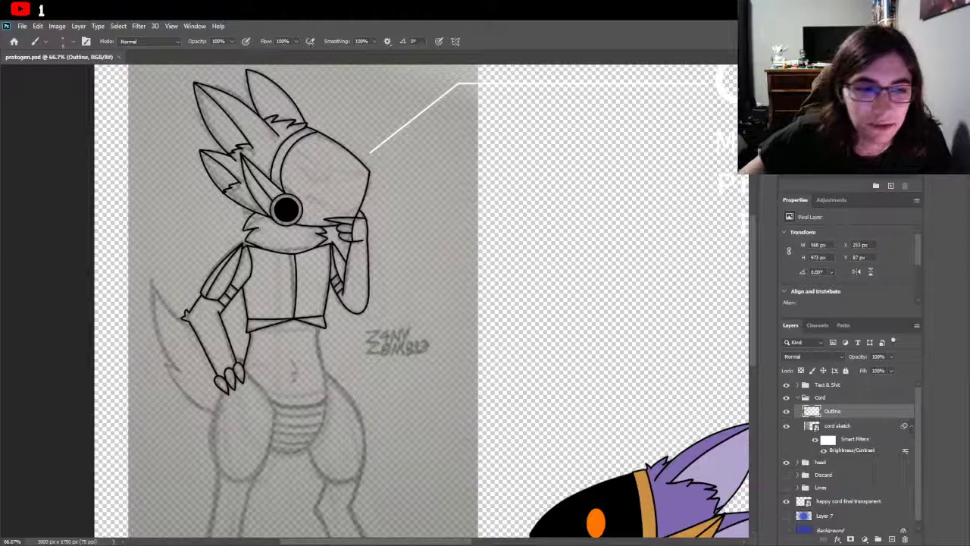
Step: Examine the whole character sheet, comparing the inked upper body with the sketch and the colored head drawing
{"action": "scroll", "coordinate": [422, 303], "scroll_direction": "up", "scroll_amount": 1}
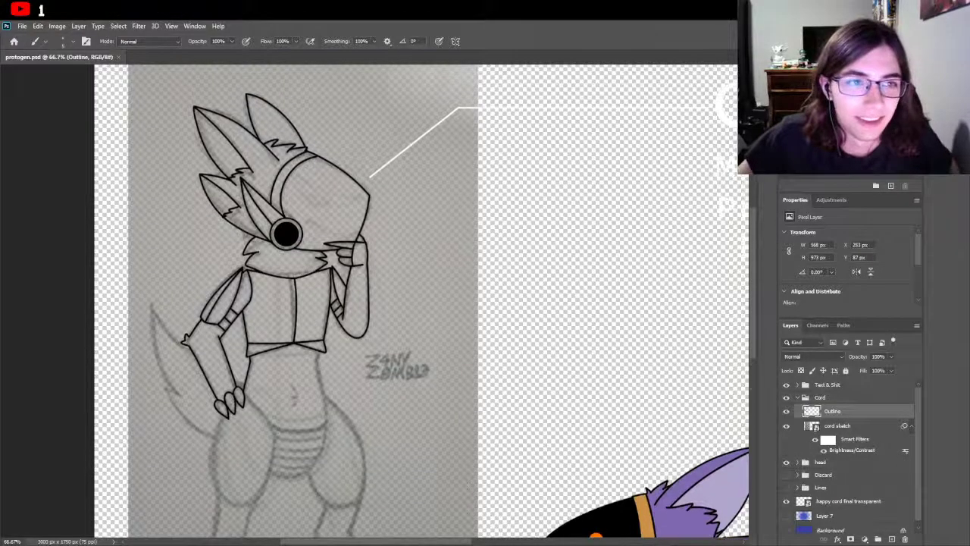
{"action": "key", "text": "z"}
{"action": "left_click", "coordinate": [76, 41]}
{"action": "left_click", "coordinate": [489, 271]}
{"action": "left_click", "coordinate": [489, 272]}
{"action": "scroll", "coordinate": [489, 303], "scroll_direction": "down", "scroll_amount": 1}
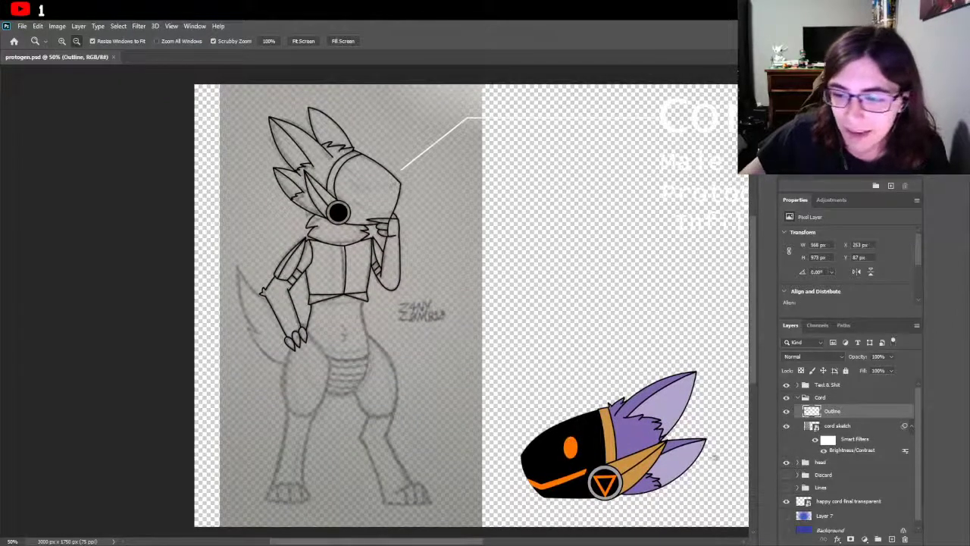
{"action": "scroll", "coordinate": [820, 482], "scroll_direction": "down", "scroll_amount": 1}
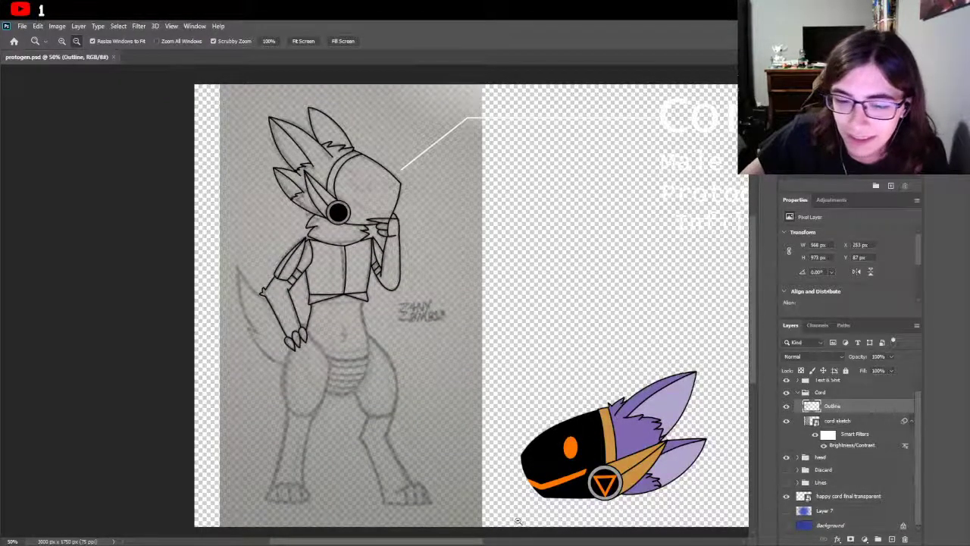
{"action": "left_click_drag", "start_coordinate": [454, 543], "coordinate": [455, 542]}
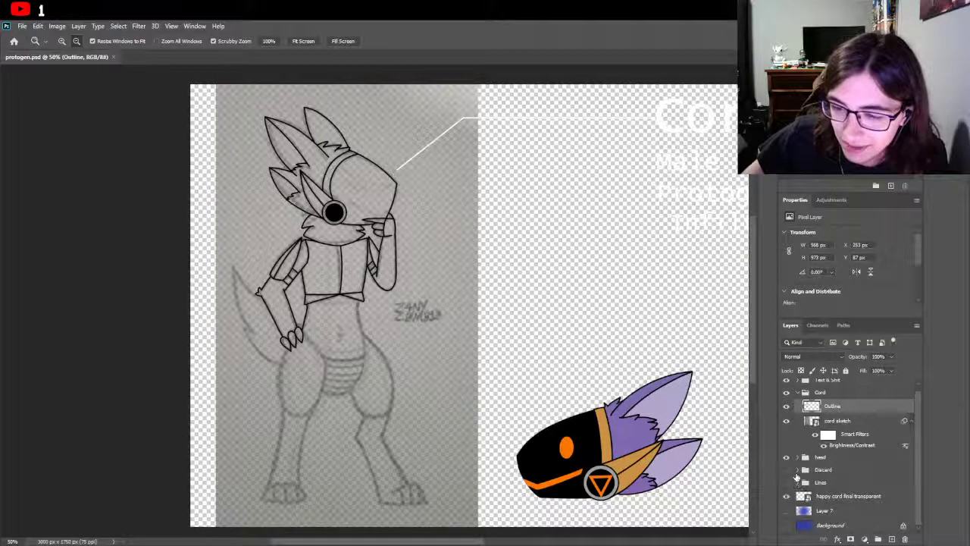
Step: Temporarily show the Discard group and hide the Cord group to view the older full-body artwork, restoring both groups' visibility
{"action": "left_click", "coordinate": [786, 470]}
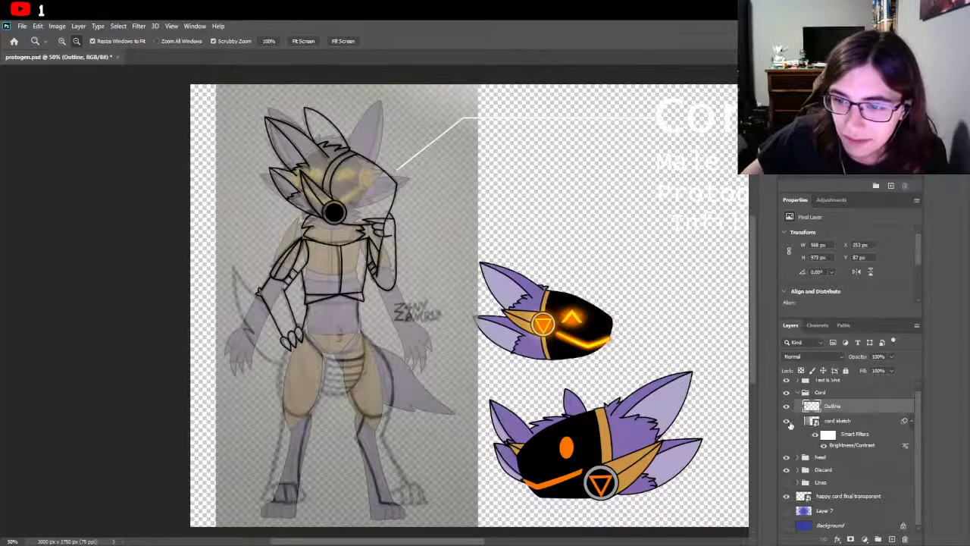
{"action": "left_click", "coordinate": [787, 407]}
{"action": "left_click", "coordinate": [787, 407]}
{"action": "left_click", "coordinate": [786, 392]}
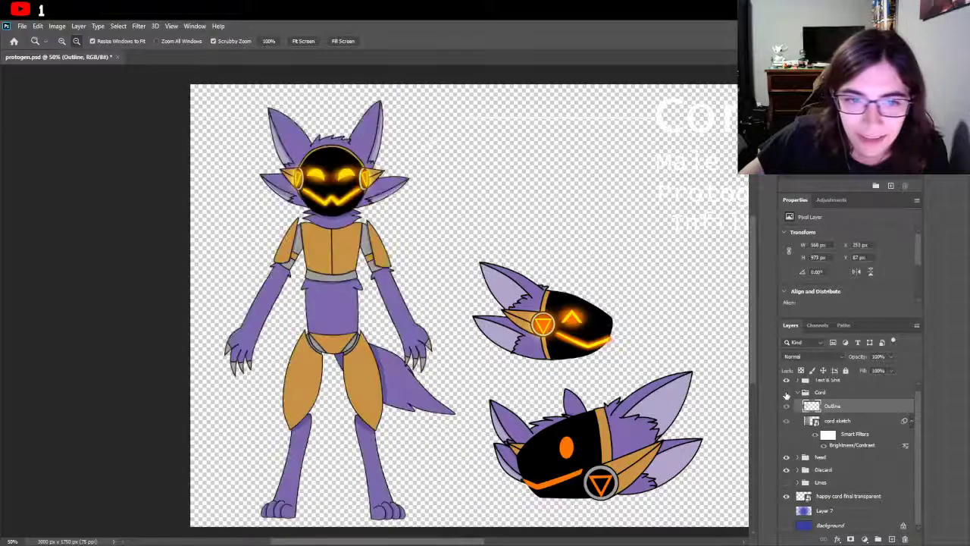
{"action": "left_click", "coordinate": [786, 393]}
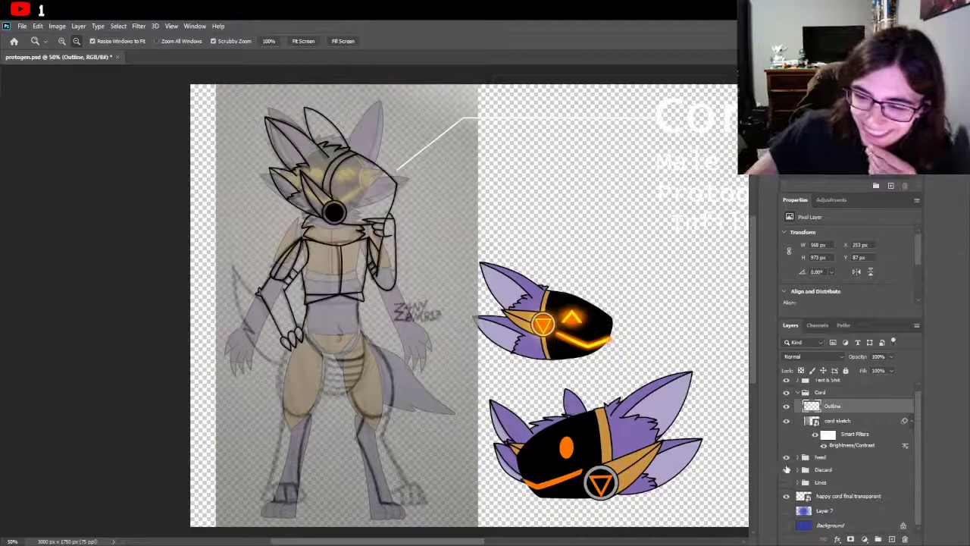
{"action": "left_click", "coordinate": [786, 470]}
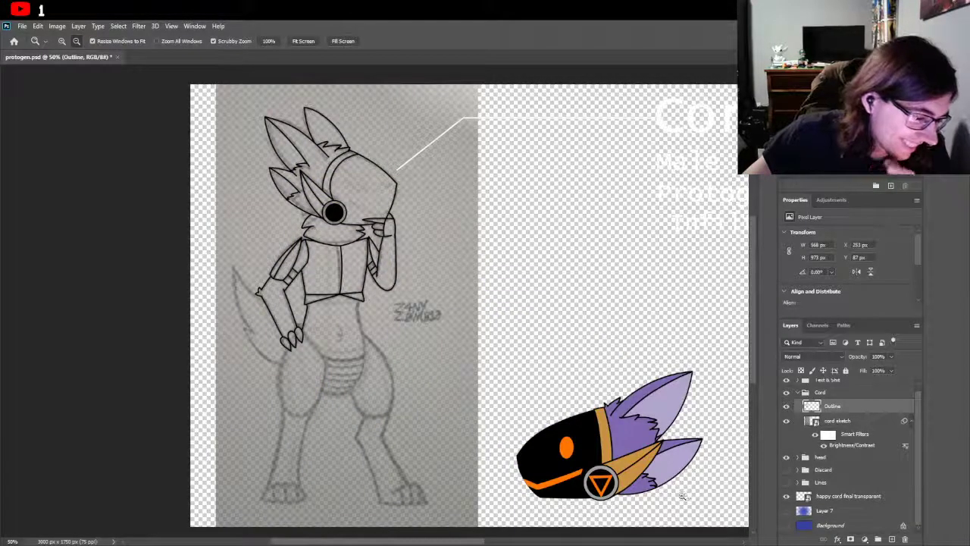
Step: Examine the sketched waist, thighs and tail up close against the inked torso, arms and claws
{"action": "scroll", "coordinate": [441, 543], "scroll_direction": "right", "scroll_amount": 1}
{"action": "left_click_drag", "start_coordinate": [441, 543], "coordinate": [443, 542]}
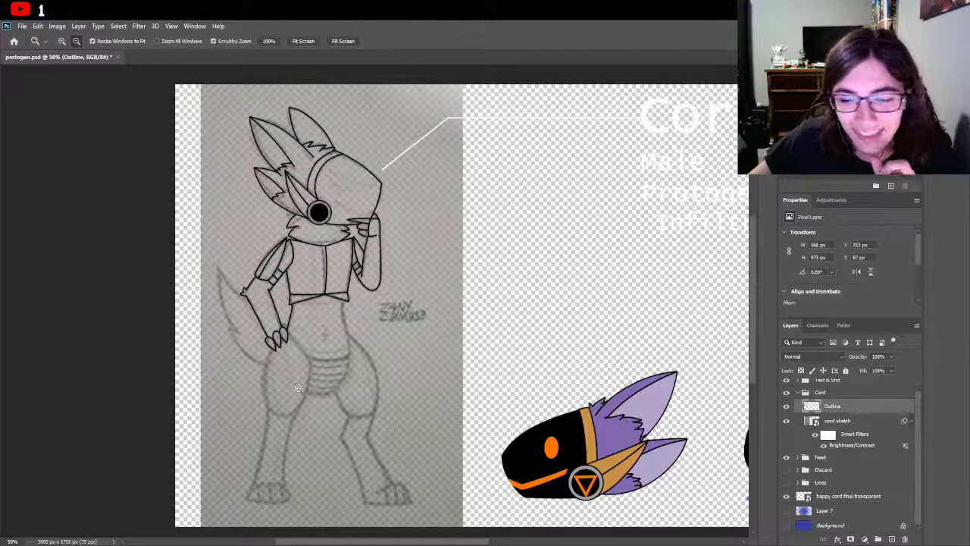
{"action": "left_click", "coordinate": [62, 41]}
{"action": "left_click", "coordinate": [318, 307]}
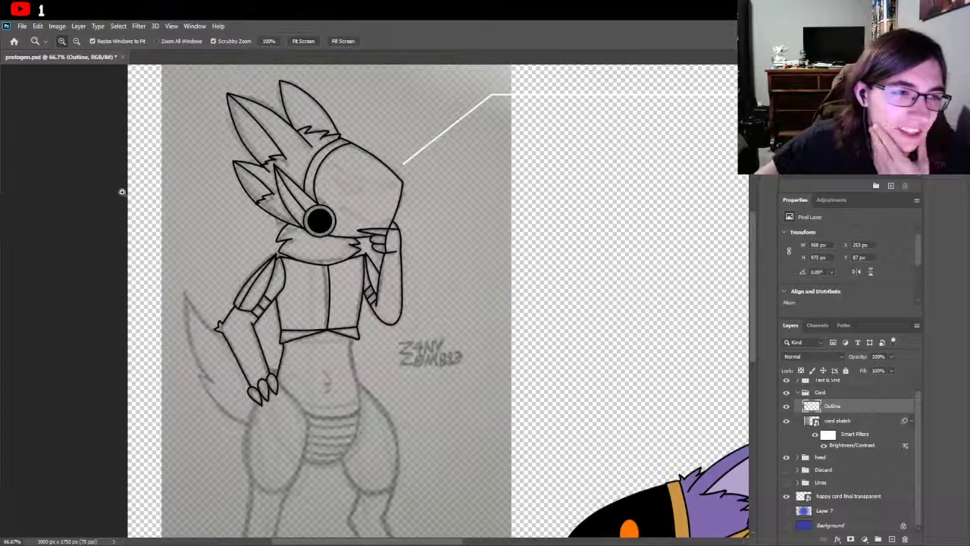
{"action": "scroll", "coordinate": [115, 189], "scroll_direction": "down", "scroll_amount": 2}
{"action": "left_click", "coordinate": [303, 379]}
{"action": "scroll", "coordinate": [275, 384], "scroll_direction": "down", "scroll_amount": 2}
{"action": "left_click", "coordinate": [272, 382]}
{"action": "left_click", "coordinate": [272, 381]}
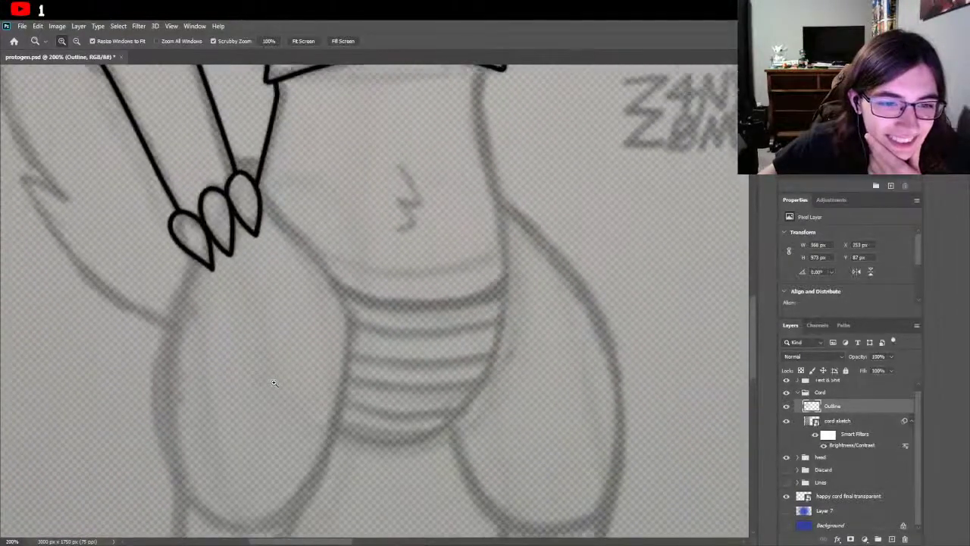
{"action": "scroll", "coordinate": [190, 277], "scroll_direction": "up", "scroll_amount": 3}
{"action": "left_click", "coordinate": [75, 41]}
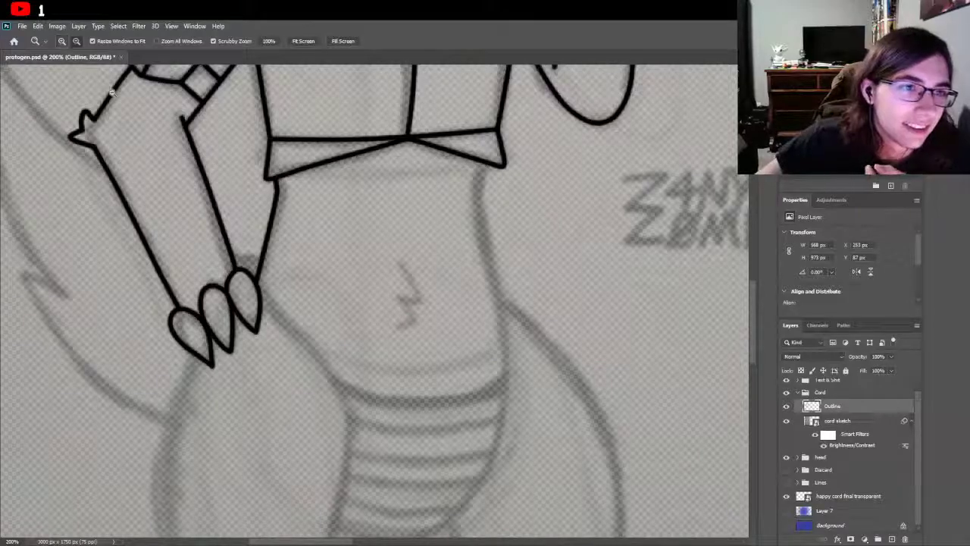
{"action": "left_click", "coordinate": [194, 195]}
{"action": "scroll", "coordinate": [57, 226], "scroll_direction": "up", "scroll_amount": 3}
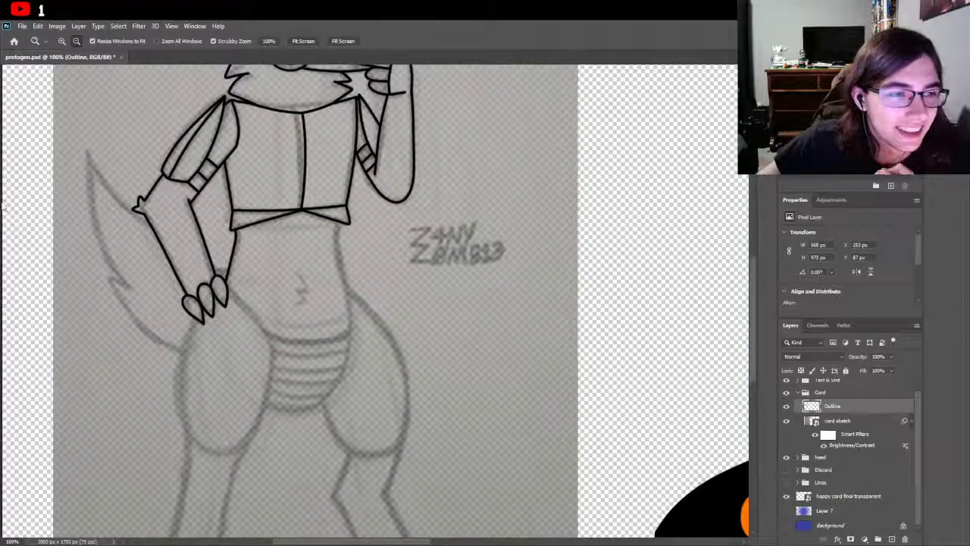
{"action": "key", "text": "b"}
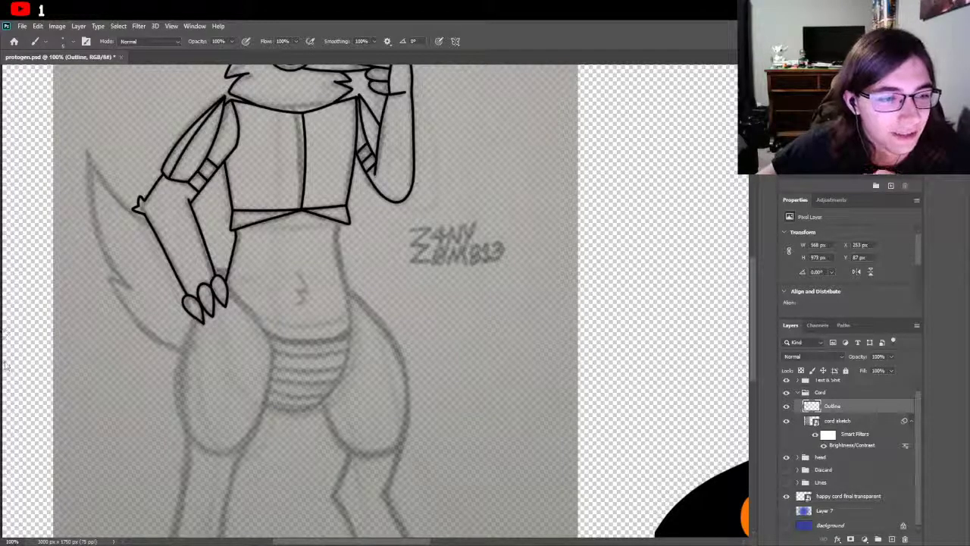
{"action": "key", "text": "z"}
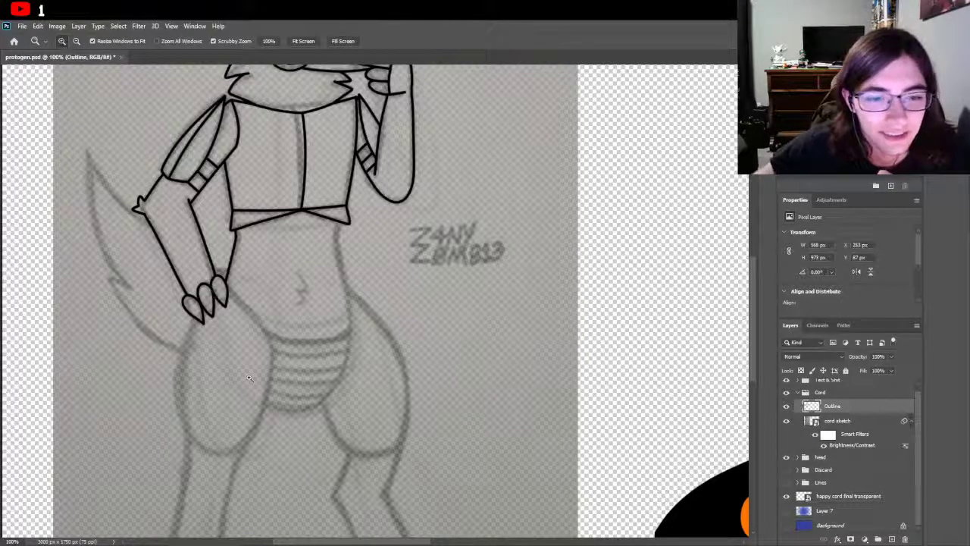
{"action": "scroll", "coordinate": [250, 371], "scroll_direction": "up", "scroll_amount": 2}
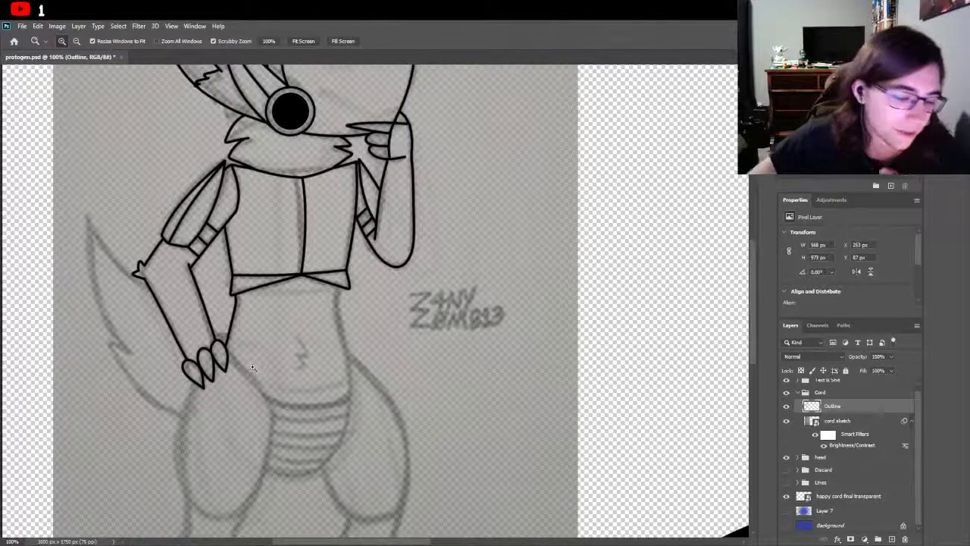
{"action": "scroll", "coordinate": [232, 341], "scroll_direction": "down", "scroll_amount": 2}
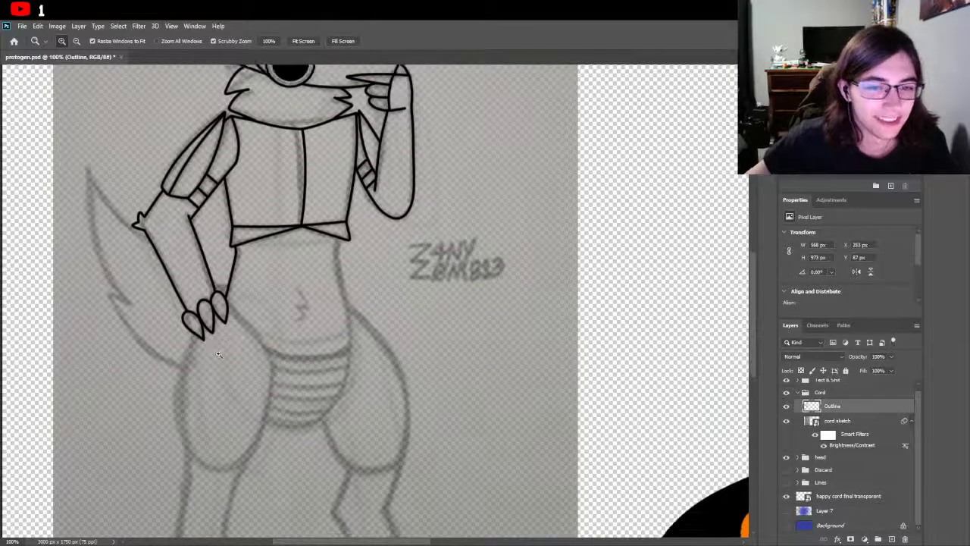
{"action": "scroll", "coordinate": [252, 354], "scroll_direction": "up", "scroll_amount": 6}
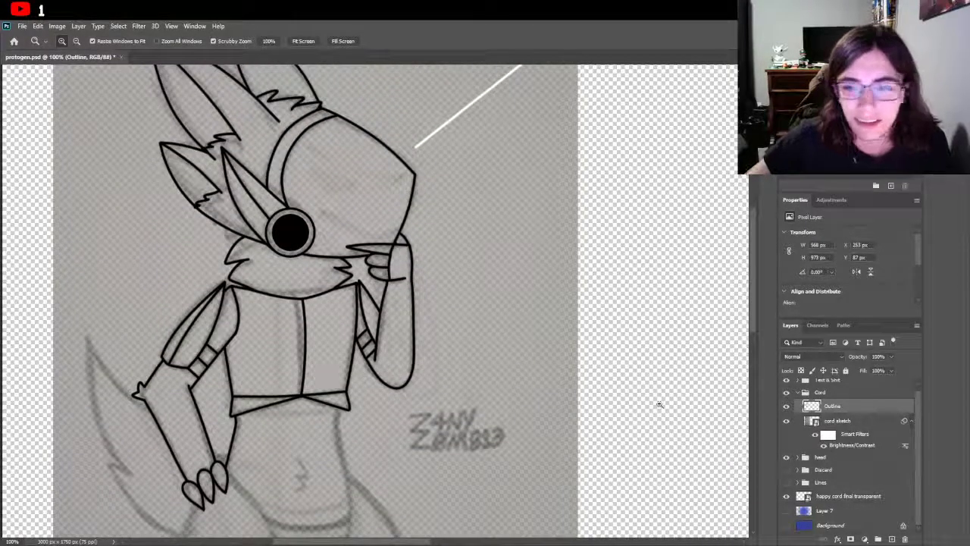
Step: Temporarily hide the Outline layer to view the bare pencil sketch of the full figure
{"action": "left_click", "coordinate": [787, 406]}
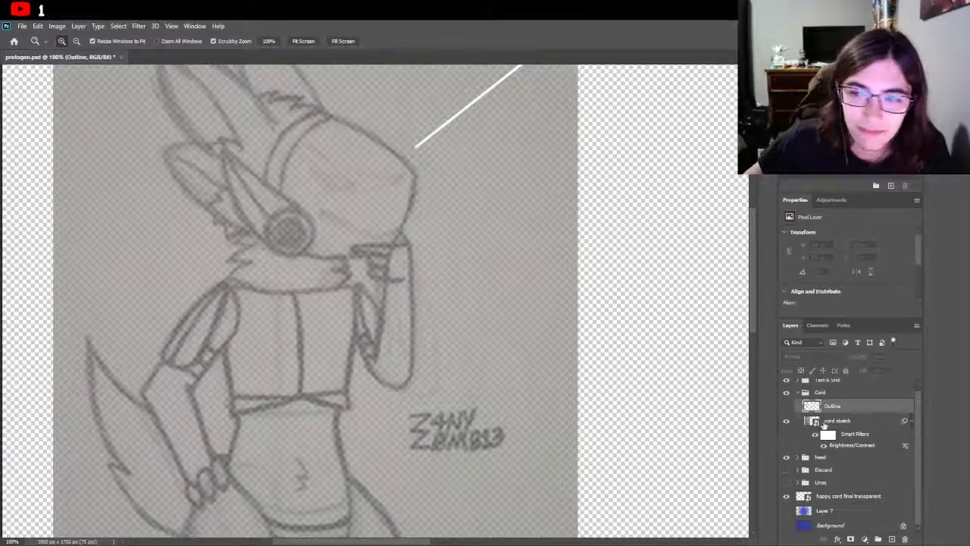
{"action": "left_click", "coordinate": [273, 269], "text": "alt"}
{"action": "left_click", "coordinate": [273, 268], "text": "alt"}
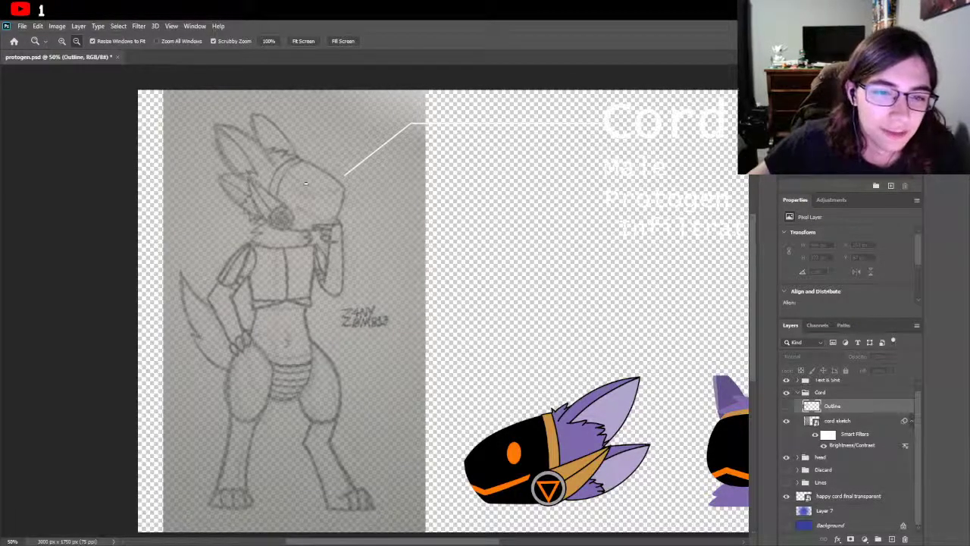
{"action": "left_click", "coordinate": [786, 406]}
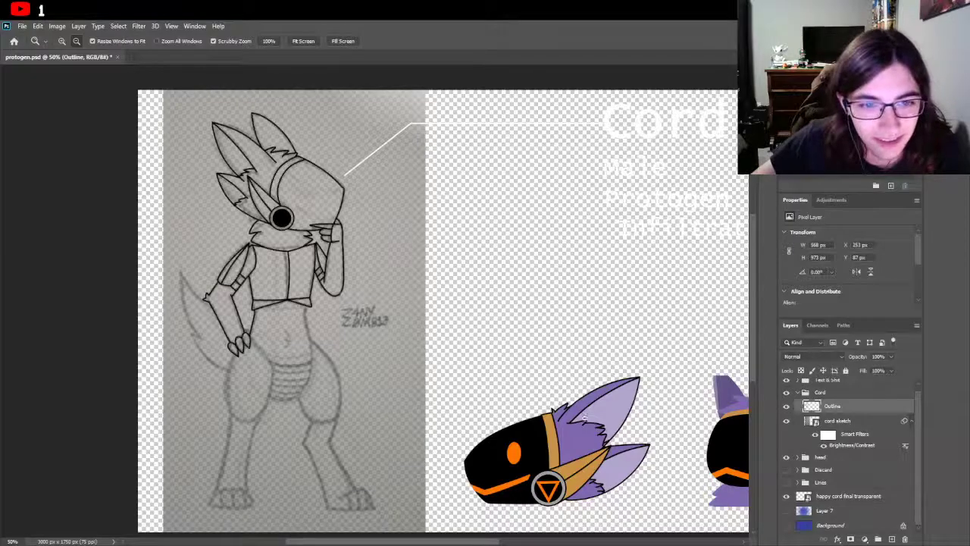
Step: Examine the inked head, ear disc, neck fur and raised hand up close, and the legs still left in pencil
{"action": "left_click", "coordinate": [64, 40]}
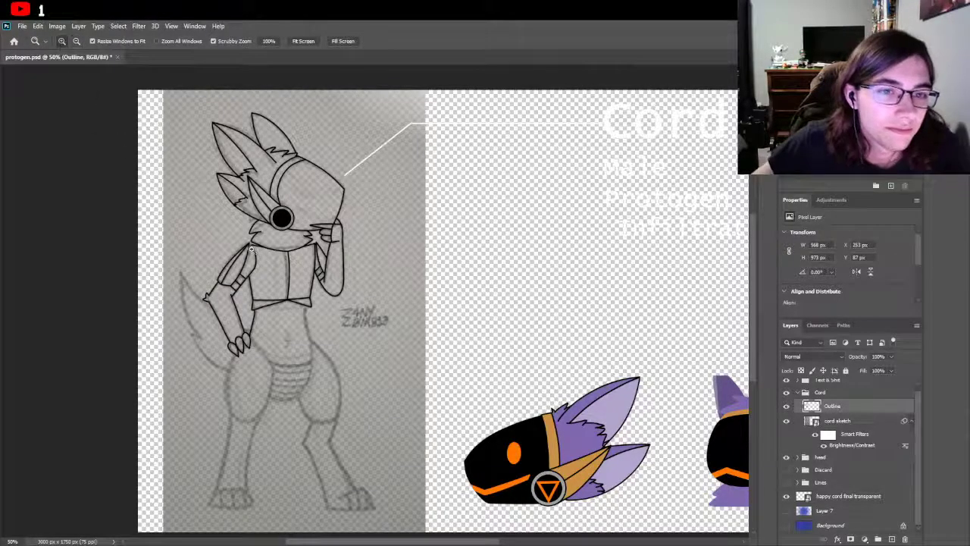
{"action": "left_click", "coordinate": [291, 225]}
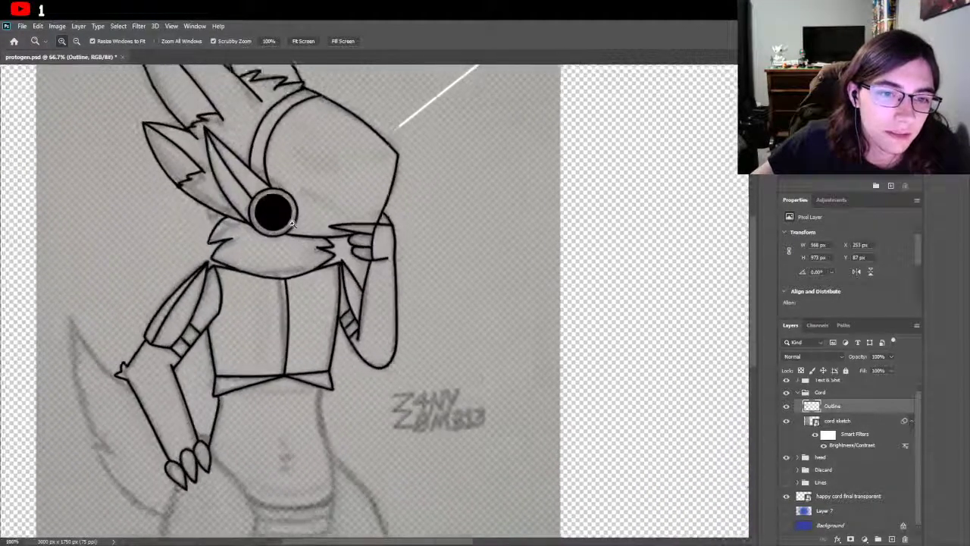
{"action": "scroll", "coordinate": [299, 235], "scroll_direction": "up", "scroll_amount": 2}
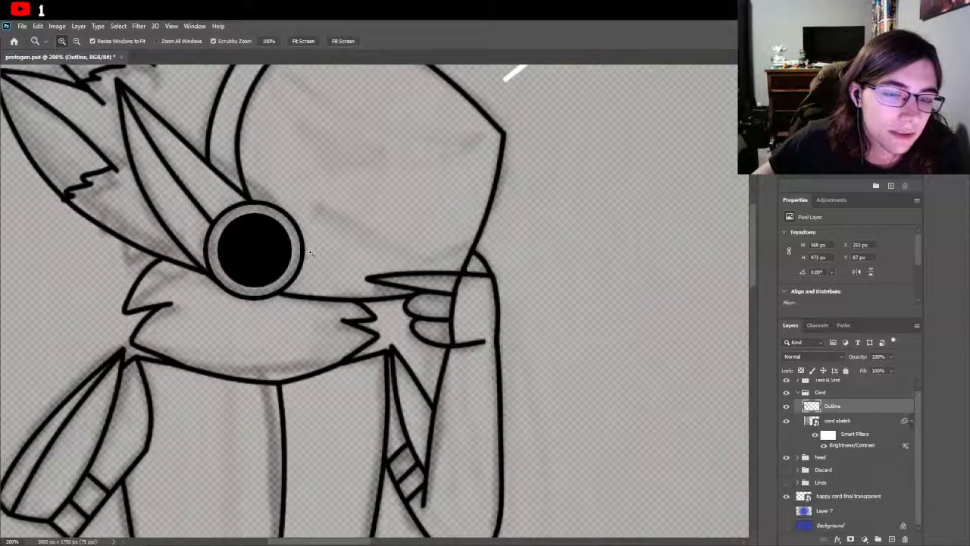
{"action": "scroll", "coordinate": [311, 252], "scroll_direction": "up", "scroll_amount": 3}
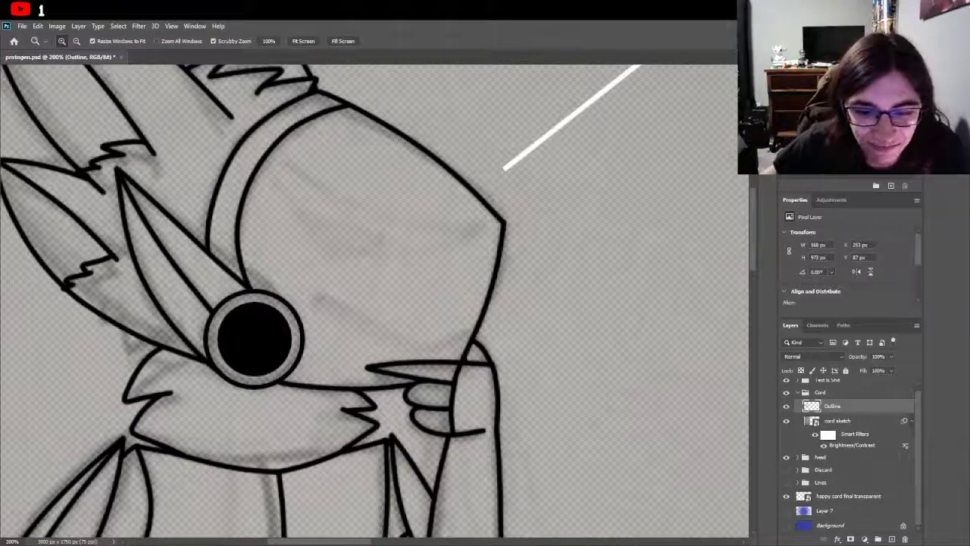
{"action": "scroll", "coordinate": [334, 328], "scroll_direction": "down", "scroll_amount": 2}
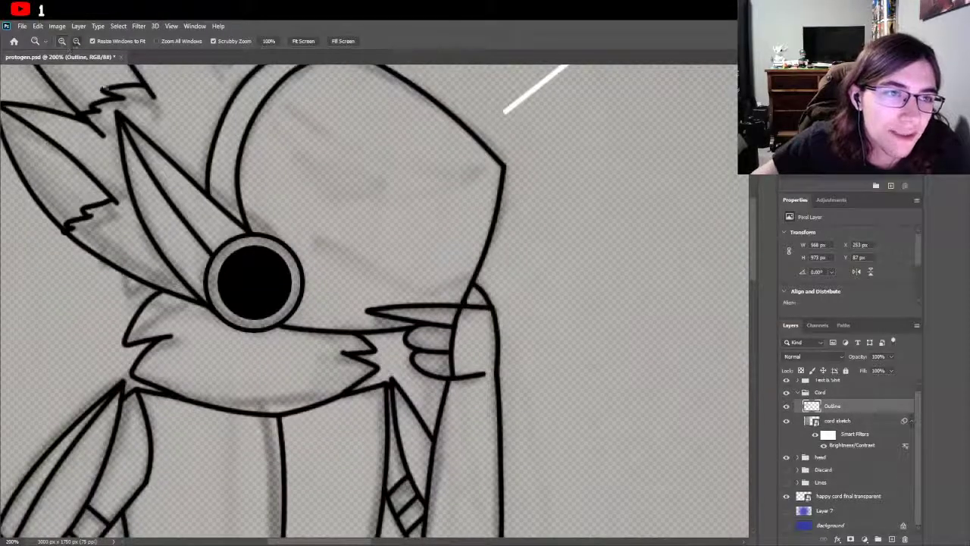
{"action": "left_click", "coordinate": [76, 41]}
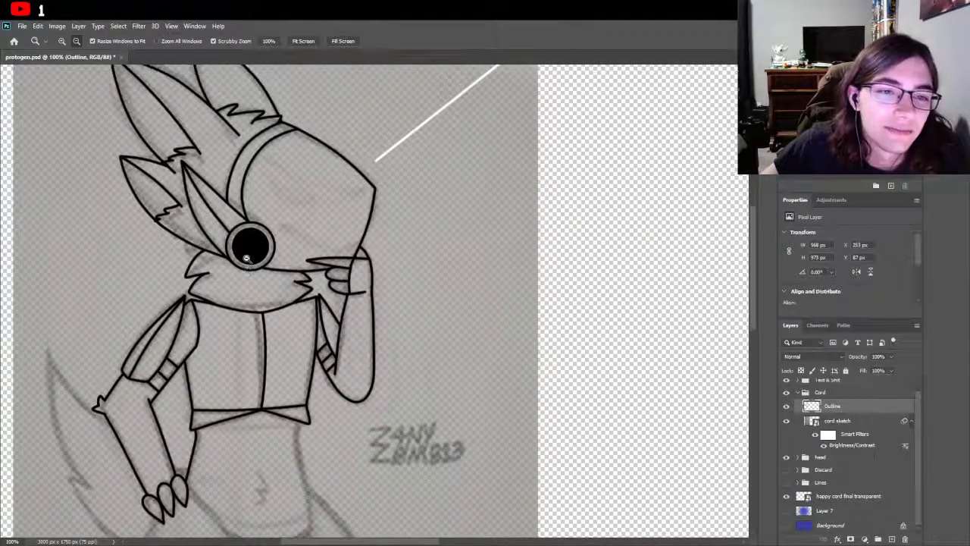
{"action": "left_click", "coordinate": [246, 258]}
{"action": "scroll", "coordinate": [352, 366], "scroll_direction": "down", "scroll_amount": 1}
{"action": "scroll", "coordinate": [225, 254], "scroll_direction": "up", "scroll_amount": 3}
{"action": "scroll", "coordinate": [224, 254], "scroll_direction": "up", "scroll_amount": 1}
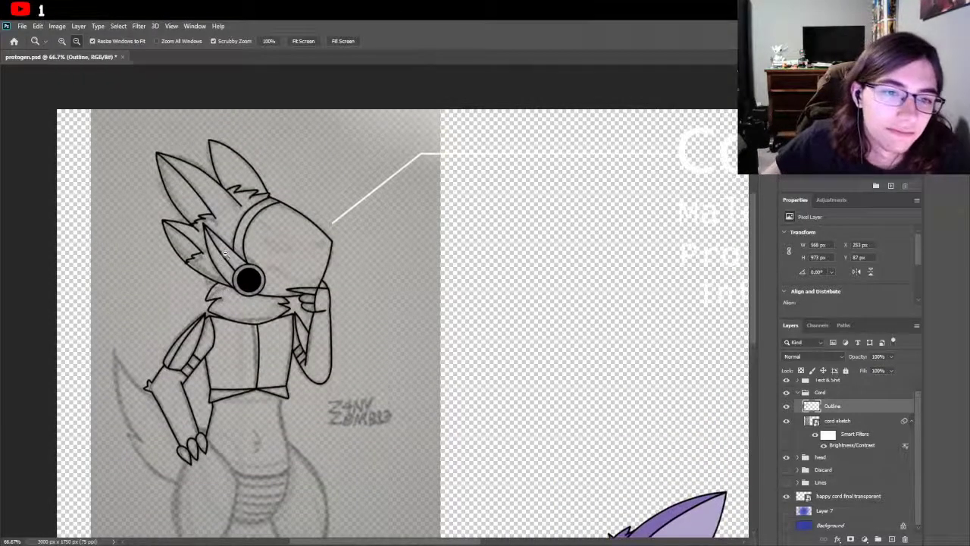
{"action": "scroll", "coordinate": [225, 254], "scroll_direction": "down", "scroll_amount": 4}
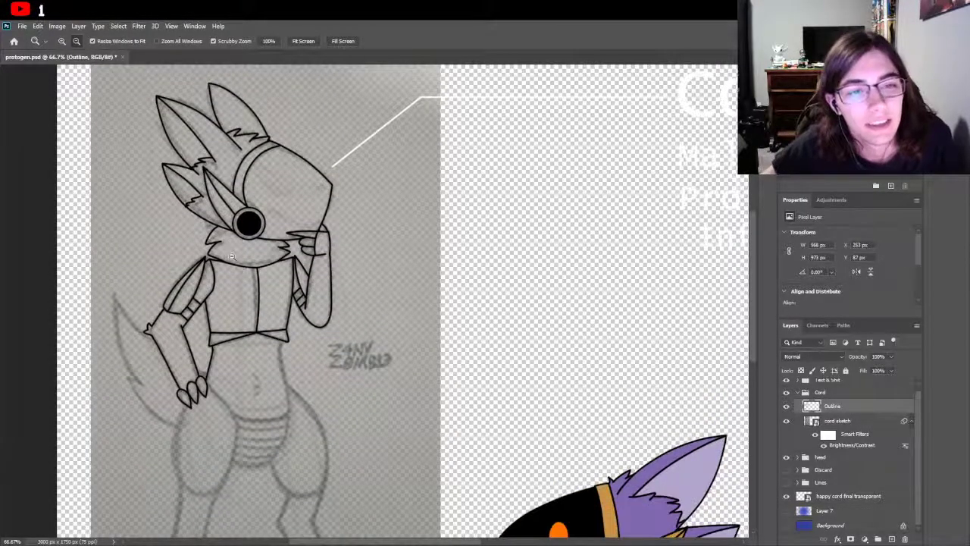
{"action": "scroll", "coordinate": [230, 262], "scroll_direction": "down", "scroll_amount": 1}
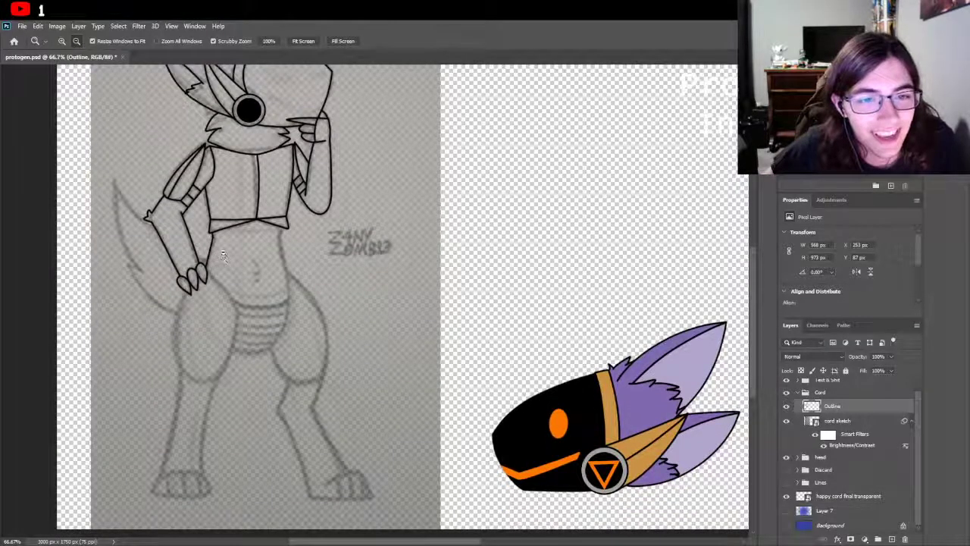
Step: Erase the rounded bottom of the raised arm's elbow from the Outline layer with a smaller eraser
{"action": "left_click", "coordinate": [63, 41]}
{"action": "left_click_drag", "start_coordinate": [326, 202], "coordinate": [326, 202]}
{"action": "scroll", "coordinate": [95, 260], "scroll_direction": "up", "scroll_amount": 1}
{"action": "key", "text": "e"}
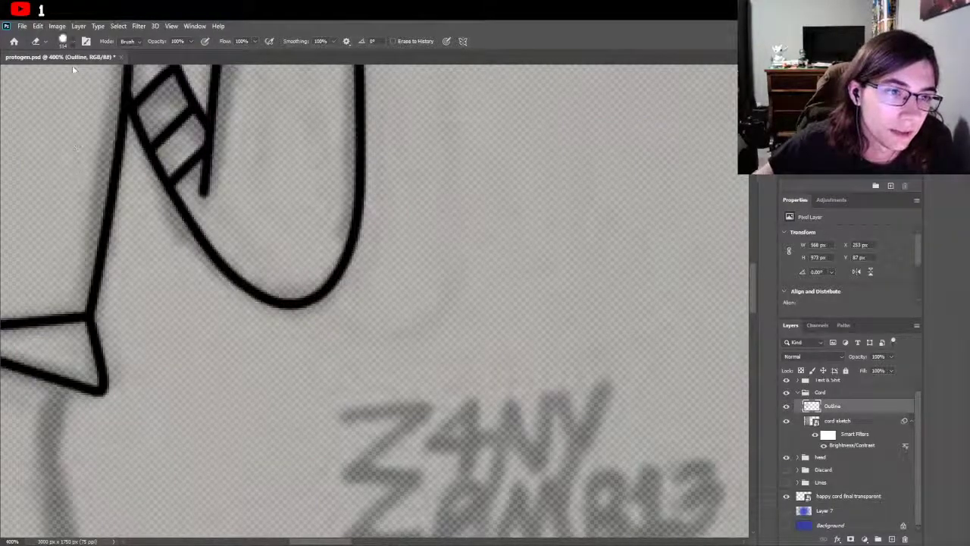
{"action": "mouse_move", "coordinate": [213, 257]}
{"action": "left_mouse_down"}
{"action": "mouse_move", "coordinate": [241, 282]}
{"action": "mouse_move", "coordinate": [345, 262]}
{"action": "mouse_move", "coordinate": [396, 285]}
{"action": "left_mouse_up"}
{"action": "key", "text": "ctrl+z"}
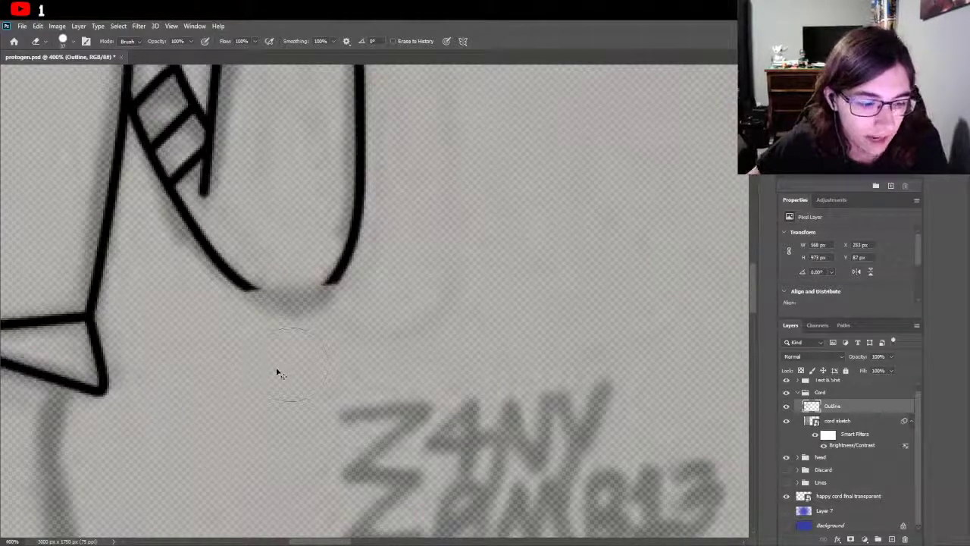
{"action": "key", "text": "ctrl+z"}
{"action": "left_click_drag", "start_coordinate": [307, 303], "coordinate": [250, 294]}
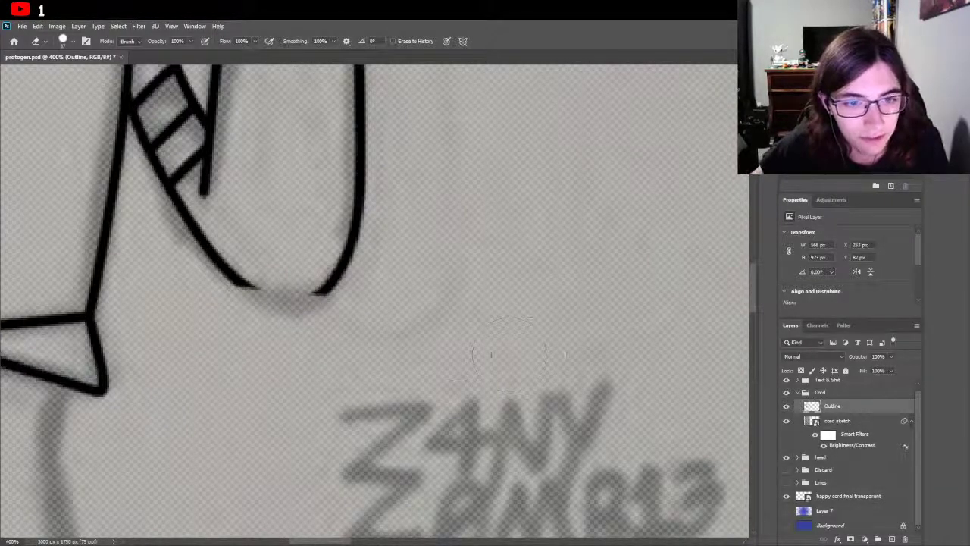
{"action": "left_click_drag", "start_coordinate": [348, 324], "coordinate": [517, 331]}
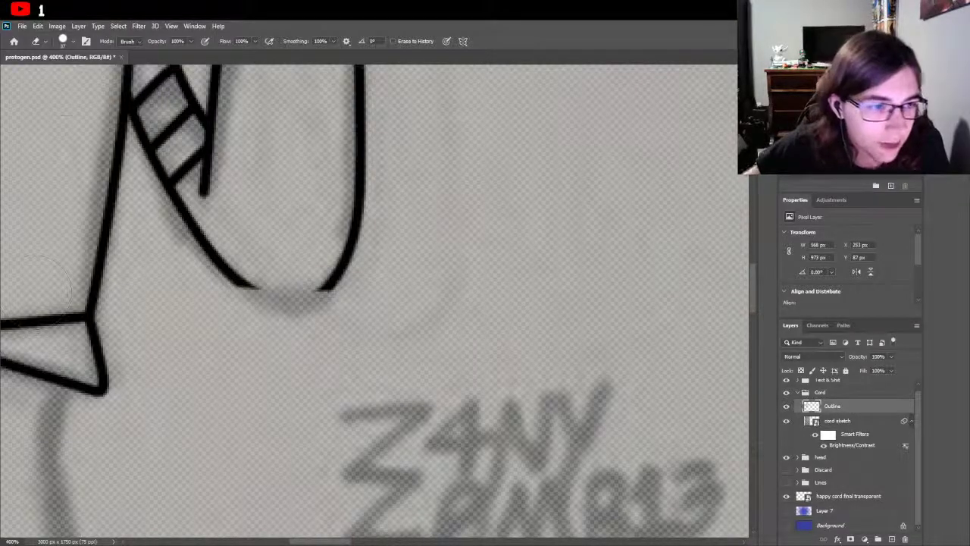
{"action": "key", "text": "z"}
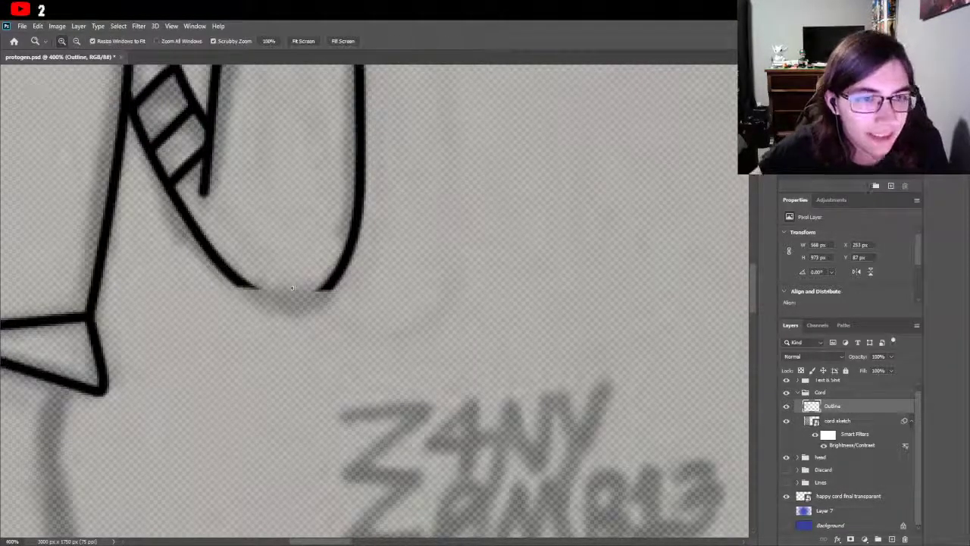
Step: Trim the two open ends of the raised elbow's outline with the Eraser
{"action": "left_click", "coordinate": [293, 292]}
{"action": "key", "text": "b"}
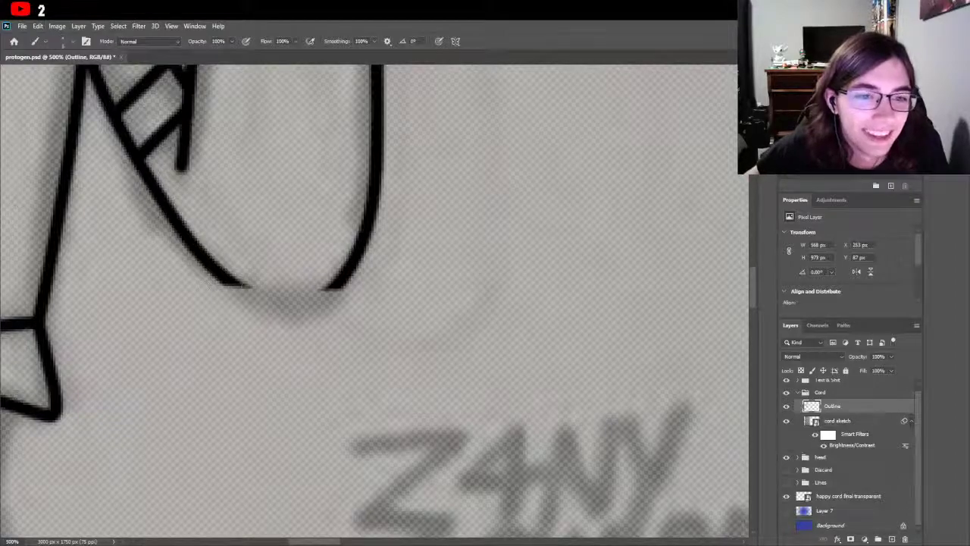
{"action": "left_click_drag", "start_coordinate": [243, 285], "coordinate": [224, 292]}
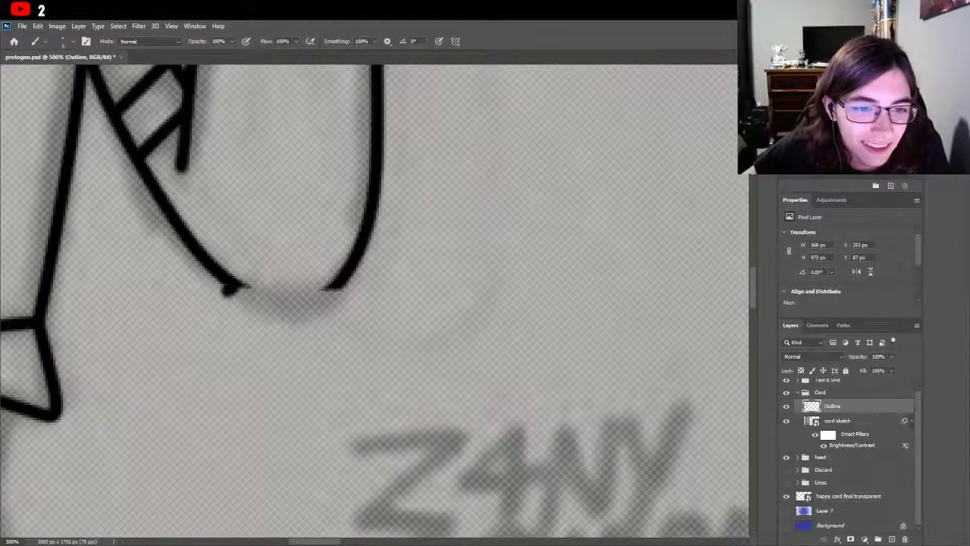
{"action": "key", "text": "ctrl+z"}
{"action": "key", "text": "e"}
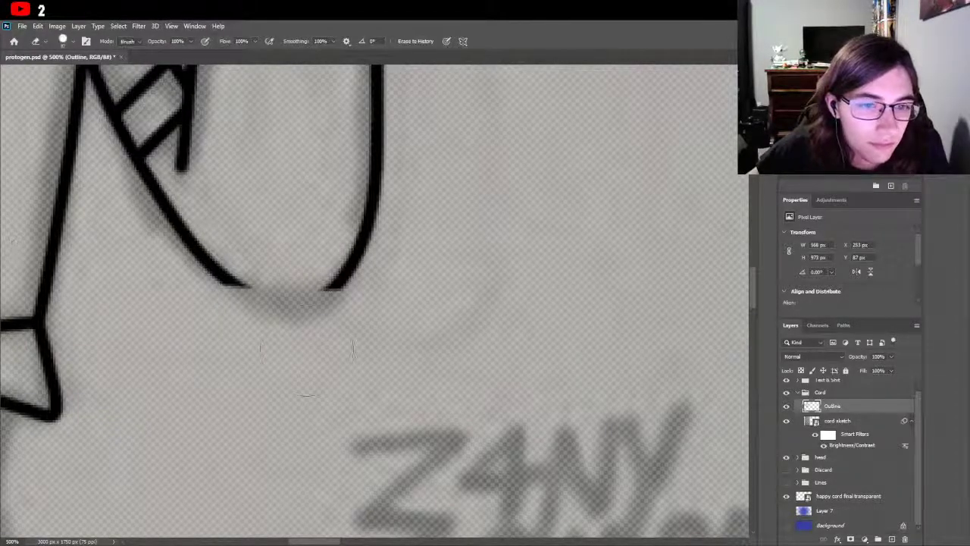
{"action": "mouse_move", "coordinate": [266, 286]}
{"action": "left_mouse_down"}
{"action": "mouse_move", "coordinate": [296, 288]}
{"action": "mouse_move", "coordinate": [285, 282]}
{"action": "left_mouse_up"}
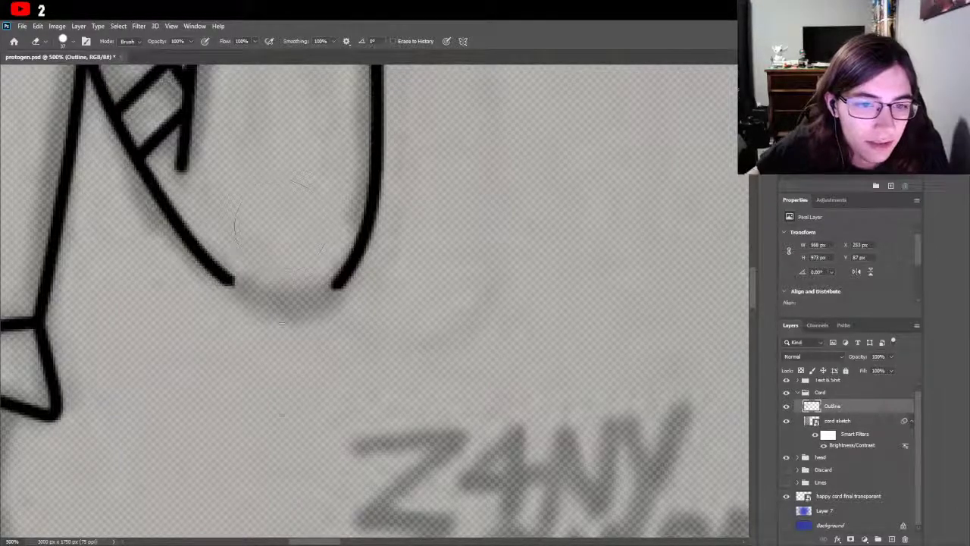
Step: Try closing the gap in the raised elbow with two pointed fur tufts drawn with the Brush
{"action": "key", "text": "b"}
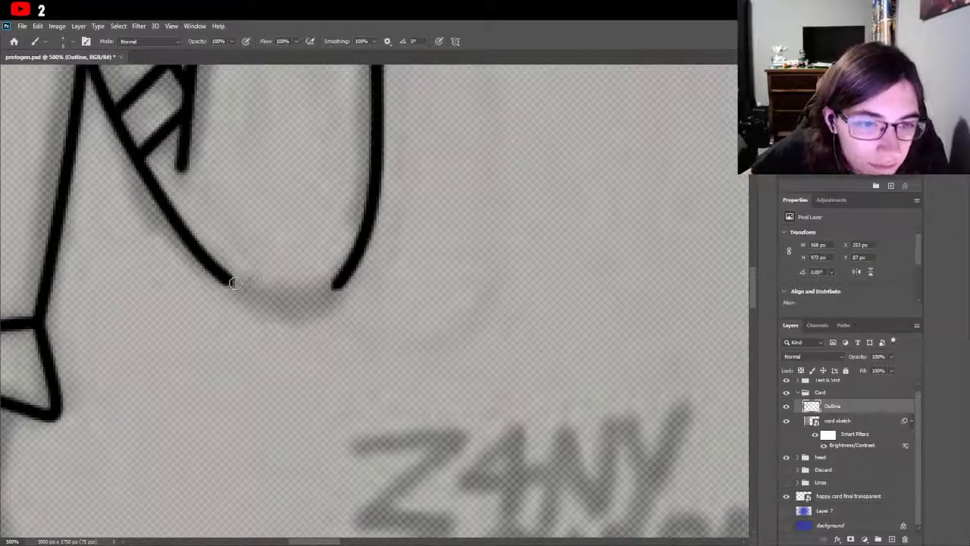
{"action": "mouse_move", "coordinate": [231, 278]}
{"action": "left_mouse_down"}
{"action": "mouse_move", "coordinate": [234, 285]}
{"action": "mouse_move", "coordinate": [191, 310]}
{"action": "left_mouse_up"}
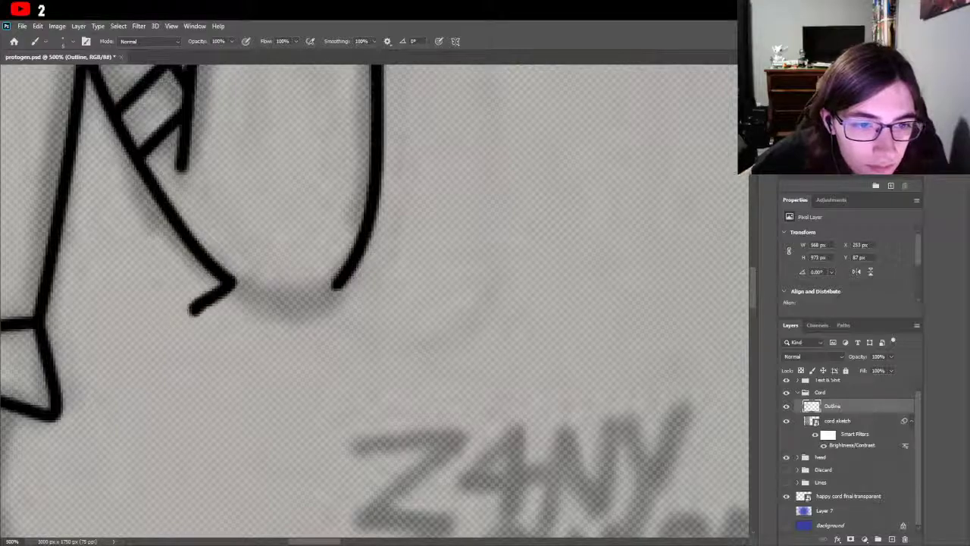
{"action": "key", "text": "ctrl+z"}
{"action": "mouse_move", "coordinate": [231, 278]}
{"action": "left_mouse_down"}
{"action": "mouse_move", "coordinate": [221, 294]}
{"action": "mouse_move", "coordinate": [188, 305]}
{"action": "mouse_move", "coordinate": [198, 318]}
{"action": "mouse_move", "coordinate": [240, 319]}
{"action": "mouse_move", "coordinate": [281, 295]}
{"action": "mouse_move", "coordinate": [343, 336]}
{"action": "mouse_move", "coordinate": [335, 286]}
{"action": "left_mouse_up"}
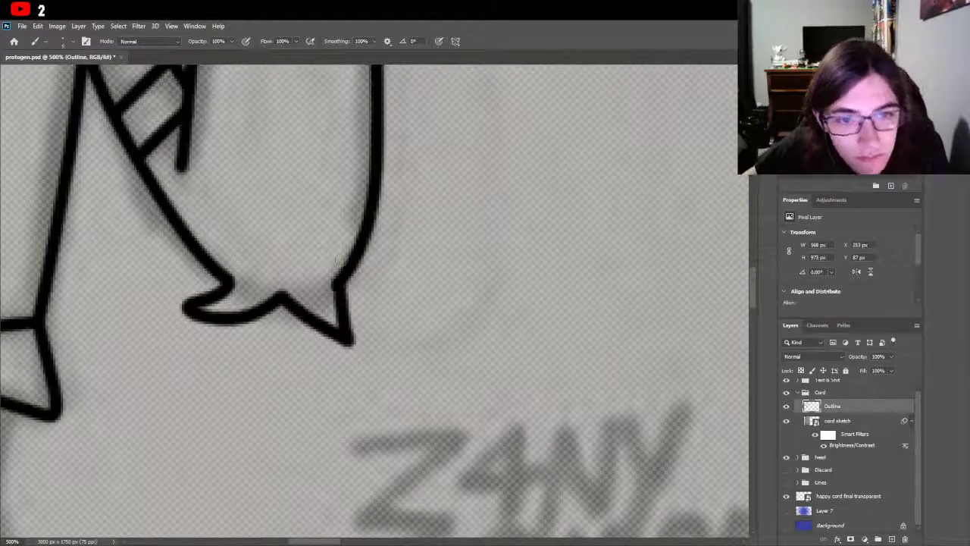
{"action": "key", "text": "ctrl+z"}
{"action": "key", "text": "ctrl+z"}
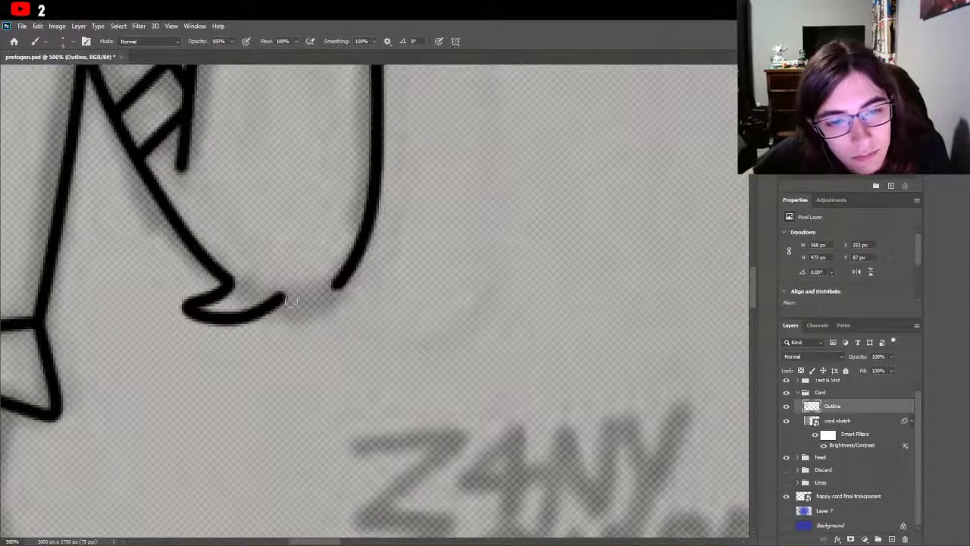
{"action": "mouse_move", "coordinate": [274, 304]}
{"action": "left_mouse_down"}
{"action": "mouse_move", "coordinate": [379, 366]}
{"action": "mouse_move", "coordinate": [339, 321]}
{"action": "mouse_move", "coordinate": [325, 254]}
{"action": "mouse_move", "coordinate": [330, 291]}
{"action": "left_mouse_up"}
{"action": "key", "text": "ctrl+z"}
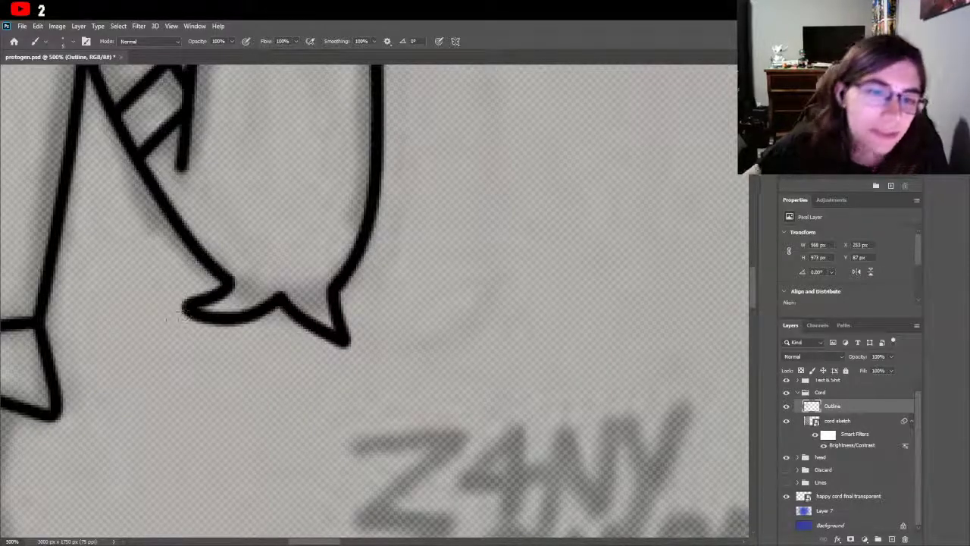
Step: Undo the fur tufts and the erasing on the raised arm to restore its rounded elbow
{"action": "key", "text": "z"}
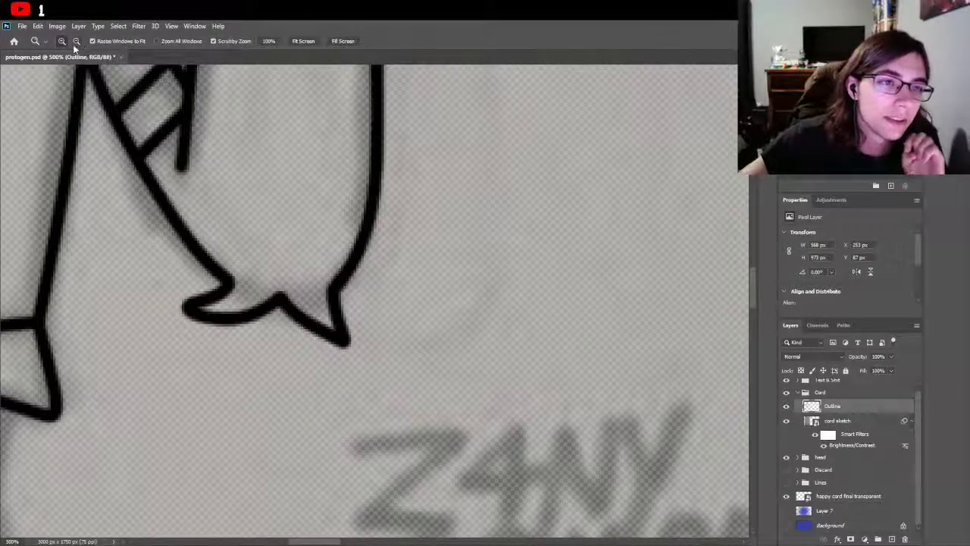
{"action": "left_click_drag", "start_coordinate": [267, 367], "coordinate": [182, 366]}
{"action": "left_click_drag", "start_coordinate": [359, 543], "coordinate": [326, 542]}
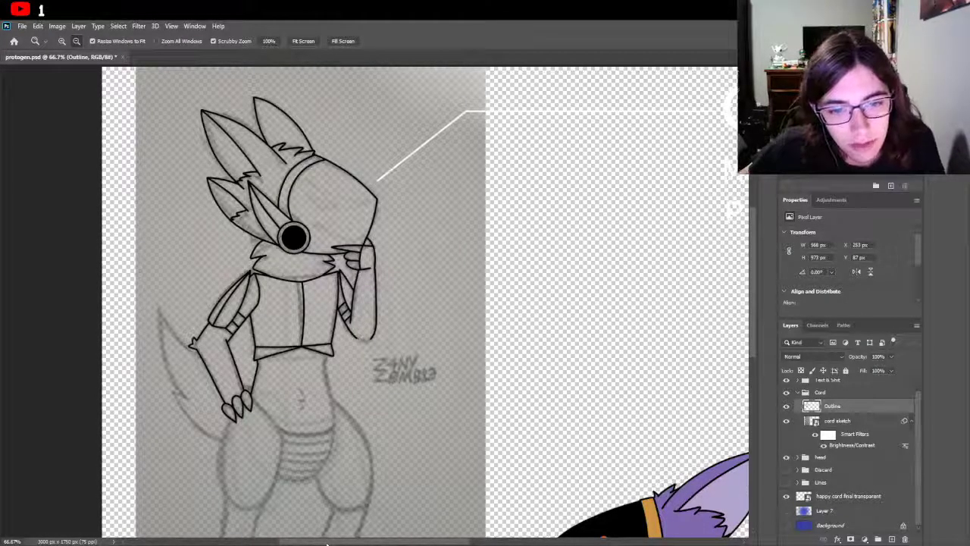
{"action": "key", "text": "ctrl+comma"}
{"action": "key", "text": "ctrl+comma"}
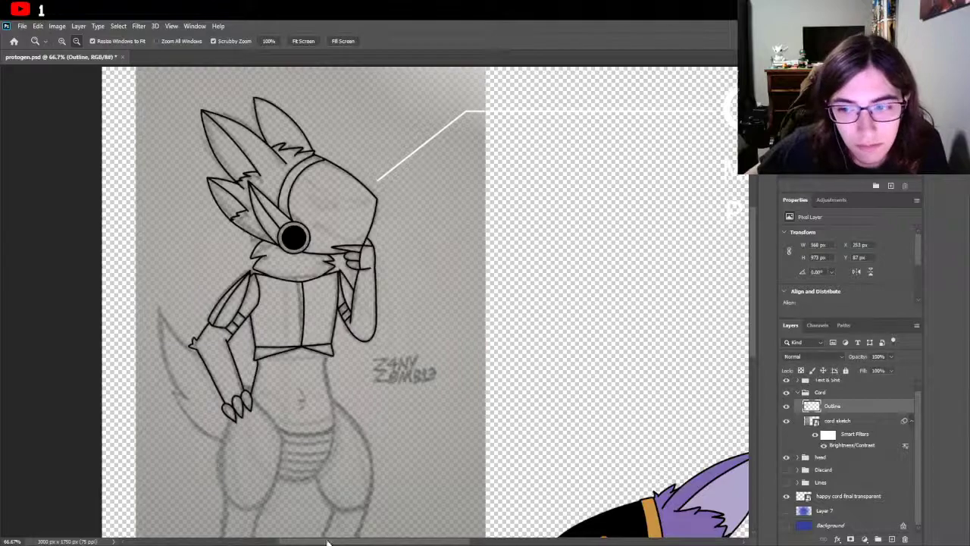
Step: Try to ink the thigh's inner edge from the claws of the lowered hand to the waistband
{"action": "scroll", "coordinate": [301, 384], "scroll_direction": "down", "scroll_amount": 3}
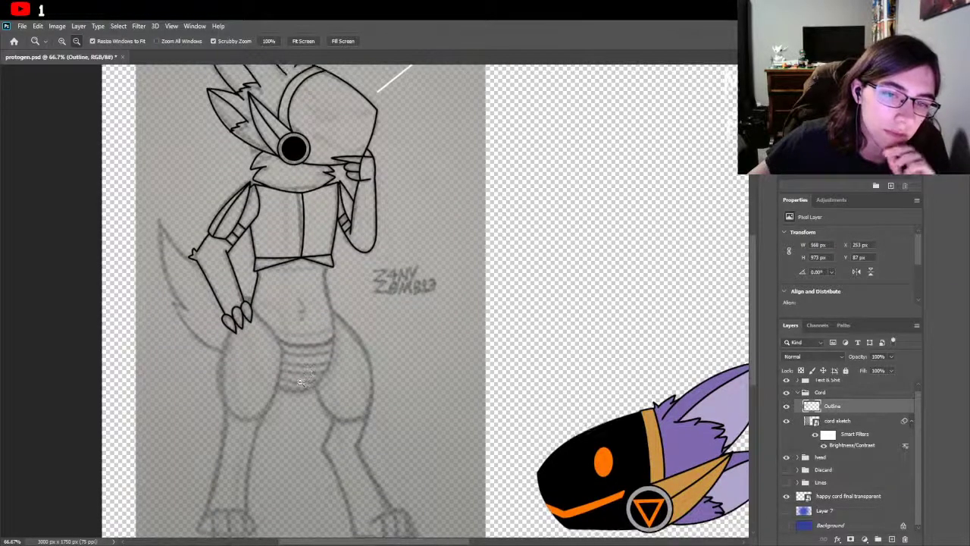
{"action": "scroll", "coordinate": [259, 240], "scroll_direction": "down", "scroll_amount": 2}
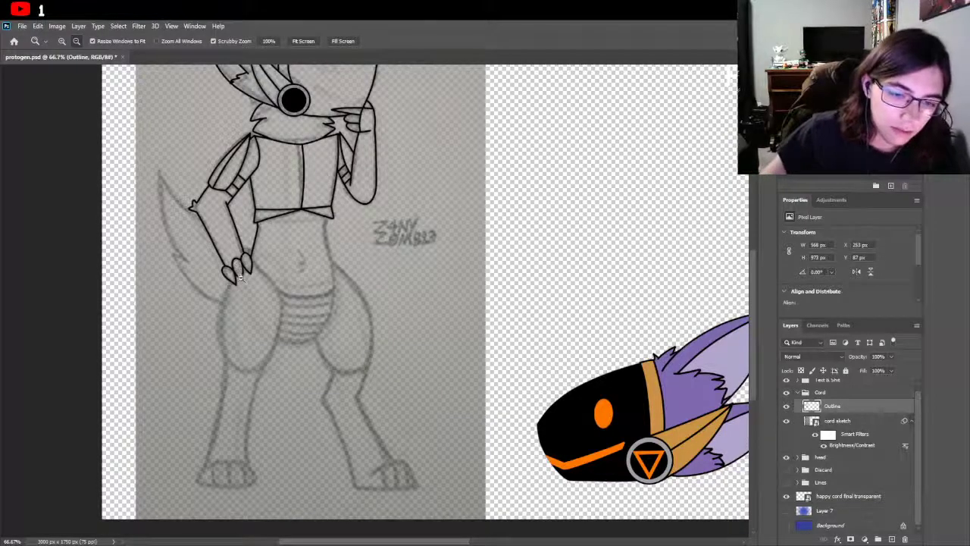
{"action": "scroll", "coordinate": [239, 277], "scroll_direction": "up", "scroll_amount": 1}
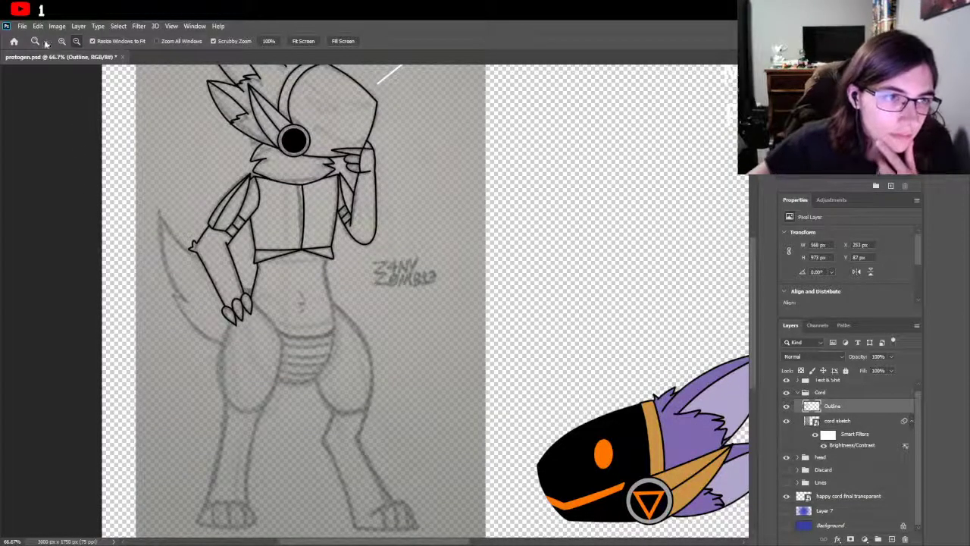
{"action": "left_click", "coordinate": [318, 280]}
{"action": "left_click", "coordinate": [194, 311]}
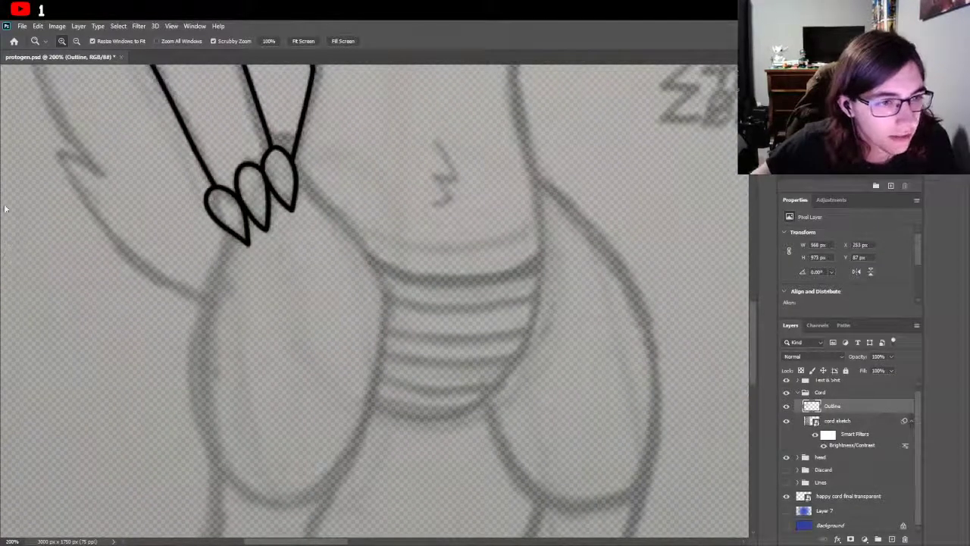
{"action": "key", "text": "b"}
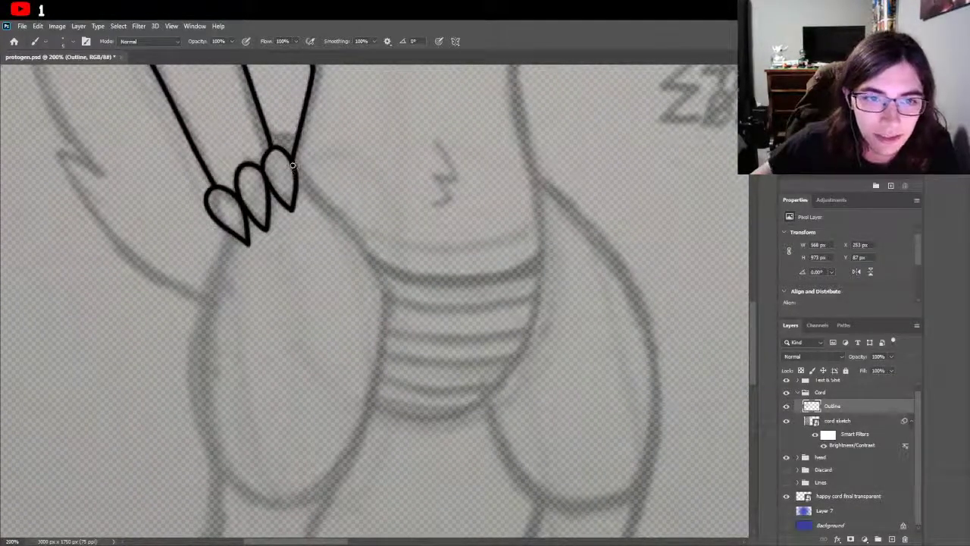
{"action": "left_click_drag", "start_coordinate": [306, 185], "coordinate": [408, 285]}
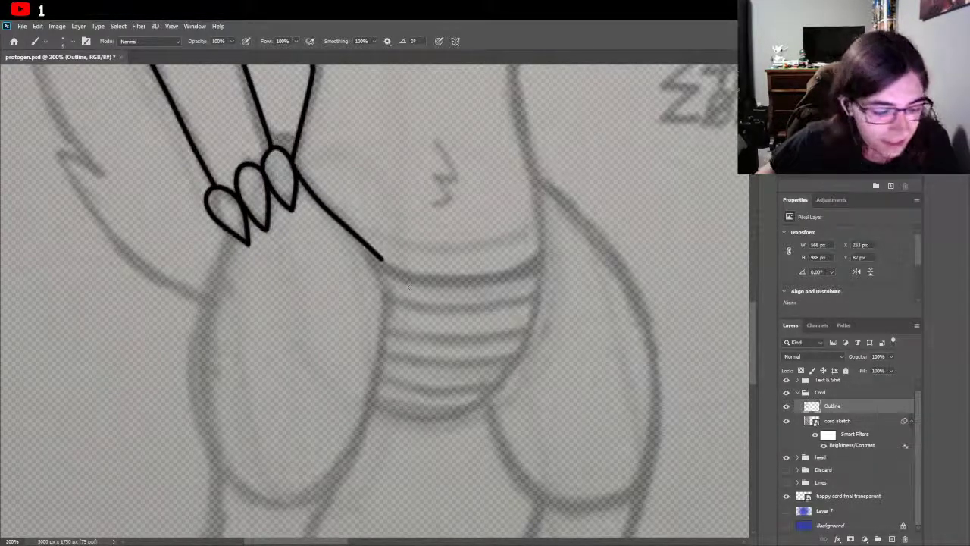
{"action": "key", "text": "ctrl+z"}
Step: Try to ink the thigh below the lowered hand as one full oval, starting at the outermost claw
{"action": "scroll", "coordinate": [407, 285], "scroll_direction": "down", "scroll_amount": 2}
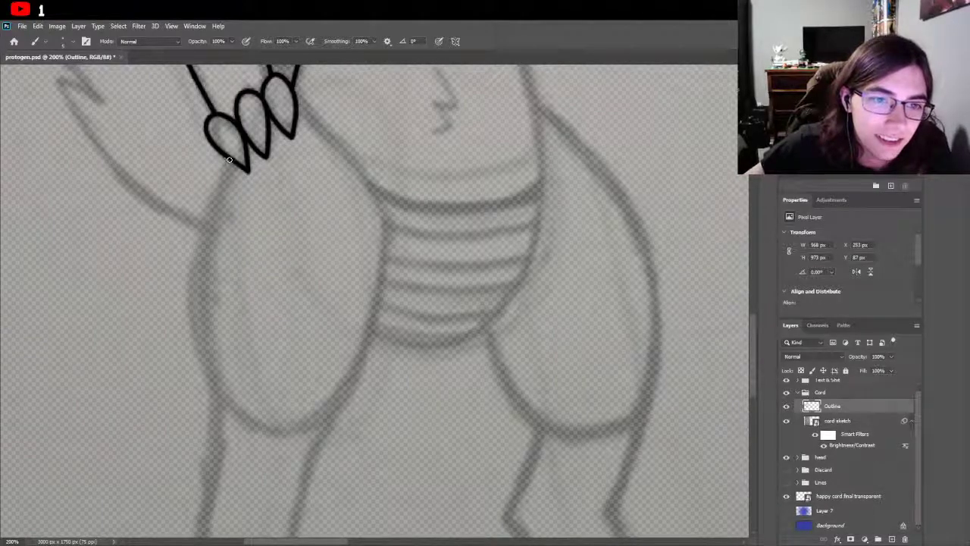
{"action": "mouse_move", "coordinate": [227, 167]}
{"action": "left_mouse_down"}
{"action": "mouse_move", "coordinate": [209, 217]}
{"action": "mouse_move", "coordinate": [203, 294]}
{"action": "mouse_move", "coordinate": [218, 363]}
{"action": "left_mouse_up"}
{"action": "key", "text": "ctrl+z"}
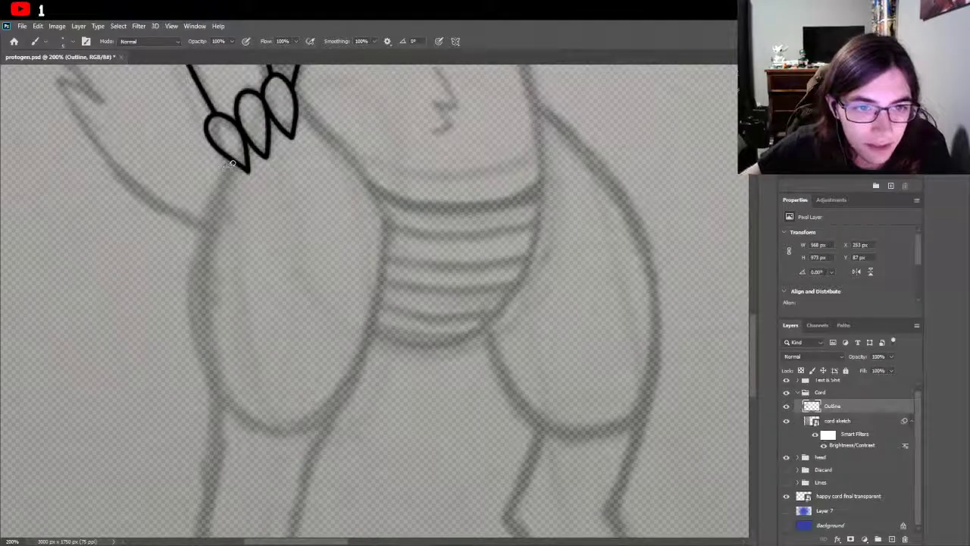
{"action": "mouse_move", "coordinate": [226, 168]}
{"action": "left_mouse_down"}
{"action": "mouse_move", "coordinate": [205, 218]}
{"action": "mouse_move", "coordinate": [191, 322]}
{"action": "mouse_move", "coordinate": [210, 394]}
{"action": "mouse_move", "coordinate": [262, 442]}
{"action": "left_mouse_up"}
{"action": "key", "text": "ctrl+z"}
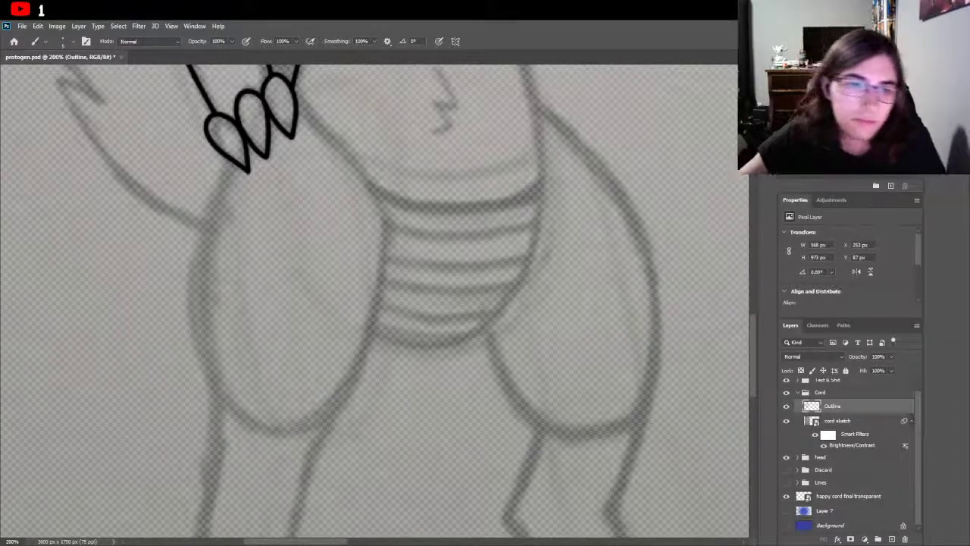
{"action": "mouse_move", "coordinate": [226, 168]}
{"action": "left_mouse_down"}
{"action": "mouse_move", "coordinate": [201, 245]}
{"action": "mouse_move", "coordinate": [204, 361]}
{"action": "left_mouse_up"}
{"action": "mouse_move", "coordinate": [238, 406]}
{"action": "left_mouse_down"}
{"action": "mouse_move", "coordinate": [319, 427]}
{"action": "mouse_move", "coordinate": [387, 319]}
{"action": "mouse_move", "coordinate": [362, 151]}
{"action": "mouse_move", "coordinate": [331, 85]}
{"action": "left_mouse_up"}
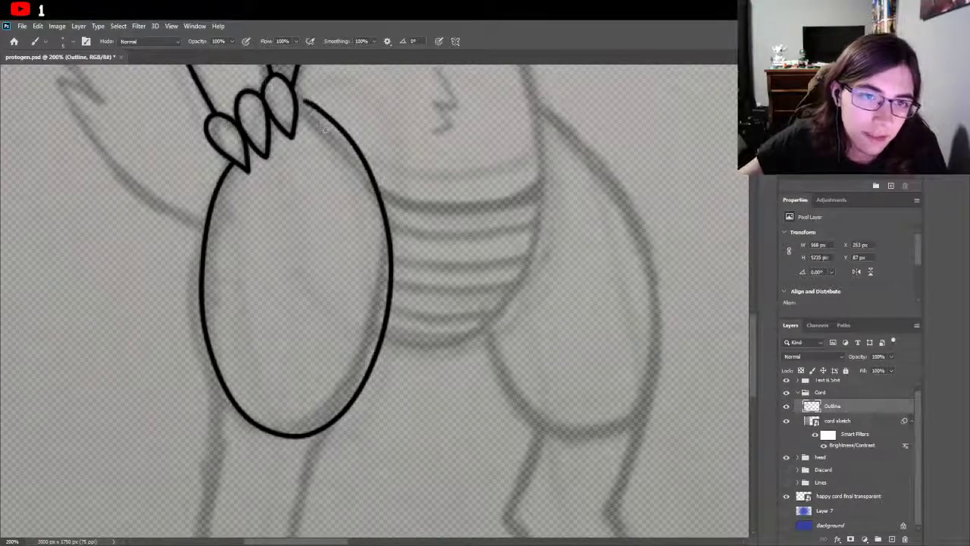
{"action": "key", "text": "ctrl+z"}
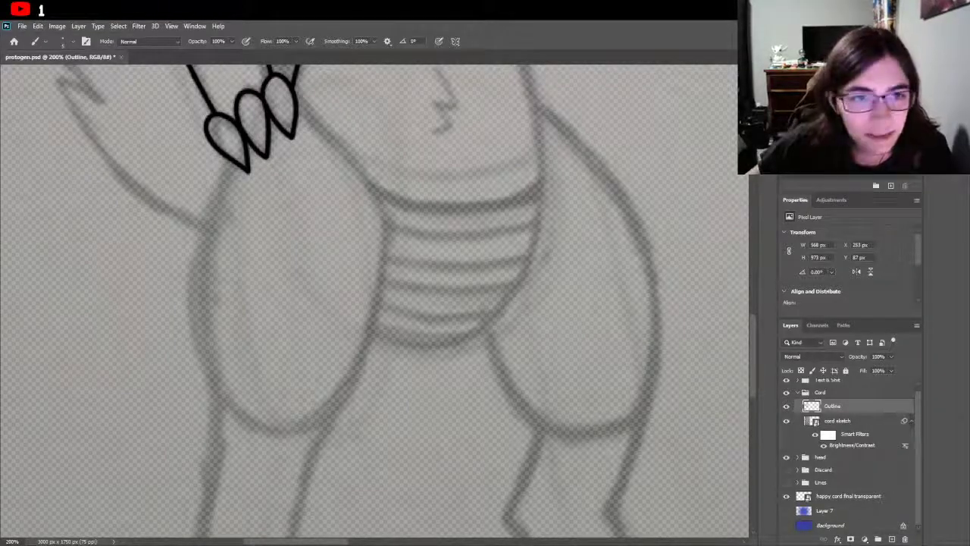
Step: Try to ink the thigh's outer edge from the outermost claw down and around its lower end
{"action": "scroll", "coordinate": [371, 303], "scroll_direction": "up", "scroll_amount": 2}
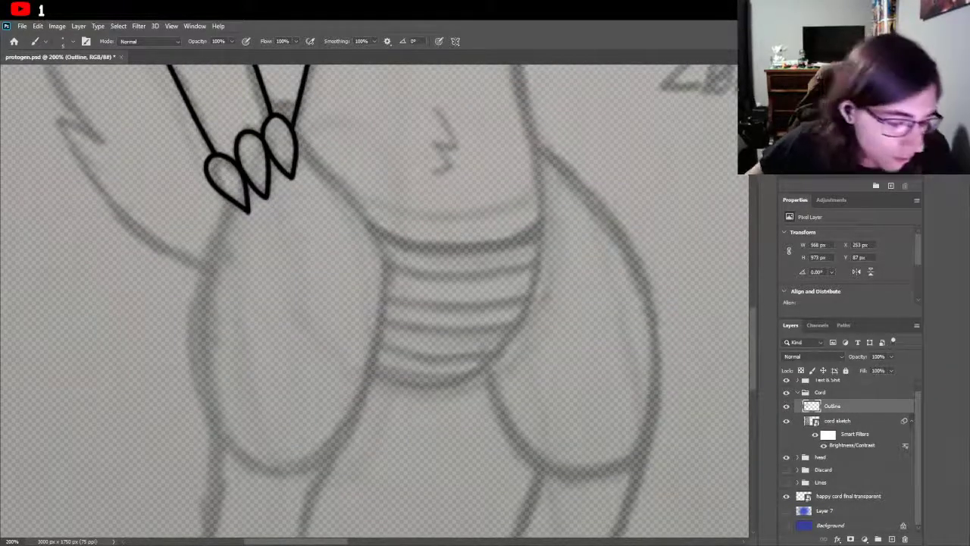
{"action": "scroll", "coordinate": [227, 199], "scroll_direction": "up", "scroll_amount": 1}
{"action": "scroll", "coordinate": [228, 198], "scroll_direction": "down", "scroll_amount": 2}
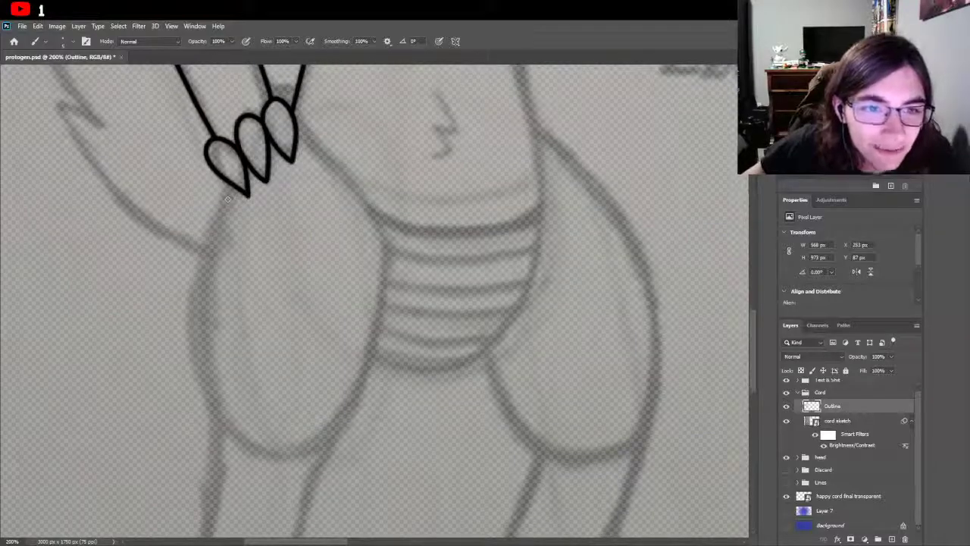
{"action": "mouse_move", "coordinate": [231, 183]}
{"action": "left_mouse_down"}
{"action": "mouse_move", "coordinate": [197, 273]}
{"action": "mouse_move", "coordinate": [196, 340]}
{"action": "mouse_move", "coordinate": [232, 458]}
{"action": "mouse_move", "coordinate": [269, 498]}
{"action": "mouse_move", "coordinate": [256, 473]}
{"action": "mouse_move", "coordinate": [269, 481]}
{"action": "mouse_move", "coordinate": [350, 410]}
{"action": "left_mouse_up"}
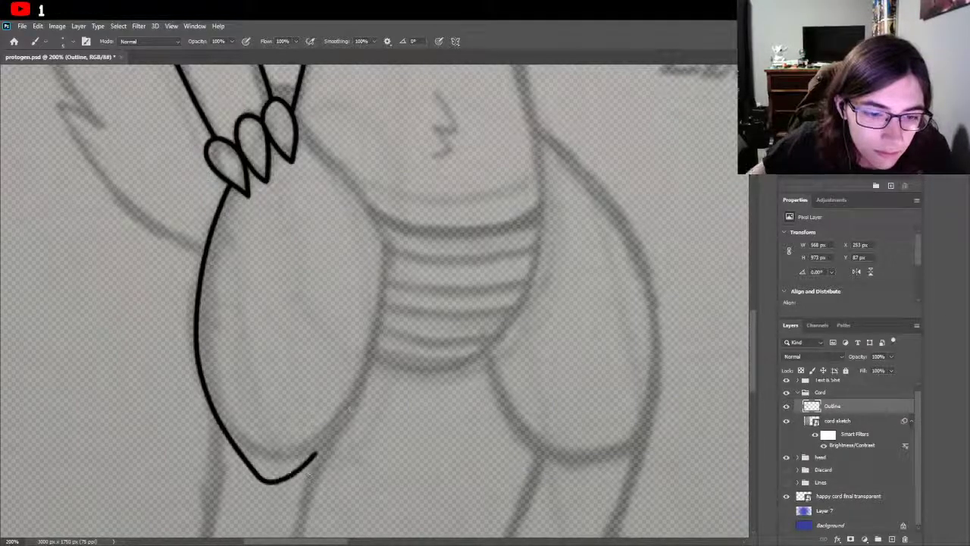
{"action": "key", "text": "ctrl+z"}
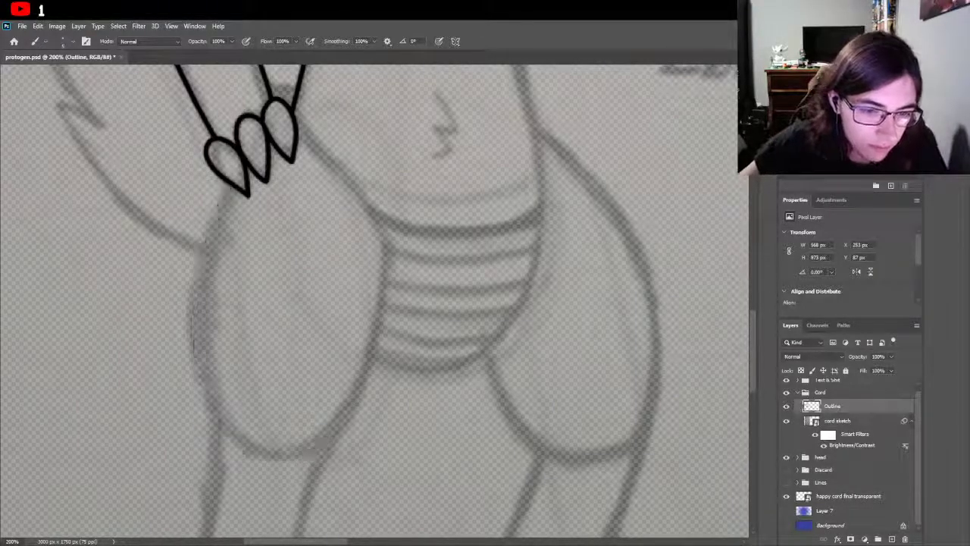
Step: Try to ink the thigh in two strokes that meet in a point at the knee, each running up to the claws
{"action": "left_click_drag", "start_coordinate": [269, 474], "coordinate": [217, 391]}
{"action": "key", "text": "ctrl+z"}
{"action": "mouse_move", "coordinate": [264, 476]}
{"action": "left_mouse_down"}
{"action": "mouse_move", "coordinate": [208, 398]}
{"action": "mouse_move", "coordinate": [194, 352]}
{"action": "mouse_move", "coordinate": [194, 303]}
{"action": "mouse_move", "coordinate": [232, 184]}
{"action": "left_mouse_up"}
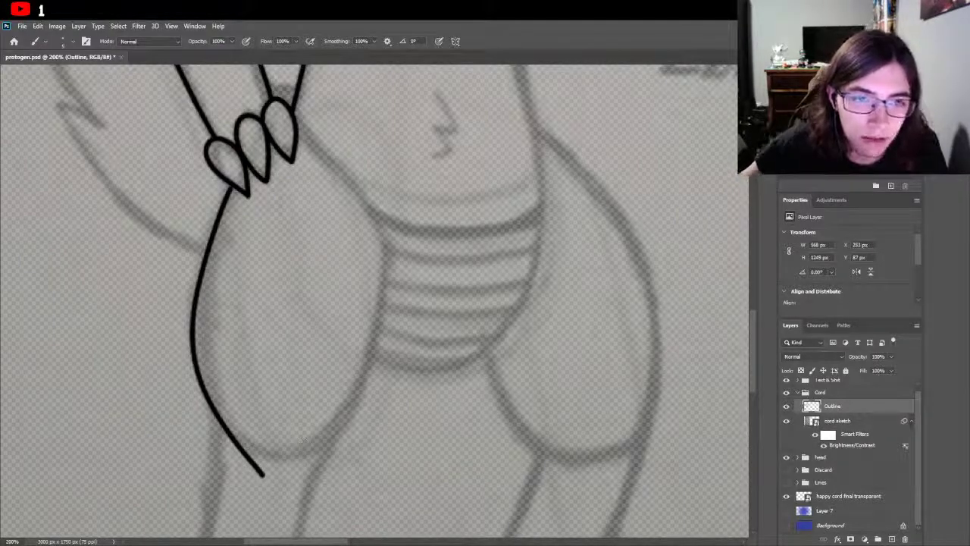
{"action": "mouse_move", "coordinate": [264, 476]}
{"action": "left_mouse_down"}
{"action": "mouse_move", "coordinate": [335, 442]}
{"action": "mouse_move", "coordinate": [302, 457]}
{"action": "mouse_move", "coordinate": [340, 430]}
{"action": "mouse_move", "coordinate": [384, 368]}
{"action": "mouse_move", "coordinate": [375, 356]}
{"action": "mouse_move", "coordinate": [388, 246]}
{"action": "mouse_move", "coordinate": [297, 120]}
{"action": "mouse_move", "coordinate": [273, 112]}
{"action": "left_mouse_up"}
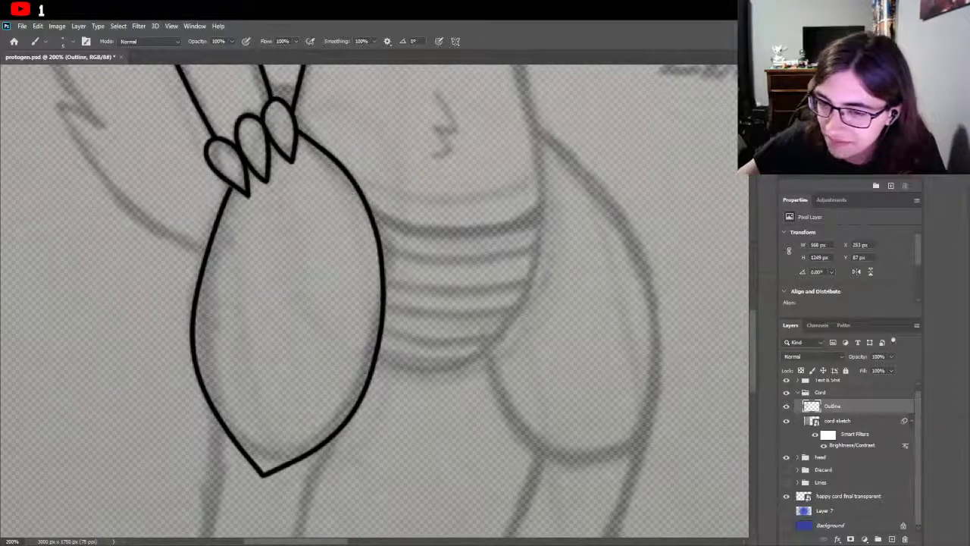
{"action": "key", "text": "ctrl+z"}
{"action": "key", "text": "ctrl+z"}
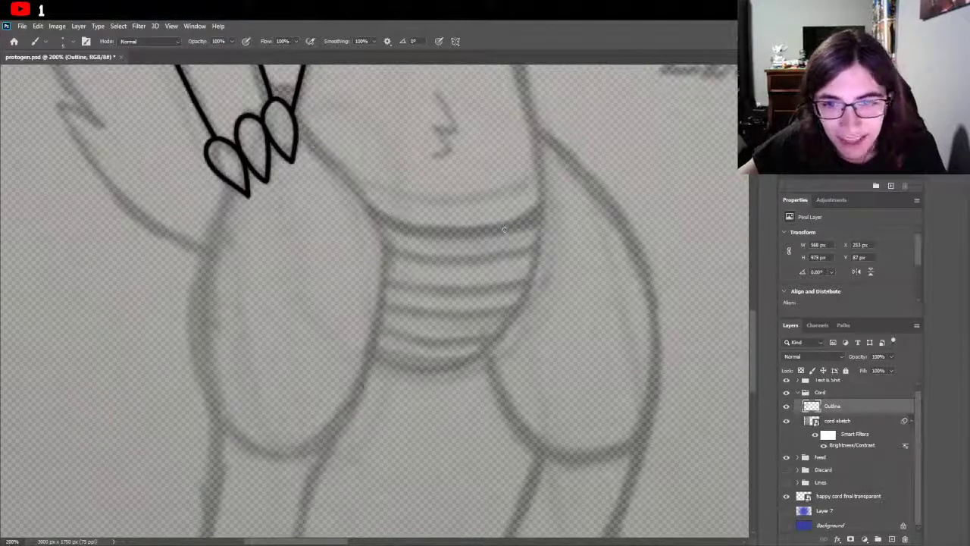
Step: Ink the thigh below the lowered hand as a smooth oval from the outermost claw around the knee to the innermost claw
{"action": "scroll", "coordinate": [504, 229], "scroll_direction": "up", "scroll_amount": 1}
{"action": "scroll", "coordinate": [485, 250], "scroll_direction": "down", "scroll_amount": 2}
{"action": "scroll", "coordinate": [427, 298], "scroll_direction": "up", "scroll_amount": 1}
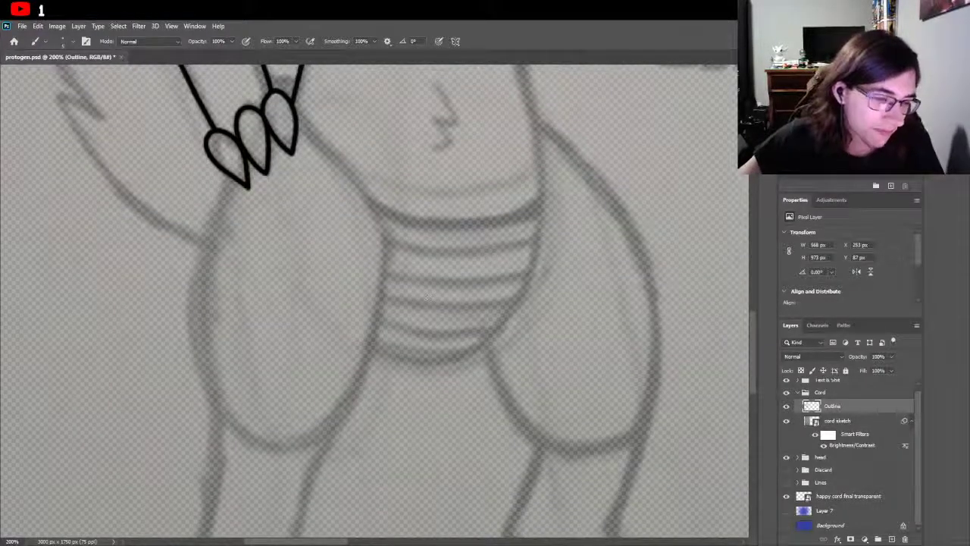
{"action": "left_click_drag", "start_coordinate": [231, 177], "coordinate": [217, 225]}
{"action": "mouse_move", "coordinate": [199, 284]}
{"action": "left_mouse_down"}
{"action": "mouse_move", "coordinate": [210, 372]}
{"action": "mouse_move", "coordinate": [255, 442]}
{"action": "mouse_move", "coordinate": [339, 443]}
{"action": "left_mouse_up"}
{"action": "key", "text": "ctrl+z"}
{"action": "mouse_move", "coordinate": [232, 177]}
{"action": "left_mouse_down"}
{"action": "mouse_move", "coordinate": [198, 308]}
{"action": "mouse_move", "coordinate": [215, 407]}
{"action": "mouse_move", "coordinate": [282, 452]}
{"action": "mouse_move", "coordinate": [350, 392]}
{"action": "mouse_move", "coordinate": [382, 260]}
{"action": "mouse_move", "coordinate": [373, 213]}
{"action": "mouse_move", "coordinate": [336, 158]}
{"action": "mouse_move", "coordinate": [296, 122]}
{"action": "left_mouse_up"}
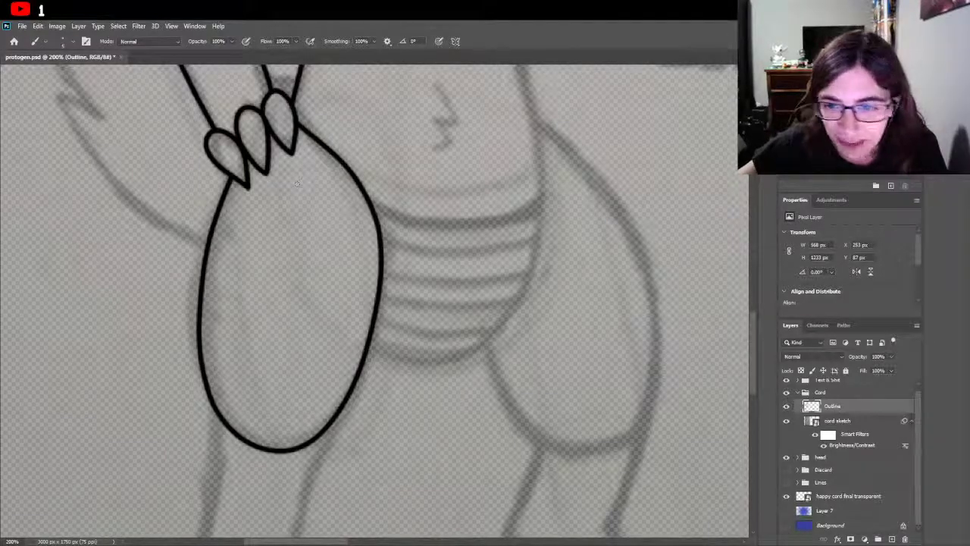
{"action": "scroll", "coordinate": [368, 300], "scroll_direction": "down", "scroll_amount": 2}
{"action": "scroll", "coordinate": [367, 300], "scroll_direction": "up", "scroll_amount": 3}
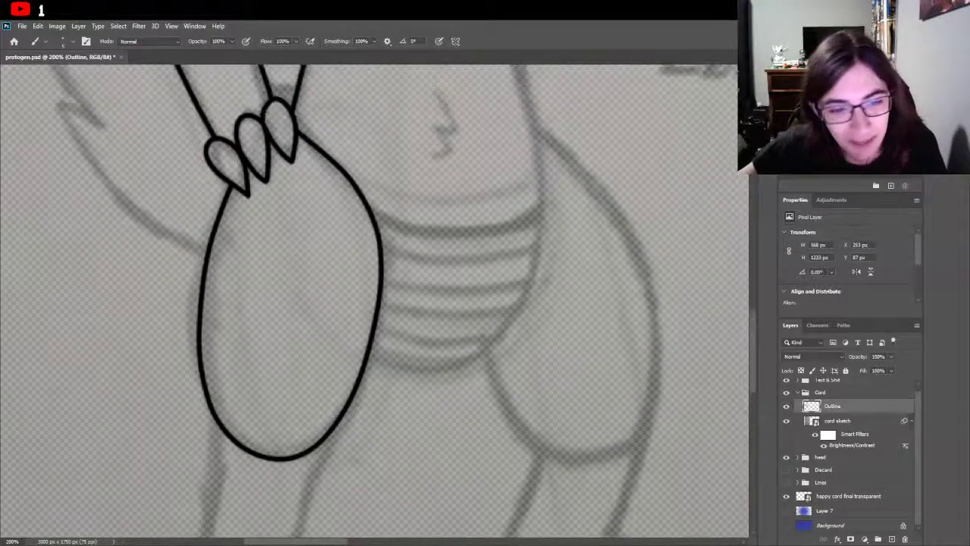
{"action": "scroll", "coordinate": [367, 300], "scroll_direction": "down", "scroll_amount": 2}
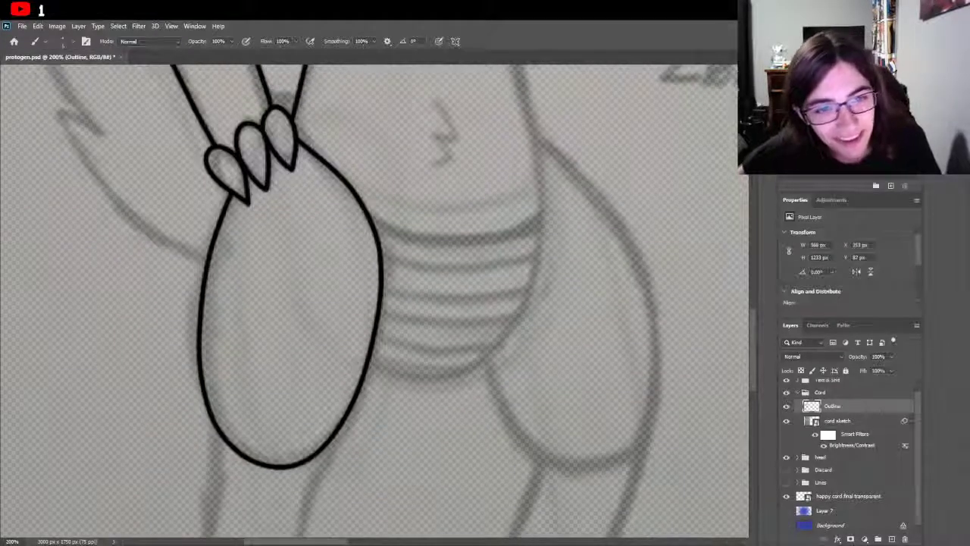
{"action": "scroll", "coordinate": [368, 301], "scroll_direction": "up", "scroll_amount": 2}
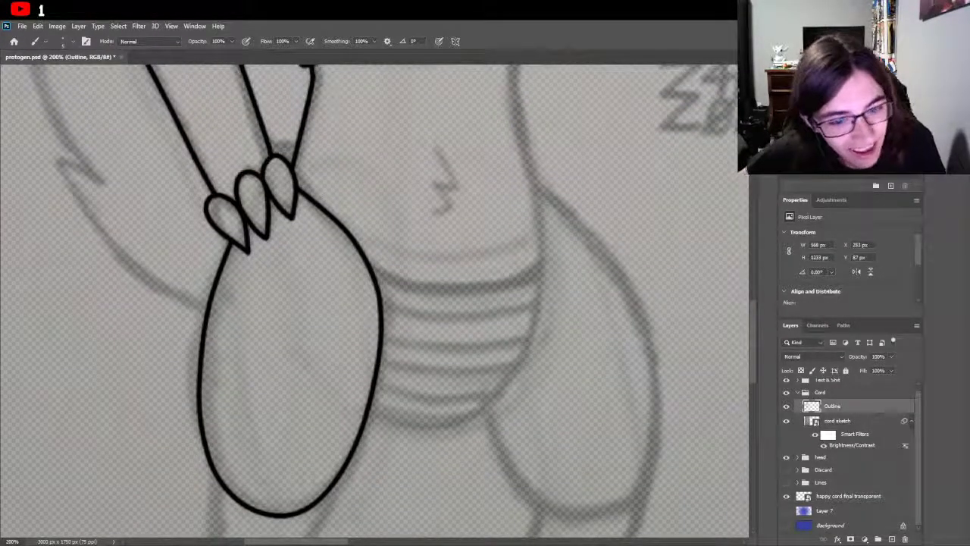
Step: Try to ink the waist's outer side downward from the corner of the jacket hem
{"action": "scroll", "coordinate": [368, 300], "scroll_direction": "right", "scroll_amount": 3}
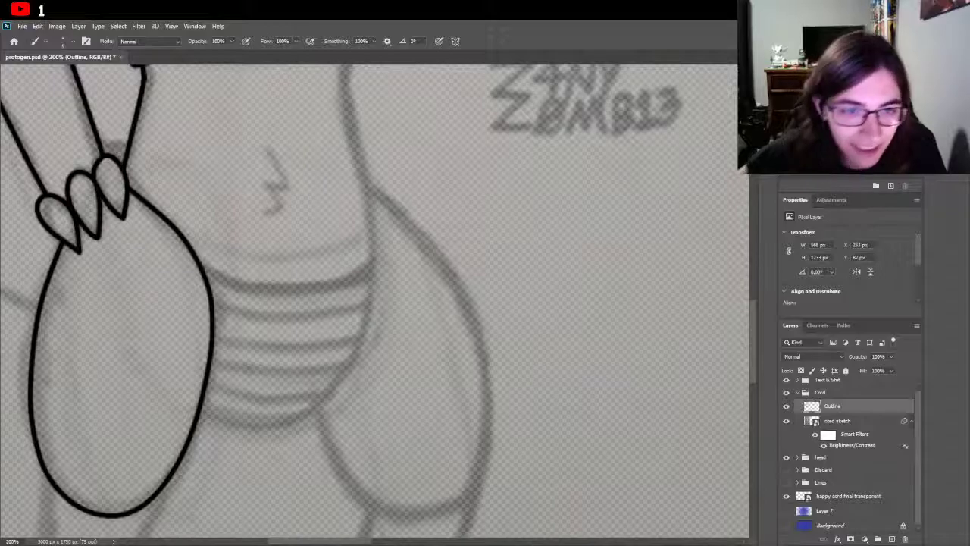
{"action": "scroll", "coordinate": [368, 300], "scroll_direction": "up", "scroll_amount": 1}
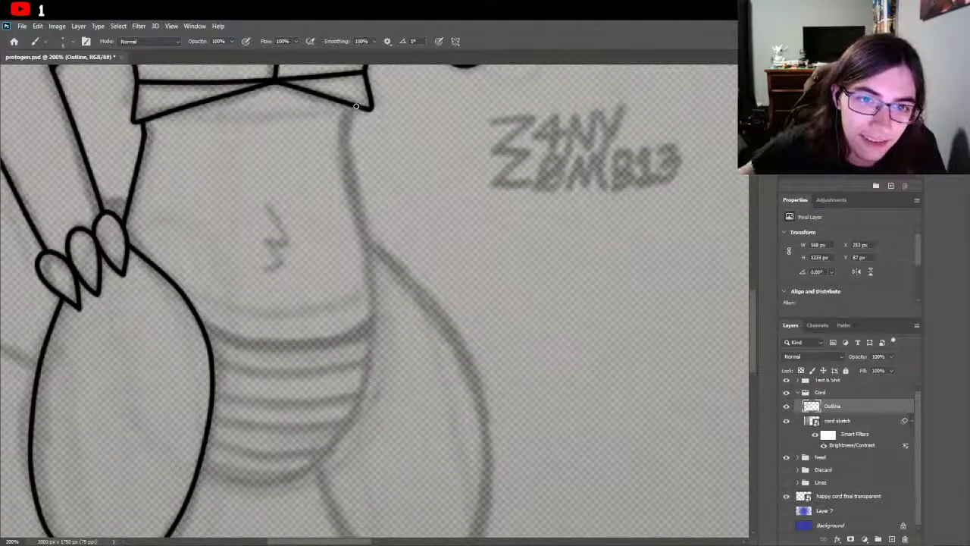
{"action": "left_click_drag", "start_coordinate": [355, 107], "coordinate": [346, 217]}
{"action": "key", "text": "ctrl+z"}
{"action": "left_click_drag", "start_coordinate": [353, 112], "coordinate": [358, 345]}
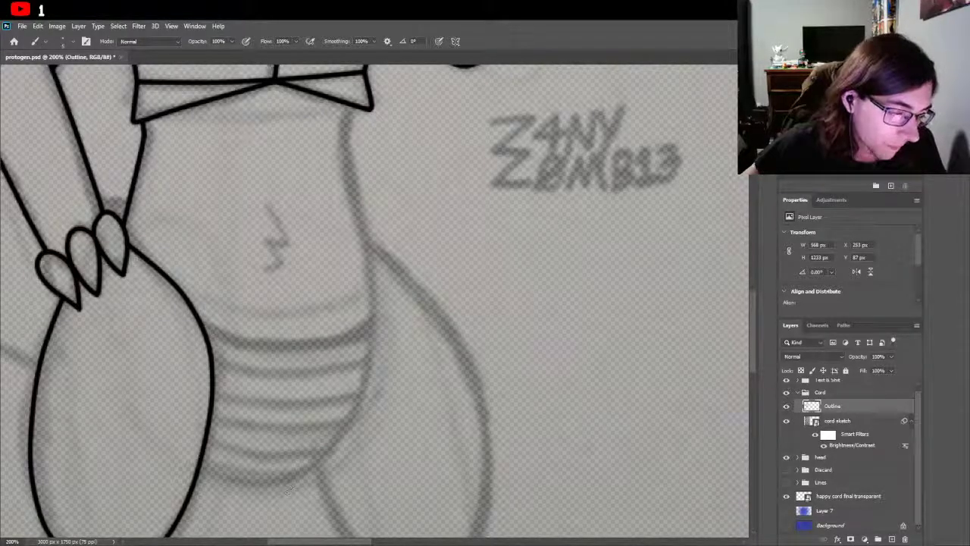
{"action": "left_click_drag", "start_coordinate": [322, 542], "coordinate": [295, 542]}
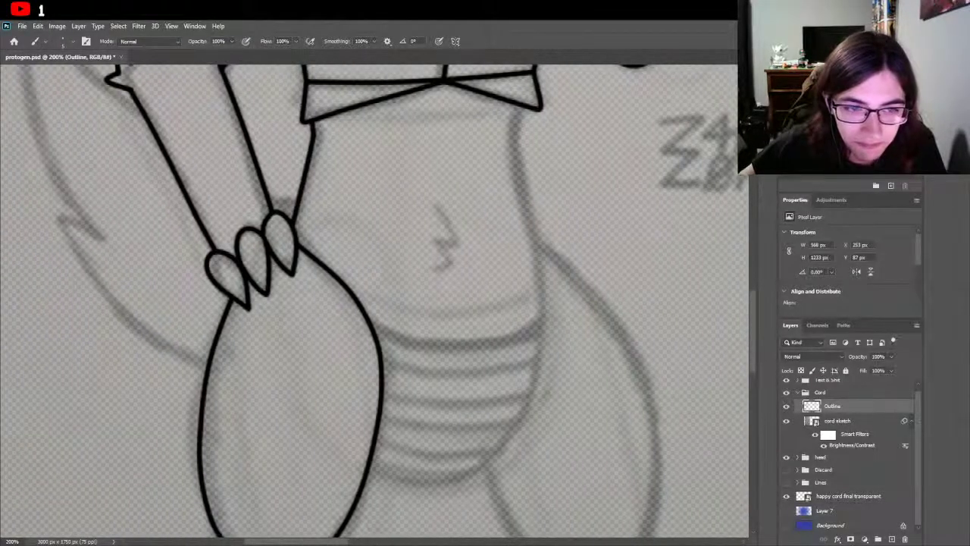
Step: Examine the inked arm and thigh against the pencil drawing, hiding the cord sketch layer briefly and showing it again
{"action": "scroll", "coordinate": [285, 235], "scroll_direction": "down", "scroll_amount": 2}
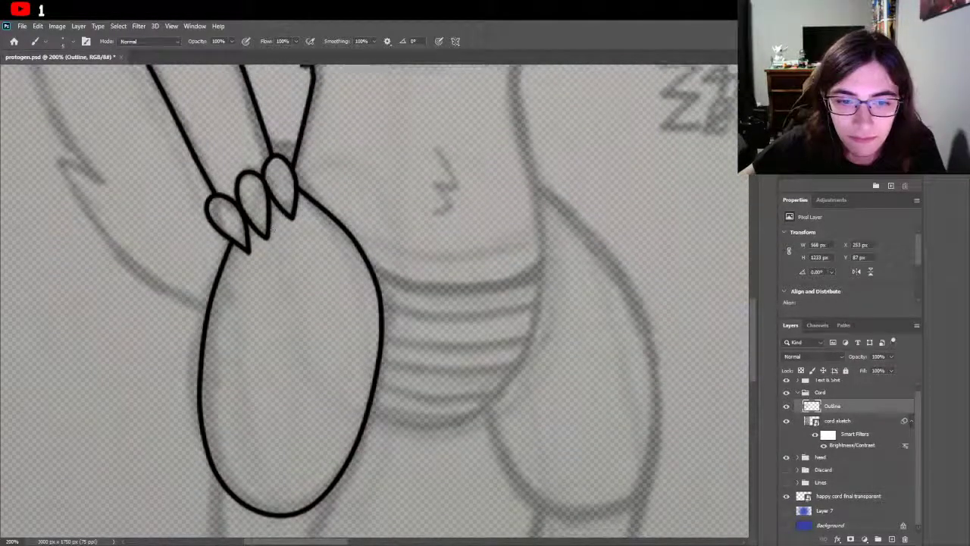
{"action": "scroll", "coordinate": [364, 303], "scroll_direction": "down", "scroll_amount": 1}
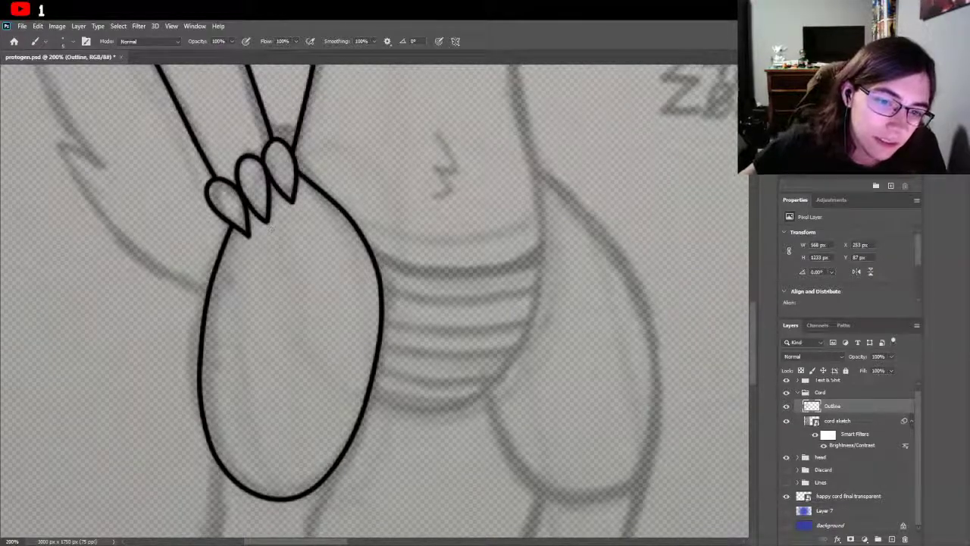
{"action": "scroll", "coordinate": [272, 238], "scroll_direction": "up", "scroll_amount": 5}
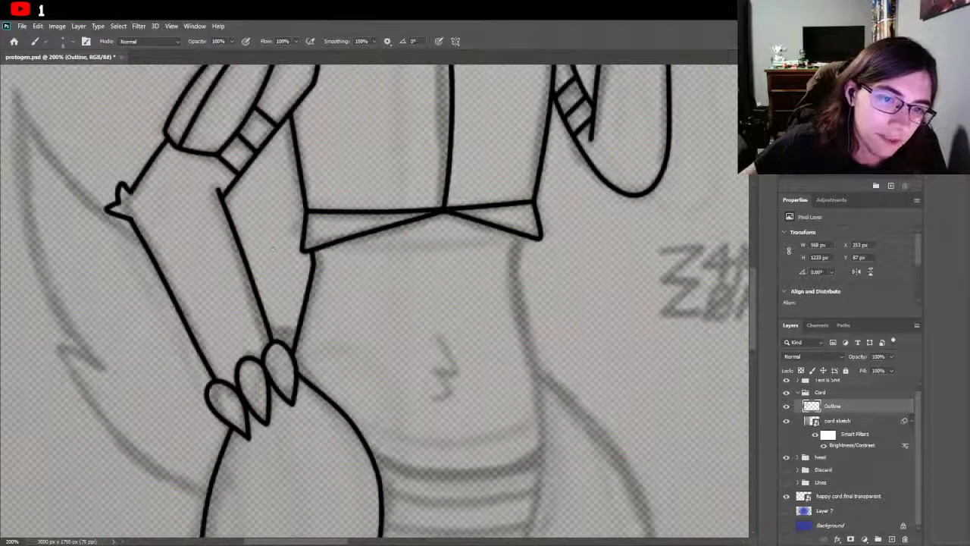
{"action": "scroll", "coordinate": [272, 247], "scroll_direction": "down", "scroll_amount": 1}
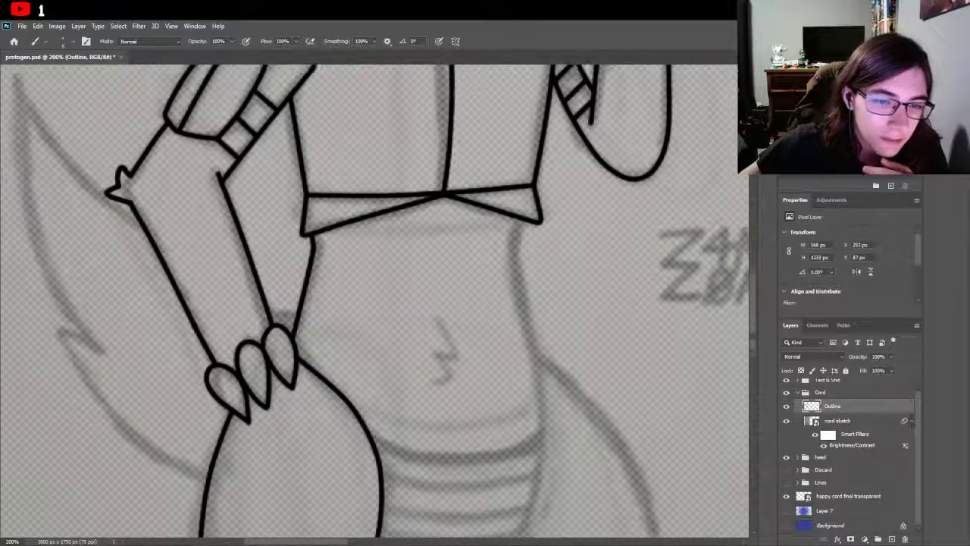
{"action": "scroll", "coordinate": [273, 248], "scroll_direction": "down", "scroll_amount": 1}
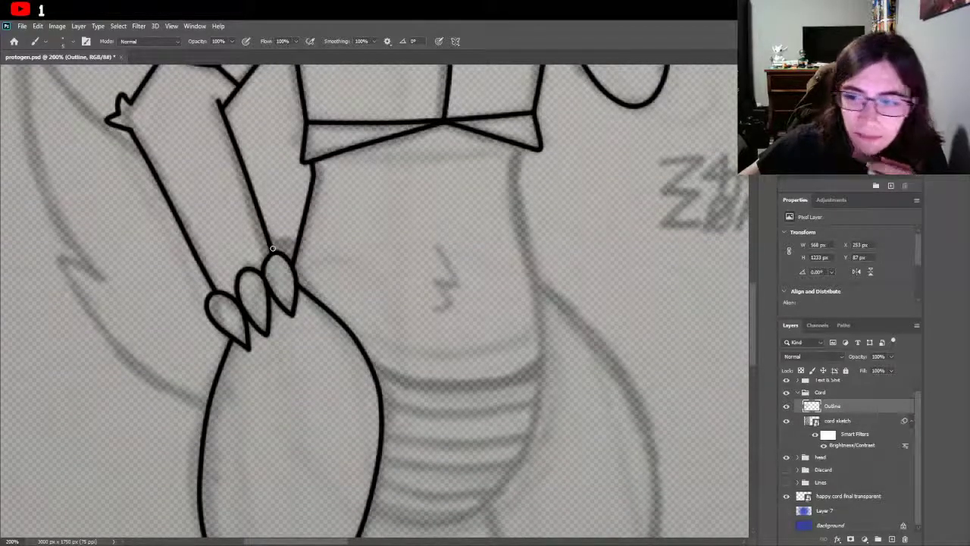
{"action": "scroll", "coordinate": [273, 248], "scroll_direction": "down", "scroll_amount": 1}
{"action": "scroll", "coordinate": [271, 216], "scroll_direction": "down", "scroll_amount": 1}
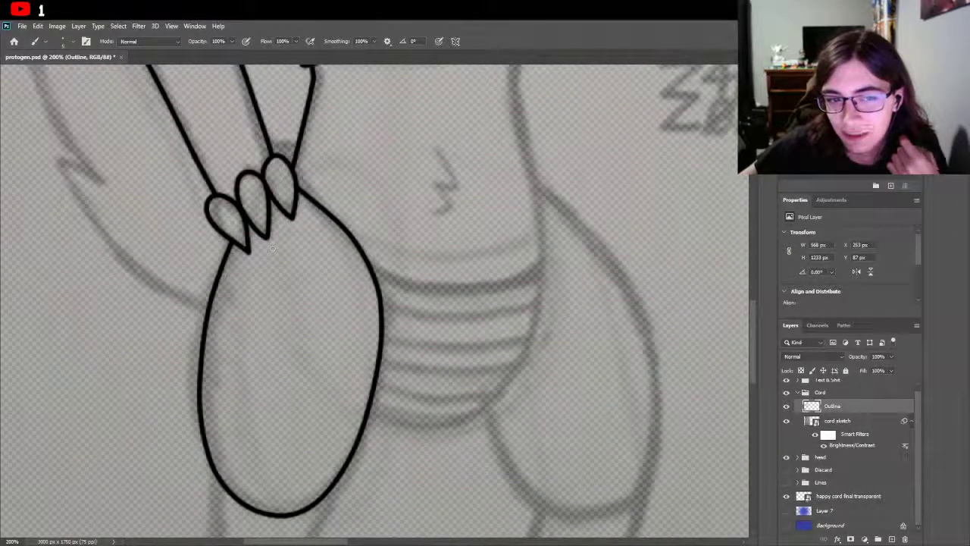
{"action": "scroll", "coordinate": [364, 301], "scroll_direction": "up", "scroll_amount": 3}
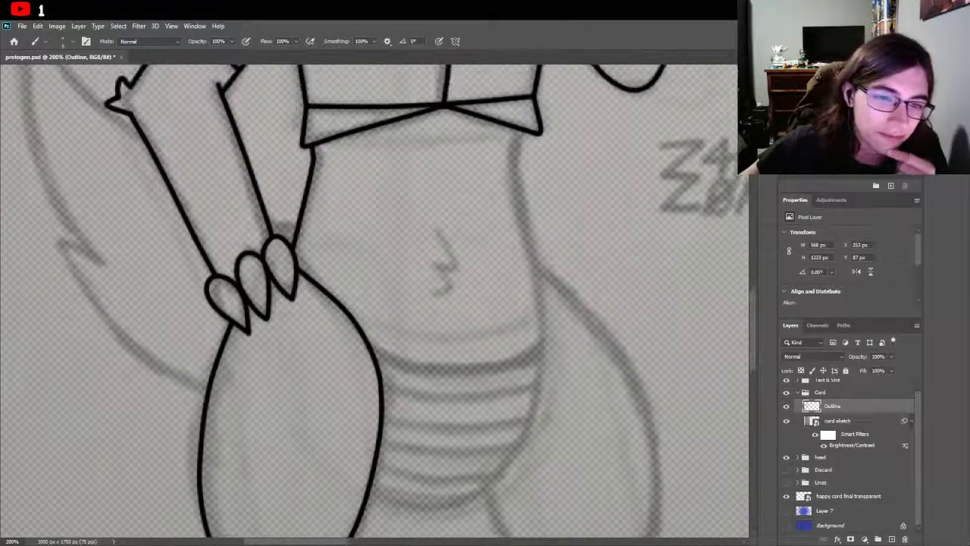
{"action": "scroll", "coordinate": [272, 248], "scroll_direction": "down", "scroll_amount": 5}
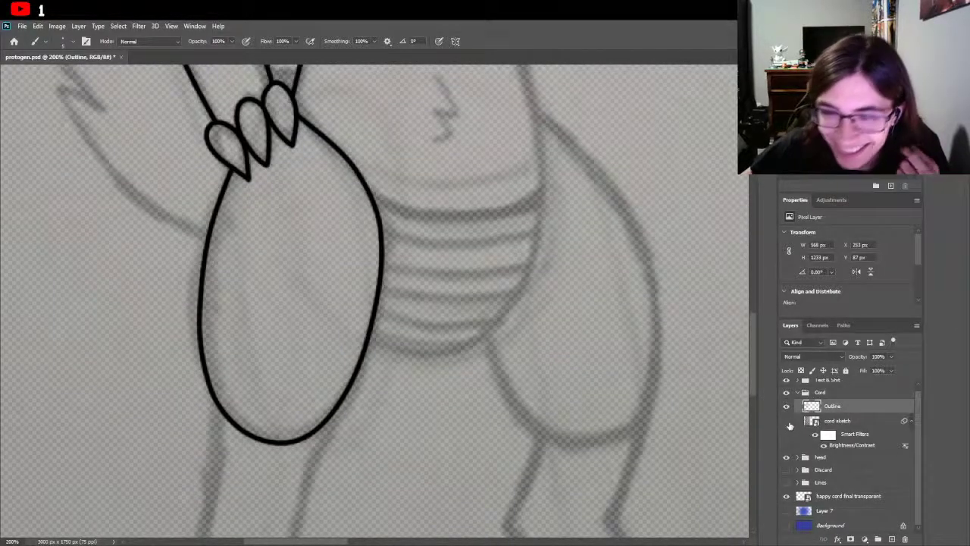
{"action": "left_click", "coordinate": [787, 421]}
{"action": "scroll", "coordinate": [688, 372], "scroll_direction": "up", "scroll_amount": 2}
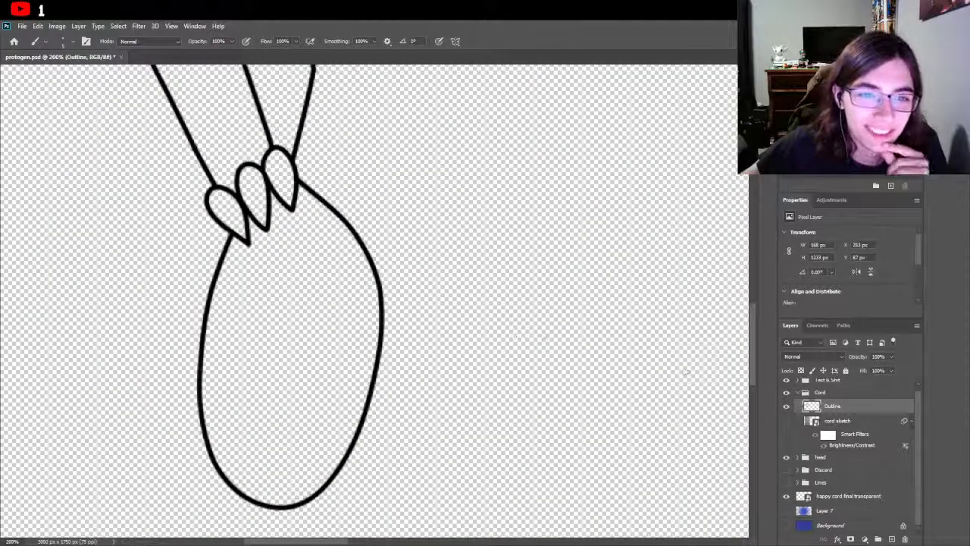
{"action": "left_click", "coordinate": [784, 421]}
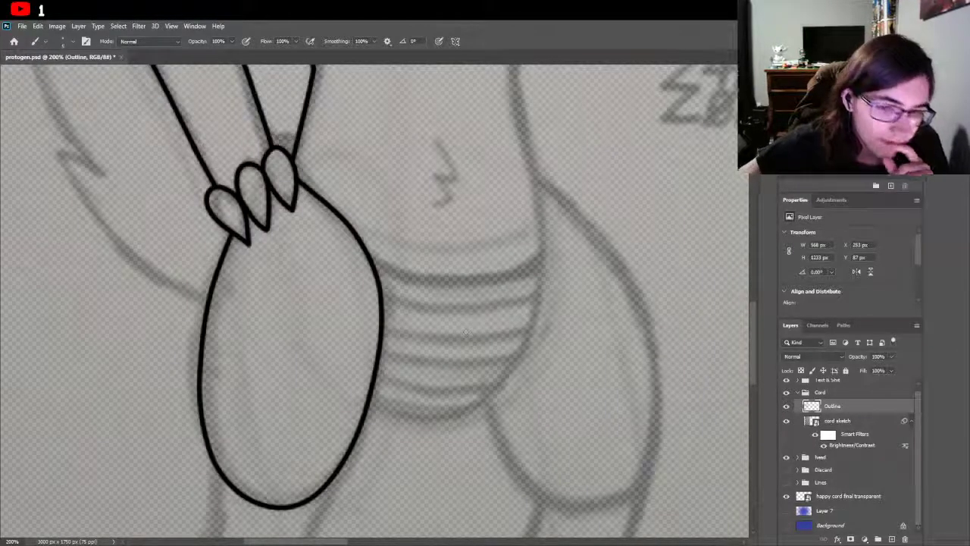
Step: Try to ink the waist side and rounded pelvis in one stroke from the jacket hem, erasing the overshoot inside the thigh
{"action": "scroll", "coordinate": [429, 398], "scroll_direction": "up", "scroll_amount": 1}
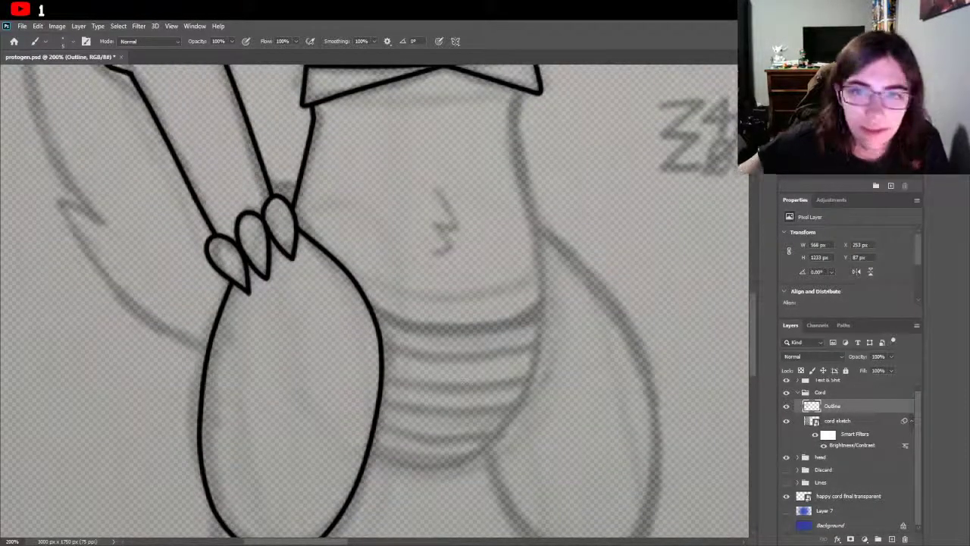
{"action": "mouse_move", "coordinate": [518, 104]}
{"action": "left_mouse_down"}
{"action": "mouse_move", "coordinate": [542, 320]}
{"action": "mouse_move", "coordinate": [519, 417]}
{"action": "mouse_move", "coordinate": [464, 465]}
{"action": "mouse_move", "coordinate": [407, 471]}
{"action": "mouse_move", "coordinate": [362, 454]}
{"action": "left_mouse_up"}
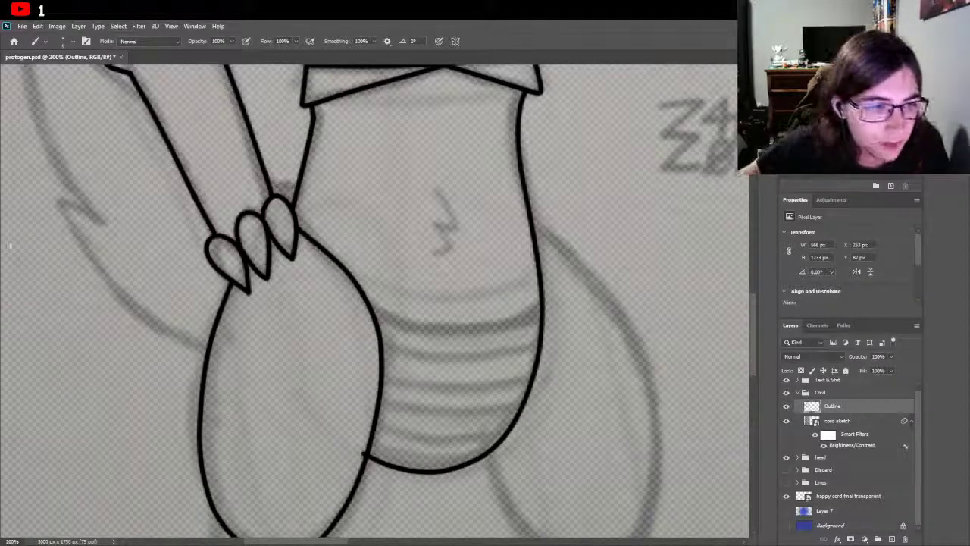
{"action": "key", "text": "e"}
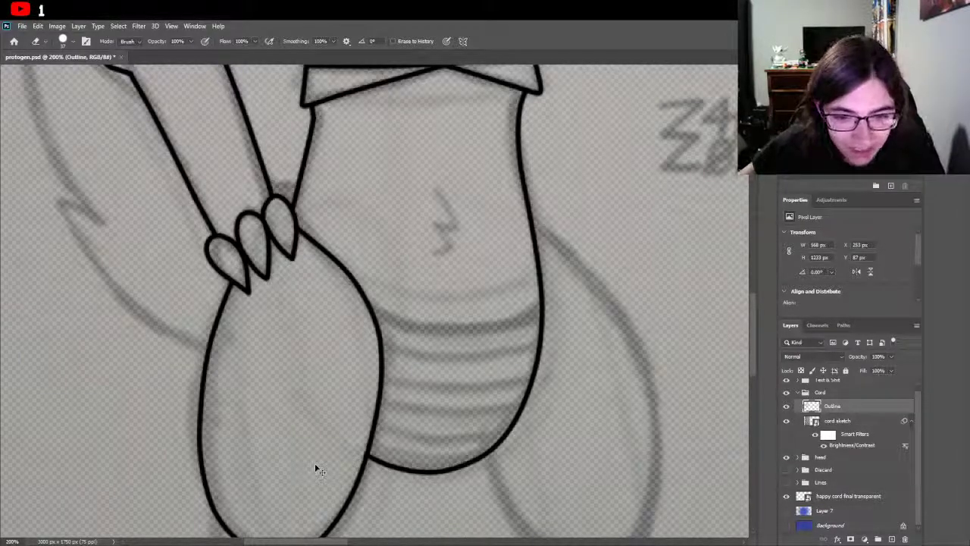
{"action": "key", "text": "ctrl+z"}
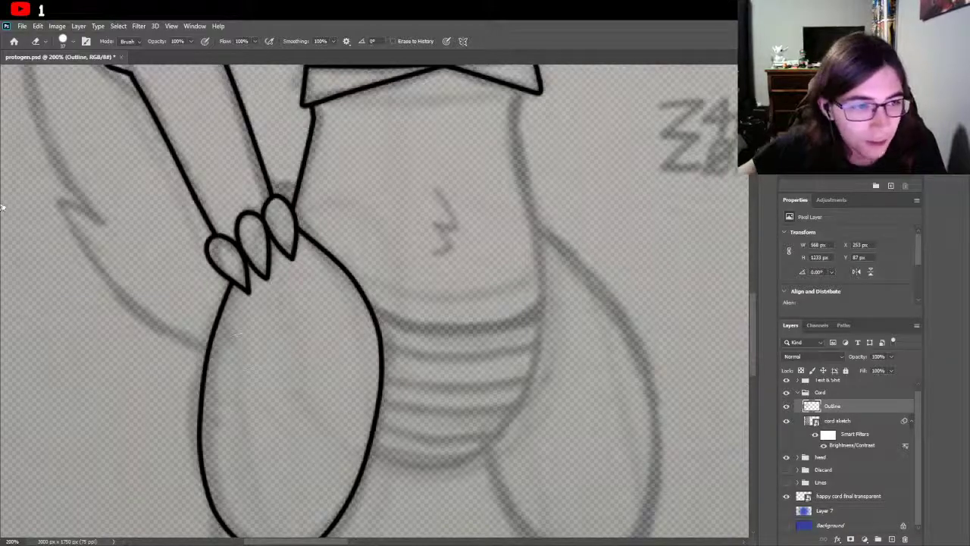
Step: Try to redraw the waist and pelvis curve with the brush, ending at the inner edge of the inked thigh
{"action": "key", "text": "b"}
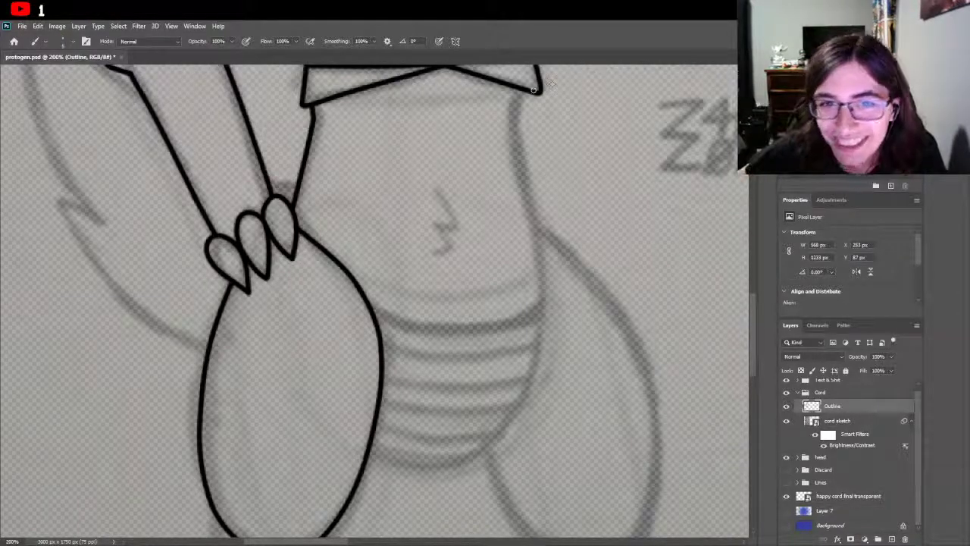
{"action": "left_click_drag", "start_coordinate": [525, 89], "coordinate": [516, 147]}
{"action": "mouse_move", "coordinate": [521, 192]}
{"action": "left_mouse_down"}
{"action": "mouse_move", "coordinate": [537, 235]}
{"action": "mouse_move", "coordinate": [529, 214]}
{"action": "mouse_move", "coordinate": [541, 338]}
{"action": "mouse_move", "coordinate": [511, 448]}
{"action": "mouse_move", "coordinate": [457, 468]}
{"action": "mouse_move", "coordinate": [367, 461]}
{"action": "mouse_move", "coordinate": [404, 465]}
{"action": "mouse_move", "coordinate": [372, 452]}
{"action": "left_mouse_up"}
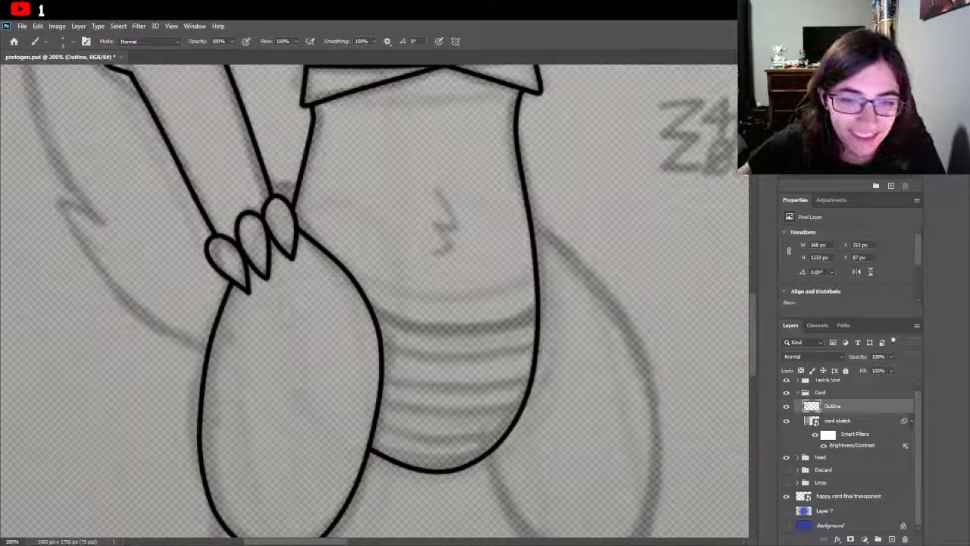
{"action": "key", "text": "ctrl+z"}
Step: Try to ink the waist's outer side again from the jacket hem, continuing down around the pelvis
{"action": "left_click_drag", "start_coordinate": [334, 542], "coordinate": [341, 542]}
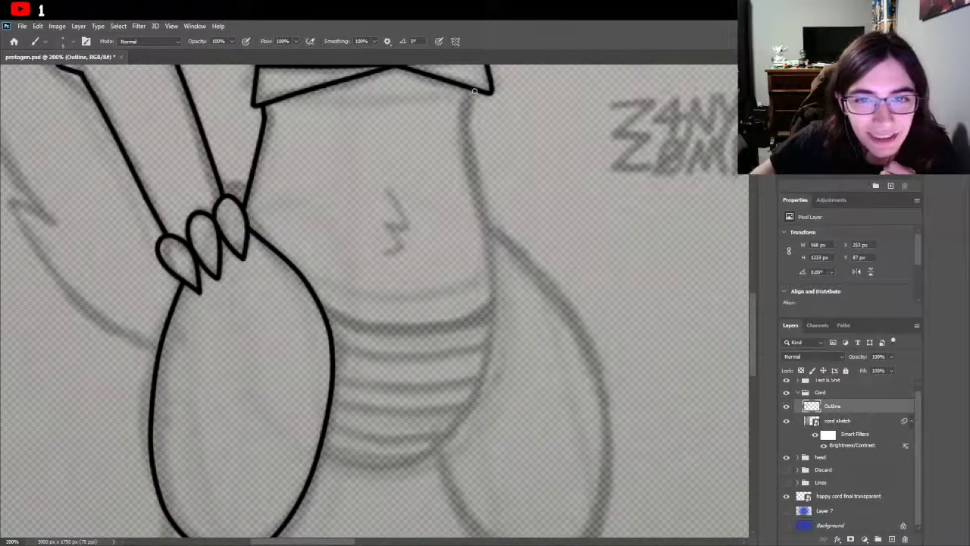
{"action": "mouse_move", "coordinate": [474, 90]}
{"action": "left_mouse_down"}
{"action": "mouse_move", "coordinate": [467, 142]}
{"action": "mouse_move", "coordinate": [499, 296]}
{"action": "left_mouse_up"}
{"action": "key", "text": "ctrl+z"}
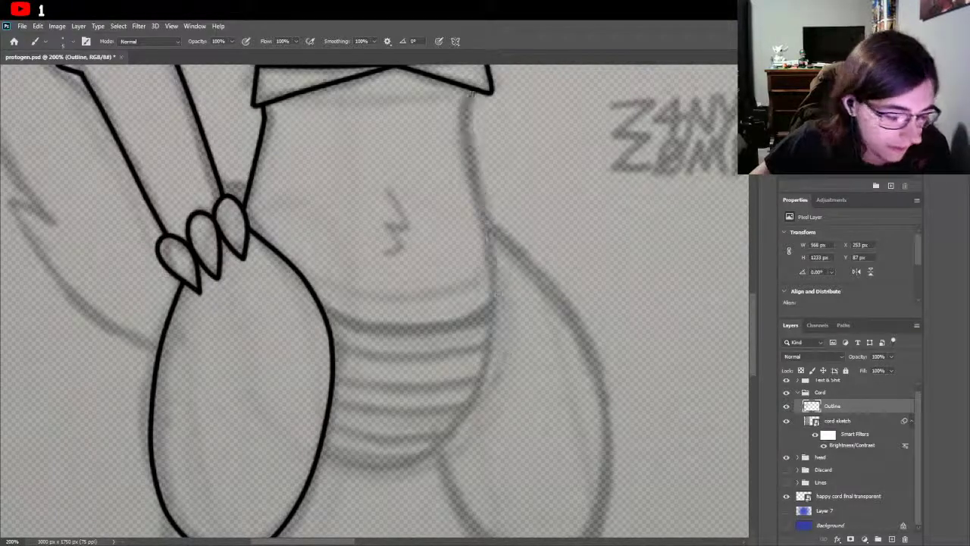
{"action": "mouse_move", "coordinate": [474, 90]}
{"action": "left_mouse_down"}
{"action": "mouse_move", "coordinate": [465, 148]}
{"action": "mouse_move", "coordinate": [489, 379]}
{"action": "mouse_move", "coordinate": [439, 448]}
{"action": "mouse_move", "coordinate": [346, 456]}
{"action": "left_mouse_up"}
{"action": "key", "text": "ctrl+z"}
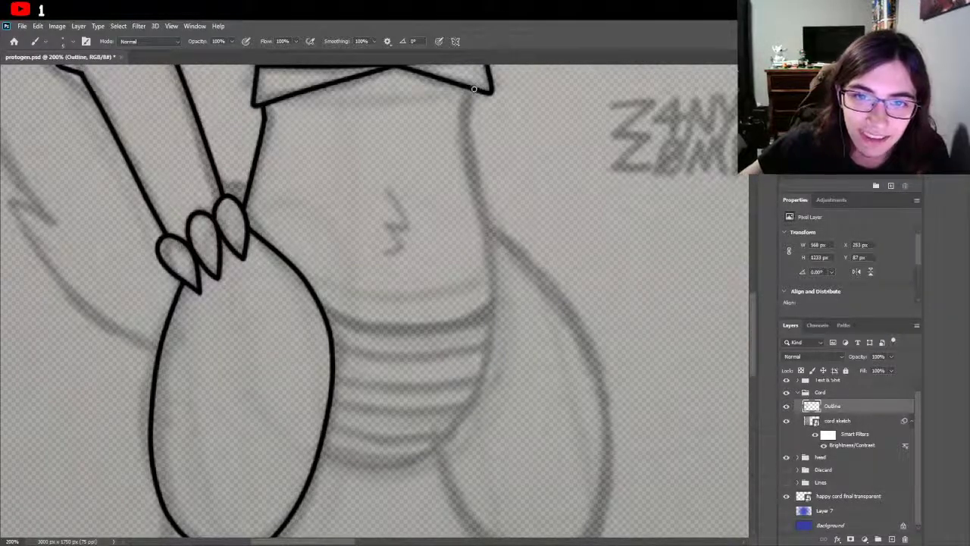
Step: Ink the waist's outer side and rounded pelvis as one smooth curve from the jacket hem to the inked thigh
{"action": "left_click_drag", "start_coordinate": [471, 91], "coordinate": [465, 168]}
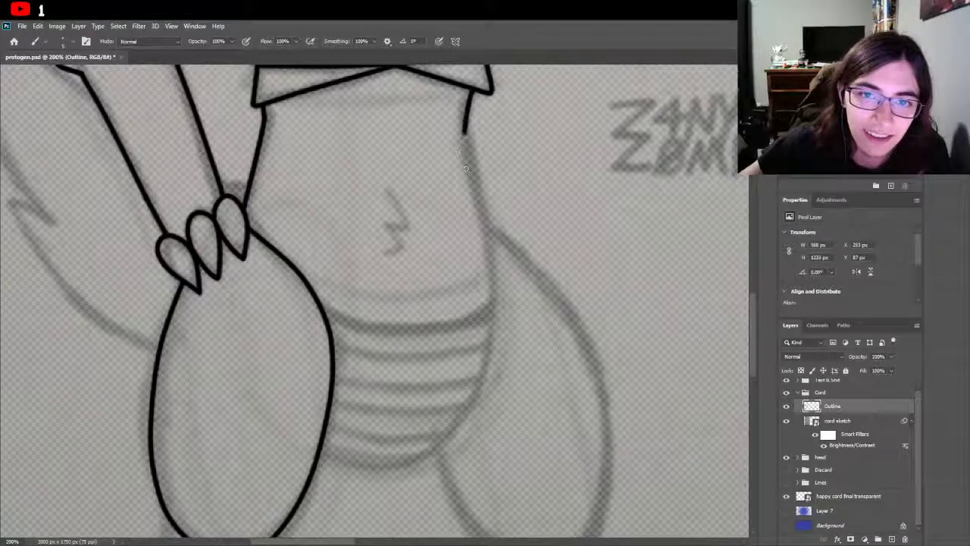
{"action": "key", "text": "ctrl+z"}
{"action": "mouse_move", "coordinate": [472, 90]}
{"action": "left_mouse_down"}
{"action": "mouse_move", "coordinate": [467, 185]}
{"action": "mouse_move", "coordinate": [499, 308]}
{"action": "mouse_move", "coordinate": [478, 417]}
{"action": "mouse_move", "coordinate": [400, 474]}
{"action": "mouse_move", "coordinate": [291, 451]}
{"action": "mouse_move", "coordinate": [317, 458]}
{"action": "left_mouse_up"}
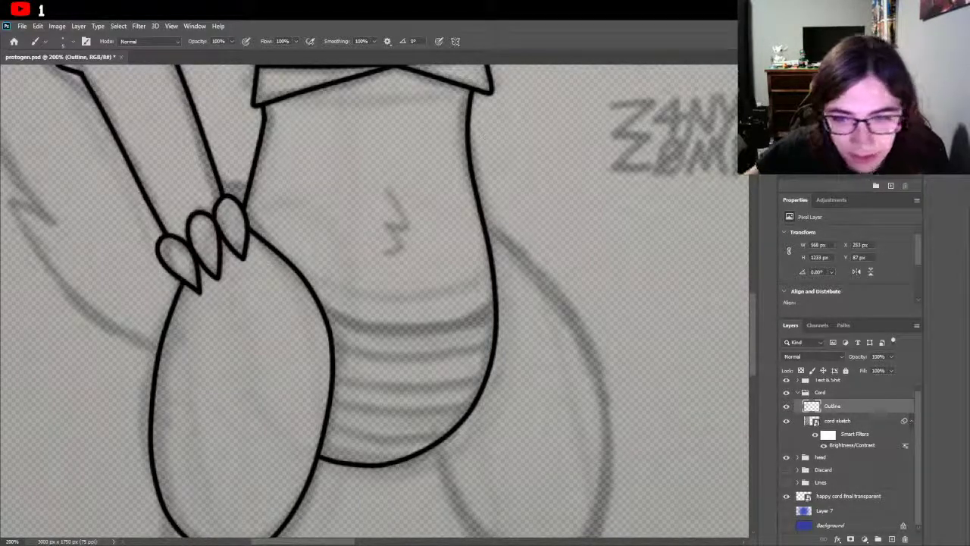
{"action": "scroll", "coordinate": [364, 303], "scroll_direction": "up", "scroll_amount": 3}
{"action": "scroll", "coordinate": [364, 303], "scroll_direction": "down", "scroll_amount": 2}
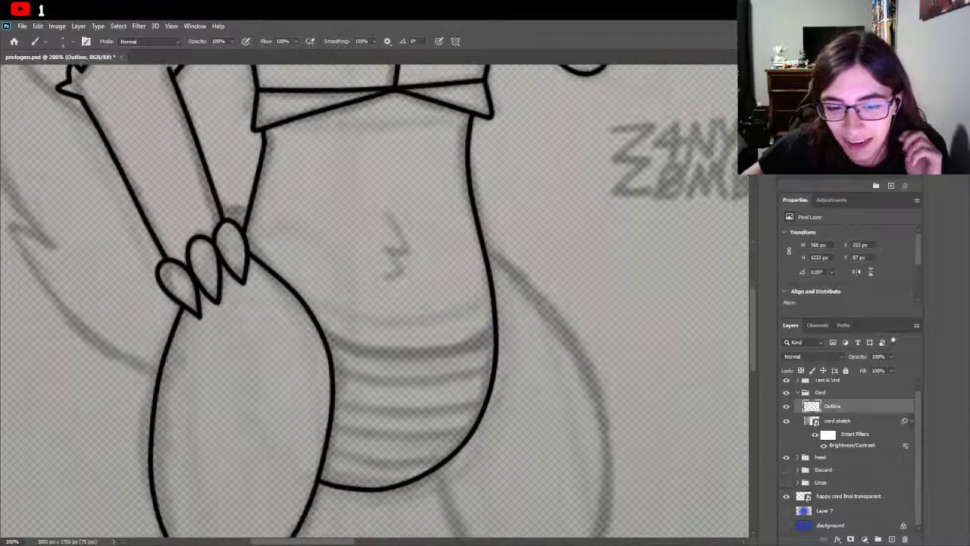
{"action": "scroll", "coordinate": [426, 347], "scroll_direction": "down", "scroll_amount": 2}
{"action": "scroll", "coordinate": [426, 347], "scroll_direction": "down", "scroll_amount": 1}
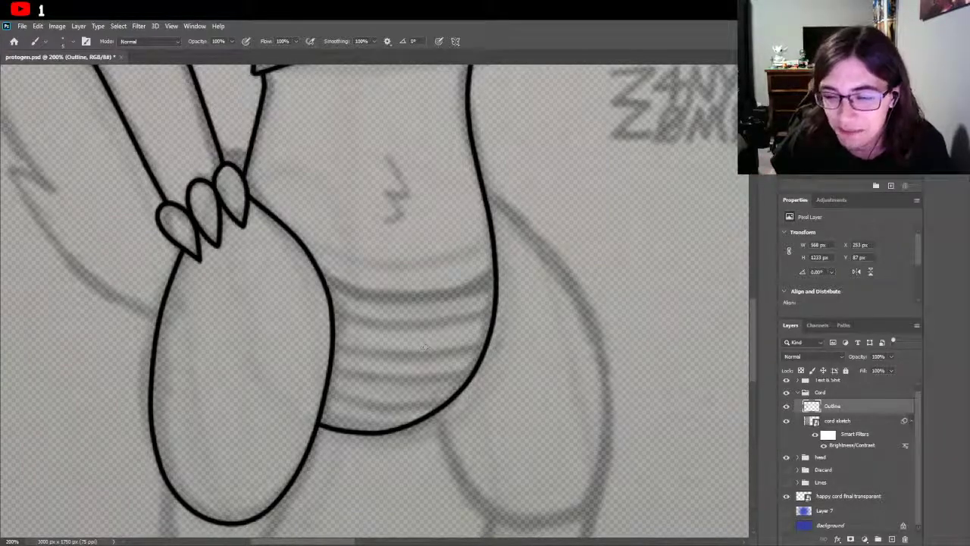
Step: Try to ink the topmost dark pelvis stripe from the torso's outer edge toward the inked thigh
{"action": "scroll", "coordinate": [374, 301], "scroll_direction": "up", "scroll_amount": 2}
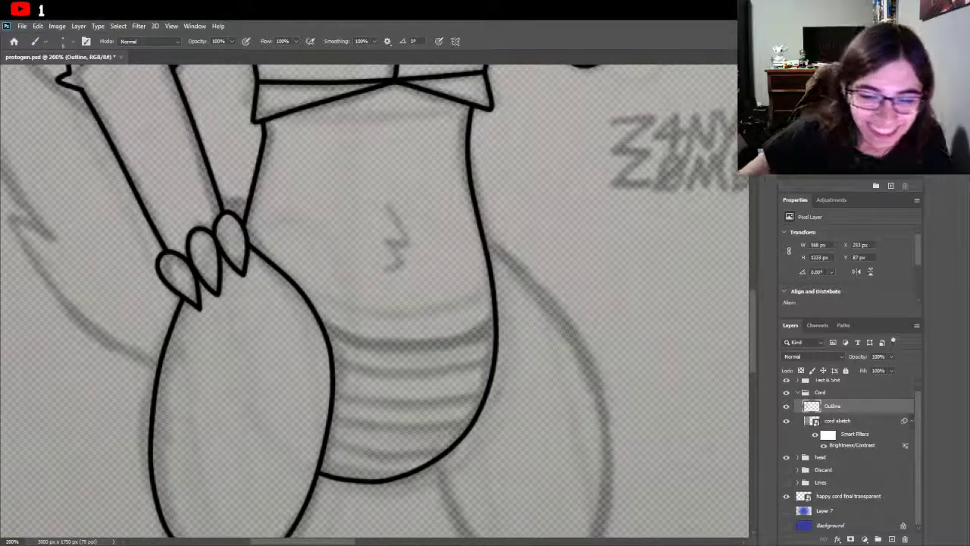
{"action": "scroll", "coordinate": [493, 347], "scroll_direction": "up", "scroll_amount": 1}
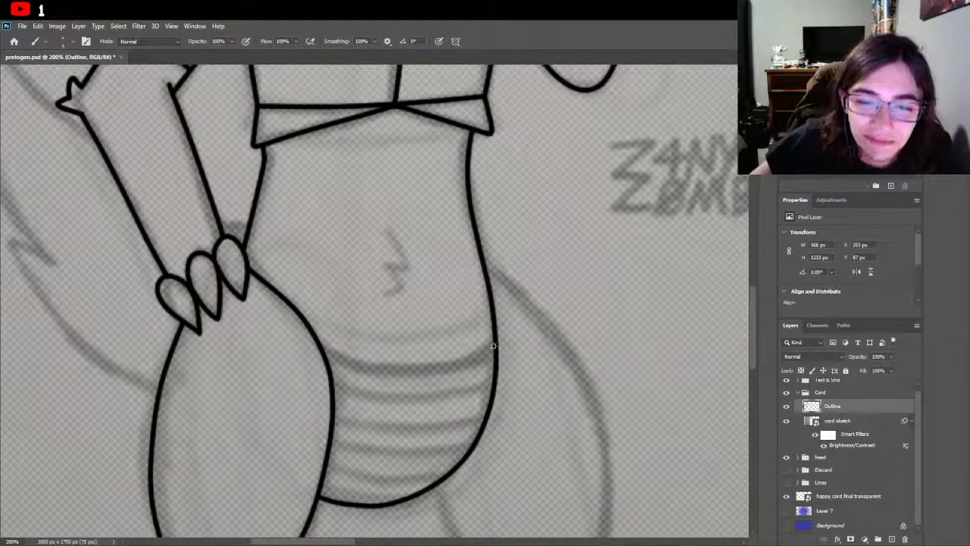
{"action": "left_click_drag", "start_coordinate": [494, 346], "coordinate": [357, 369]}
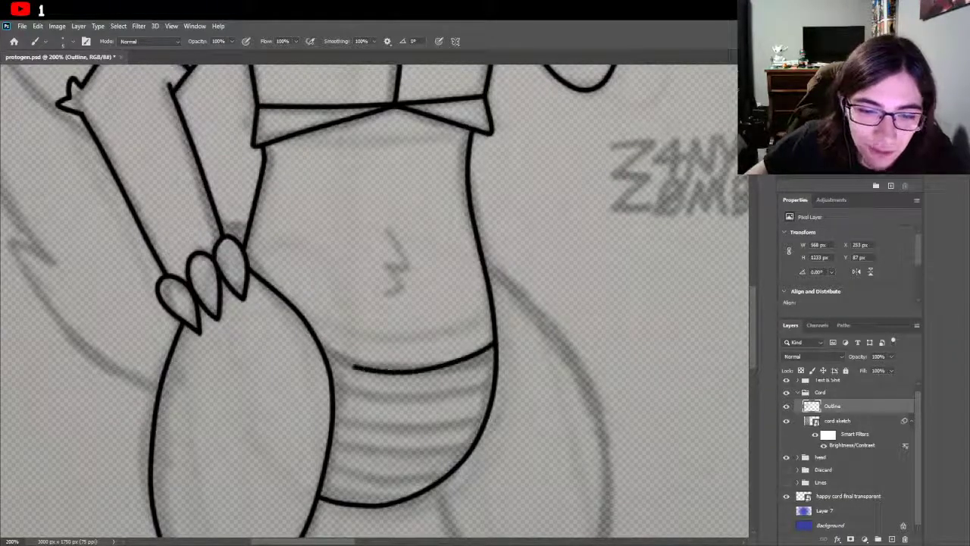
{"action": "key", "text": "ctrl+z"}
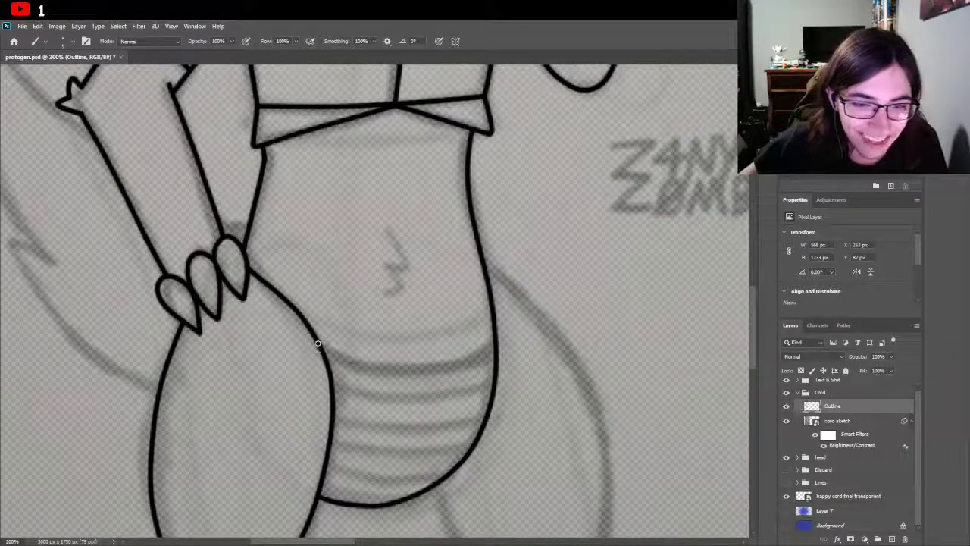
Step: Ink the topmost dark pelvis stripe as a downward-bowed curve from the inked thigh to the torso's outer edge
{"action": "mouse_move", "coordinate": [319, 345]}
{"action": "left_mouse_down"}
{"action": "mouse_move", "coordinate": [361, 375]}
{"action": "mouse_move", "coordinate": [437, 379]}
{"action": "mouse_move", "coordinate": [422, 372]}
{"action": "mouse_move", "coordinate": [489, 345]}
{"action": "left_mouse_up"}
{"action": "key", "text": "ctrl+z"}
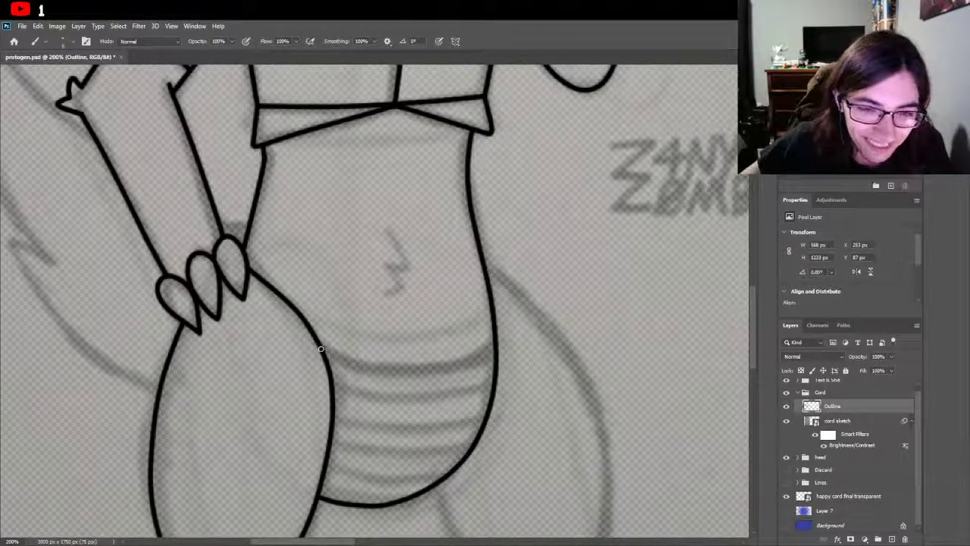
{"action": "mouse_move", "coordinate": [321, 345]}
{"action": "left_mouse_down"}
{"action": "mouse_move", "coordinate": [393, 383]}
{"action": "mouse_move", "coordinate": [394, 375]}
{"action": "mouse_move", "coordinate": [498, 346]}
{"action": "left_mouse_up"}
{"action": "key", "text": "ctrl+z"}
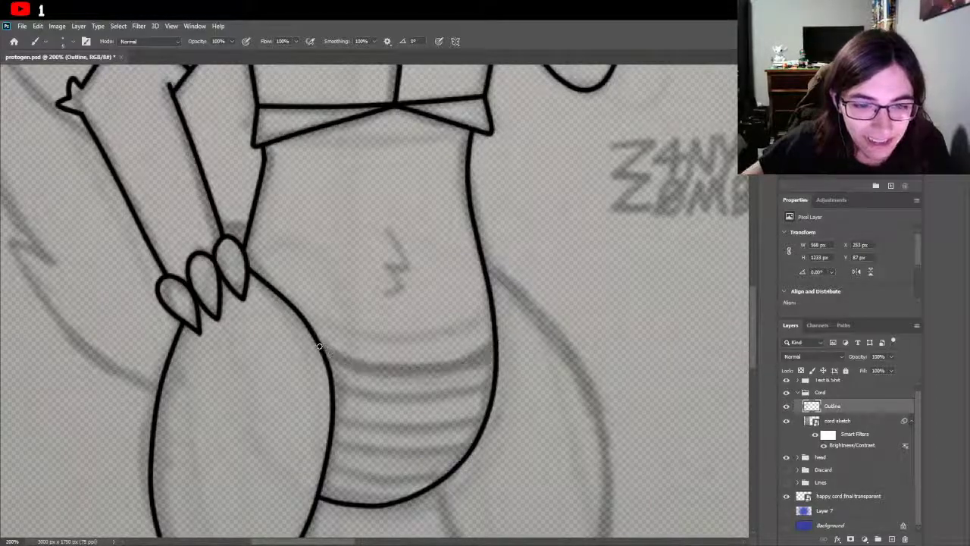
{"action": "mouse_move", "coordinate": [320, 346]}
{"action": "left_mouse_down"}
{"action": "mouse_move", "coordinate": [383, 372]}
{"action": "mouse_move", "coordinate": [451, 369]}
{"action": "mouse_move", "coordinate": [497, 341]}
{"action": "left_mouse_up"}
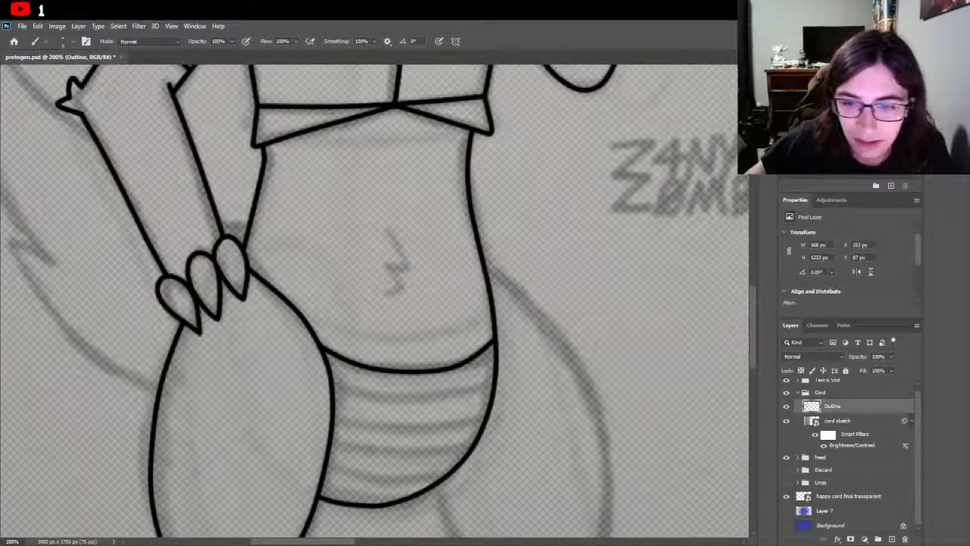
{"action": "scroll", "coordinate": [488, 385], "scroll_direction": "down", "scroll_amount": 2}
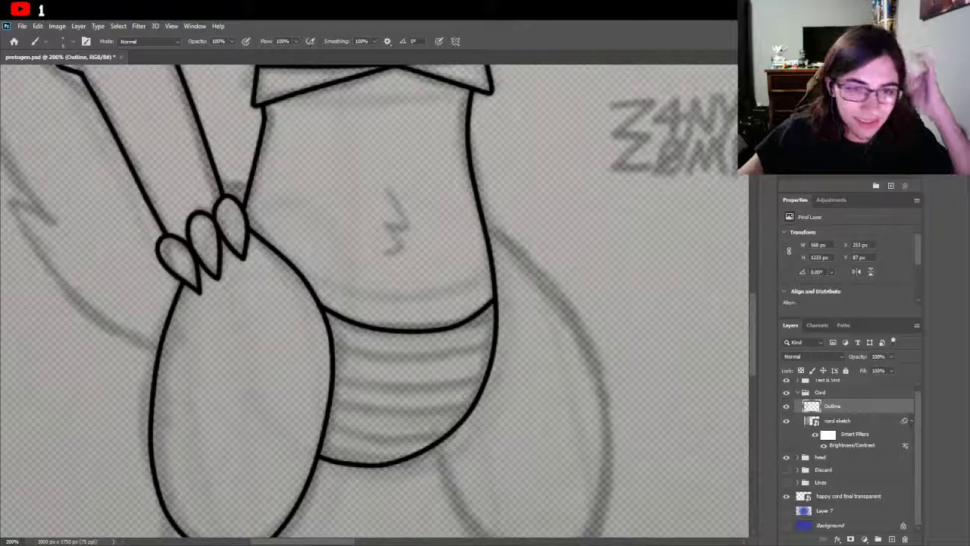
Step: Try to ink the outer curve of the far thigh from the waistline downward along the sketch
{"action": "scroll", "coordinate": [466, 396], "scroll_direction": "down", "scroll_amount": 2}
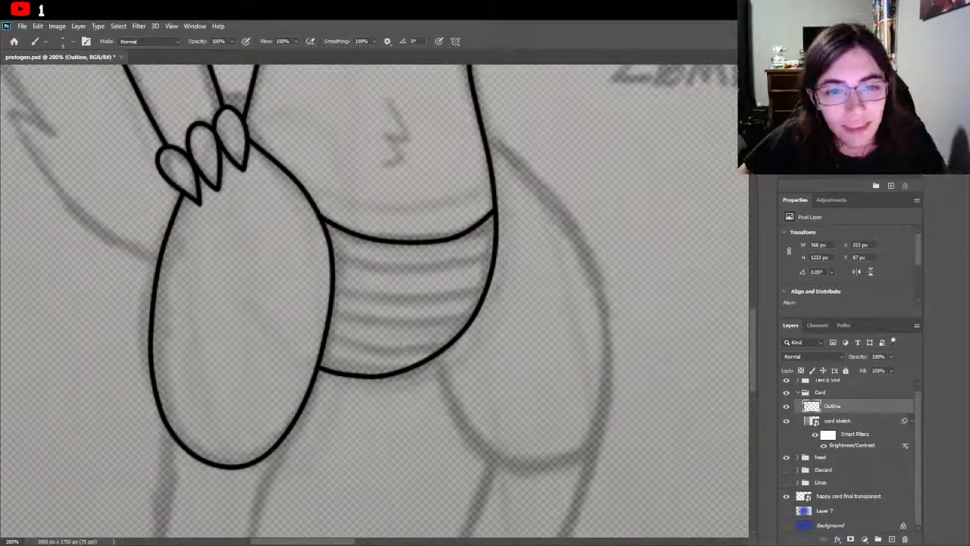
{"action": "scroll", "coordinate": [378, 299], "scroll_direction": "up", "scroll_amount": 2}
{"action": "scroll", "coordinate": [332, 296], "scroll_direction": "up", "scroll_amount": 1}
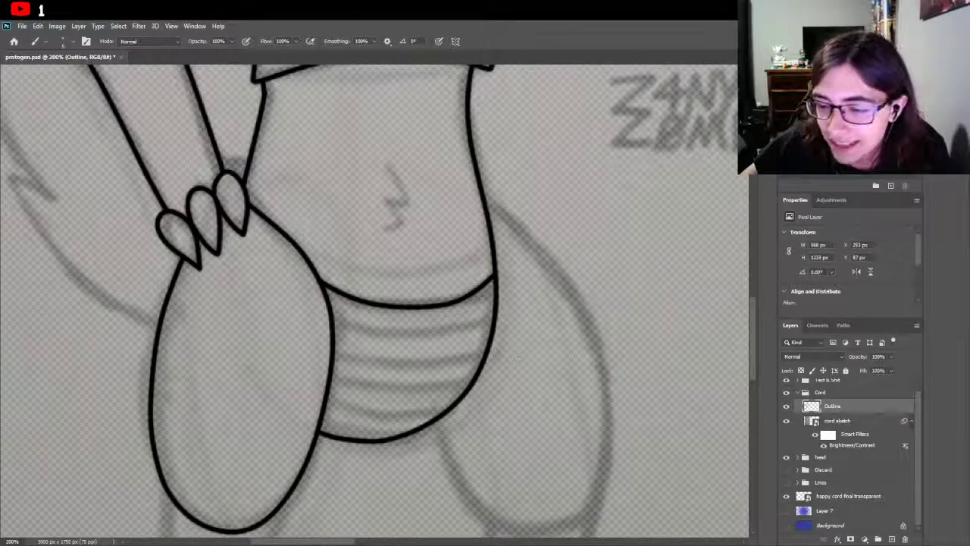
{"action": "scroll", "coordinate": [519, 357], "scroll_direction": "down", "scroll_amount": 2}
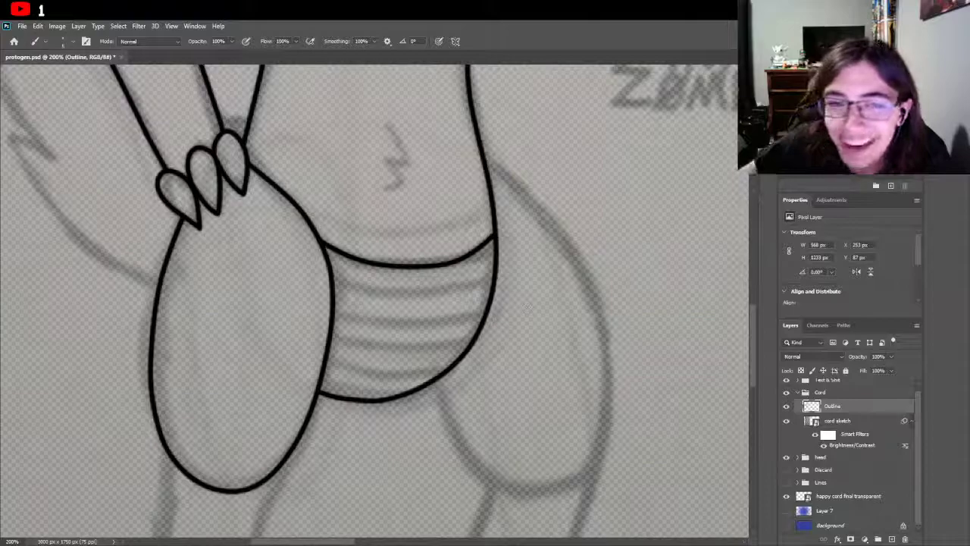
{"action": "mouse_move", "coordinate": [485, 161]}
{"action": "left_mouse_down"}
{"action": "mouse_move", "coordinate": [563, 232]}
{"action": "mouse_move", "coordinate": [597, 302]}
{"action": "left_mouse_up"}
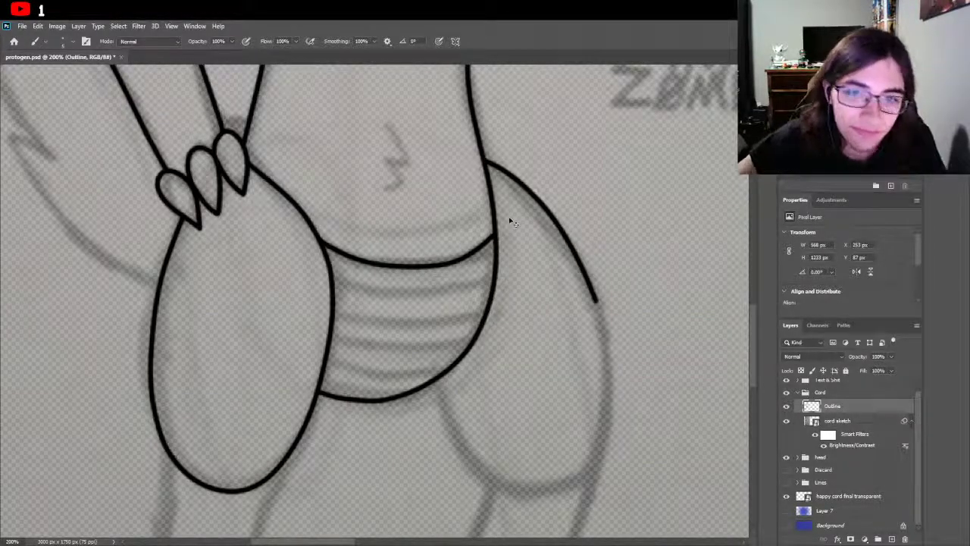
{"action": "key", "text": "ctrl+z"}
{"action": "mouse_move", "coordinate": [484, 161]}
{"action": "left_mouse_down"}
{"action": "mouse_move", "coordinate": [532, 205]}
{"action": "mouse_move", "coordinate": [529, 226]}
{"action": "left_mouse_up"}
{"action": "key", "text": "ctrl+z"}
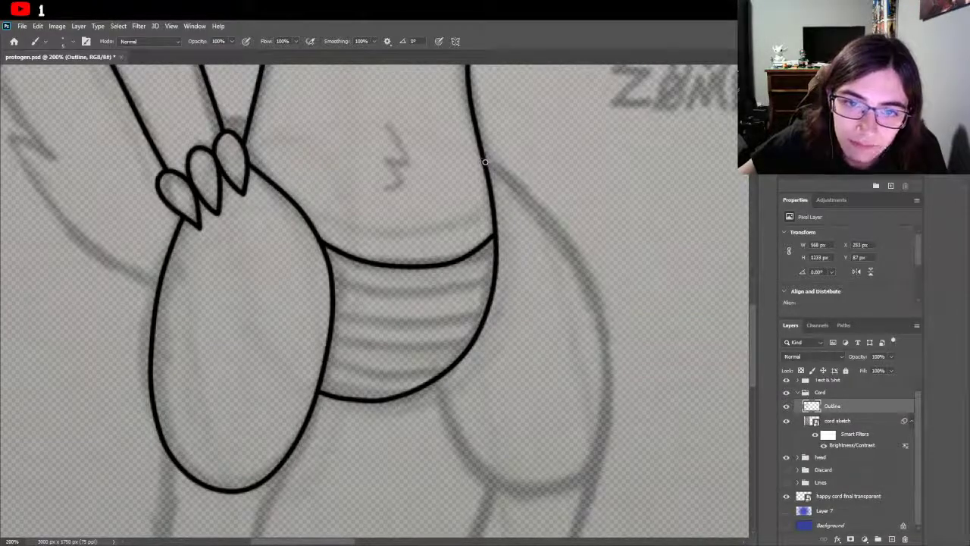
Step: Ink the far thigh as one rounded outline from the waist around its lower end to the pelvis, trying a retouch of the lower curve
{"action": "mouse_move", "coordinate": [486, 161]}
{"action": "left_mouse_down"}
{"action": "mouse_move", "coordinate": [582, 266]}
{"action": "mouse_move", "coordinate": [616, 354]}
{"action": "mouse_move", "coordinate": [619, 410]}
{"action": "mouse_move", "coordinate": [580, 500]}
{"action": "mouse_move", "coordinate": [517, 496]}
{"action": "mouse_move", "coordinate": [480, 477]}
{"action": "mouse_move", "coordinate": [420, 406]}
{"action": "mouse_move", "coordinate": [417, 343]}
{"action": "mouse_move", "coordinate": [493, 494]}
{"action": "mouse_move", "coordinate": [477, 463]}
{"action": "mouse_move", "coordinate": [507, 483]}
{"action": "mouse_move", "coordinate": [596, 477]}
{"action": "mouse_move", "coordinate": [577, 474]}
{"action": "mouse_move", "coordinate": [620, 407]}
{"action": "mouse_move", "coordinate": [611, 409]}
{"action": "mouse_move", "coordinate": [610, 301]}
{"action": "mouse_move", "coordinate": [608, 320]}
{"action": "mouse_move", "coordinate": [546, 205]}
{"action": "mouse_move", "coordinate": [489, 164]}
{"action": "left_mouse_up"}
{"action": "key", "text": "ctrl+z"}
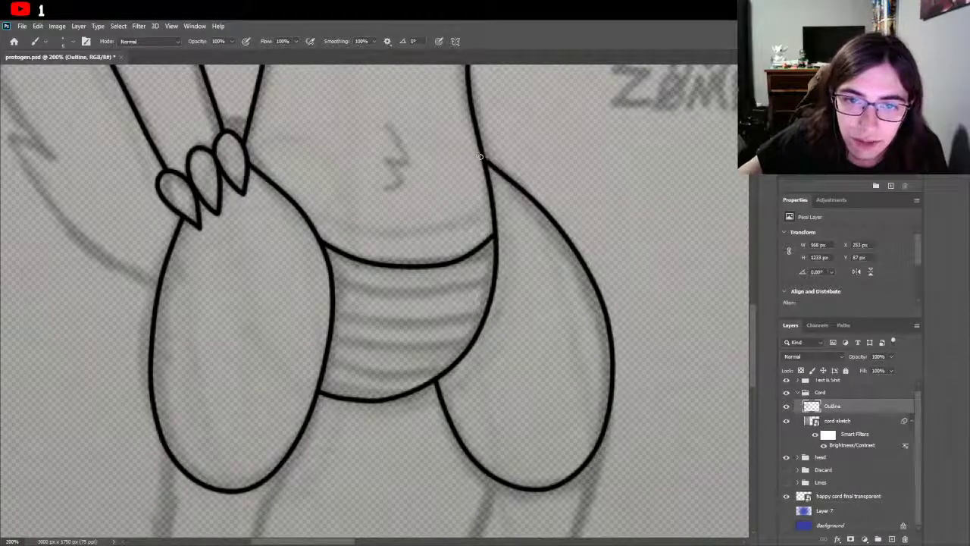
{"action": "scroll", "coordinate": [543, 297], "scroll_direction": "down", "scroll_amount": 5}
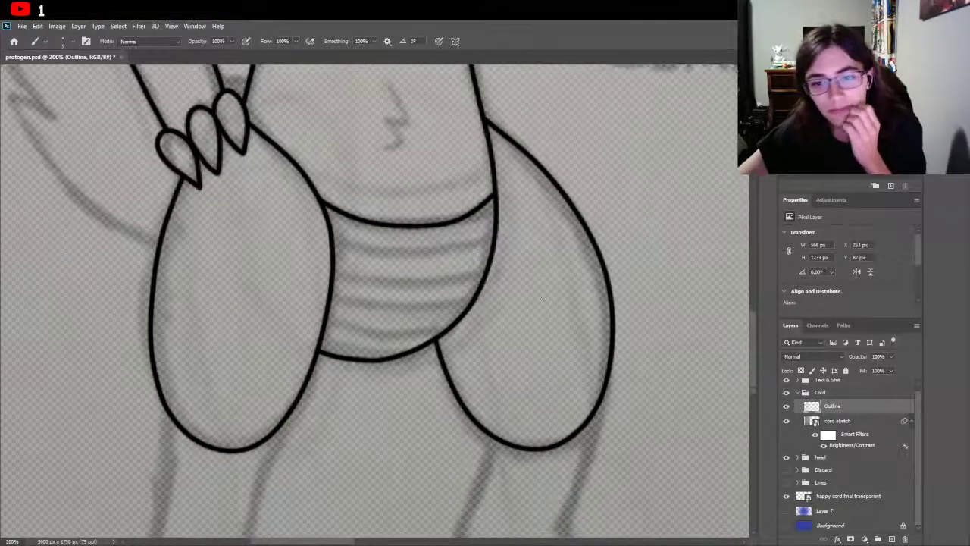
{"action": "scroll", "coordinate": [472, 326], "scroll_direction": "up", "scroll_amount": 4}
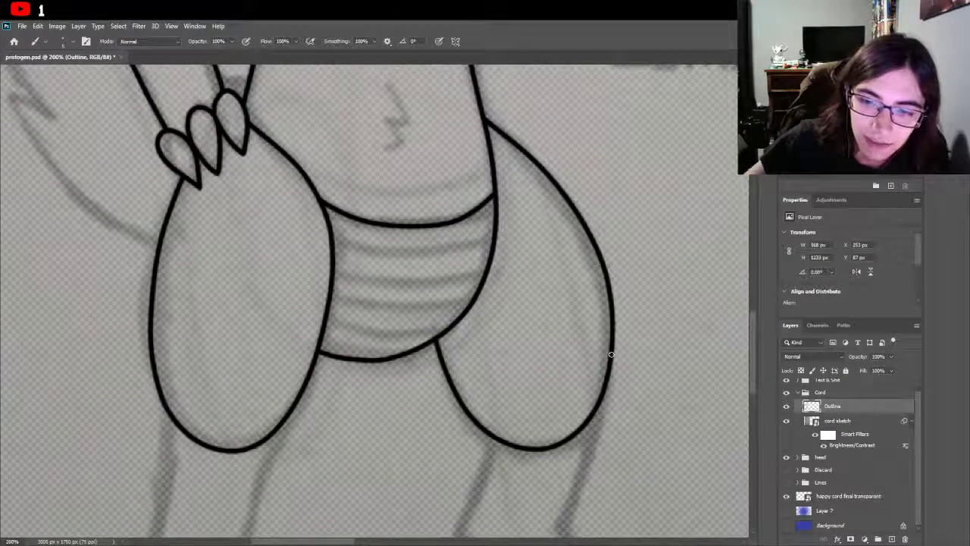
{"action": "mouse_move", "coordinate": [610, 360]}
{"action": "left_mouse_down"}
{"action": "mouse_move", "coordinate": [602, 469]}
{"action": "mouse_move", "coordinate": [547, 455]}
{"action": "left_mouse_up"}
{"action": "left_click_drag", "start_coordinate": [492, 431], "coordinate": [495, 430]}
{"action": "key", "text": "ctrl+z"}
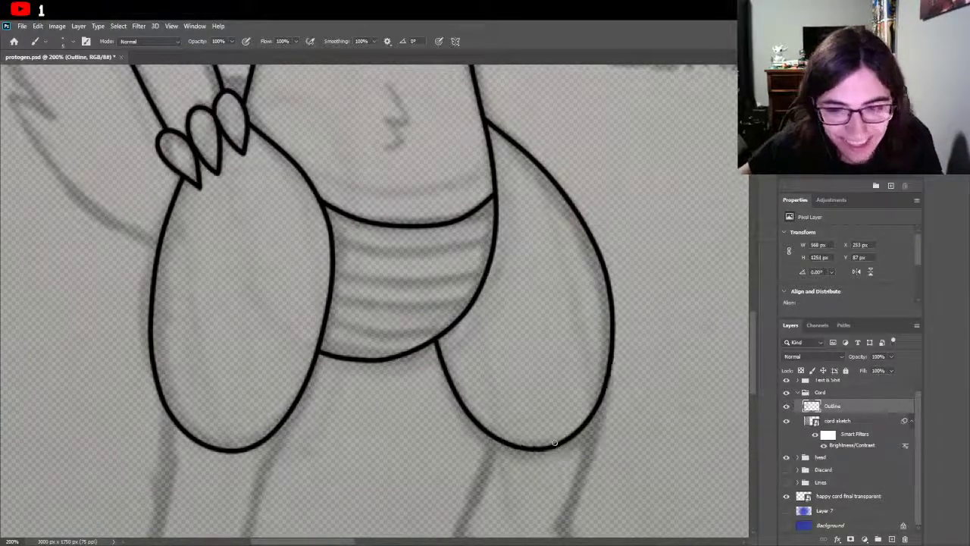
Step: Try a pointed knee tip below the thigh under the claws on a new layer, and discard that layer
{"action": "scroll", "coordinate": [379, 304], "scroll_direction": "down", "scroll_amount": 2}
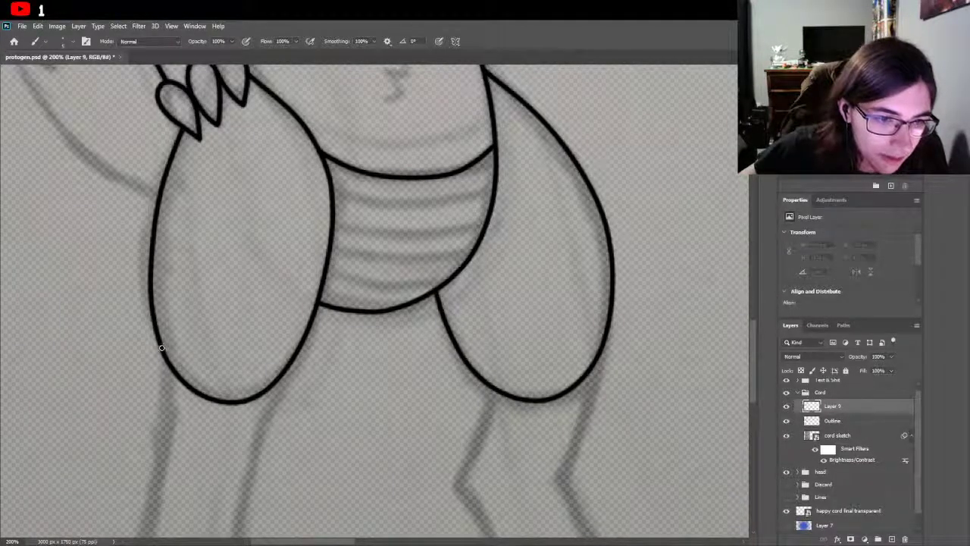
{"action": "mouse_move", "coordinate": [169, 371]}
{"action": "left_mouse_down"}
{"action": "mouse_move", "coordinate": [199, 424]}
{"action": "mouse_move", "coordinate": [219, 426]}
{"action": "mouse_move", "coordinate": [265, 394]}
{"action": "left_mouse_up"}
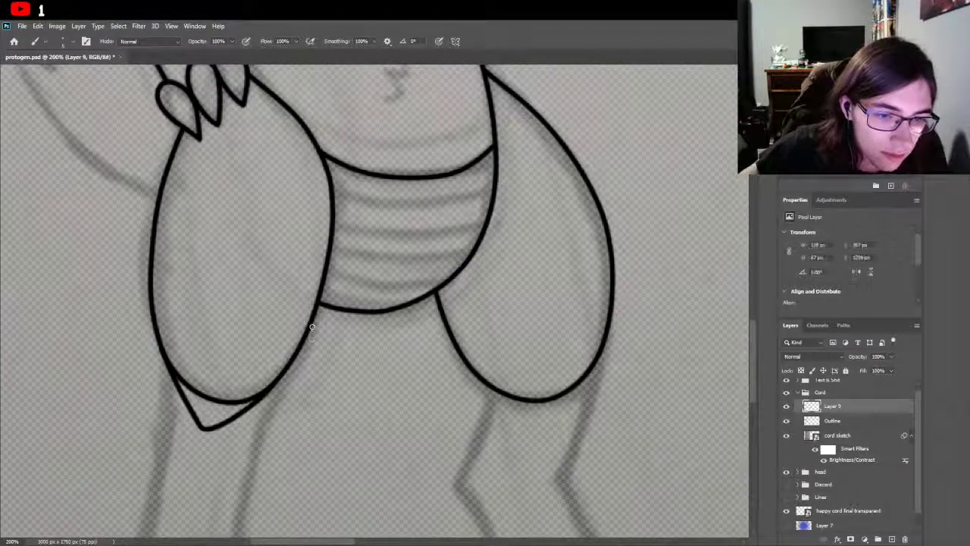
{"action": "scroll", "coordinate": [313, 343], "scroll_direction": "up", "scroll_amount": 3}
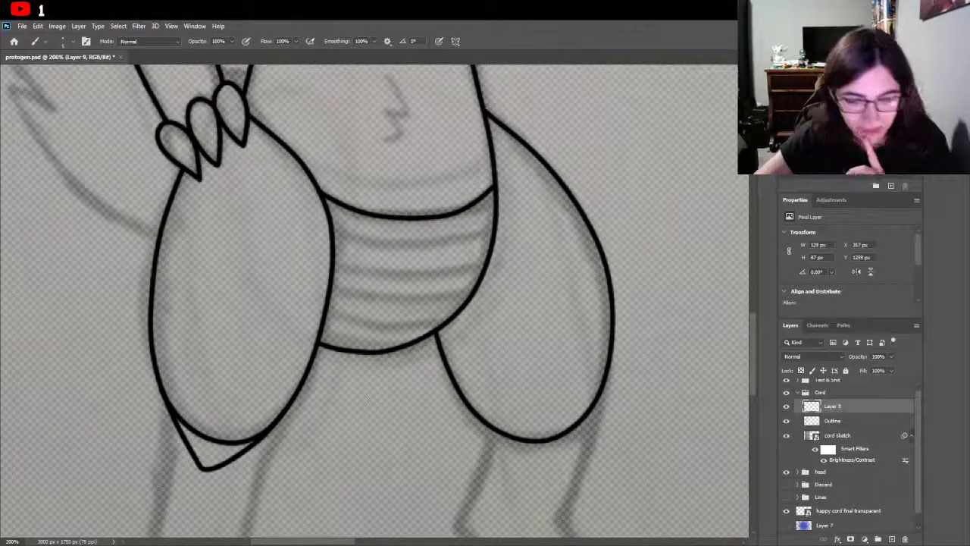
{"action": "key", "text": "ctrl+z"}
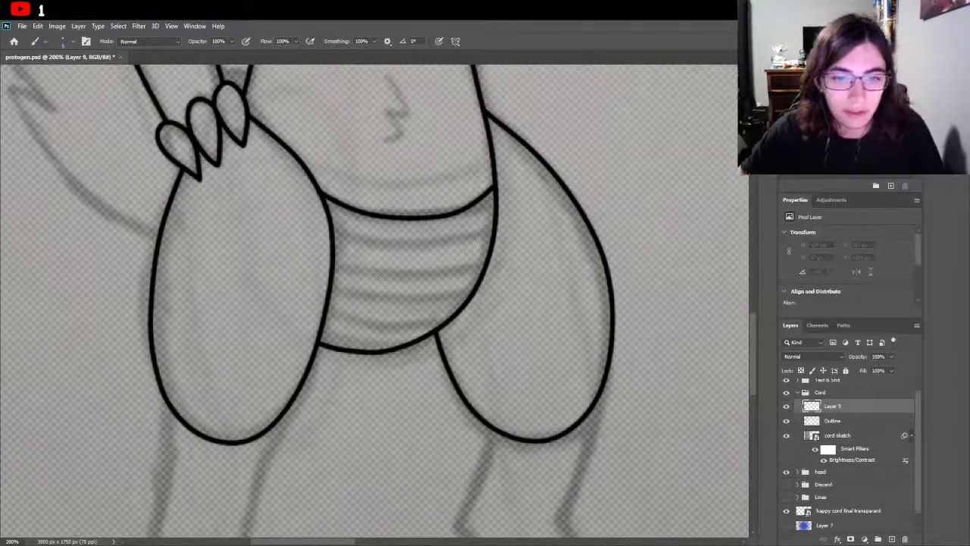
{"action": "key", "text": "Delete"}
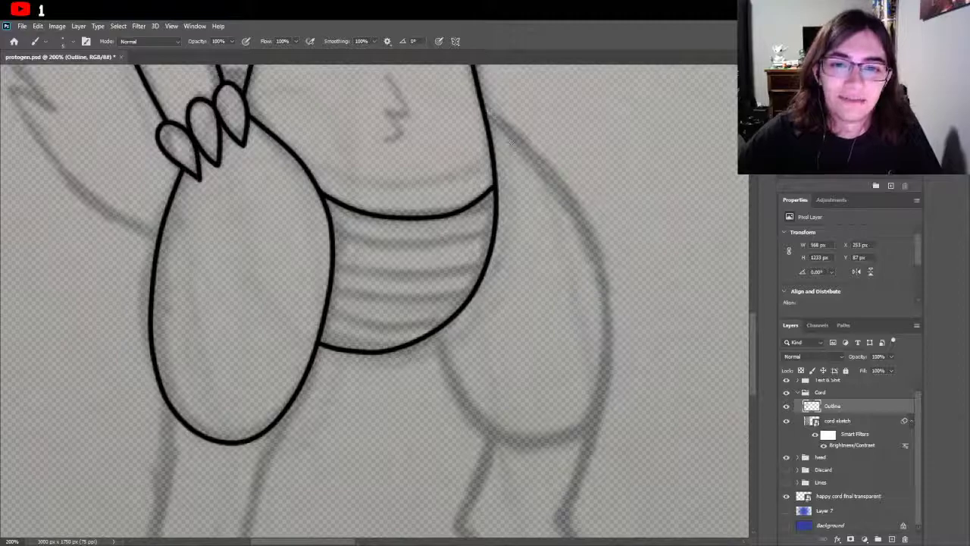
Step: Undo the inked strokes back to before the first thigh, waist and pelvis were outlined
{"action": "mouse_move", "coordinate": [504, 125]}
{"action": "left_mouse_down"}
{"action": "mouse_move", "coordinate": [552, 169]}
{"action": "mouse_move", "coordinate": [599, 263]}
{"action": "left_mouse_up"}
{"action": "key", "text": "ctrl+z"}
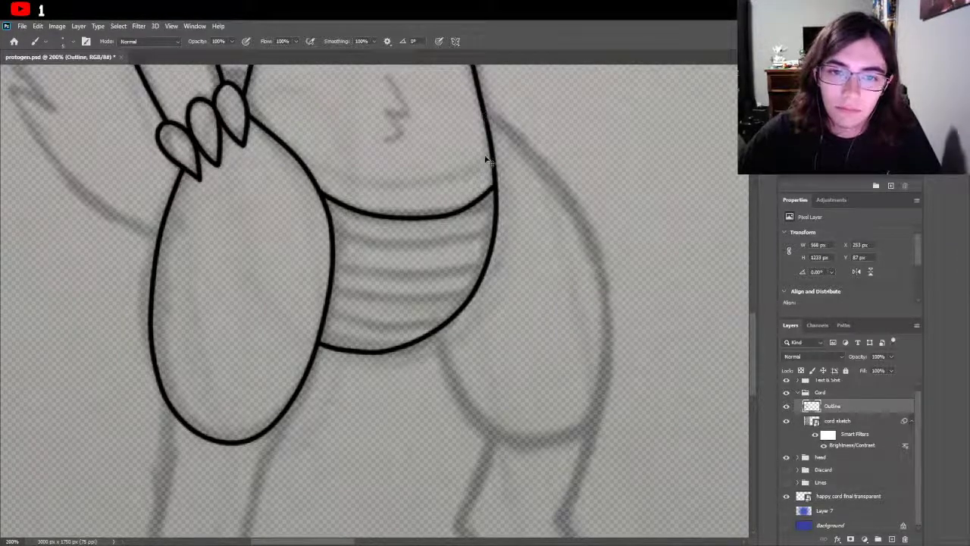
{"action": "key", "text": "ctrl+z"}
{"action": "key", "text": "ctrl+z"}
{"action": "key", "text": "ctrl+z"}
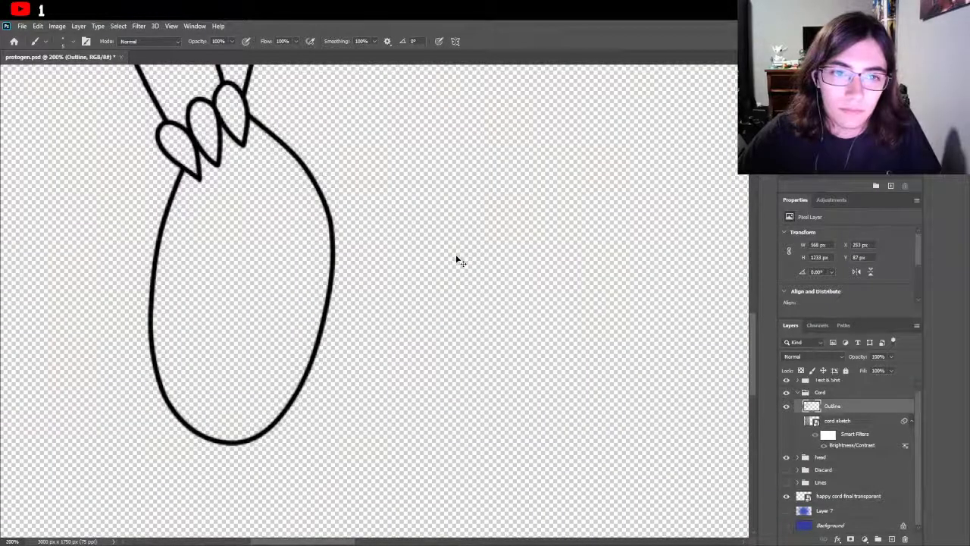
{"action": "key", "text": "ctrl+z"}
{"action": "key", "text": "ctrl+z"}
Step: Ink the thigh under the claws with a pointed lower end, from the outer claw down to the tip and up its inner side to the pelvis
{"action": "scroll", "coordinate": [375, 301], "scroll_direction": "down", "scroll_amount": 2}
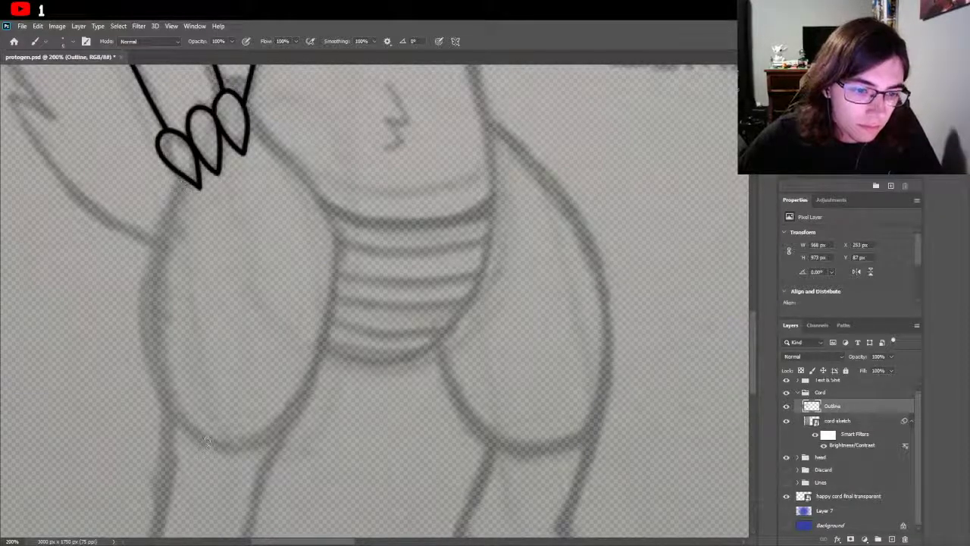
{"action": "mouse_move", "coordinate": [202, 456]}
{"action": "left_mouse_down"}
{"action": "mouse_move", "coordinate": [149, 357]}
{"action": "mouse_move", "coordinate": [142, 287]}
{"action": "mouse_move", "coordinate": [160, 229]}
{"action": "mouse_move", "coordinate": [208, 147]}
{"action": "left_mouse_up"}
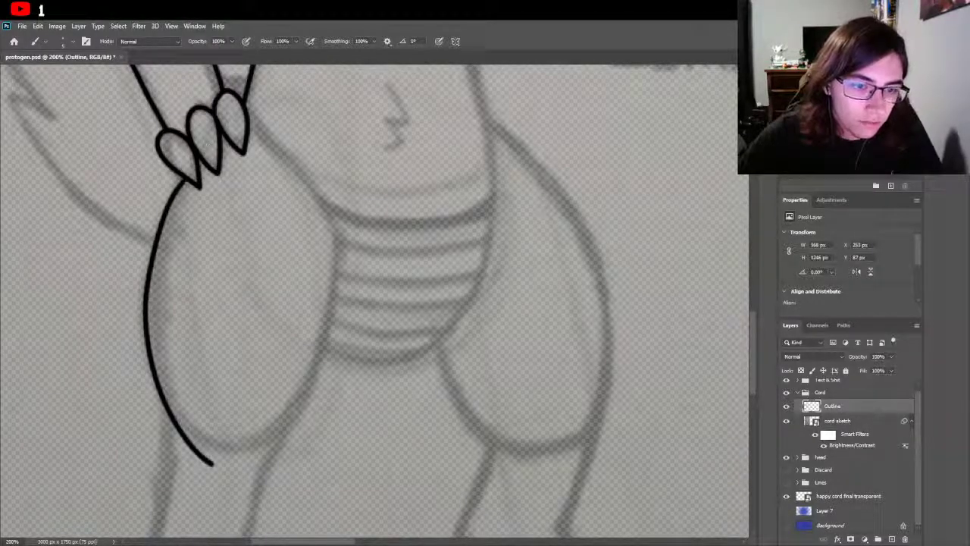
{"action": "left_click_drag", "start_coordinate": [213, 464], "coordinate": [285, 422]}
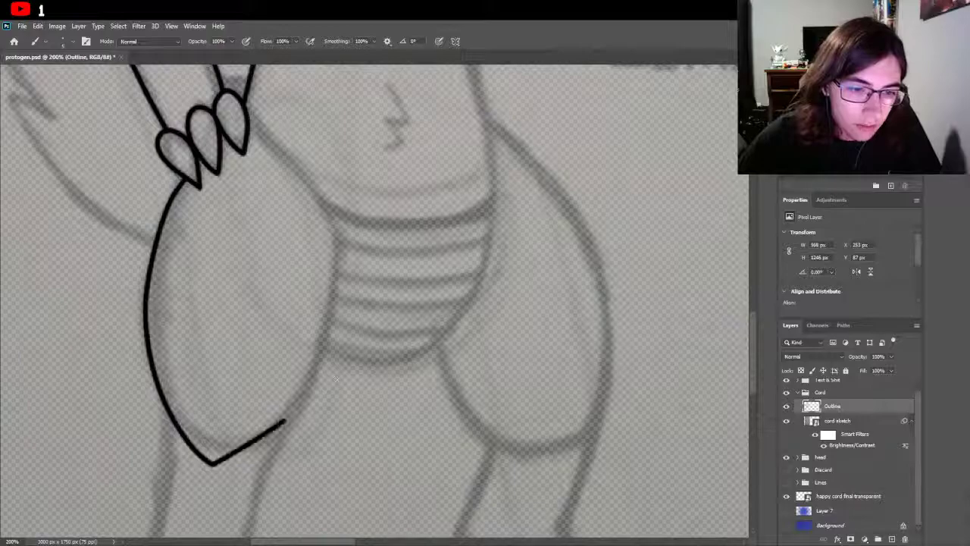
{"action": "key", "text": "ctrl+z"}
{"action": "mouse_move", "coordinate": [212, 464]}
{"action": "left_mouse_down"}
{"action": "mouse_move", "coordinate": [265, 443]}
{"action": "mouse_move", "coordinate": [299, 412]}
{"action": "mouse_move", "coordinate": [334, 286]}
{"action": "mouse_move", "coordinate": [335, 228]}
{"action": "left_mouse_up"}
Step: Try to ink the thigh's upper edge from the top of its inner side toward the innermost claw
{"action": "scroll", "coordinate": [336, 244], "scroll_direction": "up", "scroll_amount": 2}
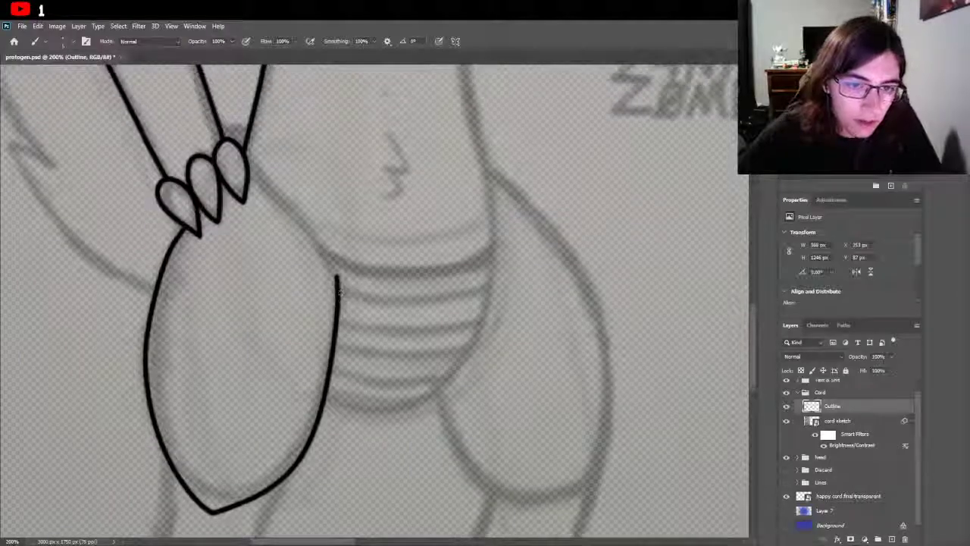
{"action": "left_click_drag", "start_coordinate": [335, 270], "coordinate": [309, 226]}
{"action": "key", "text": "ctrl+z"}
{"action": "scroll", "coordinate": [335, 278], "scroll_direction": "up", "scroll_amount": 2}
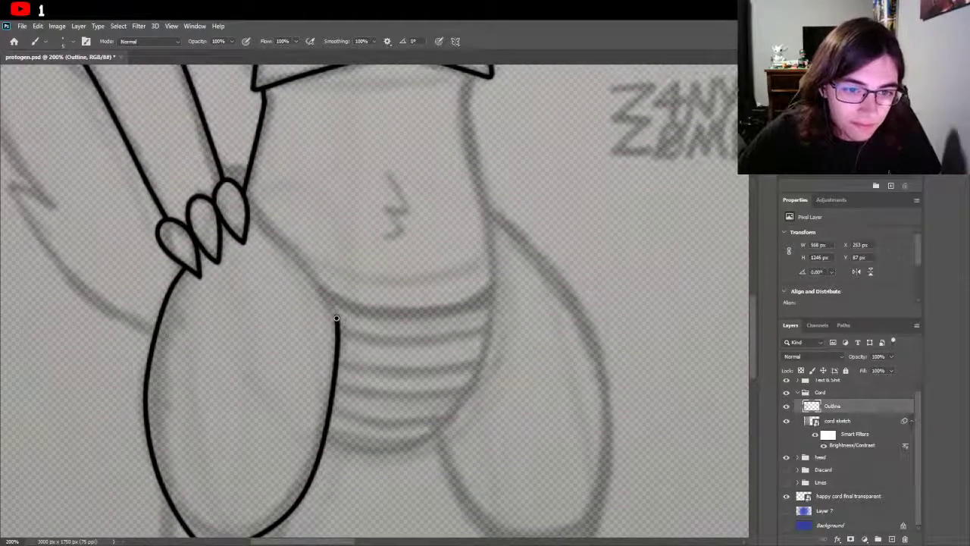
{"action": "mouse_move", "coordinate": [337, 317]}
{"action": "left_mouse_down"}
{"action": "mouse_move", "coordinate": [329, 278]}
{"action": "mouse_move", "coordinate": [339, 316]}
{"action": "mouse_move", "coordinate": [318, 275]}
{"action": "mouse_move", "coordinate": [234, 198]}
{"action": "left_mouse_up"}
{"action": "key", "text": "ctrl+z"}
{"action": "key", "text": "ctrl+z"}
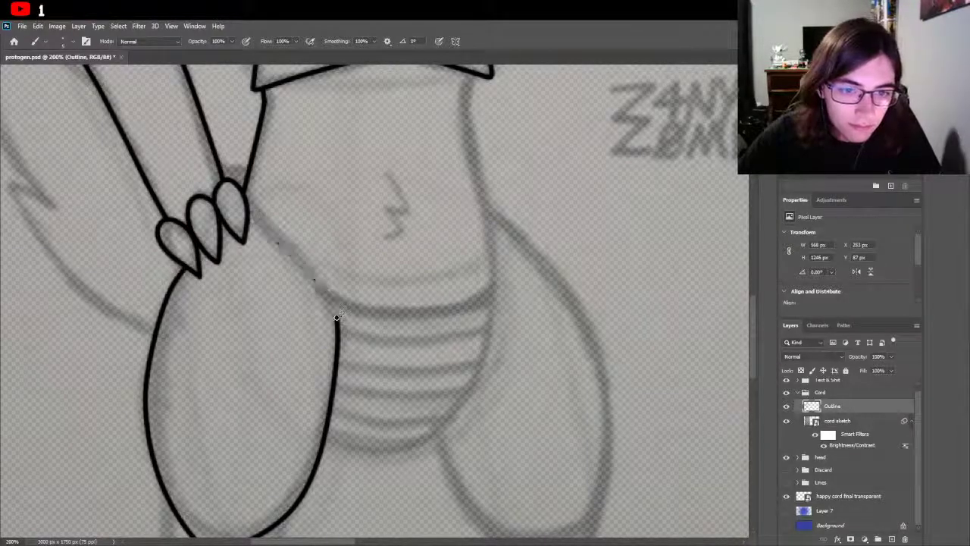
{"action": "mouse_move", "coordinate": [337, 317]}
{"action": "left_mouse_down"}
{"action": "mouse_move", "coordinate": [318, 270]}
{"action": "mouse_move", "coordinate": [252, 211]}
{"action": "left_mouse_up"}
{"action": "key", "text": "ctrl+z"}
{"action": "scroll", "coordinate": [340, 326], "scroll_direction": "up", "scroll_amount": 2}
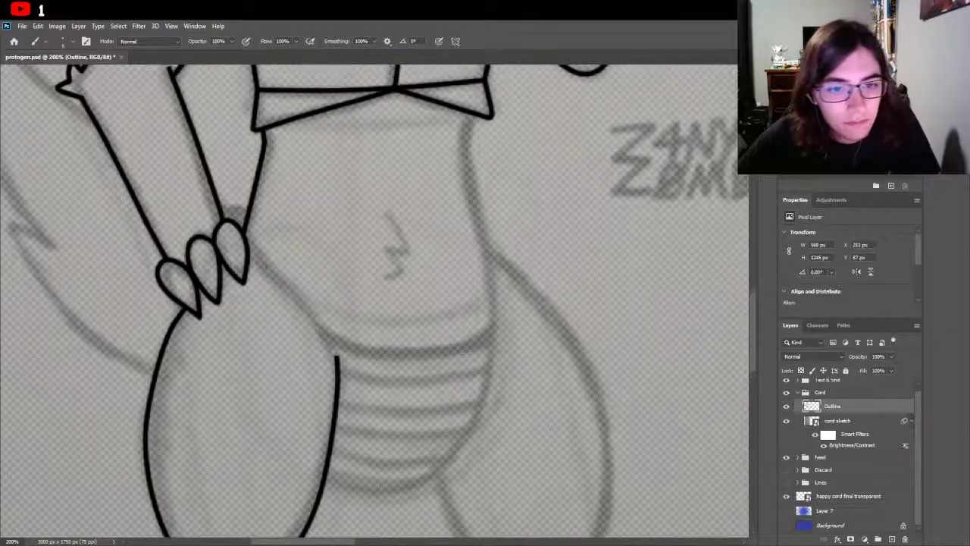
{"action": "mouse_move", "coordinate": [337, 354]}
{"action": "left_mouse_down"}
{"action": "mouse_move", "coordinate": [326, 329]}
{"action": "mouse_move", "coordinate": [221, 222]}
{"action": "left_mouse_up"}
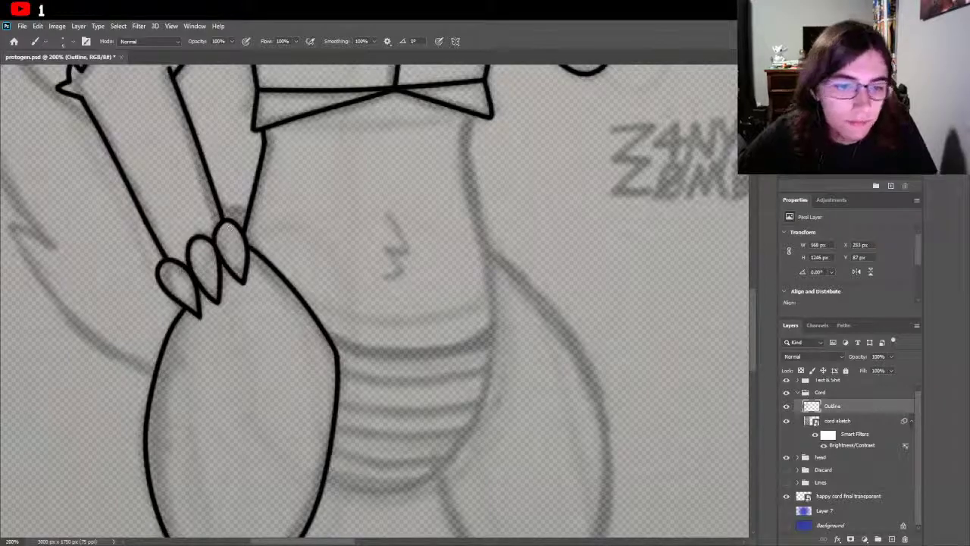
{"action": "key", "text": "ctrl+z"}
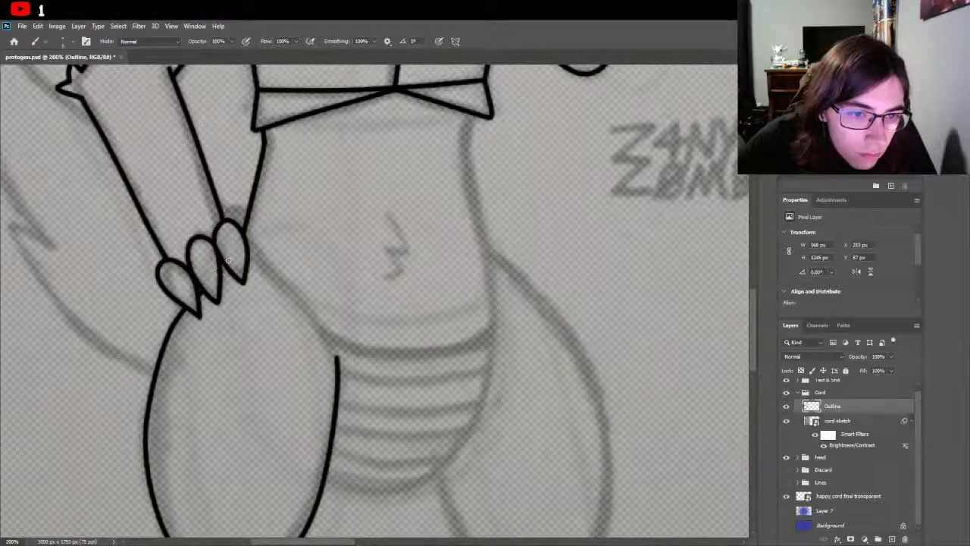
Step: Ink the thigh's upper edge as a slightly bowed line from the corner beside the pelvis stripes up to the innermost claw
{"action": "scroll", "coordinate": [265, 268], "scroll_direction": "up", "scroll_amount": 2}
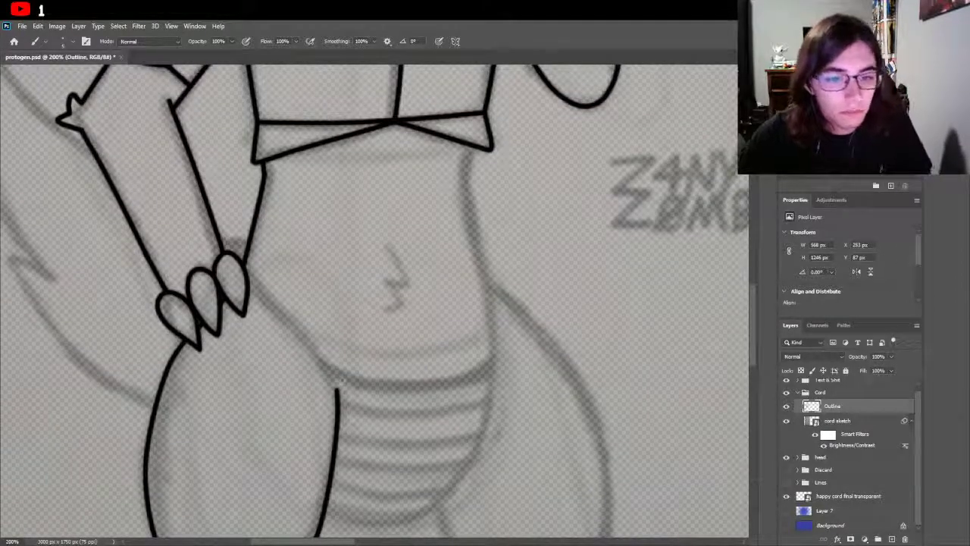
{"action": "left_click", "coordinate": [337, 391]}
{"action": "left_click_drag", "start_coordinate": [334, 375], "coordinate": [253, 294]}
{"action": "key", "text": "ctrl+z"}
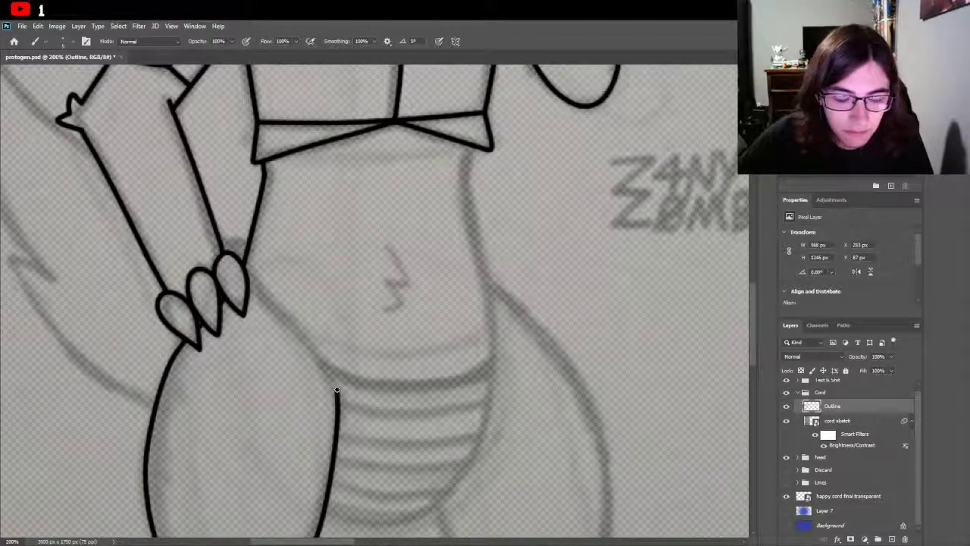
{"action": "left_click_drag", "start_coordinate": [337, 391], "coordinate": [257, 271]}
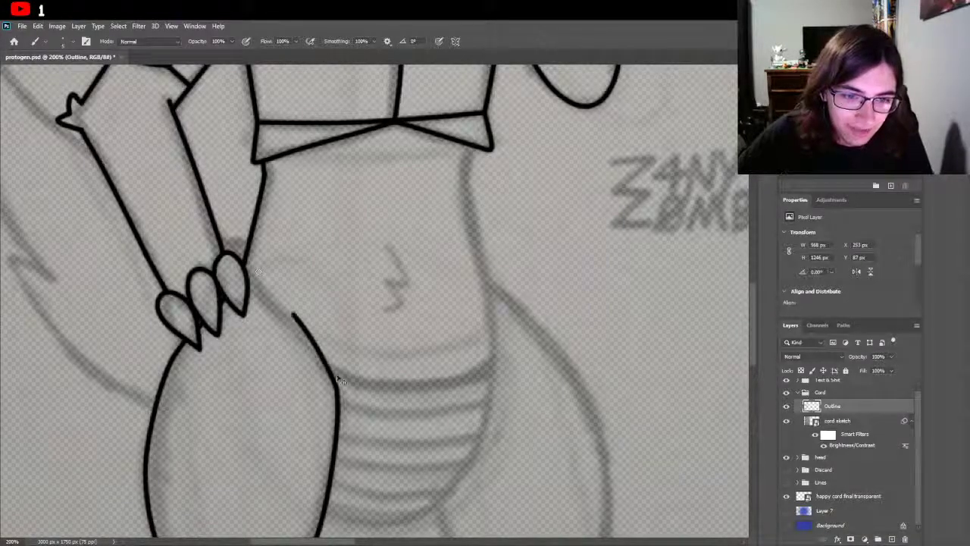
{"action": "key", "text": "ctrl+z"}
{"action": "mouse_move", "coordinate": [336, 390]}
{"action": "left_mouse_down"}
{"action": "mouse_move", "coordinate": [307, 331]}
{"action": "mouse_move", "coordinate": [235, 258]}
{"action": "left_mouse_up"}
{"action": "key", "text": "ctrl+z"}
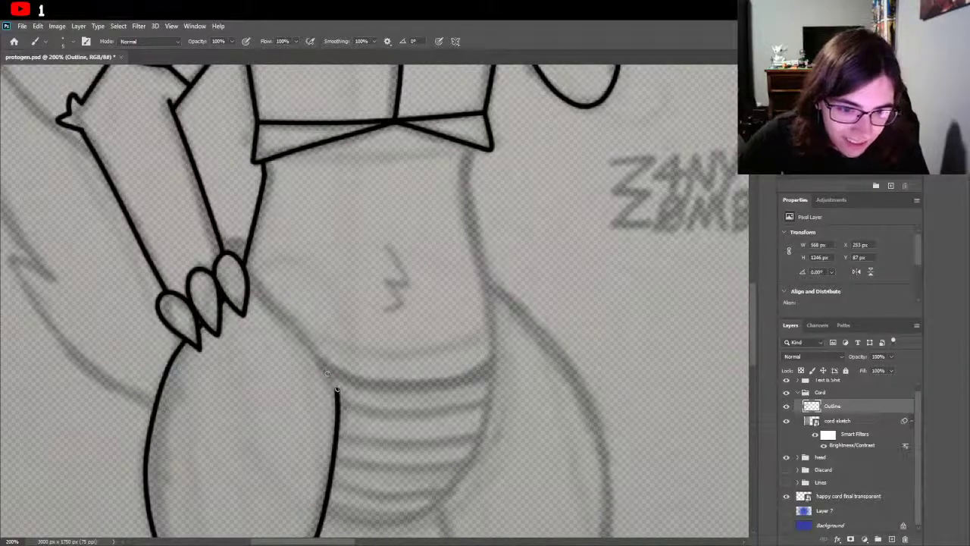
{"action": "mouse_move", "coordinate": [337, 390]}
{"action": "left_mouse_down"}
{"action": "mouse_move", "coordinate": [314, 350]}
{"action": "mouse_move", "coordinate": [256, 292]}
{"action": "left_mouse_up"}
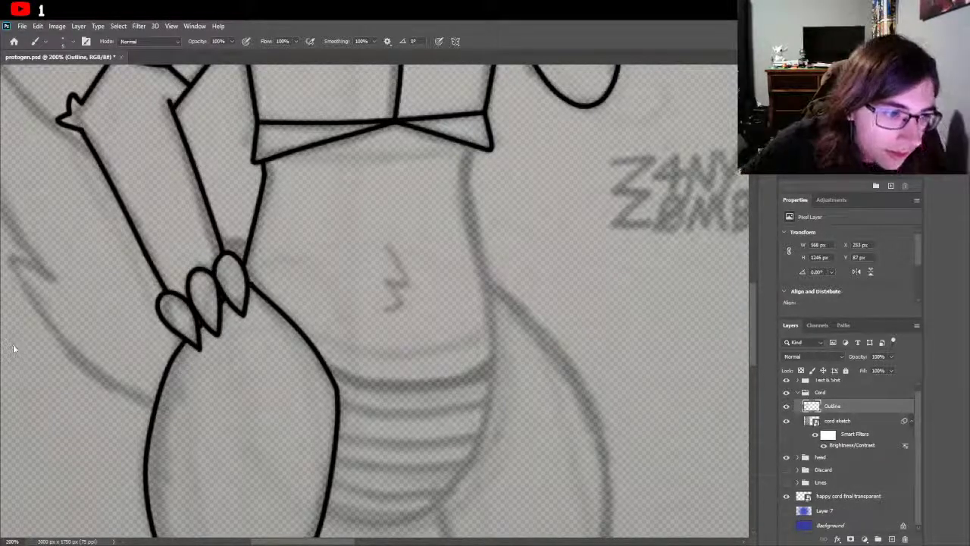
Step: Touch up the join between the thigh's upper edge and the innermost claw at 400% zoom, and return to 200%
{"action": "key", "text": "z"}
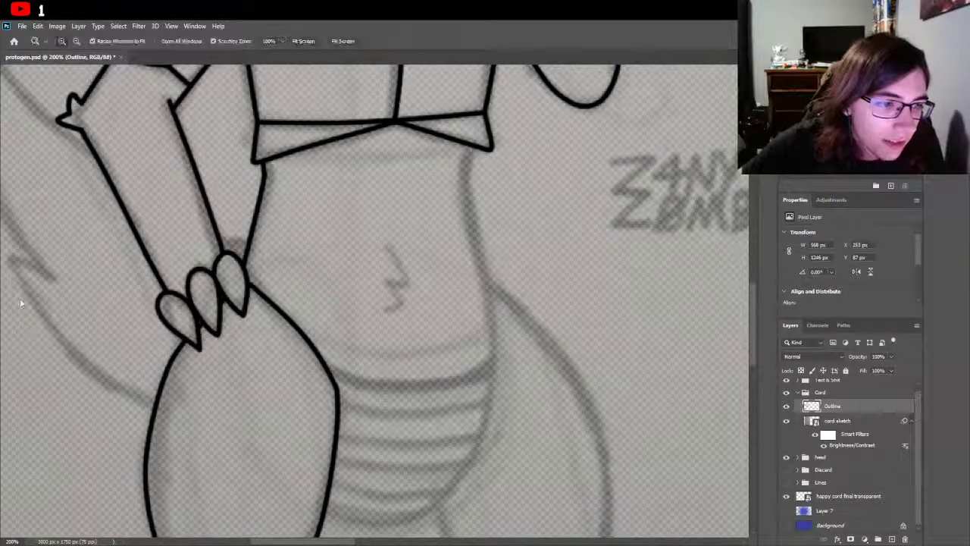
{"action": "left_click", "coordinate": [257, 285]}
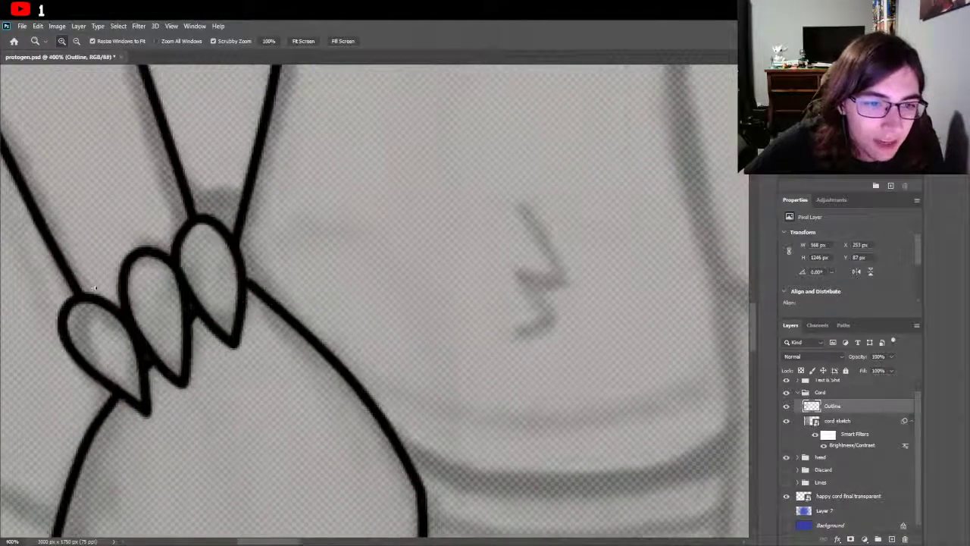
{"action": "key", "text": "b"}
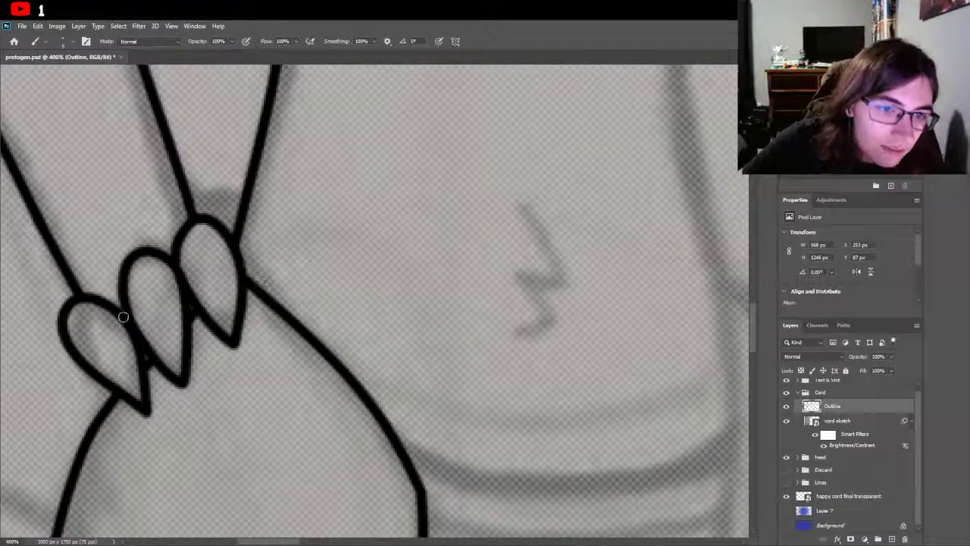
{"action": "key", "text": "z"}
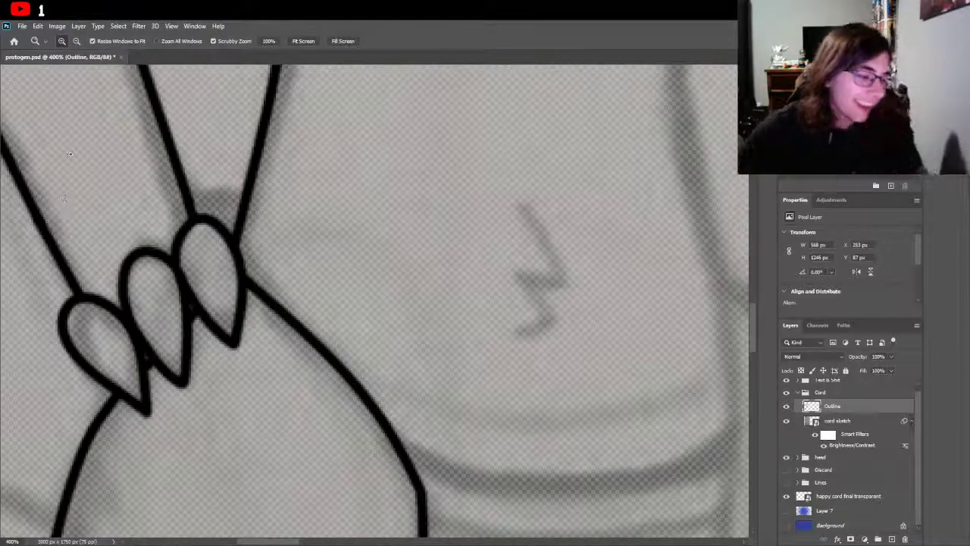
{"action": "left_click", "coordinate": [76, 41]}
{"action": "left_click", "coordinate": [343, 327]}
{"action": "left_click", "coordinate": [343, 327]}
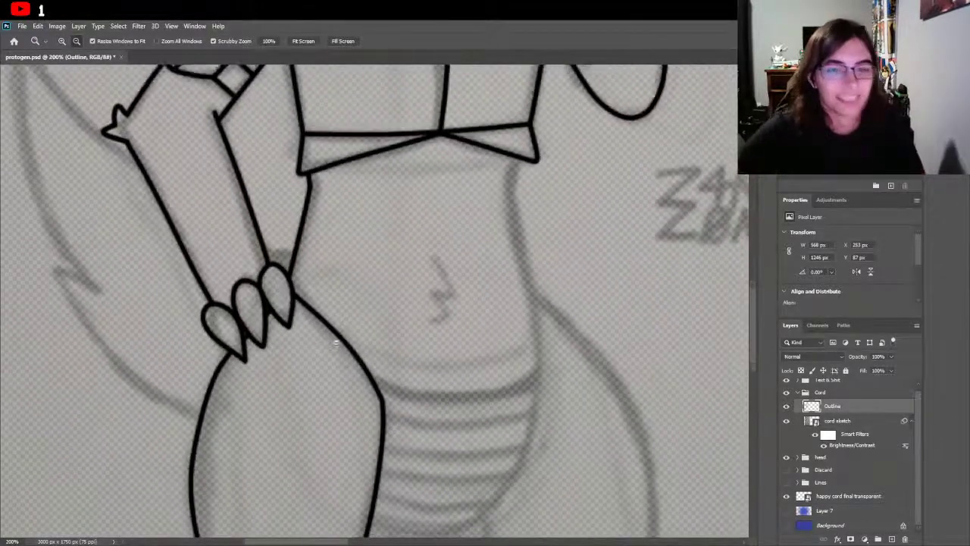
Step: Ink the waist's bare side from the vest's lower corner down and around the pelvis to the finished thigh's inner edge
{"action": "scroll", "coordinate": [303, 349], "scroll_direction": "down", "scroll_amount": 5}
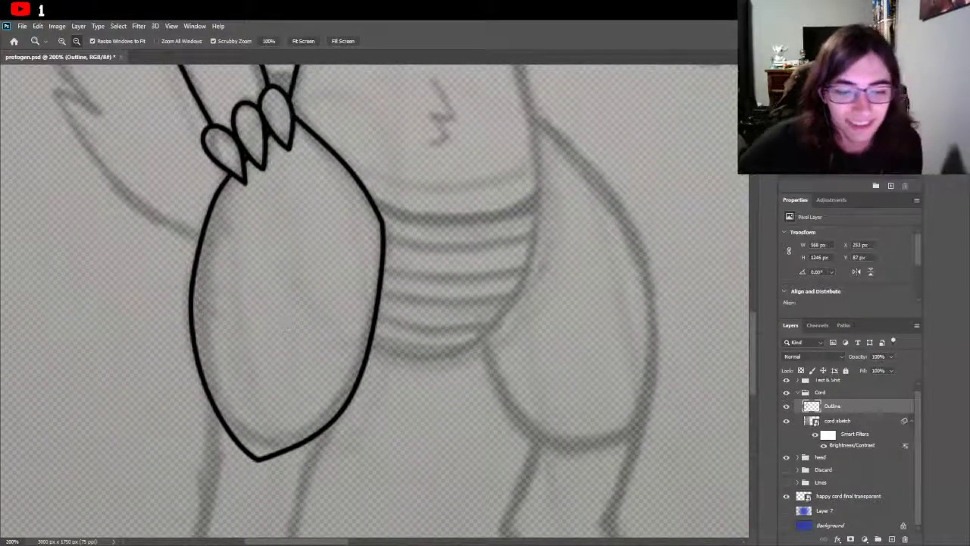
{"action": "left_click_drag", "start_coordinate": [332, 541], "coordinate": [367, 541]}
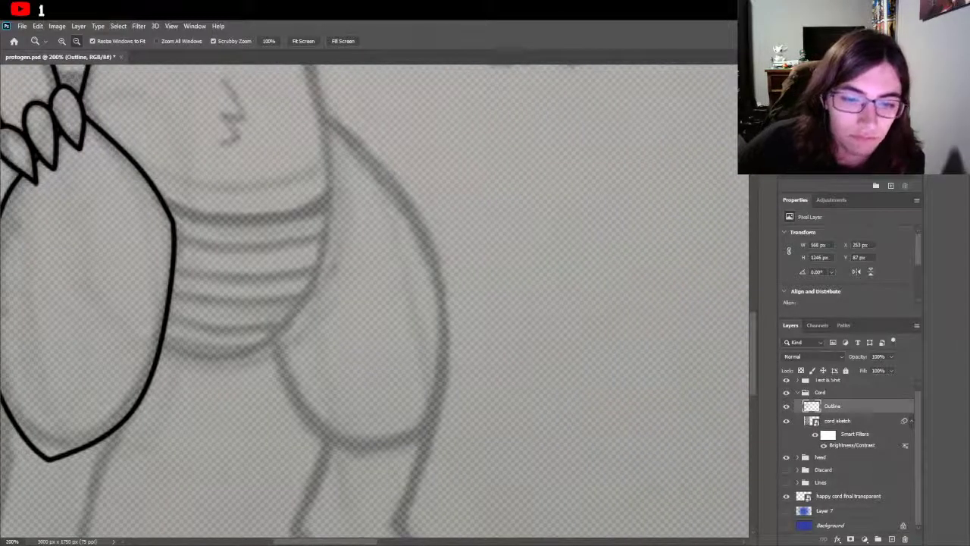
{"action": "left_click", "coordinate": [407, 361]}
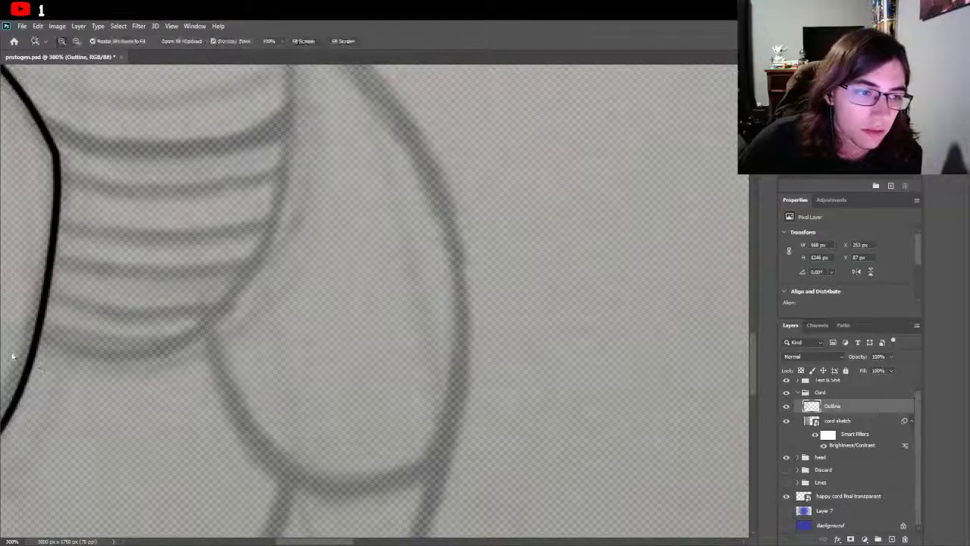
{"action": "left_click", "coordinate": [75, 43]}
{"action": "scroll", "coordinate": [364, 303], "scroll_direction": "up", "scroll_amount": 3}
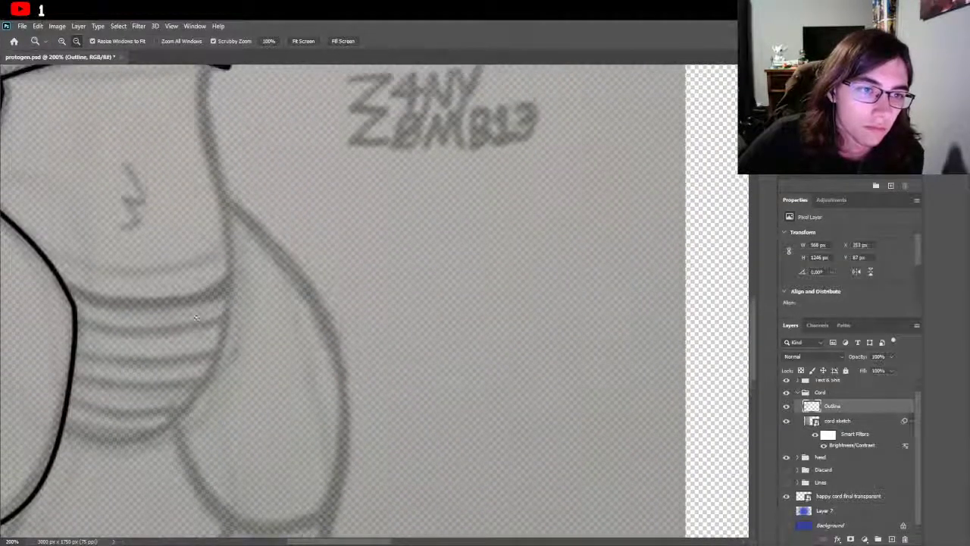
{"action": "left_click_drag", "start_coordinate": [379, 543], "coordinate": [361, 543]}
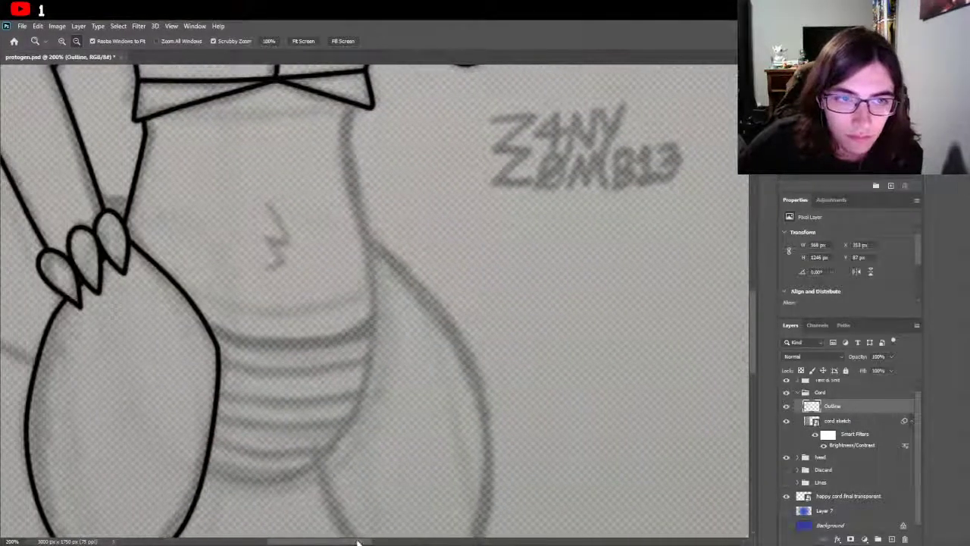
{"action": "key", "text": "b"}
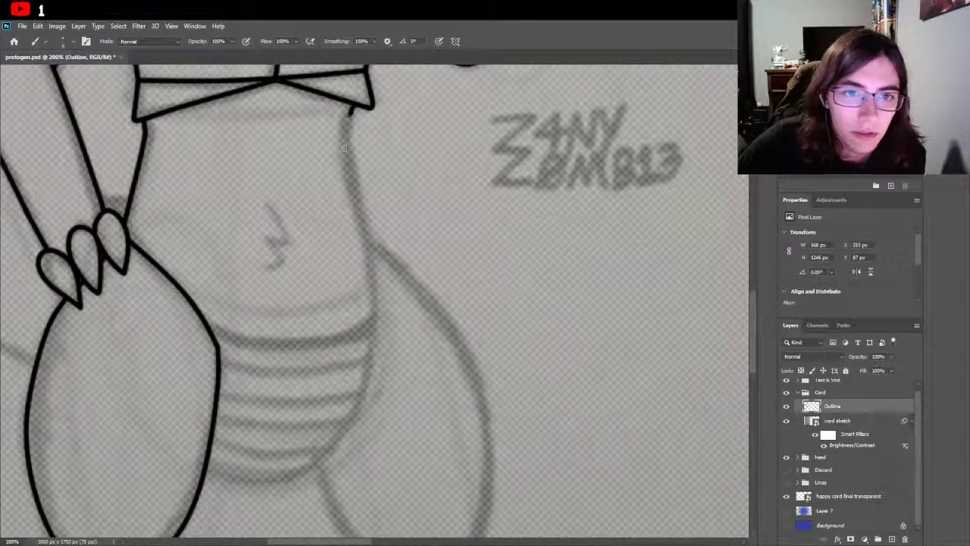
{"action": "mouse_move", "coordinate": [349, 115]}
{"action": "left_mouse_down"}
{"action": "mouse_move", "coordinate": [374, 359]}
{"action": "mouse_move", "coordinate": [358, 414]}
{"action": "mouse_move", "coordinate": [309, 475]}
{"action": "mouse_move", "coordinate": [255, 484]}
{"action": "mouse_move", "coordinate": [171, 448]}
{"action": "left_mouse_up"}
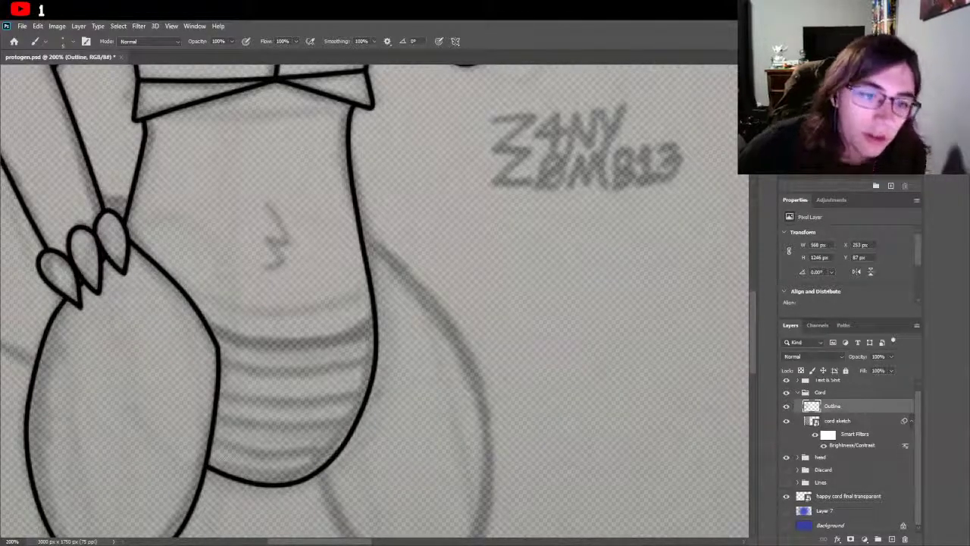
Step: Try to ink the other thigh's outer edge from the waist line downward
{"action": "scroll", "coordinate": [374, 301], "scroll_direction": "down", "scroll_amount": 3}
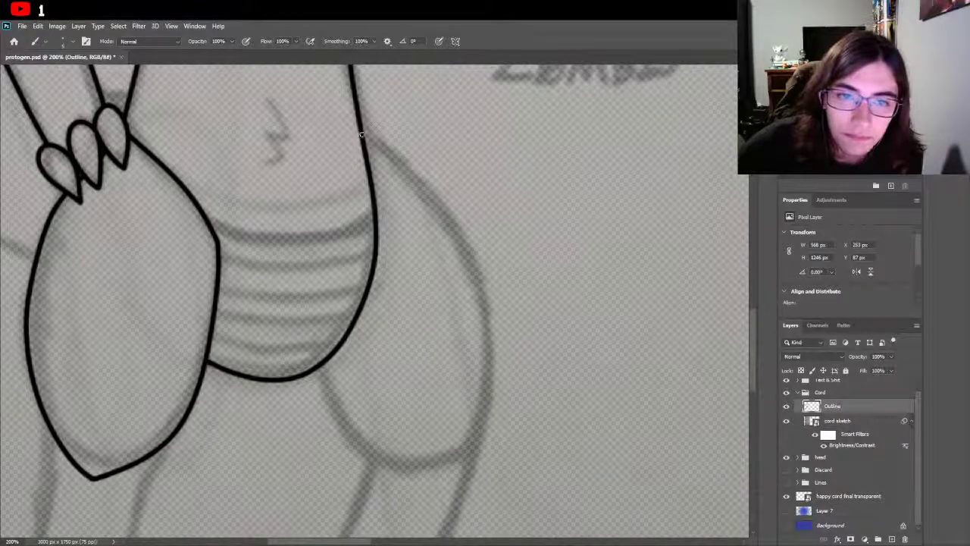
{"action": "mouse_move", "coordinate": [362, 137]}
{"action": "left_mouse_down"}
{"action": "mouse_move", "coordinate": [402, 162]}
{"action": "mouse_move", "coordinate": [446, 231]}
{"action": "mouse_move", "coordinate": [477, 325]}
{"action": "left_mouse_up"}
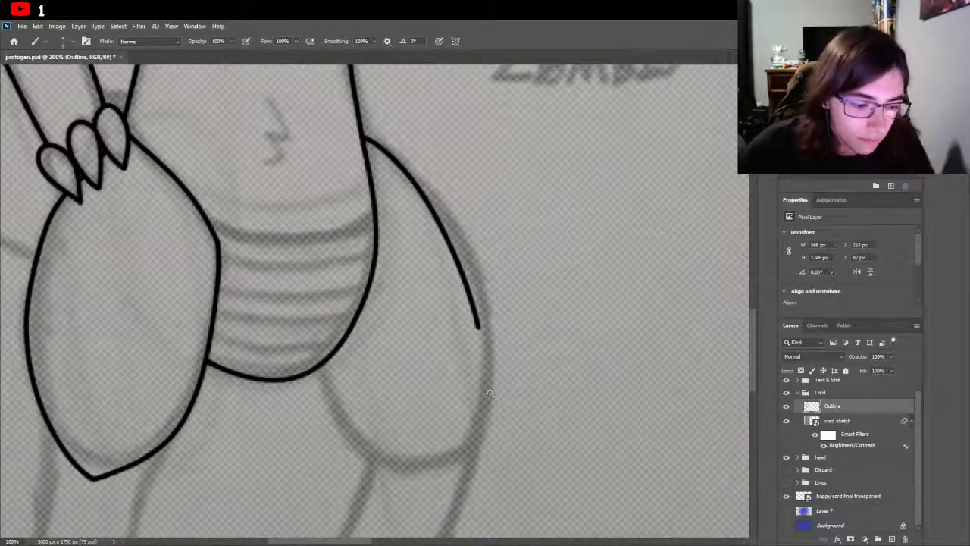
{"action": "key", "text": "ctrl+z"}
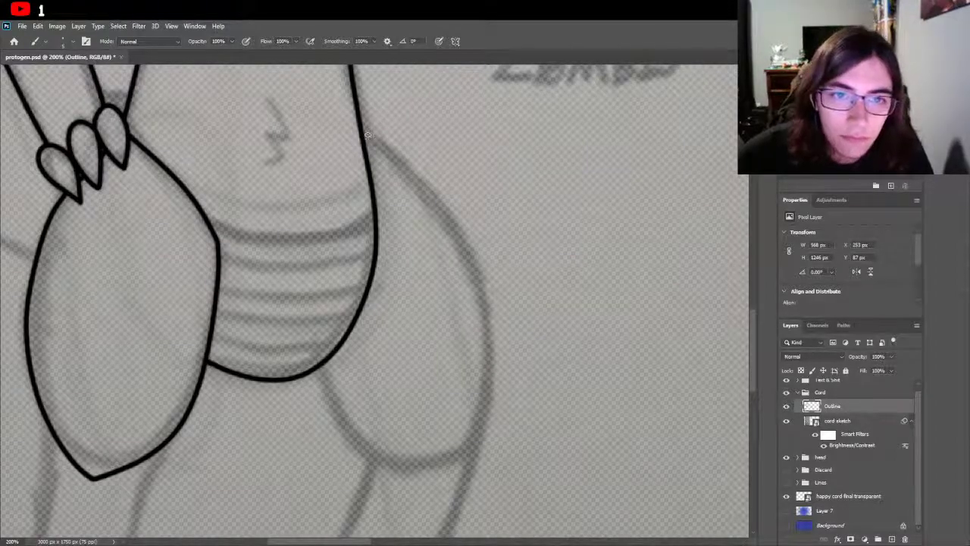
{"action": "mouse_move", "coordinate": [375, 144]}
{"action": "left_mouse_down"}
{"action": "mouse_move", "coordinate": [472, 284]}
{"action": "mouse_move", "coordinate": [500, 377]}
{"action": "mouse_move", "coordinate": [496, 402]}
{"action": "left_mouse_up"}
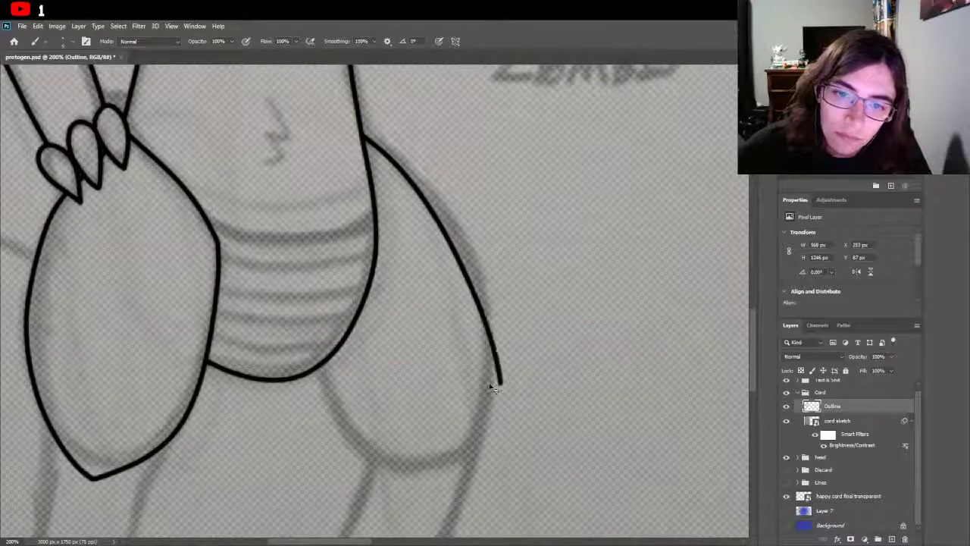
{"action": "key", "text": "ctrl+z"}
Step: Ink the other thigh's outer edge from the waist down and its inner and lower edge from the pelvis, meeting at a pointed outer corner
{"action": "mouse_move", "coordinate": [361, 135]}
{"action": "left_mouse_down"}
{"action": "mouse_move", "coordinate": [427, 183]}
{"action": "mouse_move", "coordinate": [477, 271]}
{"action": "mouse_move", "coordinate": [495, 384]}
{"action": "mouse_move", "coordinate": [482, 498]}
{"action": "mouse_move", "coordinate": [468, 453]}
{"action": "mouse_move", "coordinate": [482, 483]}
{"action": "mouse_move", "coordinate": [483, 473]}
{"action": "mouse_move", "coordinate": [354, 446]}
{"action": "left_mouse_up"}
{"action": "key", "text": "ctrl+z"}
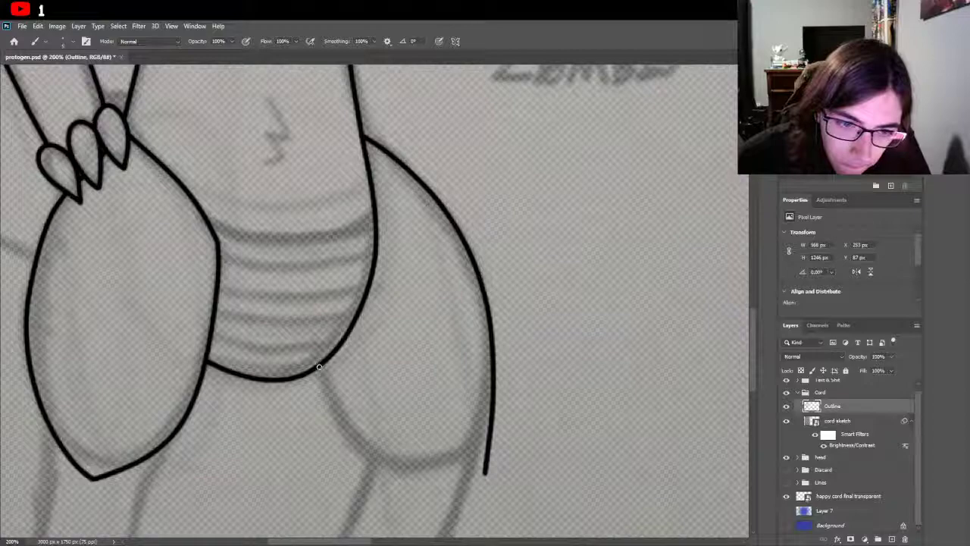
{"action": "mouse_move", "coordinate": [321, 369]}
{"action": "left_mouse_down"}
{"action": "mouse_move", "coordinate": [345, 431]}
{"action": "mouse_move", "coordinate": [375, 468]}
{"action": "mouse_move", "coordinate": [426, 489]}
{"action": "left_mouse_up"}
{"action": "key", "text": "ctrl+z"}
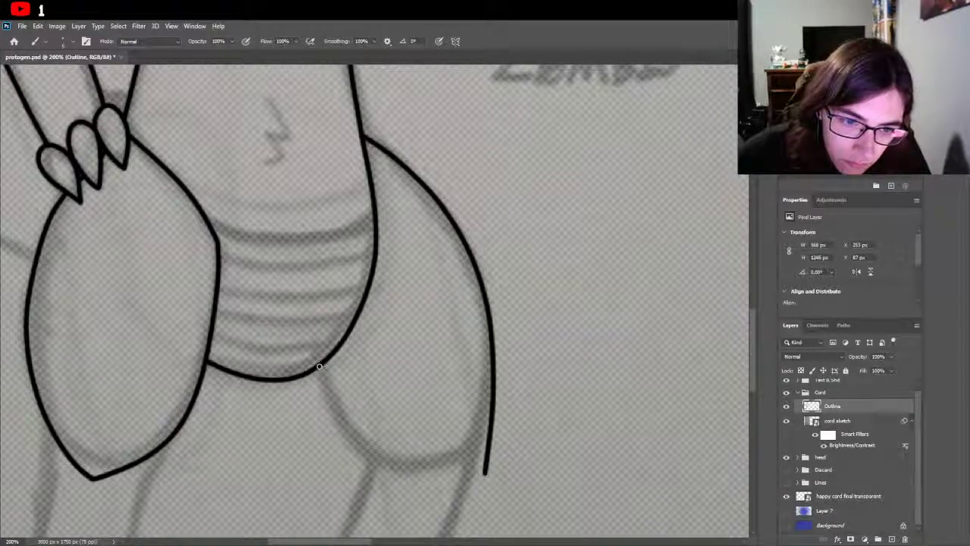
{"action": "mouse_move", "coordinate": [321, 369]}
{"action": "left_mouse_down"}
{"action": "mouse_move", "coordinate": [347, 437]}
{"action": "mouse_move", "coordinate": [318, 373]}
{"action": "mouse_move", "coordinate": [326, 400]}
{"action": "mouse_move", "coordinate": [372, 477]}
{"action": "mouse_move", "coordinate": [349, 439]}
{"action": "mouse_move", "coordinate": [426, 489]}
{"action": "mouse_move", "coordinate": [479, 472]}
{"action": "left_mouse_up"}
{"action": "key", "text": "ctrl+z"}
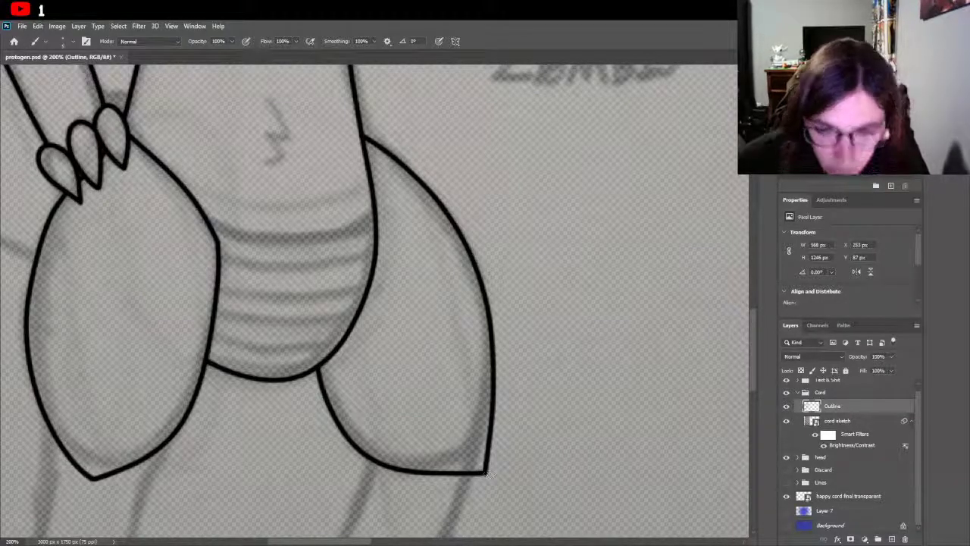
{"action": "scroll", "coordinate": [486, 473], "scroll_direction": "down", "scroll_amount": 2}
{"action": "scroll", "coordinate": [455, 339], "scroll_direction": "down", "scroll_amount": 3}
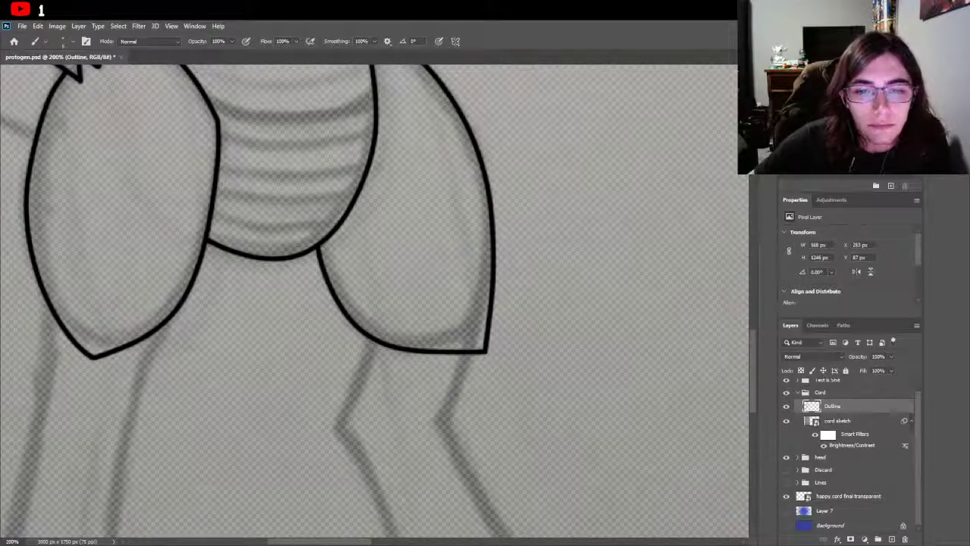
{"action": "left_click_drag", "start_coordinate": [482, 350], "coordinate": [488, 351]}
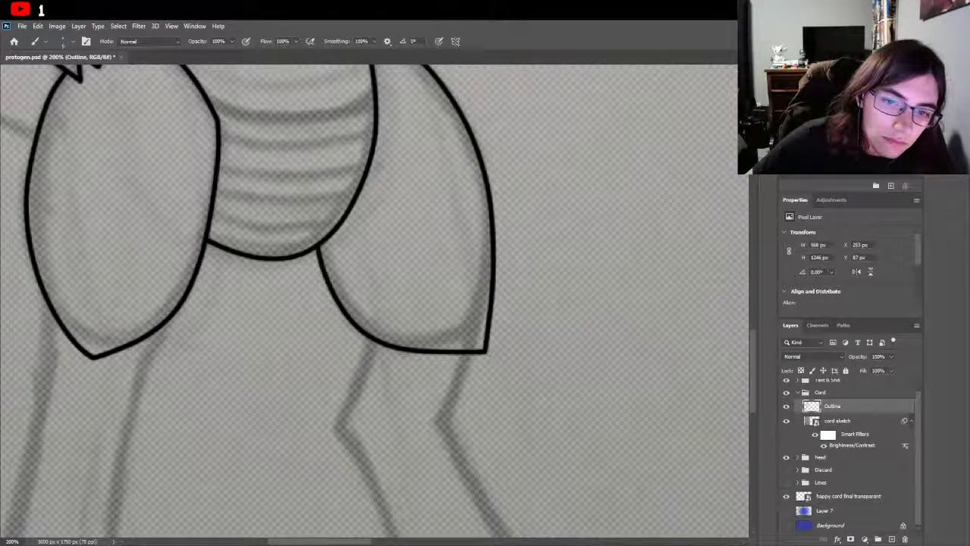
Step: Check the outline at 100% zoom with the cord sketch layer hidden, and show the sketch again
{"action": "key", "text": "z"}
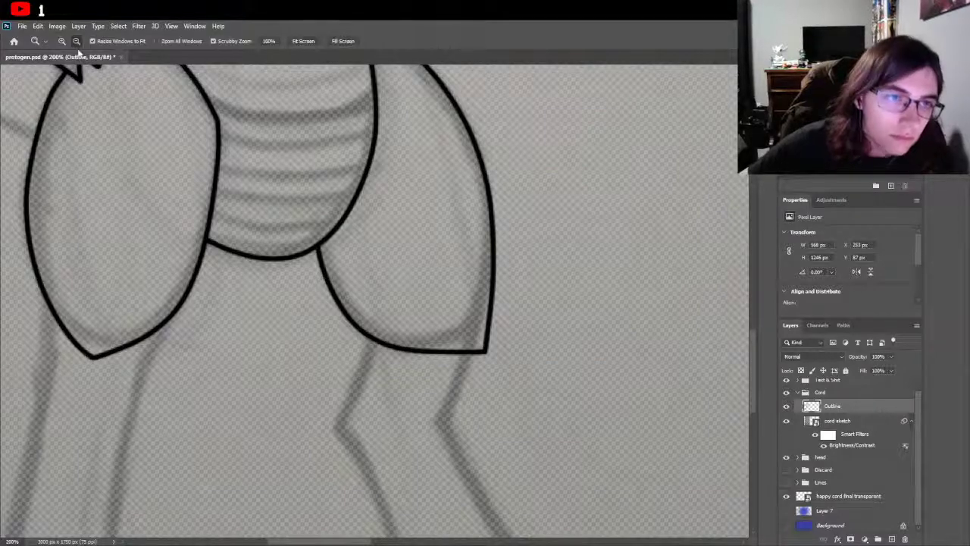
{"action": "left_click", "coordinate": [168, 265]}
{"action": "scroll", "coordinate": [260, 366], "scroll_direction": "up", "scroll_amount": 3}
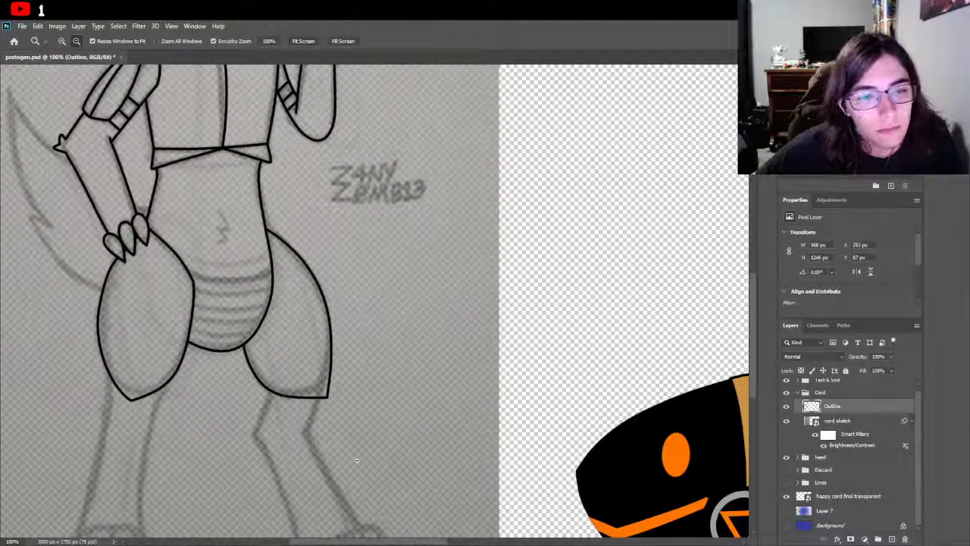
{"action": "scroll", "coordinate": [722, 409], "scroll_direction": "left", "scroll_amount": 3}
{"action": "scroll", "coordinate": [721, 409], "scroll_direction": "up", "scroll_amount": 3}
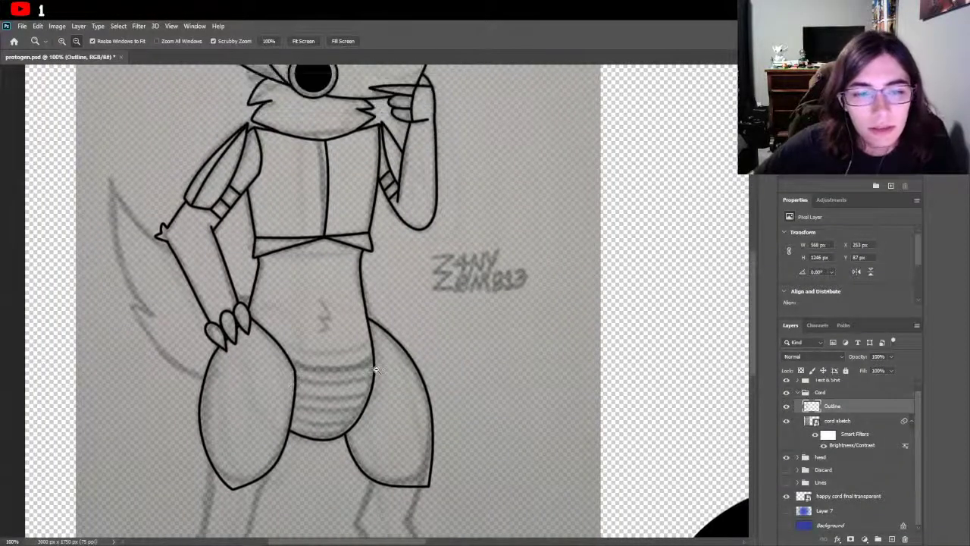
{"action": "left_click", "coordinate": [787, 422]}
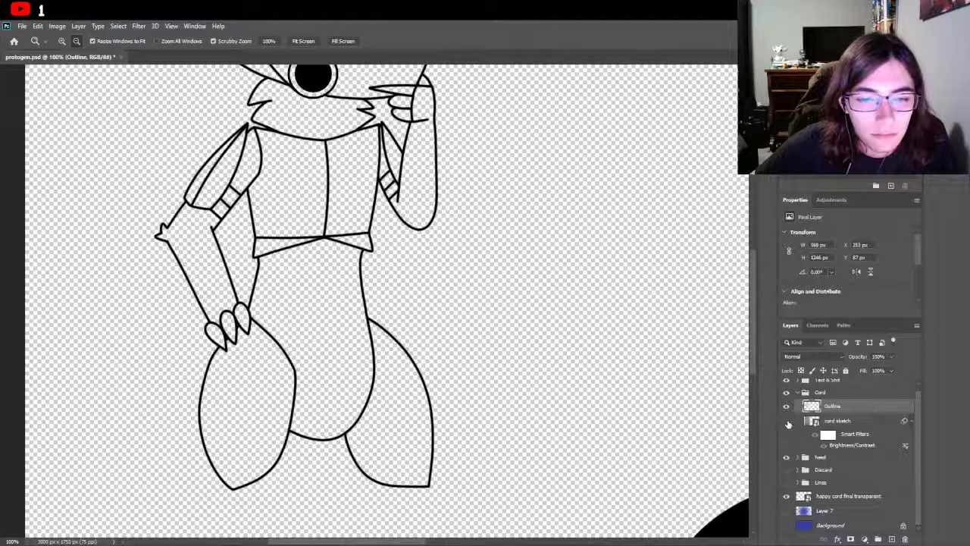
{"action": "left_click", "coordinate": [787, 421]}
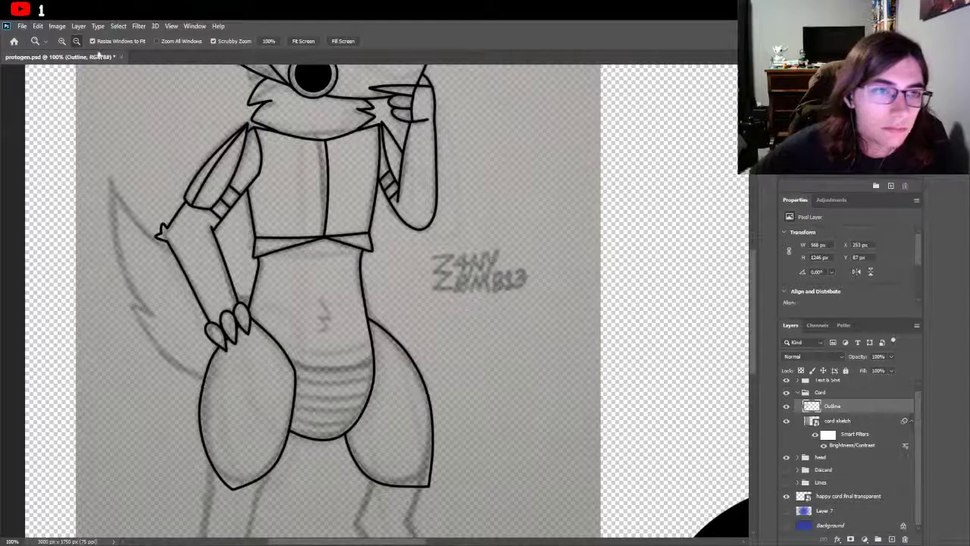
Step: Erase the upper part of the new thigh's outer edge and its waist junction at 300% zoom, and re-ink the gap in the waist line
{"action": "left_click", "coordinate": [61, 41]}
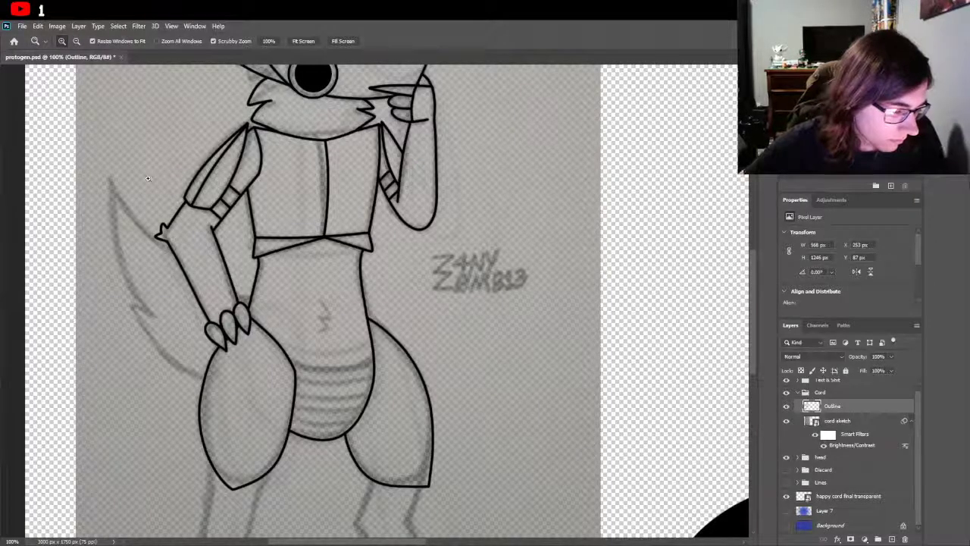
{"action": "left_click", "coordinate": [377, 369]}
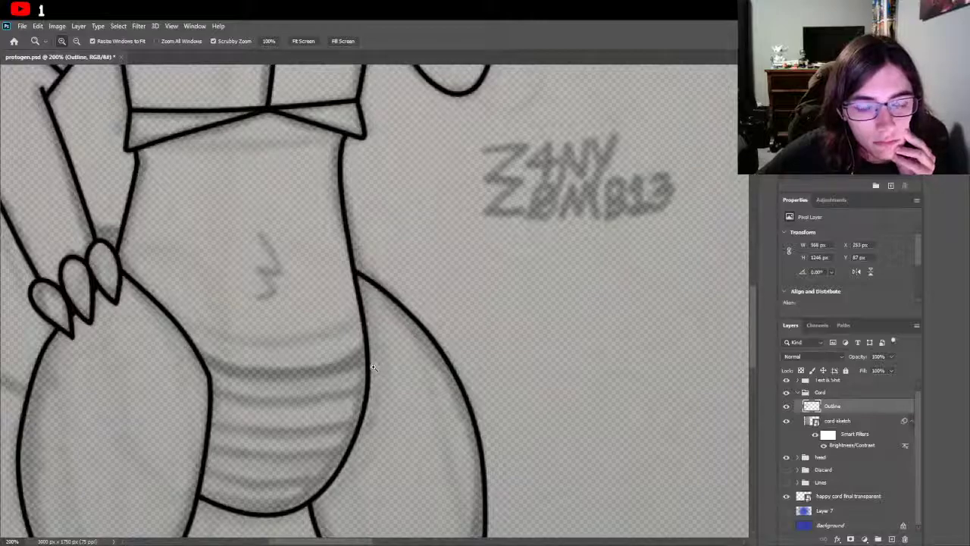
{"action": "left_click", "coordinate": [373, 367]}
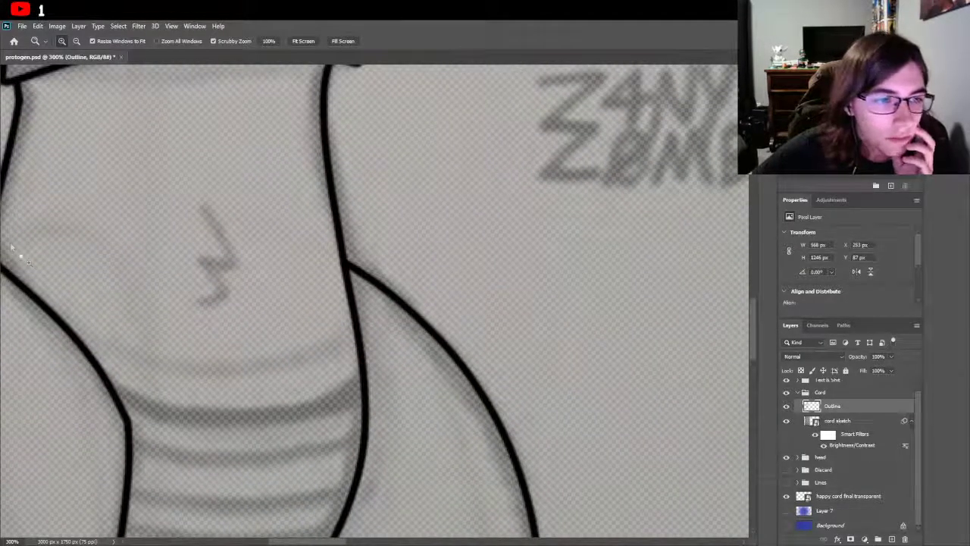
{"action": "key", "text": "e"}
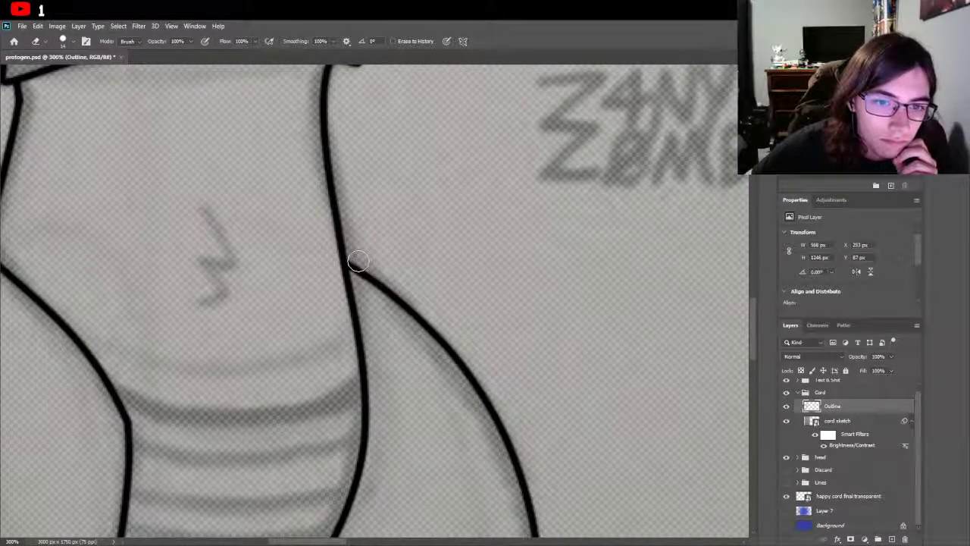
{"action": "mouse_move", "coordinate": [359, 266]}
{"action": "left_mouse_down"}
{"action": "mouse_move", "coordinate": [373, 304]}
{"action": "mouse_move", "coordinate": [406, 323]}
{"action": "mouse_move", "coordinate": [352, 219]}
{"action": "mouse_move", "coordinate": [429, 331]}
{"action": "left_mouse_up"}
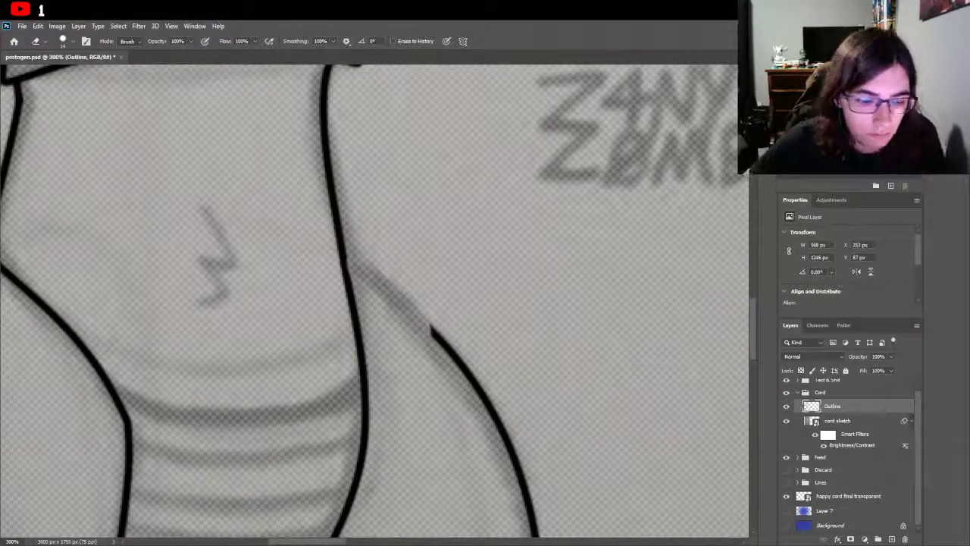
{"action": "key", "text": "ctrl+z"}
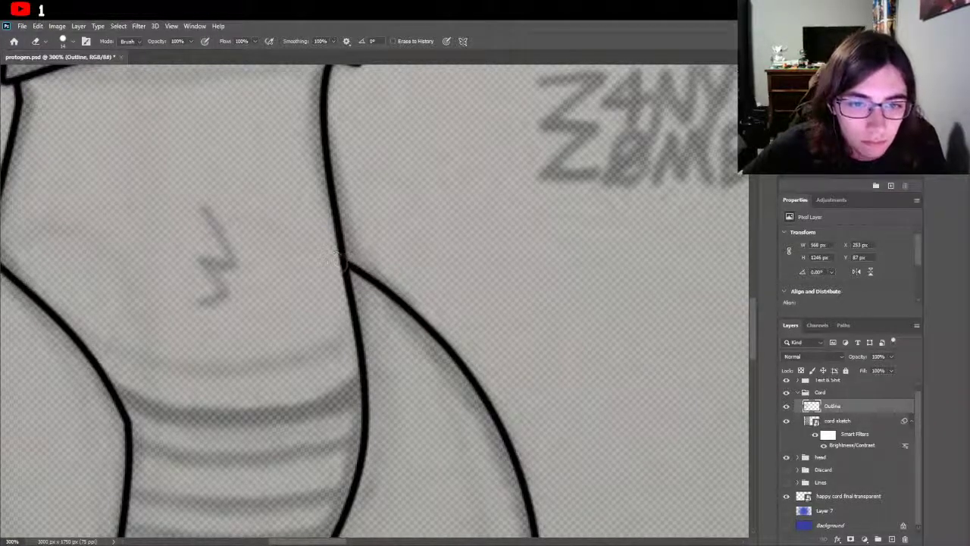
{"action": "mouse_move", "coordinate": [333, 263]}
{"action": "left_mouse_down"}
{"action": "mouse_move", "coordinate": [421, 319]}
{"action": "mouse_move", "coordinate": [488, 383]}
{"action": "mouse_move", "coordinate": [483, 395]}
{"action": "left_mouse_up"}
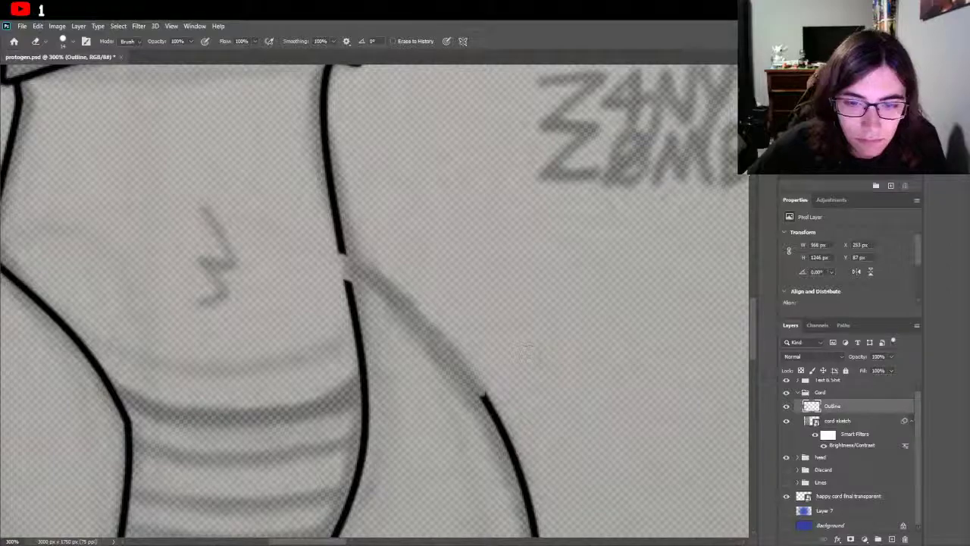
{"action": "key", "text": "b"}
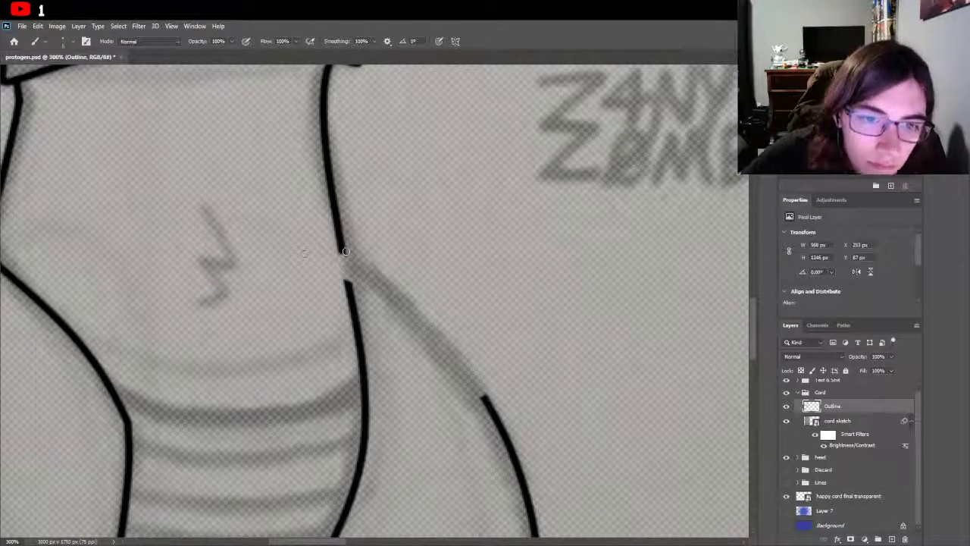
{"action": "left_click_drag", "start_coordinate": [342, 251], "coordinate": [360, 309]}
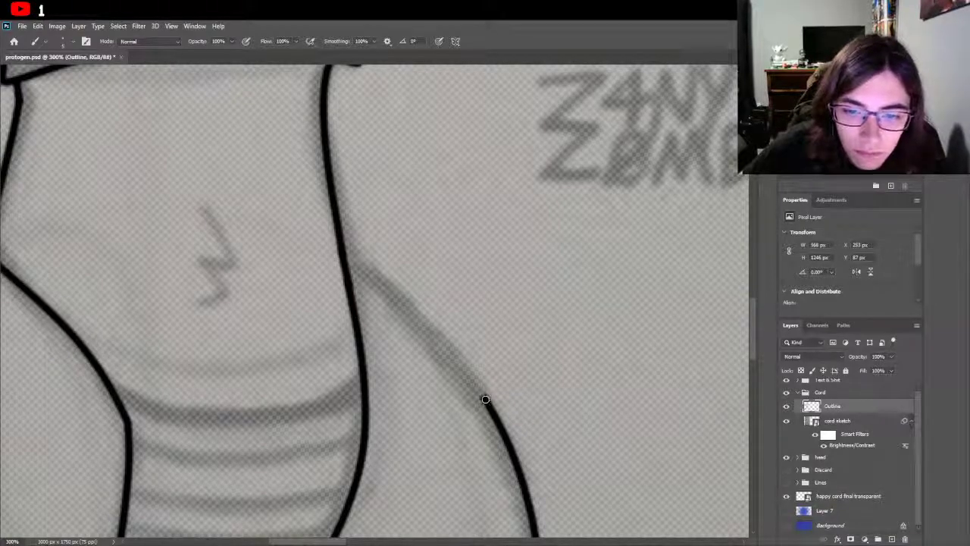
Step: Try to ink the erased upper part of the thigh's outer edge from its cut end back to the waist line
{"action": "left_click_drag", "start_coordinate": [483, 398], "coordinate": [475, 385]}
{"action": "left_click_drag", "start_coordinate": [446, 343], "coordinate": [475, 385]}
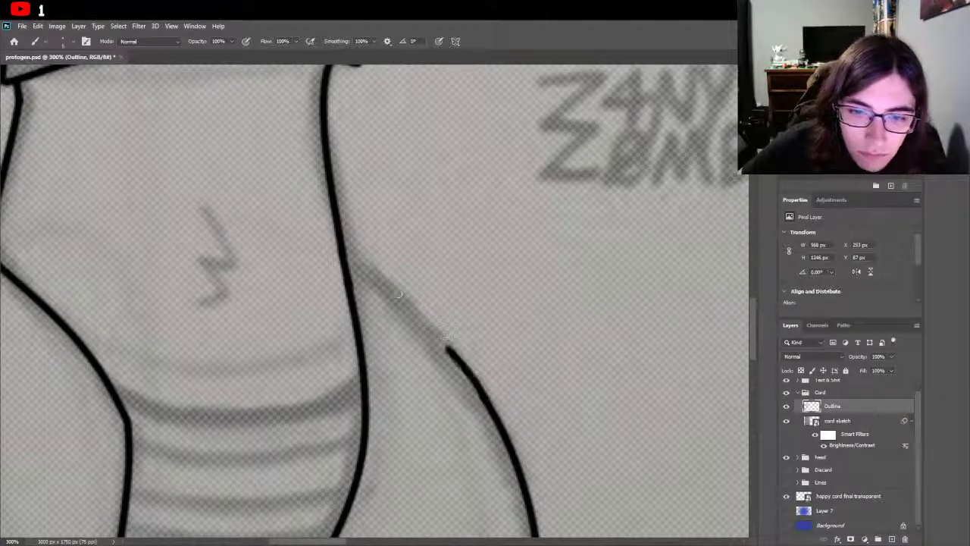
{"action": "key", "text": "ctrl+z"}
{"action": "key", "text": "ctrl+z"}
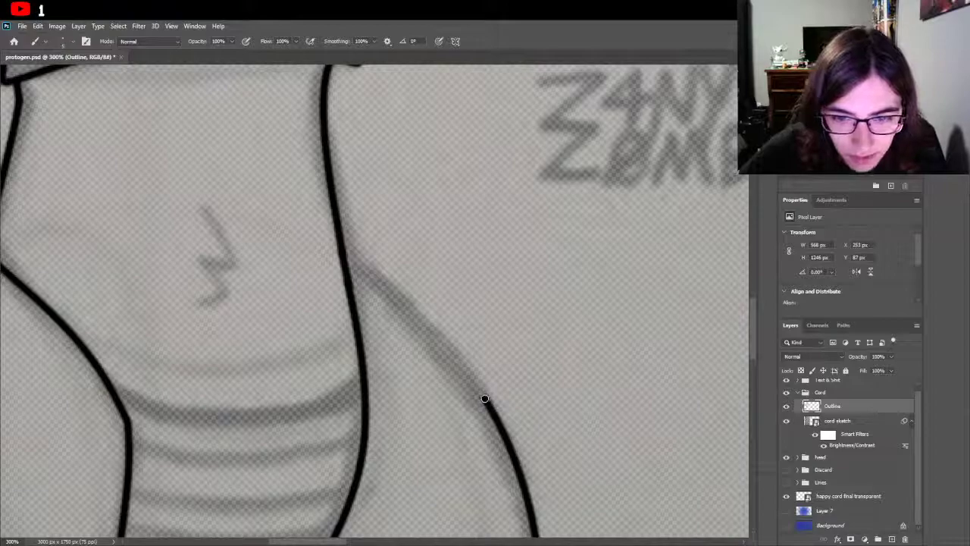
{"action": "mouse_move", "coordinate": [485, 398]}
{"action": "left_mouse_down"}
{"action": "mouse_move", "coordinate": [427, 326]}
{"action": "mouse_move", "coordinate": [355, 276]}
{"action": "left_mouse_up"}
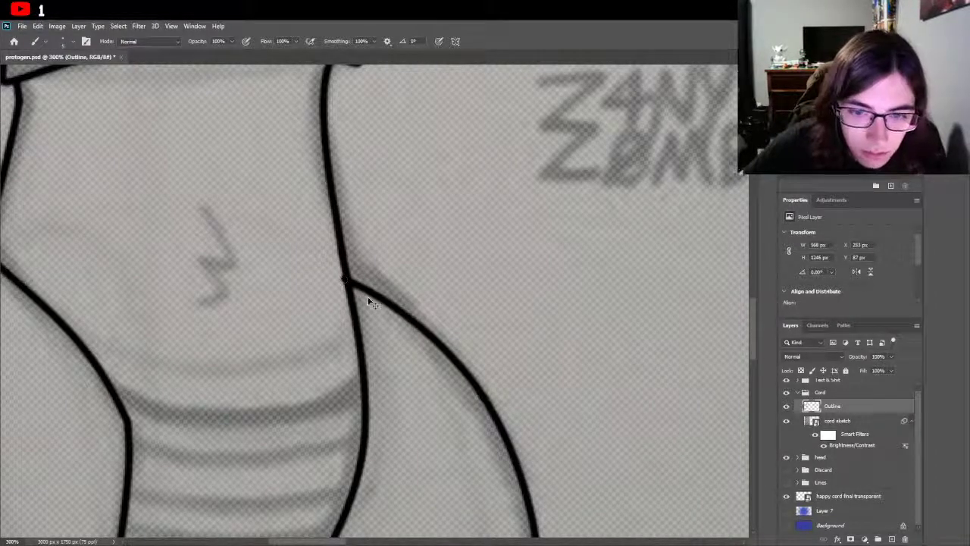
{"action": "key", "text": "ctrl+z"}
Step: Ink the missing upper outer thigh edge as a curve from the cut end up to the waist line, joining slightly below the old junction
{"action": "mouse_move", "coordinate": [484, 397]}
{"action": "left_mouse_down"}
{"action": "mouse_move", "coordinate": [378, 289]}
{"action": "mouse_move", "coordinate": [326, 272]}
{"action": "mouse_move", "coordinate": [351, 280]}
{"action": "left_mouse_up"}
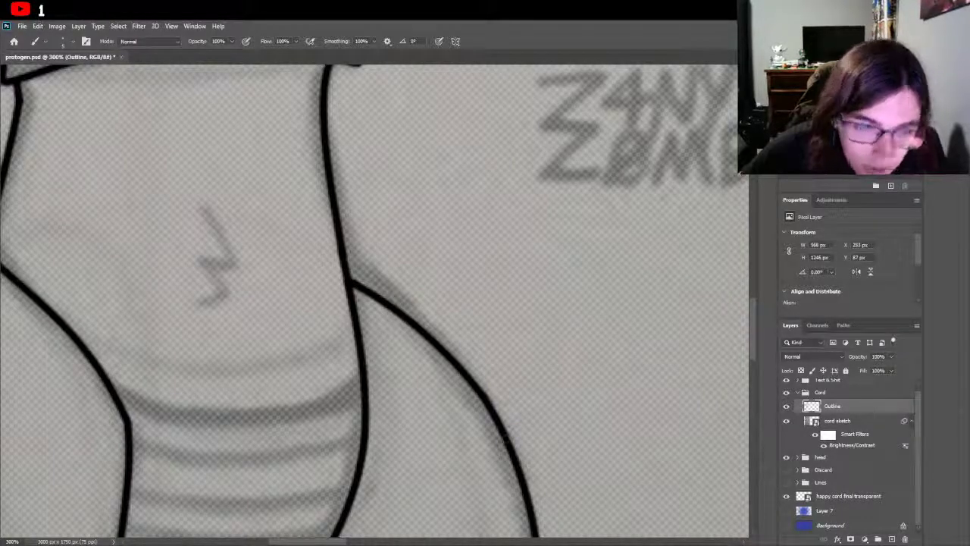
{"action": "key", "text": "e"}
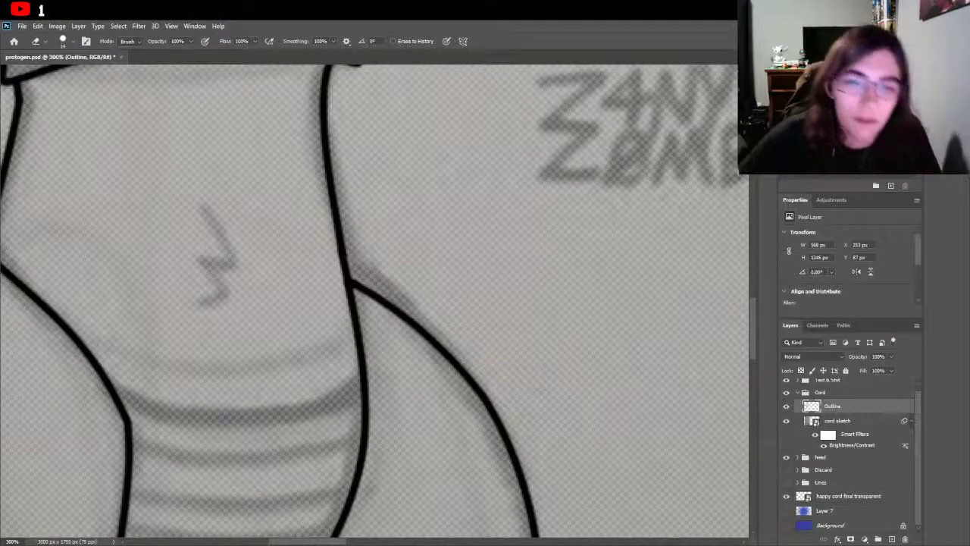
Step: Check the pelvis and both thighs at 200% zoom with the cord sketch layer hidden, and show the sketch again
{"action": "key", "text": "z"}
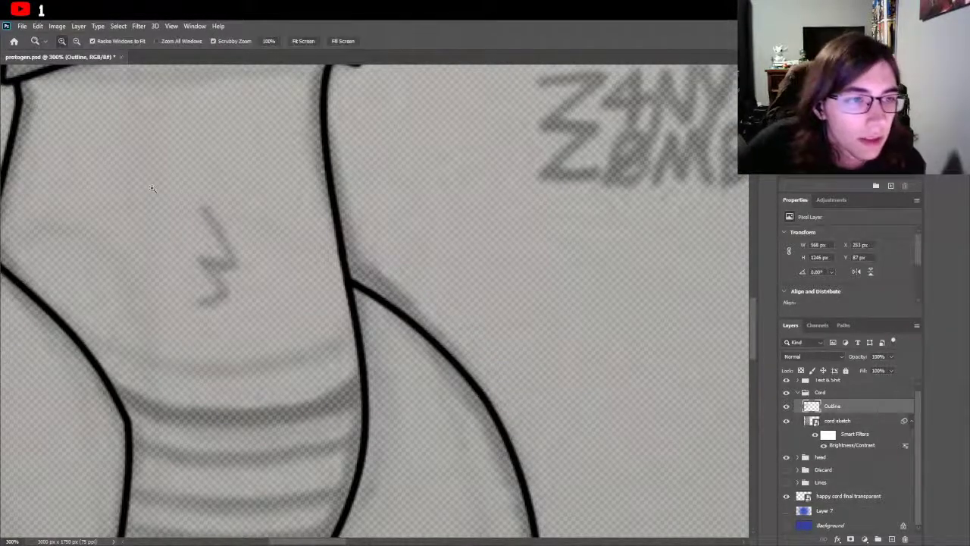
{"action": "scroll", "coordinate": [166, 178], "scroll_direction": "down", "scroll_amount": 3}
{"action": "scroll", "coordinate": [165, 179], "scroll_direction": "up", "scroll_amount": 1}
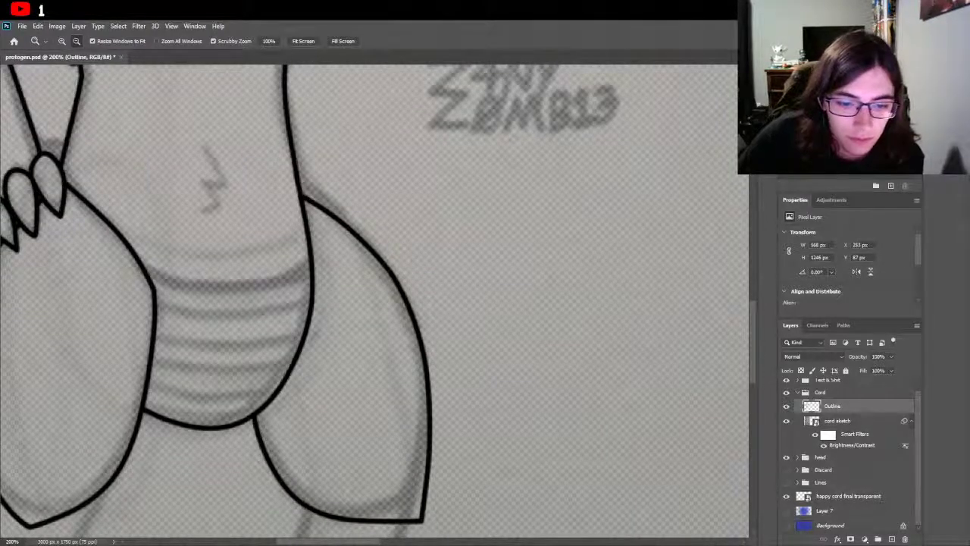
{"action": "scroll", "coordinate": [348, 543], "scroll_direction": "left", "scroll_amount": 5}
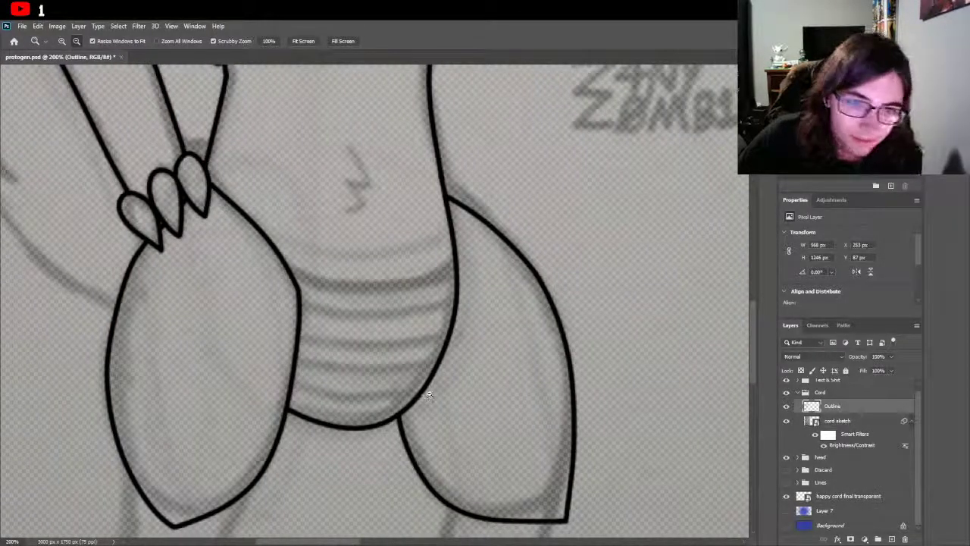
{"action": "scroll", "coordinate": [429, 383], "scroll_direction": "down", "scroll_amount": 2}
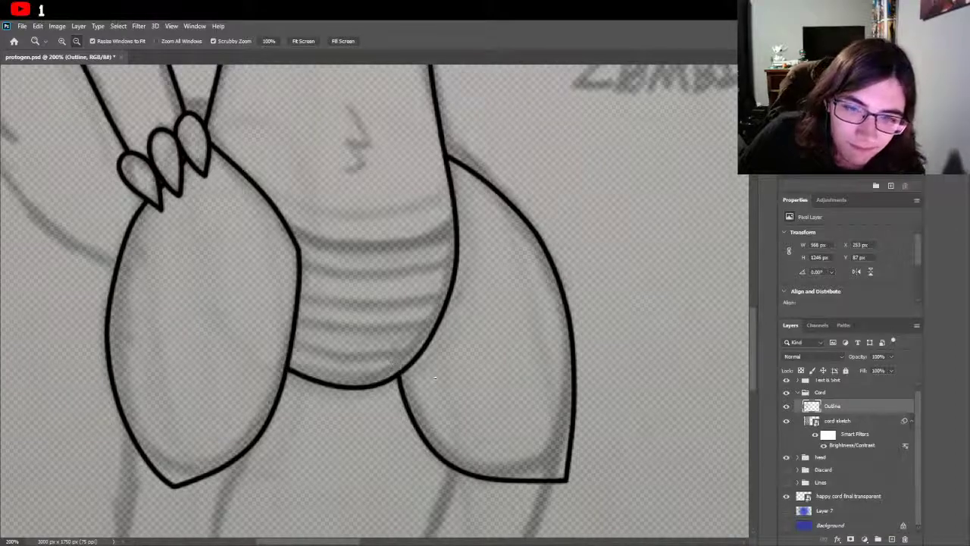
{"action": "left_click", "coordinate": [786, 420]}
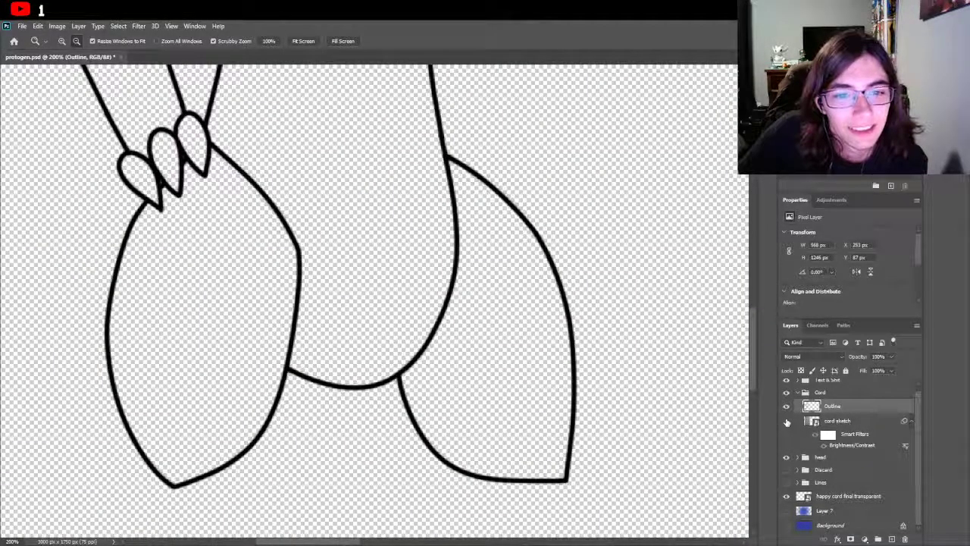
{"action": "left_click", "coordinate": [786, 421]}
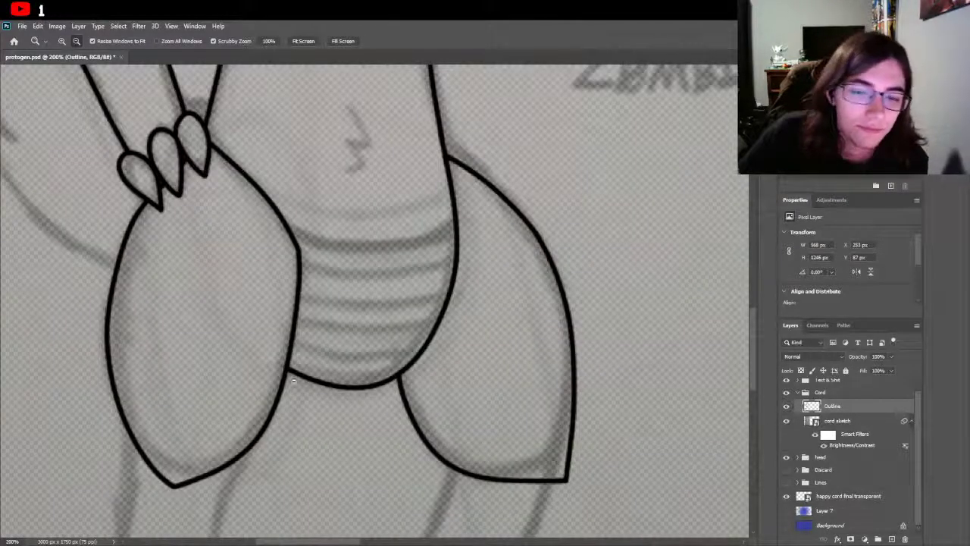
{"action": "scroll", "coordinate": [383, 400], "scroll_direction": "down", "scroll_amount": 5}
{"action": "scroll", "coordinate": [381, 400], "scroll_direction": "up", "scroll_amount": 4}
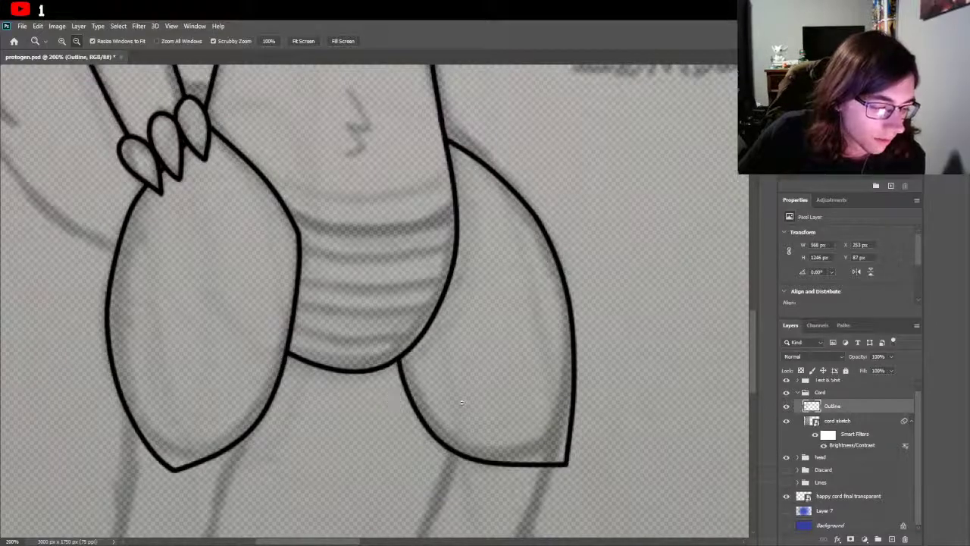
{"action": "scroll", "coordinate": [485, 402], "scroll_direction": "up", "scroll_amount": 2}
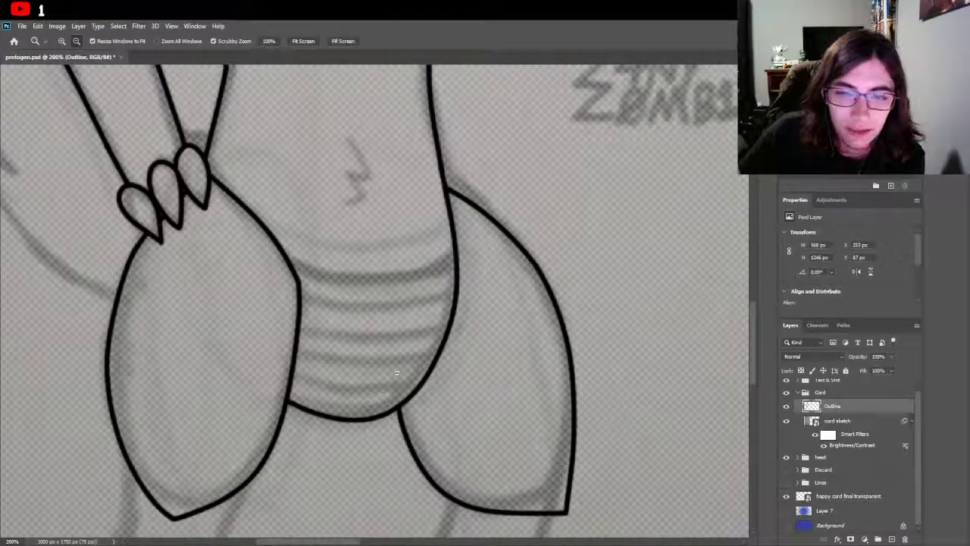
Step: Try to ink the uppermost sketched band across the pelvis with the Brush, from the waist line to the gripped thigh
{"action": "key", "text": "b"}
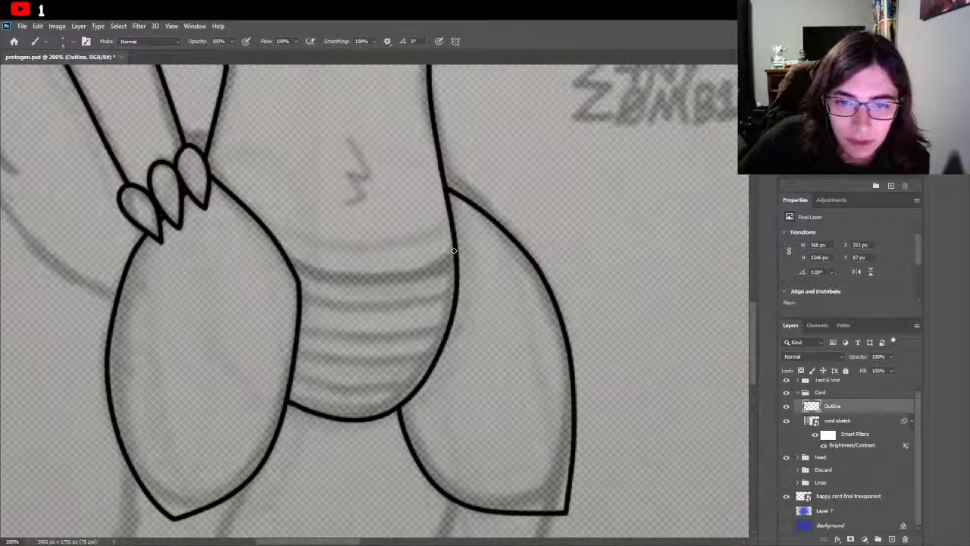
{"action": "mouse_move", "coordinate": [444, 260]}
{"action": "left_mouse_down"}
{"action": "mouse_move", "coordinate": [385, 288]}
{"action": "mouse_move", "coordinate": [289, 257]}
{"action": "left_mouse_up"}
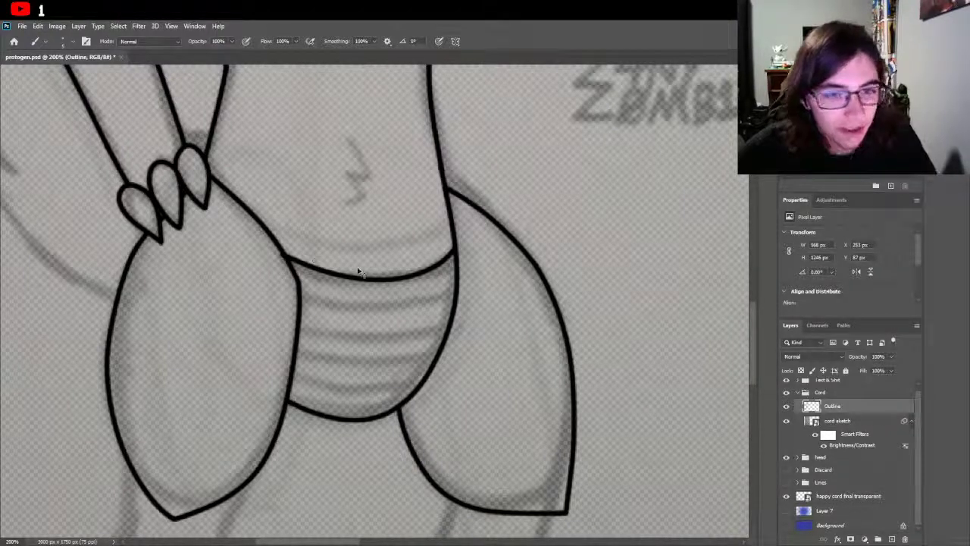
{"action": "key", "text": "ctrl+z"}
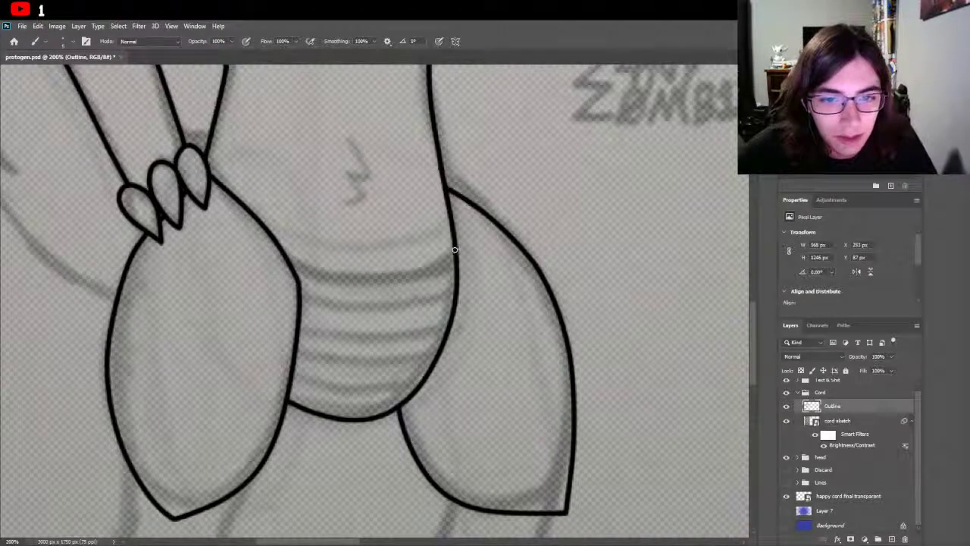
{"action": "left_click_drag", "start_coordinate": [444, 260], "coordinate": [382, 273]}
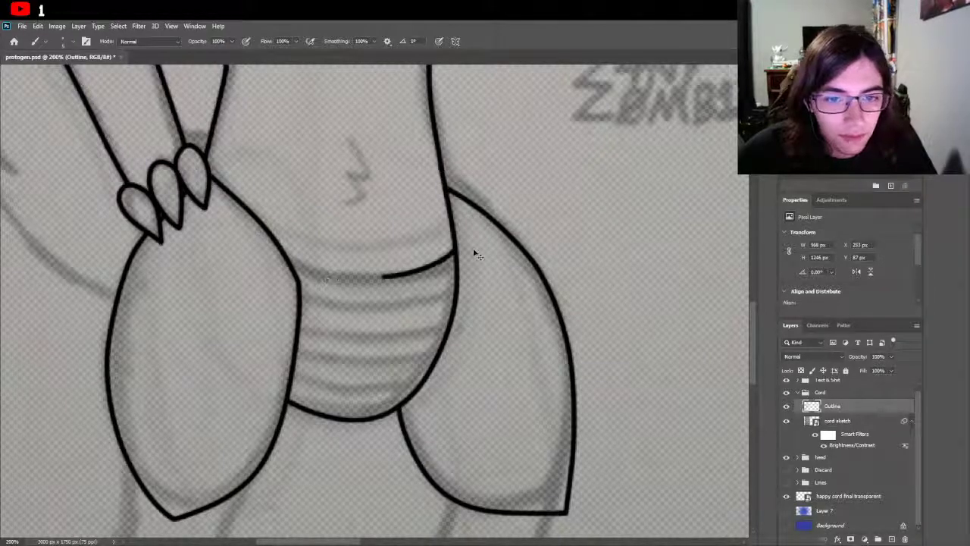
{"action": "key", "text": "ctrl+z"}
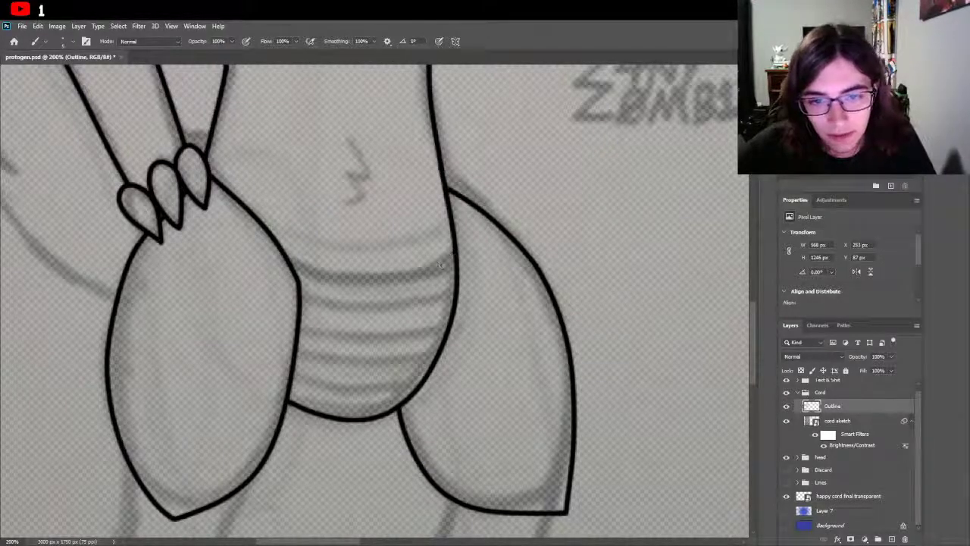
{"action": "mouse_move", "coordinate": [424, 275]}
{"action": "left_mouse_down"}
{"action": "mouse_move", "coordinate": [332, 273]}
{"action": "mouse_move", "coordinate": [289, 258]}
{"action": "left_mouse_up"}
{"action": "key", "text": "ctrl+z"}
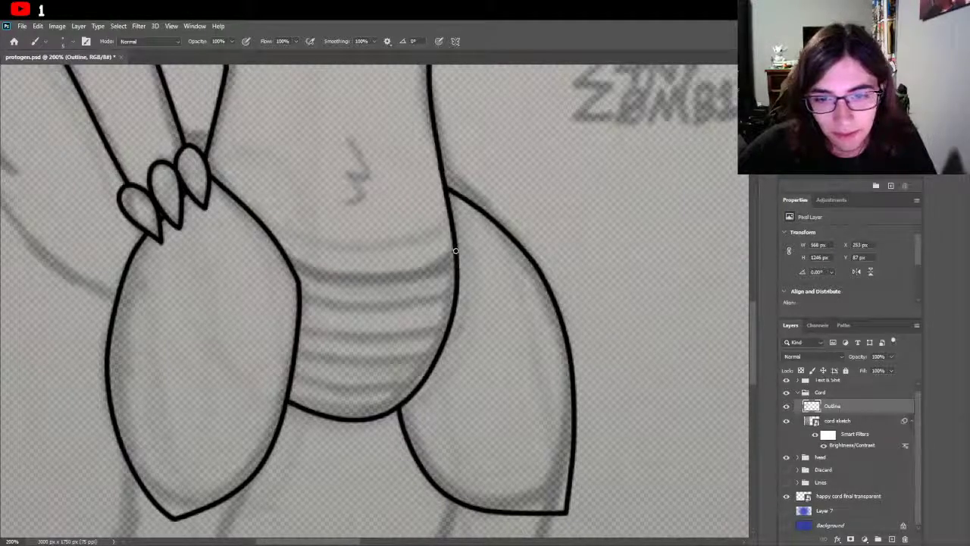
Step: Ink the uppermost pelvis band as a shallow downward curve, running from the gripped thigh across to the waist line
{"action": "mouse_move", "coordinate": [435, 266]}
{"action": "left_mouse_down"}
{"action": "mouse_move", "coordinate": [400, 277]}
{"action": "mouse_move", "coordinate": [333, 274]}
{"action": "mouse_move", "coordinate": [288, 259]}
{"action": "left_mouse_up"}
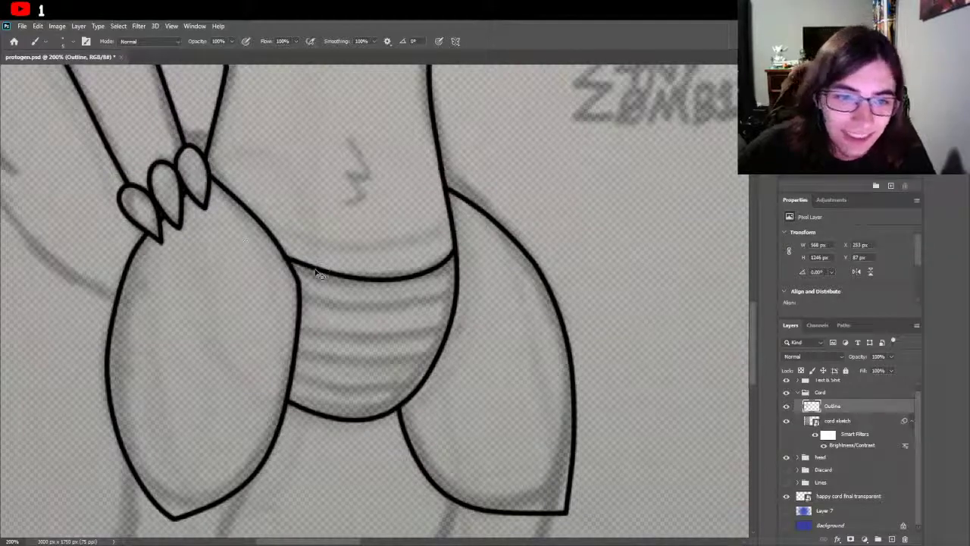
{"action": "key", "text": "ctrl+z"}
{"action": "mouse_move", "coordinate": [289, 259]}
{"action": "left_mouse_down"}
{"action": "mouse_move", "coordinate": [384, 287]}
{"action": "mouse_move", "coordinate": [466, 270]}
{"action": "mouse_move", "coordinate": [491, 239]}
{"action": "left_mouse_up"}
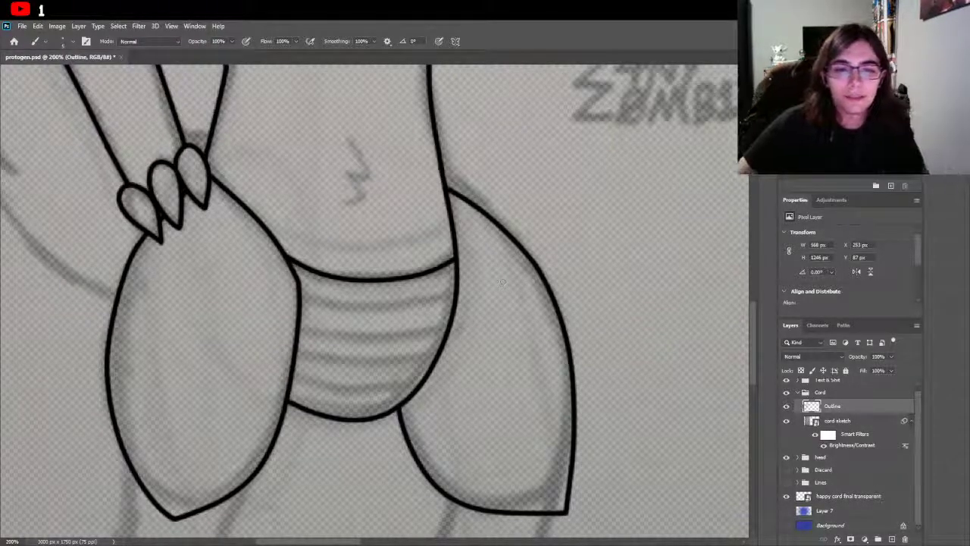
Step: Ink the sketched zigzag mark on the belly as a small, compact stroke, redrawing it once
{"action": "scroll", "coordinate": [510, 287], "scroll_direction": "up", "scroll_amount": 3}
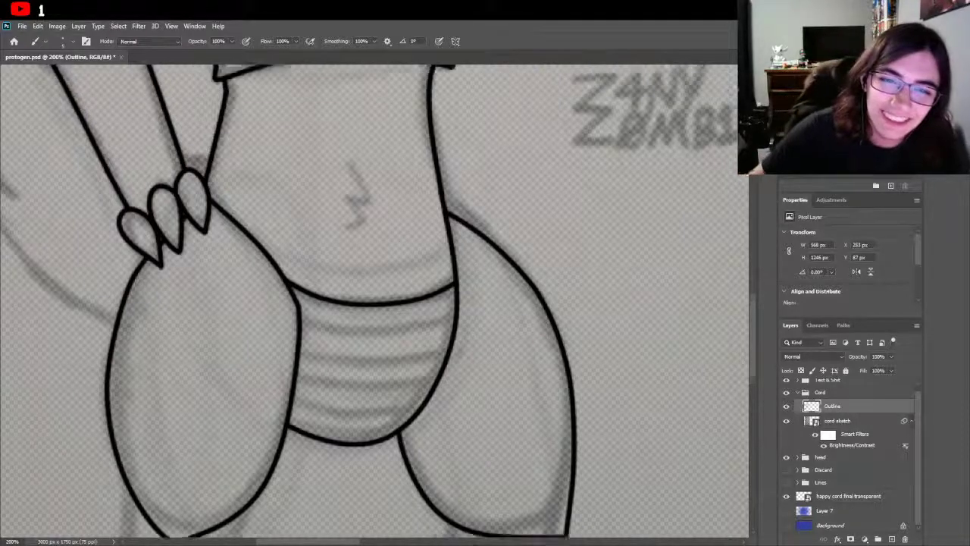
{"action": "mouse_move", "coordinate": [347, 211]}
{"action": "left_mouse_down"}
{"action": "mouse_move", "coordinate": [363, 231]}
{"action": "mouse_move", "coordinate": [345, 248]}
{"action": "mouse_move", "coordinate": [361, 259]}
{"action": "mouse_move", "coordinate": [351, 283]}
{"action": "left_mouse_up"}
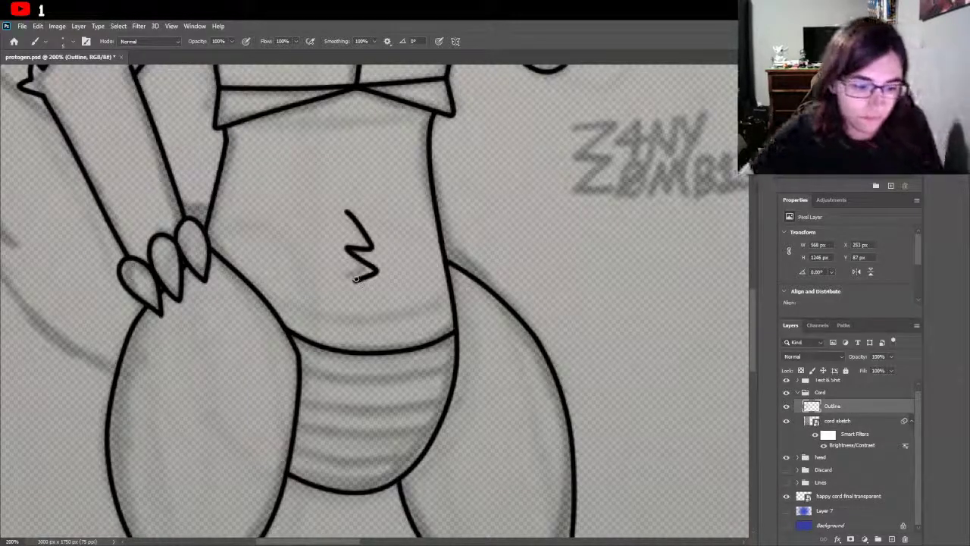
{"action": "key", "text": "ctrl+z"}
{"action": "key", "text": "ctrl+z"}
{"action": "mouse_move", "coordinate": [348, 215]}
{"action": "left_mouse_down"}
{"action": "mouse_move", "coordinate": [369, 262]}
{"action": "mouse_move", "coordinate": [349, 250]}
{"action": "mouse_move", "coordinate": [367, 258]}
{"action": "mouse_move", "coordinate": [351, 267]}
{"action": "mouse_move", "coordinate": [360, 279]}
{"action": "left_mouse_up"}
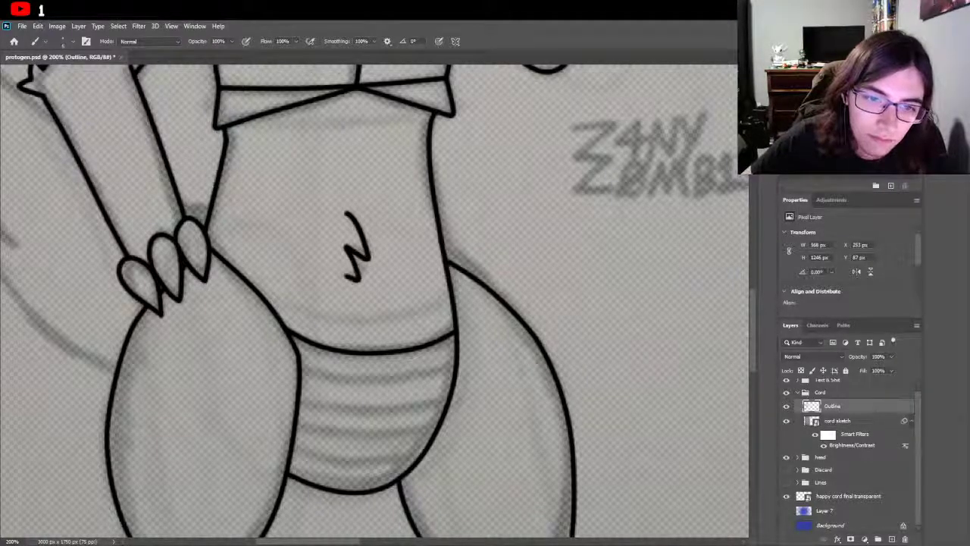
Step: Examine the inked belly mark, pelvis band and both thighs against the pencil sketch
{"action": "scroll", "coordinate": [357, 258], "scroll_direction": "down", "scroll_amount": 1}
{"action": "scroll", "coordinate": [356, 257], "scroll_direction": "up", "scroll_amount": 1}
{"action": "scroll", "coordinate": [356, 258], "scroll_direction": "down", "scroll_amount": 1}
{"action": "scroll", "coordinate": [357, 258], "scroll_direction": "up", "scroll_amount": 1}
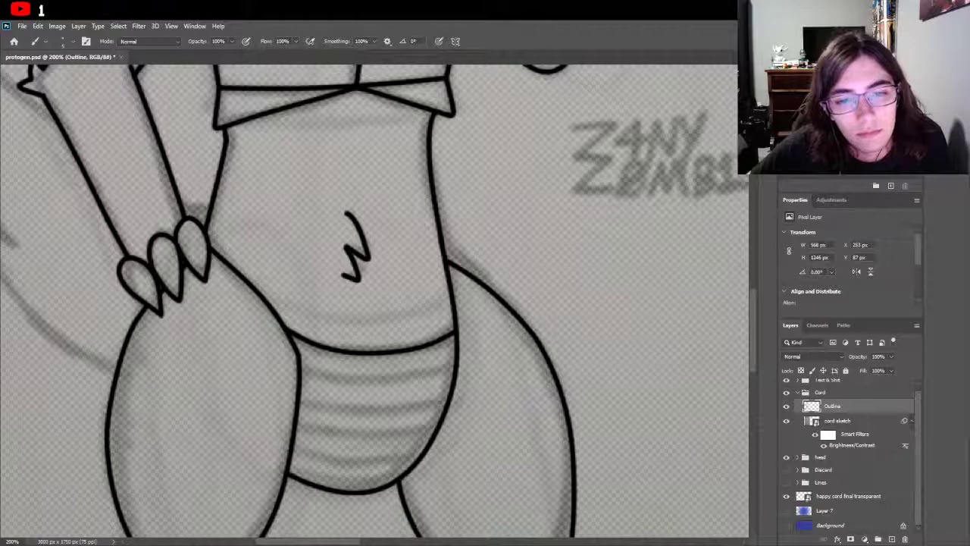
{"action": "scroll", "coordinate": [356, 258], "scroll_direction": "down", "scroll_amount": 4}
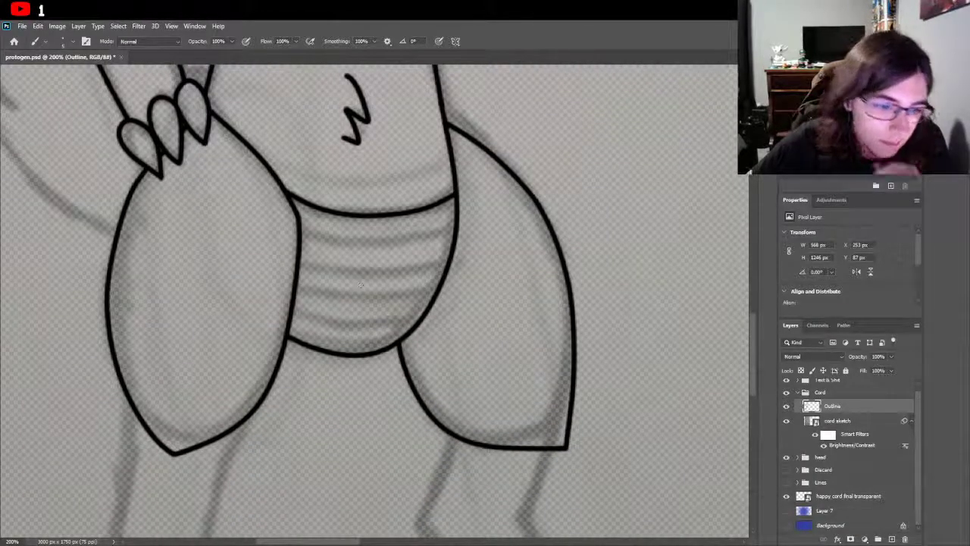
{"action": "scroll", "coordinate": [356, 257], "scroll_direction": "down", "scroll_amount": 2}
{"action": "scroll", "coordinate": [356, 258], "scroll_direction": "up", "scroll_amount": 4}
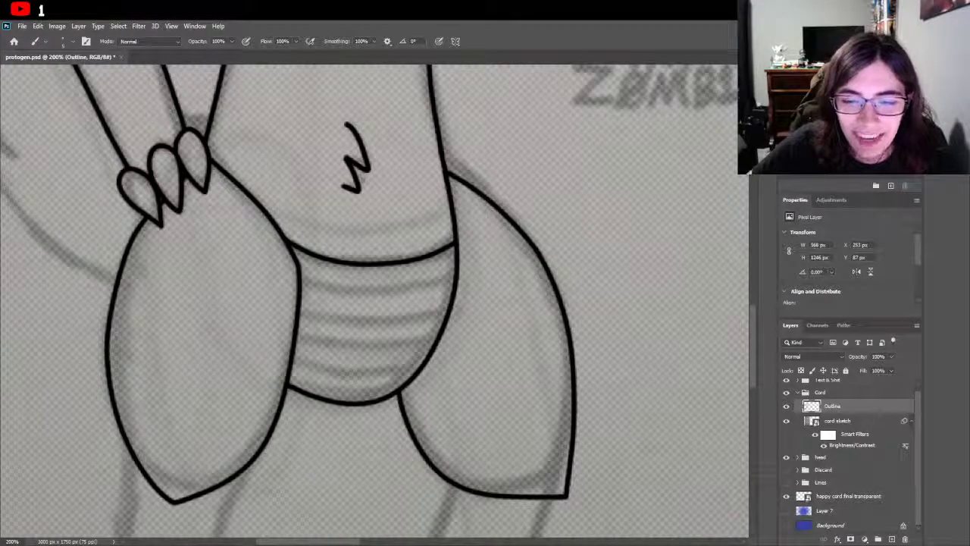
{"action": "scroll", "coordinate": [452, 277], "scroll_direction": "up", "scroll_amount": 4}
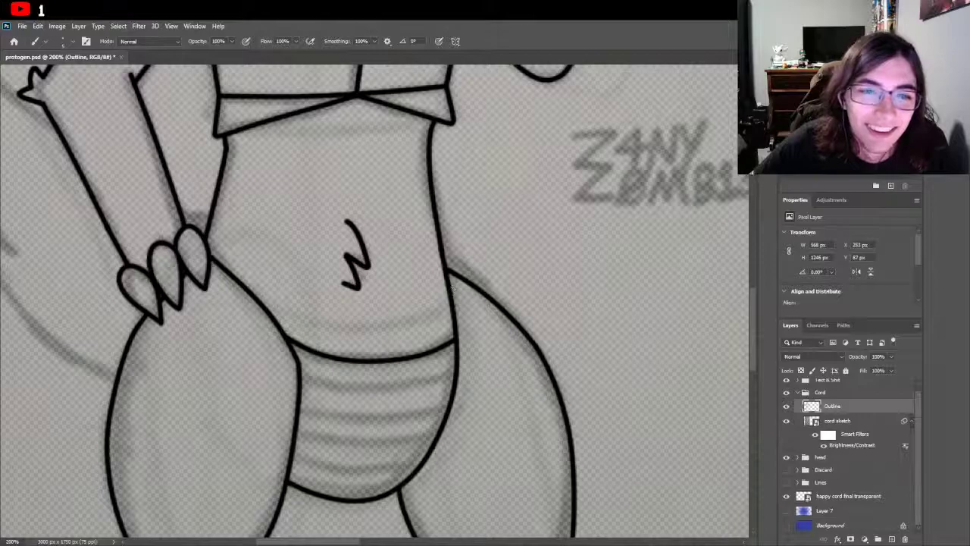
{"action": "scroll", "coordinate": [452, 288], "scroll_direction": "up", "scroll_amount": 1}
Step: Ink the tail's lower edge from the gripped thigh's outer line up to the notch, including the short inward barb
{"action": "key", "text": "z"}
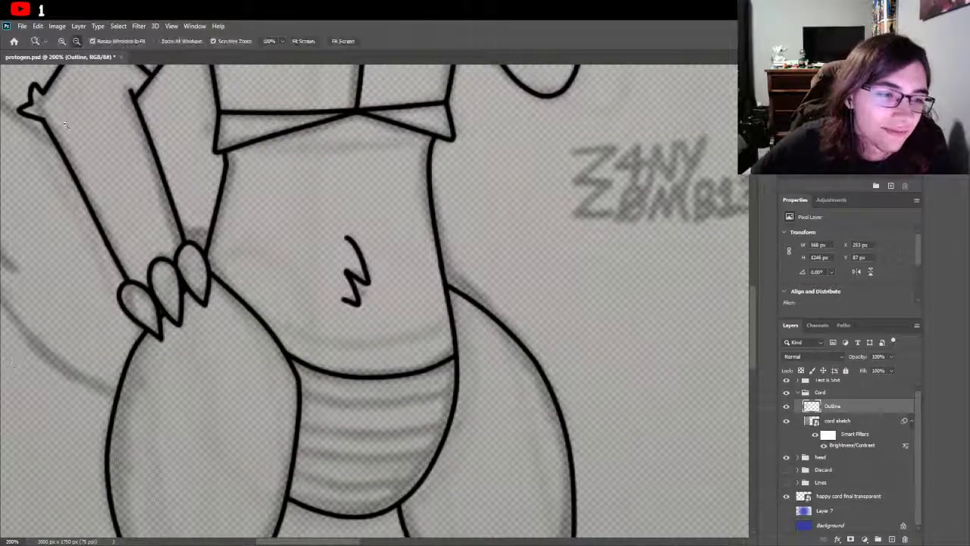
{"action": "left_click_drag", "start_coordinate": [353, 540], "coordinate": [319, 540]}
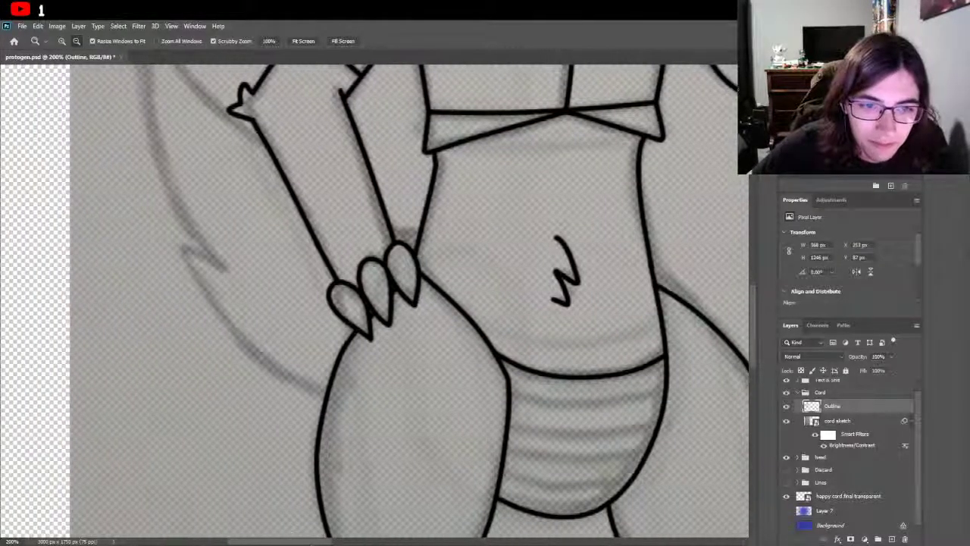
{"action": "scroll", "coordinate": [410, 302], "scroll_direction": "up", "scroll_amount": 5}
{"action": "key", "text": "b"}
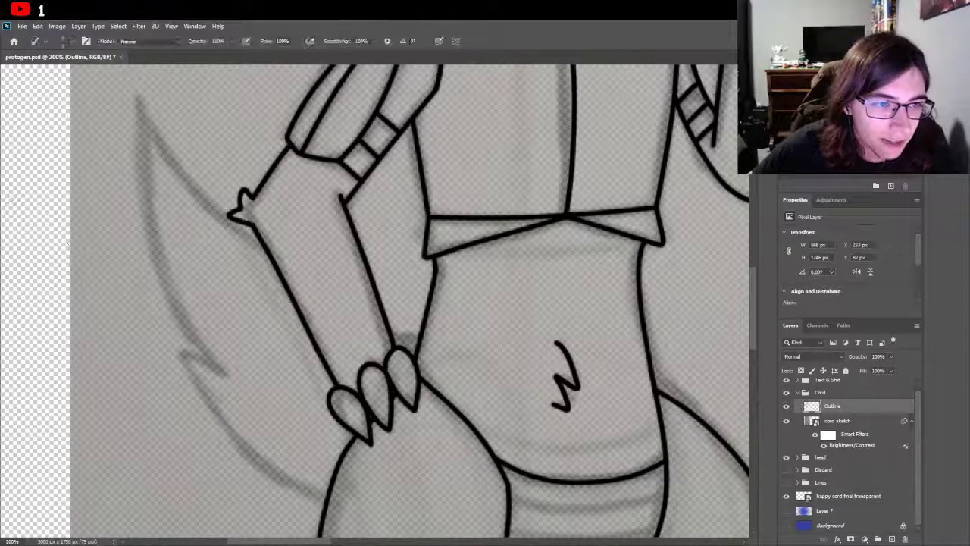
{"action": "mouse_move", "coordinate": [322, 500]}
{"action": "left_mouse_down"}
{"action": "mouse_move", "coordinate": [232, 444]}
{"action": "mouse_move", "coordinate": [171, 362]}
{"action": "left_mouse_up"}
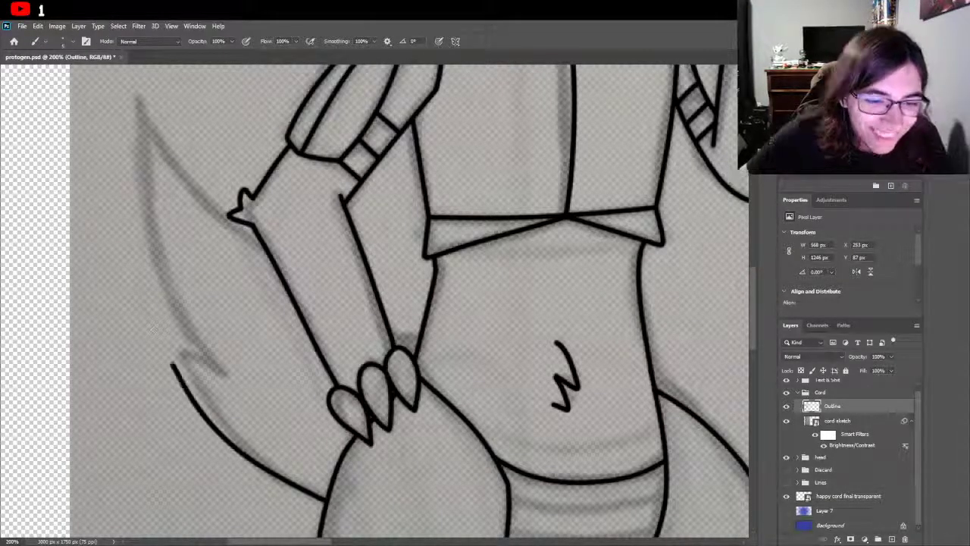
{"action": "key", "text": "ctrl+z"}
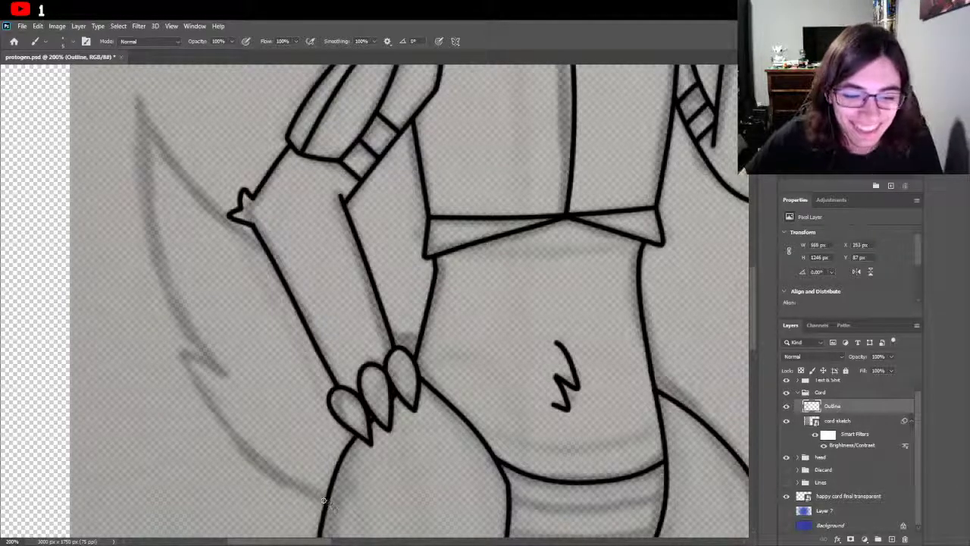
{"action": "mouse_move", "coordinate": [326, 502]}
{"action": "left_mouse_down"}
{"action": "mouse_move", "coordinate": [244, 444]}
{"action": "mouse_move", "coordinate": [179, 369]}
{"action": "mouse_move", "coordinate": [208, 403]}
{"action": "mouse_move", "coordinate": [157, 320]}
{"action": "mouse_move", "coordinate": [190, 364]}
{"action": "mouse_move", "coordinate": [221, 372]}
{"action": "left_mouse_up"}
Step: Ink the tail's long outer edge from the notch barb up to the tip, and undo the upper edge drawn with it
{"action": "scroll", "coordinate": [221, 371], "scroll_direction": "up", "scroll_amount": 2}
{"action": "scroll", "coordinate": [218, 460], "scroll_direction": "up", "scroll_amount": 1}
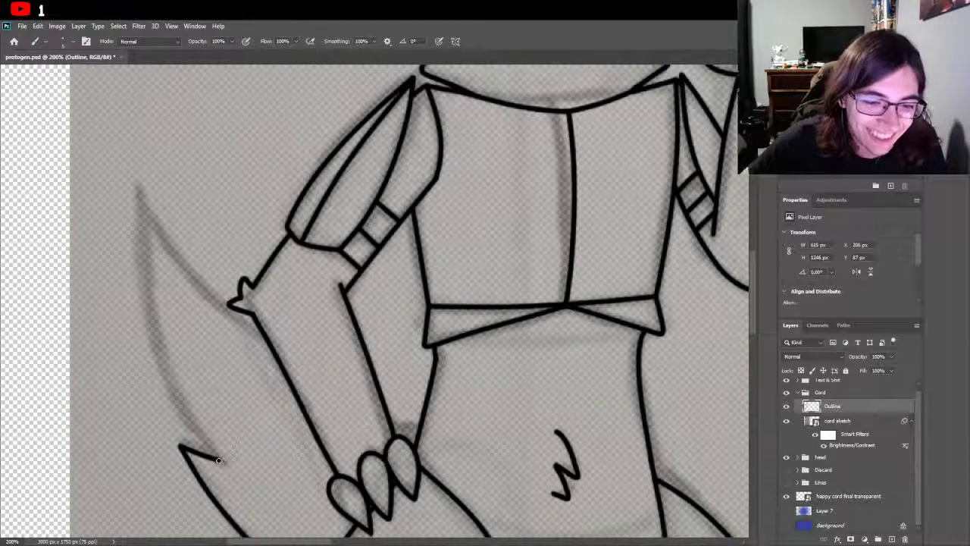
{"action": "mouse_move", "coordinate": [219, 457]}
{"action": "left_mouse_down"}
{"action": "mouse_move", "coordinate": [182, 416]}
{"action": "mouse_move", "coordinate": [140, 312]}
{"action": "mouse_move", "coordinate": [142, 162]}
{"action": "mouse_move", "coordinate": [143, 200]}
{"action": "mouse_move", "coordinate": [257, 326]}
{"action": "left_mouse_up"}
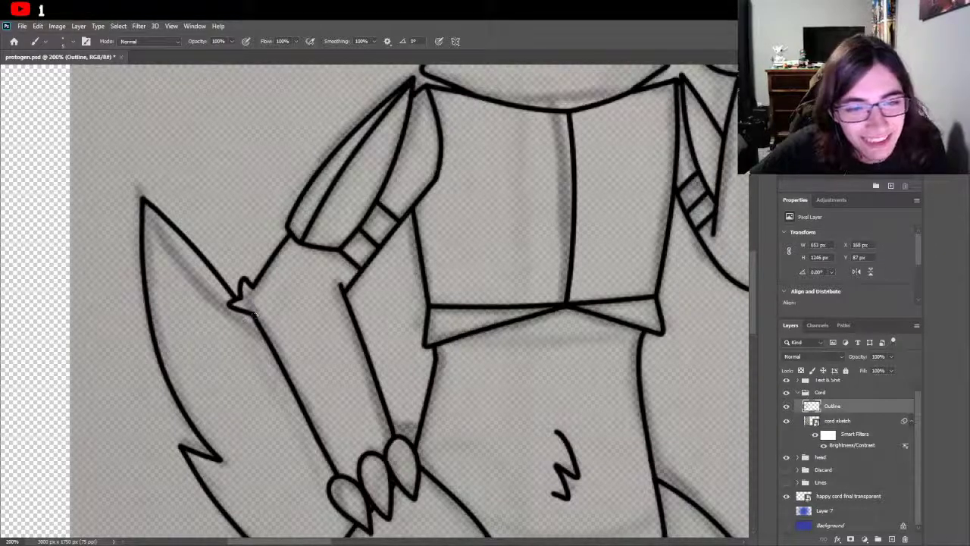
{"action": "key", "text": "ctrl+z"}
Step: Try to ink the tail's upper edge from the tip down to the spike at the elbow
{"action": "mouse_move", "coordinate": [141, 199]}
{"action": "left_mouse_down"}
{"action": "mouse_move", "coordinate": [162, 206]}
{"action": "mouse_move", "coordinate": [256, 304]}
{"action": "mouse_move", "coordinate": [237, 283]}
{"action": "mouse_move", "coordinate": [244, 298]}
{"action": "left_mouse_up"}
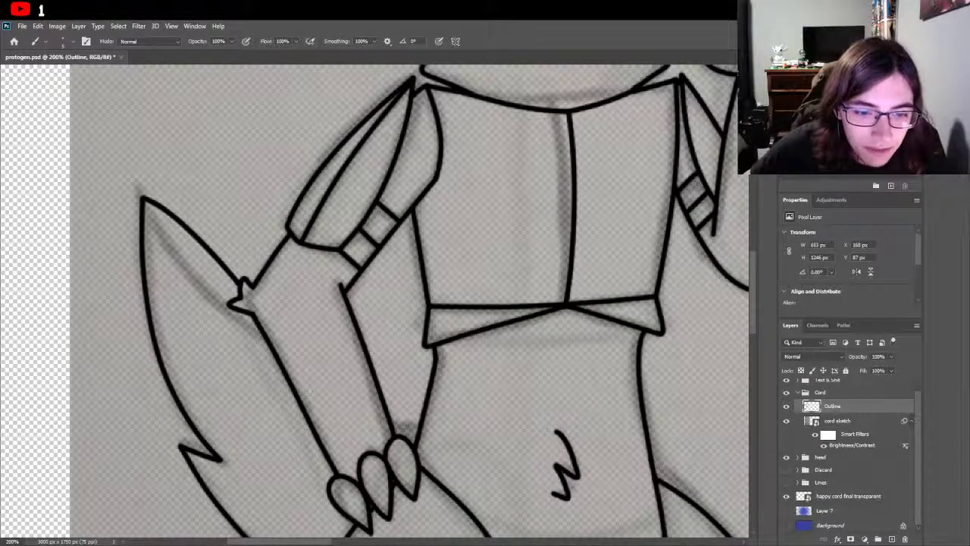
{"action": "scroll", "coordinate": [342, 452], "scroll_direction": "down", "scroll_amount": 3}
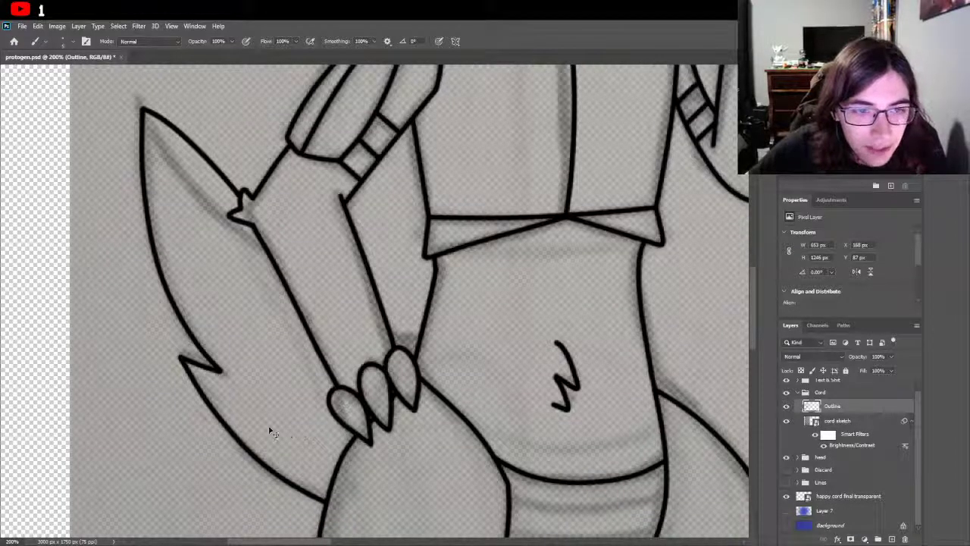
{"action": "key", "text": "ctrl+z"}
{"action": "scroll", "coordinate": [271, 428], "scroll_direction": "up", "scroll_amount": 2}
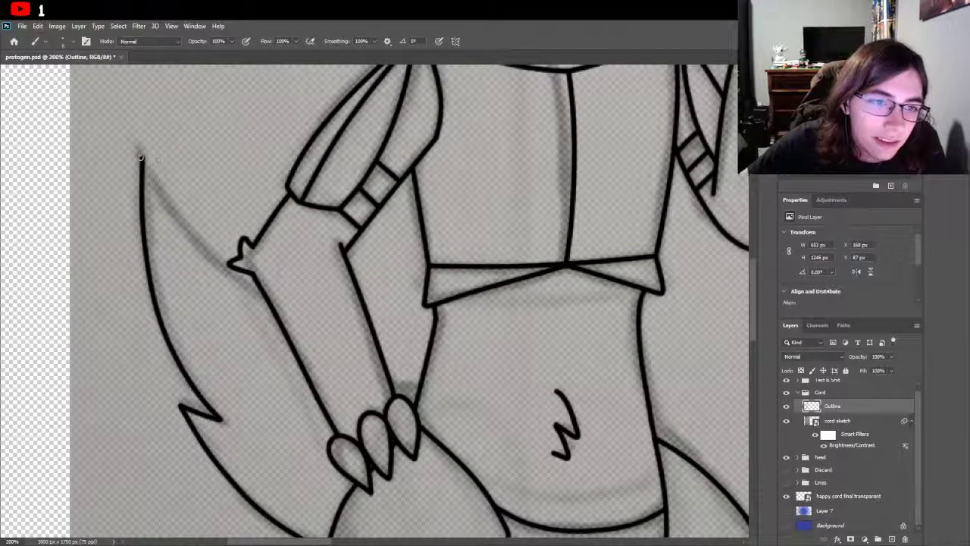
{"action": "left_click_drag", "start_coordinate": [140, 158], "coordinate": [220, 262]}
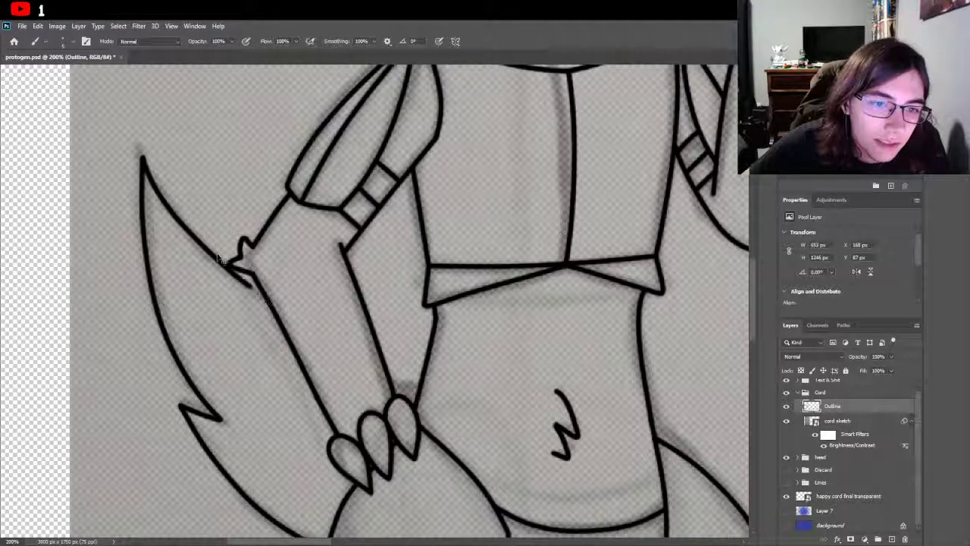
{"action": "key", "text": "ctrl+z"}
Step: Ink the tail's upper edge as an inward curve from the tip, passing below the elbow spike to the forearm's outer line
{"action": "mouse_move", "coordinate": [142, 158]}
{"action": "left_mouse_down"}
{"action": "mouse_move", "coordinate": [174, 223]}
{"action": "mouse_move", "coordinate": [287, 306]}
{"action": "left_mouse_up"}
{"action": "key", "text": "ctrl+z"}
{"action": "mouse_move", "coordinate": [142, 158]}
{"action": "left_mouse_down"}
{"action": "mouse_move", "coordinate": [191, 251]}
{"action": "mouse_move", "coordinate": [274, 317]}
{"action": "left_mouse_up"}
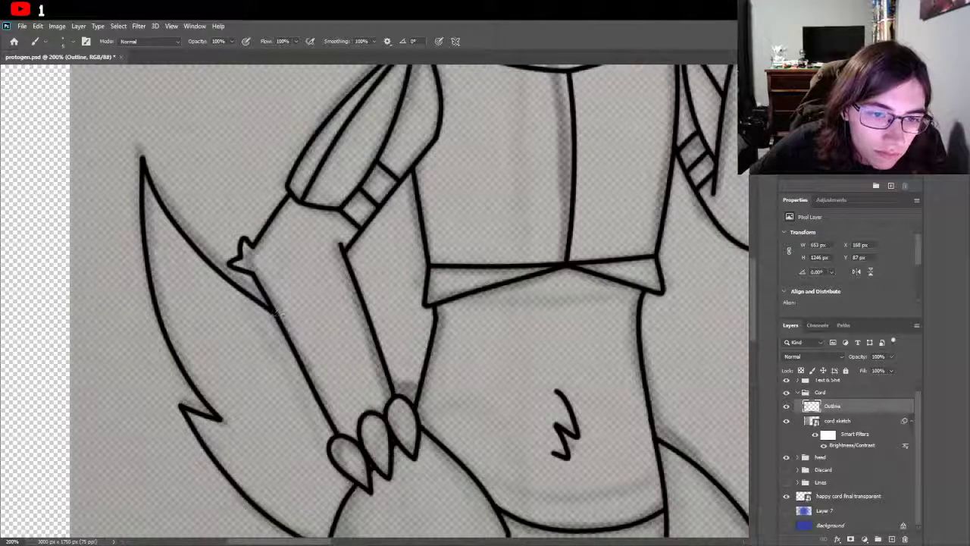
Step: Undo the tail's curved upper edge and redraw it straighter from the tip, past the elbow spike's outer point, to the forearm's outer line
{"action": "scroll", "coordinate": [280, 315], "scroll_direction": "down", "scroll_amount": 1}
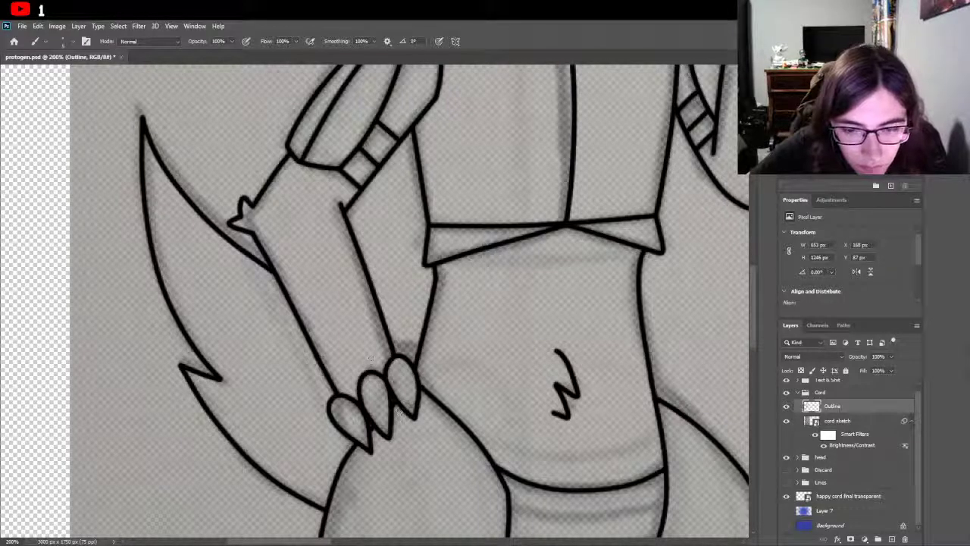
{"action": "scroll", "coordinate": [390, 397], "scroll_direction": "up", "scroll_amount": 1}
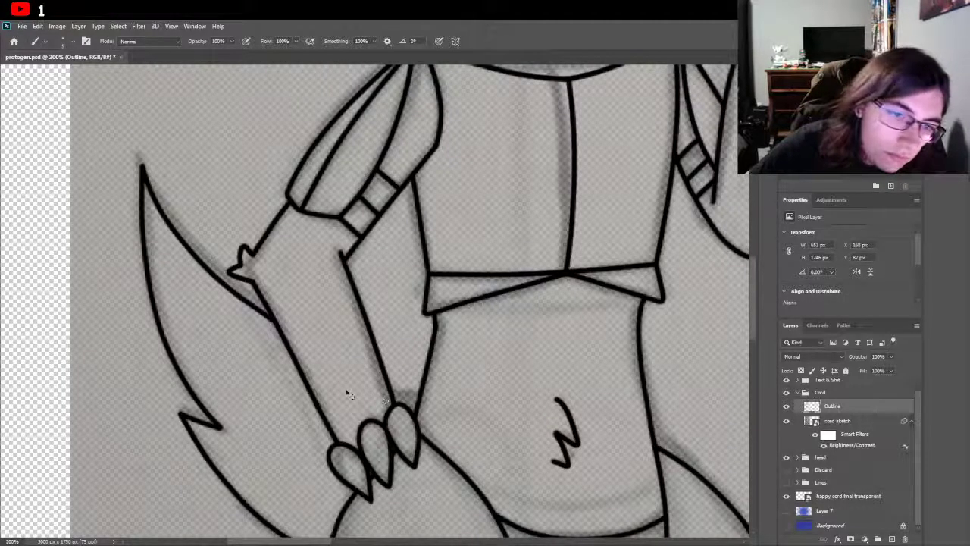
{"action": "key", "text": "ctrl+z"}
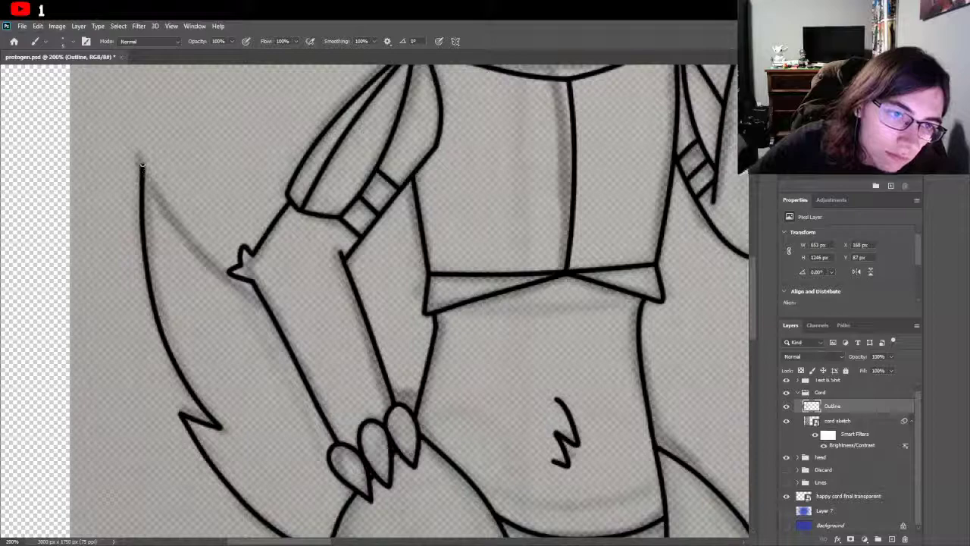
{"action": "mouse_move", "coordinate": [143, 166]}
{"action": "left_mouse_down"}
{"action": "mouse_move", "coordinate": [183, 233]}
{"action": "mouse_move", "coordinate": [277, 325]}
{"action": "left_mouse_up"}
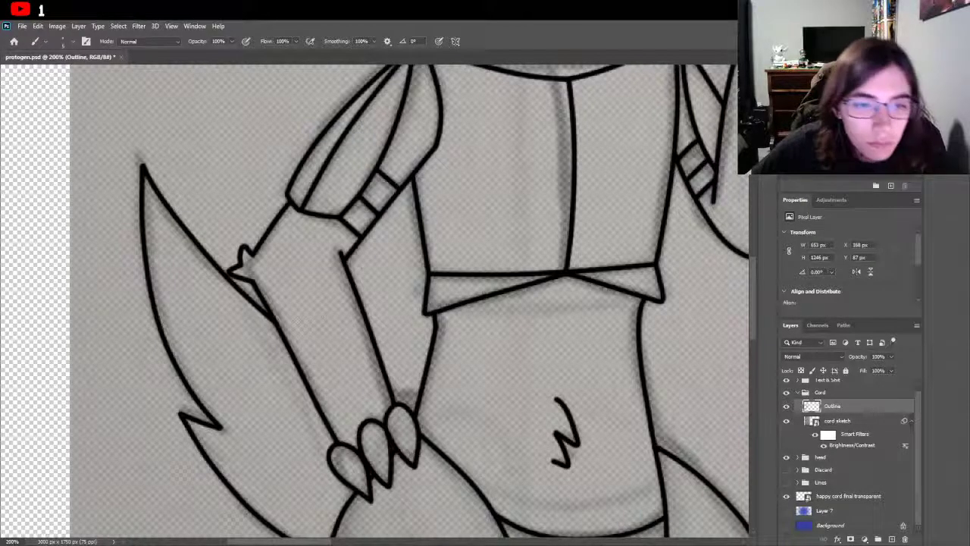
Step: Check the outline on its own by hiding the cord sketch layer, and show the sketch again
{"action": "scroll", "coordinate": [323, 317], "scroll_direction": "down", "scroll_amount": 2}
{"action": "scroll", "coordinate": [323, 316], "scroll_direction": "down", "scroll_amount": 1}
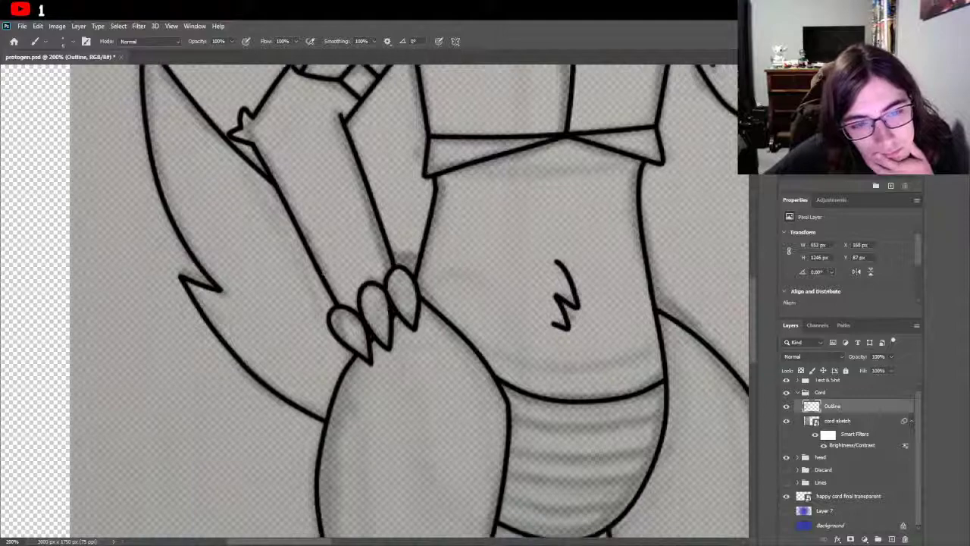
{"action": "scroll", "coordinate": [330, 360], "scroll_direction": "up", "scroll_amount": 1}
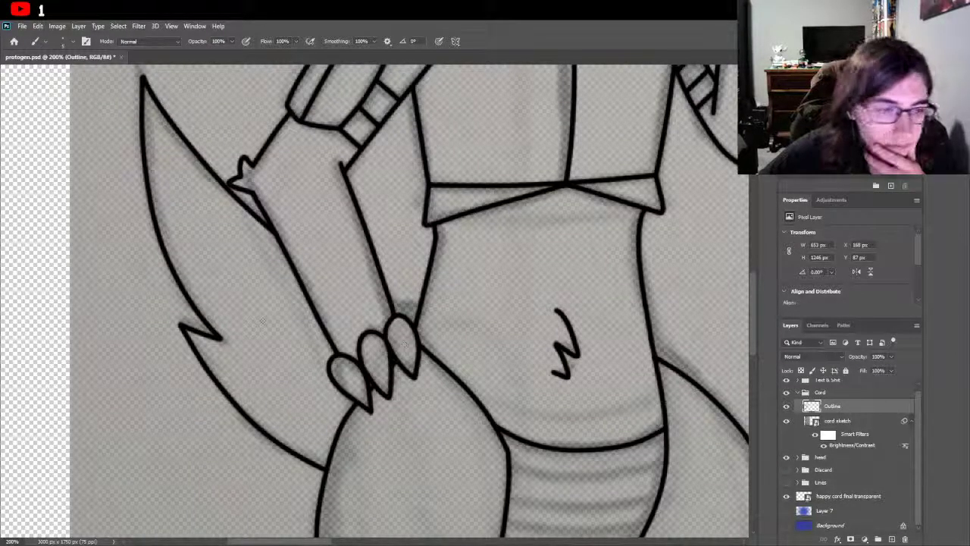
{"action": "key", "text": "z"}
{"action": "left_click", "coordinate": [322, 304], "text": "alt"}
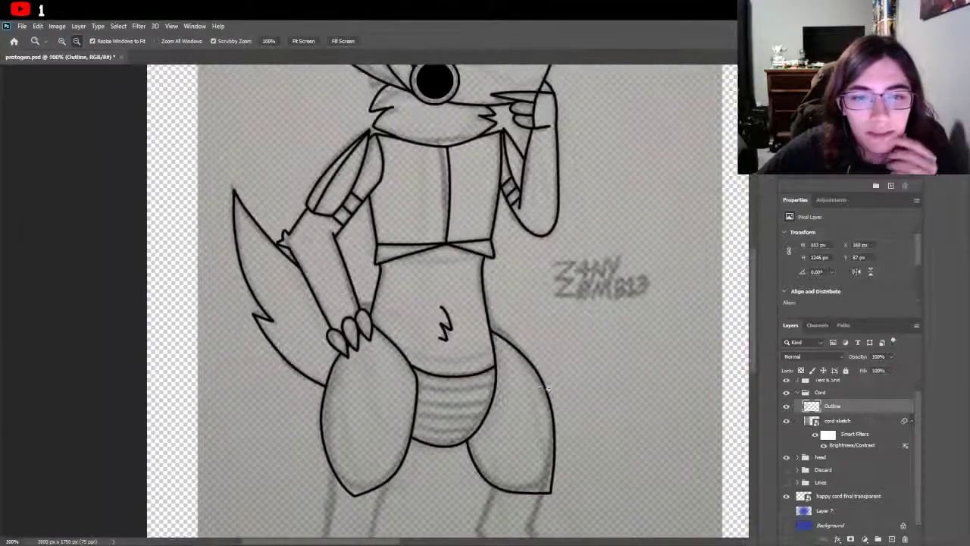
{"action": "left_click", "coordinate": [786, 421]}
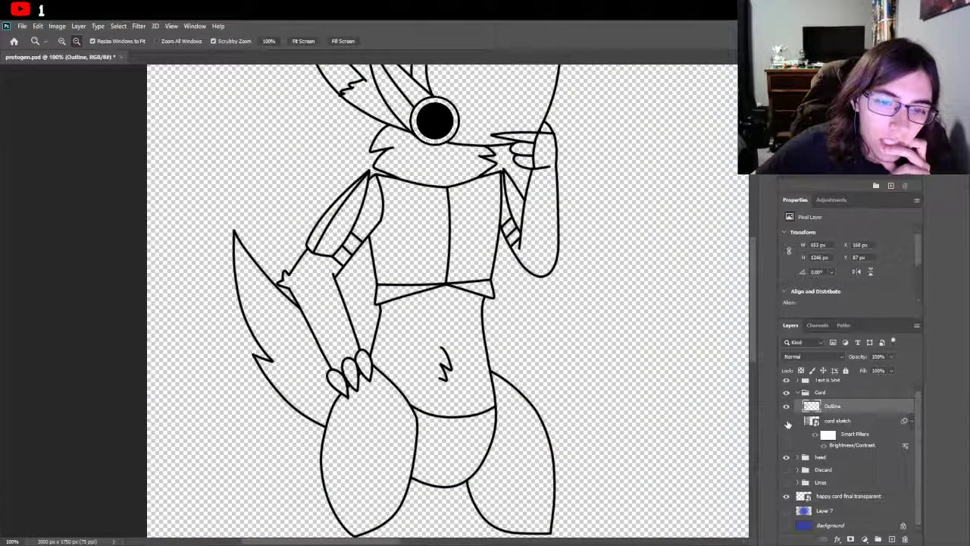
{"action": "left_click", "coordinate": [786, 421]}
Step: Inspect the hand gripping the thigh up close, checking the claws and the lines that meet them
{"action": "left_click", "coordinate": [62, 41]}
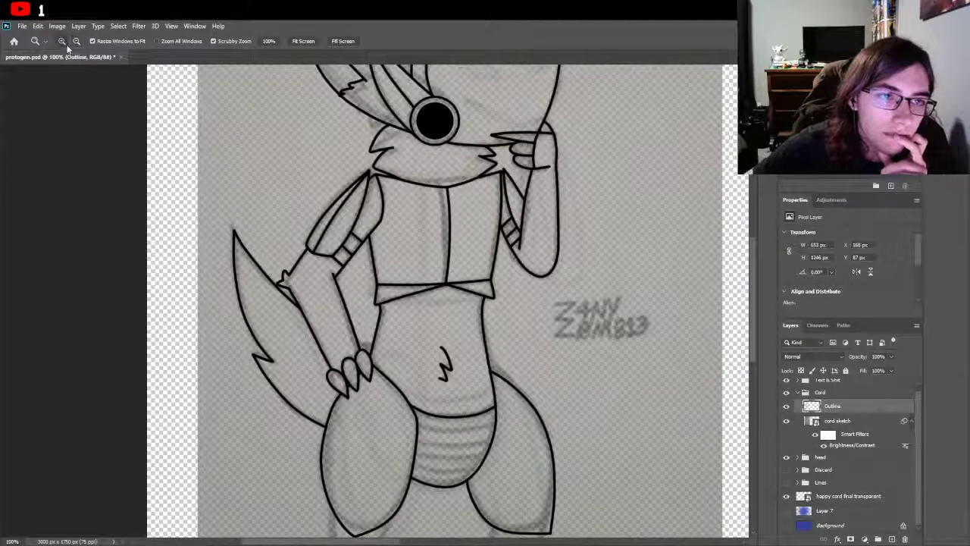
{"action": "left_click", "coordinate": [361, 382]}
{"action": "left_click", "coordinate": [335, 361]}
{"action": "left_click", "coordinate": [336, 361]}
{"action": "key", "text": "b"}
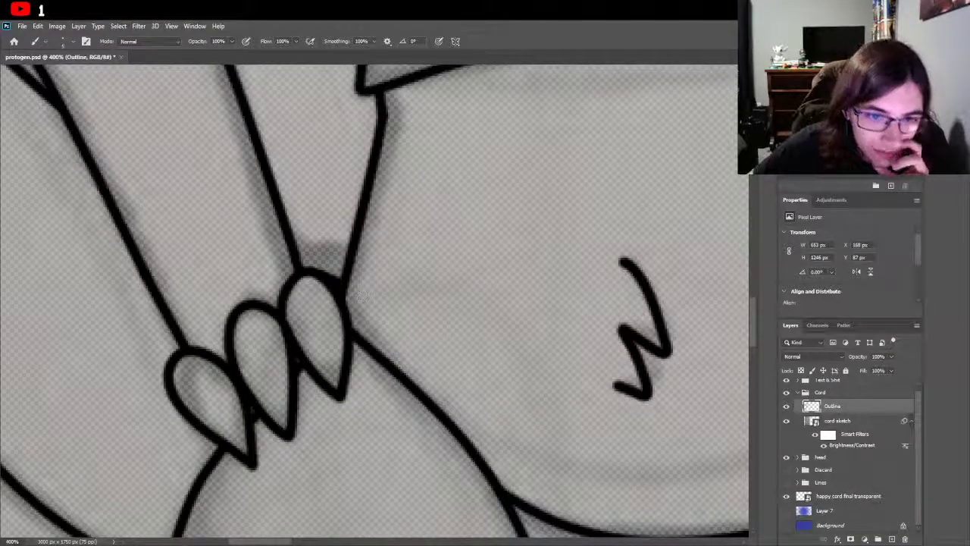
{"action": "scroll", "coordinate": [259, 294], "scroll_direction": "down", "scroll_amount": 2}
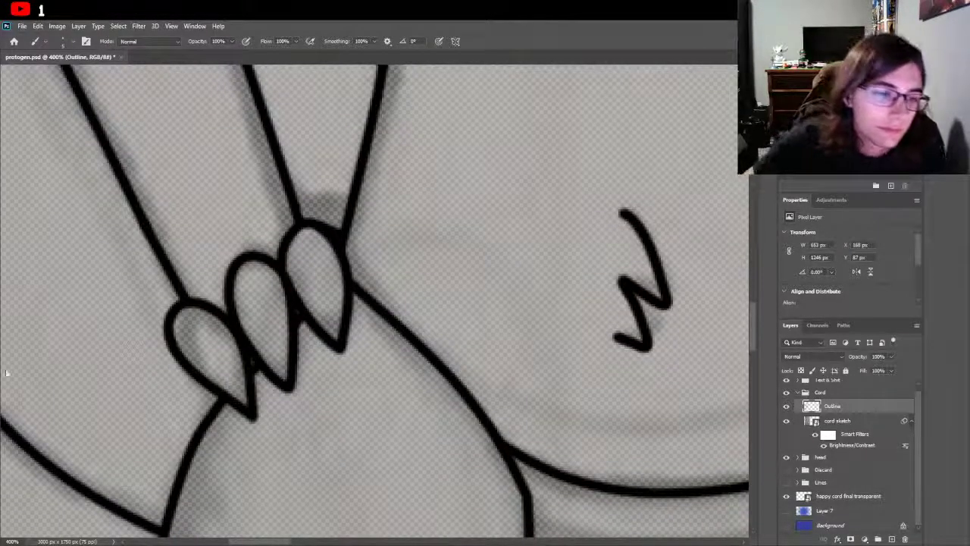
{"action": "key", "text": "z"}
{"action": "left_click", "coordinate": [76, 41]}
{"action": "left_click", "coordinate": [391, 324]}
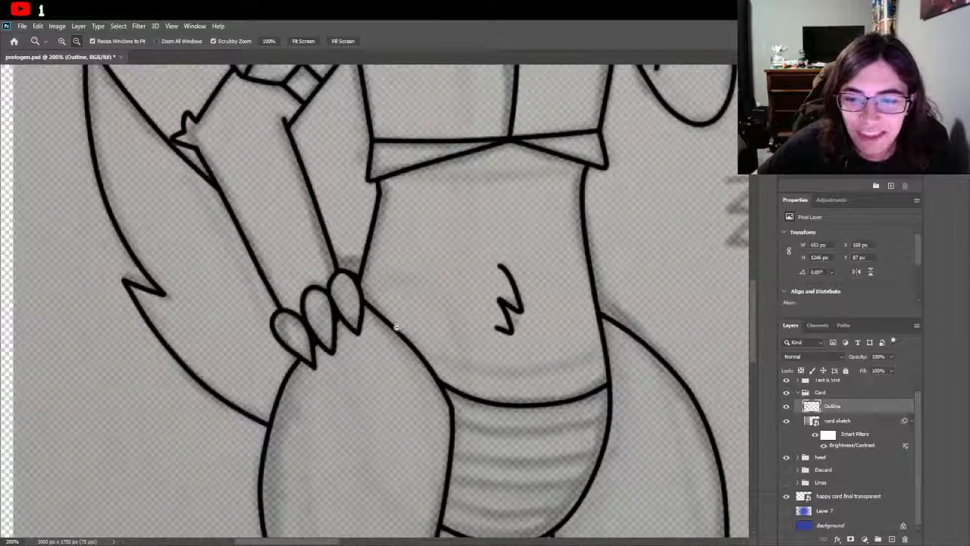
Step: Review the whole figure from the head to the feet at 100% to compare the inked outline with the sketch
{"action": "left_click", "coordinate": [283, 306]}
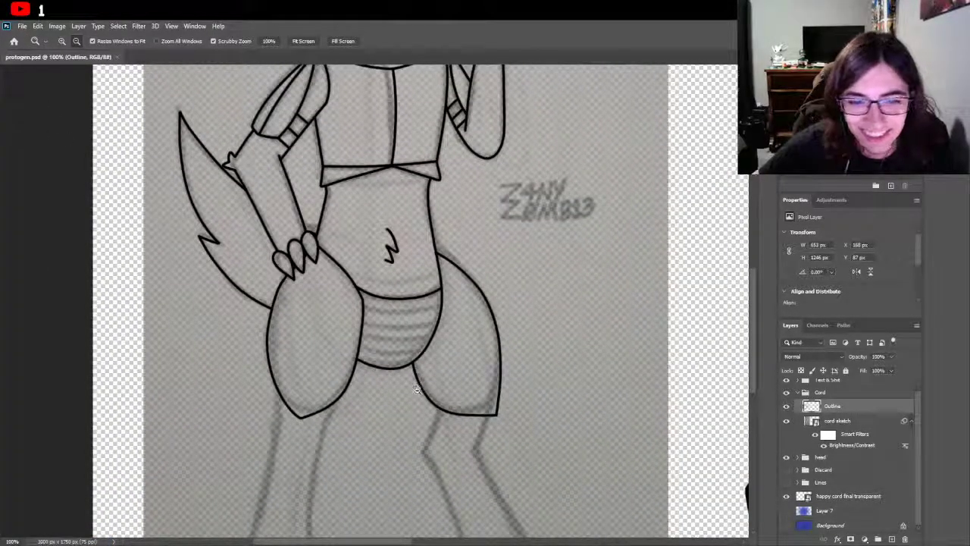
{"action": "scroll", "coordinate": [418, 394], "scroll_direction": "down", "scroll_amount": 2}
{"action": "scroll", "coordinate": [419, 395], "scroll_direction": "down", "scroll_amount": 2}
{"action": "scroll", "coordinate": [419, 395], "scroll_direction": "up", "scroll_amount": 8}
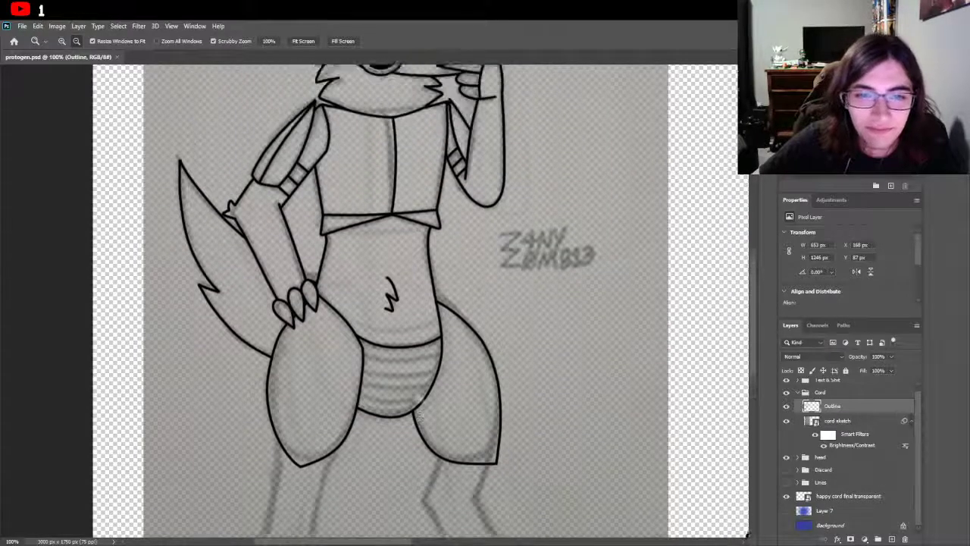
{"action": "scroll", "coordinate": [421, 397], "scroll_direction": "up", "scroll_amount": 2}
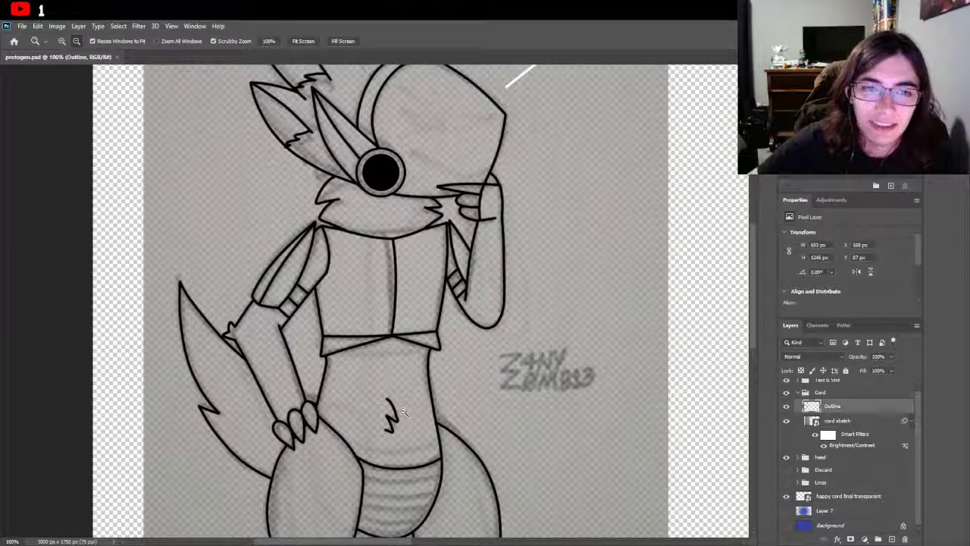
{"action": "scroll", "coordinate": [391, 371], "scroll_direction": "up", "scroll_amount": 2}
{"action": "scroll", "coordinate": [392, 370], "scroll_direction": "down", "scroll_amount": 6}
{"action": "scroll", "coordinate": [392, 370], "scroll_direction": "down", "scroll_amount": 5}
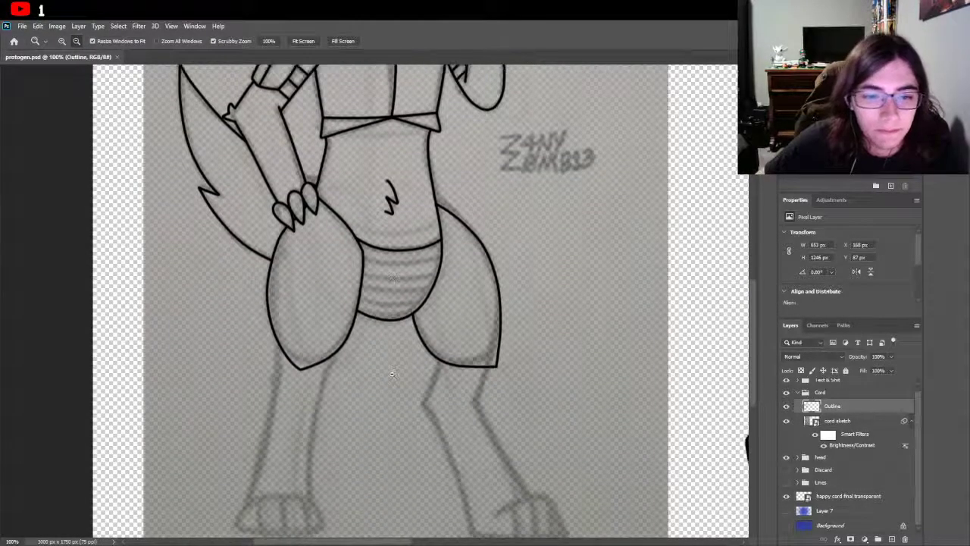
Step: Try to ink the outer line of the lower leg under the gripped thigh, from the thigh down to the foot
{"action": "left_click", "coordinate": [63, 41]}
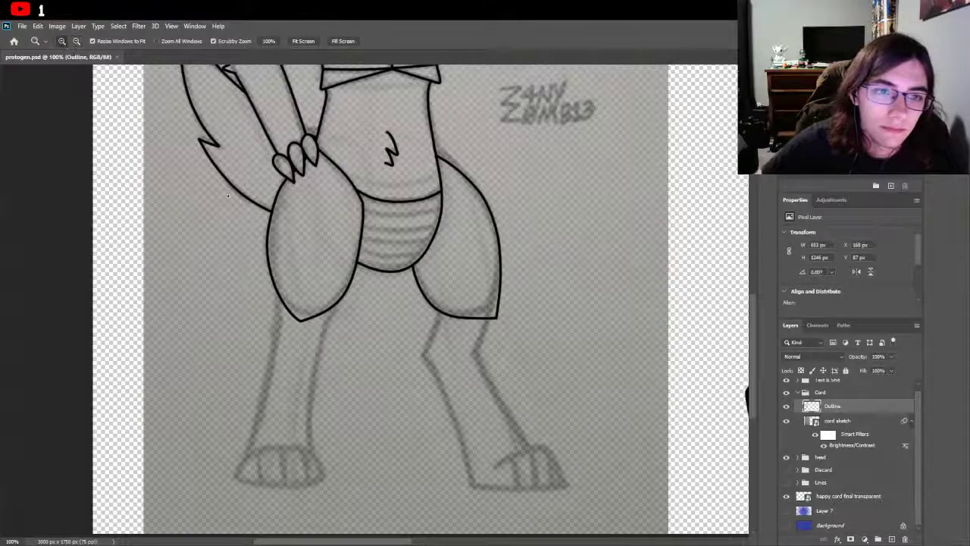
{"action": "left_click_drag", "start_coordinate": [324, 317], "coordinate": [485, 307]}
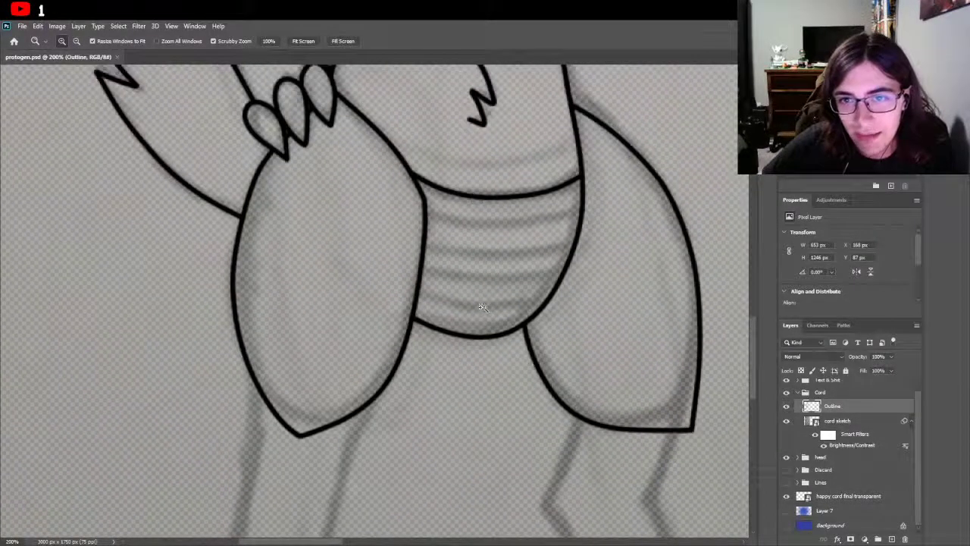
{"action": "scroll", "coordinate": [392, 307], "scroll_direction": "down", "scroll_amount": 5}
{"action": "scroll", "coordinate": [370, 300], "scroll_direction": "down", "scroll_amount": 1}
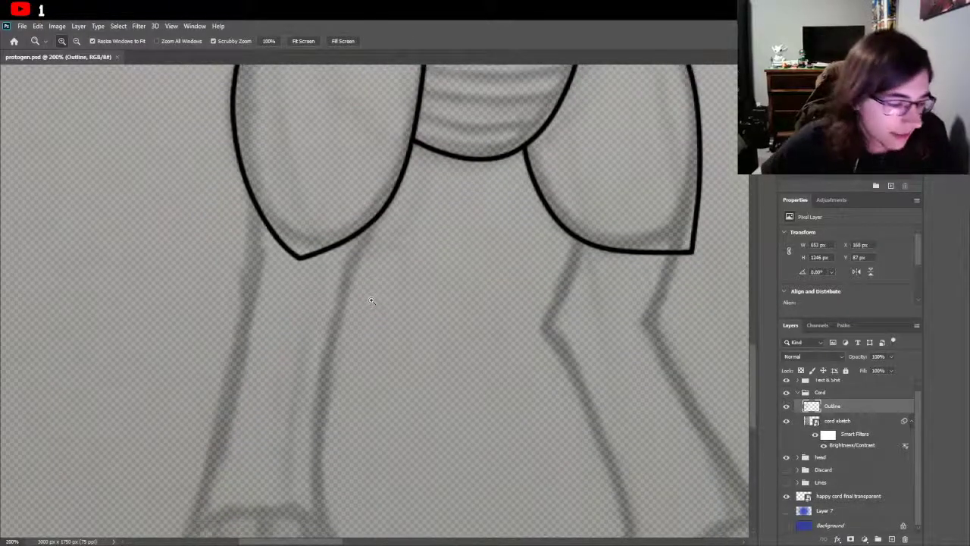
{"action": "scroll", "coordinate": [349, 301], "scroll_direction": "down", "scroll_amount": 2}
{"action": "scroll", "coordinate": [342, 301], "scroll_direction": "down", "scroll_amount": 1}
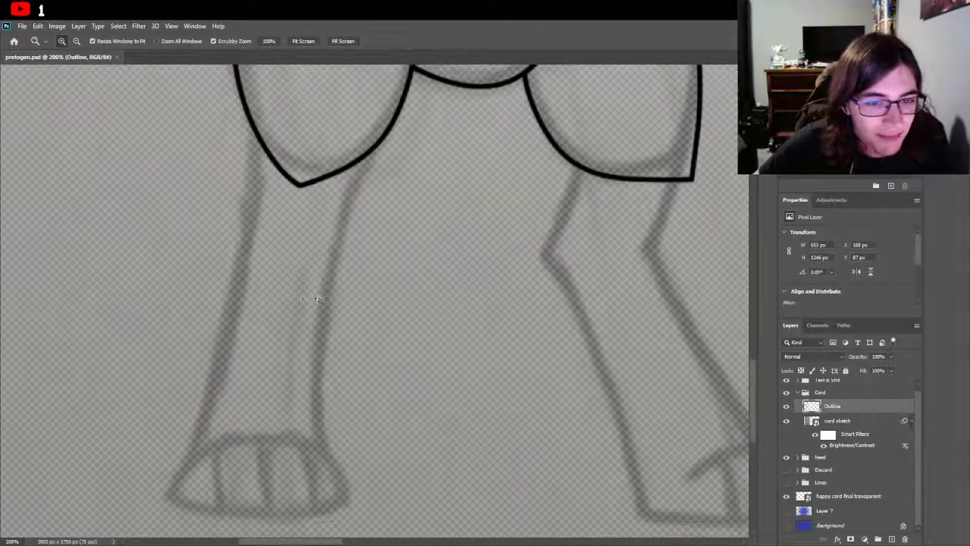
{"action": "key", "text": "b"}
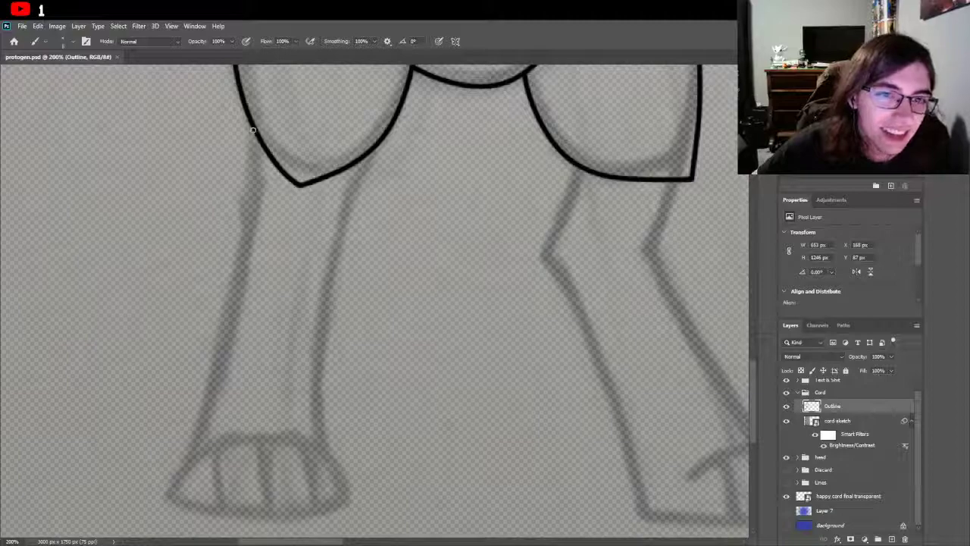
{"action": "left_click_drag", "start_coordinate": [252, 124], "coordinate": [254, 250]}
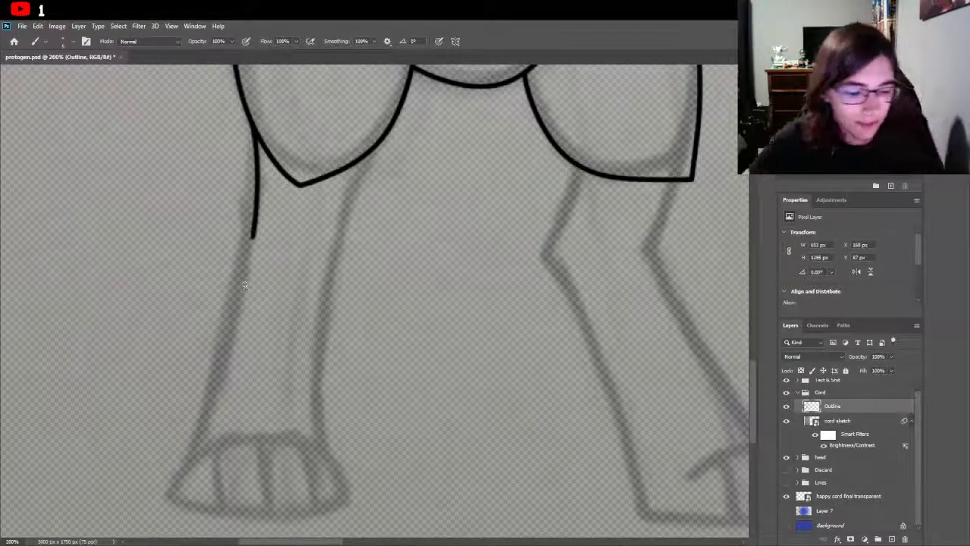
{"action": "key", "text": "ctrl+z"}
{"action": "mouse_move", "coordinate": [253, 126]}
{"action": "left_mouse_down"}
{"action": "mouse_move", "coordinate": [249, 259]}
{"action": "mouse_move", "coordinate": [205, 445]}
{"action": "left_mouse_up"}
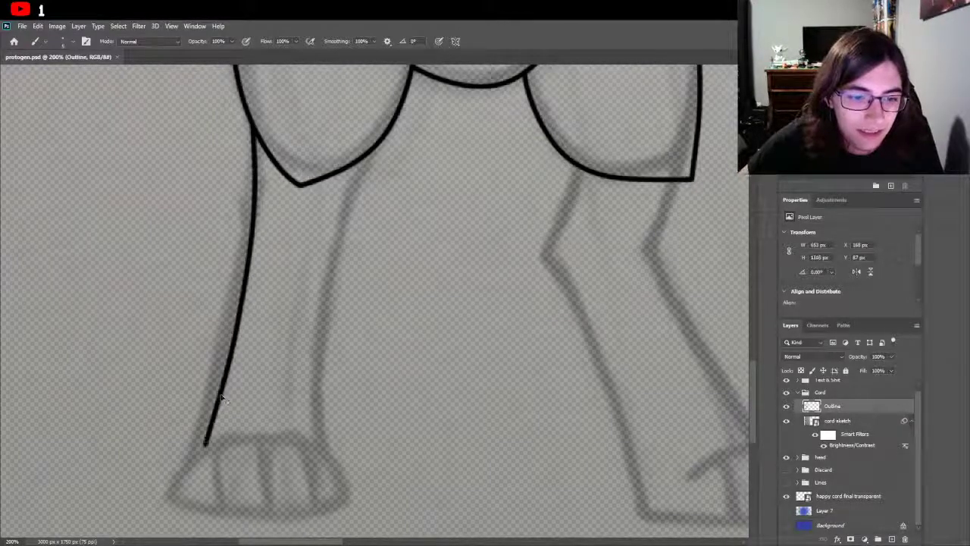
{"action": "key", "text": "ctrl+z"}
Step: Try to ink the bottom edge of the foot below the gripped thigh as one shallow curve
{"action": "mouse_move", "coordinate": [165, 496]}
{"action": "left_mouse_down"}
{"action": "mouse_move", "coordinate": [294, 522]}
{"action": "mouse_move", "coordinate": [384, 497]}
{"action": "mouse_move", "coordinate": [355, 500]}
{"action": "left_mouse_up"}
{"action": "key", "text": "ctrl+z"}
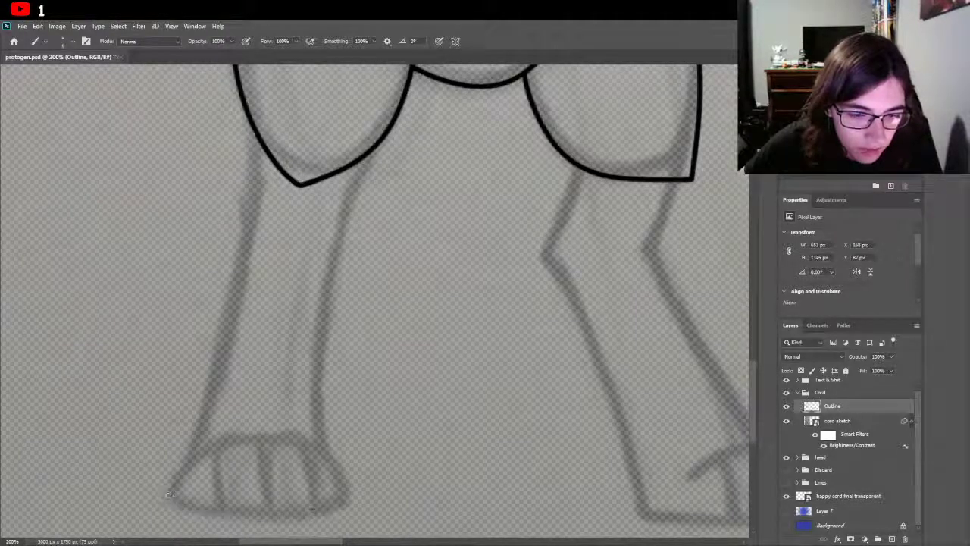
{"action": "mouse_move", "coordinate": [166, 496]}
{"action": "left_mouse_down"}
{"action": "mouse_move", "coordinate": [285, 516]}
{"action": "mouse_move", "coordinate": [323, 501]}
{"action": "left_mouse_up"}
{"action": "key", "text": "ctrl+z"}
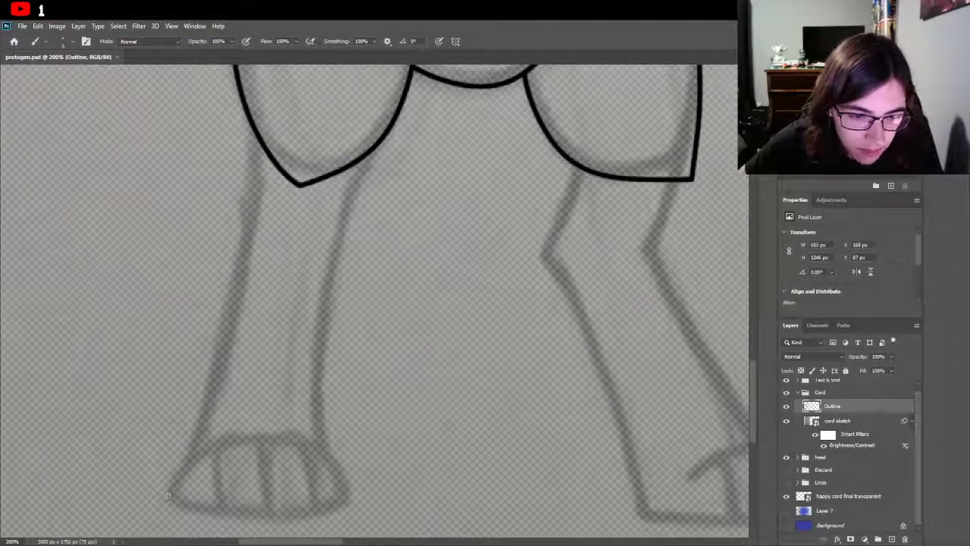
{"action": "mouse_move", "coordinate": [167, 495]}
{"action": "left_mouse_down"}
{"action": "mouse_move", "coordinate": [222, 518]}
{"action": "mouse_move", "coordinate": [209, 510]}
{"action": "mouse_move", "coordinate": [296, 516]}
{"action": "mouse_move", "coordinate": [339, 498]}
{"action": "left_mouse_up"}
{"action": "key", "text": "ctrl+z"}
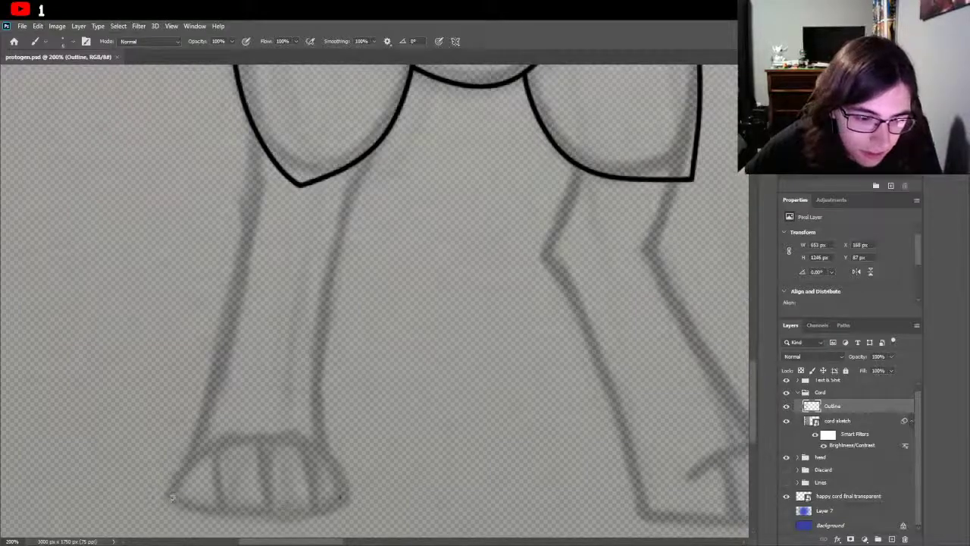
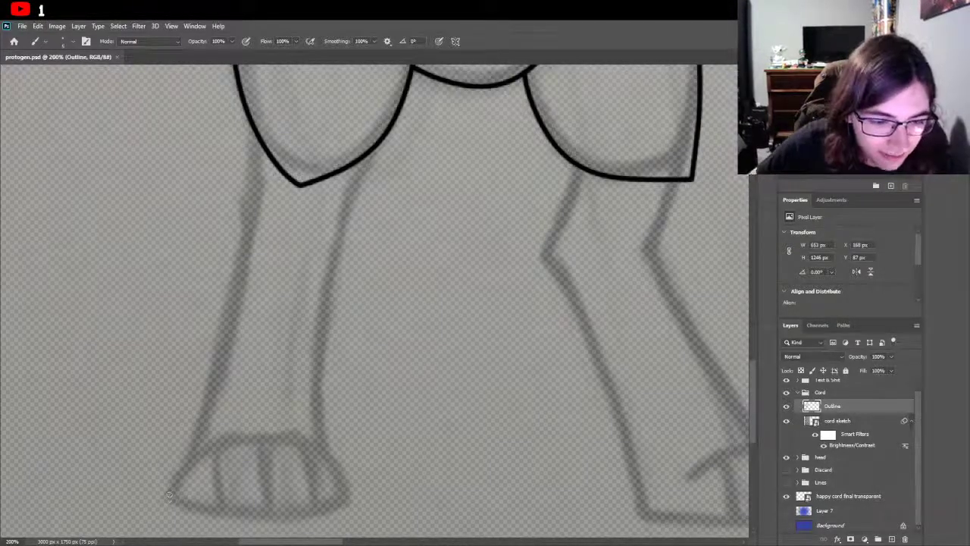
Step: Ink the foot below the gripped thigh as a shallow bottom curve and an arched top that meet in pointed ends
{"action": "mouse_move", "coordinate": [169, 495]}
{"action": "left_mouse_down"}
{"action": "mouse_move", "coordinate": [237, 517]}
{"action": "mouse_move", "coordinate": [306, 507]}
{"action": "left_mouse_up"}
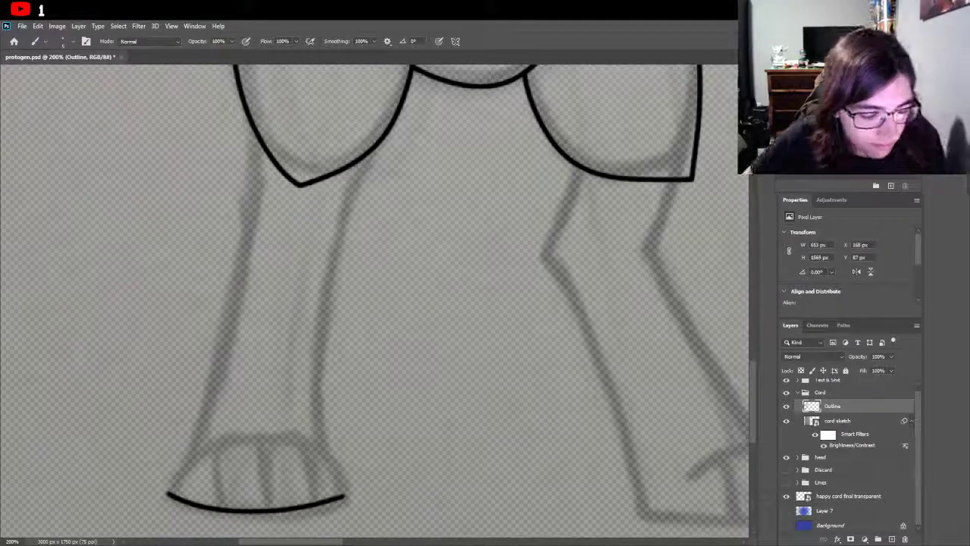
{"action": "key", "text": "ctrl+z"}
{"action": "mouse_move", "coordinate": [171, 494]}
{"action": "left_mouse_down"}
{"action": "mouse_move", "coordinate": [277, 518]}
{"action": "mouse_move", "coordinate": [373, 491]}
{"action": "mouse_move", "coordinate": [263, 518]}
{"action": "mouse_move", "coordinate": [206, 517]}
{"action": "mouse_move", "coordinate": [230, 512]}
{"action": "mouse_move", "coordinate": [169, 496]}
{"action": "mouse_move", "coordinate": [209, 447]}
{"action": "mouse_move", "coordinate": [172, 488]}
{"action": "mouse_move", "coordinate": [197, 452]}
{"action": "mouse_move", "coordinate": [184, 474]}
{"action": "mouse_move", "coordinate": [225, 445]}
{"action": "mouse_move", "coordinate": [311, 430]}
{"action": "mouse_move", "coordinate": [348, 493]}
{"action": "left_mouse_up"}
{"action": "key", "text": "ctrl+z"}
{"action": "key", "text": "ctrl+z"}
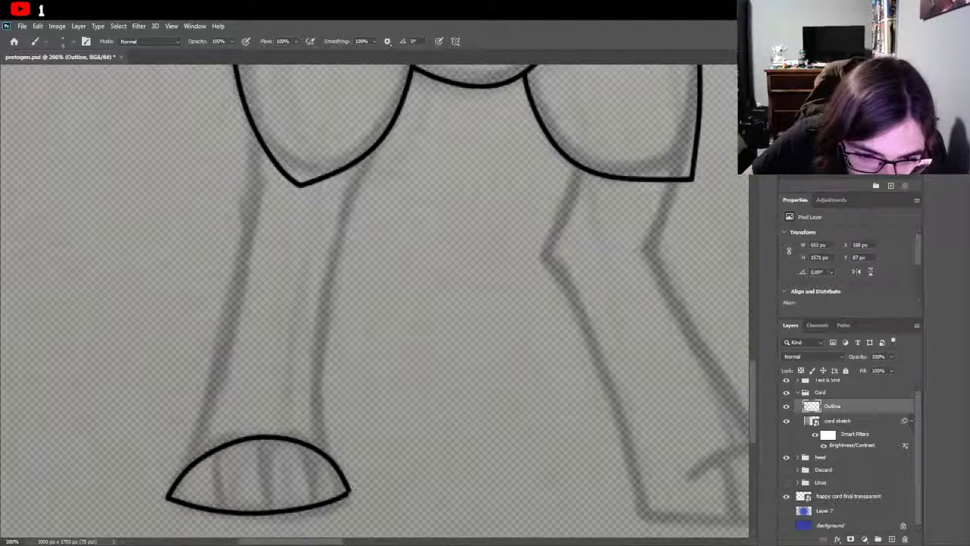
{"action": "left_click_drag", "start_coordinate": [348, 491], "coordinate": [346, 502]}
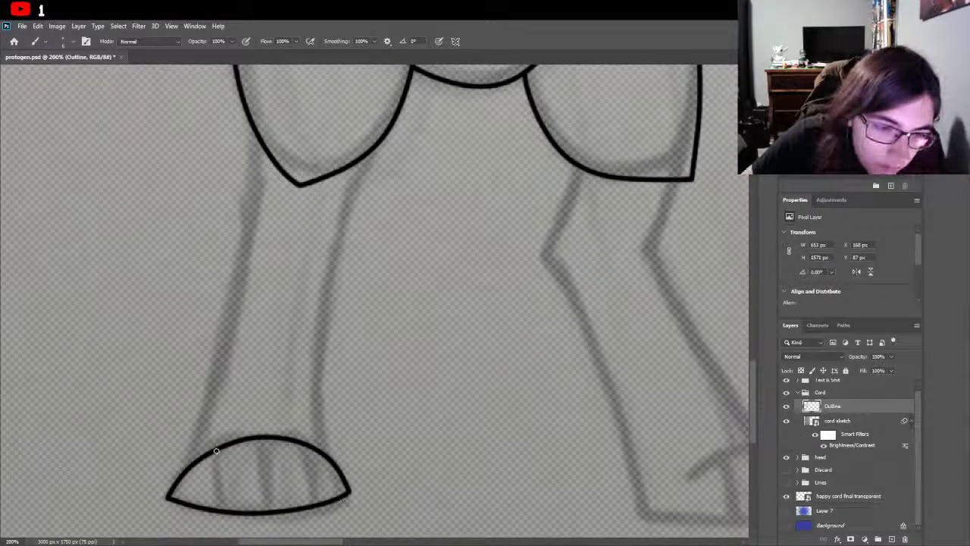
Step: Divide the foot into four toes with three near-vertical lines from the arched top to the bottom edge
{"action": "left_click_drag", "start_coordinate": [216, 451], "coordinate": [219, 507]}
{"action": "left_click_drag", "start_coordinate": [264, 438], "coordinate": [268, 511]}
{"action": "left_click_drag", "start_coordinate": [310, 447], "coordinate": [315, 501]}
{"action": "key", "text": "ctrl+z"}
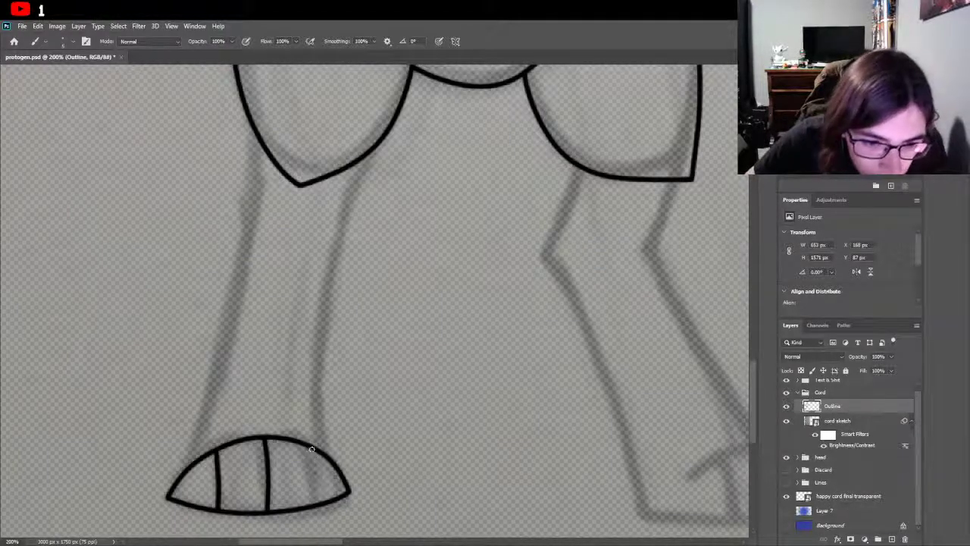
{"action": "left_click_drag", "start_coordinate": [310, 445], "coordinate": [318, 504]}
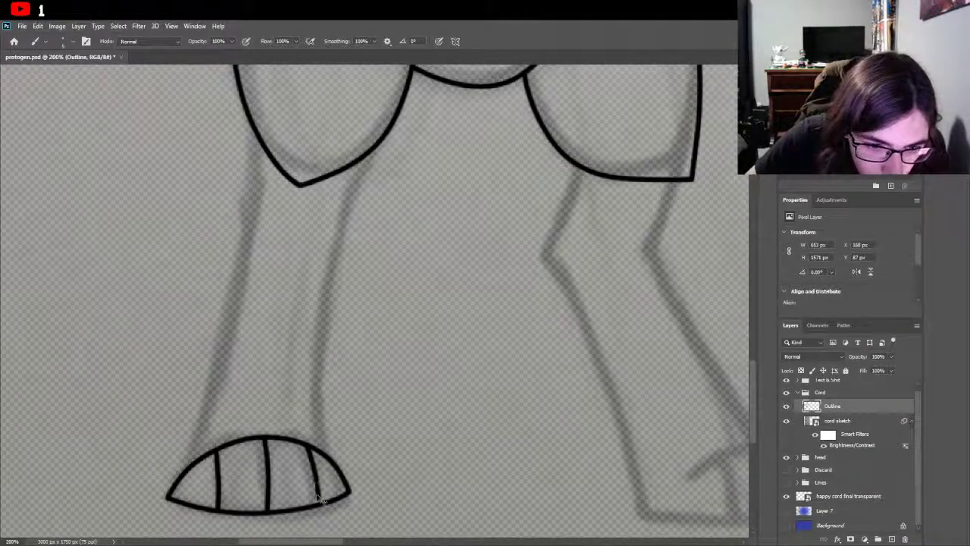
{"action": "key", "text": "ctrl+z"}
{"action": "left_click_drag", "start_coordinate": [303, 445], "coordinate": [315, 500]}
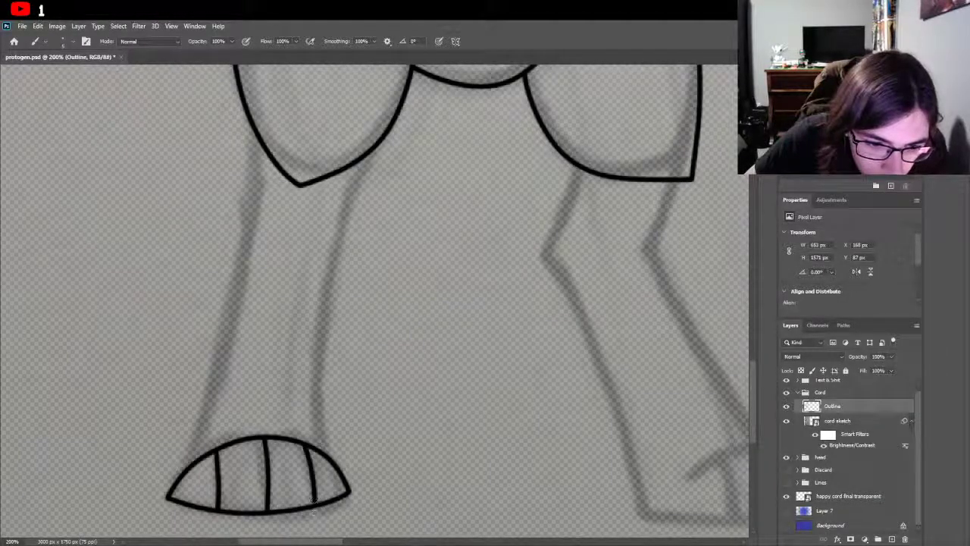
{"action": "scroll", "coordinate": [311, 508], "scroll_direction": "up", "scroll_amount": 2}
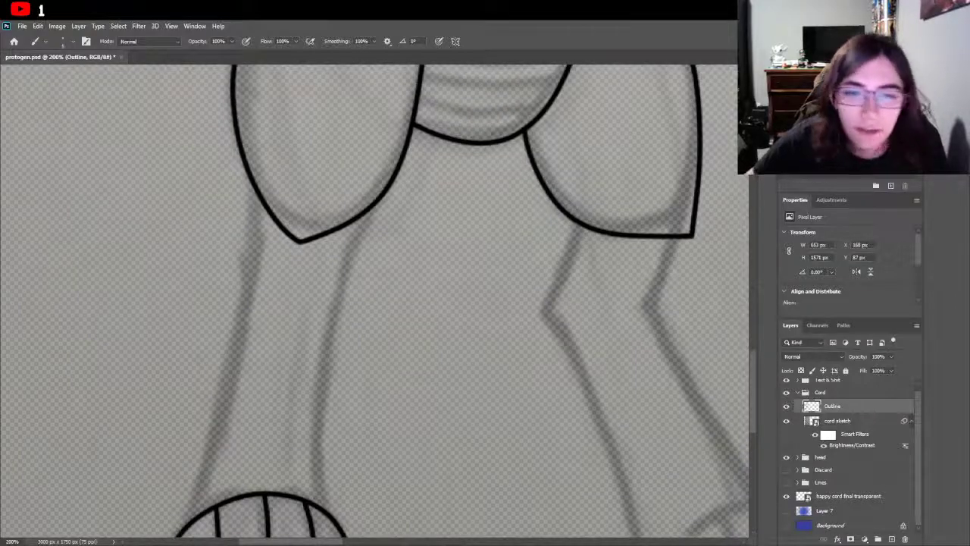
{"action": "scroll", "coordinate": [364, 303], "scroll_direction": "down", "scroll_amount": 2}
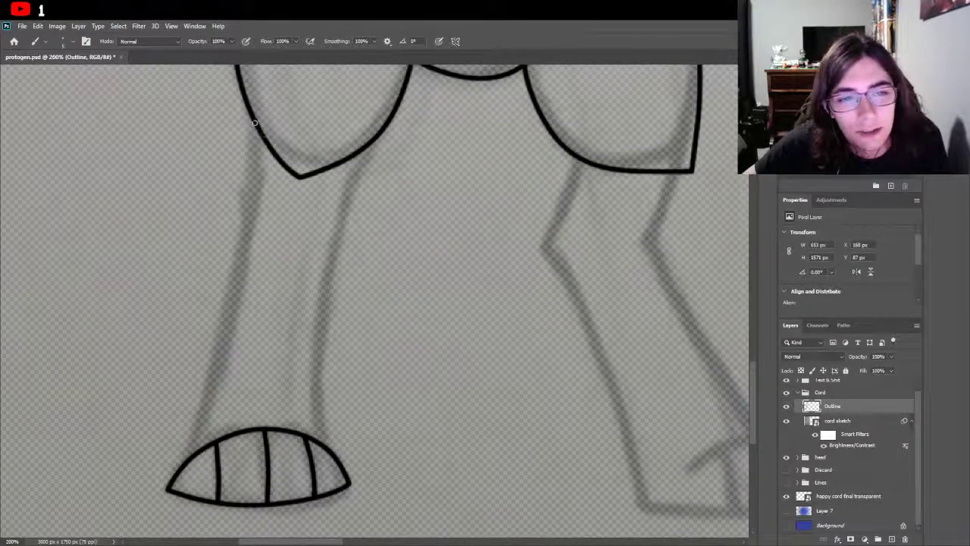
Step: Try to ink the outer line of the lower leg under the gripped thigh, curving from the thigh down to the foot
{"action": "mouse_move", "coordinate": [254, 119]}
{"action": "left_mouse_down"}
{"action": "mouse_move", "coordinate": [252, 224]}
{"action": "mouse_move", "coordinate": [236, 299]}
{"action": "left_mouse_up"}
{"action": "key", "text": "ctrl+z"}
{"action": "left_click_drag", "start_coordinate": [254, 121], "coordinate": [239, 258]}
{"action": "key", "text": "ctrl+z"}
{"action": "mouse_move", "coordinate": [254, 119]}
{"action": "left_mouse_down"}
{"action": "mouse_move", "coordinate": [247, 242]}
{"action": "mouse_move", "coordinate": [224, 363]}
{"action": "mouse_move", "coordinate": [207, 436]}
{"action": "mouse_move", "coordinate": [182, 467]}
{"action": "mouse_move", "coordinate": [238, 282]}
{"action": "mouse_move", "coordinate": [256, 82]}
{"action": "left_mouse_up"}
{"action": "key", "text": "ctrl+z"}
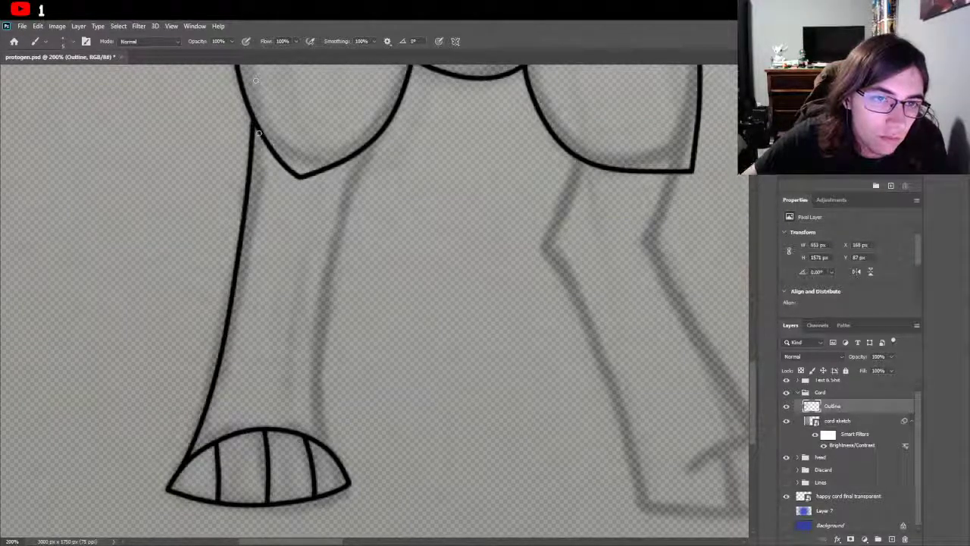
Step: Try to ink the inner line of the lower leg under the gripped thigh, from the foot up to the thigh's edge
{"action": "mouse_move", "coordinate": [338, 469]}
{"action": "left_mouse_down"}
{"action": "mouse_move", "coordinate": [316, 334]}
{"action": "mouse_move", "coordinate": [326, 206]}
{"action": "left_mouse_up"}
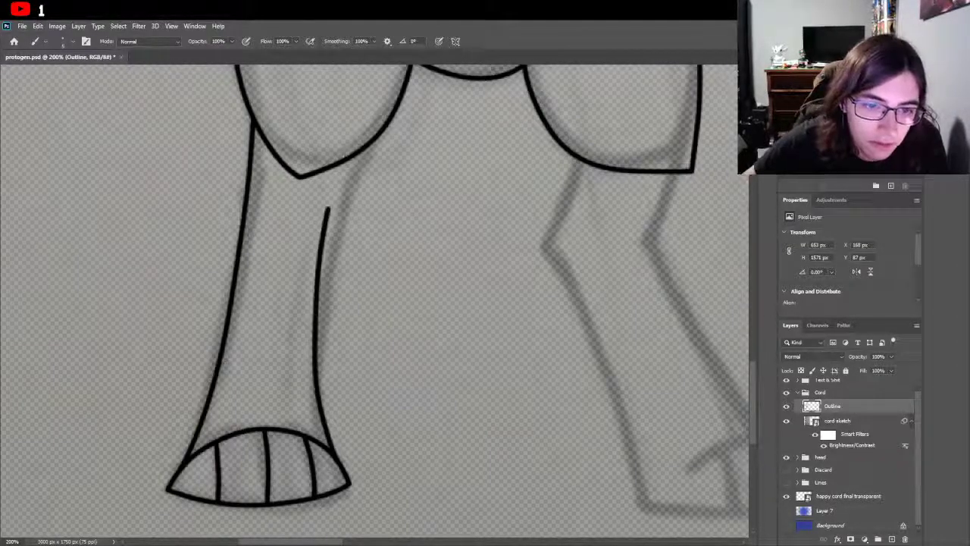
{"action": "key", "text": "ctrl+z"}
{"action": "mouse_move", "coordinate": [340, 463]}
{"action": "left_mouse_down"}
{"action": "mouse_move", "coordinate": [322, 333]}
{"action": "mouse_move", "coordinate": [347, 182]}
{"action": "mouse_move", "coordinate": [381, 93]}
{"action": "left_mouse_up"}
{"action": "key", "text": "ctrl+z"}
{"action": "left_click_drag", "start_coordinate": [376, 139], "coordinate": [350, 182]}
{"action": "key", "text": "ctrl+z"}
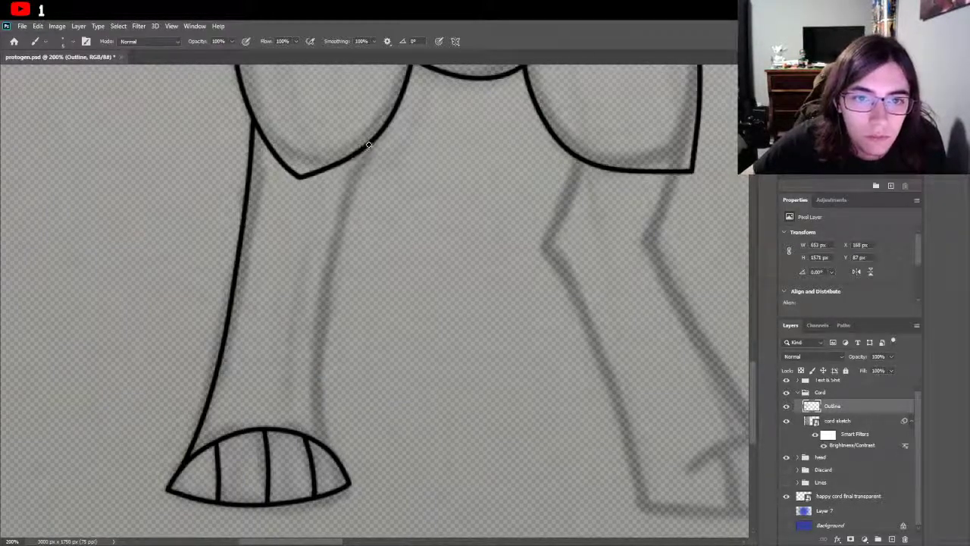
{"action": "left_click_drag", "start_coordinate": [370, 142], "coordinate": [343, 203]}
{"action": "key", "text": "ctrl+z"}
{"action": "mouse_move", "coordinate": [331, 447]}
{"action": "left_mouse_down"}
{"action": "mouse_move", "coordinate": [319, 406]}
{"action": "mouse_move", "coordinate": [321, 299]}
{"action": "mouse_move", "coordinate": [361, 154]}
{"action": "left_mouse_up"}
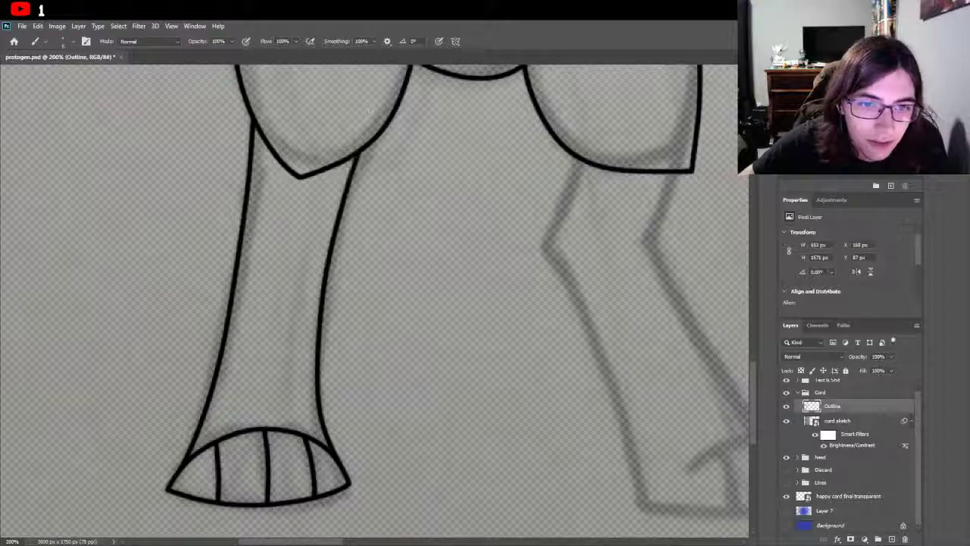
{"action": "key", "text": "ctrl+z"}
{"action": "mouse_move", "coordinate": [338, 461]}
{"action": "left_mouse_down"}
{"action": "mouse_move", "coordinate": [318, 407]}
{"action": "mouse_move", "coordinate": [322, 322]}
{"action": "mouse_move", "coordinate": [362, 175]}
{"action": "left_mouse_up"}
{"action": "left_click_drag", "start_coordinate": [389, 113], "coordinate": [396, 118]}
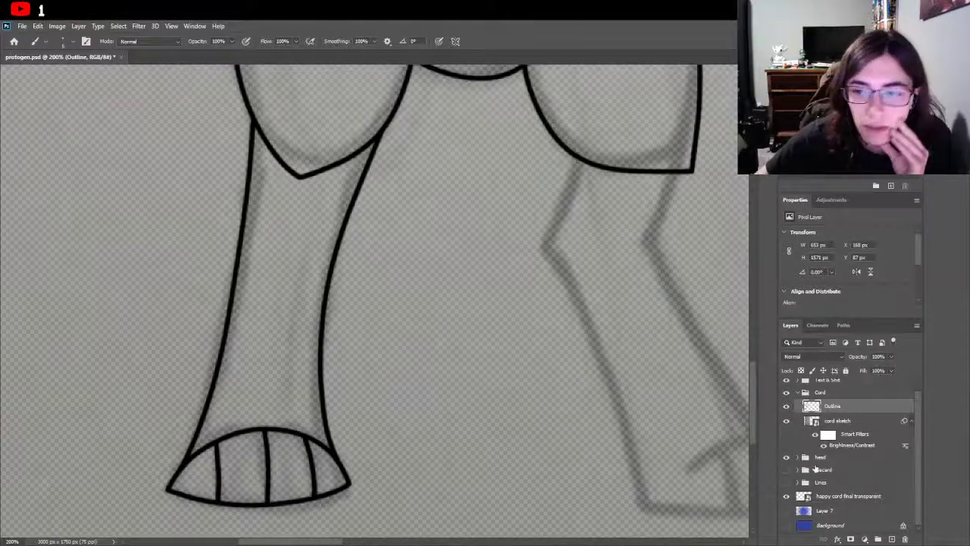
Step: Compare the whole inked figure with the pencil sketch by hiding and showing the cord sketch and Outline layers
{"action": "left_click", "coordinate": [786, 420]}
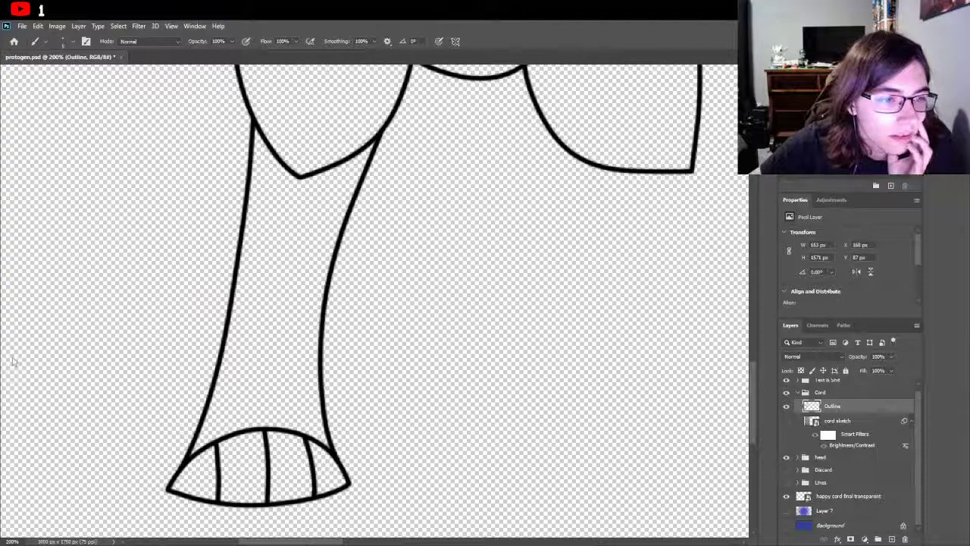
{"action": "key", "text": "z"}
{"action": "left_click", "coordinate": [493, 387], "text": "alt"}
{"action": "left_click", "coordinate": [522, 401], "text": "alt"}
{"action": "left_click", "coordinate": [508, 427], "text": "alt"}
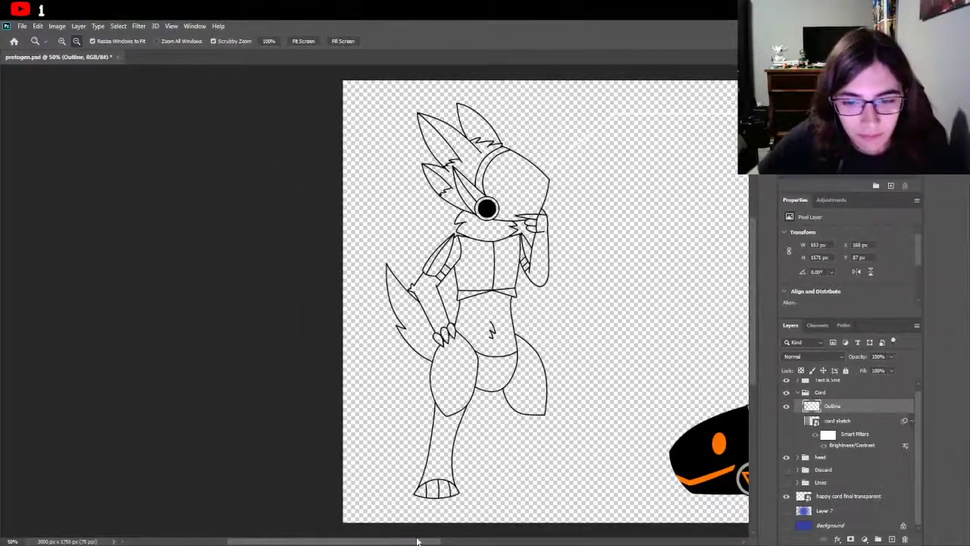
{"action": "left_click_drag", "start_coordinate": [415, 543], "coordinate": [458, 543]}
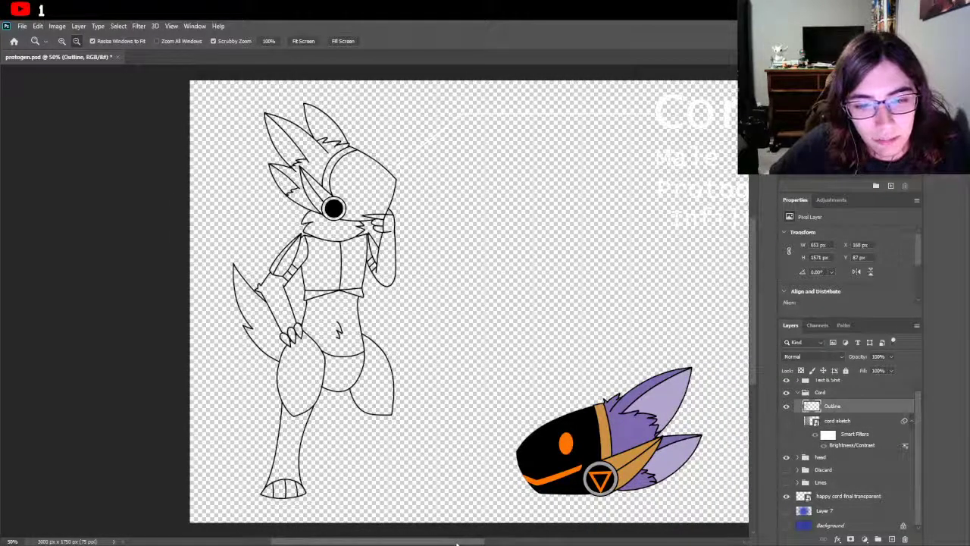
{"action": "left_click_drag", "start_coordinate": [418, 543], "coordinate": [422, 542]}
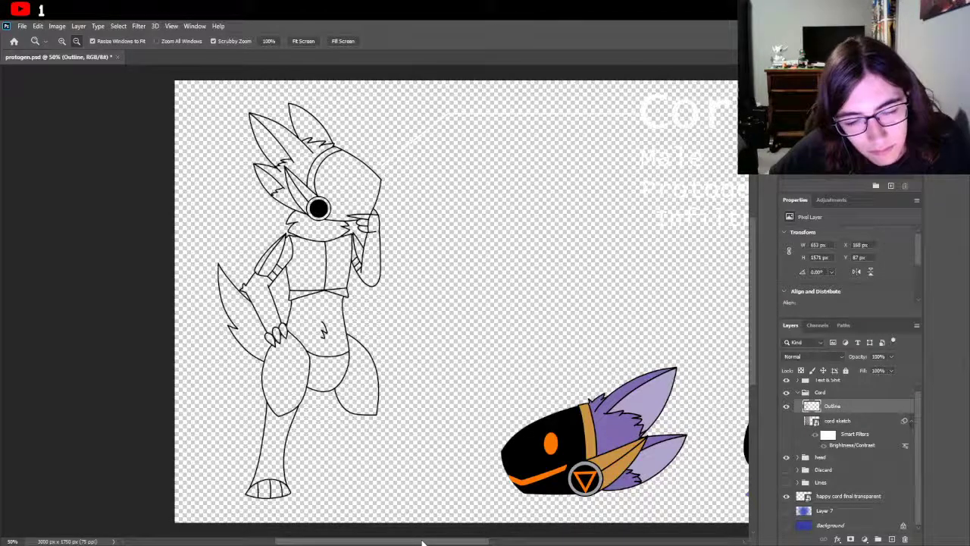
{"action": "left_click", "coordinate": [786, 420]}
{"action": "left_click", "coordinate": [786, 406]}
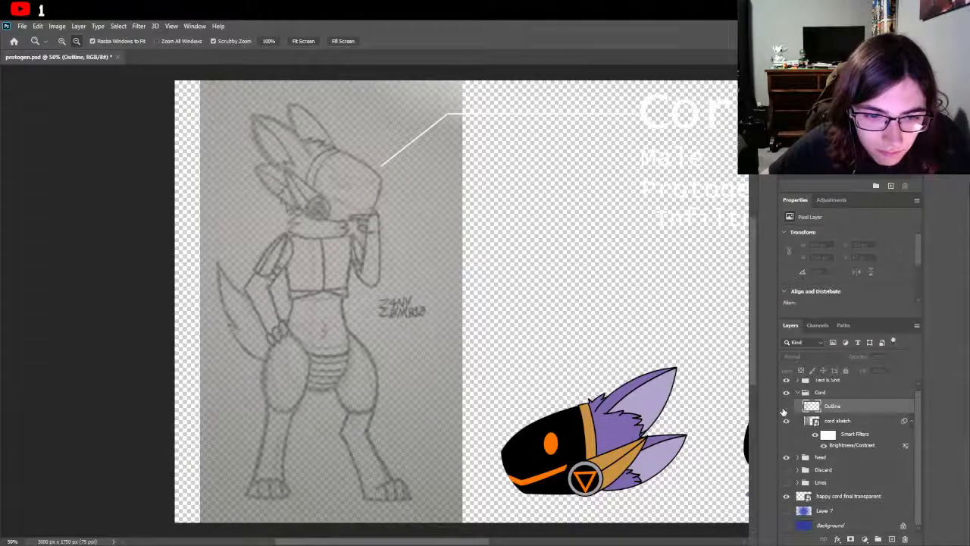
{"action": "left_click", "coordinate": [786, 406]}
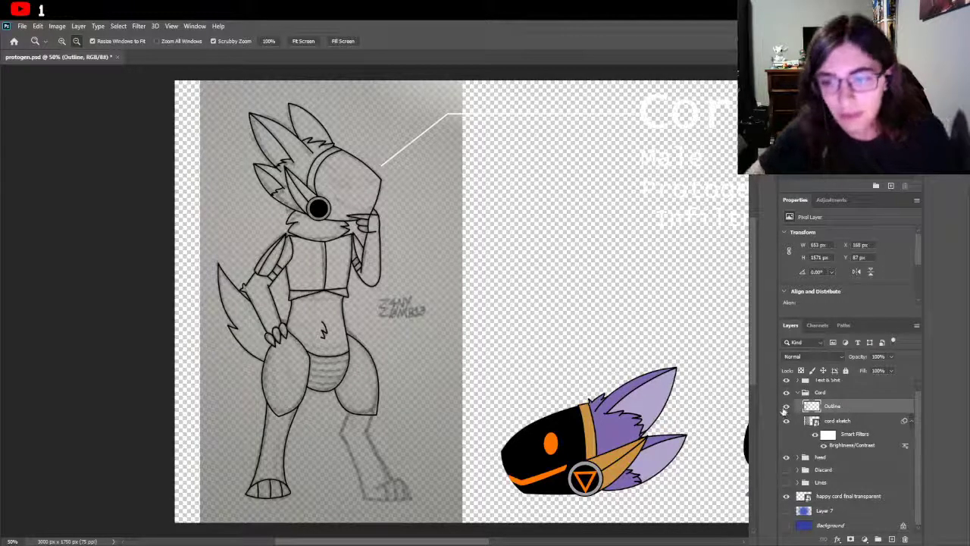
Step: Undo the side lines of the lower leg under the gripped thigh, keeping its foot and toes
{"action": "key", "text": "1"}
{"action": "key", "text": "0"}
{"action": "key", "text": "ctrl+z"}
{"action": "key", "text": "ctrl+z"}
{"action": "key", "text": "ctrl+z"}
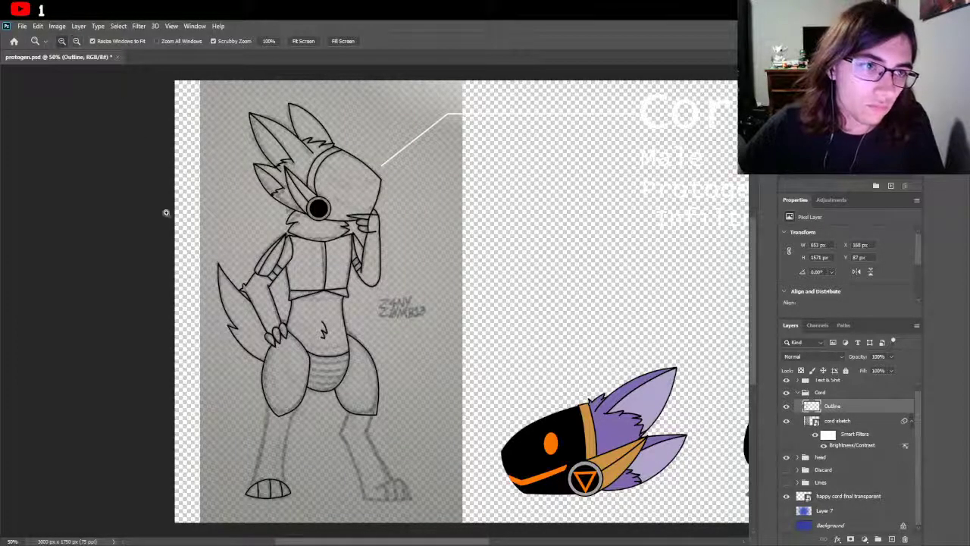
Step: Try to ink the other leg's foot, starting at the heel and over the arched top of the toes
{"action": "left_click", "coordinate": [316, 432]}
{"action": "left_click", "coordinate": [317, 432]}
{"action": "left_click", "coordinate": [330, 409]}
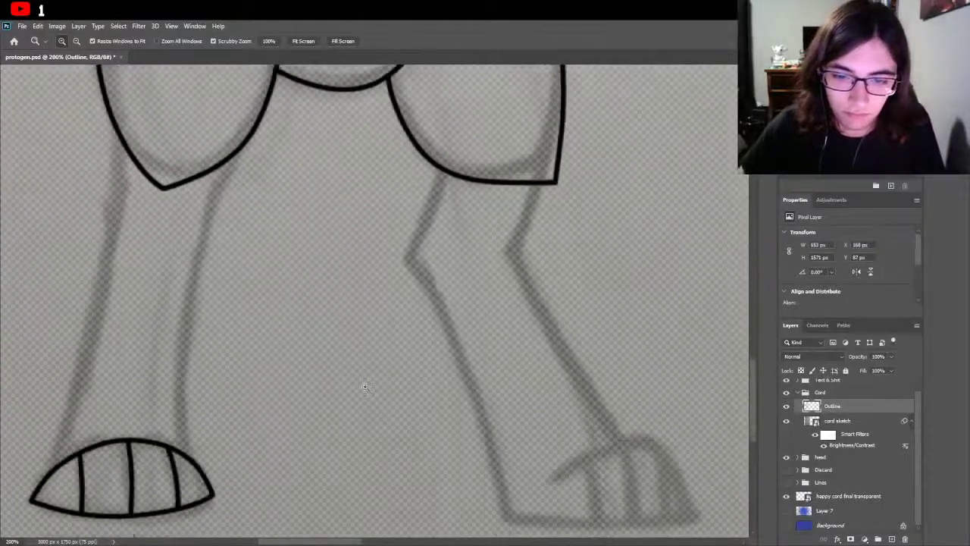
{"action": "left_click_drag", "start_coordinate": [310, 540], "coordinate": [337, 541]}
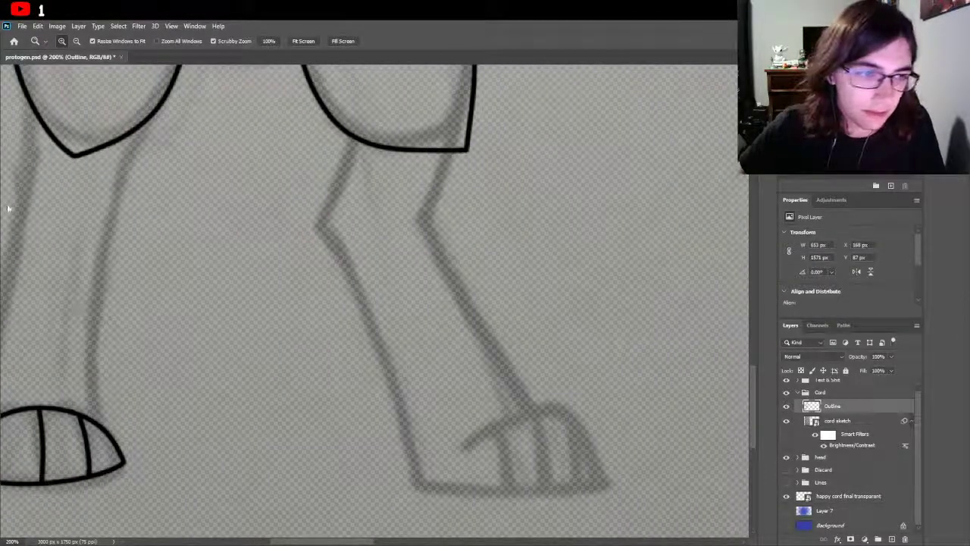
{"action": "key", "text": "b"}
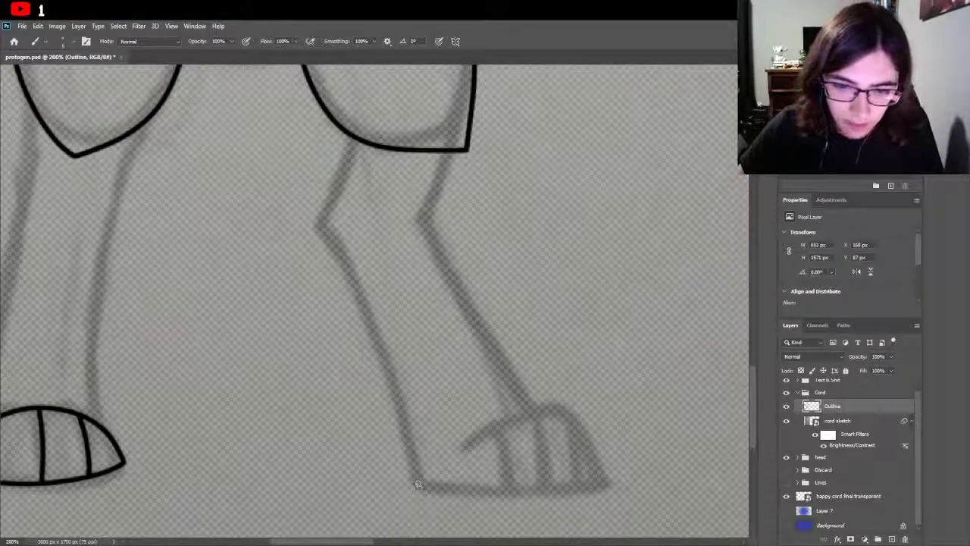
{"action": "mouse_move", "coordinate": [418, 482]}
{"action": "left_mouse_down"}
{"action": "mouse_move", "coordinate": [564, 490]}
{"action": "mouse_move", "coordinate": [549, 489]}
{"action": "mouse_move", "coordinate": [635, 478]}
{"action": "mouse_move", "coordinate": [531, 402]}
{"action": "left_mouse_up"}
{"action": "key", "text": "ctrl+z"}
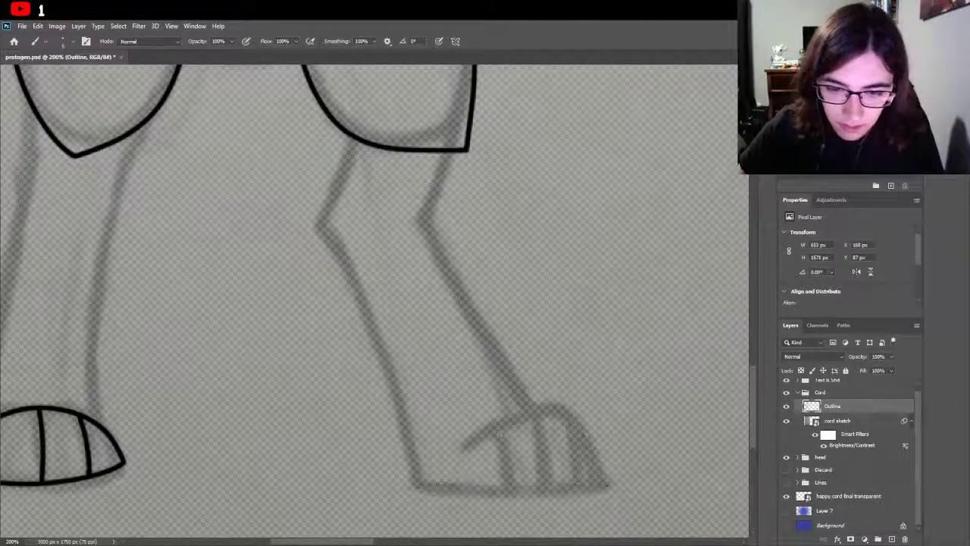
{"action": "left_click_drag", "start_coordinate": [461, 448], "coordinate": [557, 408]}
{"action": "key", "text": "ctrl+z"}
{"action": "mouse_move", "coordinate": [460, 448]}
{"action": "left_mouse_down"}
{"action": "mouse_move", "coordinate": [576, 400]}
{"action": "mouse_move", "coordinate": [577, 425]}
{"action": "left_mouse_up"}
{"action": "key", "text": "ctrl+z"}
{"action": "mouse_move", "coordinate": [461, 448]}
{"action": "left_mouse_down"}
{"action": "mouse_move", "coordinate": [526, 418]}
{"action": "mouse_move", "coordinate": [557, 418]}
{"action": "mouse_move", "coordinate": [596, 454]}
{"action": "left_mouse_up"}
{"action": "key", "text": "ctrl+z"}
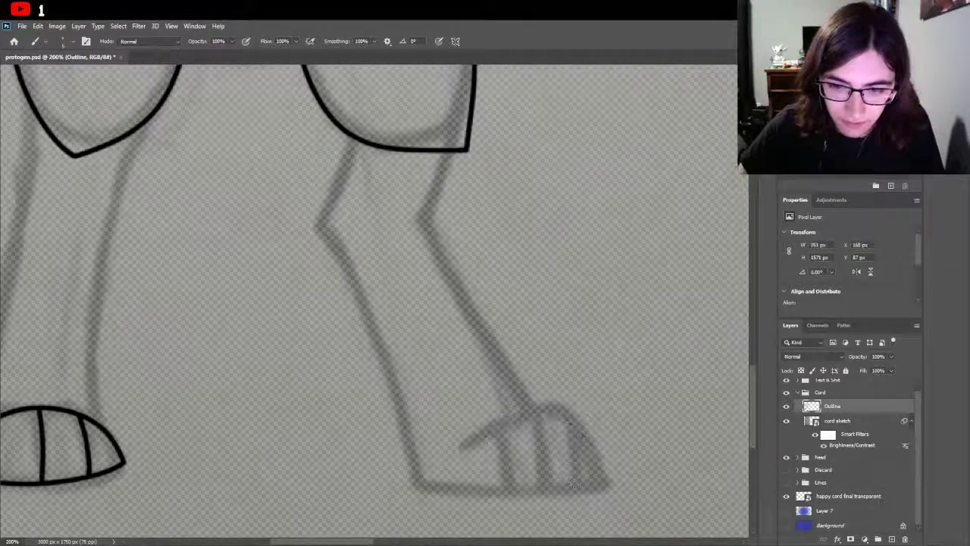
Step: Ink the other foot's arched top down to the toe tip and a shallow curved bottom edge back to the heel
{"action": "mouse_move", "coordinate": [458, 450]}
{"action": "left_mouse_down"}
{"action": "mouse_move", "coordinate": [544, 406]}
{"action": "mouse_move", "coordinate": [580, 416]}
{"action": "mouse_move", "coordinate": [604, 469]}
{"action": "left_mouse_up"}
{"action": "key", "text": "ctrl+z"}
{"action": "left_click_drag", "start_coordinate": [459, 450], "coordinate": [536, 416]}
{"action": "key", "text": "ctrl+z"}
{"action": "mouse_move", "coordinate": [461, 452]}
{"action": "left_mouse_down"}
{"action": "mouse_move", "coordinate": [523, 413]}
{"action": "mouse_move", "coordinate": [580, 436]}
{"action": "left_mouse_up"}
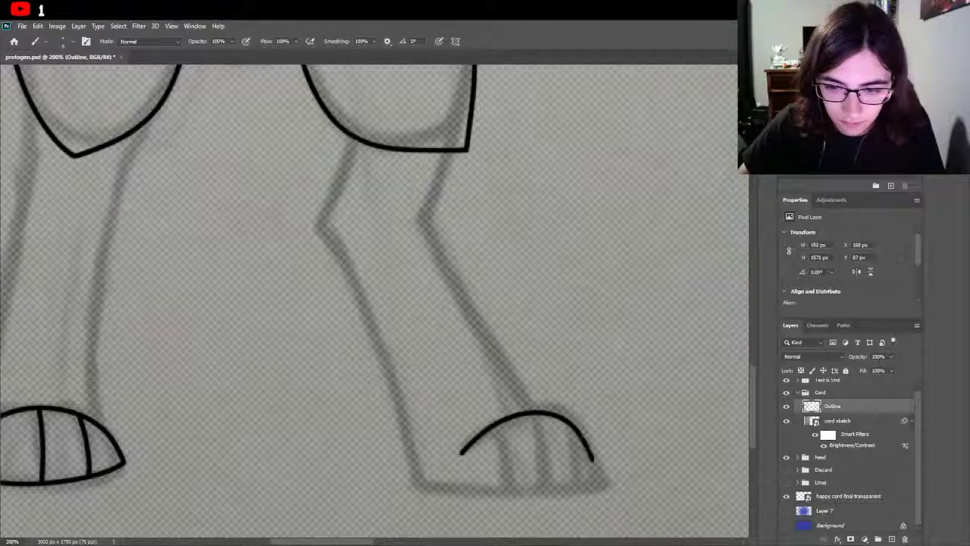
{"action": "key", "text": "ctrl+z"}
{"action": "mouse_move", "coordinate": [459, 451]}
{"action": "left_mouse_down"}
{"action": "mouse_move", "coordinate": [503, 421]}
{"action": "mouse_move", "coordinate": [551, 408]}
{"action": "mouse_move", "coordinate": [585, 433]}
{"action": "mouse_move", "coordinate": [604, 482]}
{"action": "left_mouse_up"}
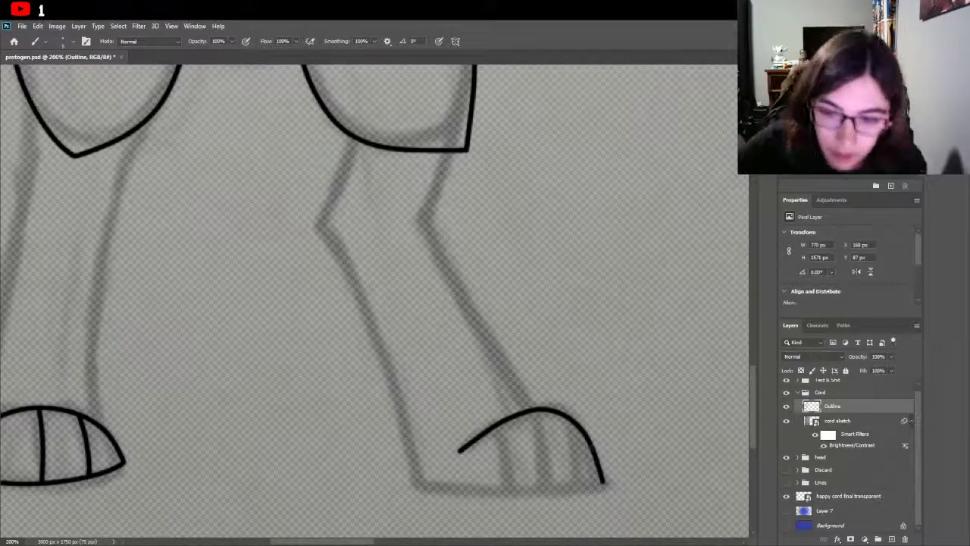
{"action": "mouse_move", "coordinate": [603, 482]}
{"action": "left_mouse_down"}
{"action": "mouse_move", "coordinate": [517, 496]}
{"action": "mouse_move", "coordinate": [416, 480]}
{"action": "left_mouse_up"}
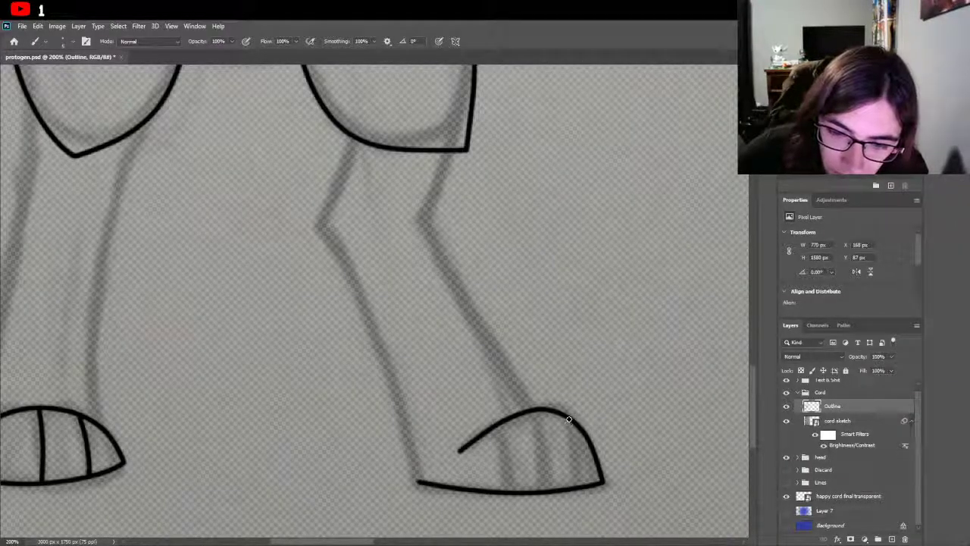
Step: Divide the other foot's toes with three slightly curved lines from the arched top to the bottom edge
{"action": "mouse_move", "coordinate": [575, 433]}
{"action": "left_mouse_down"}
{"action": "mouse_move", "coordinate": [584, 519]}
{"action": "mouse_move", "coordinate": [581, 491]}
{"action": "left_mouse_up"}
{"action": "key", "text": "ctrl+z"}
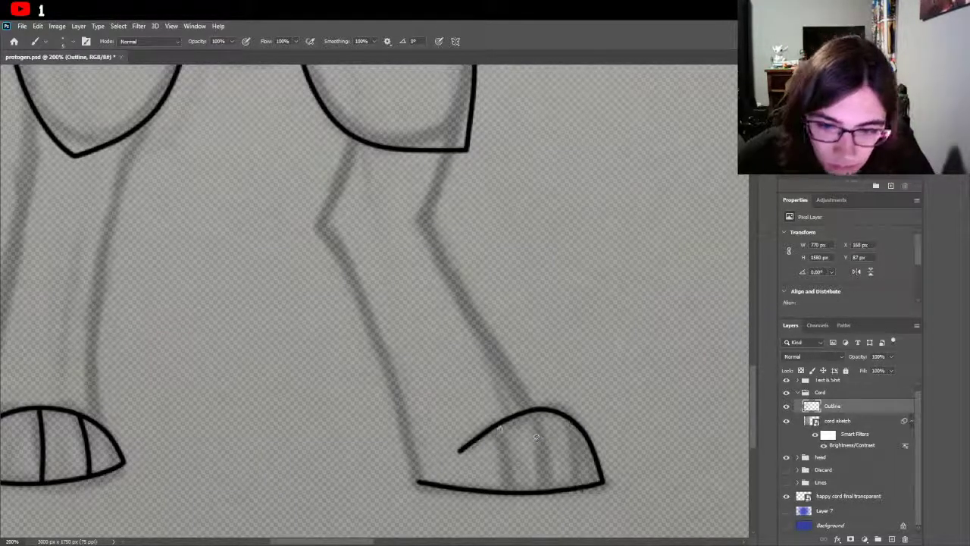
{"action": "left_click_drag", "start_coordinate": [498, 426], "coordinate": [510, 479]}
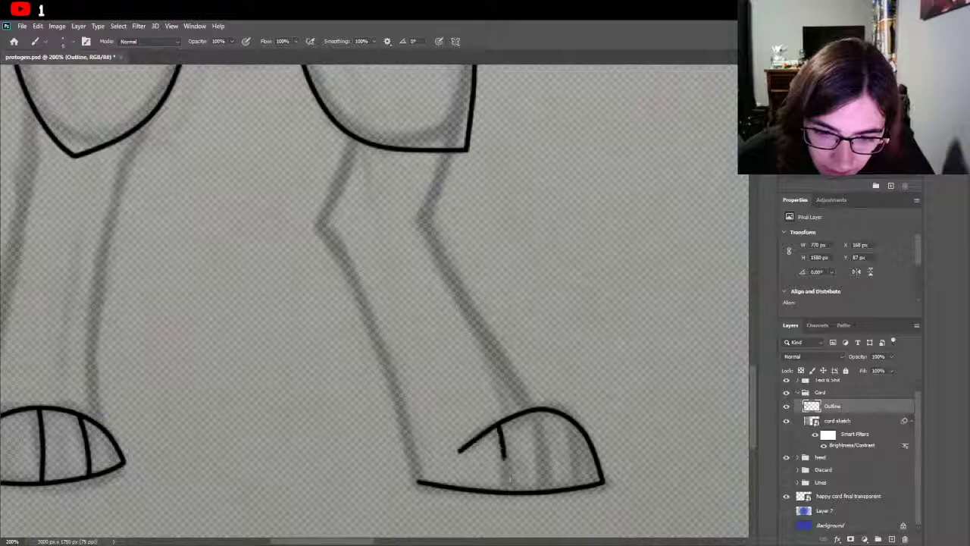
{"action": "left_click_drag", "start_coordinate": [540, 411], "coordinate": [551, 510]}
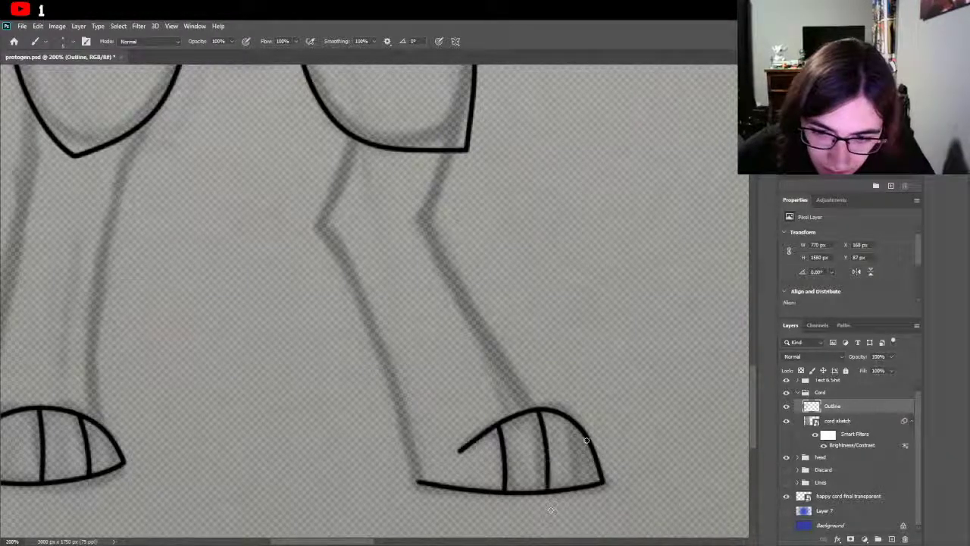
{"action": "left_click_drag", "start_coordinate": [577, 425], "coordinate": [585, 487]}
{"action": "key", "text": "ctrl+z"}
{"action": "left_click_drag", "start_coordinate": [577, 424], "coordinate": [583, 514]}
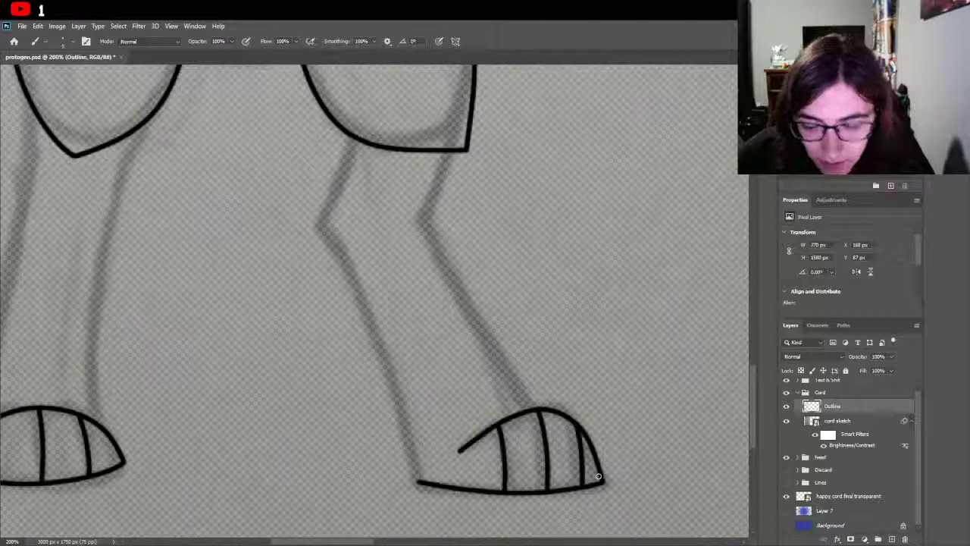
Step: Ink the back line of the bent lower leg from the thigh to the angled joint and down to the heel
{"action": "scroll", "coordinate": [372, 303], "scroll_direction": "up", "scroll_amount": 2}
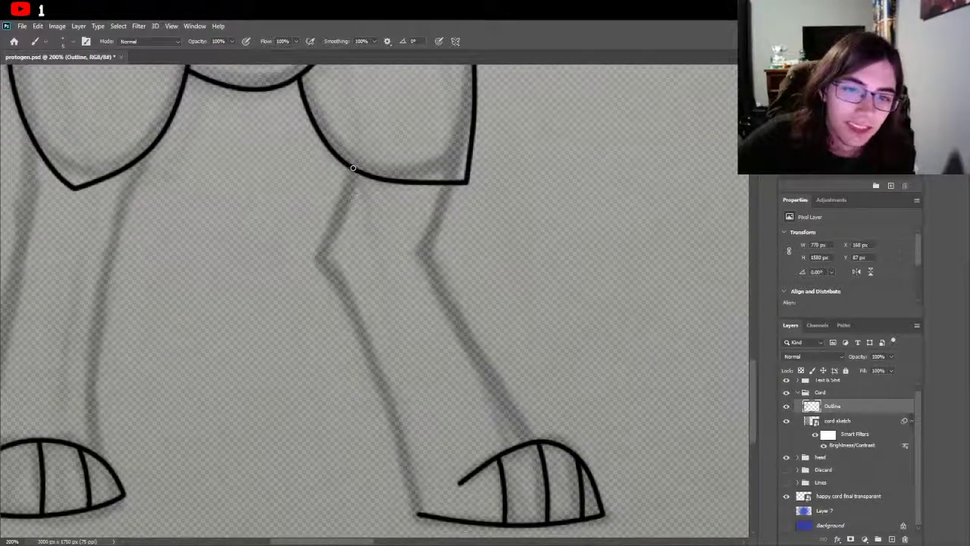
{"action": "mouse_move", "coordinate": [352, 173]}
{"action": "left_mouse_down"}
{"action": "mouse_move", "coordinate": [310, 283]}
{"action": "mouse_move", "coordinate": [322, 256]}
{"action": "mouse_move", "coordinate": [391, 443]}
{"action": "left_mouse_up"}
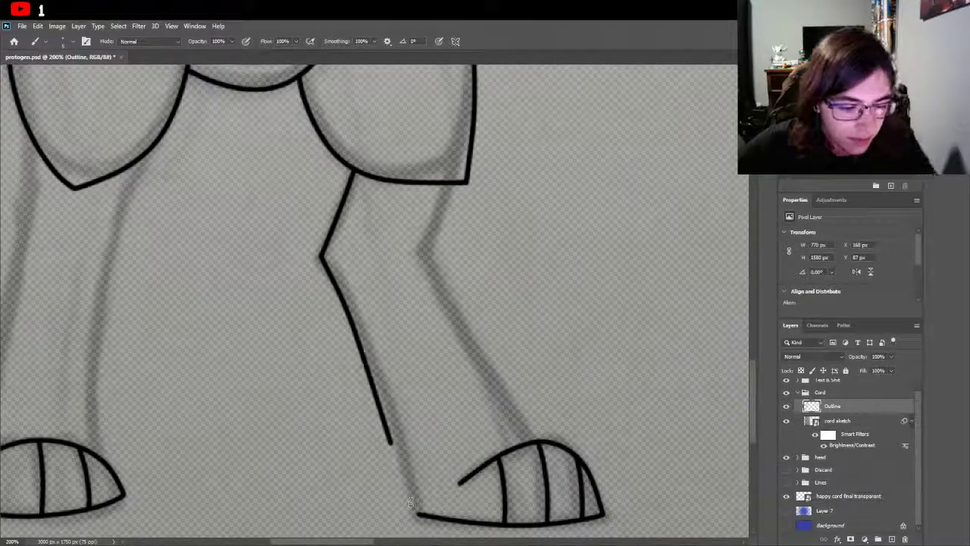
{"action": "key", "text": "ctrl+z"}
{"action": "mouse_move", "coordinate": [322, 256]}
{"action": "left_mouse_down"}
{"action": "mouse_move", "coordinate": [364, 324]}
{"action": "mouse_move", "coordinate": [415, 476]}
{"action": "mouse_move", "coordinate": [419, 521]}
{"action": "mouse_move", "coordinate": [379, 350]}
{"action": "mouse_move", "coordinate": [322, 250]}
{"action": "left_mouse_up"}
{"action": "key", "text": "ctrl+z"}
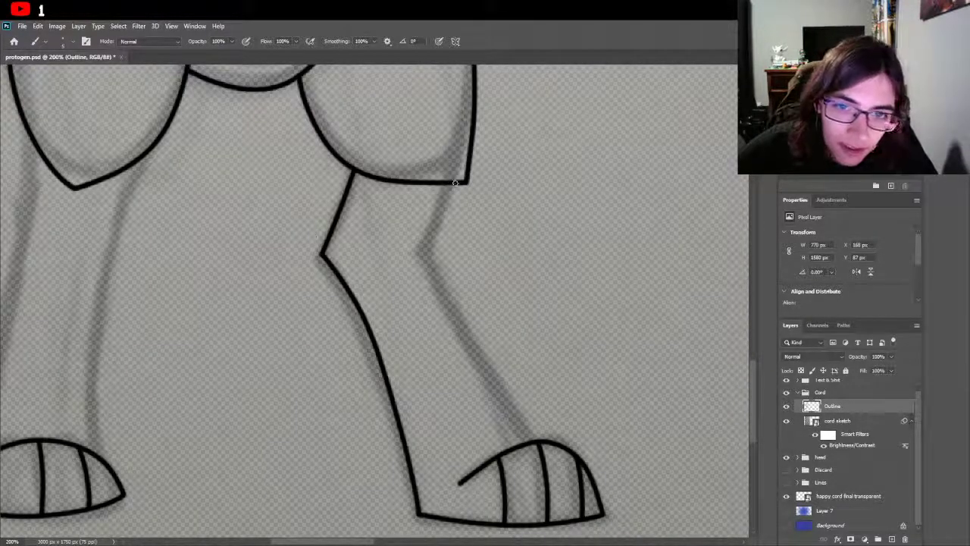
Step: Ink the front line of the bent lower leg from the thigh through the angled joint to the arched top of the foot
{"action": "left_click_drag", "start_coordinate": [452, 182], "coordinate": [427, 262]}
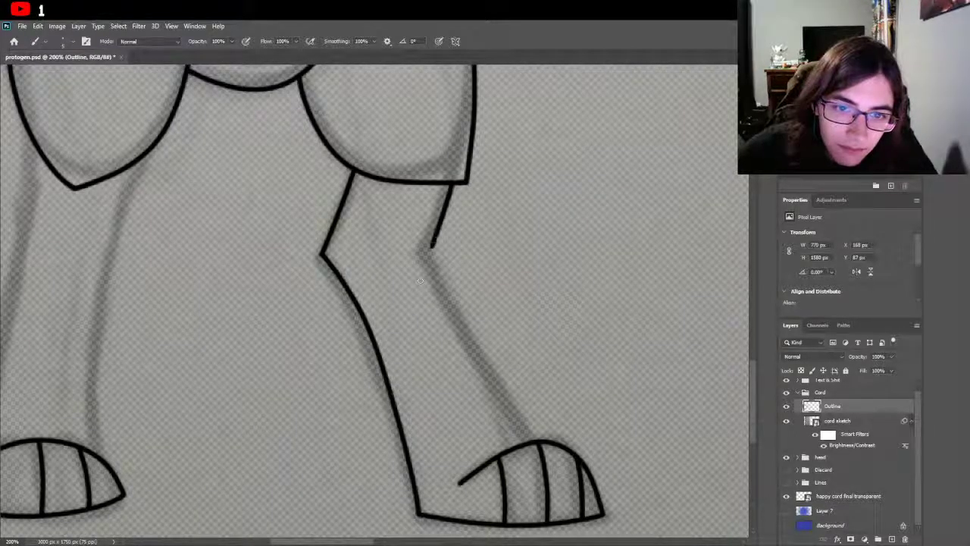
{"action": "key", "text": "ctrl+z"}
{"action": "mouse_move", "coordinate": [452, 183]}
{"action": "left_mouse_down"}
{"action": "mouse_move", "coordinate": [408, 280]}
{"action": "mouse_move", "coordinate": [428, 246]}
{"action": "left_mouse_up"}
{"action": "key", "text": "ctrl+z"}
{"action": "mouse_move", "coordinate": [452, 182]}
{"action": "left_mouse_down"}
{"action": "mouse_move", "coordinate": [422, 250]}
{"action": "mouse_move", "coordinate": [460, 347]}
{"action": "left_mouse_up"}
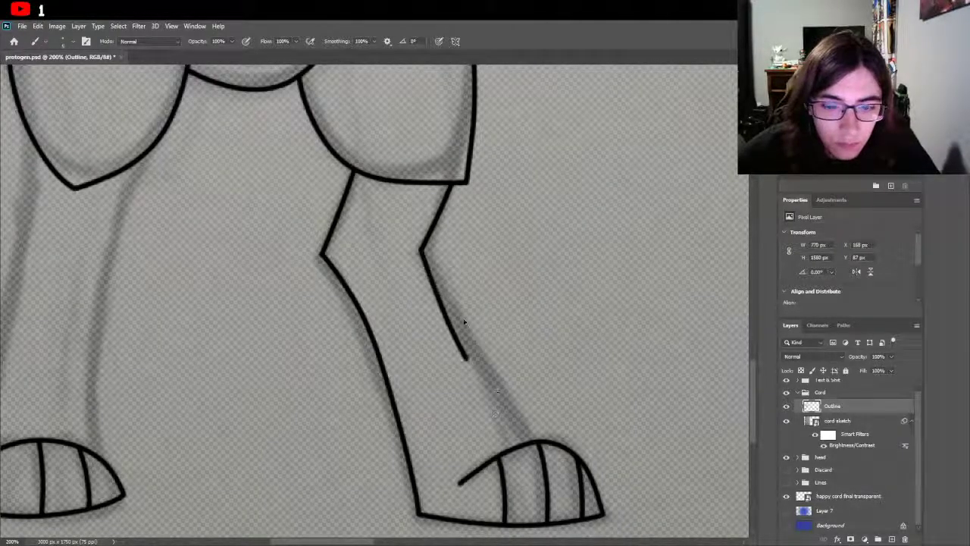
{"action": "key", "text": "ctrl+z"}
{"action": "mouse_move", "coordinate": [421, 250]}
{"action": "left_mouse_down"}
{"action": "mouse_move", "coordinate": [499, 397]}
{"action": "mouse_move", "coordinate": [544, 450]}
{"action": "mouse_move", "coordinate": [536, 439]}
{"action": "left_mouse_up"}
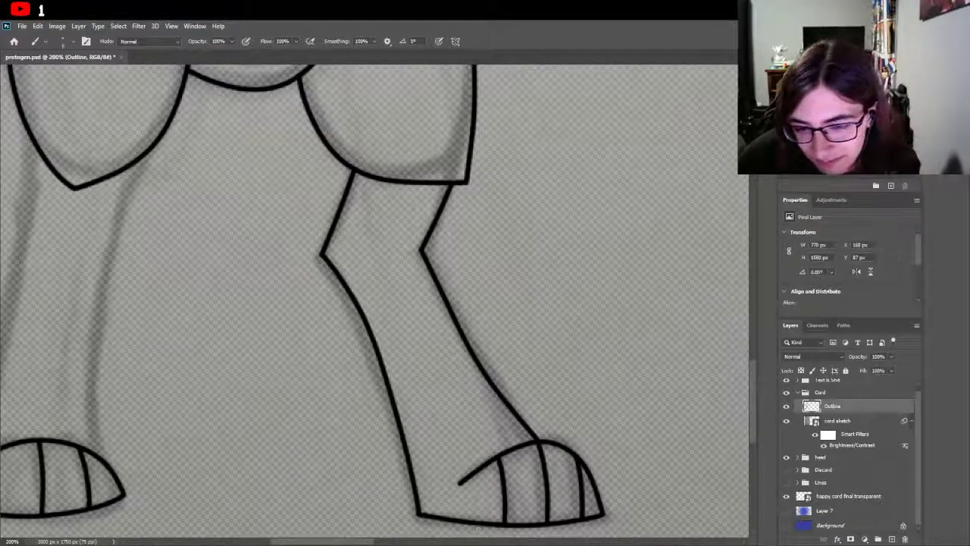
Step: Save the document
{"action": "left_click_drag", "start_coordinate": [367, 543], "coordinate": [345, 543]}
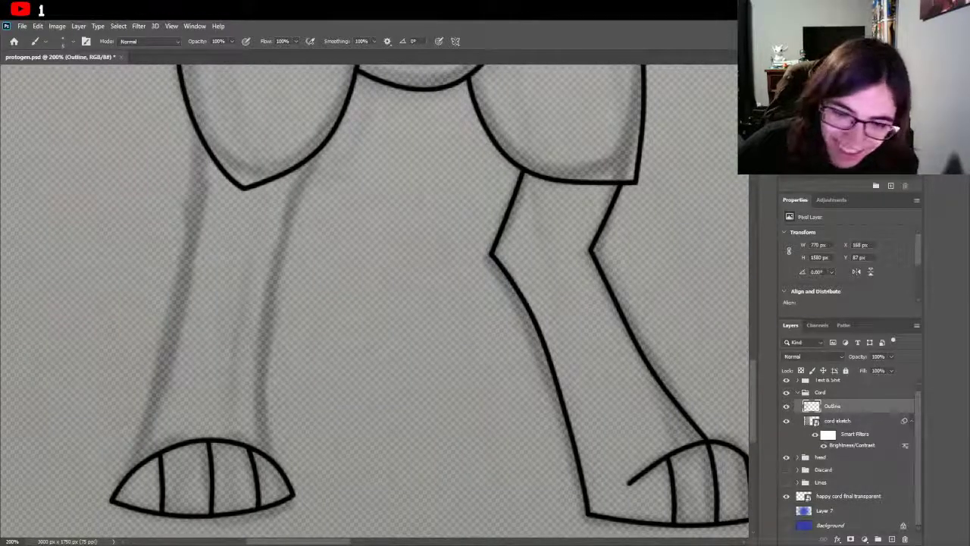
{"action": "left_click_drag", "start_coordinate": [331, 542], "coordinate": [326, 543]}
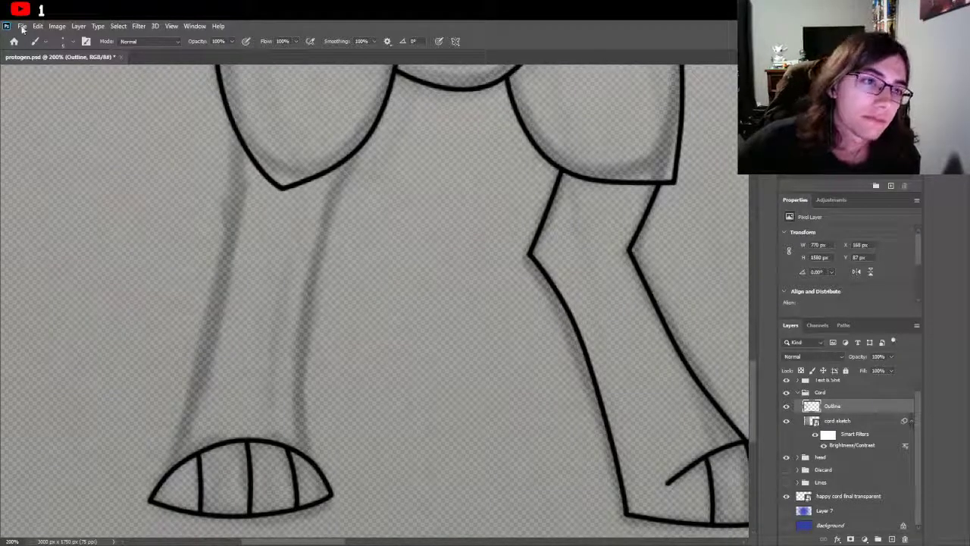
{"action": "key", "text": "ctrl+s"}
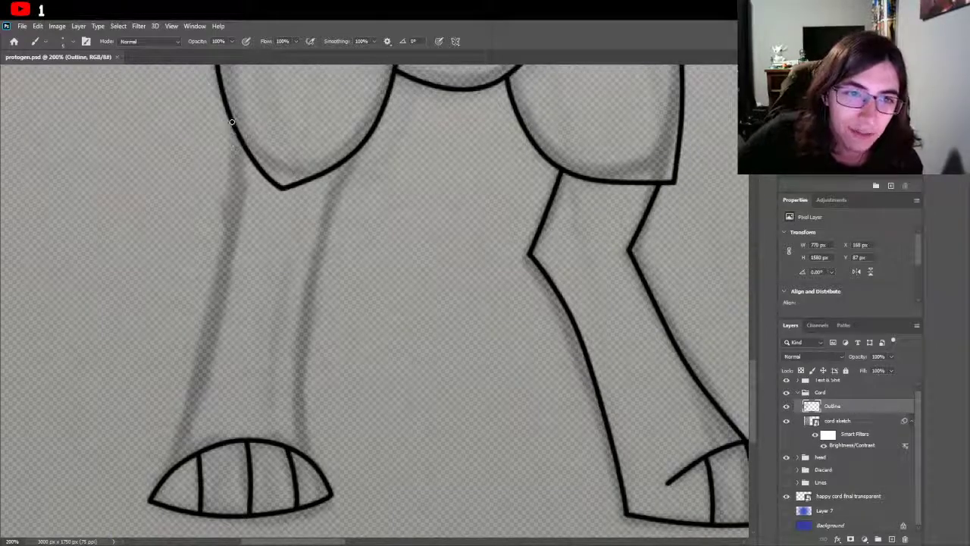
{"action": "mouse_move", "coordinate": [233, 124]}
{"action": "left_mouse_down"}
{"action": "mouse_move", "coordinate": [236, 222]}
{"action": "mouse_move", "coordinate": [221, 322]}
{"action": "mouse_move", "coordinate": [173, 452]}
{"action": "left_mouse_up"}
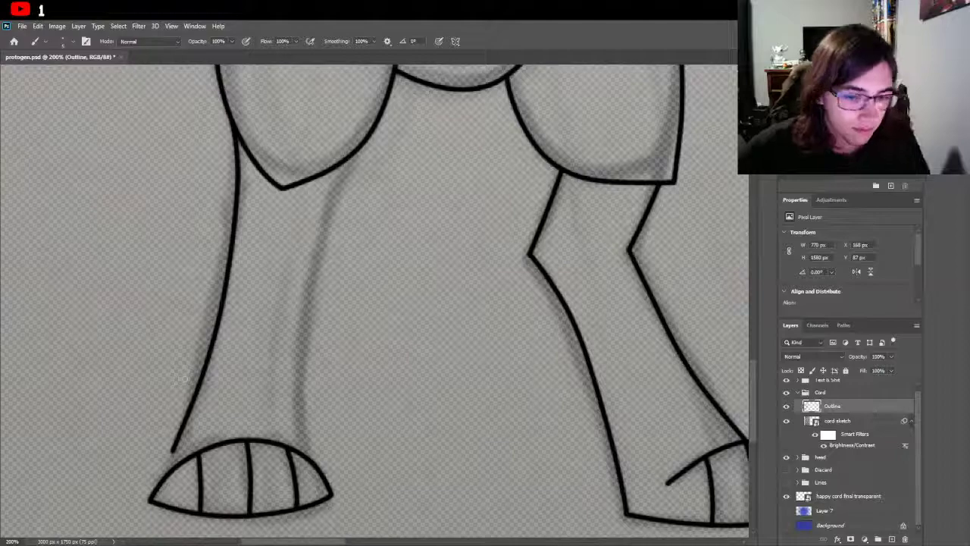
{"action": "key", "text": "ctrl+z"}
{"action": "mouse_move", "coordinate": [175, 467]}
{"action": "left_mouse_down"}
{"action": "mouse_move", "coordinate": [207, 371]}
{"action": "mouse_move", "coordinate": [233, 206]}
{"action": "left_mouse_up"}
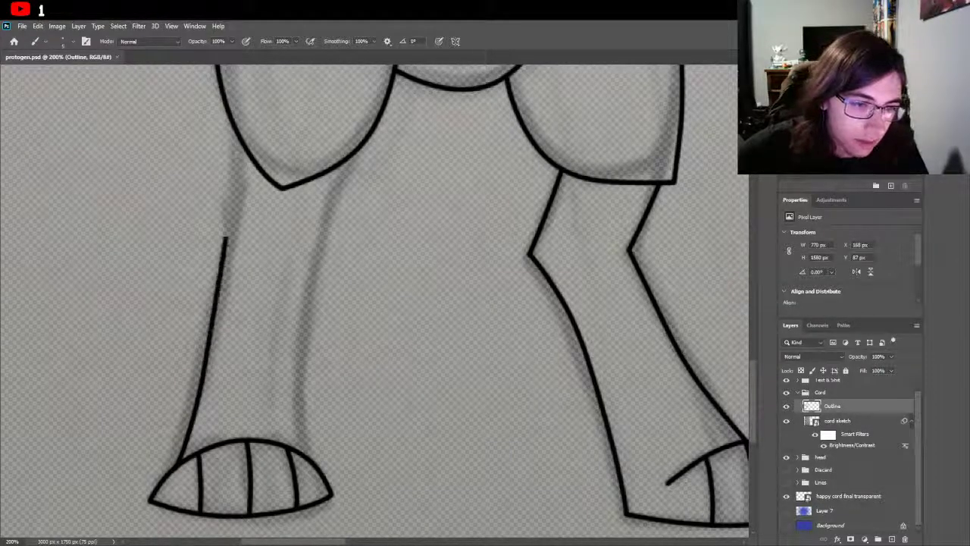
{"action": "key", "text": "ctrl+z"}
{"action": "mouse_move", "coordinate": [174, 466]}
{"action": "left_mouse_down"}
{"action": "mouse_move", "coordinate": [185, 453]}
{"action": "mouse_move", "coordinate": [222, 286]}
{"action": "mouse_move", "coordinate": [235, 143]}
{"action": "mouse_move", "coordinate": [245, 258]}
{"action": "left_mouse_up"}
{"action": "key", "text": "ctrl+z"}
{"action": "key", "text": "ctrl+z"}
Step: Ink the outer line of the straight lower leg in one curved stroke from the thigh down to the foot's arched top
{"action": "mouse_move", "coordinate": [236, 133]}
{"action": "left_mouse_down"}
{"action": "mouse_move", "coordinate": [239, 251]}
{"action": "mouse_move", "coordinate": [178, 458]}
{"action": "left_mouse_up"}
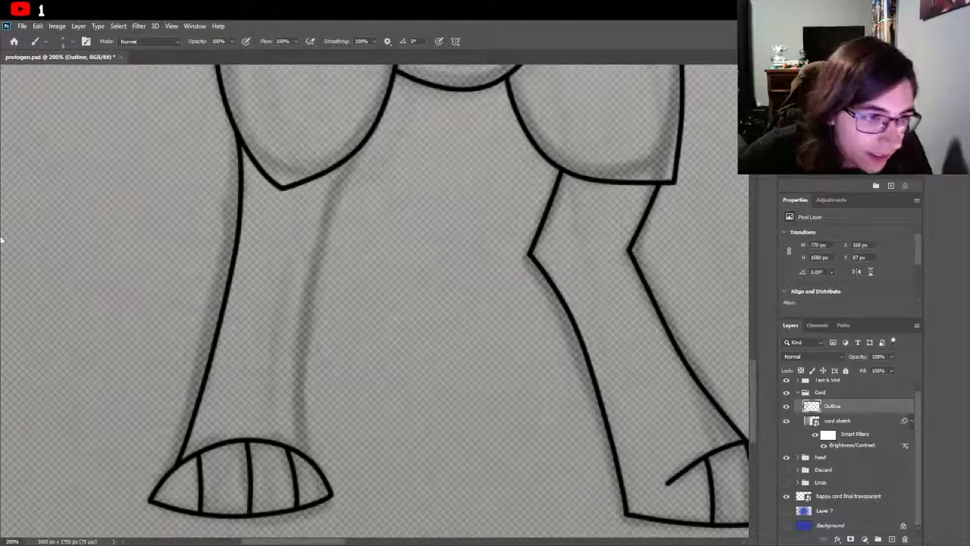
{"action": "key", "text": "e"}
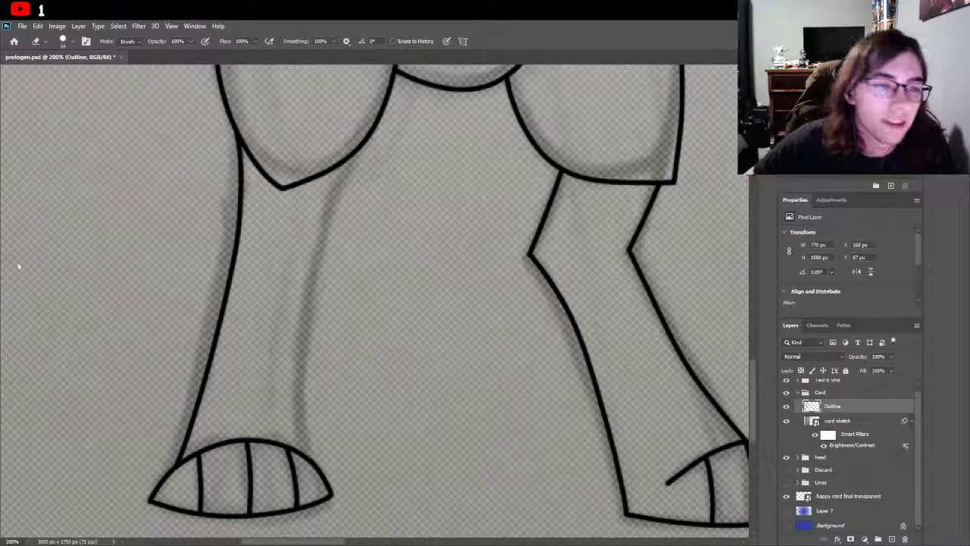
{"action": "key", "text": "b"}
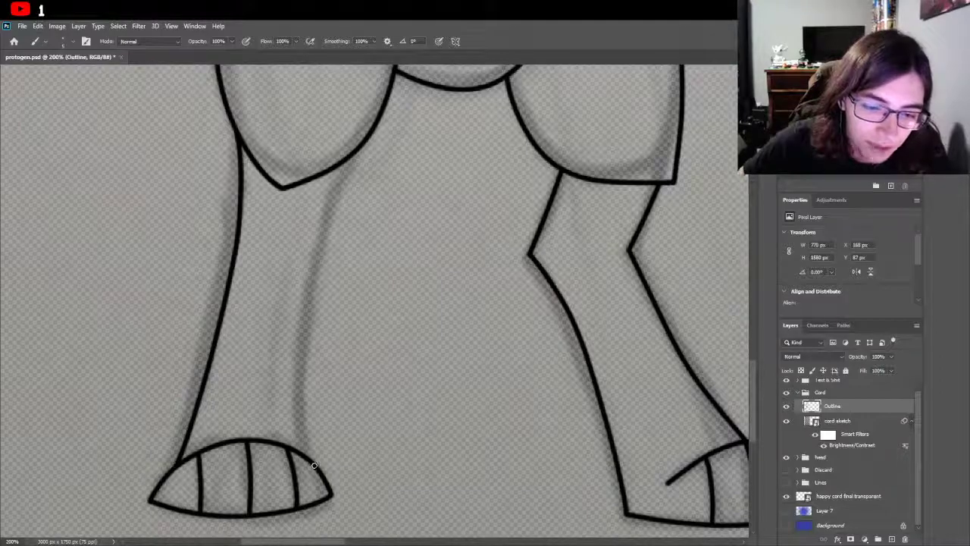
{"action": "mouse_move", "coordinate": [315, 466]}
{"action": "left_mouse_down"}
{"action": "mouse_move", "coordinate": [302, 413]}
{"action": "mouse_move", "coordinate": [305, 309]}
{"action": "left_mouse_up"}
{"action": "key", "text": "ctrl+z"}
{"action": "mouse_move", "coordinate": [314, 464]}
{"action": "left_mouse_down"}
{"action": "mouse_move", "coordinate": [293, 374]}
{"action": "mouse_move", "coordinate": [334, 252]}
{"action": "left_mouse_up"}
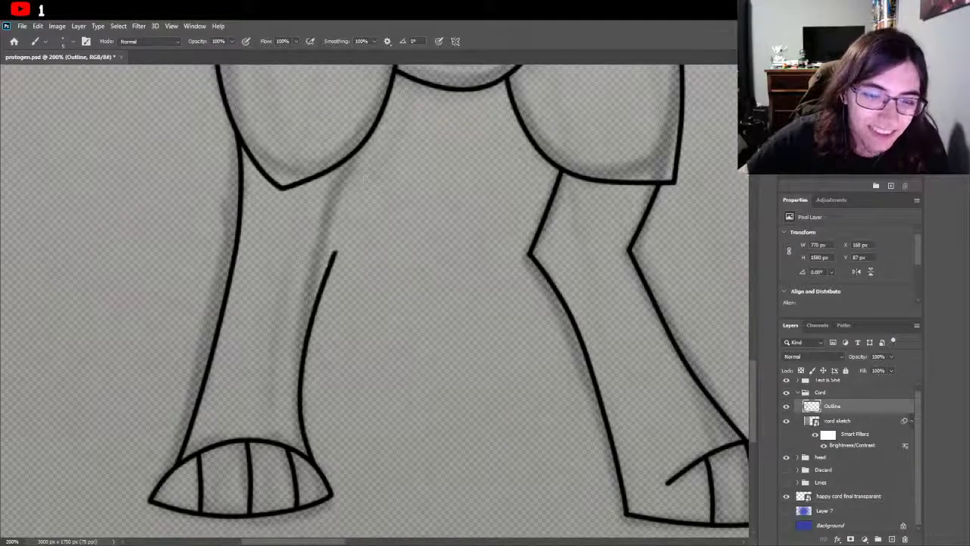
{"action": "key", "text": "ctrl+z"}
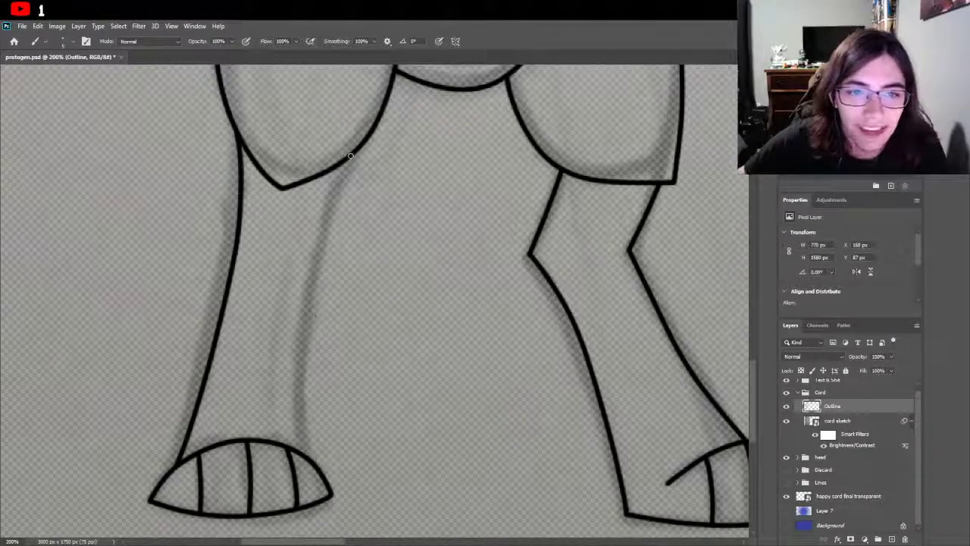
{"action": "mouse_move", "coordinate": [350, 156]}
{"action": "left_mouse_down"}
{"action": "mouse_move", "coordinate": [319, 227]}
{"action": "mouse_move", "coordinate": [299, 387]}
{"action": "left_mouse_up"}
{"action": "left_click_drag", "start_coordinate": [297, 455], "coordinate": [300, 456]}
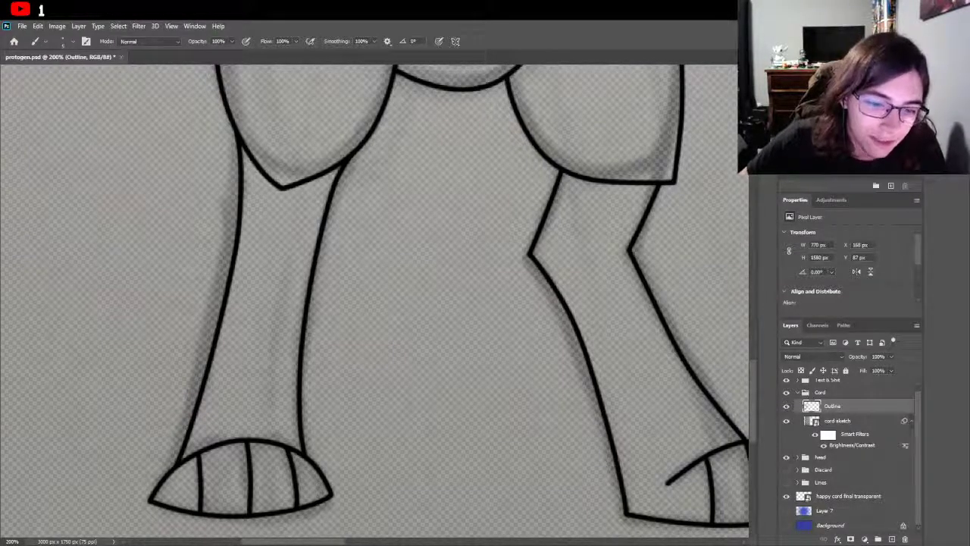
{"action": "key", "text": "ctrl+z"}
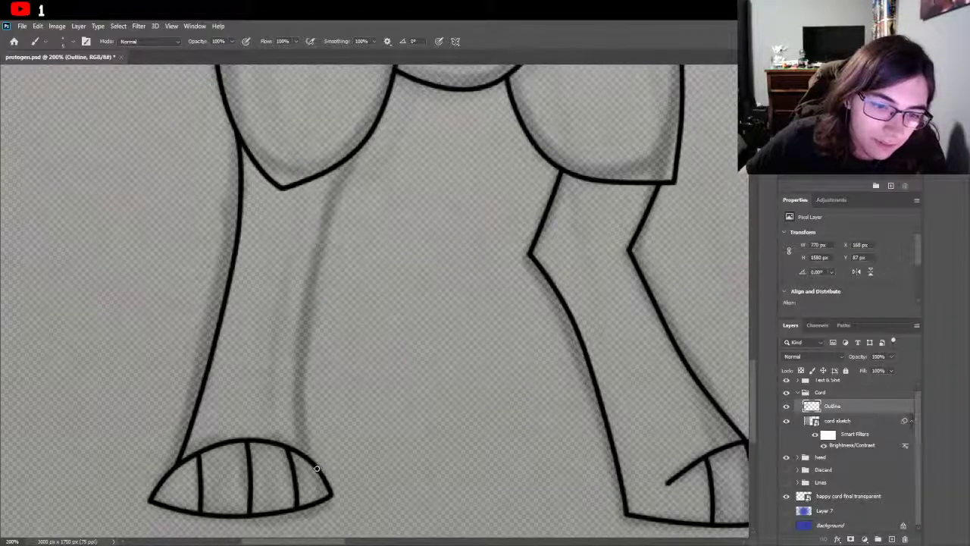
Step: Ink the inner line of the straight lower leg from the foot's arched top up to the thigh, closing the gap with a straight segment
{"action": "mouse_move", "coordinate": [309, 458]}
{"action": "left_mouse_down"}
{"action": "mouse_move", "coordinate": [296, 365]}
{"action": "mouse_move", "coordinate": [319, 233]}
{"action": "mouse_move", "coordinate": [338, 193]}
{"action": "left_mouse_up"}
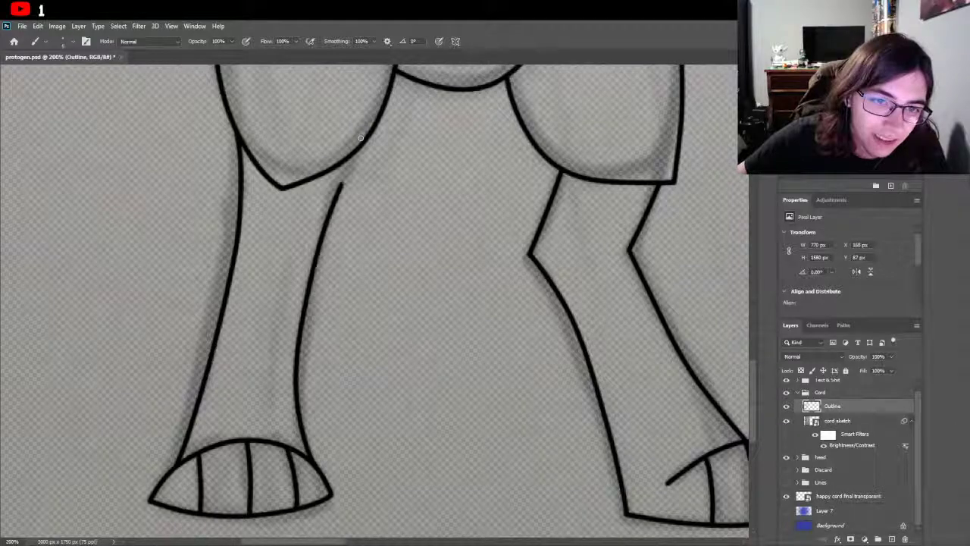
{"action": "left_click", "coordinate": [361, 137], "text": "shift"}
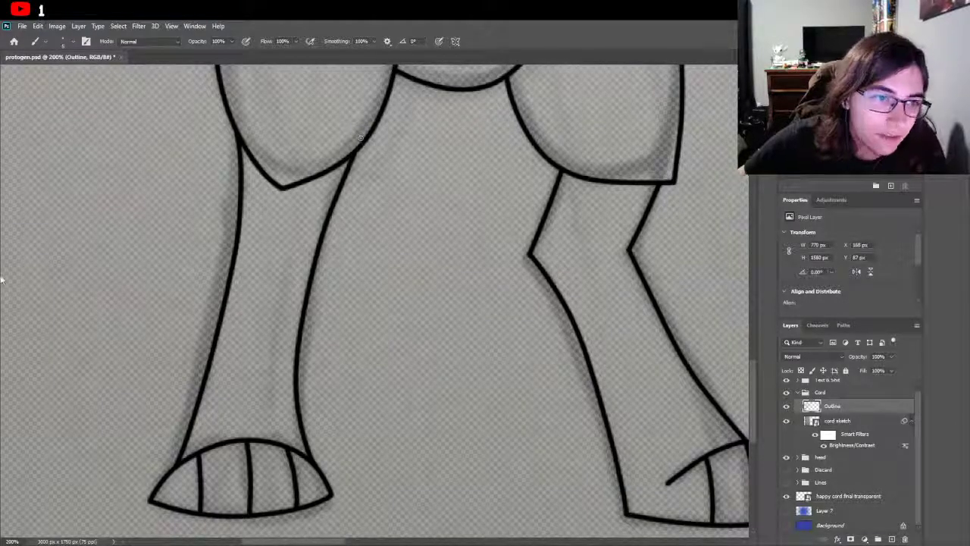
{"action": "key", "text": "e"}
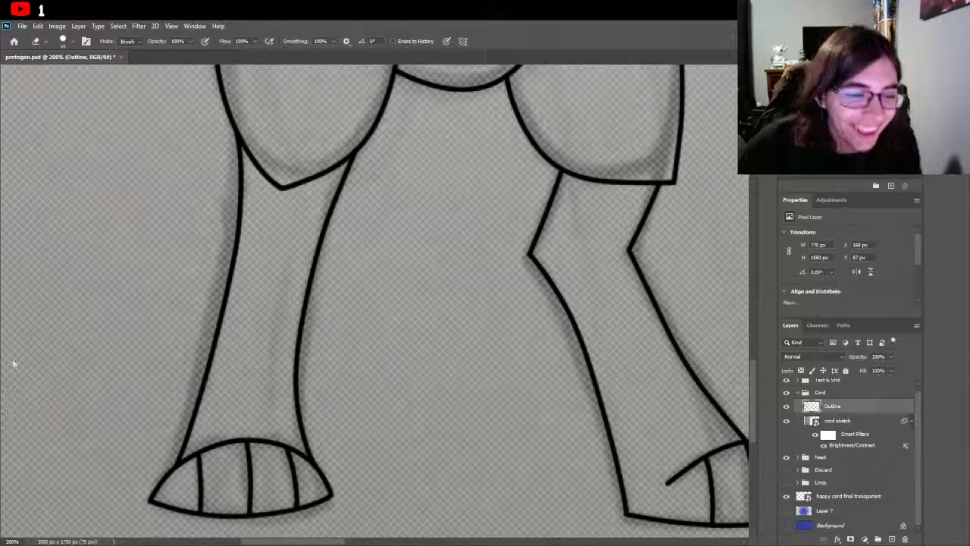
Step: Check the whole figure's outline with the cord sketch layer temporarily hidden, and show the sketch again
{"action": "key", "text": "z"}
{"action": "left_click", "coordinate": [367, 372], "text": "alt"}
{"action": "scroll", "coordinate": [401, 373], "scroll_direction": "up", "scroll_amount": 3}
{"action": "left_click", "coordinate": [528, 421], "text": "alt"}
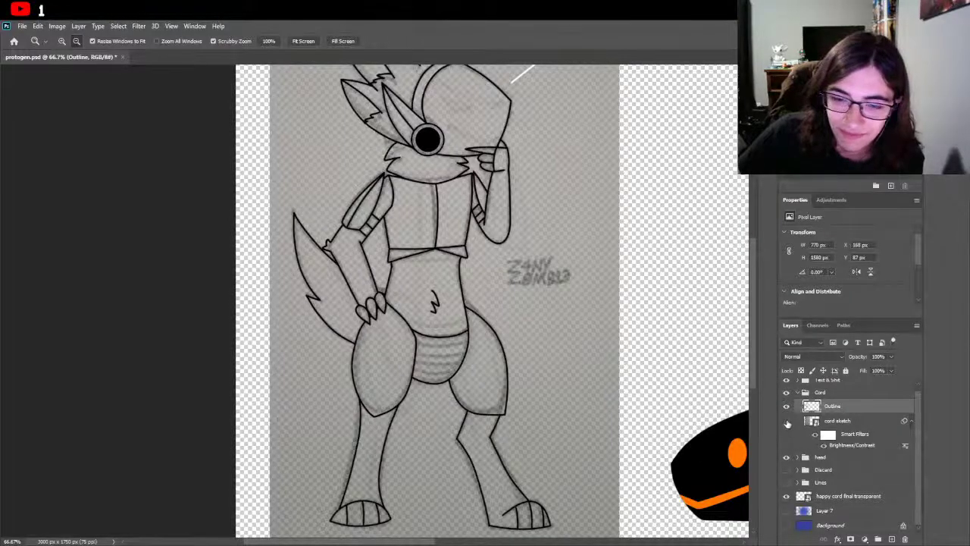
{"action": "left_click", "coordinate": [787, 421]}
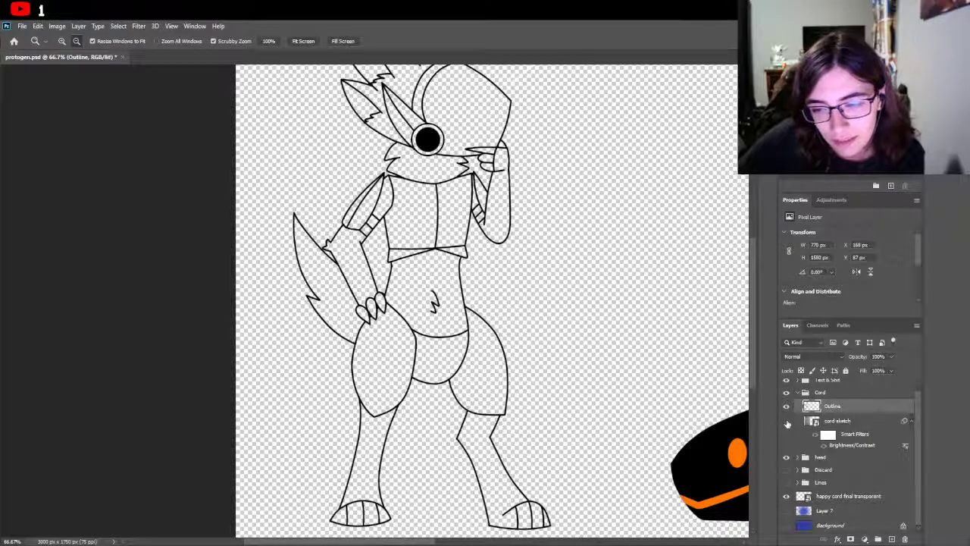
{"action": "left_click", "coordinate": [787, 422]}
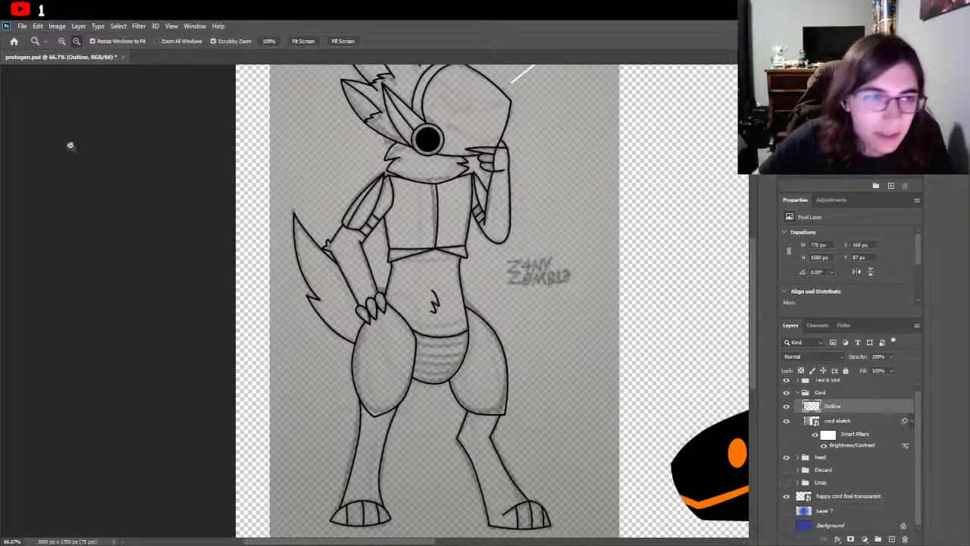
Step: Erase the arched top line of the straight leg's foot around the middle toe line
{"action": "left_click", "coordinate": [61, 41]}
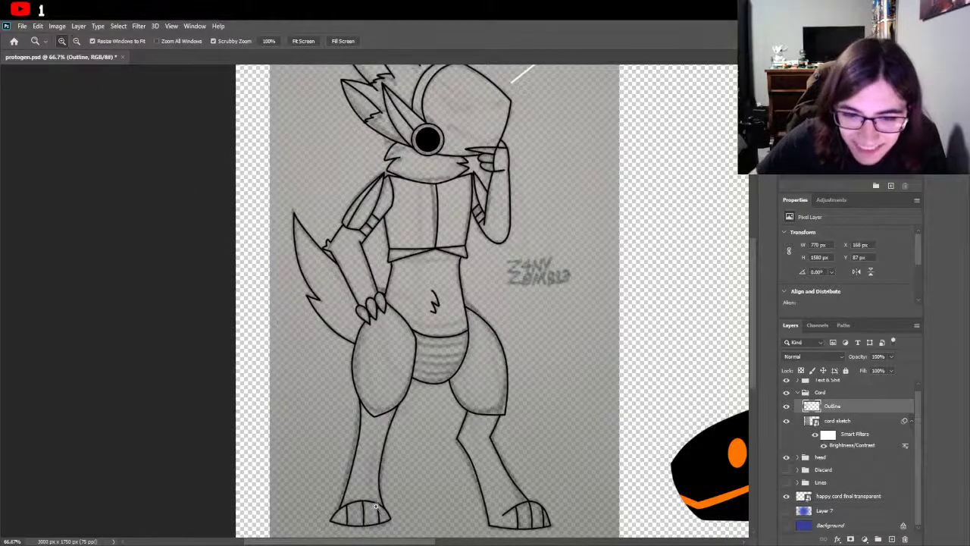
{"action": "left_click", "coordinate": [370, 450]}
{"action": "scroll", "coordinate": [554, 446], "scroll_direction": "right", "scroll_amount": 5}
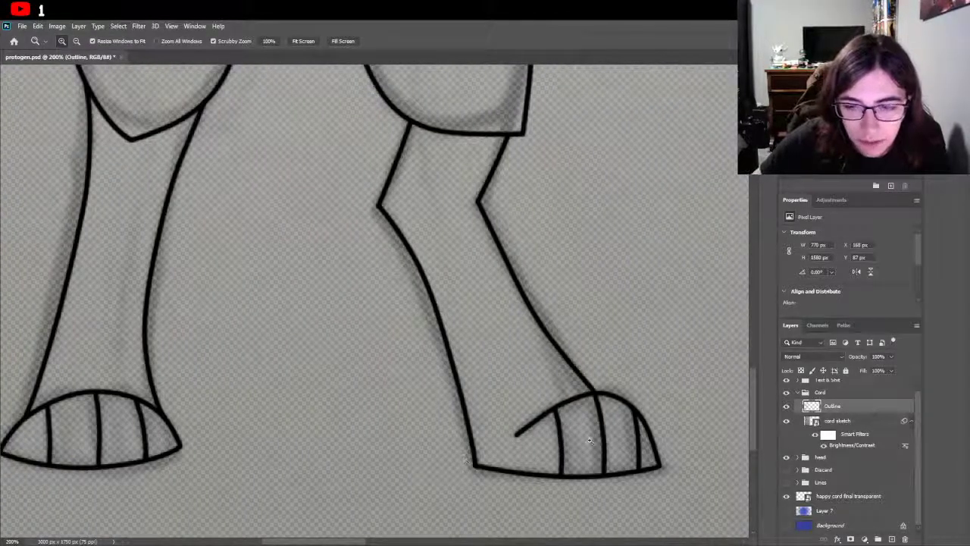
{"action": "scroll", "coordinate": [207, 419], "scroll_direction": "left", "scroll_amount": 3}
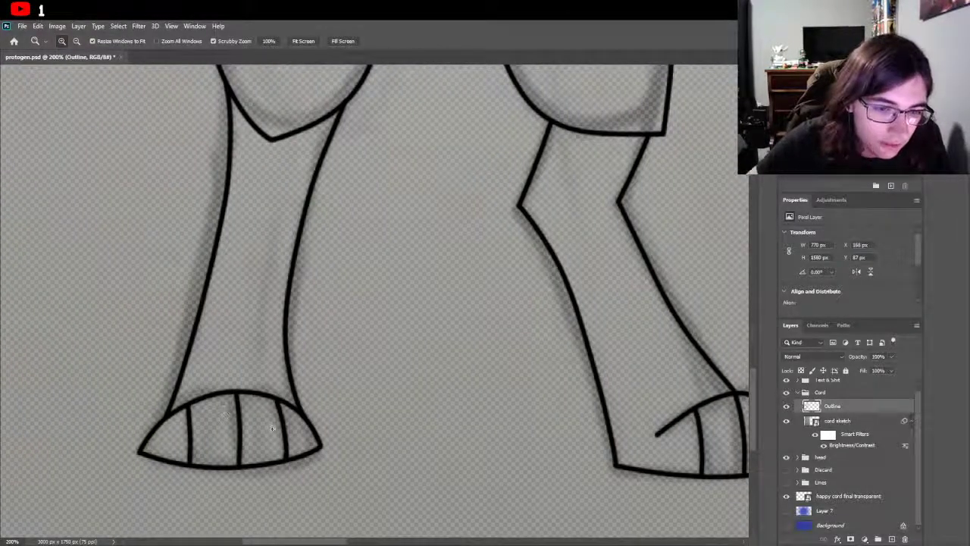
{"action": "key", "text": "e"}
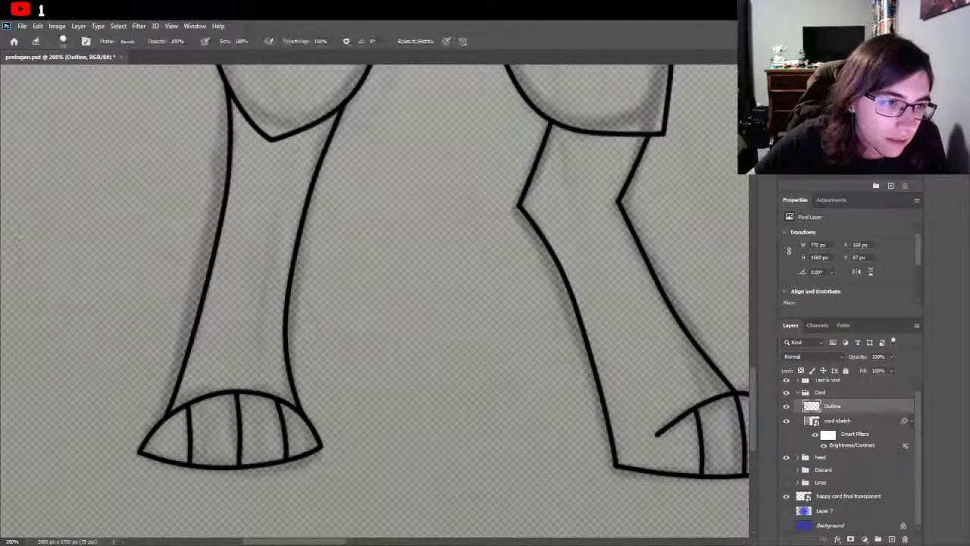
{"action": "left_click_drag", "start_coordinate": [245, 395], "coordinate": [233, 393]}
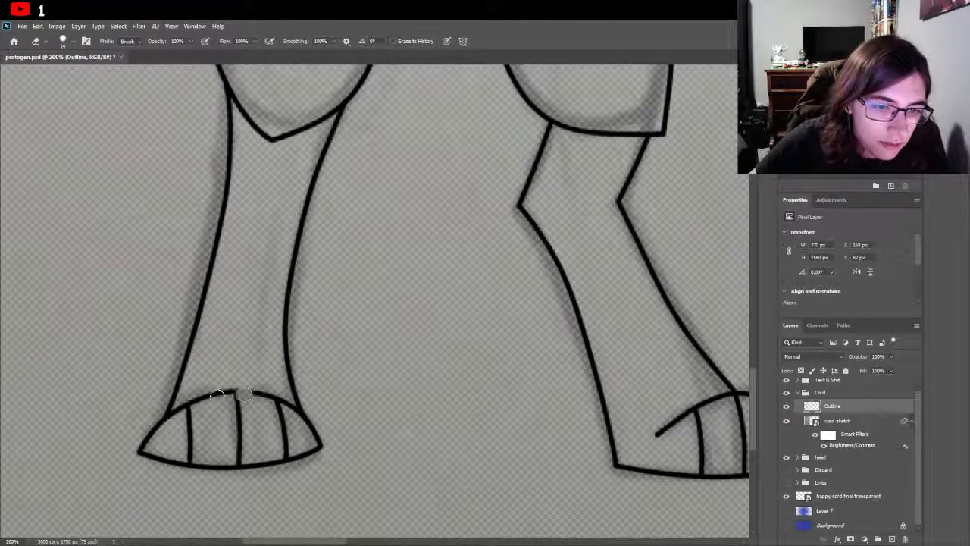
Step: Set the eraser smoothing to 0% and erase the left foot's outline, trimming both leg lines just above the foot
{"action": "left_click", "coordinate": [318, 41]}
{"action": "mouse_move", "coordinate": [247, 455]}
{"action": "left_mouse_down"}
{"action": "mouse_move", "coordinate": [243, 466]}
{"action": "mouse_move", "coordinate": [282, 460]}
{"action": "left_mouse_up"}
{"action": "left_click_drag", "start_coordinate": [273, 396], "coordinate": [322, 441]}
{"action": "left_click_drag", "start_coordinate": [220, 393], "coordinate": [318, 447]}
{"action": "mouse_move", "coordinate": [219, 468]}
{"action": "left_mouse_down"}
{"action": "mouse_move", "coordinate": [140, 453]}
{"action": "mouse_move", "coordinate": [188, 464]}
{"action": "mouse_move", "coordinate": [186, 413]}
{"action": "mouse_move", "coordinate": [167, 409]}
{"action": "left_mouse_up"}
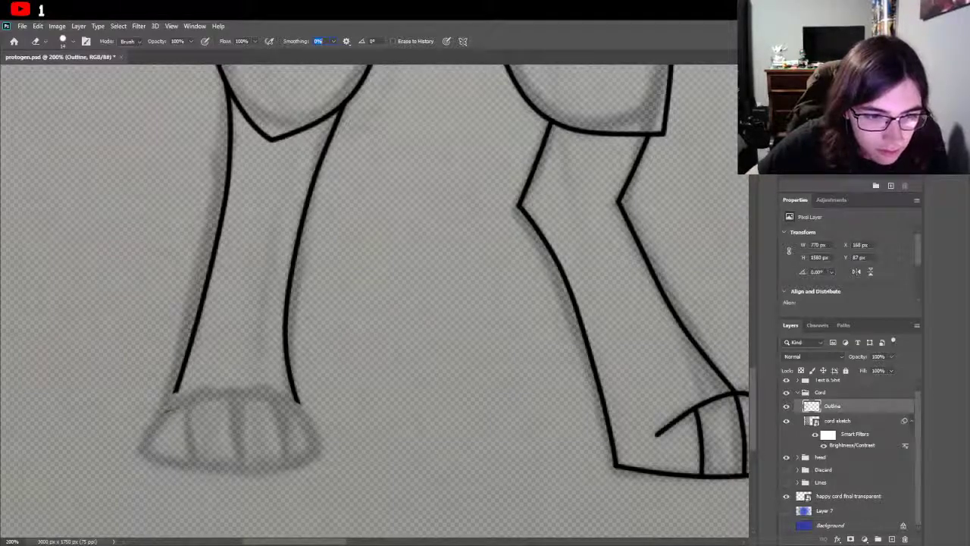
{"action": "left_click_drag", "start_coordinate": [299, 402], "coordinate": [294, 383]}
{"action": "key", "text": "Return"}
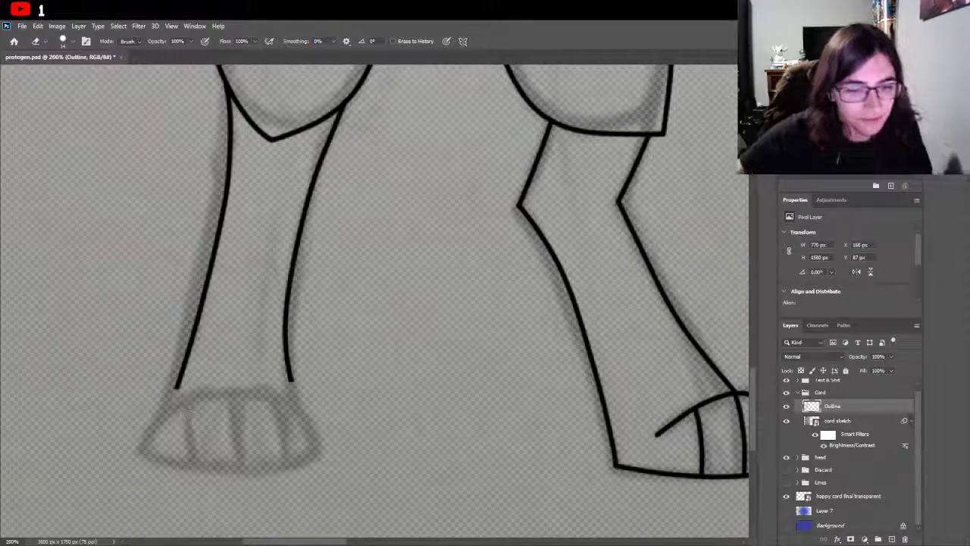
Step: Brush the left foot's bottom edge as one shallow curve along the sketch on the Outline layer
{"action": "key", "text": "z"}
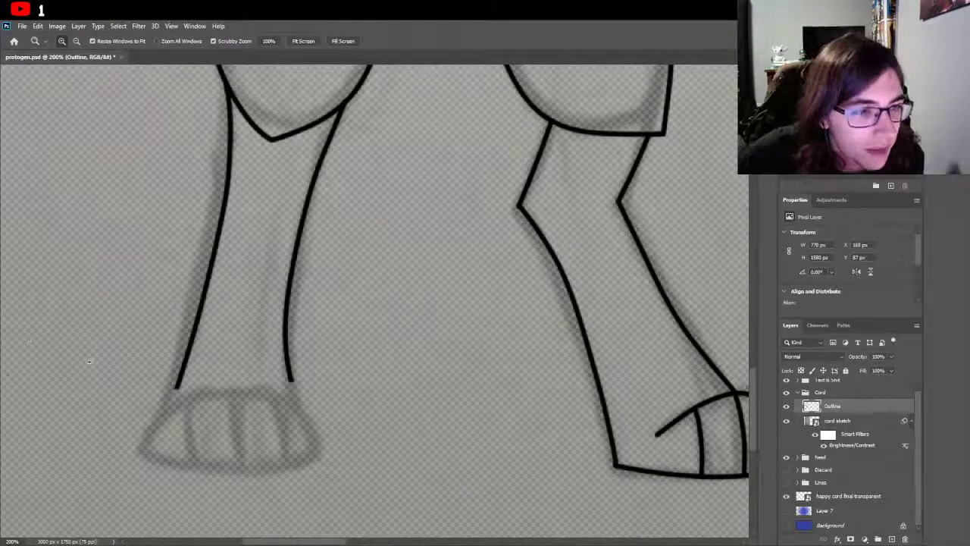
{"action": "left_click", "coordinate": [235, 451]}
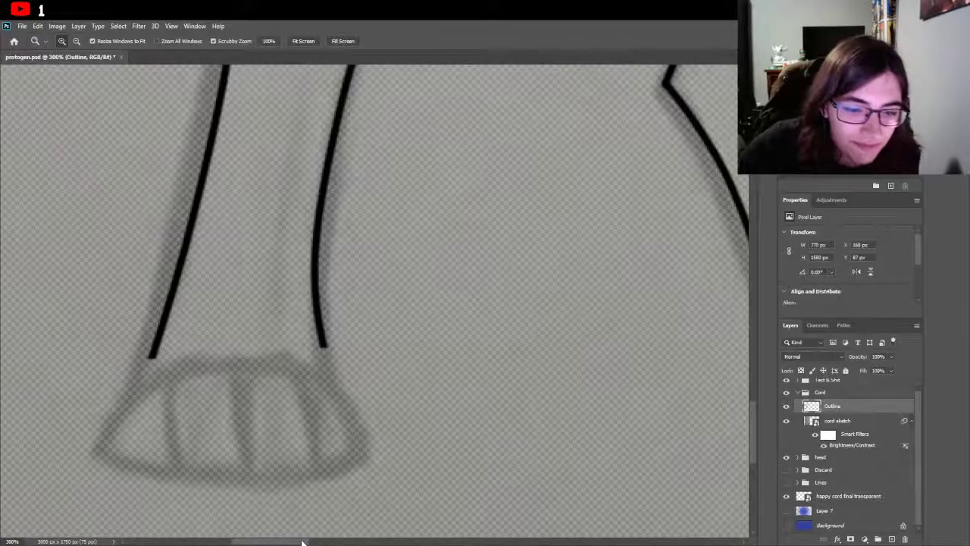
{"action": "left_click_drag", "start_coordinate": [201, 482], "coordinate": [300, 477]}
{"action": "left_click", "coordinate": [318, 409]}
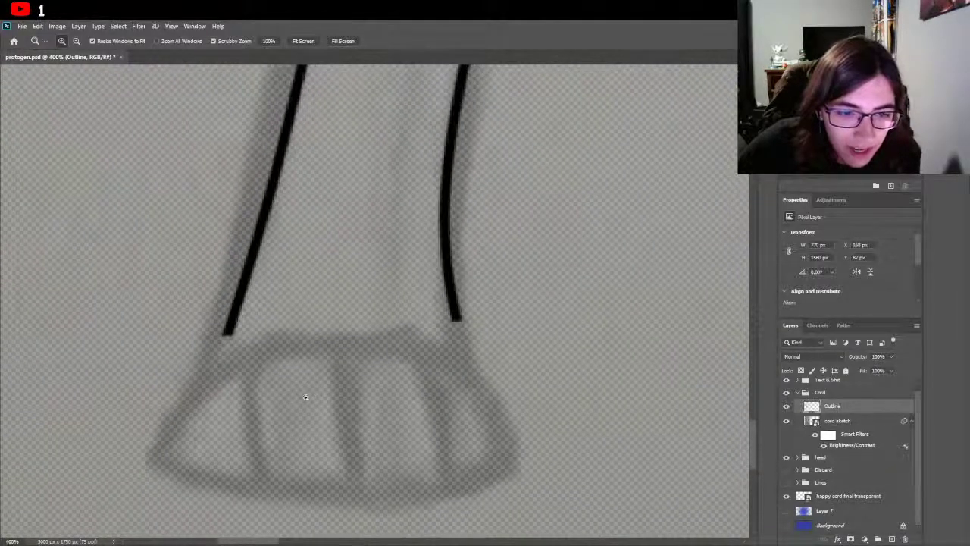
{"action": "key", "text": "b"}
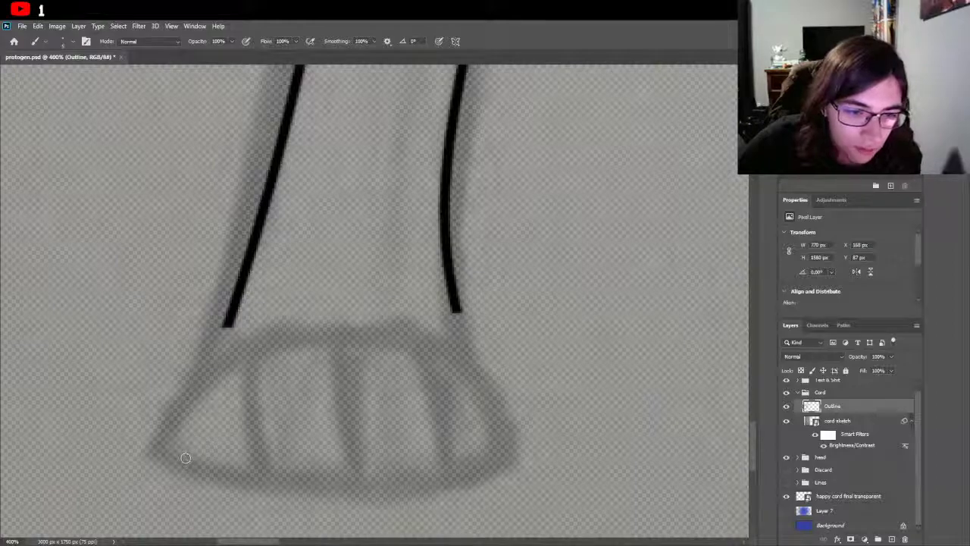
{"action": "mouse_move", "coordinate": [176, 455]}
{"action": "left_mouse_down"}
{"action": "mouse_move", "coordinate": [291, 477]}
{"action": "mouse_move", "coordinate": [465, 470]}
{"action": "mouse_move", "coordinate": [488, 467]}
{"action": "mouse_move", "coordinate": [503, 447]}
{"action": "mouse_move", "coordinate": [496, 398]}
{"action": "mouse_move", "coordinate": [425, 337]}
{"action": "mouse_move", "coordinate": [226, 322]}
{"action": "mouse_move", "coordinate": [177, 410]}
{"action": "left_mouse_up"}
{"action": "key", "text": "ctrl+z"}
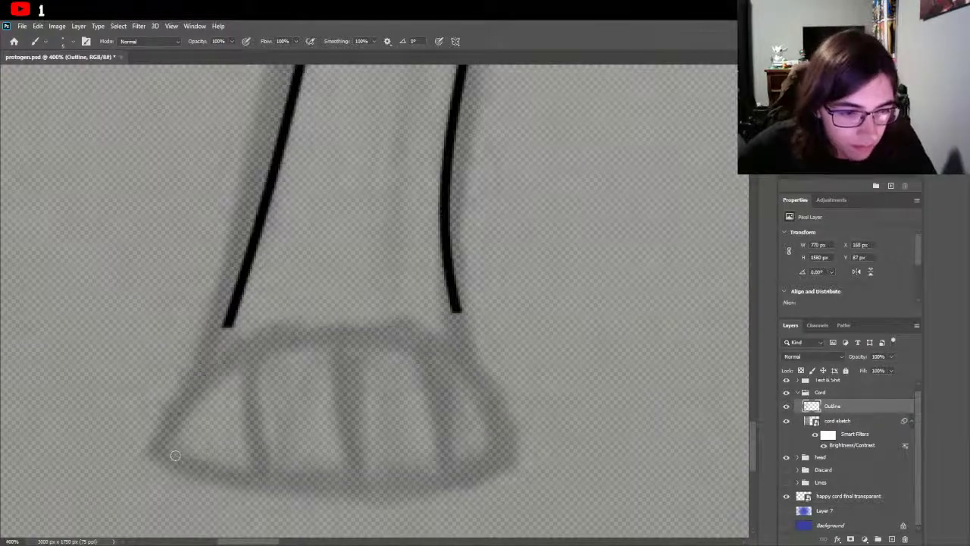
{"action": "mouse_move", "coordinate": [166, 447]}
{"action": "left_mouse_down"}
{"action": "mouse_move", "coordinate": [327, 482]}
{"action": "mouse_move", "coordinate": [417, 466]}
{"action": "left_mouse_up"}
{"action": "key", "text": "ctrl+z"}
{"action": "mouse_move", "coordinate": [169, 449]}
{"action": "left_mouse_down"}
{"action": "mouse_move", "coordinate": [218, 473]}
{"action": "mouse_move", "coordinate": [373, 488]}
{"action": "mouse_move", "coordinate": [490, 478]}
{"action": "mouse_move", "coordinate": [552, 448]}
{"action": "mouse_move", "coordinate": [504, 455]}
{"action": "left_mouse_up"}
{"action": "mouse_move", "coordinate": [168, 449]}
{"action": "left_mouse_down"}
{"action": "mouse_move", "coordinate": [200, 376]}
{"action": "mouse_move", "coordinate": [256, 322]}
{"action": "mouse_move", "coordinate": [400, 314]}
{"action": "mouse_move", "coordinate": [479, 337]}
{"action": "mouse_move", "coordinate": [506, 371]}
{"action": "mouse_move", "coordinate": [509, 395]}
{"action": "mouse_move", "coordinate": [423, 365]}
{"action": "mouse_move", "coordinate": [458, 373]}
{"action": "left_mouse_up"}
{"action": "mouse_move", "coordinate": [500, 420]}
{"action": "left_mouse_down"}
{"action": "mouse_move", "coordinate": [523, 474]}
{"action": "mouse_move", "coordinate": [482, 461]}
{"action": "left_mouse_up"}
{"action": "key", "text": "ctrl+z"}
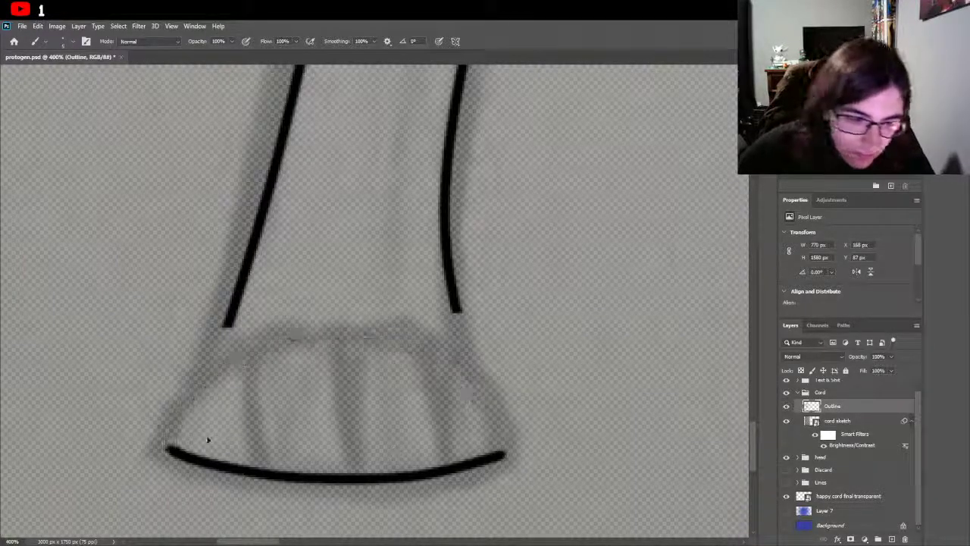
{"action": "mouse_move", "coordinate": [168, 445]}
{"action": "left_mouse_down"}
{"action": "mouse_move", "coordinate": [238, 335]}
{"action": "mouse_move", "coordinate": [379, 304]}
{"action": "mouse_move", "coordinate": [441, 324]}
{"action": "mouse_move", "coordinate": [414, 313]}
{"action": "mouse_move", "coordinate": [523, 402]}
{"action": "mouse_move", "coordinate": [539, 493]}
{"action": "mouse_move", "coordinate": [513, 461]}
{"action": "left_mouse_up"}
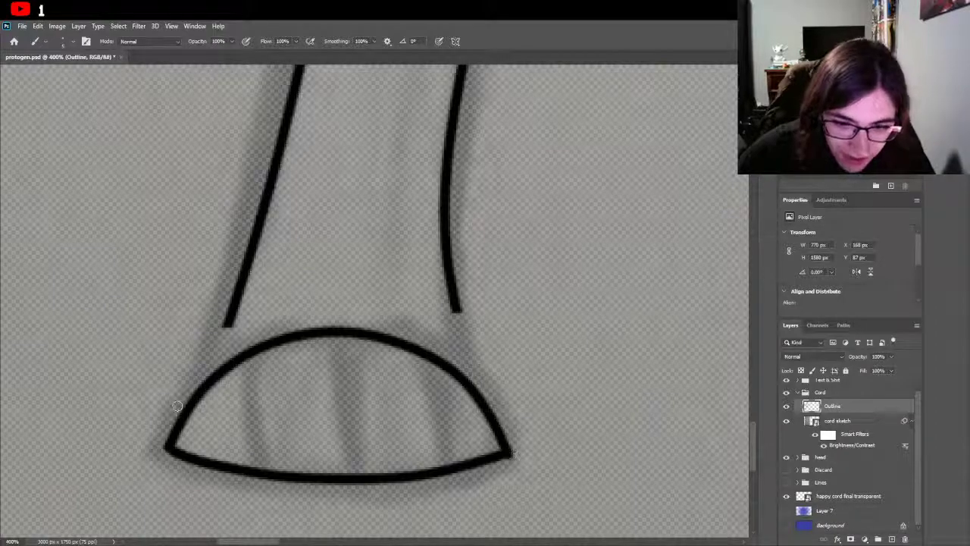
{"action": "key", "text": "e"}
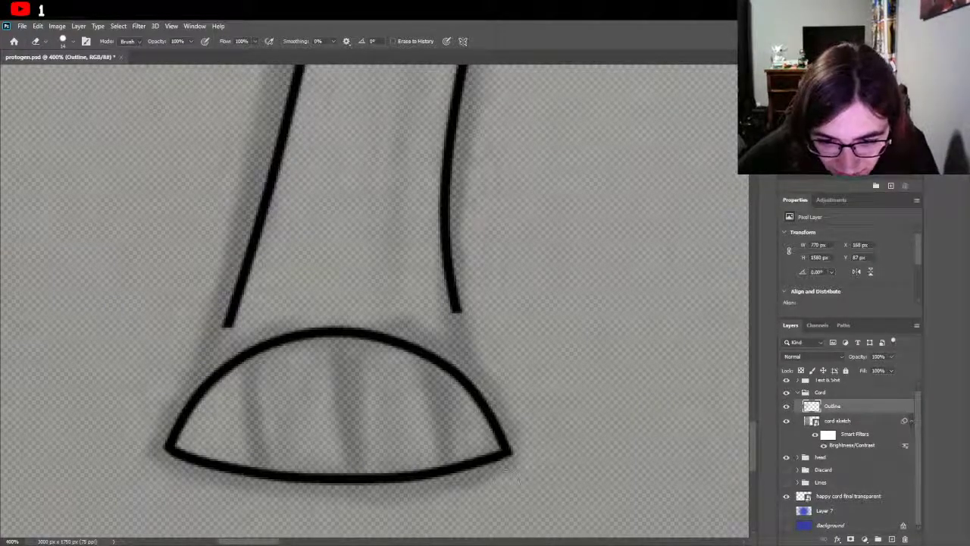
{"action": "key", "text": "ctrl+z"}
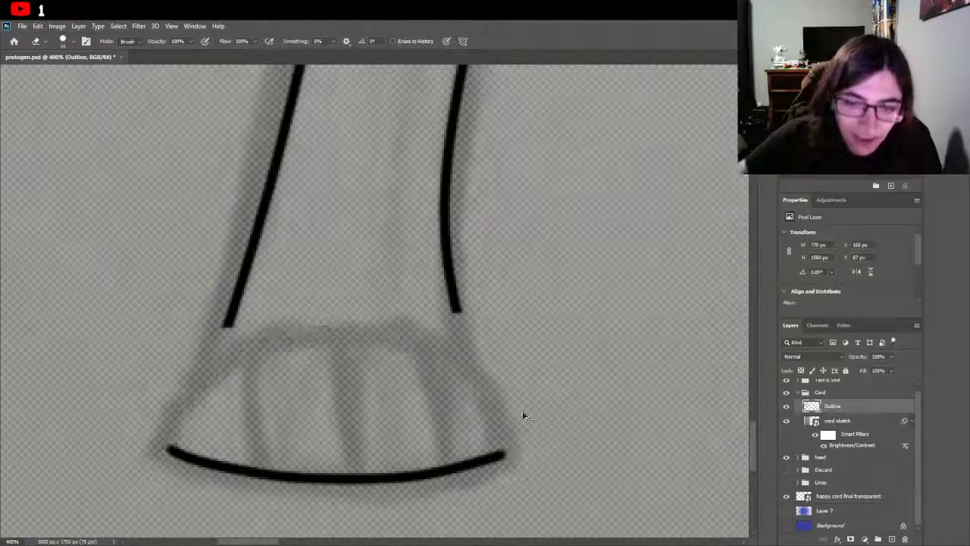
{"action": "key", "text": "b"}
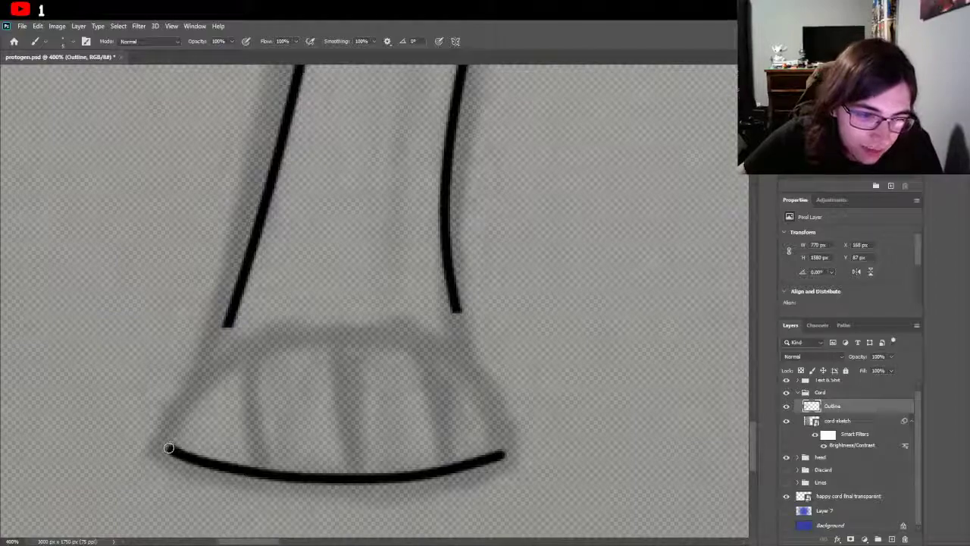
{"action": "mouse_move", "coordinate": [170, 444]}
{"action": "left_mouse_down"}
{"action": "mouse_move", "coordinate": [203, 403]}
{"action": "mouse_move", "coordinate": [273, 357]}
{"action": "left_mouse_up"}
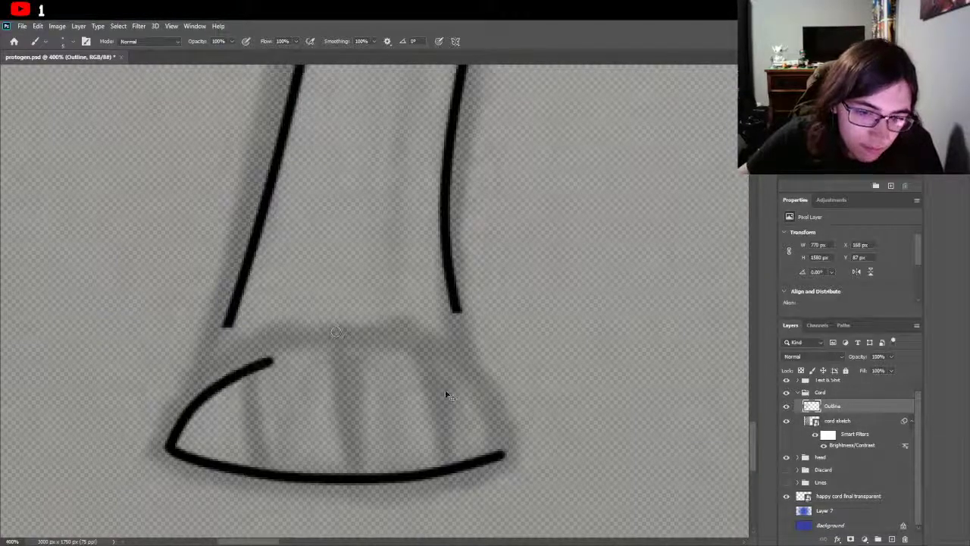
{"action": "key", "text": "ctrl+z"}
{"action": "mouse_move", "coordinate": [500, 454]}
{"action": "left_mouse_down"}
{"action": "mouse_move", "coordinate": [463, 357]}
{"action": "mouse_move", "coordinate": [400, 313]}
{"action": "mouse_move", "coordinate": [319, 333]}
{"action": "mouse_move", "coordinate": [181, 421]}
{"action": "mouse_move", "coordinate": [172, 446]}
{"action": "mouse_move", "coordinate": [212, 354]}
{"action": "mouse_move", "coordinate": [234, 359]}
{"action": "mouse_move", "coordinate": [325, 331]}
{"action": "mouse_move", "coordinate": [411, 341]}
{"action": "mouse_move", "coordinate": [501, 438]}
{"action": "left_mouse_up"}
{"action": "key", "text": "ctrl+z"}
{"action": "mouse_move", "coordinate": [539, 503]}
{"action": "left_mouse_down"}
{"action": "mouse_move", "coordinate": [507, 446]}
{"action": "mouse_move", "coordinate": [491, 460]}
{"action": "left_mouse_up"}
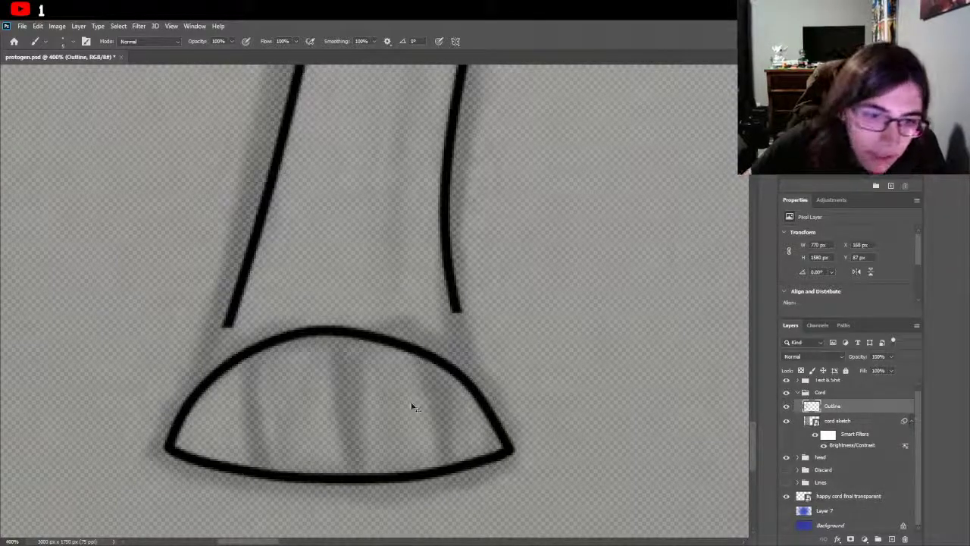
{"action": "key", "text": "ctrl+z"}
{"action": "key", "text": "ctrl+z"}
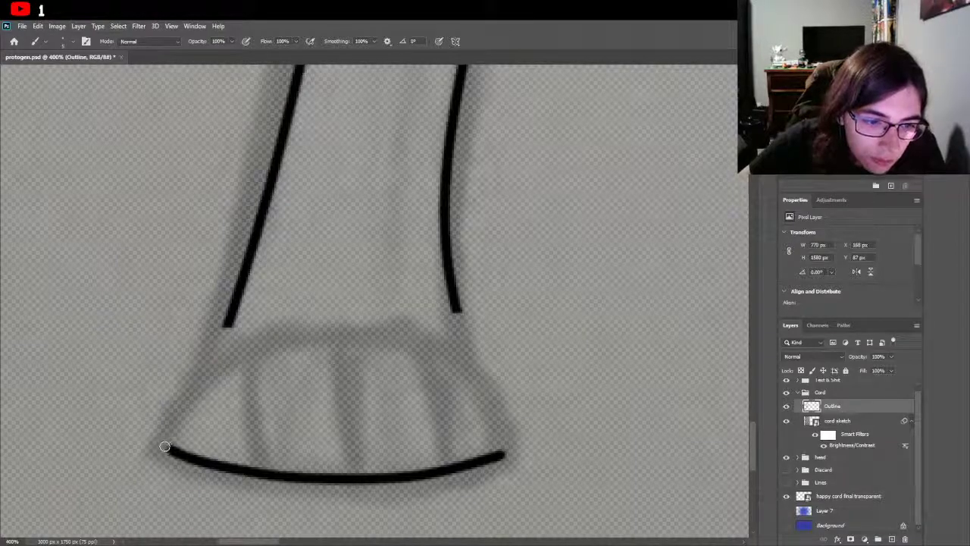
{"action": "mouse_move", "coordinate": [163, 445]}
{"action": "left_mouse_down"}
{"action": "mouse_move", "coordinate": [196, 382]}
{"action": "mouse_move", "coordinate": [397, 299]}
{"action": "mouse_move", "coordinate": [451, 317]}
{"action": "left_mouse_up"}
{"action": "key", "text": "ctrl+z"}
Step: Draw the arched top of the left foot and join both its ends to the bottom edge
{"action": "mouse_move", "coordinate": [157, 442]}
{"action": "left_mouse_down"}
{"action": "mouse_move", "coordinate": [182, 389]}
{"action": "mouse_move", "coordinate": [229, 348]}
{"action": "mouse_move", "coordinate": [310, 313]}
{"action": "mouse_move", "coordinate": [481, 327]}
{"action": "mouse_move", "coordinate": [503, 356]}
{"action": "mouse_move", "coordinate": [442, 342]}
{"action": "mouse_move", "coordinate": [548, 486]}
{"action": "mouse_move", "coordinate": [530, 502]}
{"action": "mouse_move", "coordinate": [516, 453]}
{"action": "left_mouse_up"}
{"action": "left_click_drag", "start_coordinate": [512, 453], "coordinate": [513, 448]}
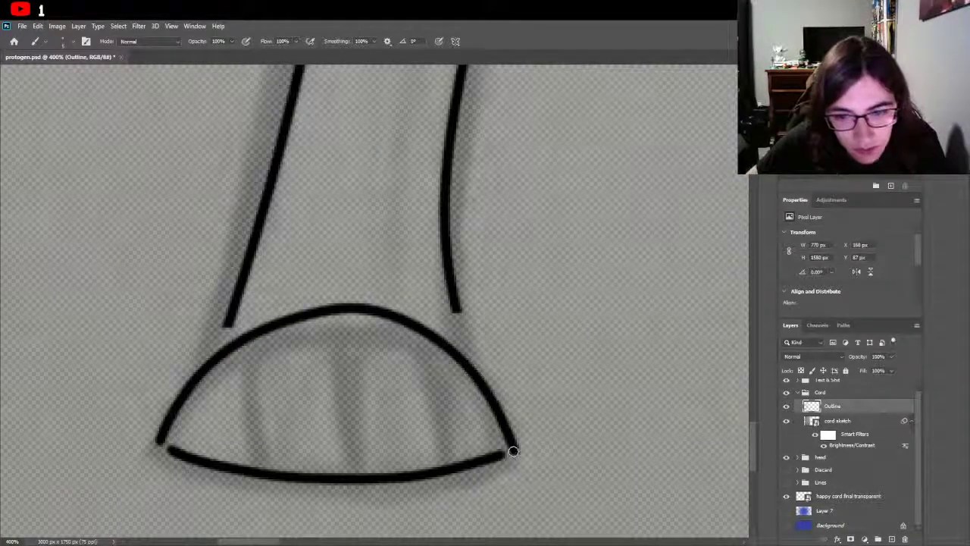
{"action": "mouse_move", "coordinate": [160, 442]}
{"action": "left_mouse_down"}
{"action": "mouse_move", "coordinate": [184, 459]}
{"action": "mouse_move", "coordinate": [211, 461]}
{"action": "left_mouse_up"}
Step: Extend both lower leg lines down into the left foot's arch and touch up the foot's outer corner
{"action": "left_click_drag", "start_coordinate": [228, 319], "coordinate": [176, 410]}
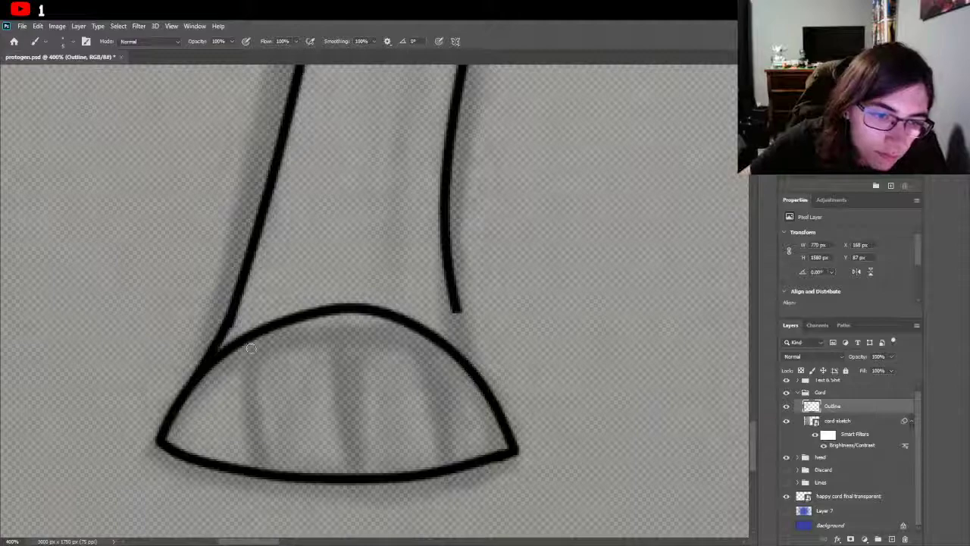
{"action": "key", "text": "ctrl+z"}
{"action": "left_click_drag", "start_coordinate": [228, 324], "coordinate": [181, 412]}
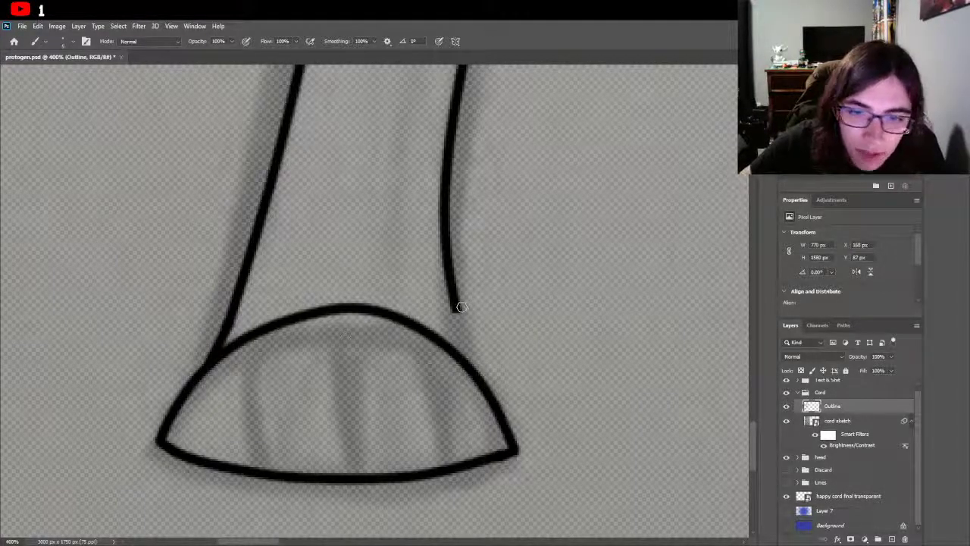
{"action": "mouse_move", "coordinate": [457, 311]}
{"action": "left_mouse_down"}
{"action": "mouse_move", "coordinate": [472, 376]}
{"action": "mouse_move", "coordinate": [493, 416]}
{"action": "mouse_move", "coordinate": [499, 409]}
{"action": "left_mouse_up"}
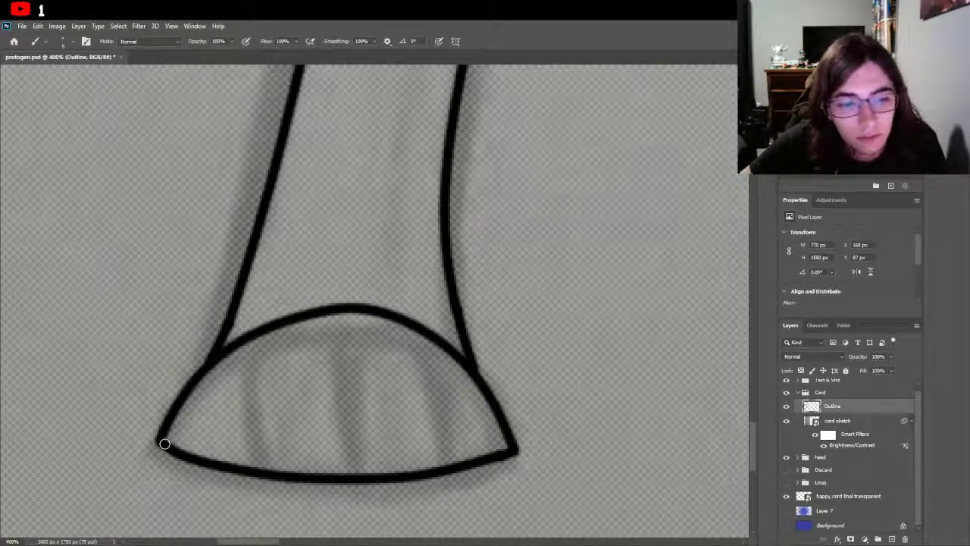
{"action": "left_click_drag", "start_coordinate": [164, 444], "coordinate": [156, 441]}
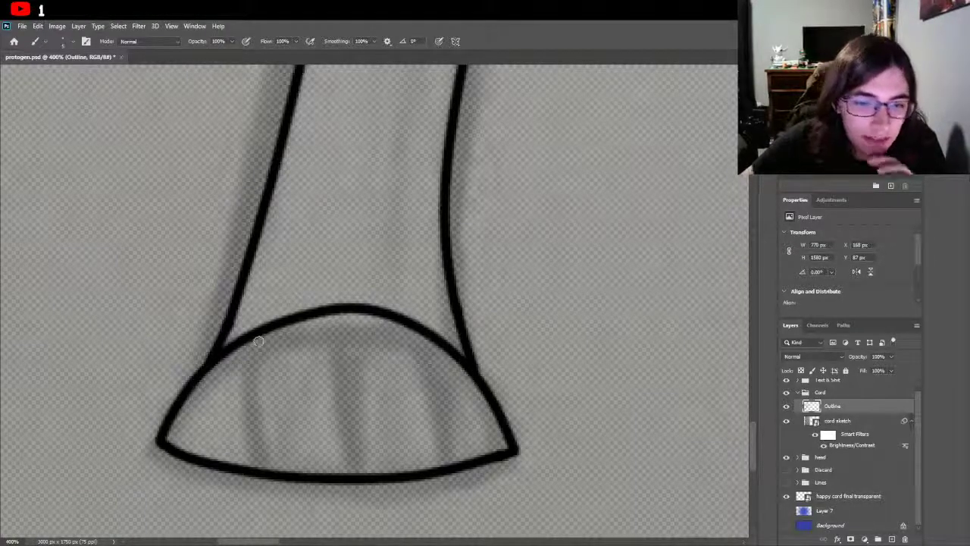
Step: Draw three toe divider lines from the left foot's arch down to its bottom edge
{"action": "left_click_drag", "start_coordinate": [250, 339], "coordinate": [247, 375]}
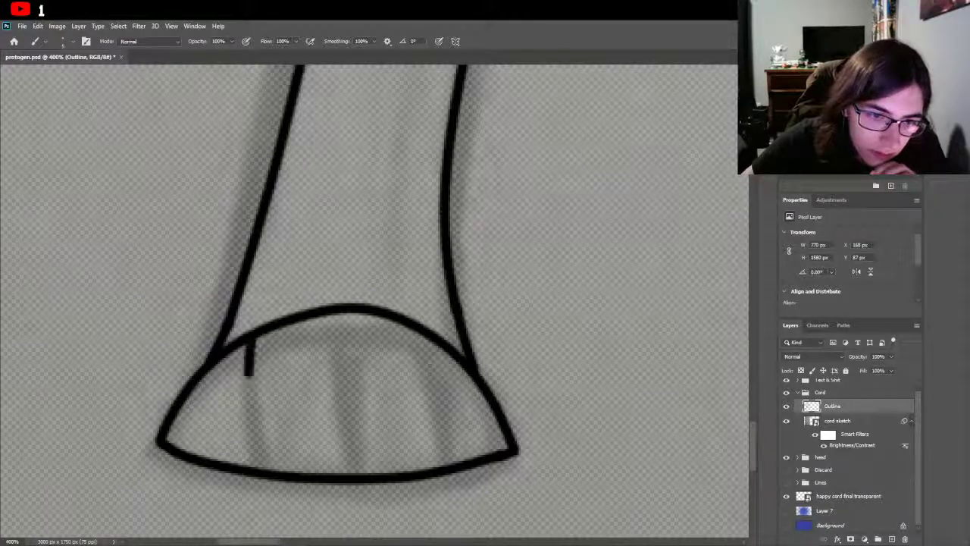
{"action": "left_click_drag", "start_coordinate": [243, 454], "coordinate": [261, 479]}
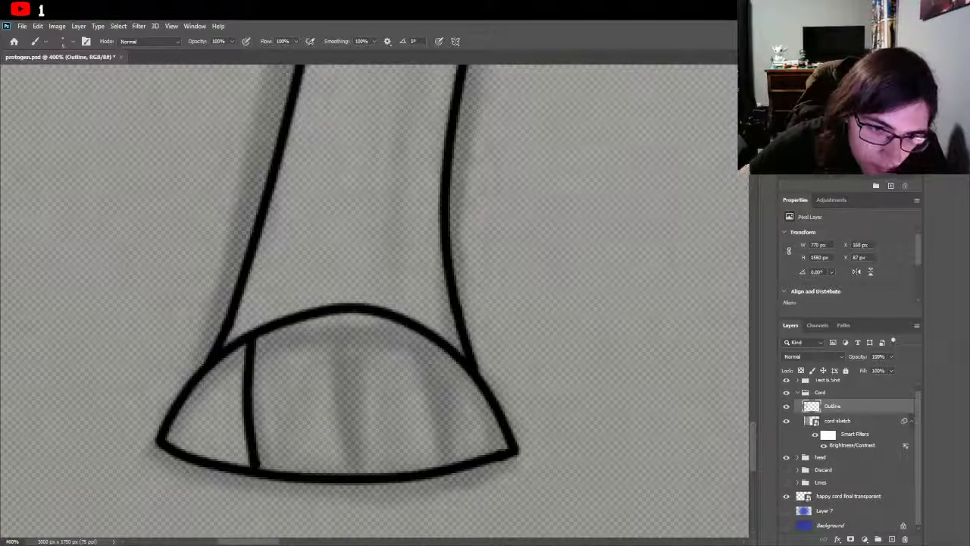
{"action": "left_click_drag", "start_coordinate": [347, 310], "coordinate": [349, 400]}
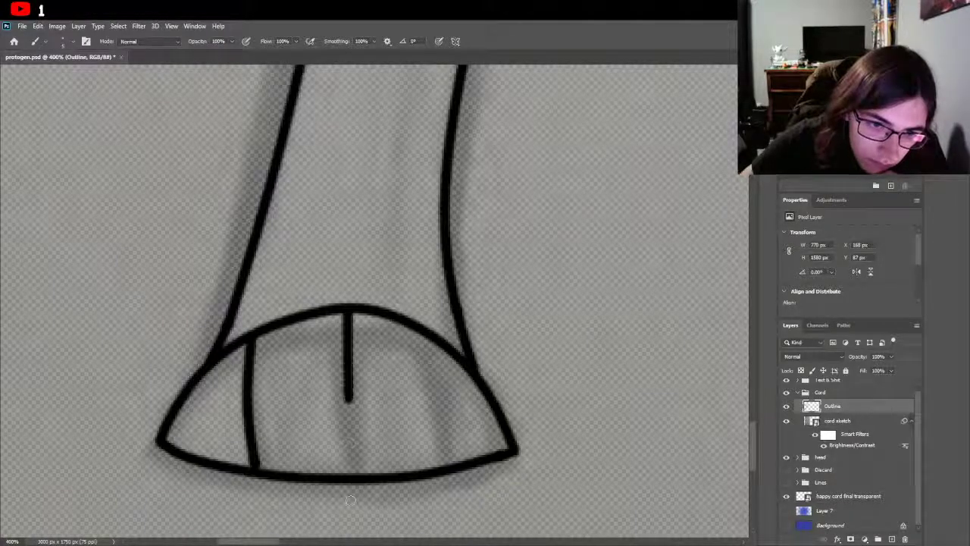
{"action": "left_click", "coordinate": [352, 471], "text": "shift"}
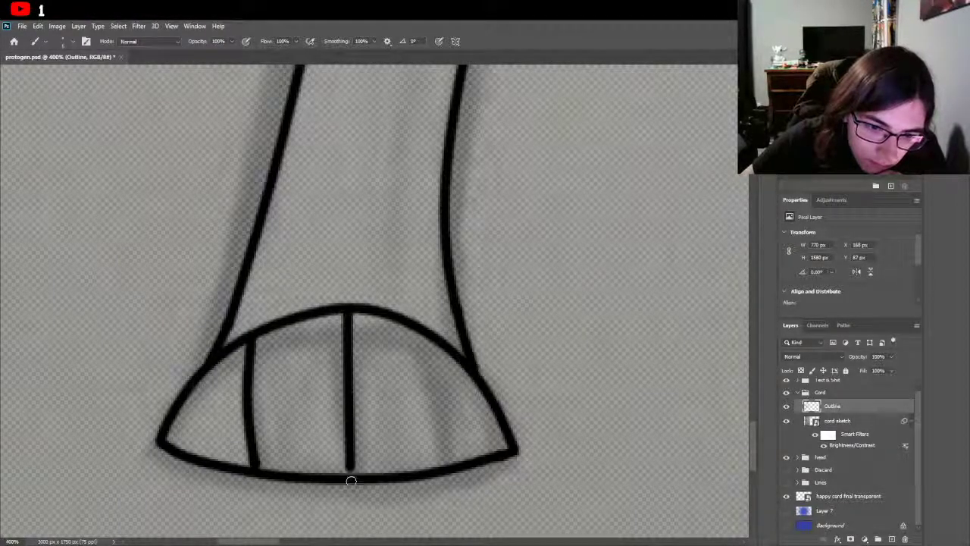
{"action": "left_click", "coordinate": [350, 475]}
{"action": "mouse_move", "coordinate": [419, 330]}
{"action": "left_mouse_down"}
{"action": "mouse_move", "coordinate": [438, 379]}
{"action": "mouse_move", "coordinate": [445, 459]}
{"action": "left_mouse_up"}
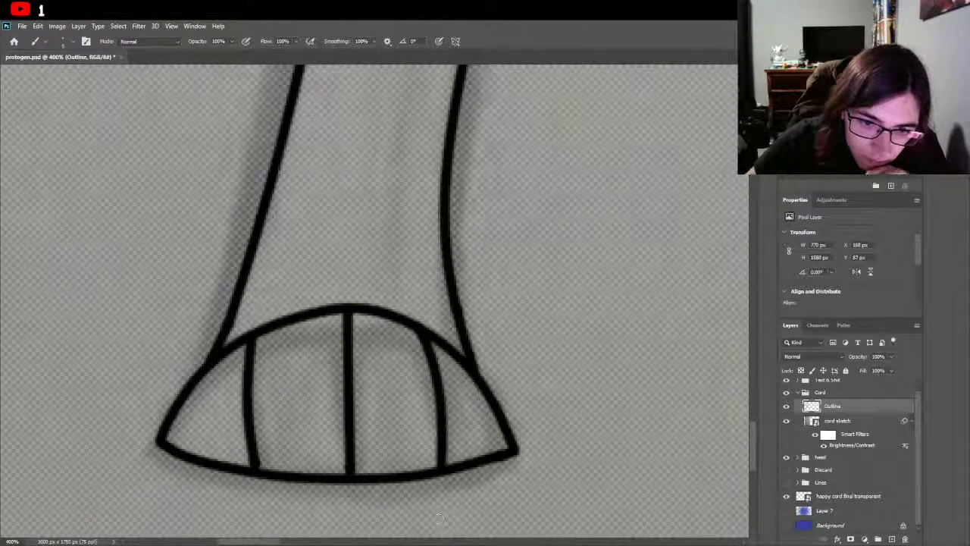
Step: Examine the whole character's outline against the sketch, including both legs and feet
{"action": "key", "text": "z"}
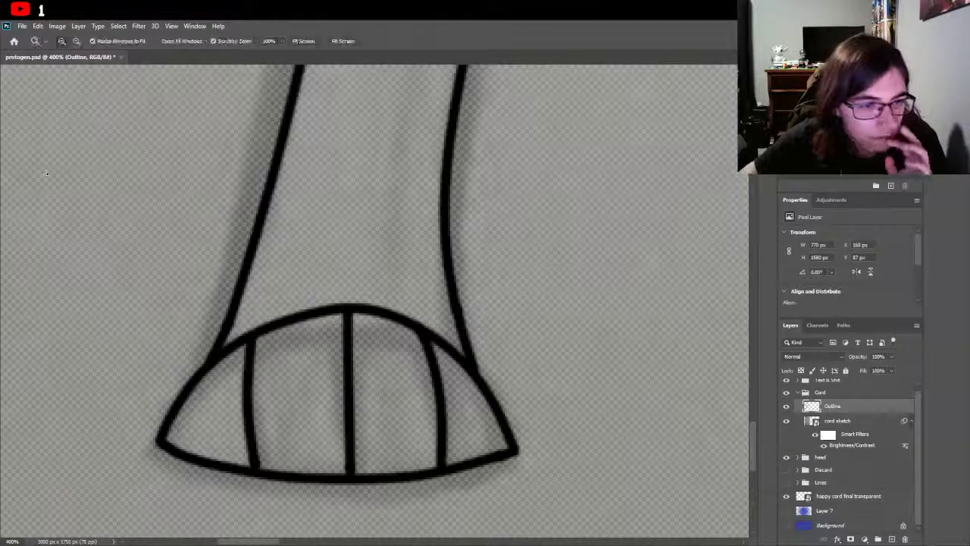
{"action": "left_click", "coordinate": [377, 407], "text": "alt"}
{"action": "left_click", "coordinate": [379, 411], "text": "alt"}
{"action": "left_click", "coordinate": [379, 411], "text": "alt"}
{"action": "scroll", "coordinate": [427, 471], "scroll_direction": "up", "scroll_amount": 2}
{"action": "left_click", "coordinate": [429, 473], "text": "alt"}
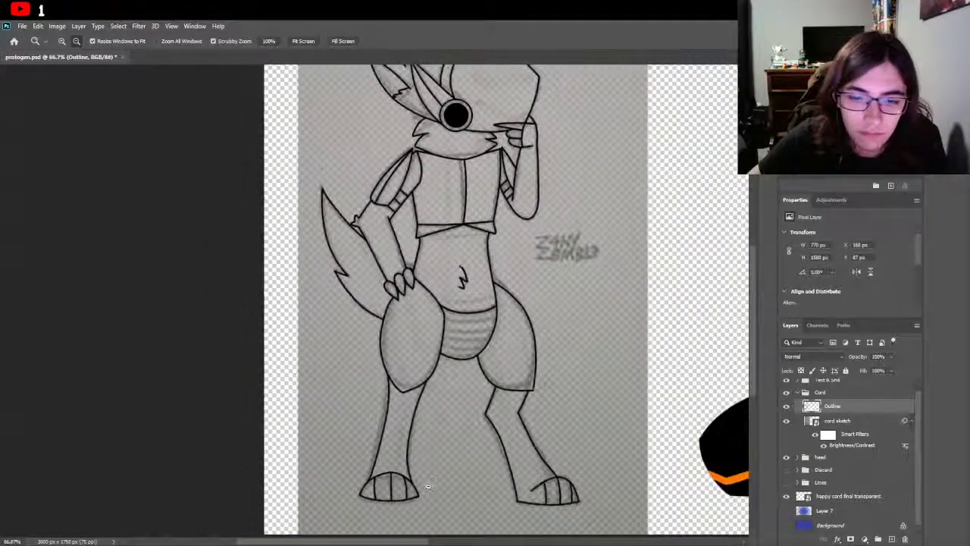
{"action": "left_click_drag", "start_coordinate": [397, 538], "coordinate": [435, 539]}
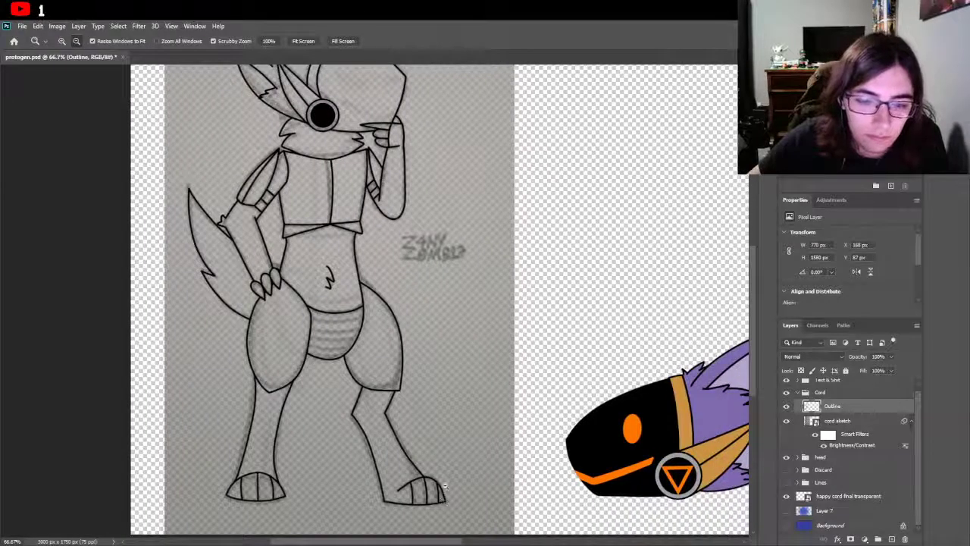
{"action": "scroll", "coordinate": [446, 487], "scroll_direction": "up", "scroll_amount": 1}
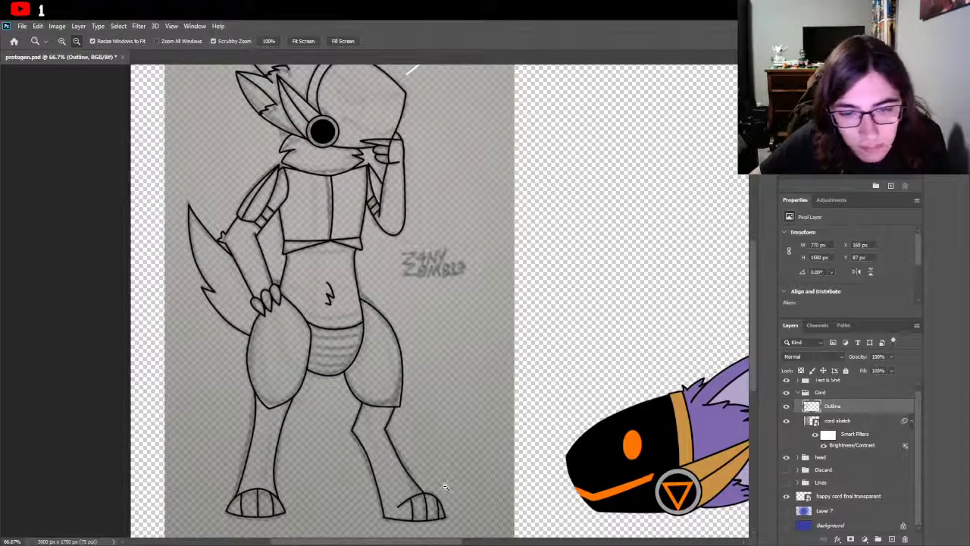
{"action": "left_click", "coordinate": [445, 488], "text": "alt"}
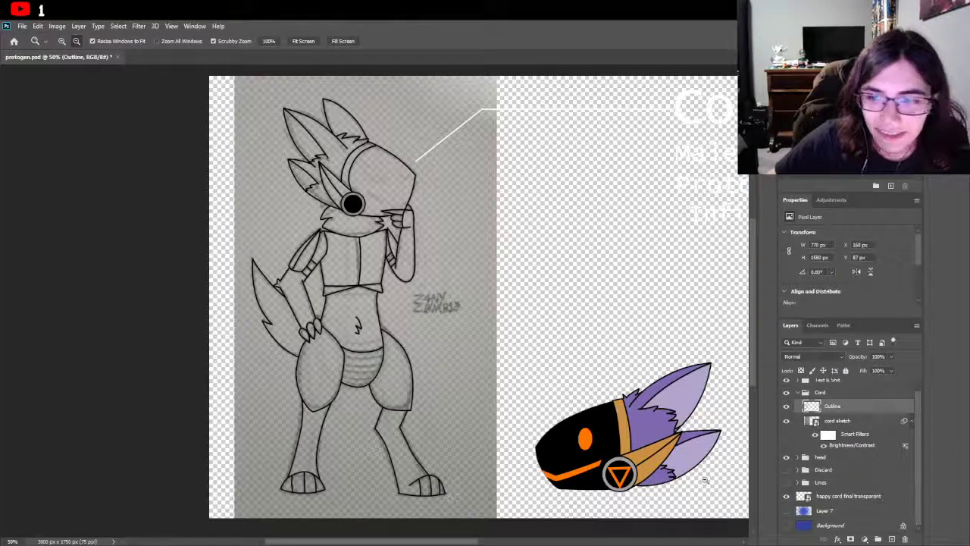
{"action": "left_click", "coordinate": [861, 425]}
{"action": "left_click", "coordinate": [857, 410]}
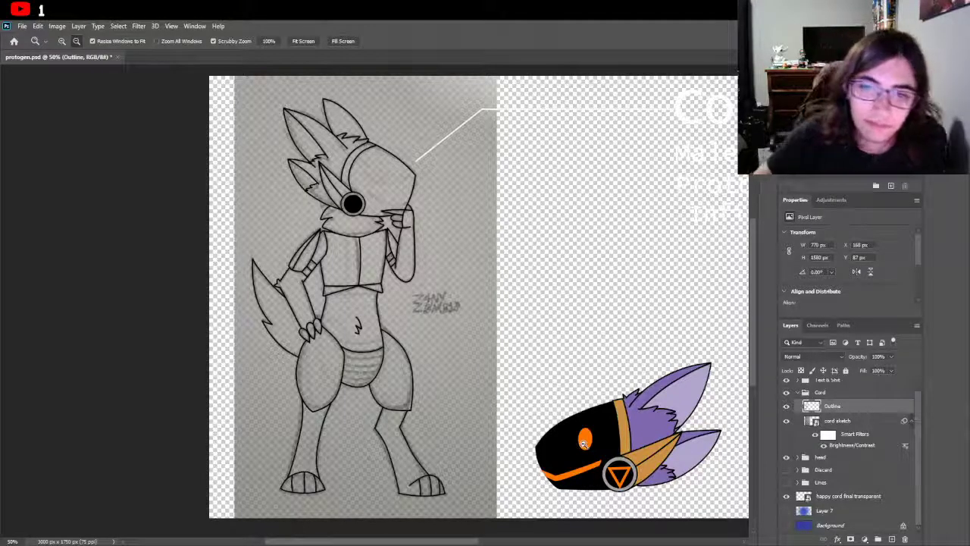
Step: Ink the first curved stripe across the pelvis, just below the waist line, following the sketch
{"action": "left_click_drag", "start_coordinate": [357, 375], "coordinate": [370, 374]}
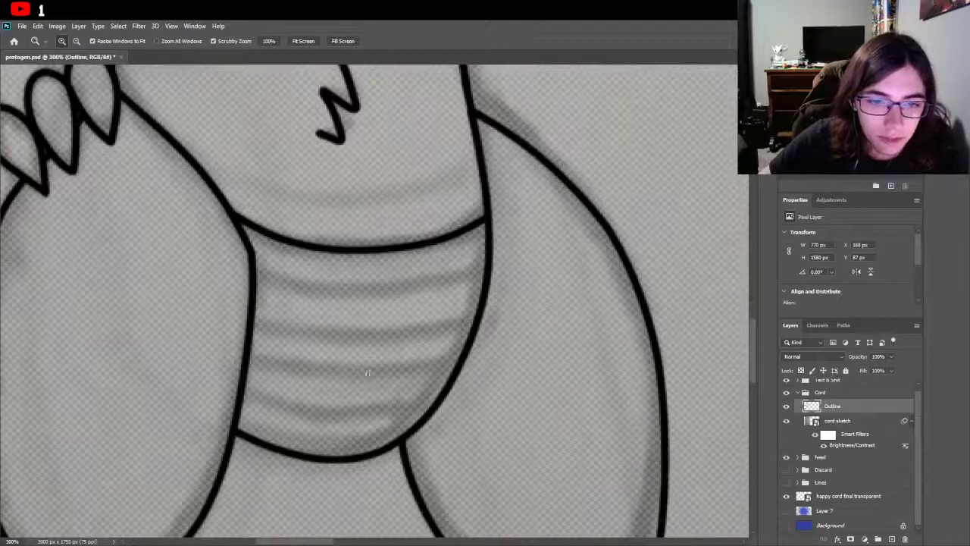
{"action": "key", "text": "b"}
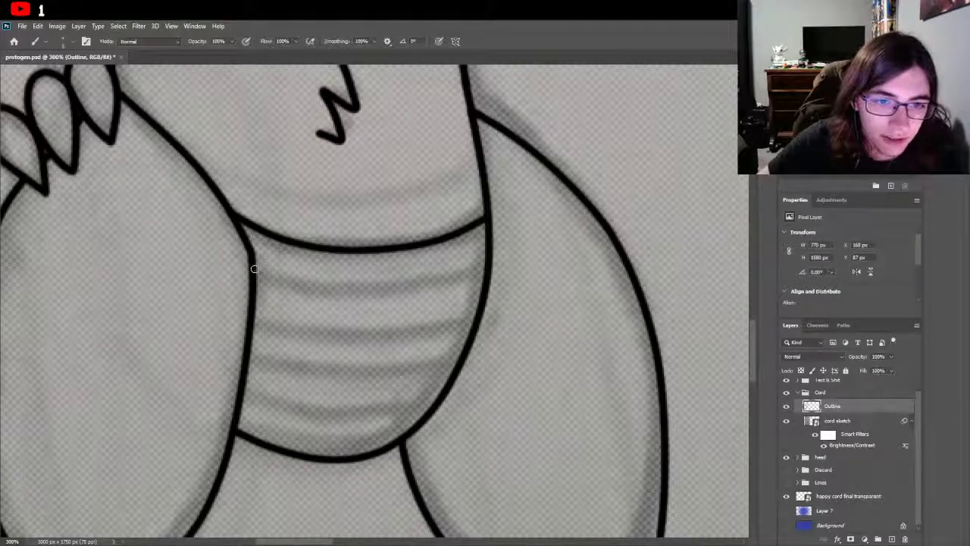
{"action": "mouse_move", "coordinate": [255, 271]}
{"action": "left_mouse_down"}
{"action": "mouse_move", "coordinate": [304, 288]}
{"action": "mouse_move", "coordinate": [482, 287]}
{"action": "mouse_move", "coordinate": [420, 291]}
{"action": "mouse_move", "coordinate": [485, 265]}
{"action": "left_mouse_up"}
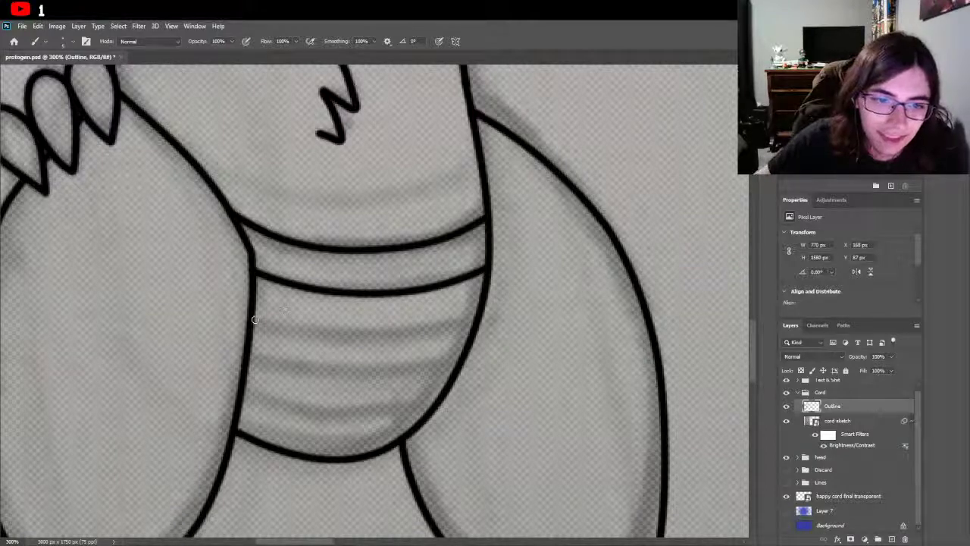
Step: Draw the second curved pelvis stripe from thigh to thigh, redoing the stroke until it runs evenly below the first
{"action": "mouse_move", "coordinate": [255, 326]}
{"action": "left_mouse_down"}
{"action": "mouse_move", "coordinate": [467, 335]}
{"action": "mouse_move", "coordinate": [423, 342]}
{"action": "mouse_move", "coordinate": [475, 318]}
{"action": "left_mouse_up"}
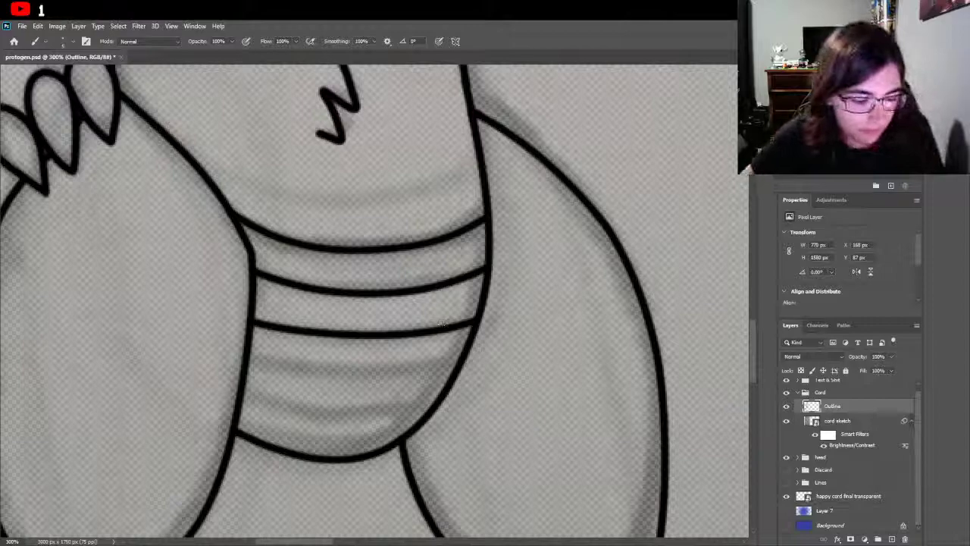
{"action": "key", "text": "ctrl+z"}
{"action": "mouse_move", "coordinate": [481, 311]}
{"action": "left_mouse_down"}
{"action": "mouse_move", "coordinate": [407, 337]}
{"action": "mouse_move", "coordinate": [327, 339]}
{"action": "left_mouse_up"}
{"action": "key", "text": "ctrl+z"}
{"action": "mouse_move", "coordinate": [483, 305]}
{"action": "left_mouse_down"}
{"action": "mouse_move", "coordinate": [396, 339]}
{"action": "mouse_move", "coordinate": [247, 336]}
{"action": "left_mouse_up"}
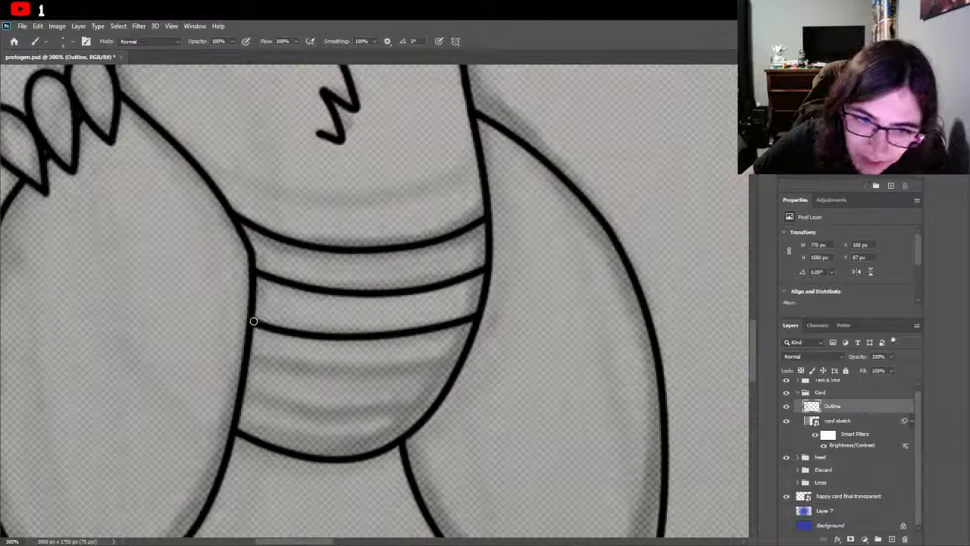
{"action": "key", "text": "ctrl+z"}
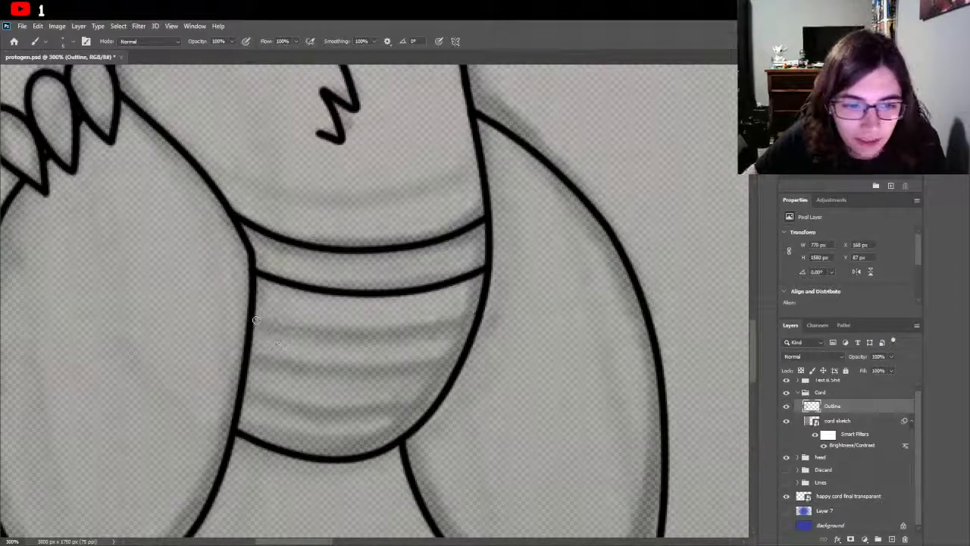
{"action": "left_click_drag", "start_coordinate": [258, 326], "coordinate": [353, 334]}
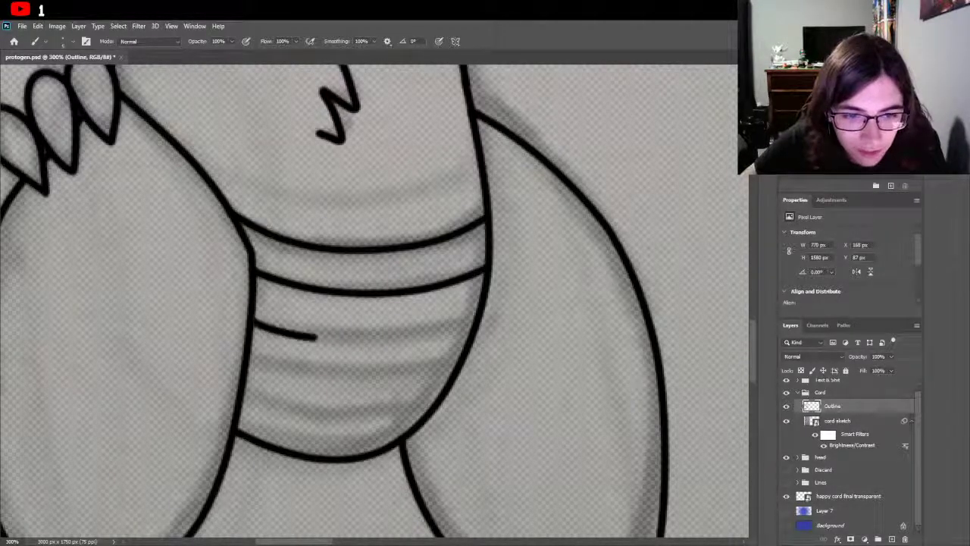
{"action": "key", "text": "ctrl+z"}
{"action": "mouse_move", "coordinate": [254, 321]}
{"action": "left_mouse_down"}
{"action": "mouse_move", "coordinate": [381, 333]}
{"action": "mouse_move", "coordinate": [483, 317]}
{"action": "left_mouse_up"}
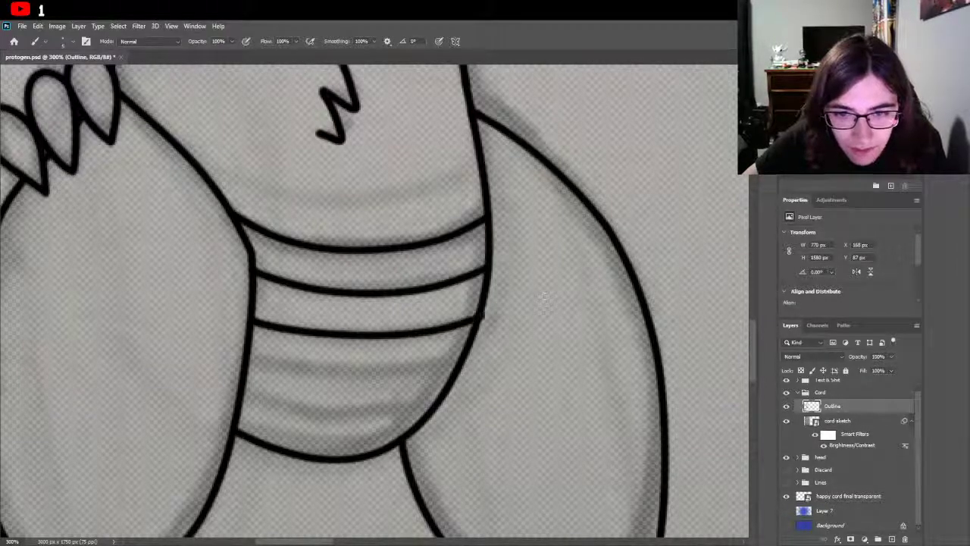
{"action": "key", "text": "ctrl+z"}
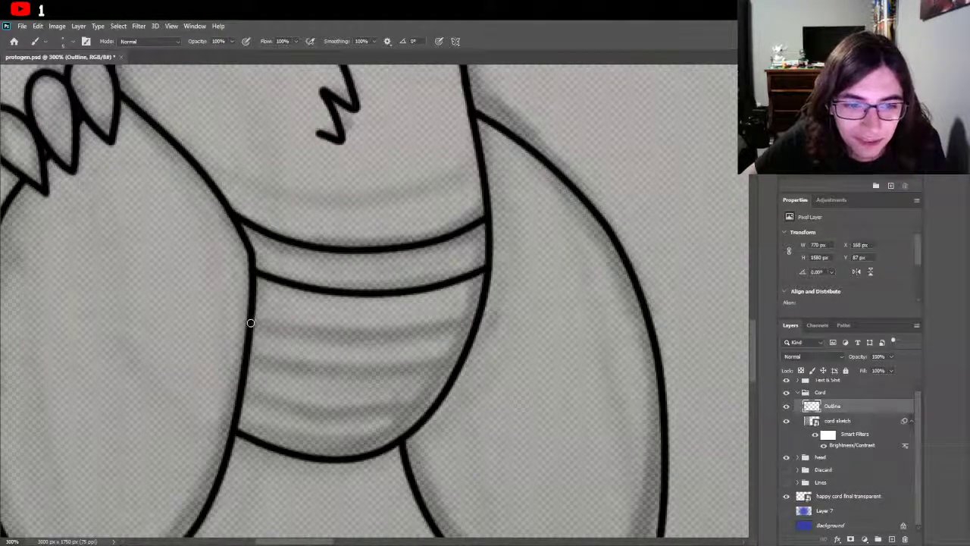
{"action": "mouse_move", "coordinate": [253, 324]}
{"action": "left_mouse_down"}
{"action": "mouse_move", "coordinate": [409, 336]}
{"action": "mouse_move", "coordinate": [477, 317]}
{"action": "left_mouse_up"}
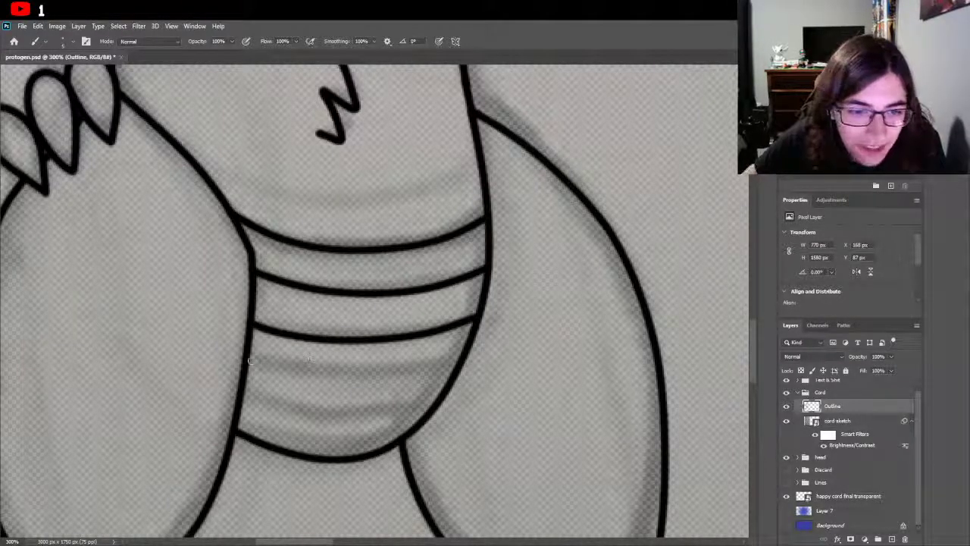
Step: Draw the third curved stripe across the pelvis, undoing and repeating the stroke until its curve matches the stripes above
{"action": "left_click_drag", "start_coordinate": [250, 360], "coordinate": [425, 385]}
{"action": "key", "text": "ctrl+z"}
{"action": "mouse_move", "coordinate": [250, 362]}
{"action": "left_mouse_down"}
{"action": "mouse_move", "coordinate": [392, 370]}
{"action": "mouse_move", "coordinate": [459, 353]}
{"action": "left_mouse_up"}
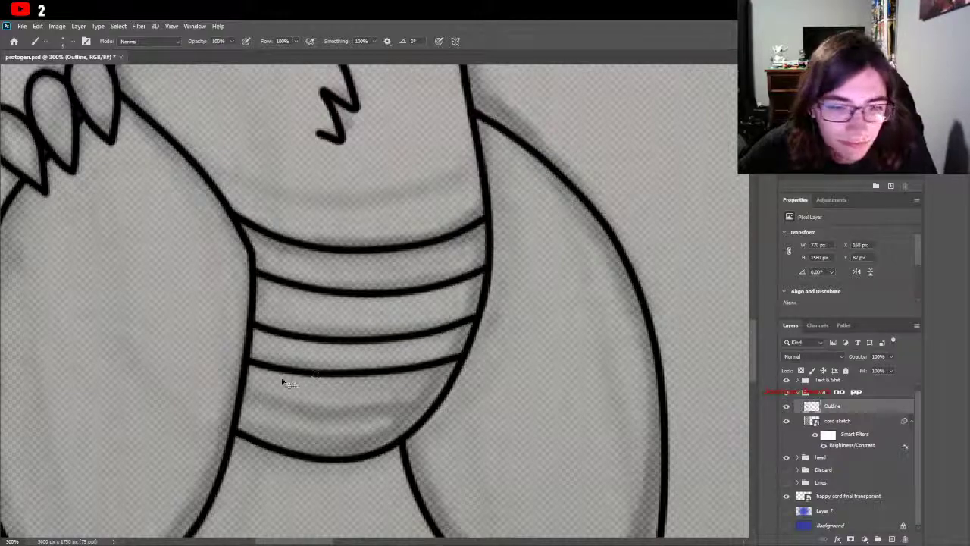
{"action": "key", "text": "ctrl+z"}
{"action": "left_click_drag", "start_coordinate": [248, 364], "coordinate": [307, 383]}
{"action": "key", "text": "ctrl+z"}
{"action": "mouse_move", "coordinate": [252, 366]}
{"action": "left_mouse_down"}
{"action": "mouse_move", "coordinate": [412, 391]}
{"action": "mouse_move", "coordinate": [439, 387]}
{"action": "mouse_move", "coordinate": [455, 366]}
{"action": "left_mouse_up"}
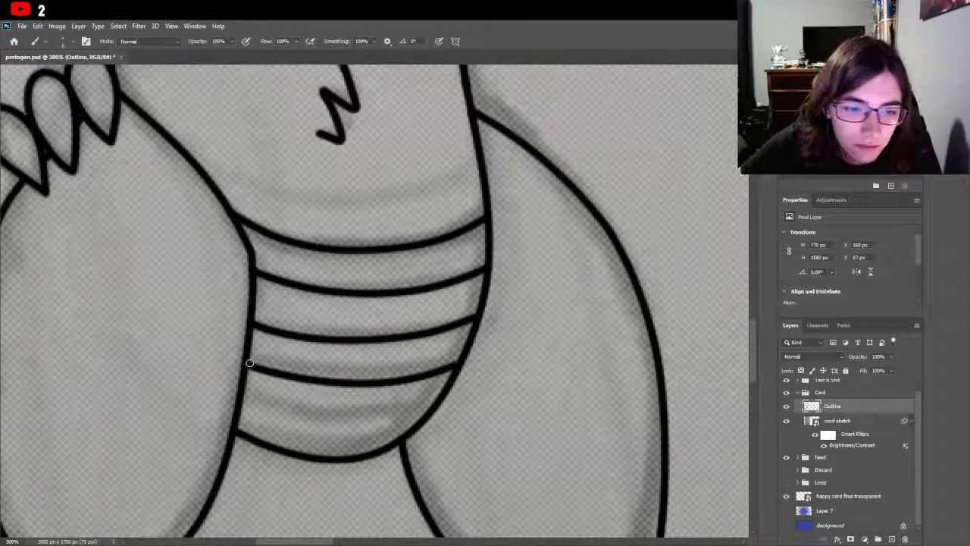
{"action": "key", "text": "ctrl+z"}
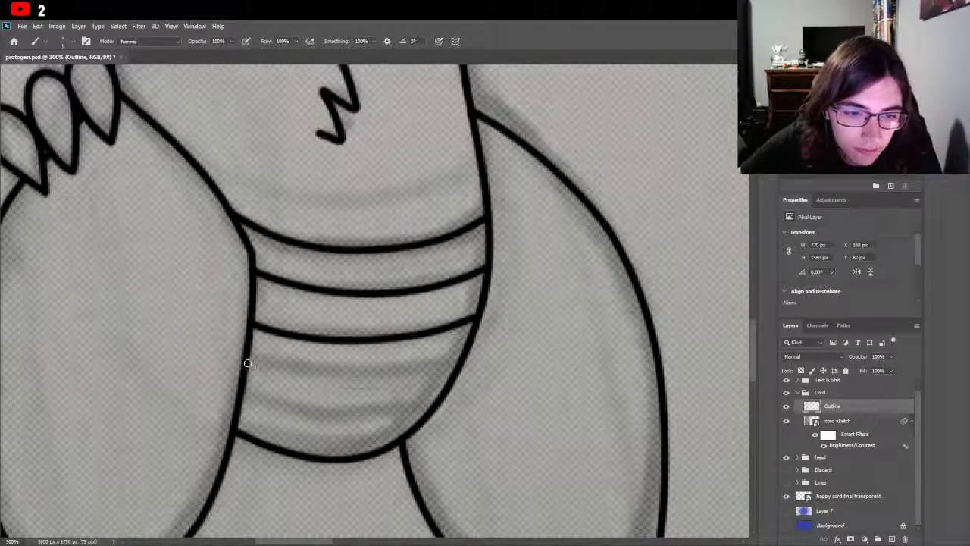
{"action": "mouse_move", "coordinate": [250, 368]}
{"action": "left_mouse_down"}
{"action": "mouse_move", "coordinate": [351, 382]}
{"action": "mouse_move", "coordinate": [436, 376]}
{"action": "left_mouse_up"}
{"action": "key", "text": "ctrl+z"}
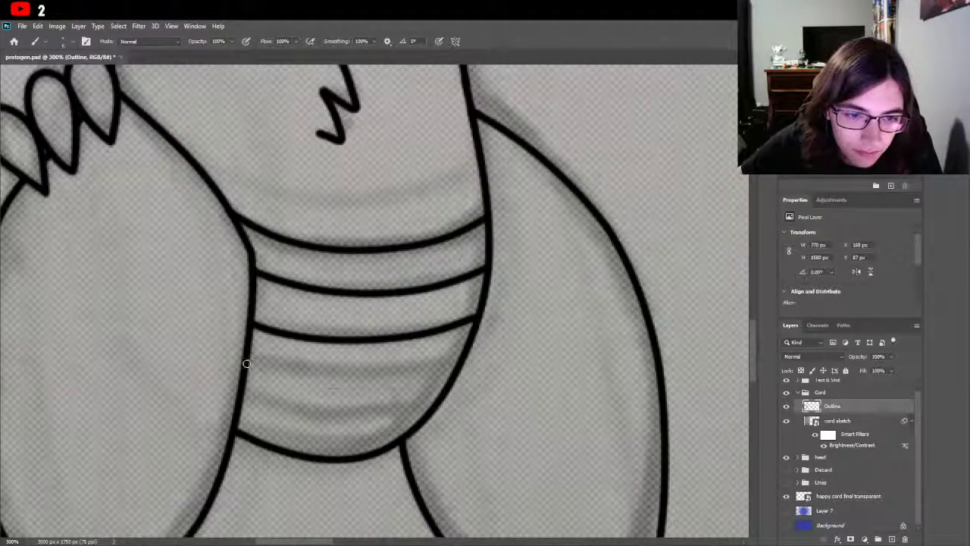
{"action": "mouse_move", "coordinate": [258, 367]}
{"action": "left_mouse_down"}
{"action": "mouse_move", "coordinate": [393, 381]}
{"action": "mouse_move", "coordinate": [470, 372]}
{"action": "mouse_move", "coordinate": [455, 365]}
{"action": "left_mouse_up"}
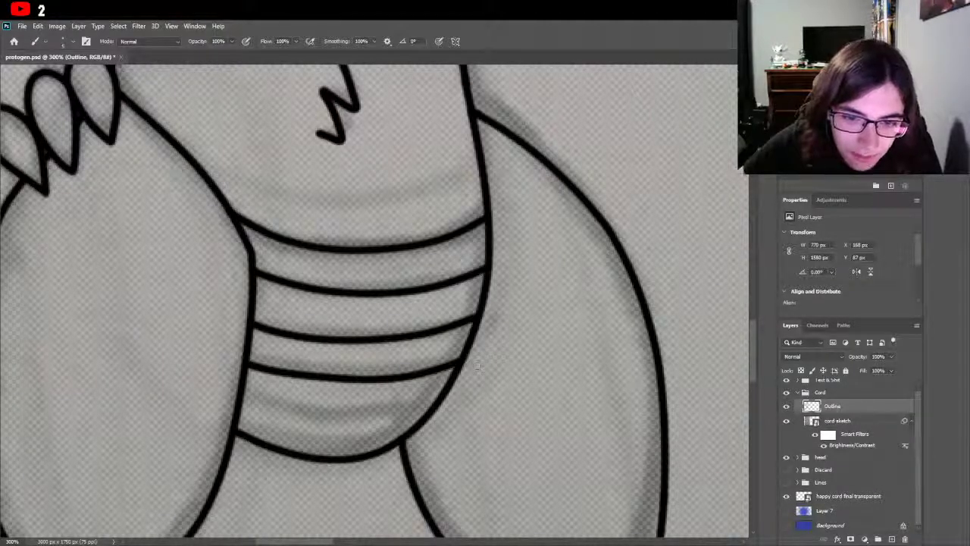
Step: Draw the fourth curved pelvis stripe, retrying the stroke until it joins both sides of the pelvis outline
{"action": "mouse_move", "coordinate": [242, 399]}
{"action": "left_mouse_down"}
{"action": "mouse_move", "coordinate": [347, 426]}
{"action": "mouse_move", "coordinate": [429, 421]}
{"action": "left_mouse_up"}
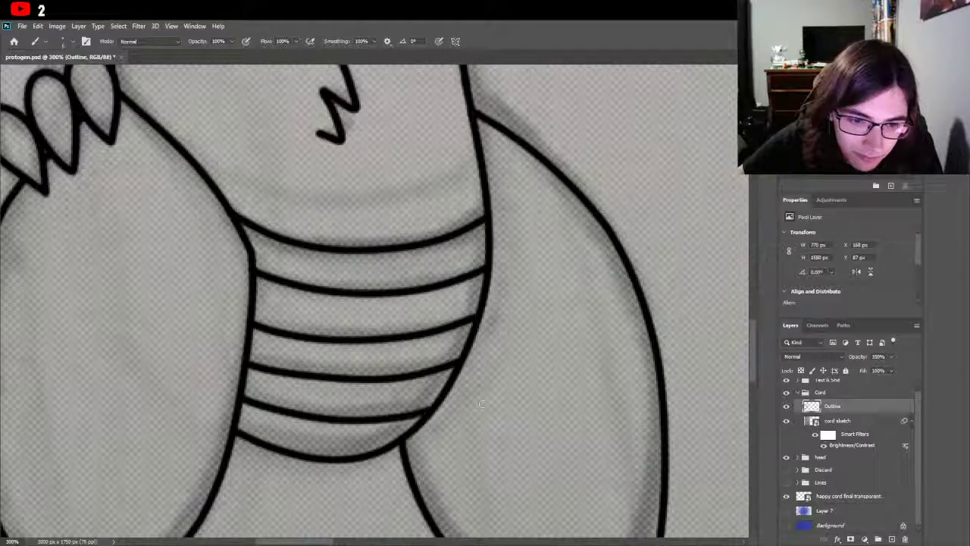
{"action": "key", "text": "ctrl+z"}
{"action": "mouse_move", "coordinate": [242, 399]}
{"action": "left_mouse_down"}
{"action": "mouse_move", "coordinate": [326, 422]}
{"action": "mouse_move", "coordinate": [398, 416]}
{"action": "mouse_move", "coordinate": [441, 393]}
{"action": "mouse_move", "coordinate": [358, 414]}
{"action": "mouse_move", "coordinate": [274, 415]}
{"action": "left_mouse_up"}
{"action": "key", "text": "ctrl+z"}
{"action": "key", "text": "ctrl+z"}
{"action": "mouse_move", "coordinate": [436, 397]}
{"action": "left_mouse_down"}
{"action": "mouse_move", "coordinate": [307, 417]}
{"action": "mouse_move", "coordinate": [236, 400]}
{"action": "left_mouse_up"}
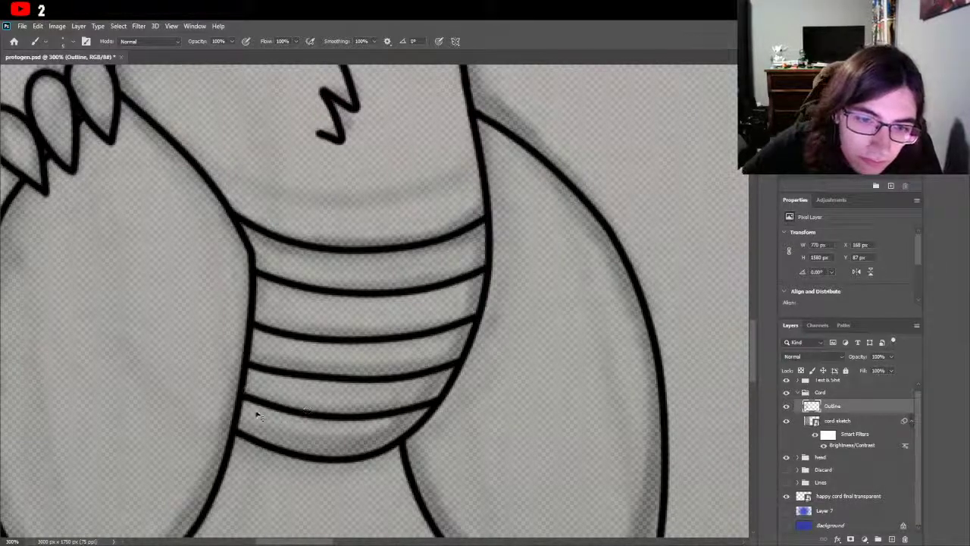
{"action": "key", "text": "ctrl+z"}
{"action": "left_click_drag", "start_coordinate": [241, 399], "coordinate": [349, 422]}
{"action": "key", "text": "ctrl+z"}
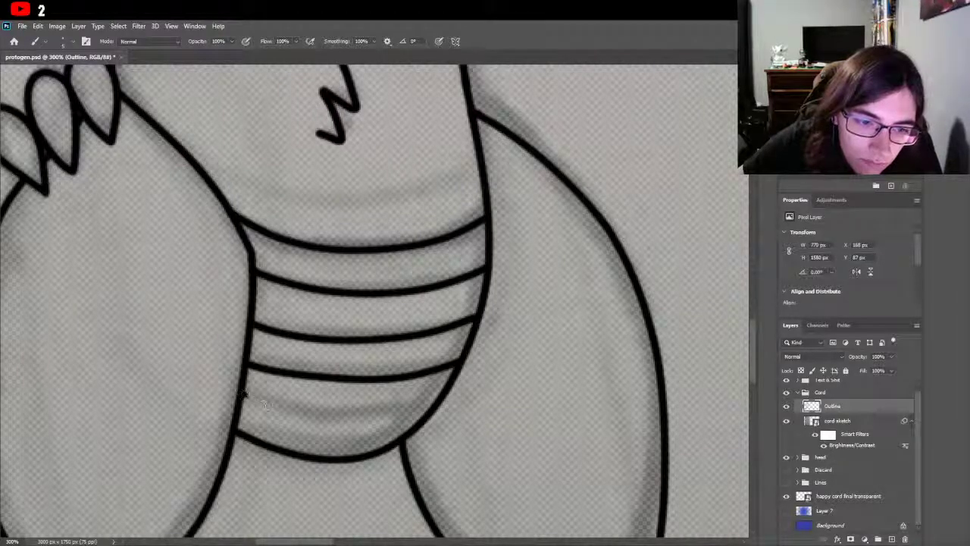
{"action": "mouse_move", "coordinate": [243, 400]}
{"action": "left_mouse_down"}
{"action": "mouse_move", "coordinate": [351, 419]}
{"action": "mouse_move", "coordinate": [417, 414]}
{"action": "mouse_move", "coordinate": [439, 402]}
{"action": "left_mouse_up"}
{"action": "key", "text": "ctrl+z"}
{"action": "mouse_move", "coordinate": [249, 397]}
{"action": "left_mouse_down"}
{"action": "mouse_move", "coordinate": [355, 418]}
{"action": "mouse_move", "coordinate": [463, 392]}
{"action": "left_mouse_up"}
{"action": "key", "text": "ctrl+z"}
{"action": "mouse_move", "coordinate": [250, 397]}
{"action": "left_mouse_down"}
{"action": "mouse_move", "coordinate": [303, 417]}
{"action": "mouse_move", "coordinate": [475, 396]}
{"action": "left_mouse_up"}
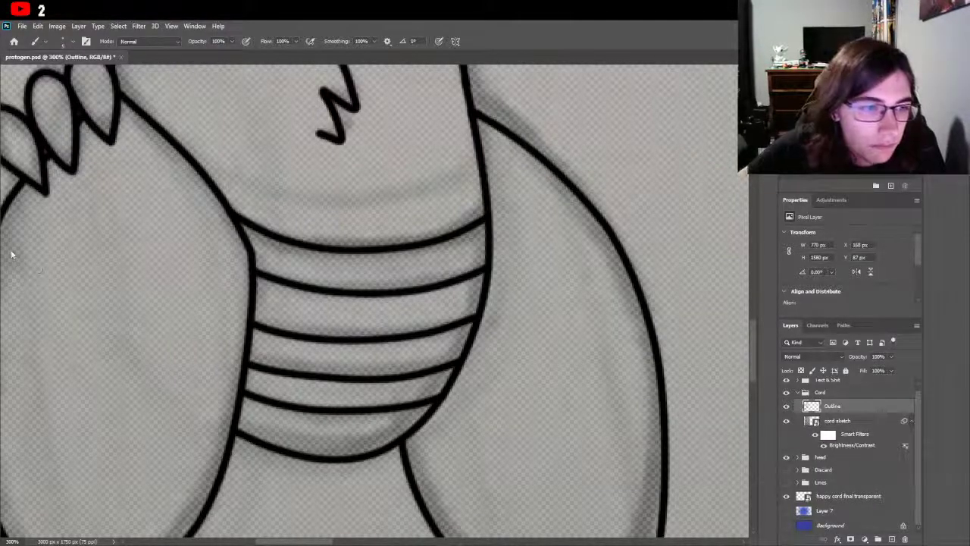
Step: Draw the lowest pelvis stripe just above the bottom edge and finish it with a straight segment to the inner thigh corner
{"action": "key", "text": "e"}
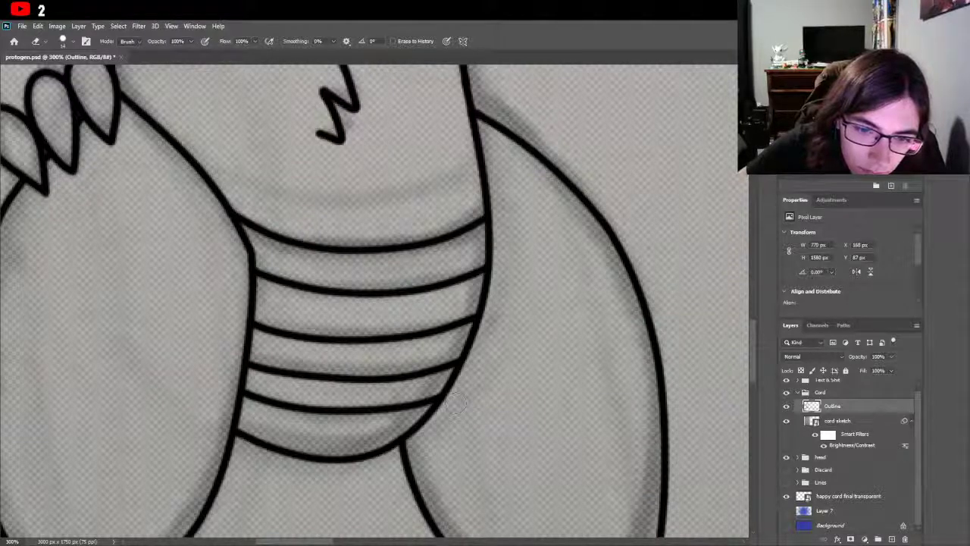
{"action": "key", "text": "b"}
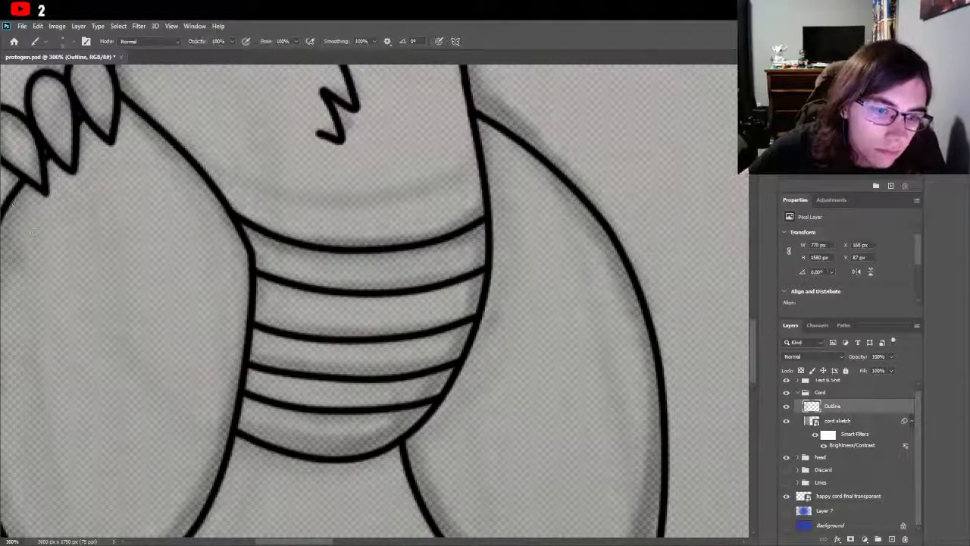
{"action": "mouse_move", "coordinate": [237, 418]}
{"action": "left_mouse_down"}
{"action": "mouse_move", "coordinate": [364, 448]}
{"action": "mouse_move", "coordinate": [410, 444]}
{"action": "mouse_move", "coordinate": [393, 436]}
{"action": "mouse_move", "coordinate": [421, 429]}
{"action": "left_mouse_up"}
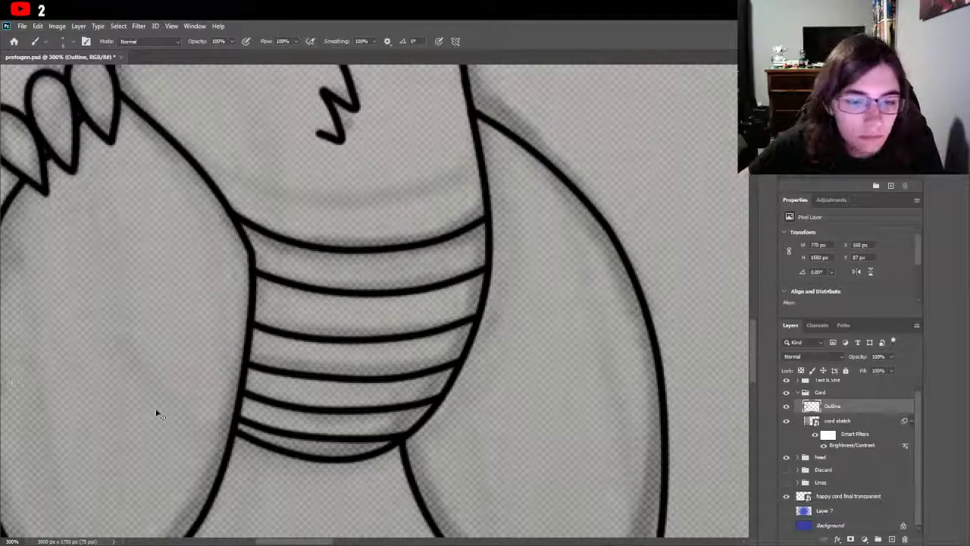
{"action": "key", "text": "ctrl+z"}
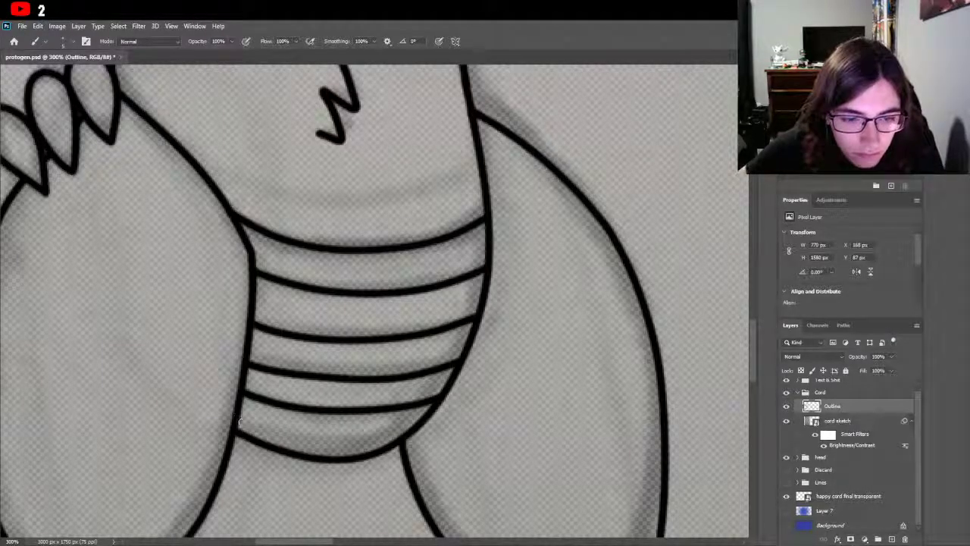
{"action": "left_click_drag", "start_coordinate": [238, 426], "coordinate": [325, 438]}
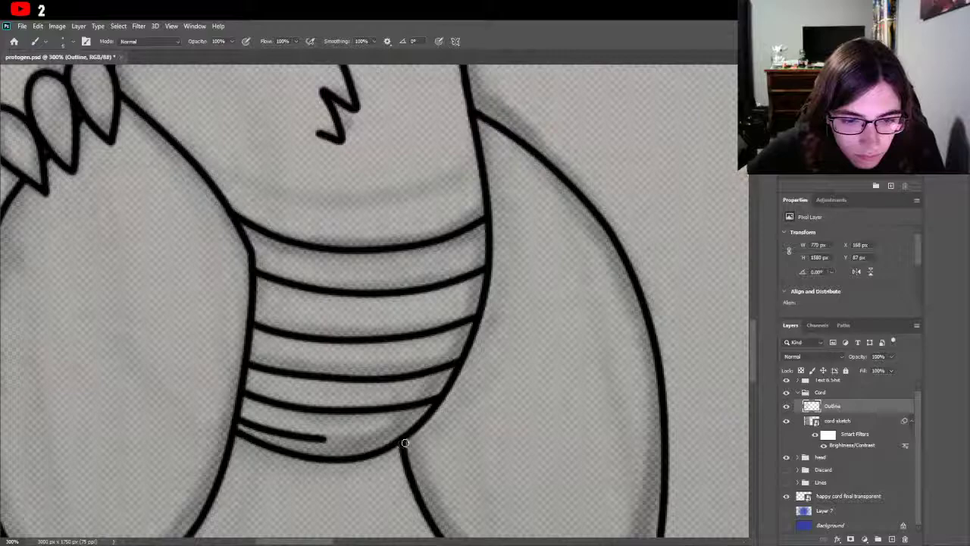
{"action": "left_click", "coordinate": [402, 437], "text": "shift"}
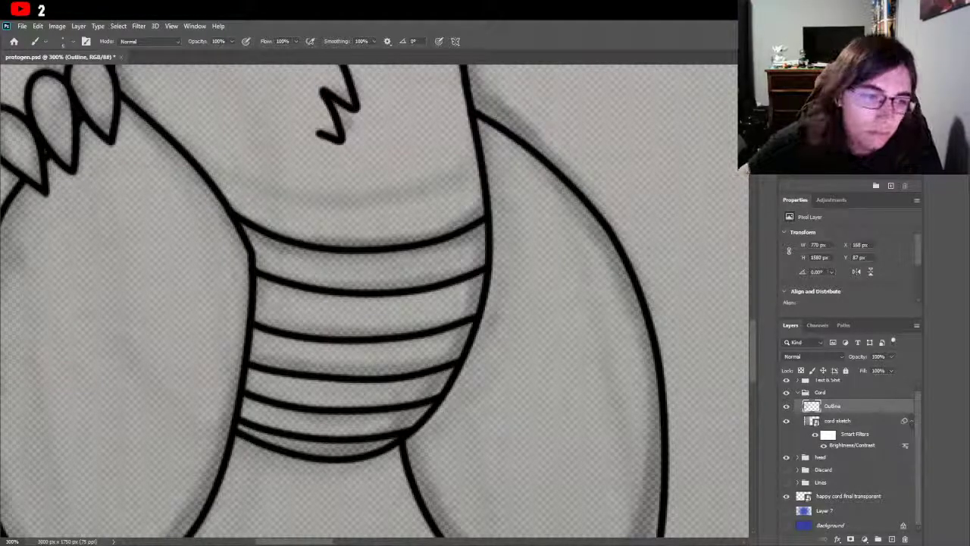
Step: Hide the cord sketch layer and show Layer 7 and the Background behind the finished outline
{"action": "key", "text": "z"}
{"action": "left_click", "coordinate": [398, 343], "text": "alt"}
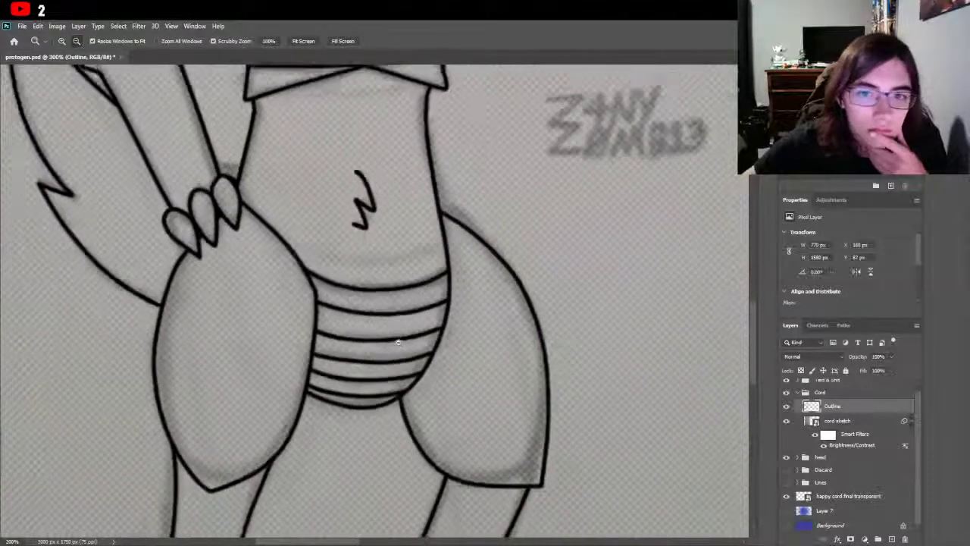
{"action": "left_click", "coordinate": [398, 342], "text": "alt"}
{"action": "left_click", "coordinate": [398, 343], "text": "alt"}
{"action": "scroll", "coordinate": [424, 394], "scroll_direction": "up", "scroll_amount": 2}
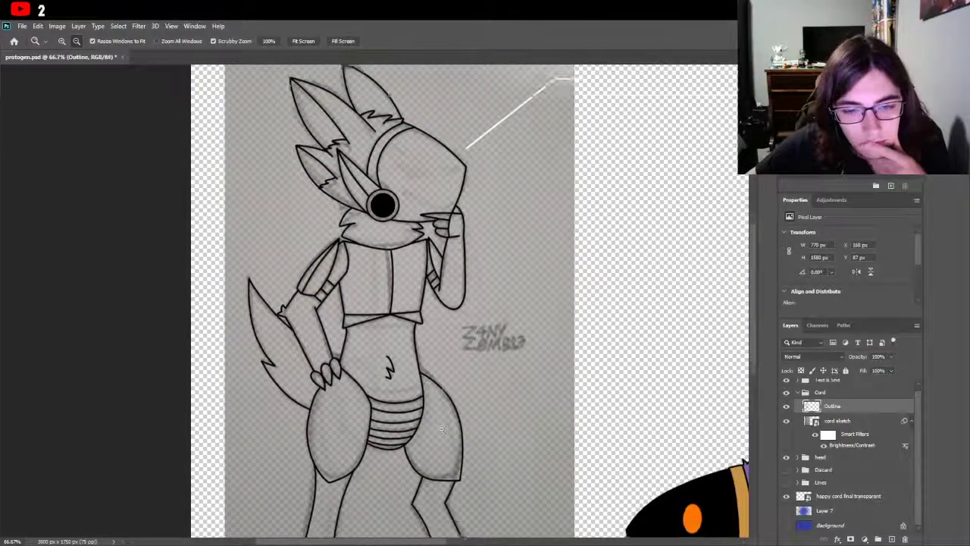
{"action": "left_click", "coordinate": [441, 428], "text": "alt"}
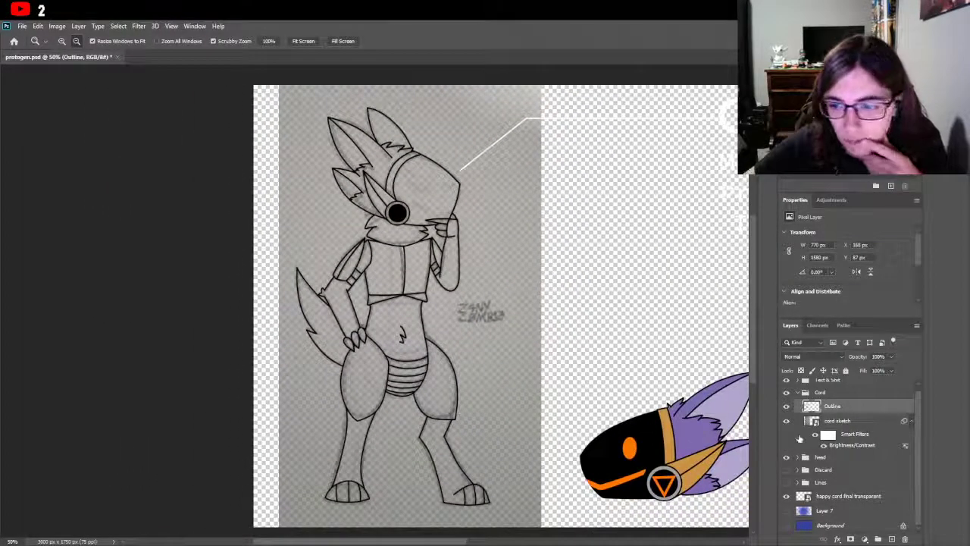
{"action": "left_click", "coordinate": [787, 421]}
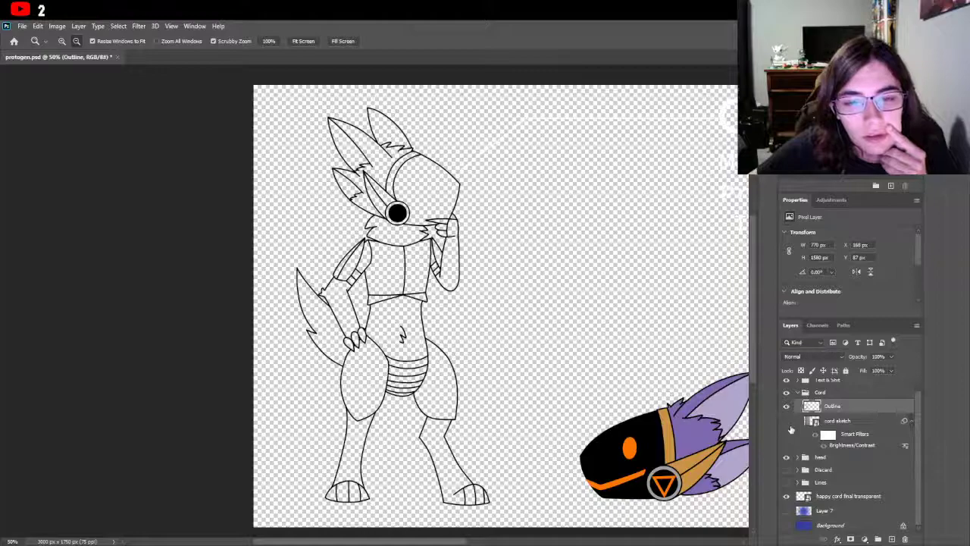
{"action": "left_click_drag", "start_coordinate": [786, 511], "coordinate": [787, 525]}
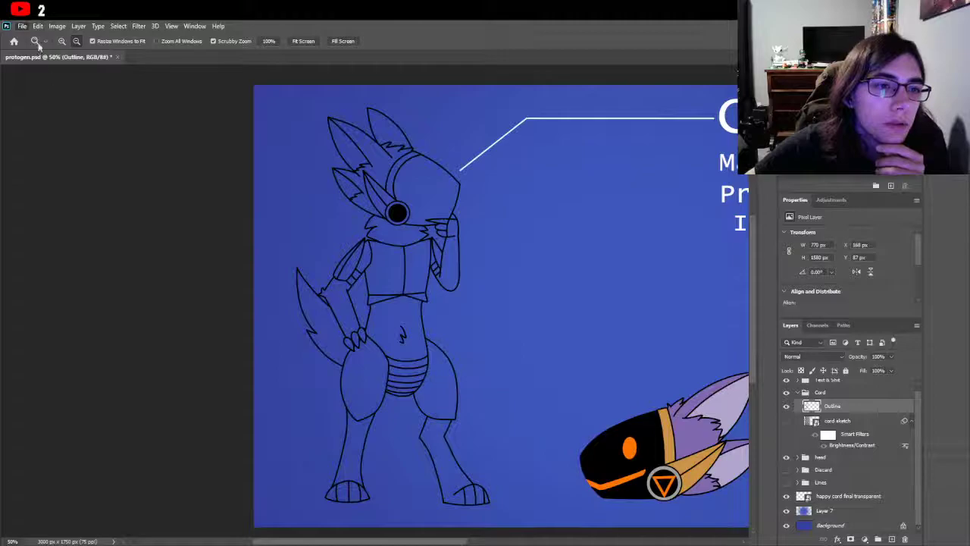
Step: Rotate the whole character outline by about -1.19° with Free Transform
{"action": "key", "text": "ctrl+t"}
{"action": "left_click_drag", "start_coordinate": [500, 91], "coordinate": [496, 89]}
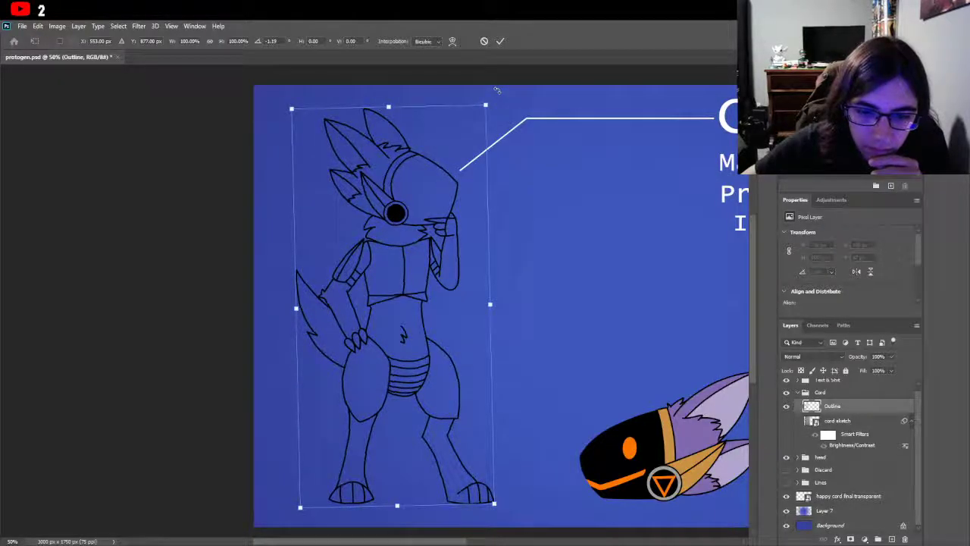
{"action": "key", "text": "Return"}
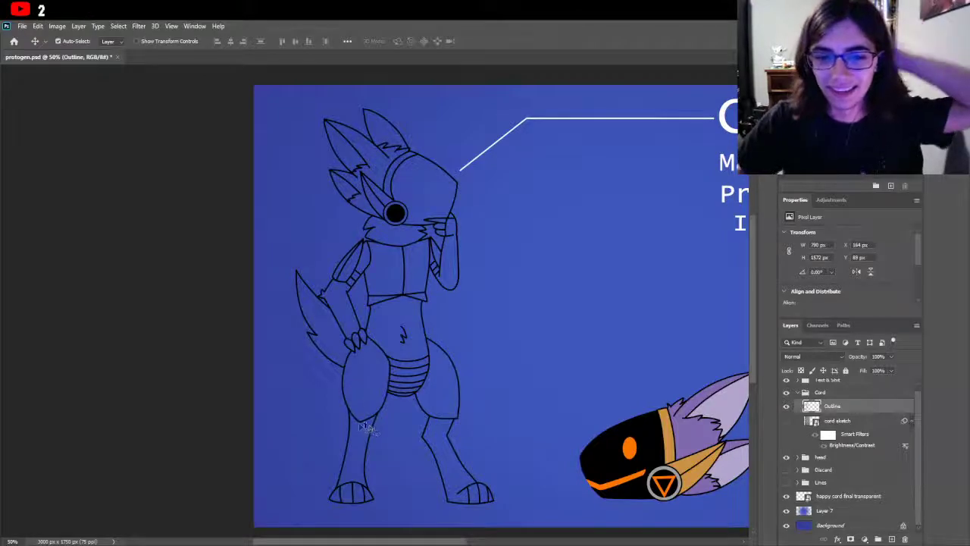
Step: Make the Lines group visible over the reference sheet
{"action": "left_click_drag", "start_coordinate": [365, 541], "coordinate": [437, 542]}
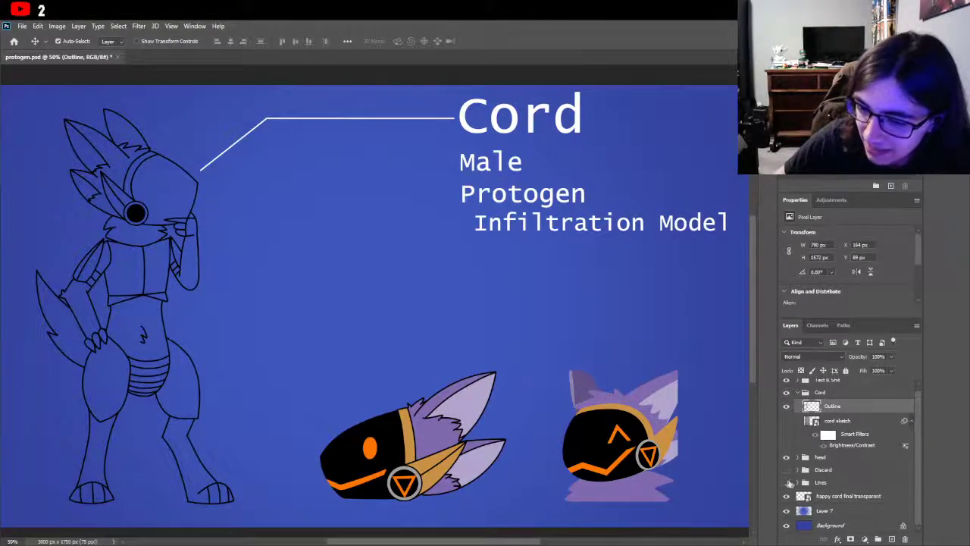
{"action": "key", "text": "ctrl+semicolon"}
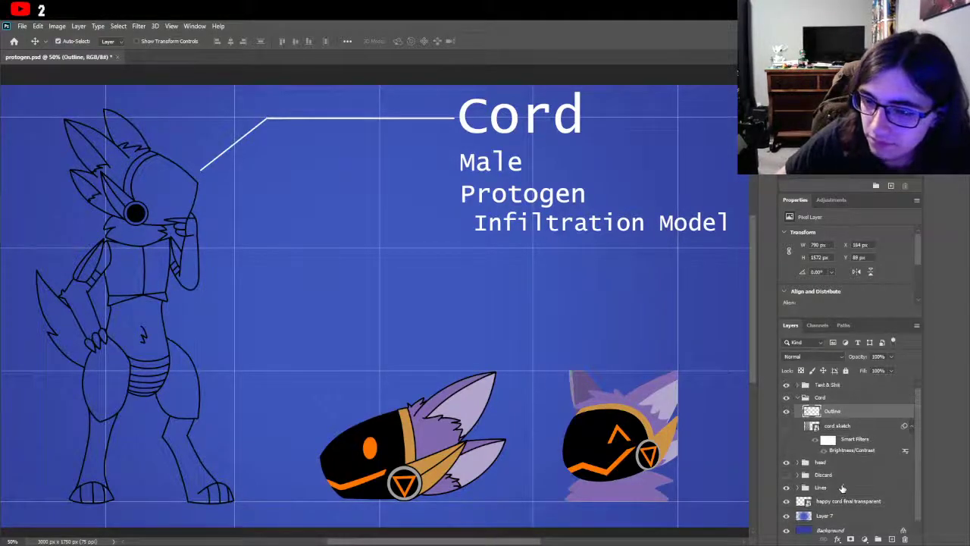
Step: Add a new layer directly below the Outline layer in the Cord group and name it Color
{"action": "left_click", "coordinate": [892, 539]}
{"action": "left_click_drag", "start_coordinate": [848, 419], "coordinate": [845, 434]}
{"action": "double_click", "coordinate": [833, 426]}
{"action": "type", "text": "Color"}
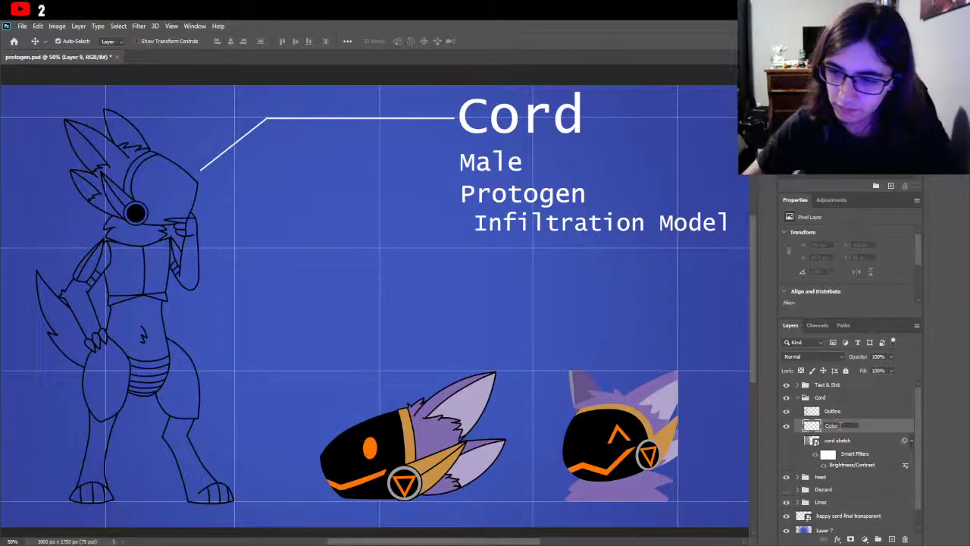
Step: Select the Outline layer and hide Layer 7 and the Background to show the head lines on transparency
{"action": "left_click", "coordinate": [849, 412]}
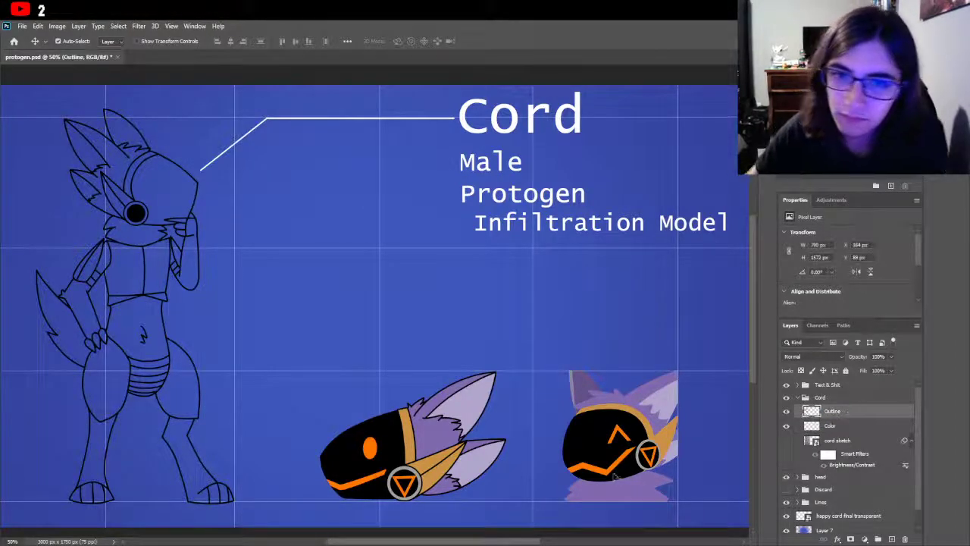
{"action": "mouse_move", "coordinate": [341, 542]}
{"action": "left_mouse_down"}
{"action": "mouse_move", "coordinate": [357, 542]}
{"action": "mouse_move", "coordinate": [326, 541]}
{"action": "left_mouse_up"}
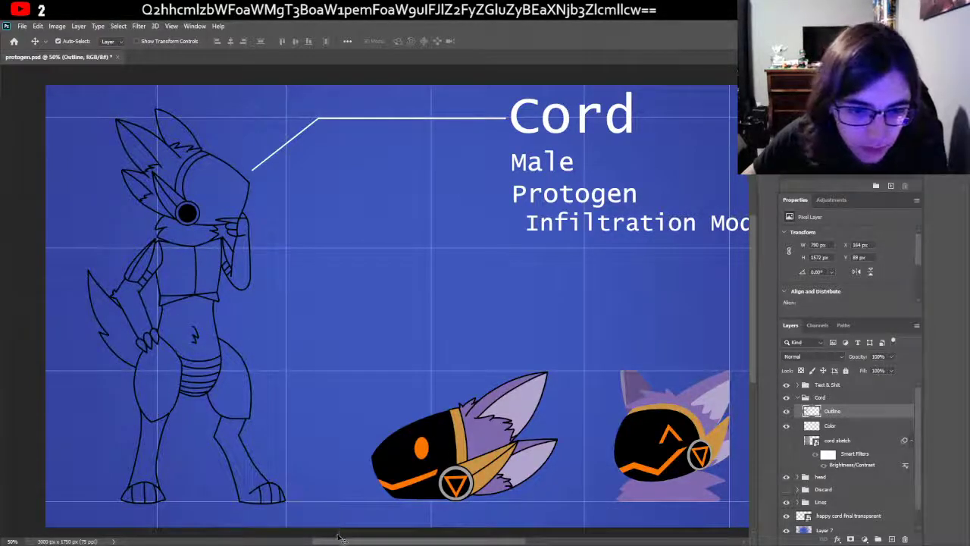
{"action": "left_click_drag", "start_coordinate": [336, 539], "coordinate": [325, 539]}
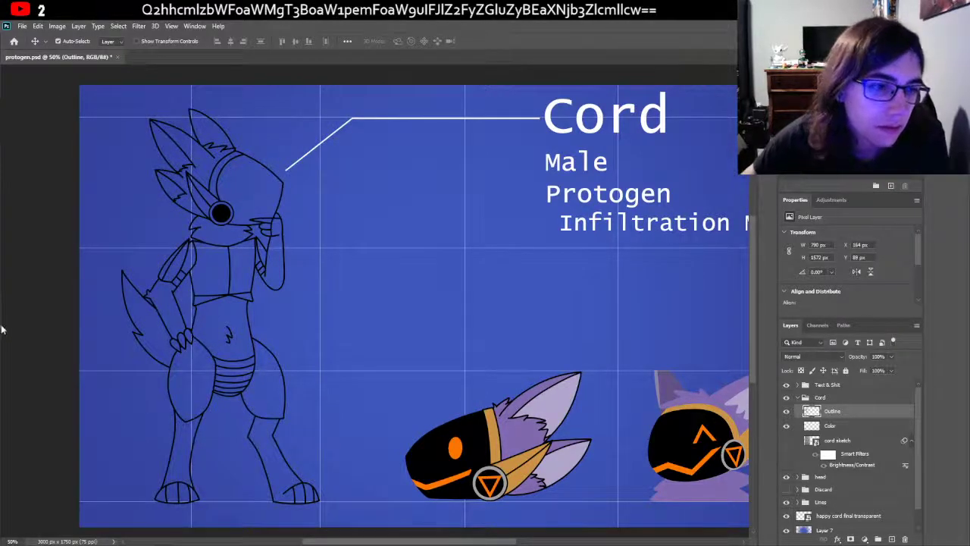
{"action": "key", "text": "z"}
{"action": "left_click_drag", "start_coordinate": [232, 165], "coordinate": [257, 244]}
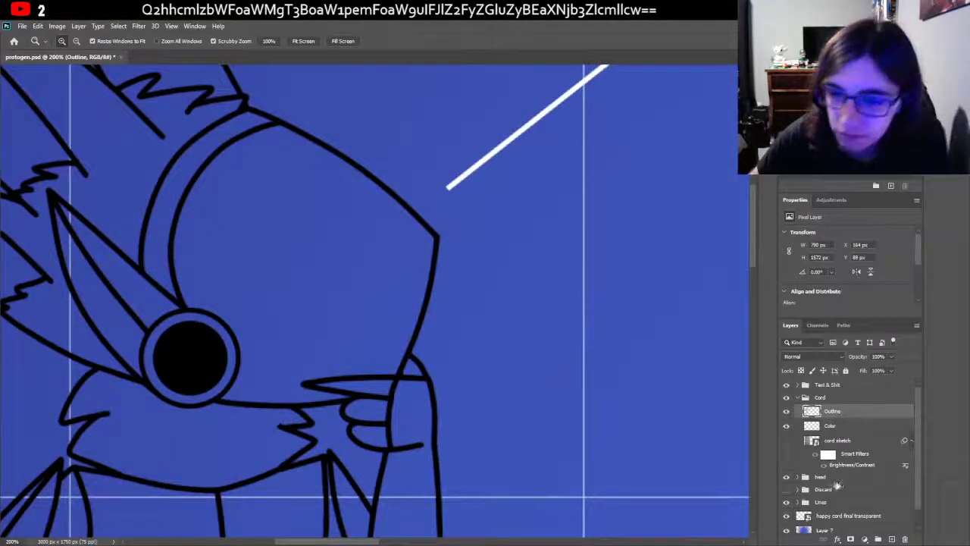
{"action": "scroll", "coordinate": [833, 489], "scroll_direction": "down", "scroll_amount": 1}
{"action": "left_click", "coordinate": [787, 525]}
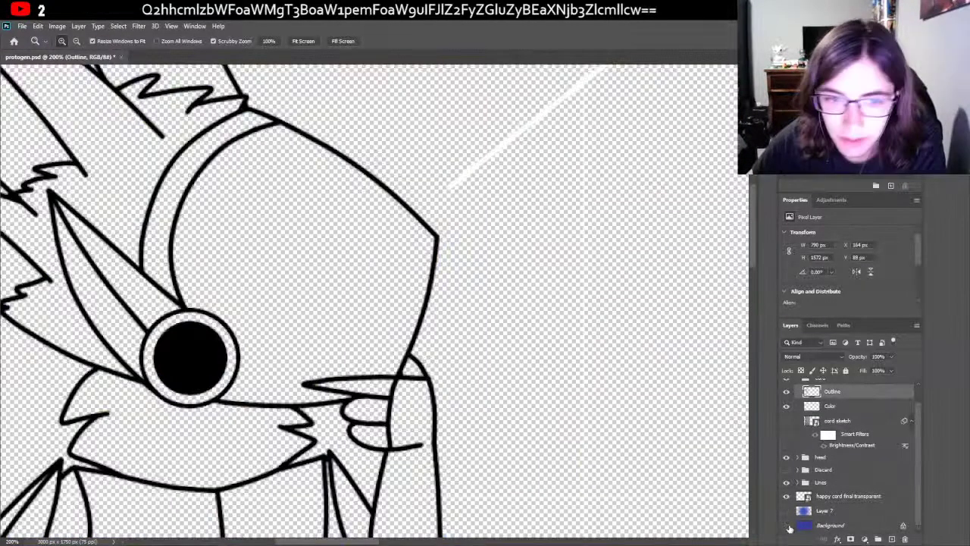
Step: Set the brush smoothing to 0% and paint the visor area bordering the round ear disc black
{"action": "key", "text": "b"}
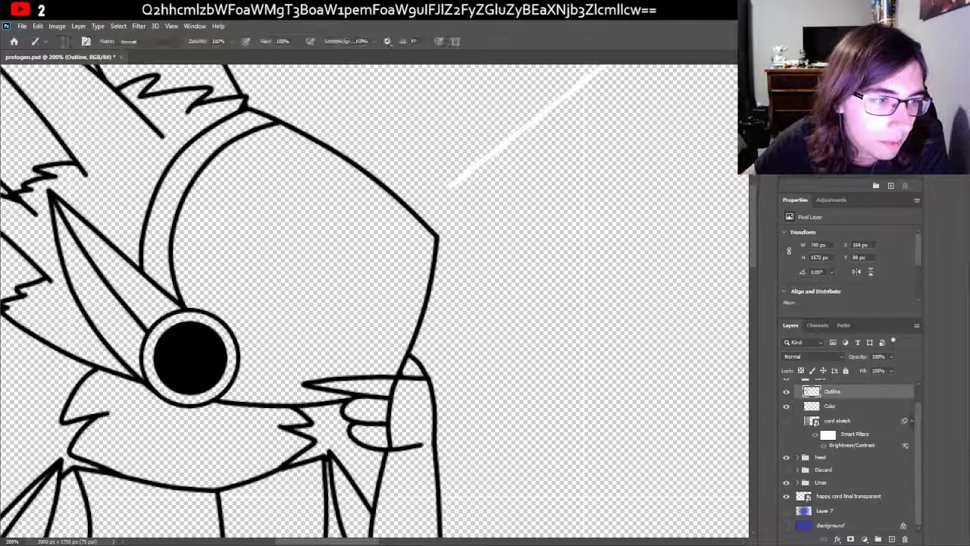
{"action": "left_click_drag", "start_coordinate": [372, 42], "coordinate": [338, 55]}
{"action": "key", "text": "Return"}
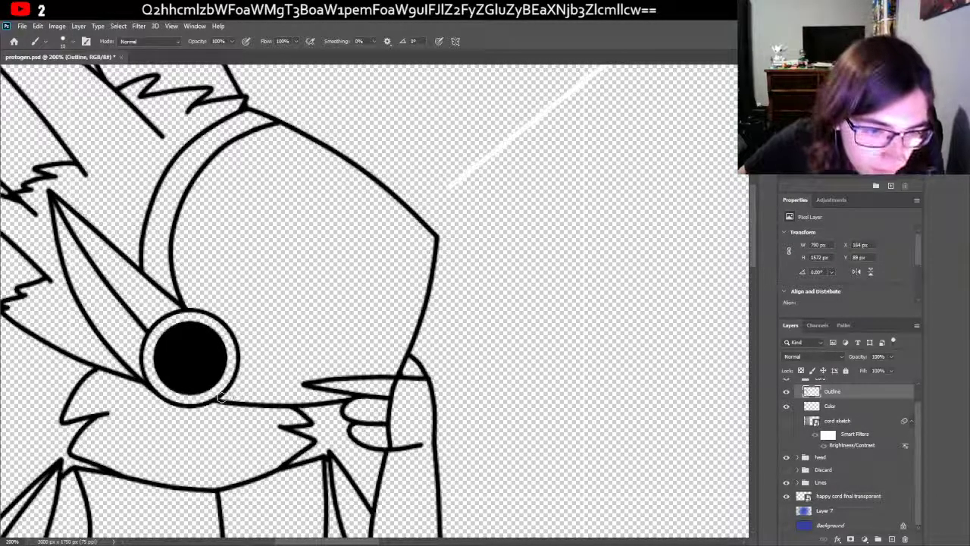
{"action": "mouse_move", "coordinate": [217, 402]}
{"action": "left_mouse_down"}
{"action": "mouse_move", "coordinate": [258, 385]}
{"action": "mouse_move", "coordinate": [244, 370]}
{"action": "mouse_move", "coordinate": [244, 318]}
{"action": "mouse_move", "coordinate": [249, 356]}
{"action": "mouse_move", "coordinate": [222, 308]}
{"action": "mouse_move", "coordinate": [228, 319]}
{"action": "mouse_move", "coordinate": [210, 297]}
{"action": "mouse_move", "coordinate": [219, 311]}
{"action": "mouse_move", "coordinate": [190, 304]}
{"action": "mouse_move", "coordinate": [182, 282]}
{"action": "mouse_move", "coordinate": [187, 291]}
{"action": "left_mouse_up"}
{"action": "mouse_move", "coordinate": [498, 322]}
{"action": "left_mouse_down"}
{"action": "mouse_move", "coordinate": [518, 367]}
{"action": "mouse_move", "coordinate": [545, 330]}
{"action": "mouse_move", "coordinate": [571, 331]}
{"action": "mouse_move", "coordinate": [580, 364]}
{"action": "mouse_move", "coordinate": [598, 358]}
{"action": "mouse_move", "coordinate": [611, 320]}
{"action": "mouse_move", "coordinate": [610, 265]}
{"action": "mouse_move", "coordinate": [599, 233]}
{"action": "mouse_move", "coordinate": [564, 194]}
{"action": "mouse_move", "coordinate": [525, 223]}
{"action": "mouse_move", "coordinate": [499, 335]}
{"action": "left_mouse_up"}
{"action": "mouse_move", "coordinate": [512, 247]}
{"action": "left_mouse_down"}
{"action": "mouse_move", "coordinate": [475, 267]}
{"action": "mouse_move", "coordinate": [469, 316]}
{"action": "mouse_move", "coordinate": [479, 338]}
{"action": "mouse_move", "coordinate": [503, 327]}
{"action": "left_mouse_up"}
{"action": "mouse_move", "coordinate": [535, 241]}
{"action": "left_mouse_down"}
{"action": "mouse_move", "coordinate": [616, 244]}
{"action": "mouse_move", "coordinate": [568, 282]}
{"action": "mouse_move", "coordinate": [540, 236]}
{"action": "mouse_move", "coordinate": [600, 254]}
{"action": "left_mouse_up"}
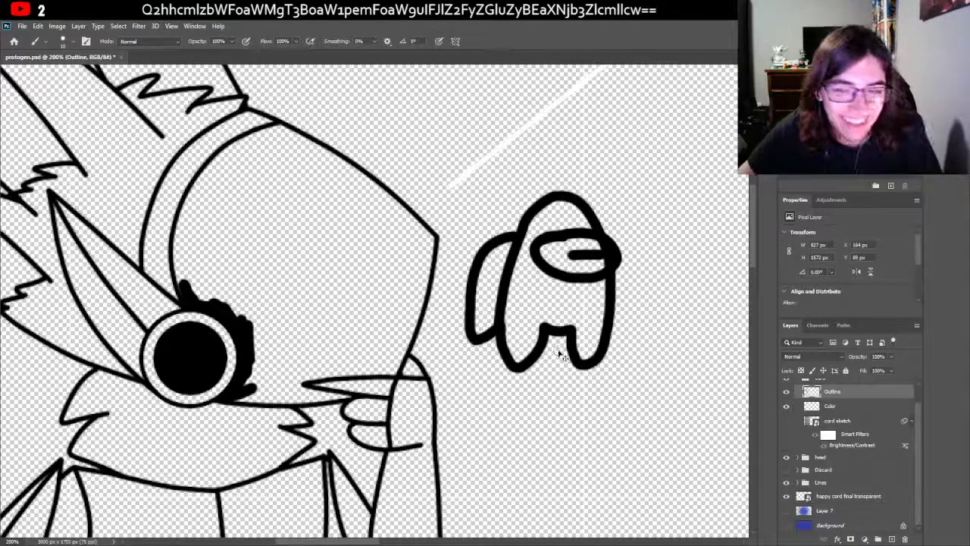
{"action": "key", "text": "ctrl+z"}
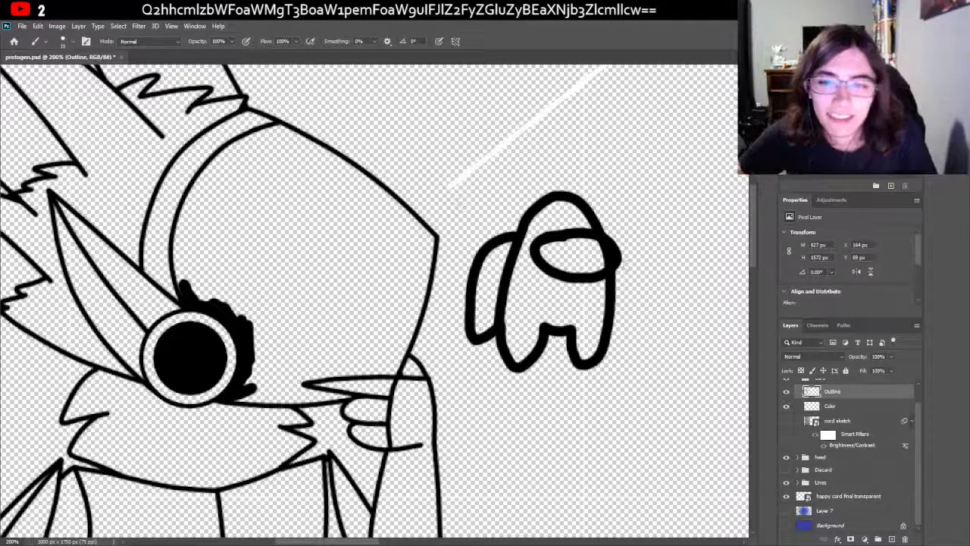
{"action": "mouse_move", "coordinate": [652, 198]}
{"action": "left_mouse_down"}
{"action": "mouse_move", "coordinate": [644, 222]}
{"action": "mouse_move", "coordinate": [620, 228]}
{"action": "mouse_move", "coordinate": [669, 201]}
{"action": "mouse_move", "coordinate": [702, 244]}
{"action": "left_mouse_up"}
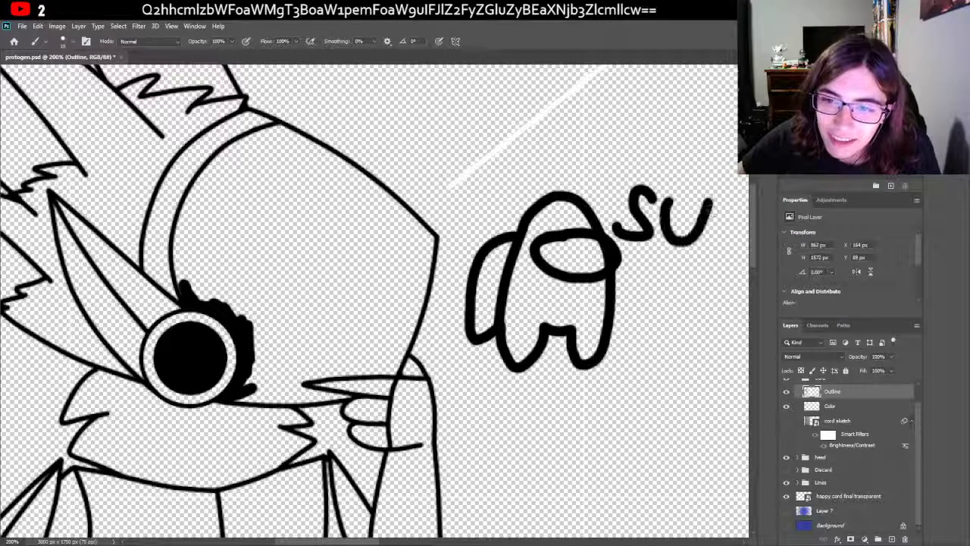
{"action": "mouse_move", "coordinate": [731, 204]}
{"action": "left_mouse_down"}
{"action": "mouse_move", "coordinate": [717, 248]}
{"action": "mouse_move", "coordinate": [694, 250]}
{"action": "left_mouse_up"}
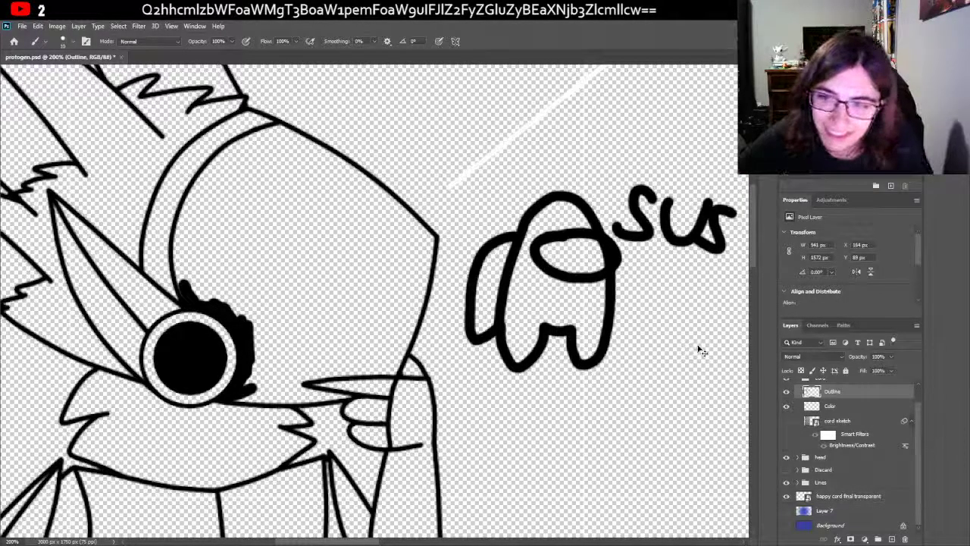
{"action": "key", "text": "ctrl+z"}
{"action": "key", "text": "ctrl+z"}
{"action": "key", "text": "ctrl+z"}
{"action": "key", "text": "ctrl+z"}
{"action": "key", "text": "ctrl+z"}
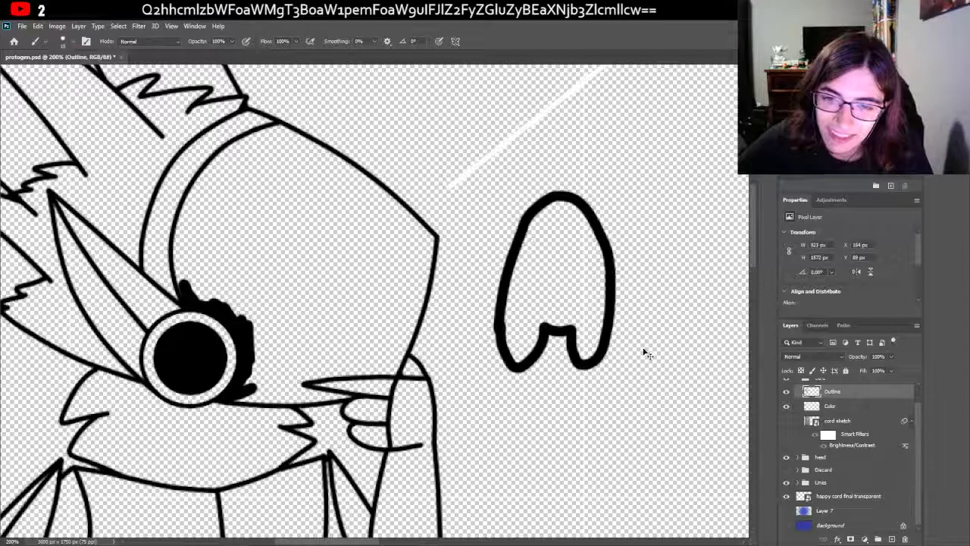
{"action": "key", "text": "ctrl+z"}
Step: Paint the visor's lower rear area black, from the ear disc up along its rear edge and toward the muzzle
{"action": "mouse_move", "coordinate": [246, 394]}
{"action": "left_mouse_down"}
{"action": "mouse_move", "coordinate": [361, 397]}
{"action": "mouse_move", "coordinate": [263, 383]}
{"action": "mouse_move", "coordinate": [296, 384]}
{"action": "mouse_move", "coordinate": [300, 374]}
{"action": "mouse_move", "coordinate": [252, 387]}
{"action": "mouse_move", "coordinate": [275, 374]}
{"action": "mouse_move", "coordinate": [248, 370]}
{"action": "mouse_move", "coordinate": [249, 384]}
{"action": "mouse_move", "coordinate": [268, 339]}
{"action": "mouse_move", "coordinate": [248, 317]}
{"action": "mouse_move", "coordinate": [259, 340]}
{"action": "mouse_move", "coordinate": [243, 286]}
{"action": "mouse_move", "coordinate": [263, 367]}
{"action": "mouse_move", "coordinate": [253, 313]}
{"action": "mouse_move", "coordinate": [249, 339]}
{"action": "mouse_move", "coordinate": [255, 323]}
{"action": "mouse_move", "coordinate": [269, 371]}
{"action": "mouse_move", "coordinate": [289, 354]}
{"action": "mouse_move", "coordinate": [297, 325]}
{"action": "mouse_move", "coordinate": [291, 347]}
{"action": "mouse_move", "coordinate": [277, 351]}
{"action": "mouse_move", "coordinate": [295, 350]}
{"action": "mouse_move", "coordinate": [269, 354]}
{"action": "mouse_move", "coordinate": [291, 340]}
{"action": "left_mouse_up"}
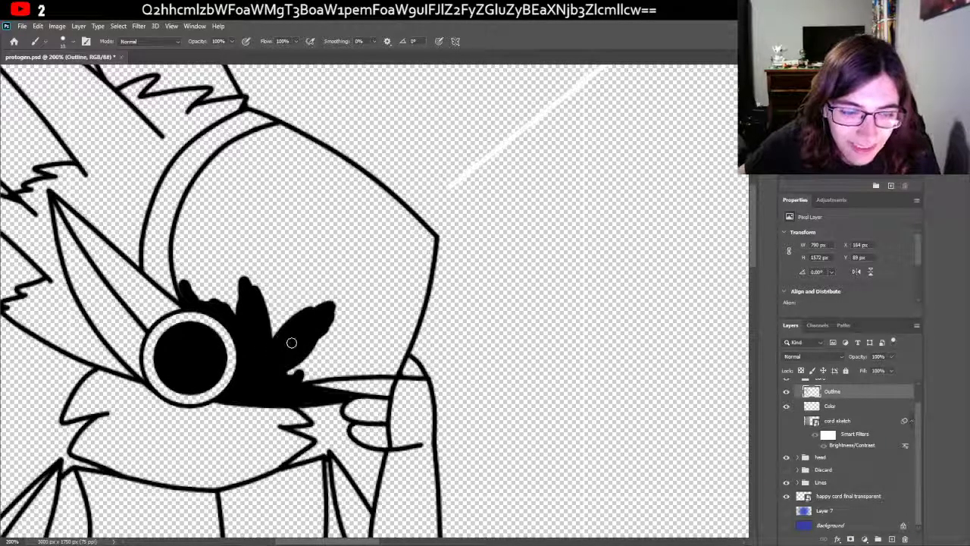
{"action": "key", "text": "z"}
{"action": "left_click", "coordinate": [256, 320]}
{"action": "scroll", "coordinate": [256, 319], "scroll_direction": "up", "scroll_amount": 2}
{"action": "key", "text": "b"}
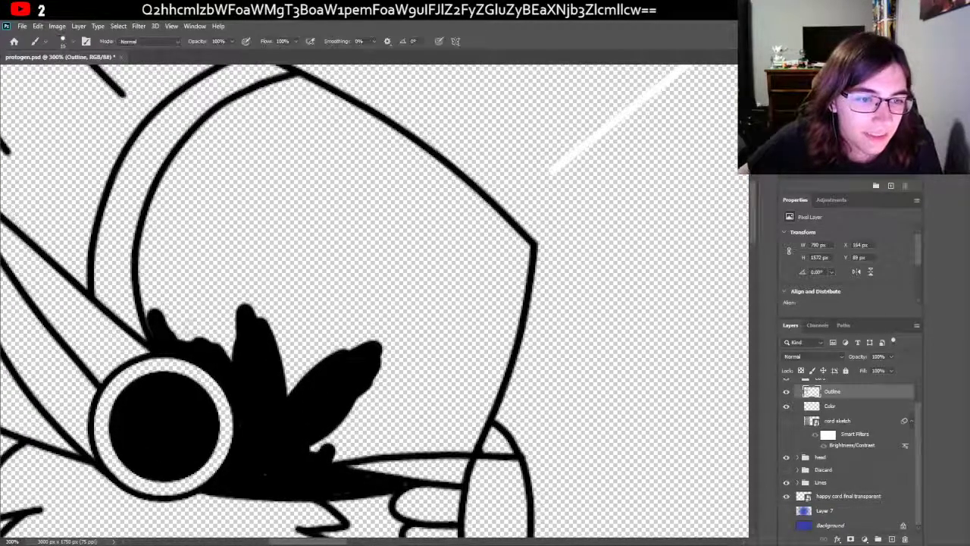
{"action": "left_click_drag", "start_coordinate": [162, 325], "coordinate": [147, 303]}
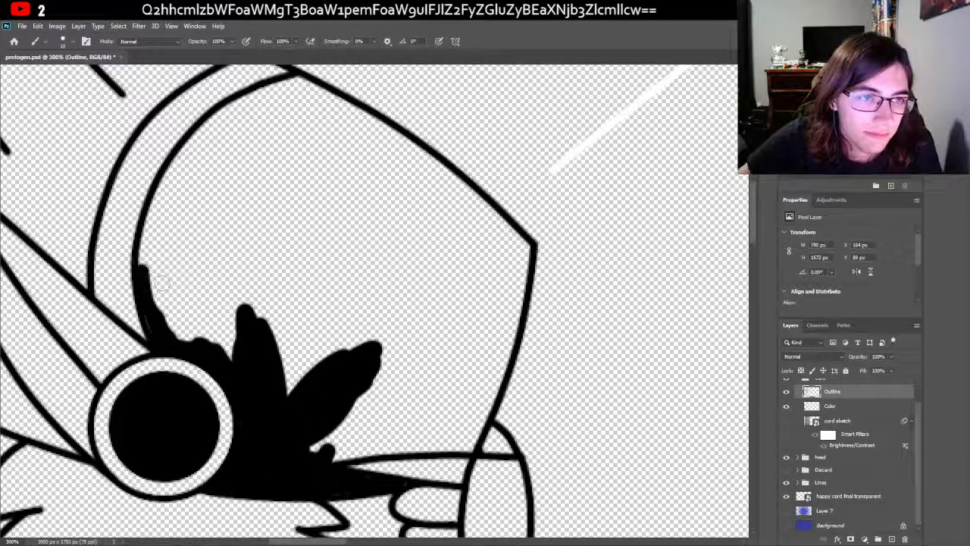
{"action": "mouse_move", "coordinate": [141, 269]}
{"action": "left_mouse_down"}
{"action": "mouse_move", "coordinate": [155, 206]}
{"action": "mouse_move", "coordinate": [187, 326]}
{"action": "mouse_move", "coordinate": [170, 330]}
{"action": "mouse_move", "coordinate": [154, 263]}
{"action": "mouse_move", "coordinate": [175, 308]}
{"action": "mouse_move", "coordinate": [149, 291]}
{"action": "mouse_move", "coordinate": [188, 339]}
{"action": "mouse_move", "coordinate": [240, 359]}
{"action": "mouse_move", "coordinate": [264, 384]}
{"action": "mouse_move", "coordinate": [265, 415]}
{"action": "mouse_move", "coordinate": [237, 322]}
{"action": "mouse_move", "coordinate": [205, 324]}
{"action": "mouse_move", "coordinate": [244, 319]}
{"action": "mouse_move", "coordinate": [191, 299]}
{"action": "mouse_move", "coordinate": [267, 343]}
{"action": "mouse_move", "coordinate": [289, 321]}
{"action": "mouse_move", "coordinate": [273, 365]}
{"action": "mouse_move", "coordinate": [302, 385]}
{"action": "mouse_move", "coordinate": [286, 378]}
{"action": "mouse_move", "coordinate": [298, 382]}
{"action": "mouse_move", "coordinate": [304, 343]}
{"action": "mouse_move", "coordinate": [232, 288]}
{"action": "mouse_move", "coordinate": [294, 327]}
{"action": "mouse_move", "coordinate": [238, 284]}
{"action": "left_mouse_up"}
{"action": "scroll", "coordinate": [295, 363], "scroll_direction": "up", "scroll_amount": 2}
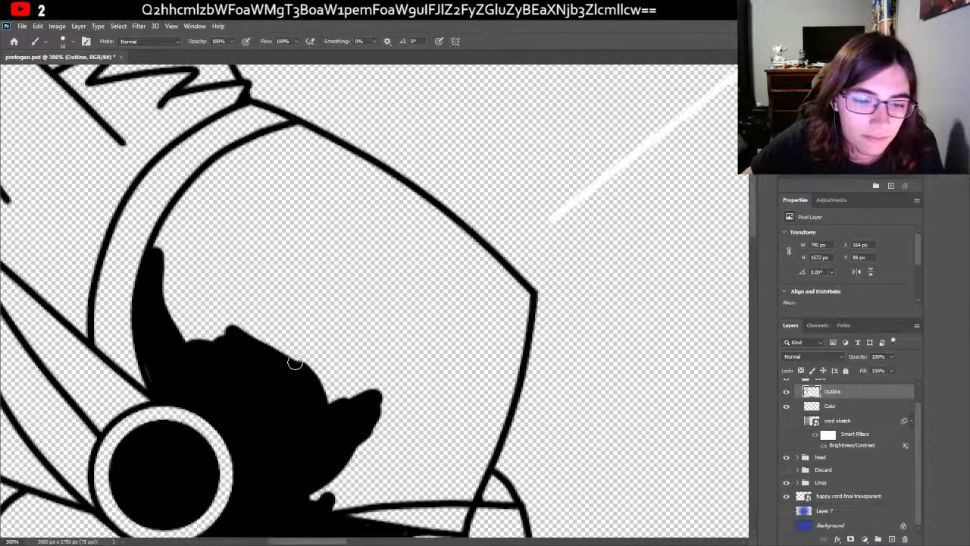
{"action": "scroll", "coordinate": [295, 363], "scroll_direction": "down", "scroll_amount": 2}
Step: Extend the black fill across the lower visor, up its front edge to the tip, and along the start of the upper edge
{"action": "mouse_move", "coordinate": [326, 466]}
{"action": "left_mouse_down"}
{"action": "mouse_move", "coordinate": [374, 460]}
{"action": "mouse_move", "coordinate": [334, 472]}
{"action": "mouse_move", "coordinate": [357, 439]}
{"action": "mouse_move", "coordinate": [338, 435]}
{"action": "mouse_move", "coordinate": [325, 453]}
{"action": "mouse_move", "coordinate": [373, 427]}
{"action": "mouse_move", "coordinate": [361, 458]}
{"action": "mouse_move", "coordinate": [394, 461]}
{"action": "mouse_move", "coordinate": [372, 469]}
{"action": "mouse_move", "coordinate": [469, 461]}
{"action": "mouse_move", "coordinate": [486, 419]}
{"action": "mouse_move", "coordinate": [468, 462]}
{"action": "mouse_move", "coordinate": [458, 447]}
{"action": "mouse_move", "coordinate": [432, 446]}
{"action": "mouse_move", "coordinate": [456, 438]}
{"action": "mouse_move", "coordinate": [343, 453]}
{"action": "mouse_move", "coordinate": [416, 400]}
{"action": "mouse_move", "coordinate": [374, 398]}
{"action": "mouse_move", "coordinate": [409, 380]}
{"action": "mouse_move", "coordinate": [398, 388]}
{"action": "mouse_move", "coordinate": [429, 382]}
{"action": "mouse_move", "coordinate": [393, 433]}
{"action": "mouse_move", "coordinate": [440, 404]}
{"action": "mouse_move", "coordinate": [378, 435]}
{"action": "mouse_move", "coordinate": [424, 428]}
{"action": "mouse_move", "coordinate": [456, 405]}
{"action": "mouse_move", "coordinate": [461, 440]}
{"action": "mouse_move", "coordinate": [485, 400]}
{"action": "mouse_move", "coordinate": [464, 400]}
{"action": "mouse_move", "coordinate": [439, 425]}
{"action": "mouse_move", "coordinate": [470, 334]}
{"action": "left_mouse_up"}
{"action": "scroll", "coordinate": [470, 333], "scroll_direction": "up", "scroll_amount": 1}
{"action": "mouse_move", "coordinate": [490, 430]}
{"action": "left_mouse_down"}
{"action": "mouse_move", "coordinate": [525, 277]}
{"action": "mouse_move", "coordinate": [533, 294]}
{"action": "mouse_move", "coordinate": [519, 293]}
{"action": "mouse_move", "coordinate": [511, 338]}
{"action": "mouse_move", "coordinate": [477, 408]}
{"action": "mouse_move", "coordinate": [495, 373]}
{"action": "mouse_move", "coordinate": [477, 397]}
{"action": "mouse_move", "coordinate": [492, 326]}
{"action": "left_mouse_up"}
{"action": "scroll", "coordinate": [492, 338], "scroll_direction": "up", "scroll_amount": 2}
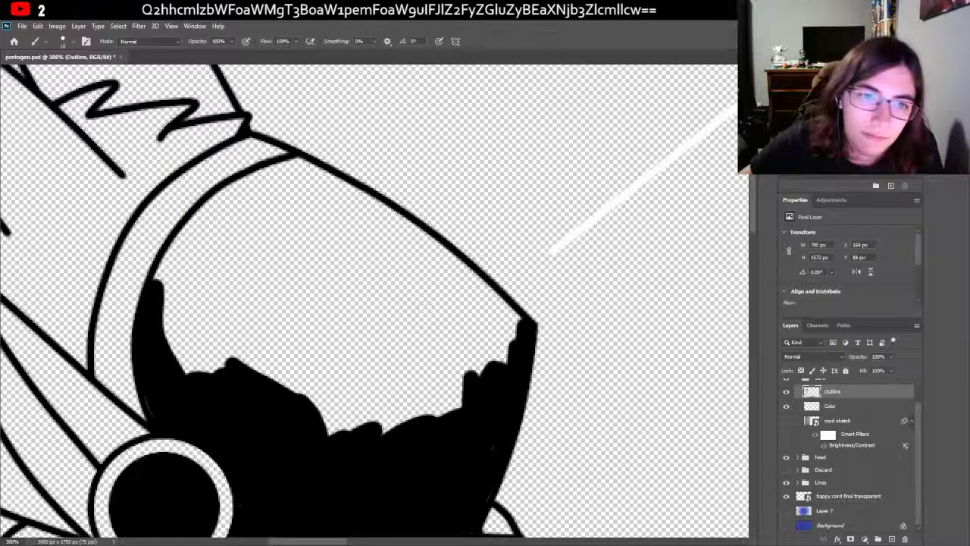
{"action": "left_click_drag", "start_coordinate": [289, 161], "coordinate": [375, 211]}
{"action": "left_click_drag", "start_coordinate": [311, 172], "coordinate": [394, 222]}
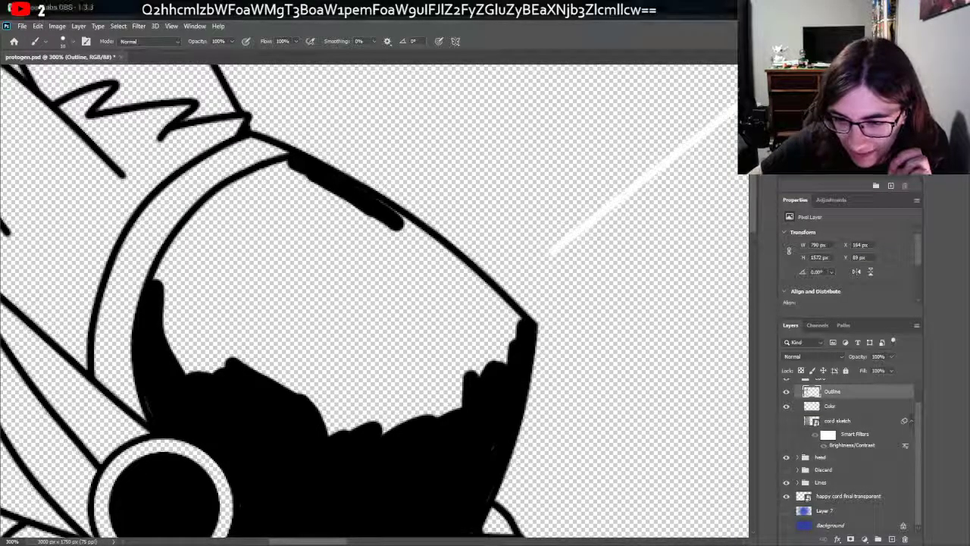
Step: Switch to Discord to view the posted red crewmate picture, and toggle the Window Capture source's visibility in Streamlabs OBS
{"action": "key", "text": "alt+Tab"}
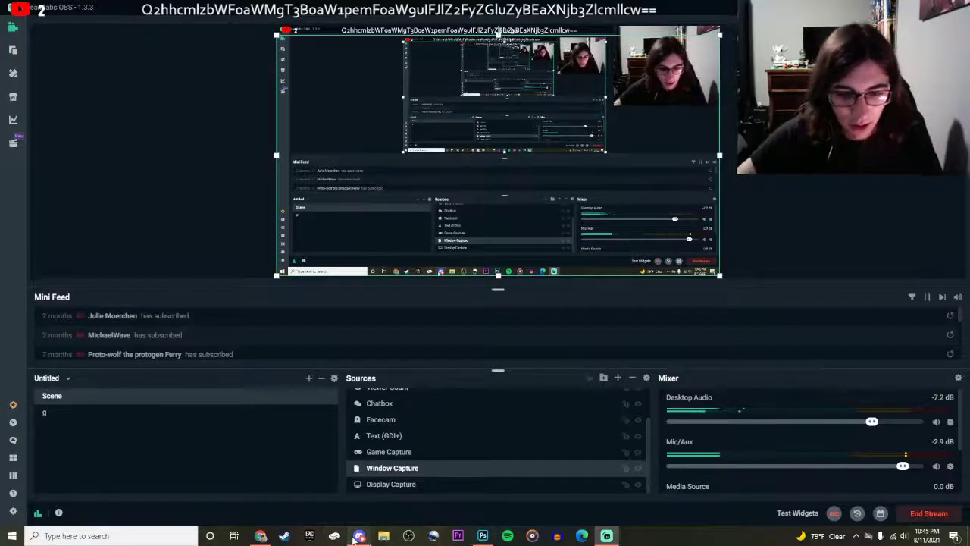
{"action": "left_click", "coordinate": [359, 536]}
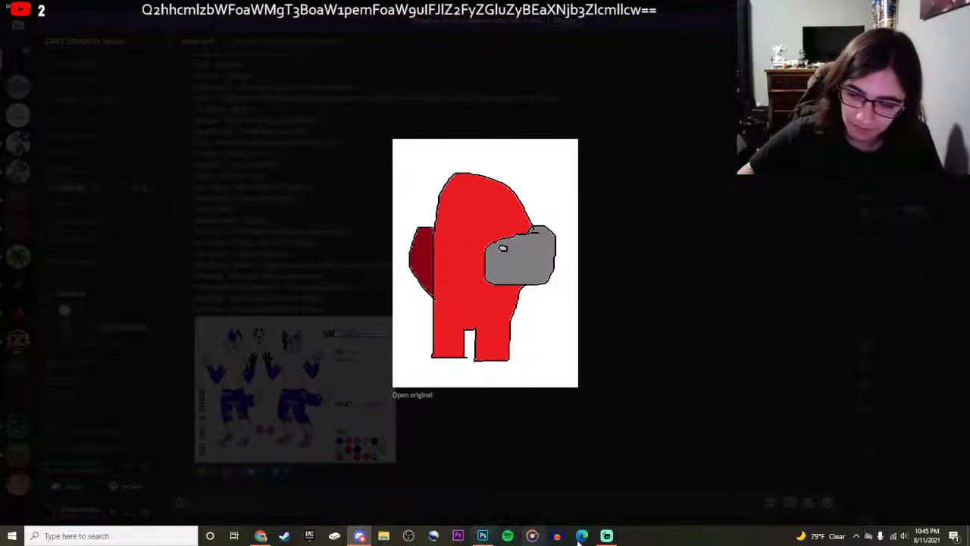
{"action": "left_click", "coordinate": [533, 536]}
{"action": "left_click", "coordinate": [638, 468]}
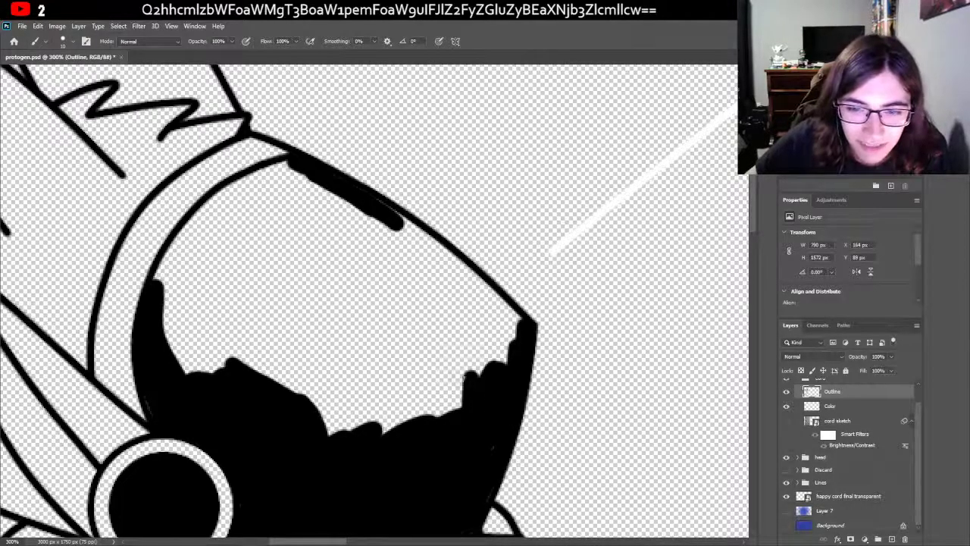
Step: Paint black along the rest of the visor's upper and rear inner edges, undoing stray strokes
{"action": "mouse_move", "coordinate": [523, 333]}
{"action": "left_mouse_down"}
{"action": "mouse_move", "coordinate": [415, 228]}
{"action": "mouse_move", "coordinate": [265, 169]}
{"action": "mouse_move", "coordinate": [192, 214]}
{"action": "mouse_move", "coordinate": [185, 228]}
{"action": "mouse_move", "coordinate": [217, 203]}
{"action": "mouse_move", "coordinate": [186, 242]}
{"action": "mouse_move", "coordinate": [219, 205]}
{"action": "mouse_move", "coordinate": [172, 257]}
{"action": "mouse_move", "coordinate": [156, 305]}
{"action": "mouse_move", "coordinate": [165, 281]}
{"action": "left_mouse_up"}
{"action": "key", "text": "ctrl+z"}
{"action": "key", "text": "ctrl+z"}
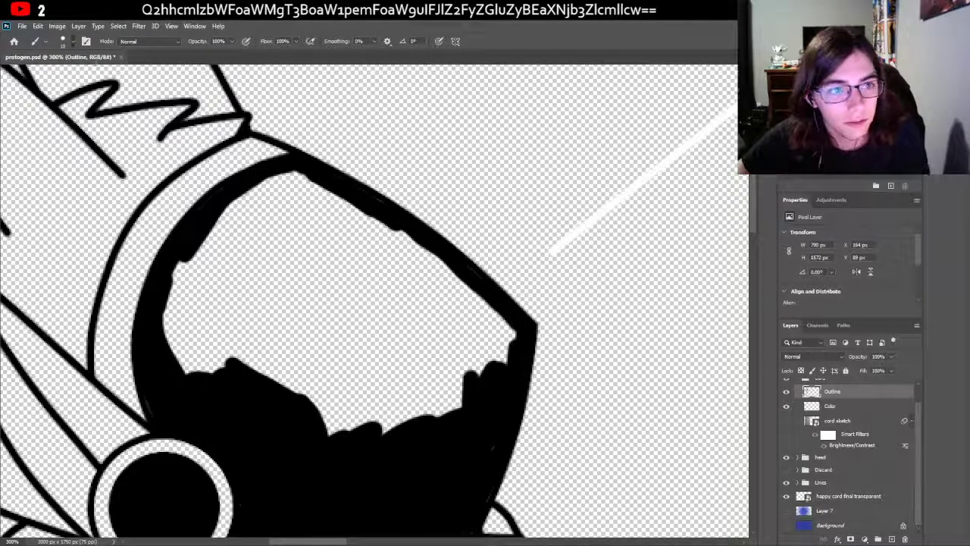
Step: Enlarge the brush to 30 px and fill the visor's remaining interior with solid black
{"action": "key", "text": "bracketright"}
{"action": "key", "text": "bracketright"}
{"action": "key", "text": "bracketright"}
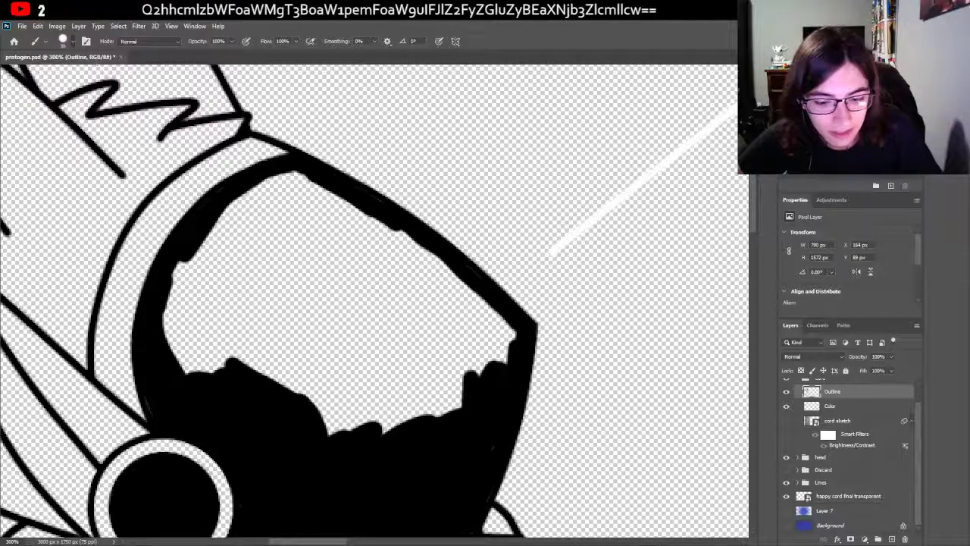
{"action": "left_click", "coordinate": [298, 195]}
{"action": "mouse_move", "coordinate": [298, 195]}
{"action": "left_mouse_down"}
{"action": "mouse_move", "coordinate": [372, 233]}
{"action": "mouse_move", "coordinate": [470, 318]}
{"action": "left_mouse_up"}
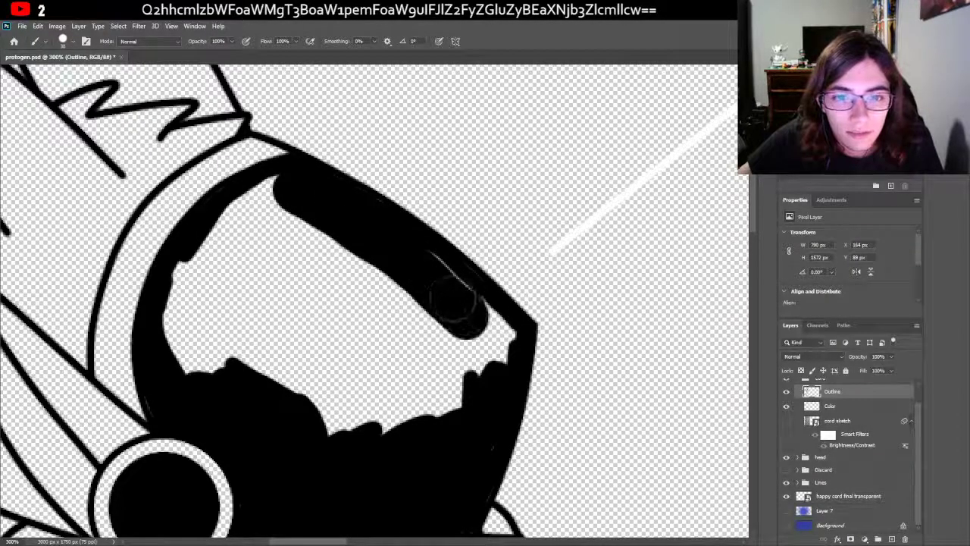
{"action": "mouse_move", "coordinate": [405, 258]}
{"action": "left_mouse_down"}
{"action": "mouse_move", "coordinate": [481, 323]}
{"action": "mouse_move", "coordinate": [495, 355]}
{"action": "mouse_move", "coordinate": [466, 348]}
{"action": "mouse_move", "coordinate": [396, 369]}
{"action": "mouse_move", "coordinate": [368, 411]}
{"action": "mouse_move", "coordinate": [394, 356]}
{"action": "mouse_move", "coordinate": [377, 326]}
{"action": "mouse_move", "coordinate": [330, 441]}
{"action": "mouse_move", "coordinate": [391, 307]}
{"action": "mouse_move", "coordinate": [336, 338]}
{"action": "mouse_move", "coordinate": [346, 352]}
{"action": "mouse_move", "coordinate": [355, 288]}
{"action": "mouse_move", "coordinate": [287, 340]}
{"action": "mouse_move", "coordinate": [353, 300]}
{"action": "mouse_move", "coordinate": [305, 287]}
{"action": "mouse_move", "coordinate": [323, 244]}
{"action": "mouse_move", "coordinate": [265, 340]}
{"action": "mouse_move", "coordinate": [282, 302]}
{"action": "mouse_move", "coordinate": [228, 345]}
{"action": "mouse_move", "coordinate": [244, 301]}
{"action": "mouse_move", "coordinate": [186, 337]}
{"action": "mouse_move", "coordinate": [200, 342]}
{"action": "mouse_move", "coordinate": [202, 300]}
{"action": "mouse_move", "coordinate": [169, 392]}
{"action": "left_mouse_up"}
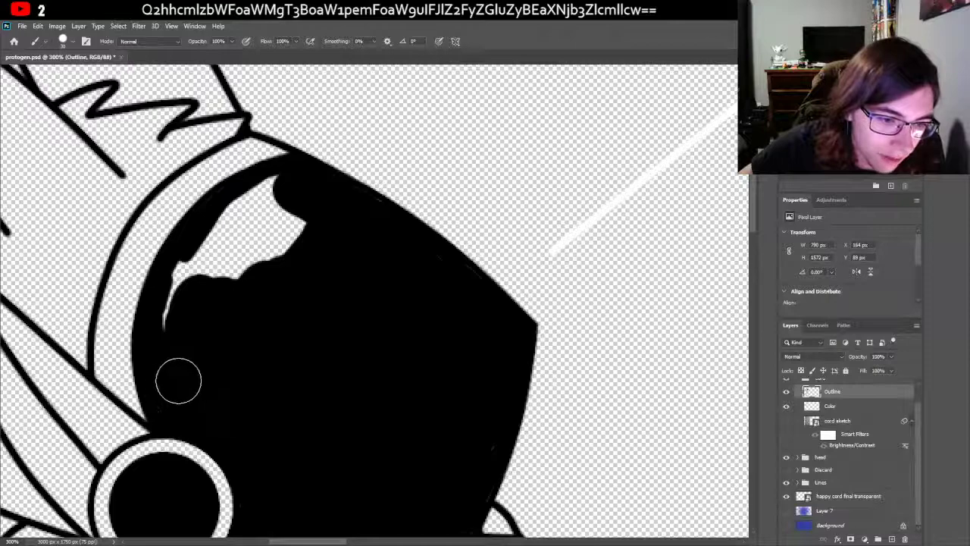
{"action": "mouse_move", "coordinate": [177, 399]}
{"action": "left_mouse_down"}
{"action": "mouse_move", "coordinate": [196, 274]}
{"action": "mouse_move", "coordinate": [239, 242]}
{"action": "mouse_move", "coordinate": [265, 247]}
{"action": "mouse_move", "coordinate": [251, 262]}
{"action": "mouse_move", "coordinate": [281, 195]}
{"action": "mouse_move", "coordinate": [244, 224]}
{"action": "left_mouse_up"}
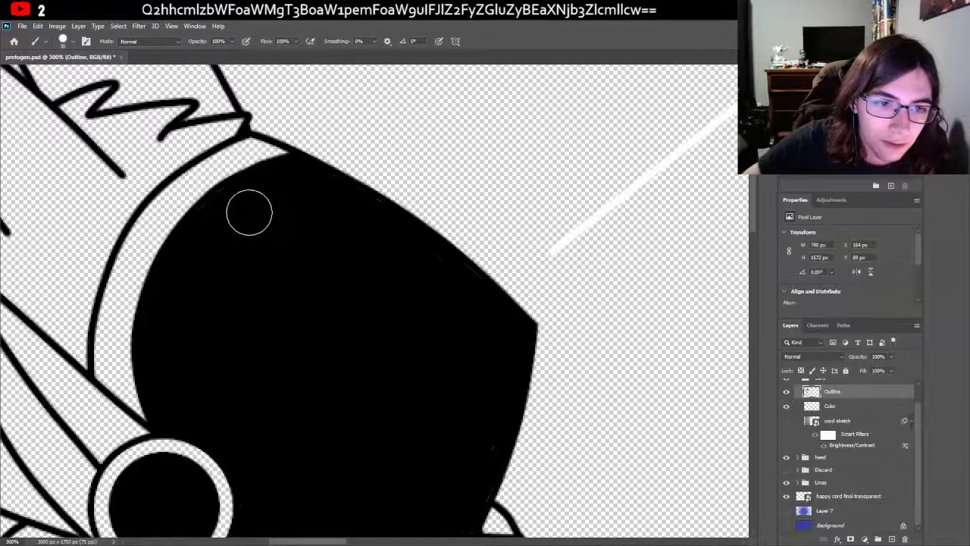
Step: Touch up the small unpainted gaps along the visor's lower, front and upper edges with a 5 px black brush
{"action": "scroll", "coordinate": [430, 404], "scroll_direction": "down", "scroll_amount": 2}
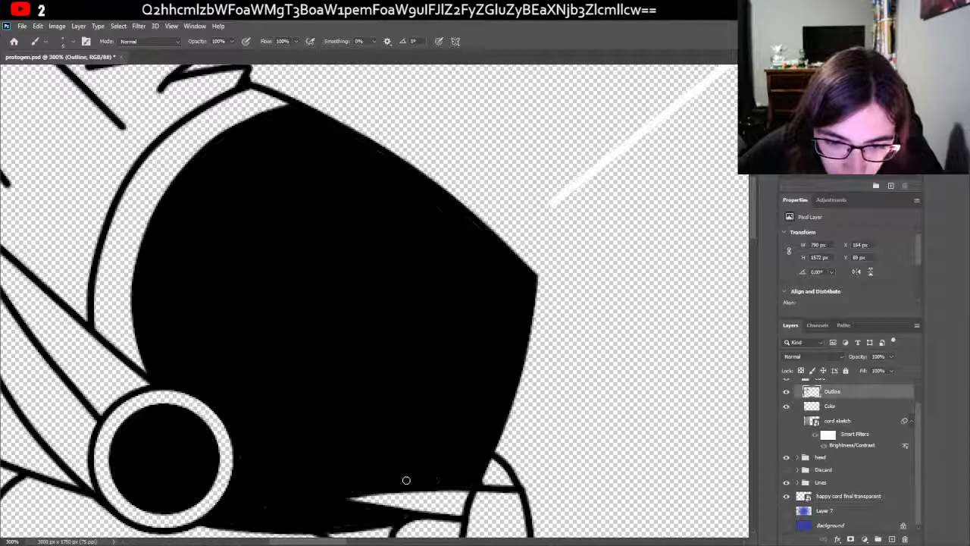
{"action": "scroll", "coordinate": [366, 506], "scroll_direction": "down", "scroll_amount": 1}
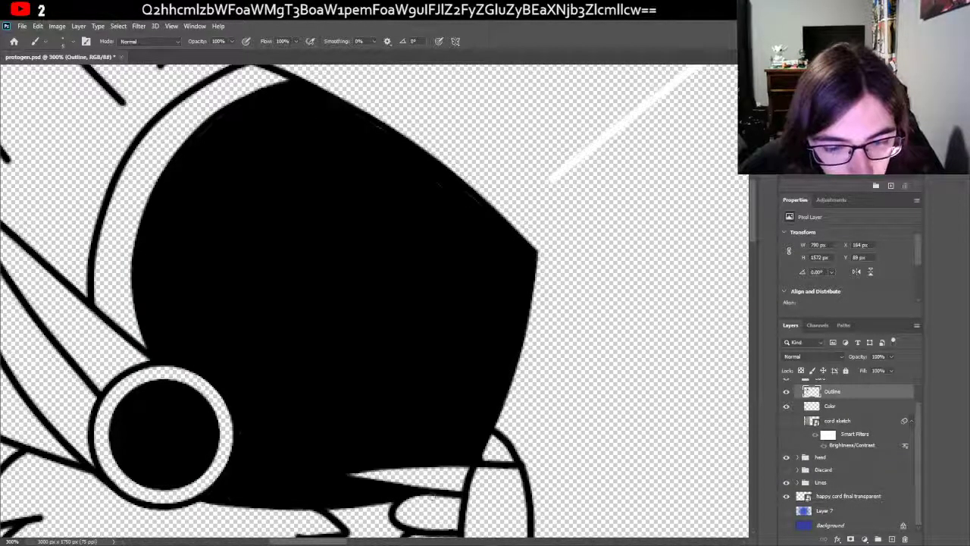
{"action": "scroll", "coordinate": [281, 419], "scroll_direction": "up", "scroll_amount": 3}
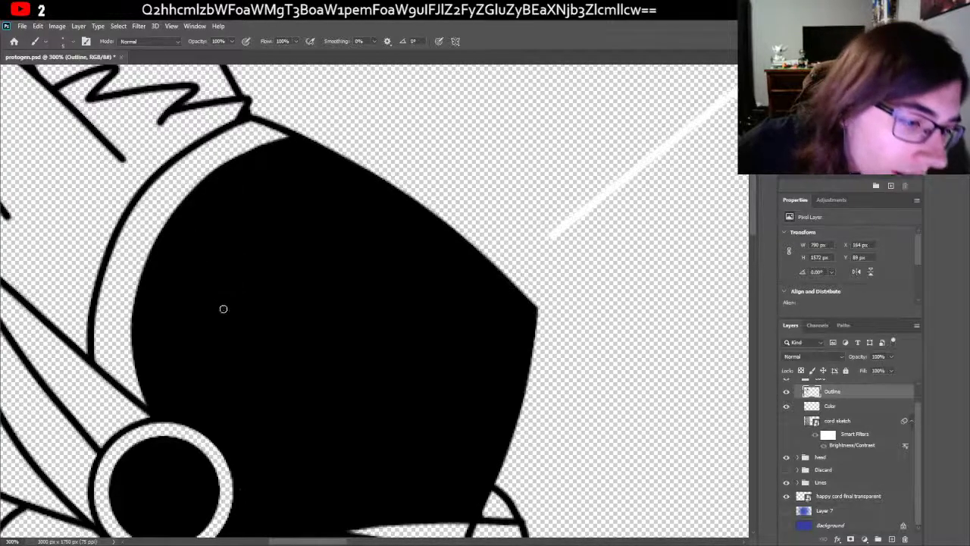
{"action": "scroll", "coordinate": [227, 319], "scroll_direction": "down", "scroll_amount": 2}
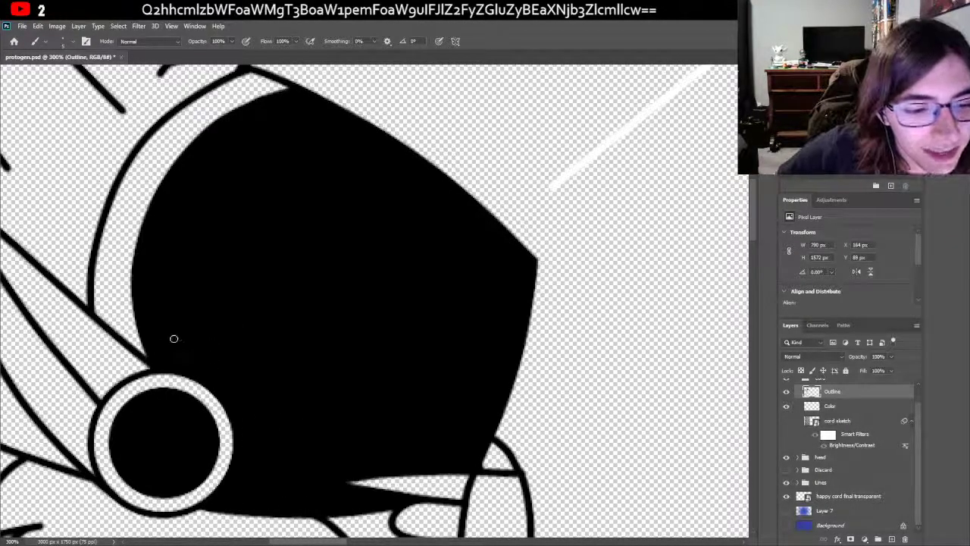
{"action": "scroll", "coordinate": [307, 281], "scroll_direction": "up", "scroll_amount": 2}
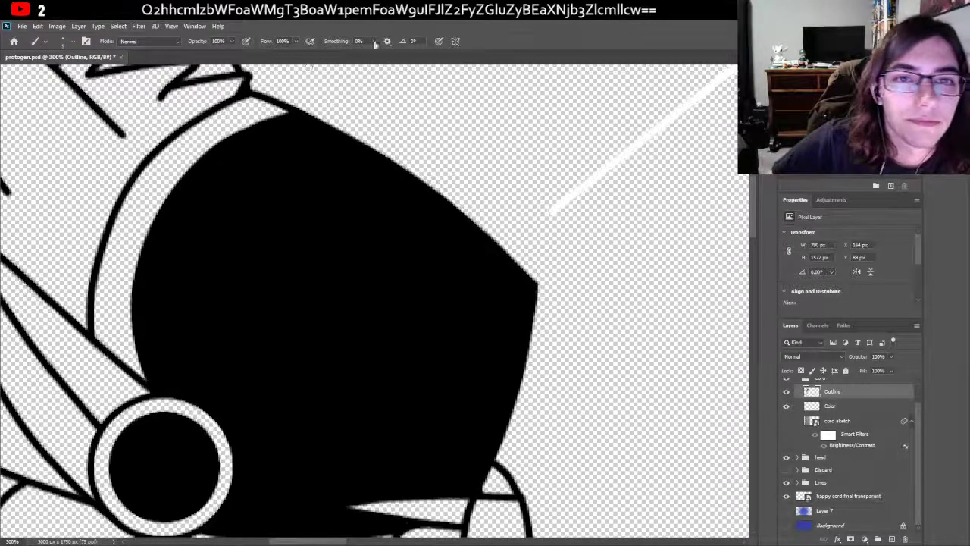
Step: Set the brush smoothing to 100% and refine the visor's rear edge just above the ear disc with black
{"action": "left_click_drag", "start_coordinate": [373, 41], "coordinate": [422, 59]}
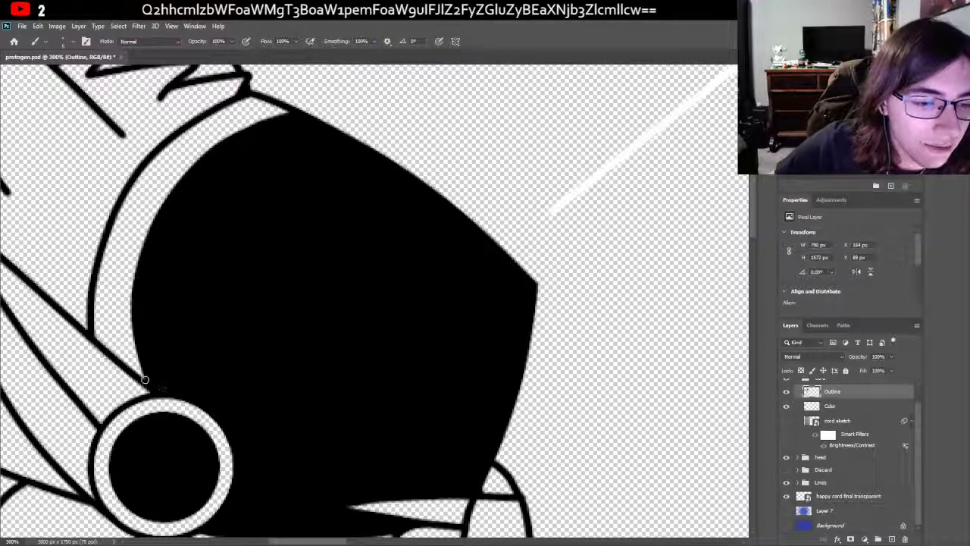
{"action": "left_click_drag", "start_coordinate": [133, 337], "coordinate": [144, 249]}
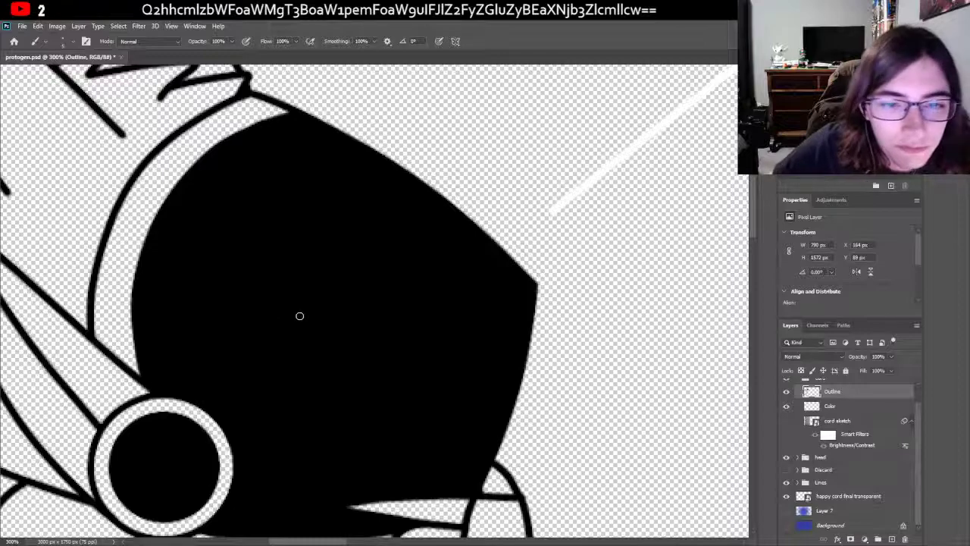
{"action": "scroll", "coordinate": [351, 332], "scroll_direction": "down", "scroll_amount": 1}
{"action": "scroll", "coordinate": [352, 333], "scroll_direction": "down", "scroll_amount": 1}
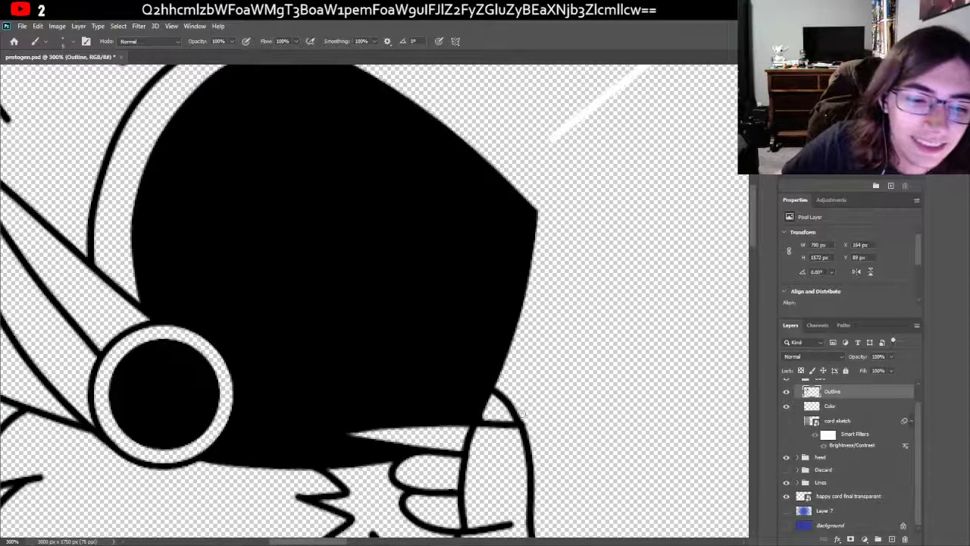
Step: Examine the black-filled visor at several magnifications for gaps and uneven edges
{"action": "key", "text": "z"}
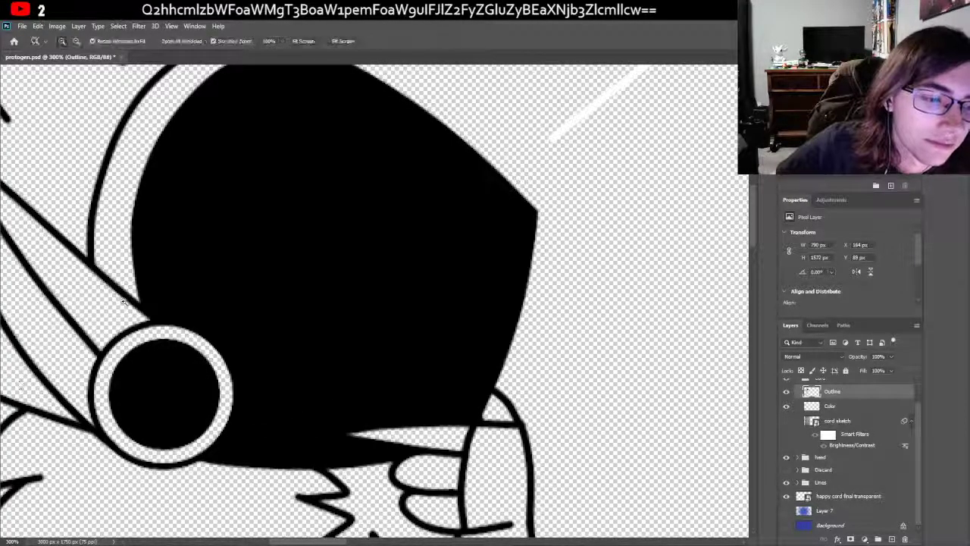
{"action": "left_click", "coordinate": [274, 284], "text": "alt"}
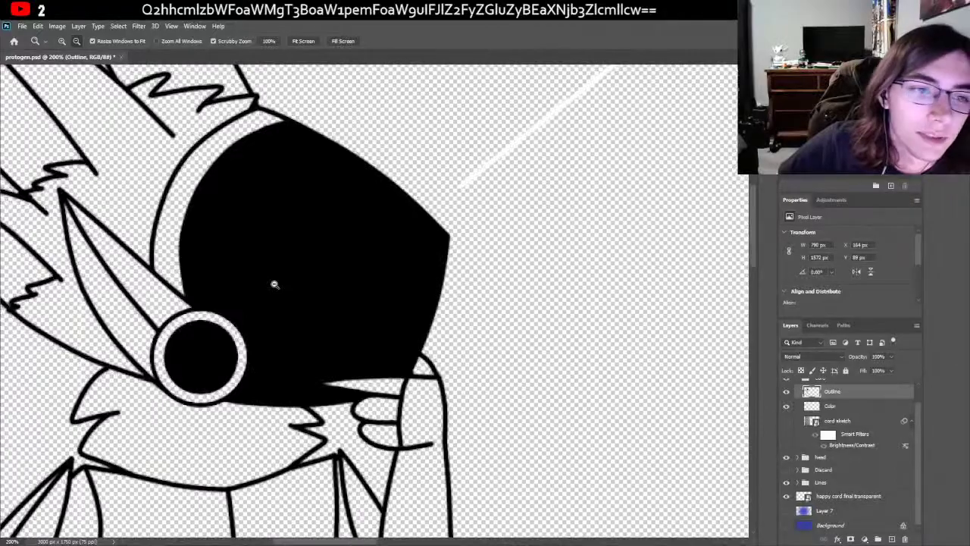
{"action": "left_click", "coordinate": [274, 283], "text": "alt"}
{"action": "left_click", "coordinate": [274, 284], "text": "alt"}
{"action": "scroll", "coordinate": [274, 284], "scroll_direction": "up", "scroll_amount": 1}
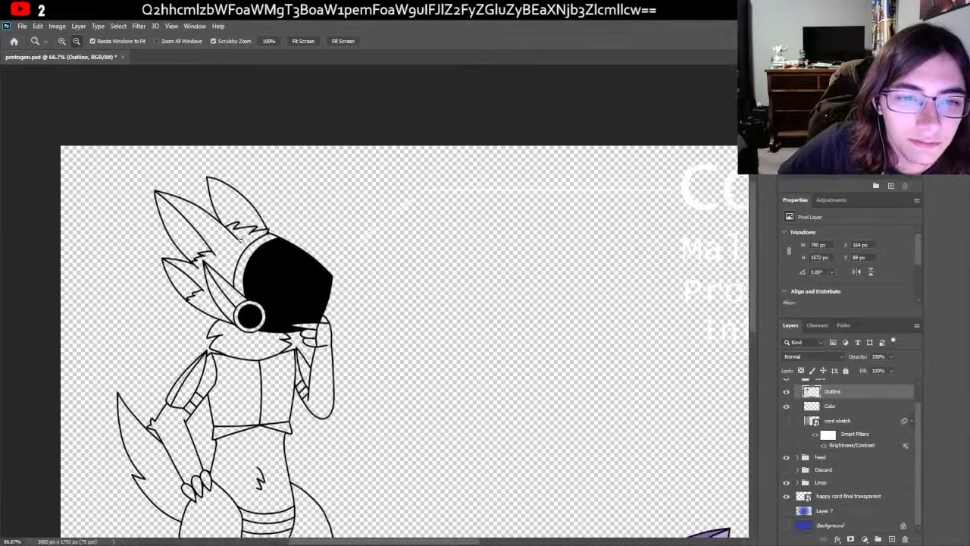
{"action": "left_click", "coordinate": [62, 41]}
{"action": "left_click", "coordinate": [271, 260]}
{"action": "left_click", "coordinate": [272, 260]}
{"action": "left_click", "coordinate": [272, 260]}
{"action": "scroll", "coordinate": [272, 260], "scroll_direction": "down", "scroll_amount": 1}
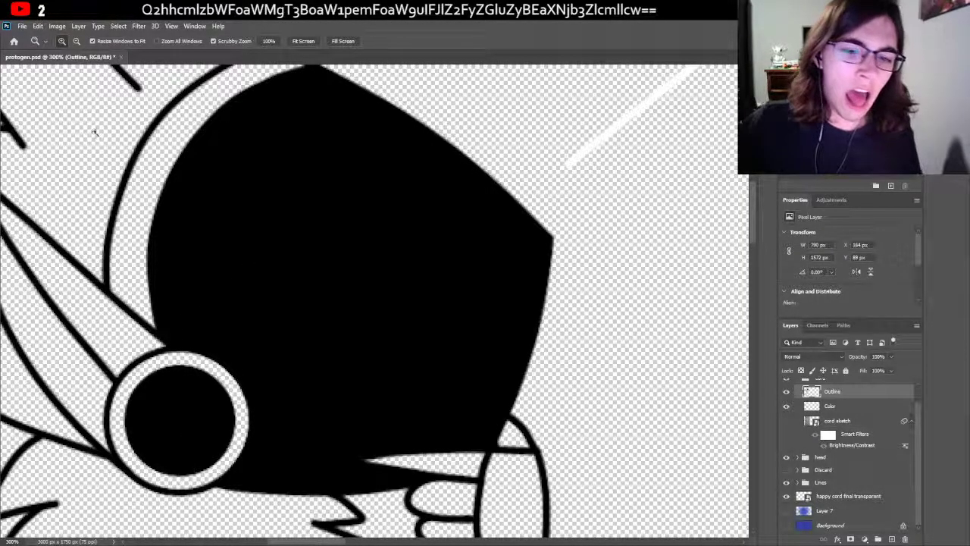
{"action": "left_click", "coordinate": [76, 41]}
{"action": "left_click", "coordinate": [232, 210]}
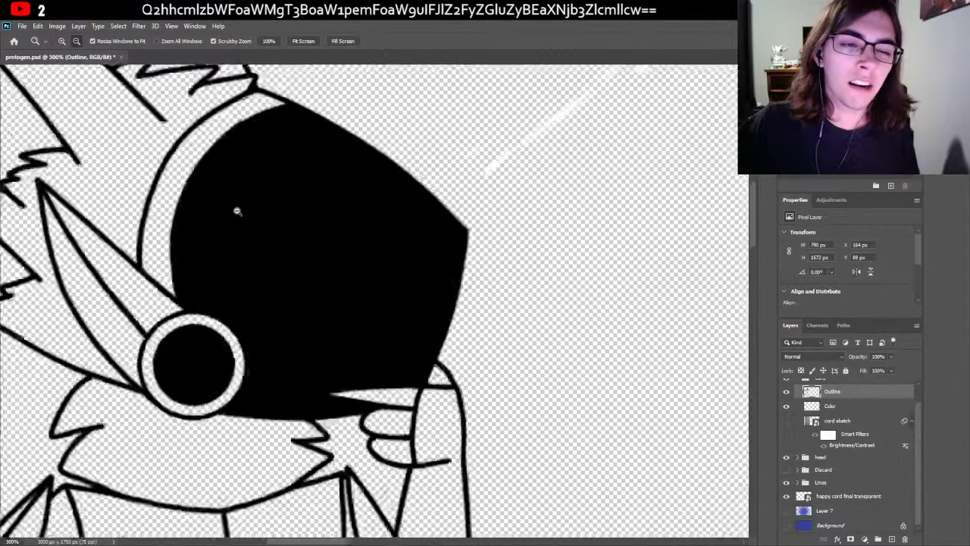
{"action": "scroll", "coordinate": [249, 230], "scroll_direction": "up", "scroll_amount": 1}
{"action": "scroll", "coordinate": [249, 230], "scroll_direction": "up", "scroll_amount": 1}
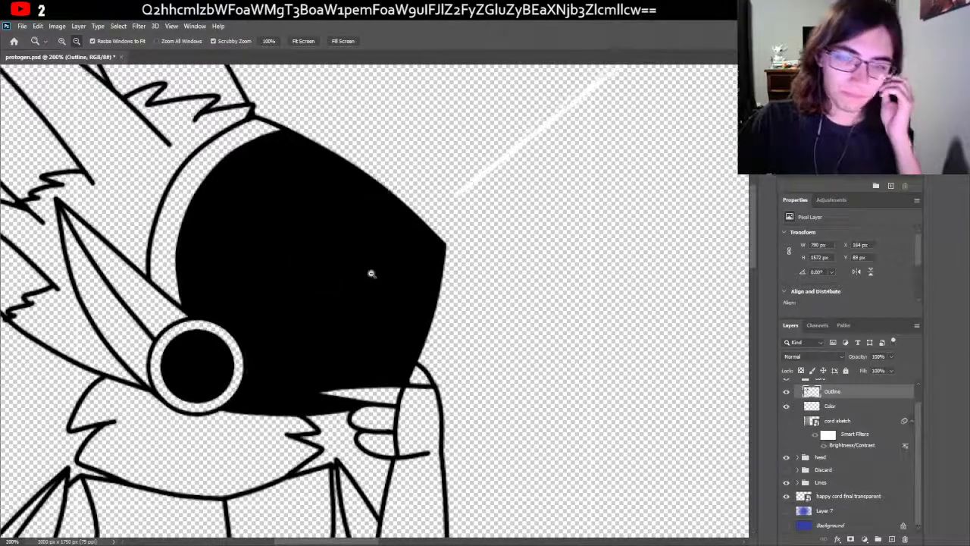
Step: Add a new layer above Outline in the Cord group and show the blue background layers
{"action": "scroll", "coordinate": [856, 447], "scroll_direction": "up", "scroll_amount": 2}
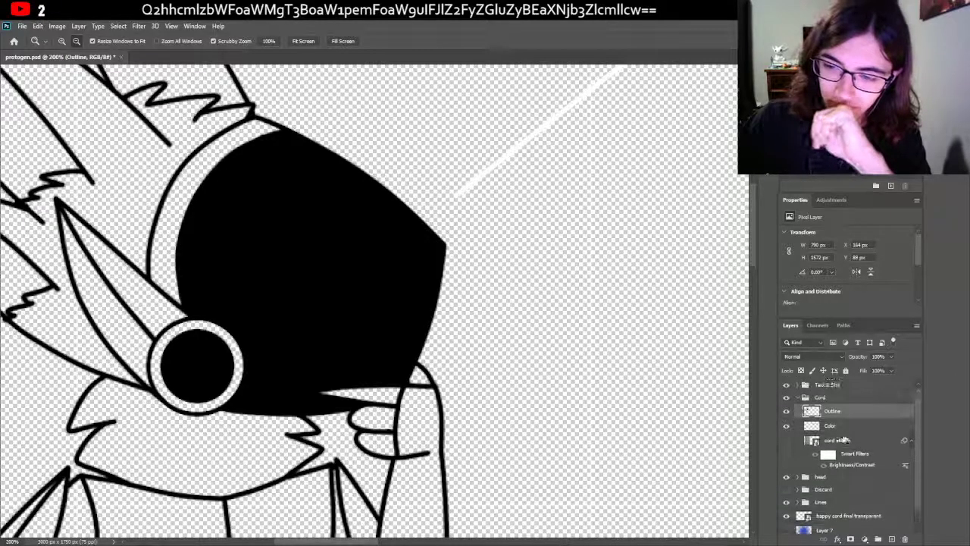
{"action": "left_click", "coordinate": [893, 539]}
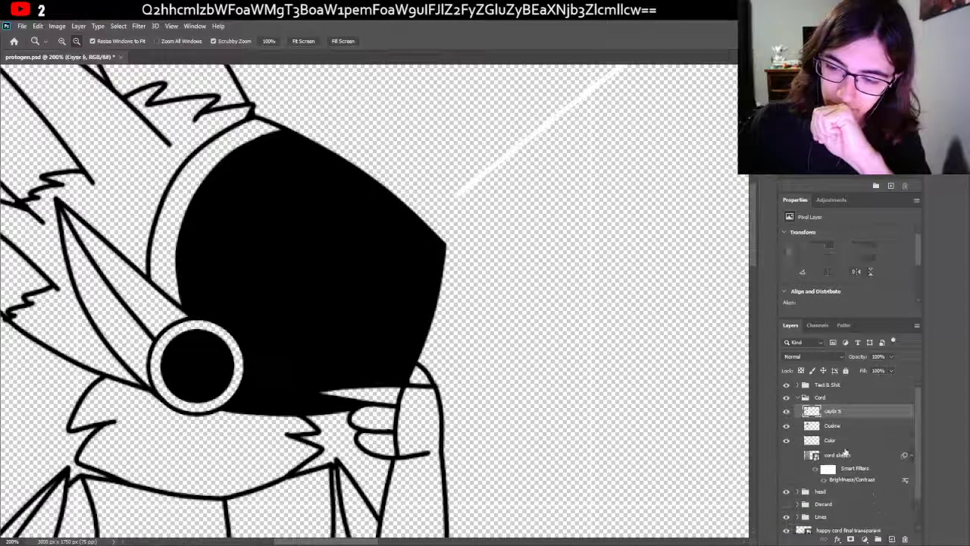
{"action": "key", "text": "b"}
{"action": "scroll", "coordinate": [805, 477], "scroll_direction": "down", "scroll_amount": 2}
{"action": "left_click", "coordinate": [786, 525]}
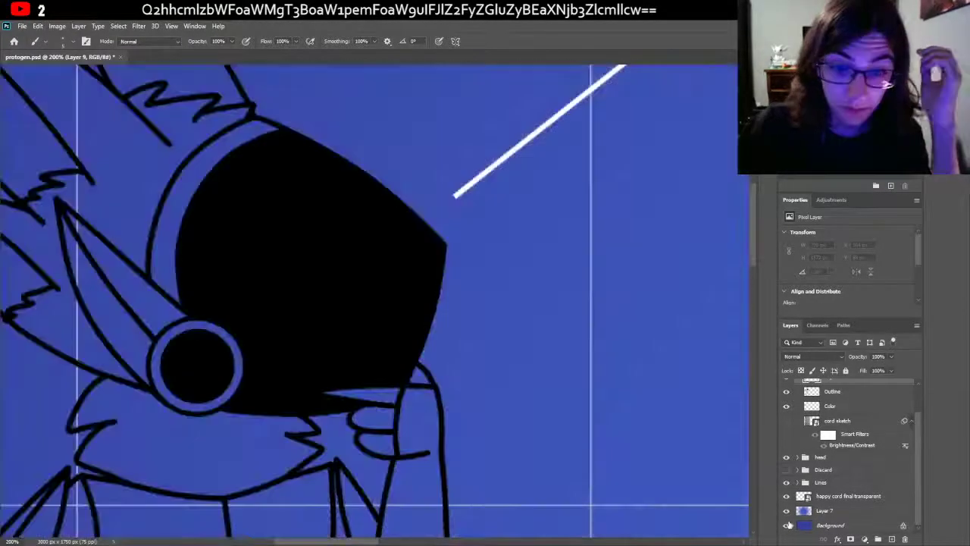
{"action": "scroll", "coordinate": [822, 421], "scroll_direction": "up", "scroll_amount": 3}
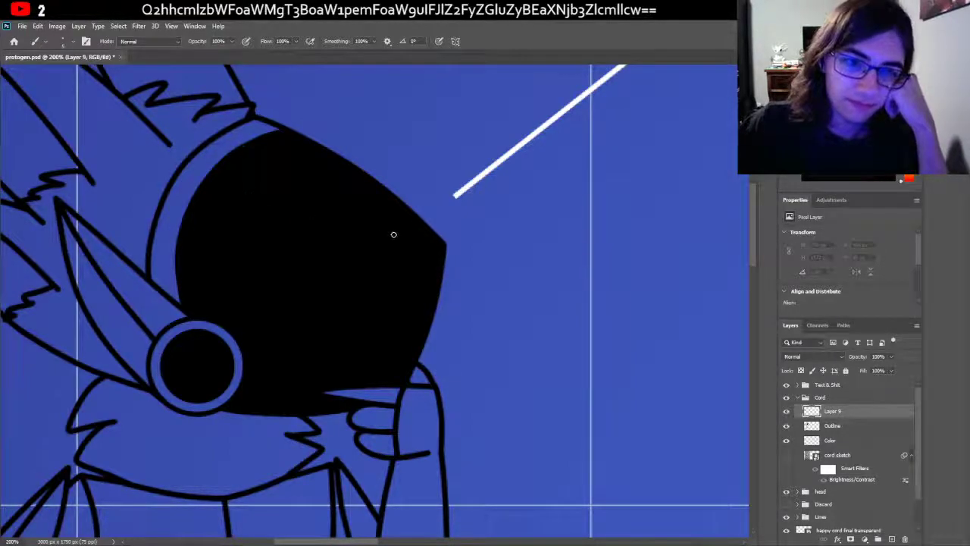
Step: Brush a curved white line about 210 px wide and 70 px high across the upper visor, undoing the first attempt
{"action": "mouse_move", "coordinate": [423, 254]}
{"action": "left_mouse_down"}
{"action": "mouse_move", "coordinate": [344, 242]}
{"action": "mouse_move", "coordinate": [220, 183]}
{"action": "mouse_move", "coordinate": [201, 162]}
{"action": "left_mouse_up"}
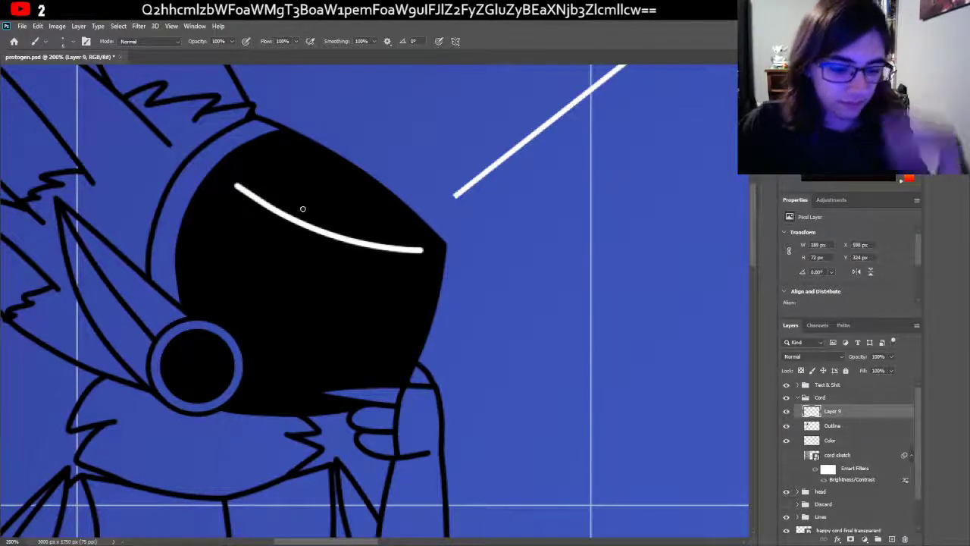
{"action": "key", "text": "ctrl+z"}
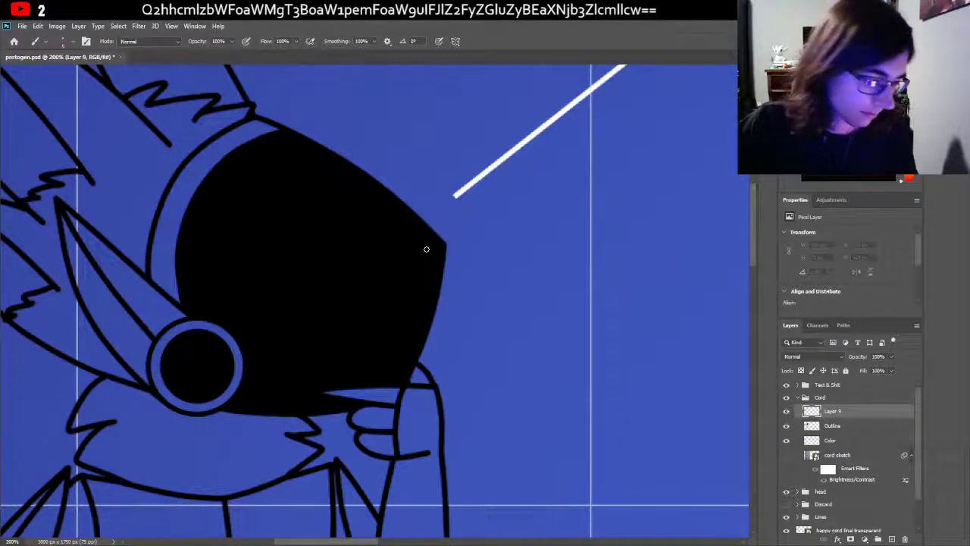
{"action": "left_click_drag", "start_coordinate": [426, 250], "coordinate": [385, 250]}
{"action": "mouse_move", "coordinate": [326, 239]}
{"action": "left_mouse_down"}
{"action": "mouse_move", "coordinate": [218, 176]}
{"action": "mouse_move", "coordinate": [182, 177]}
{"action": "left_mouse_up"}
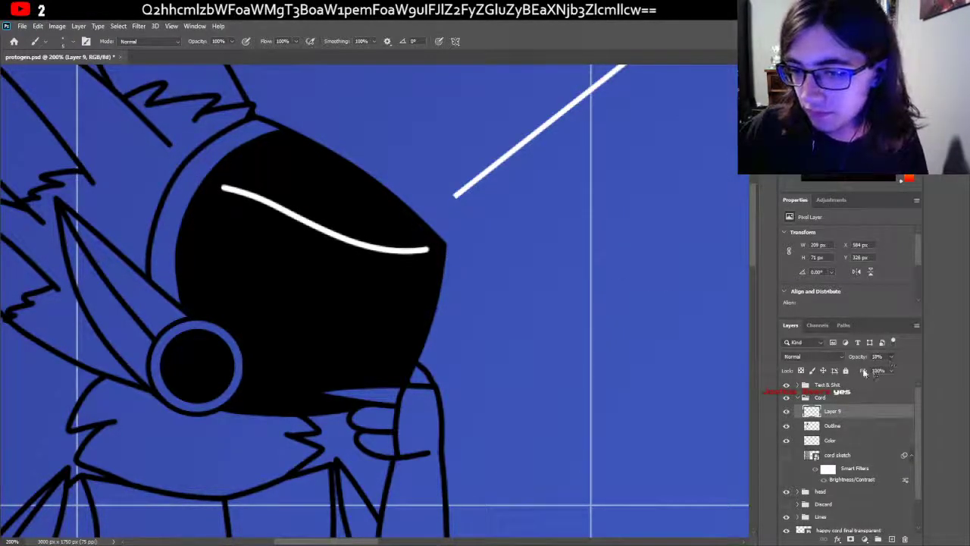
Step: Lower the opacity of the white line's layer to 5%
{"action": "left_click_drag", "start_coordinate": [891, 363], "coordinate": [848, 372]}
{"action": "key", "text": "Up"}
{"action": "key", "text": "Up"}
{"action": "key", "text": "Up"}
{"action": "key", "text": "Up"}
{"action": "key", "text": "Up"}
{"action": "key", "text": "Down"}
{"action": "key", "text": "Down"}
{"action": "key", "text": "Down"}
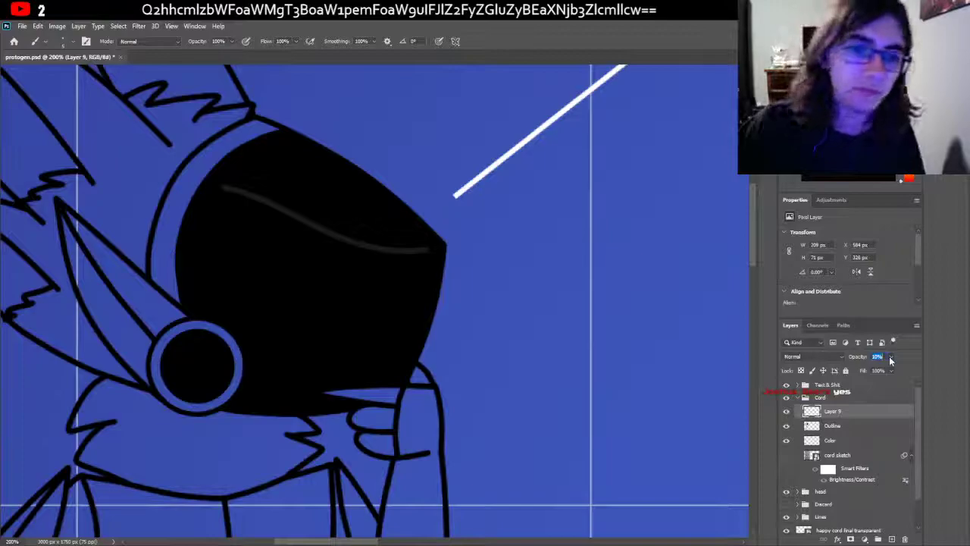
{"action": "key", "text": "Return"}
{"action": "key", "text": "Down"}
{"action": "key", "text": "Down"}
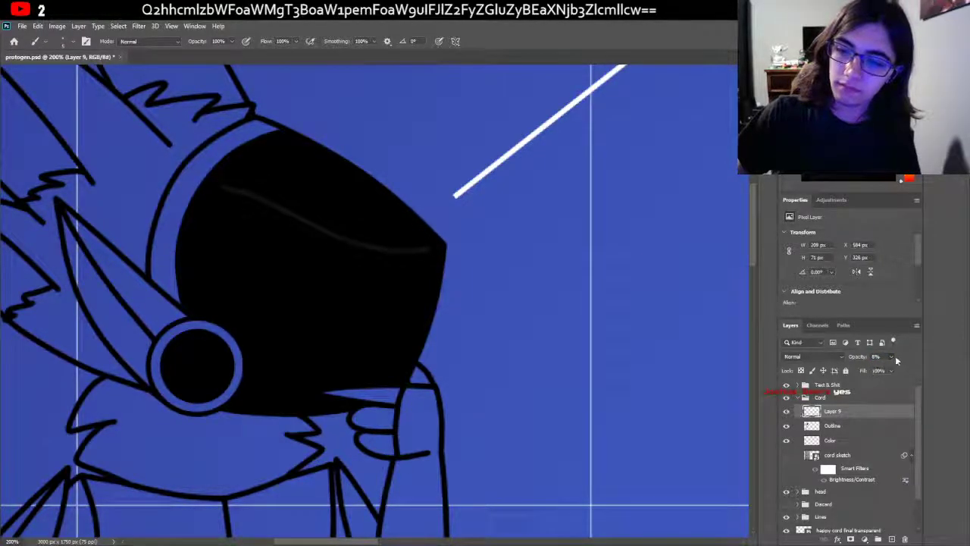
{"action": "key", "text": "Down"}
{"action": "key", "text": "Down"}
{"action": "key", "text": "Down"}
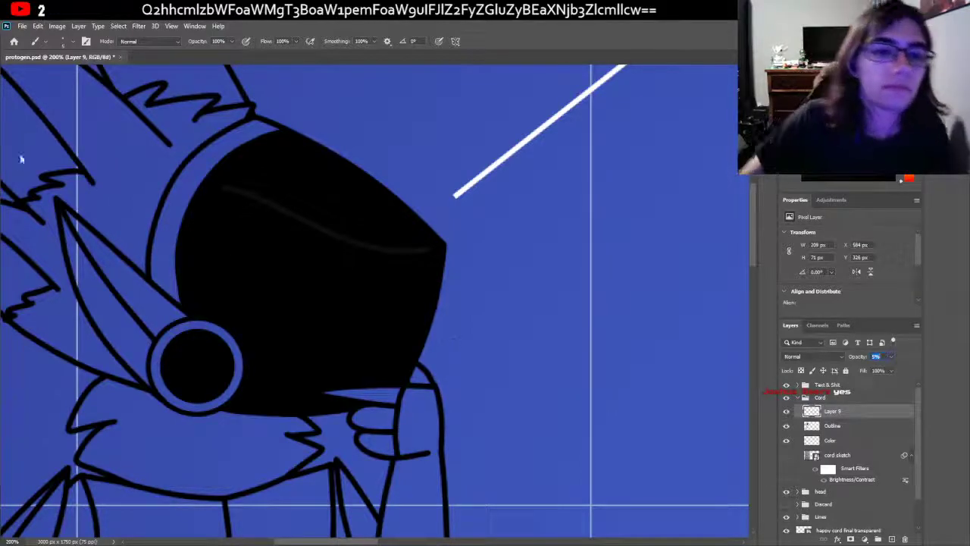
Step: Check how the faint line on the visor reads up close and at full-character size
{"action": "key", "text": "z"}
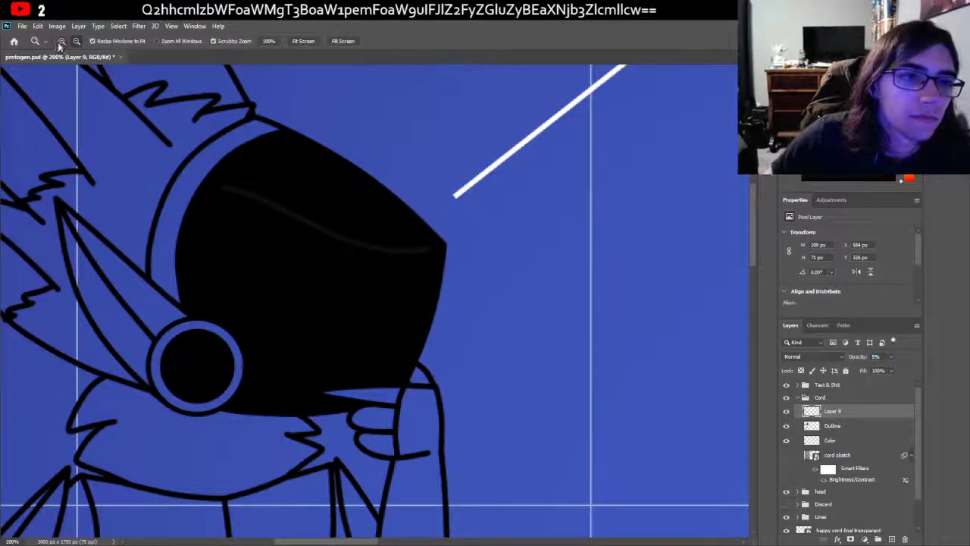
{"action": "left_click", "coordinate": [367, 216]}
{"action": "scroll", "coordinate": [337, 303], "scroll_direction": "up", "scroll_amount": 1}
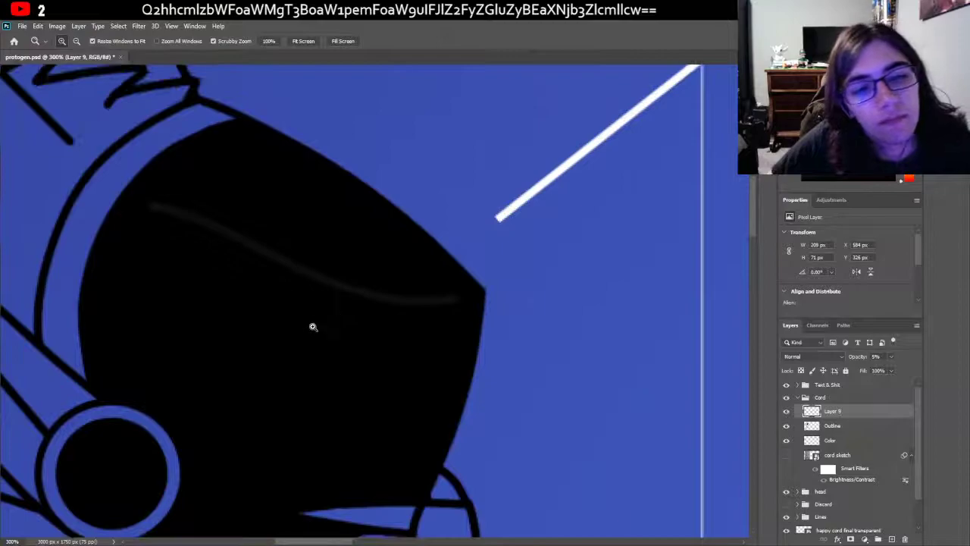
{"action": "scroll", "coordinate": [313, 327], "scroll_direction": "down", "scroll_amount": 2}
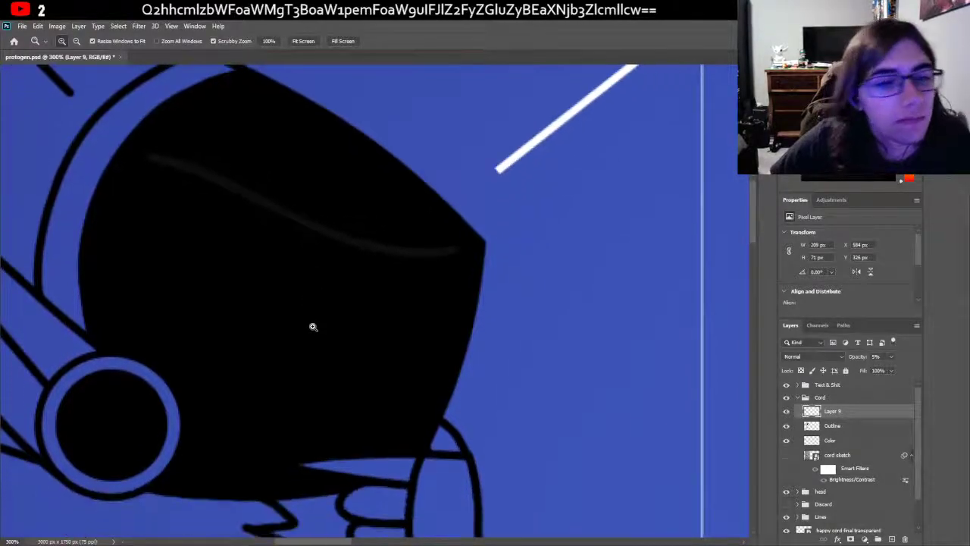
{"action": "scroll", "coordinate": [313, 326], "scroll_direction": "down", "scroll_amount": 1}
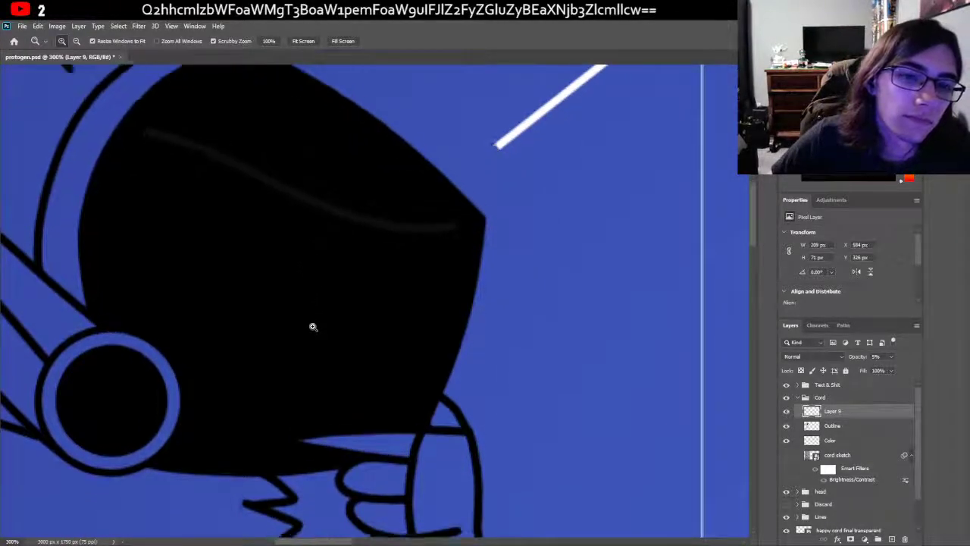
{"action": "scroll", "coordinate": [313, 327], "scroll_direction": "up", "scroll_amount": 1}
{"action": "scroll", "coordinate": [313, 326], "scroll_direction": "up", "scroll_amount": 1}
{"action": "scroll", "coordinate": [296, 306], "scroll_direction": "down", "scroll_amount": 1}
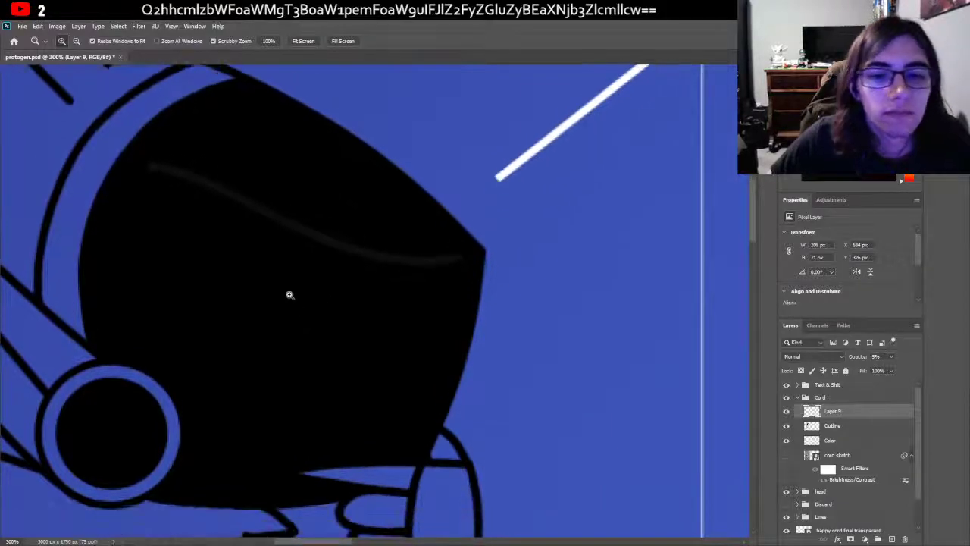
{"action": "scroll", "coordinate": [299, 278], "scroll_direction": "down", "scroll_amount": 5}
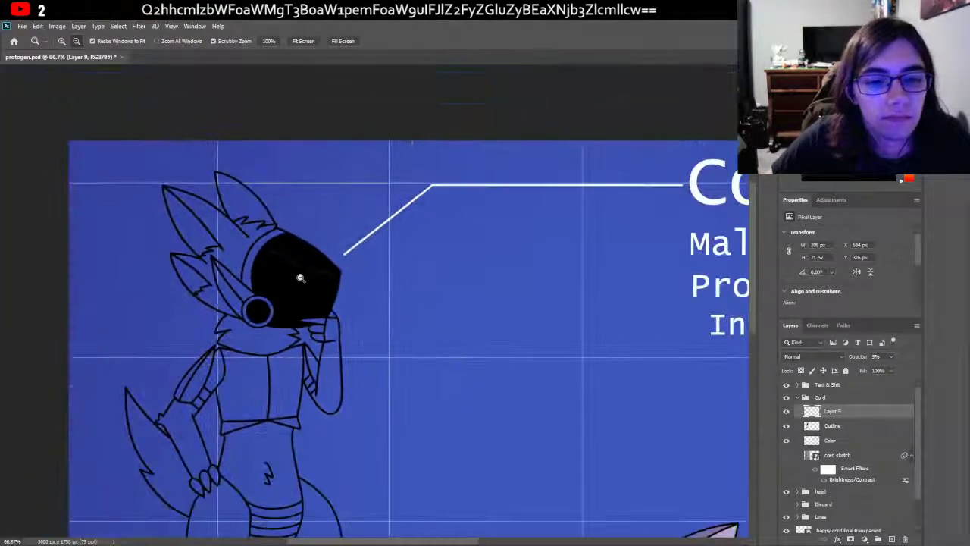
{"action": "scroll", "coordinate": [300, 277], "scroll_direction": "down", "scroll_amount": 1}
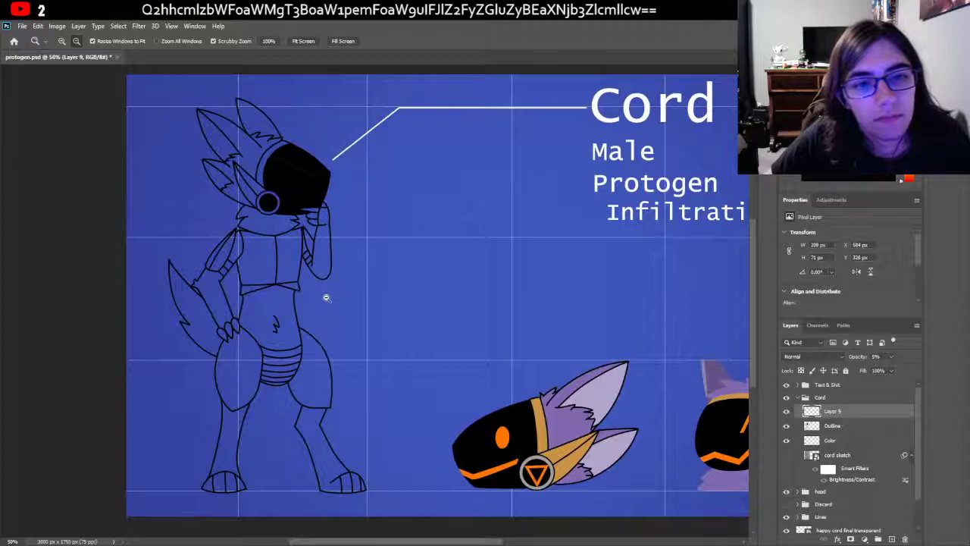
{"action": "left_click", "coordinate": [61, 41]}
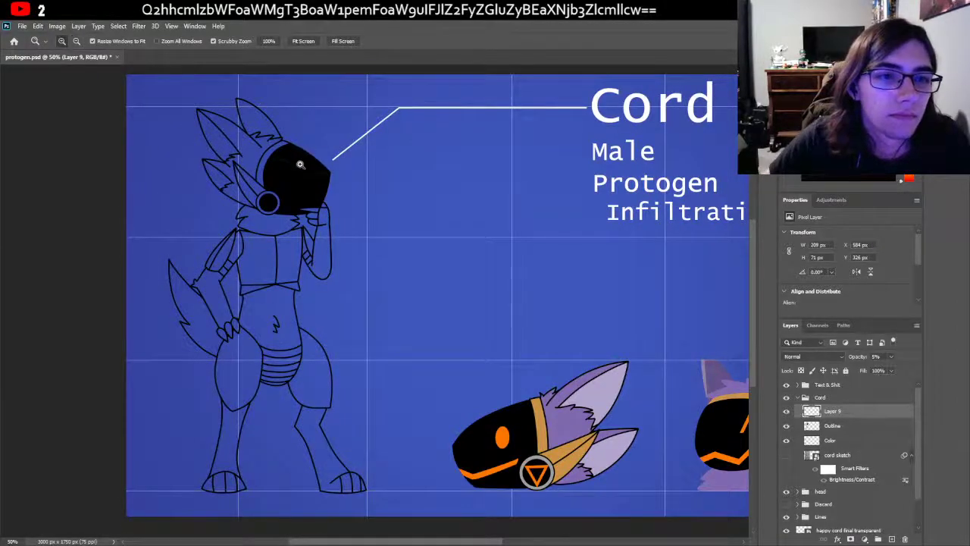
{"action": "left_click", "coordinate": [299, 162]}
{"action": "scroll", "coordinate": [310, 189], "scroll_direction": "up", "scroll_amount": 1}
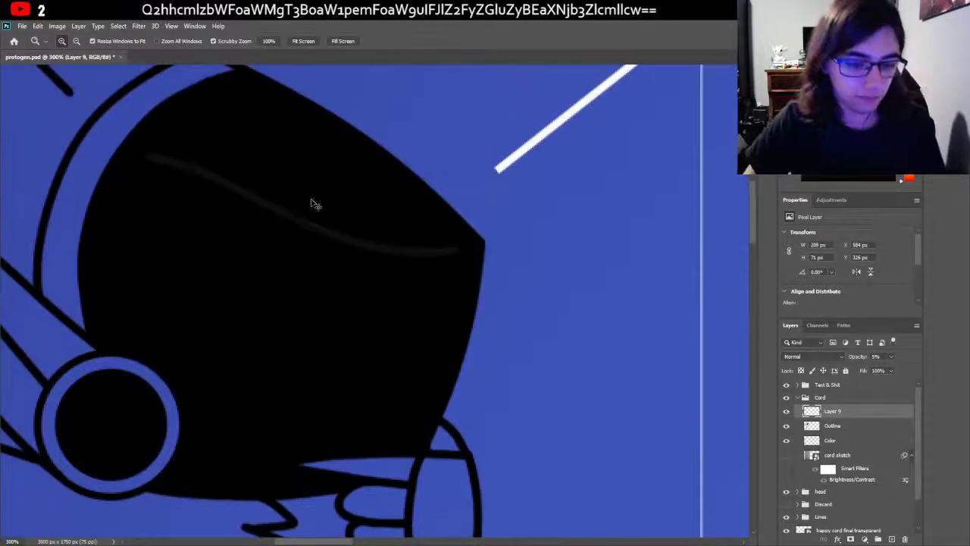
Step: Delete the layer holding the faint visor line from the Cord group
{"action": "key", "text": "0"}
{"action": "key", "text": "Delete"}
{"action": "key", "text": "Delete"}
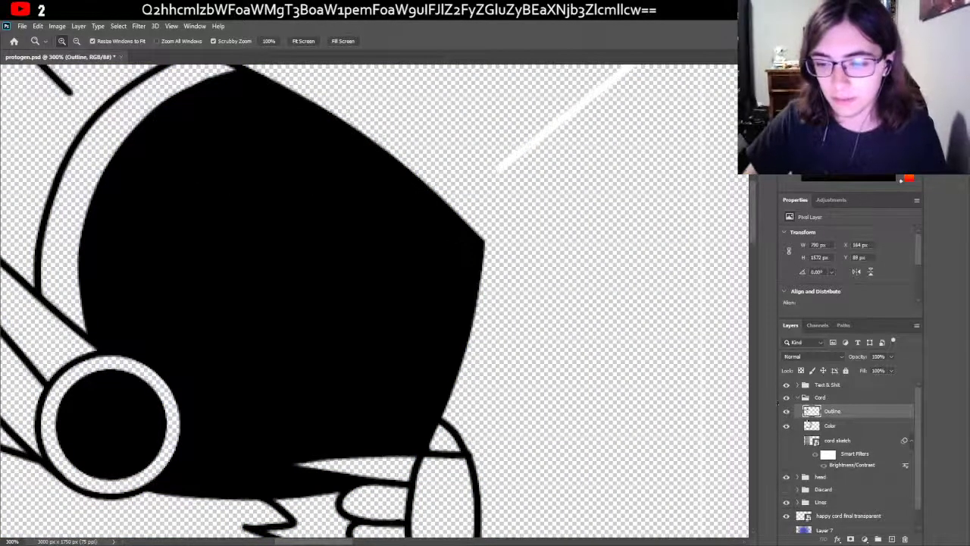
Step: Show the blue background layers and select the Color layer in the Cord group
{"action": "scroll", "coordinate": [802, 440], "scroll_direction": "down", "scroll_amount": 1}
{"action": "left_click", "coordinate": [786, 511]}
{"action": "scroll", "coordinate": [847, 465], "scroll_direction": "up", "scroll_amount": 1}
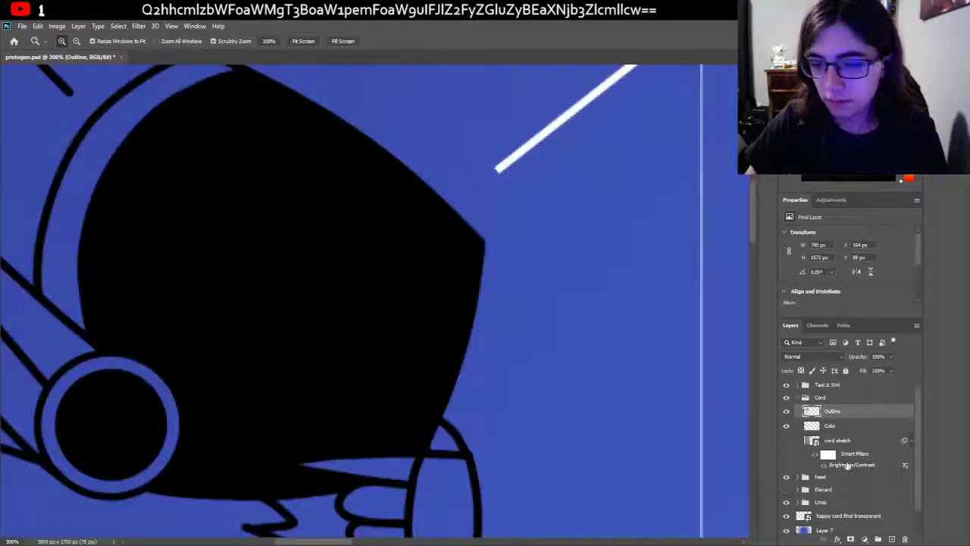
{"action": "left_click", "coordinate": [883, 427]}
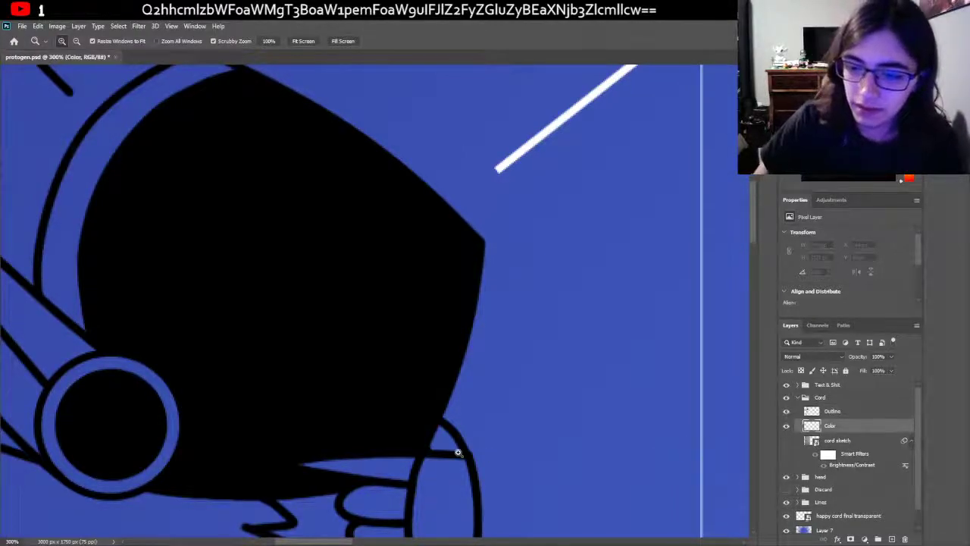
Step: Examine the character's full body outline alongside the colored head reference
{"action": "left_click", "coordinate": [76, 41]}
{"action": "left_click", "coordinate": [164, 248]}
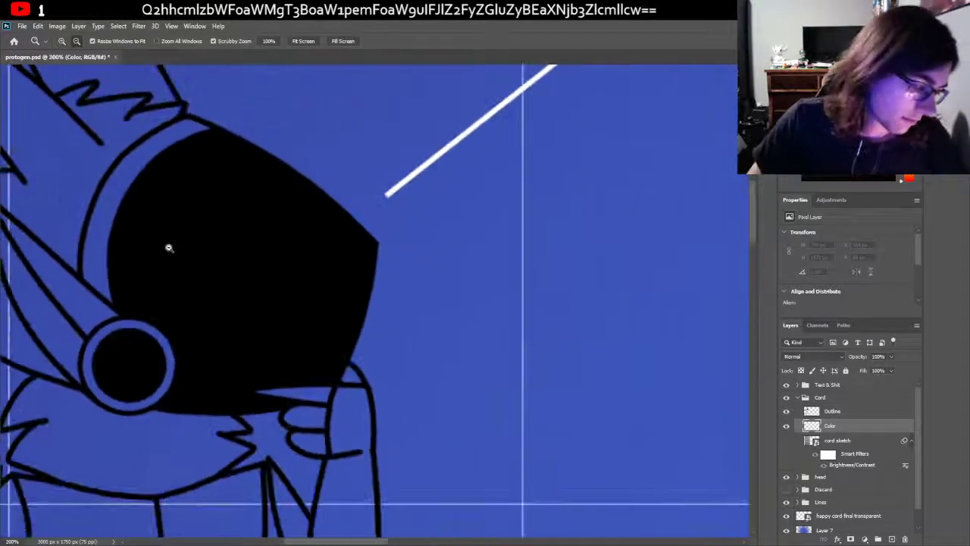
{"action": "scroll", "coordinate": [227, 296], "scroll_direction": "down", "scroll_amount": 1}
{"action": "left_click", "coordinate": [402, 482]}
{"action": "scroll", "coordinate": [364, 477], "scroll_direction": "down", "scroll_amount": 1}
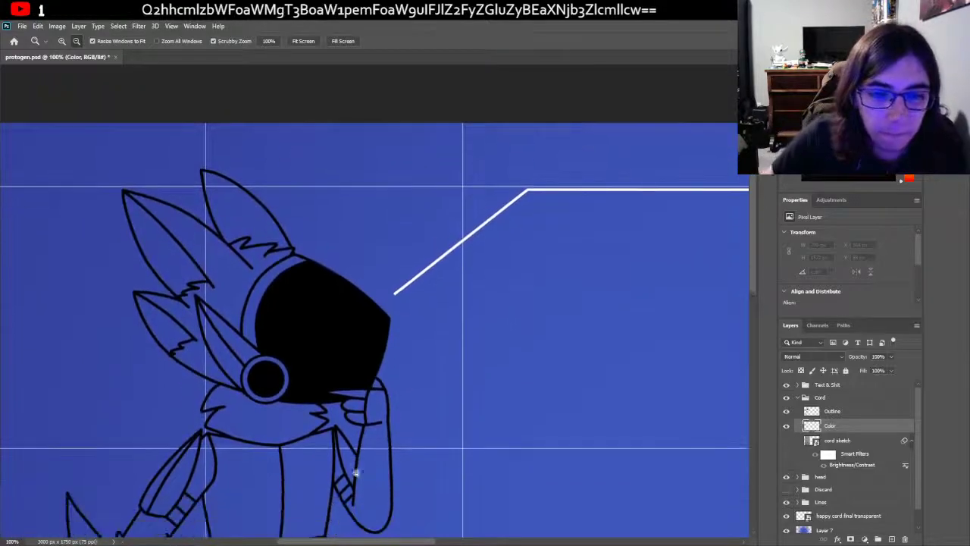
{"action": "left_click", "coordinate": [353, 472]}
{"action": "scroll", "coordinate": [337, 384], "scroll_direction": "down", "scroll_amount": 1}
{"action": "scroll", "coordinate": [338, 384], "scroll_direction": "down", "scroll_amount": 5}
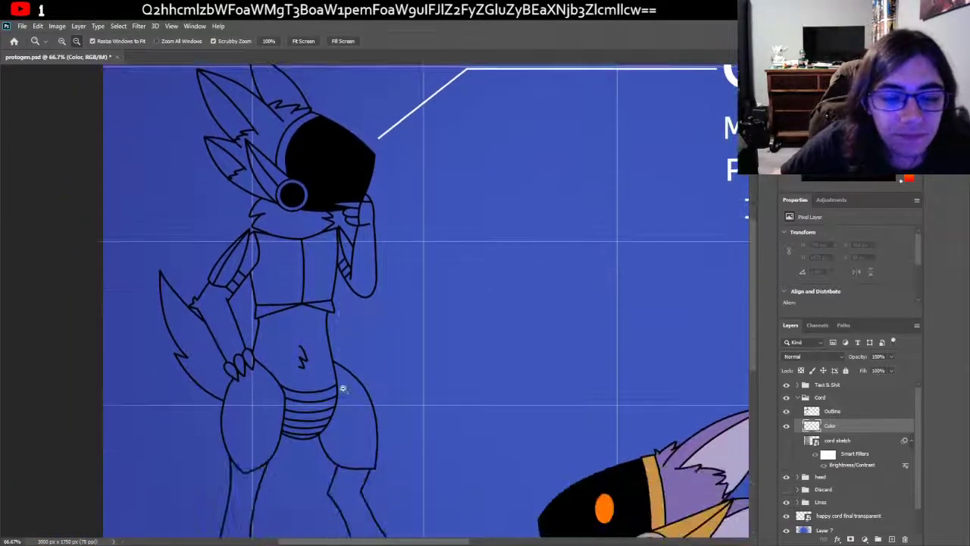
{"action": "scroll", "coordinate": [343, 388], "scroll_direction": "down", "scroll_amount": 3}
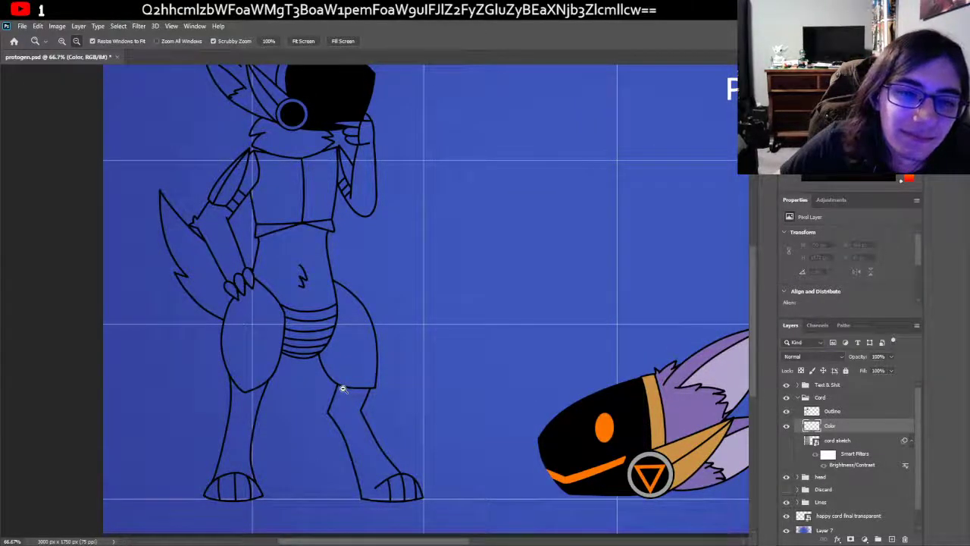
{"action": "scroll", "coordinate": [343, 388], "scroll_direction": "up", "scroll_amount": 1}
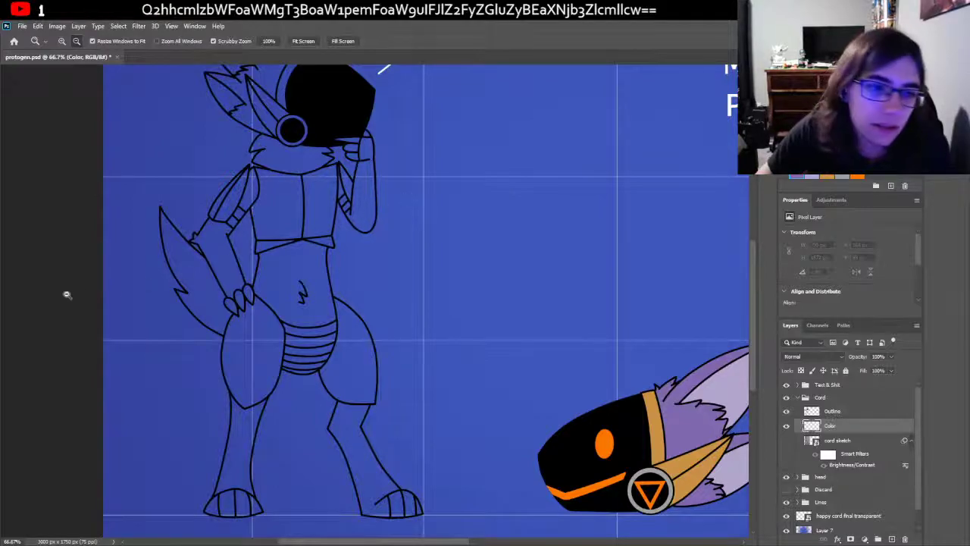
Step: Switch to the Brush tool and set its smoothing to 0%
{"action": "key", "text": "b"}
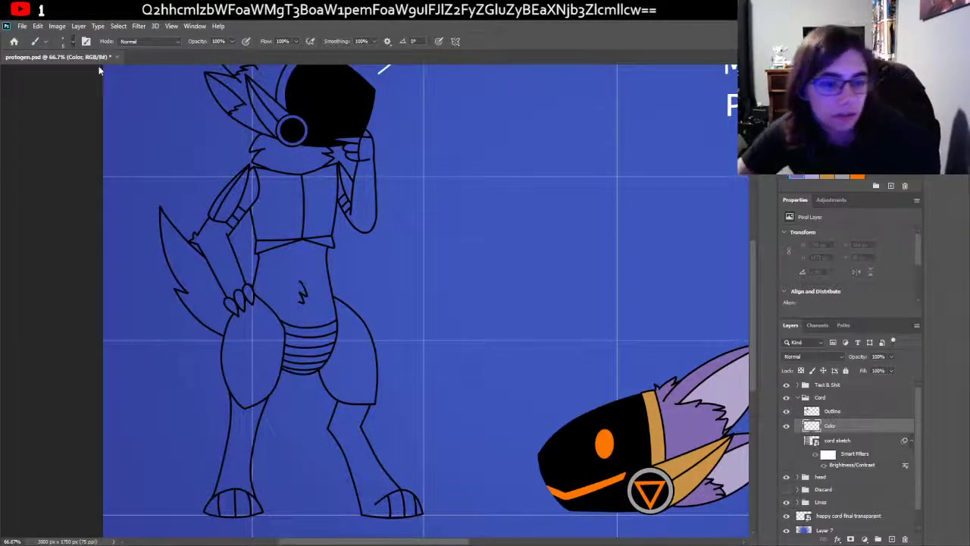
{"action": "left_click", "coordinate": [361, 41]}
{"action": "type", "text": "0"}
{"action": "key", "text": "Return"}
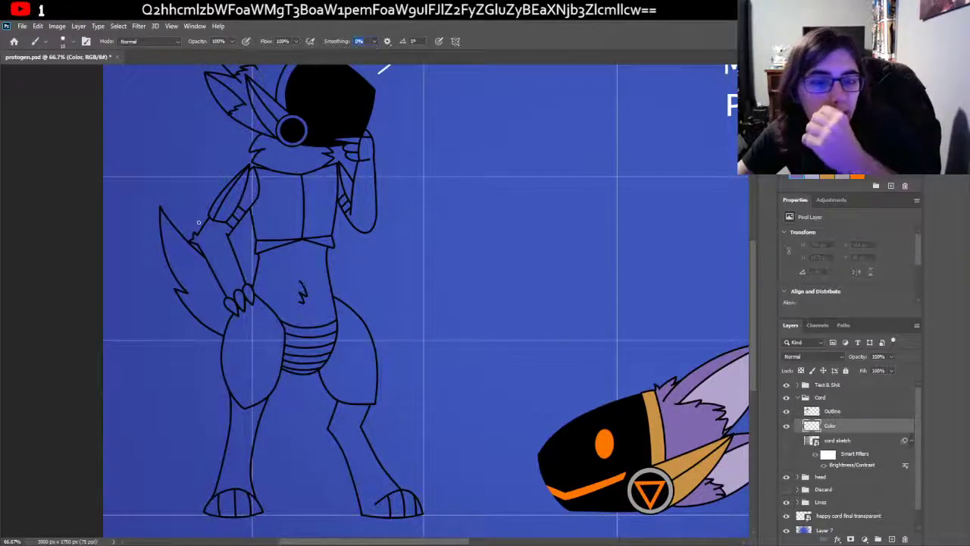
Step: Hide the blue background layers so the character's outline stands on transparency
{"action": "key", "text": "z"}
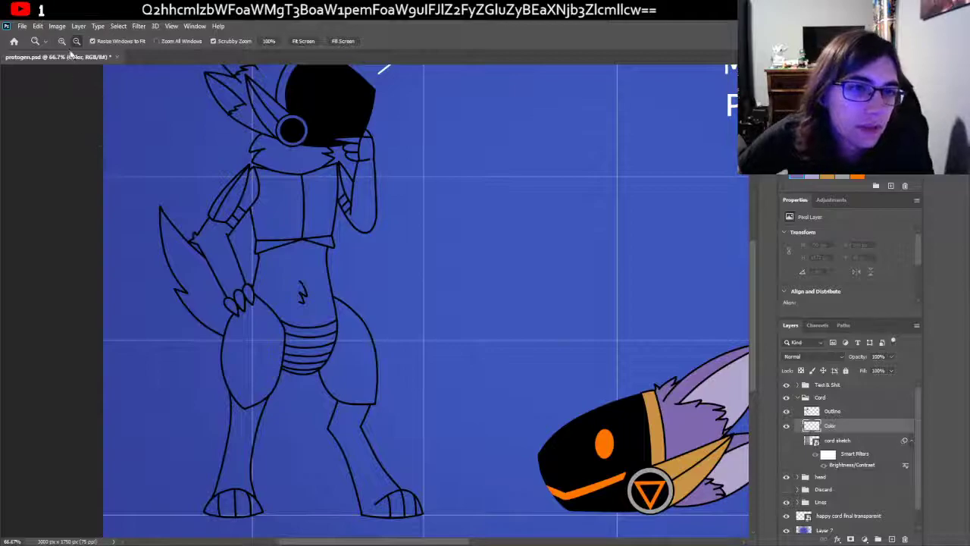
{"action": "left_click", "coordinate": [266, 178]}
{"action": "left_click", "coordinate": [269, 186]}
{"action": "scroll", "coordinate": [341, 288], "scroll_direction": "up", "scroll_amount": 3}
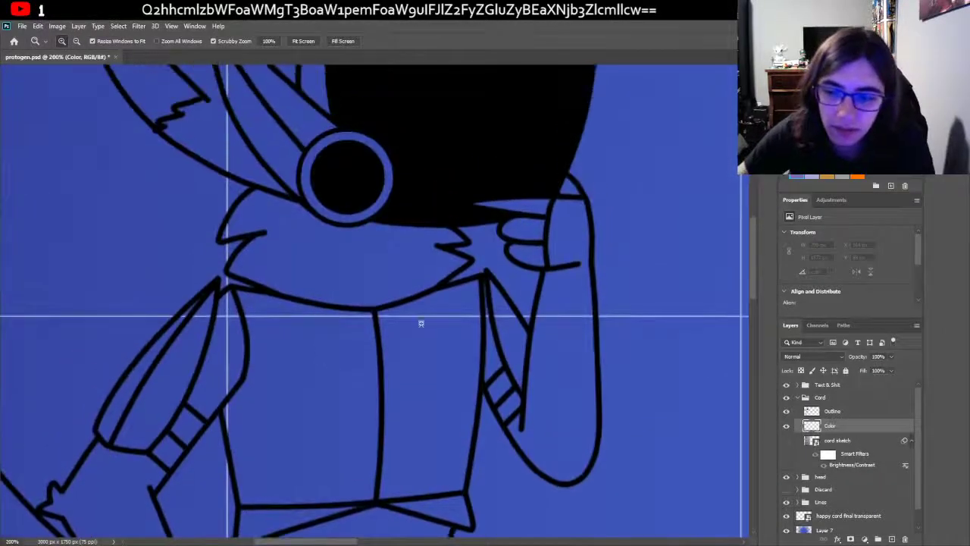
{"action": "scroll", "coordinate": [813, 485], "scroll_direction": "down", "scroll_amount": 1}
{"action": "left_click", "coordinate": [787, 525]}
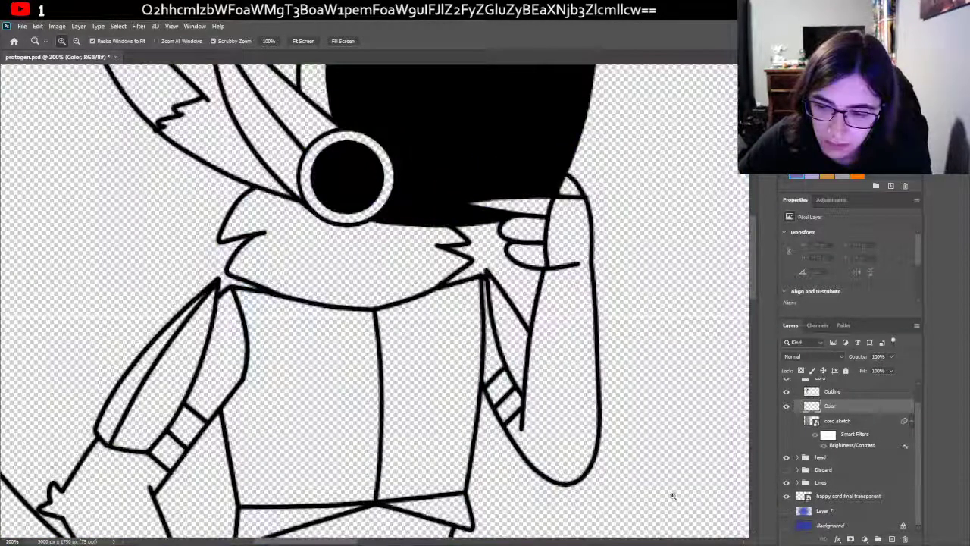
Step: Brush purple onto the base of the lower ear and the fur just beneath the round ear disc
{"action": "scroll", "coordinate": [412, 386], "scroll_direction": "up", "scroll_amount": 3}
{"action": "scroll", "coordinate": [302, 343], "scroll_direction": "up", "scroll_amount": 2}
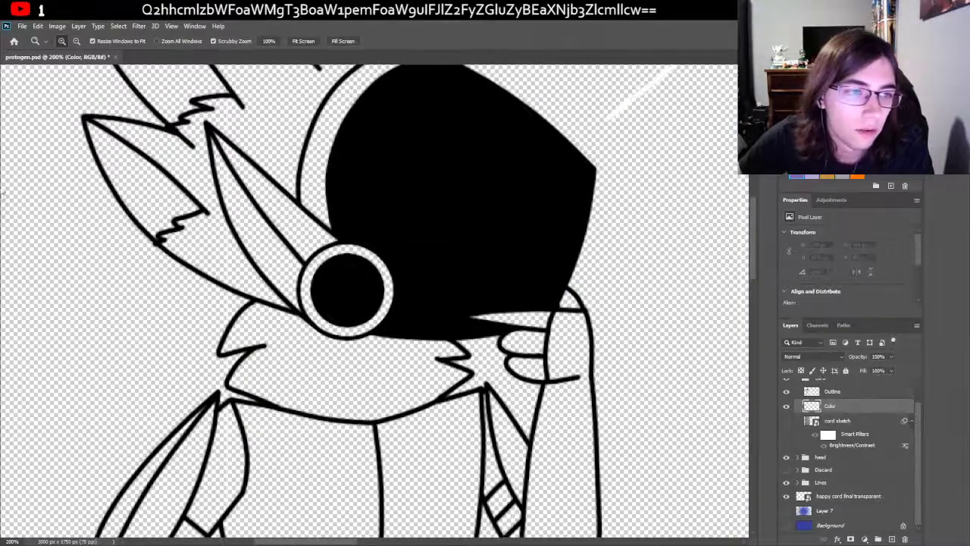
{"action": "key", "text": "b"}
{"action": "scroll", "coordinate": [200, 333], "scroll_direction": "up", "scroll_amount": 2}
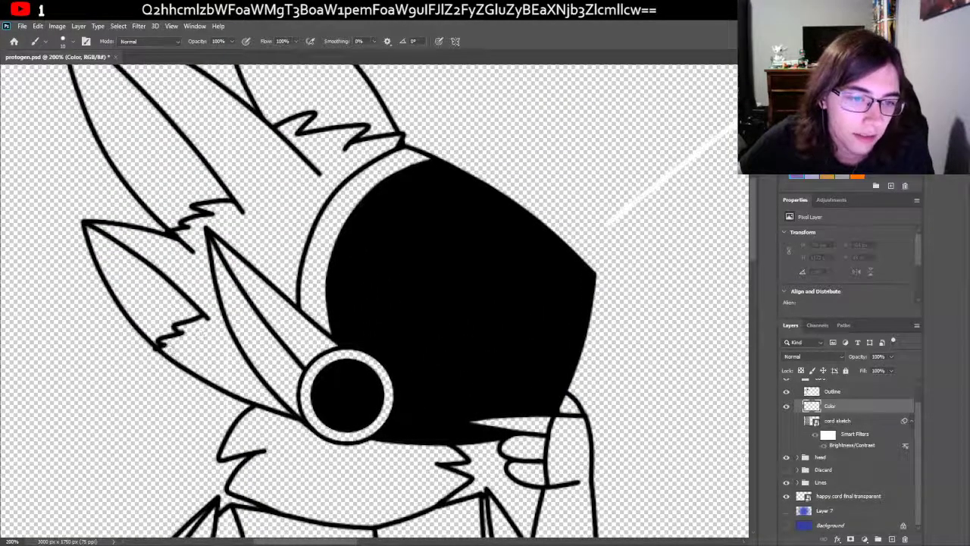
{"action": "mouse_move", "coordinate": [162, 346]}
{"action": "left_mouse_down"}
{"action": "mouse_move", "coordinate": [205, 371]}
{"action": "mouse_move", "coordinate": [166, 345]}
{"action": "mouse_move", "coordinate": [204, 323]}
{"action": "mouse_move", "coordinate": [214, 374]}
{"action": "mouse_move", "coordinate": [222, 365]}
{"action": "mouse_move", "coordinate": [199, 353]}
{"action": "mouse_move", "coordinate": [223, 373]}
{"action": "mouse_move", "coordinate": [177, 346]}
{"action": "left_mouse_up"}
{"action": "mouse_move", "coordinate": [222, 381]}
{"action": "left_mouse_down"}
{"action": "mouse_move", "coordinate": [267, 400]}
{"action": "mouse_move", "coordinate": [205, 338]}
{"action": "mouse_move", "coordinate": [212, 326]}
{"action": "mouse_move", "coordinate": [307, 449]}
{"action": "mouse_move", "coordinate": [322, 443]}
{"action": "mouse_move", "coordinate": [313, 444]}
{"action": "mouse_move", "coordinate": [348, 457]}
{"action": "mouse_move", "coordinate": [390, 446]}
{"action": "mouse_move", "coordinate": [375, 441]}
{"action": "left_mouse_up"}
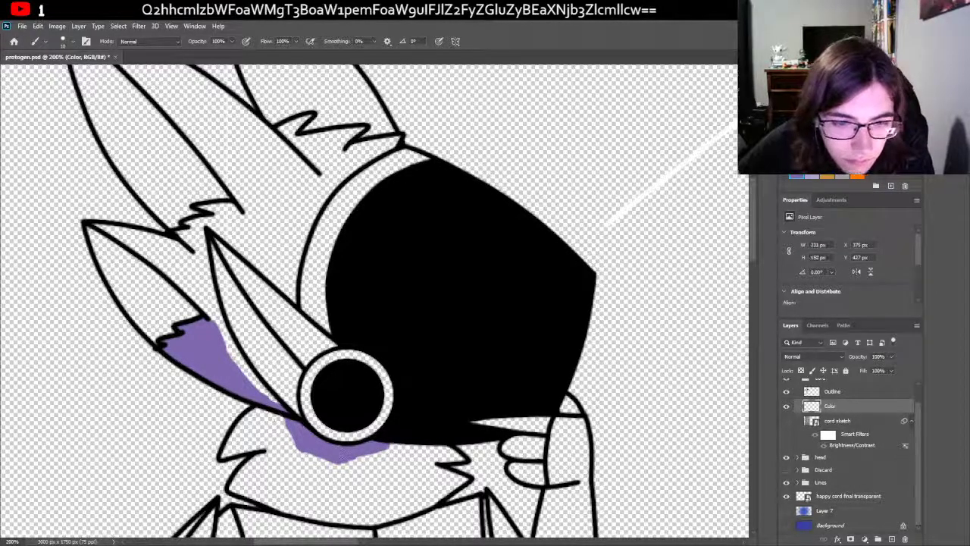
{"action": "mouse_move", "coordinate": [280, 407]}
{"action": "left_mouse_down"}
{"action": "mouse_move", "coordinate": [246, 374]}
{"action": "mouse_move", "coordinate": [250, 383]}
{"action": "left_mouse_up"}
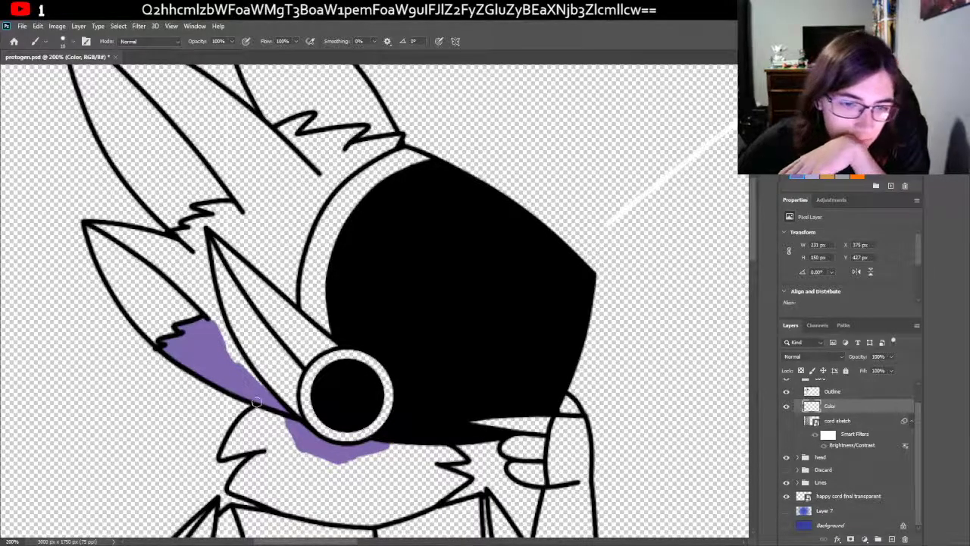
{"action": "mouse_move", "coordinate": [272, 399]}
{"action": "left_mouse_down"}
{"action": "mouse_move", "coordinate": [211, 312]}
{"action": "mouse_move", "coordinate": [246, 374]}
{"action": "left_mouse_up"}
{"action": "mouse_move", "coordinate": [213, 319]}
{"action": "left_mouse_down"}
{"action": "mouse_move", "coordinate": [238, 363]}
{"action": "mouse_move", "coordinate": [207, 270]}
{"action": "mouse_move", "coordinate": [213, 315]}
{"action": "mouse_move", "coordinate": [192, 283]}
{"action": "mouse_move", "coordinate": [207, 310]}
{"action": "mouse_move", "coordinate": [186, 292]}
{"action": "left_mouse_up"}
Step: Paint the outer strip of the lower ear purple from its tip down to the base
{"action": "scroll", "coordinate": [186, 300], "scroll_direction": "up", "scroll_amount": 2}
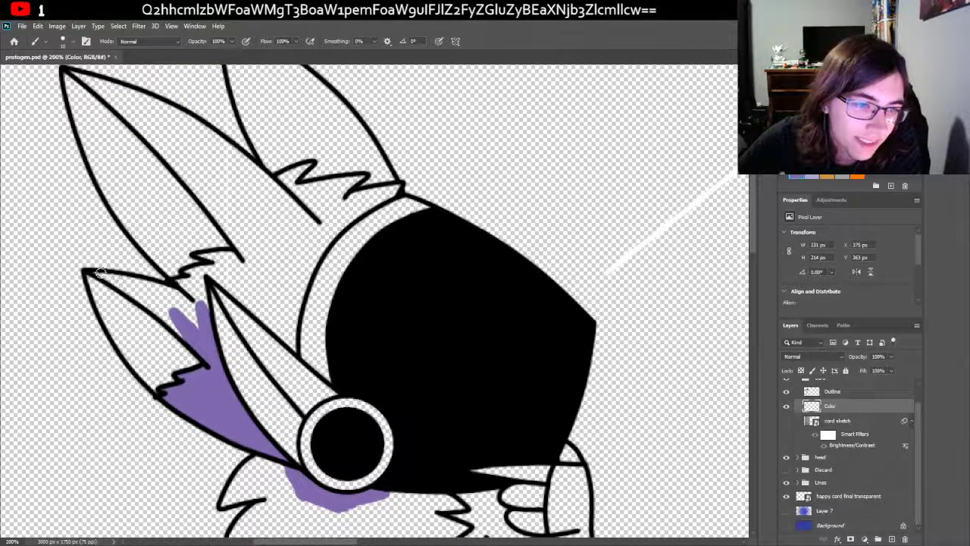
{"action": "mouse_move", "coordinate": [94, 271]}
{"action": "left_mouse_down"}
{"action": "mouse_move", "coordinate": [162, 323]}
{"action": "mouse_move", "coordinate": [142, 296]}
{"action": "mouse_move", "coordinate": [195, 345]}
{"action": "left_mouse_up"}
{"action": "mouse_move", "coordinate": [194, 326]}
{"action": "left_mouse_down"}
{"action": "mouse_move", "coordinate": [192, 297]}
{"action": "mouse_move", "coordinate": [173, 298]}
{"action": "mouse_move", "coordinate": [179, 307]}
{"action": "mouse_move", "coordinate": [176, 293]}
{"action": "mouse_move", "coordinate": [114, 278]}
{"action": "left_mouse_up"}
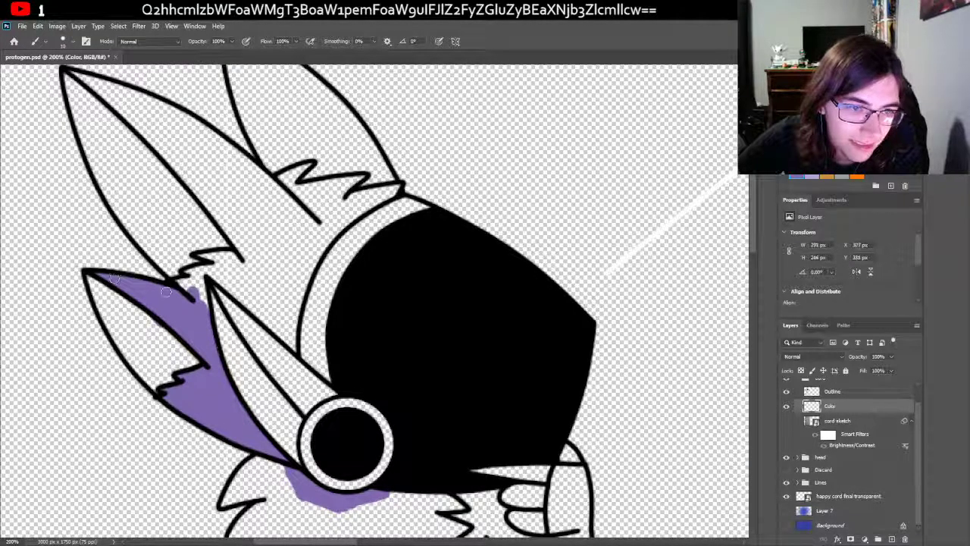
{"action": "scroll", "coordinate": [181, 303], "scroll_direction": "up", "scroll_amount": 1}
{"action": "mouse_move", "coordinate": [200, 323]}
{"action": "left_mouse_down"}
{"action": "mouse_move", "coordinate": [199, 294]}
{"action": "mouse_move", "coordinate": [196, 324]}
{"action": "left_mouse_up"}
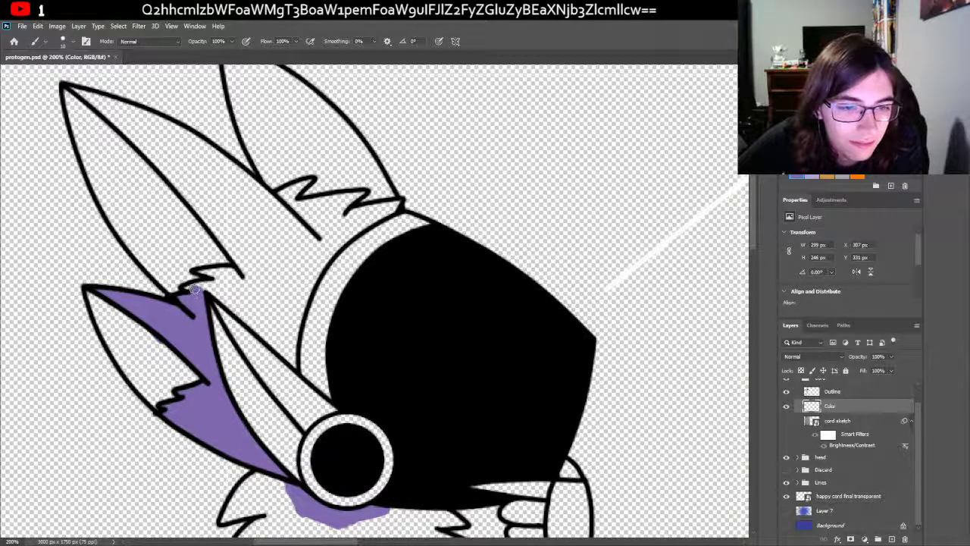
Step: Paint the head fur between the ears and the visor band purple, up to the far ear's base
{"action": "mouse_move", "coordinate": [198, 287]}
{"action": "left_mouse_down"}
{"action": "mouse_move", "coordinate": [225, 280]}
{"action": "mouse_move", "coordinate": [249, 314]}
{"action": "left_mouse_up"}
{"action": "mouse_move", "coordinate": [200, 273]}
{"action": "left_mouse_down"}
{"action": "mouse_move", "coordinate": [251, 273]}
{"action": "mouse_move", "coordinate": [273, 294]}
{"action": "mouse_move", "coordinate": [270, 274]}
{"action": "left_mouse_up"}
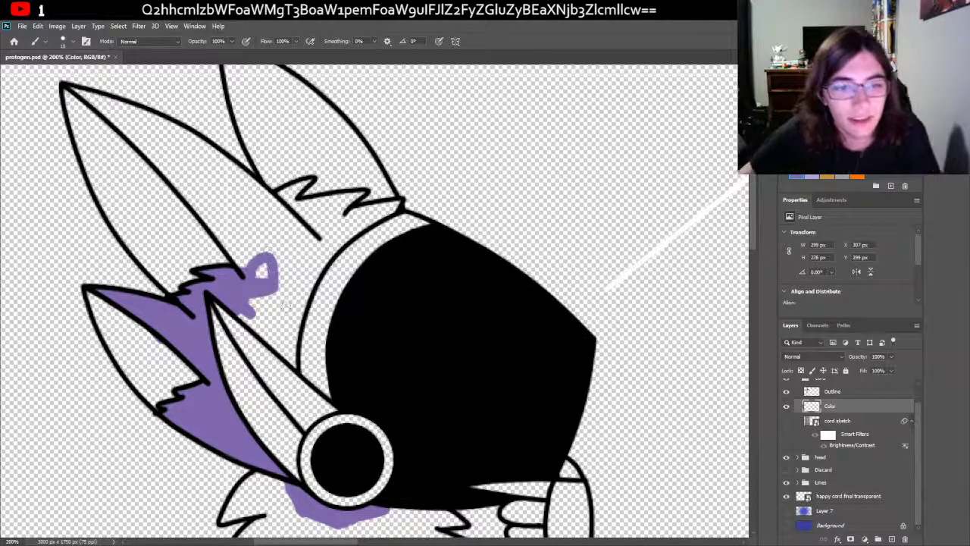
{"action": "scroll", "coordinate": [271, 274], "scroll_direction": "up", "scroll_amount": 3}
{"action": "mouse_move", "coordinate": [235, 408]}
{"action": "left_mouse_down"}
{"action": "mouse_move", "coordinate": [295, 463]}
{"action": "mouse_move", "coordinate": [250, 404]}
{"action": "mouse_move", "coordinate": [261, 412]}
{"action": "mouse_move", "coordinate": [265, 354]}
{"action": "mouse_move", "coordinate": [268, 392]}
{"action": "mouse_move", "coordinate": [271, 371]}
{"action": "mouse_move", "coordinate": [293, 451]}
{"action": "mouse_move", "coordinate": [307, 374]}
{"action": "mouse_move", "coordinate": [292, 422]}
{"action": "mouse_move", "coordinate": [292, 375]}
{"action": "left_mouse_up"}
{"action": "scroll", "coordinate": [292, 407], "scroll_direction": "up", "scroll_amount": 2}
{"action": "mouse_move", "coordinate": [396, 334]}
{"action": "left_mouse_down"}
{"action": "mouse_move", "coordinate": [342, 359]}
{"action": "mouse_move", "coordinate": [387, 347]}
{"action": "mouse_move", "coordinate": [330, 385]}
{"action": "mouse_move", "coordinate": [336, 368]}
{"action": "left_mouse_up"}
{"action": "mouse_move", "coordinate": [302, 447]}
{"action": "left_mouse_down"}
{"action": "mouse_move", "coordinate": [326, 360]}
{"action": "mouse_move", "coordinate": [356, 343]}
{"action": "mouse_move", "coordinate": [317, 391]}
{"action": "mouse_move", "coordinate": [279, 398]}
{"action": "mouse_move", "coordinate": [274, 363]}
{"action": "mouse_move", "coordinate": [290, 364]}
{"action": "mouse_move", "coordinate": [302, 333]}
{"action": "mouse_move", "coordinate": [291, 322]}
{"action": "mouse_move", "coordinate": [314, 315]}
{"action": "mouse_move", "coordinate": [273, 337]}
{"action": "mouse_move", "coordinate": [288, 303]}
{"action": "mouse_move", "coordinate": [301, 294]}
{"action": "mouse_move", "coordinate": [324, 341]}
{"action": "mouse_move", "coordinate": [345, 339]}
{"action": "mouse_move", "coordinate": [341, 322]}
{"action": "mouse_move", "coordinate": [383, 315]}
{"action": "mouse_move", "coordinate": [360, 338]}
{"action": "mouse_move", "coordinate": [379, 334]}
{"action": "mouse_move", "coordinate": [386, 327]}
{"action": "mouse_move", "coordinate": [370, 312]}
{"action": "left_mouse_up"}
{"action": "scroll", "coordinate": [365, 316], "scroll_direction": "up", "scroll_amount": 1}
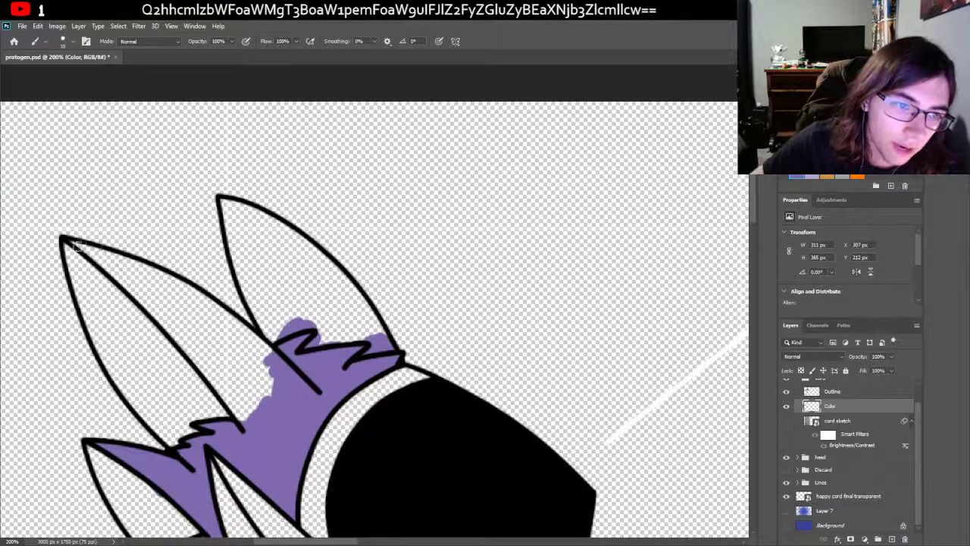
Step: Fill the outer part of the long middle ear and the whole far ear with purple, using a larger brush
{"action": "mouse_move", "coordinate": [76, 244]}
{"action": "left_mouse_down"}
{"action": "mouse_move", "coordinate": [121, 280]}
{"action": "mouse_move", "coordinate": [87, 250]}
{"action": "mouse_move", "coordinate": [182, 284]}
{"action": "mouse_move", "coordinate": [231, 317]}
{"action": "mouse_move", "coordinate": [175, 278]}
{"action": "mouse_move", "coordinate": [153, 271]}
{"action": "mouse_move", "coordinate": [245, 326]}
{"action": "mouse_move", "coordinate": [287, 374]}
{"action": "mouse_move", "coordinate": [196, 300]}
{"action": "mouse_move", "coordinate": [258, 368]}
{"action": "left_mouse_up"}
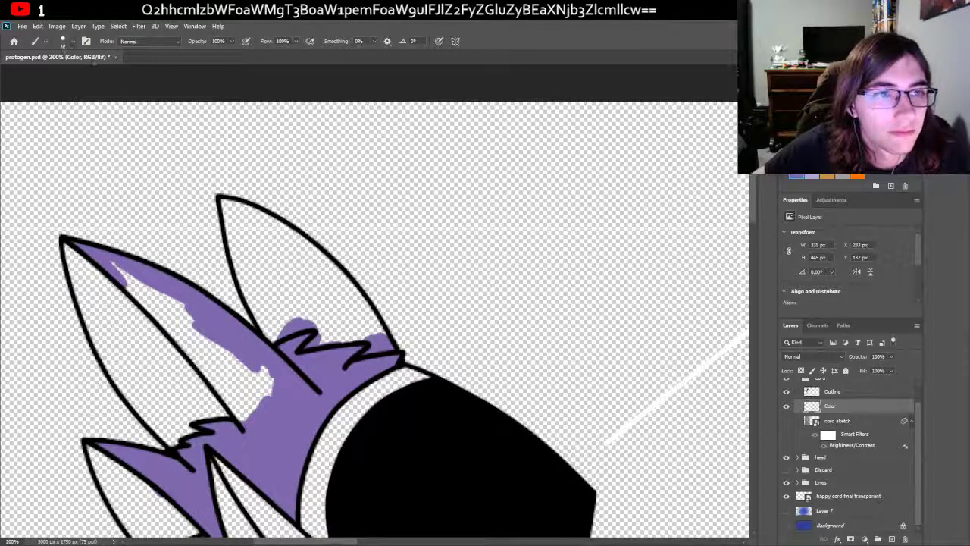
{"action": "key", "text": "bracketright"}
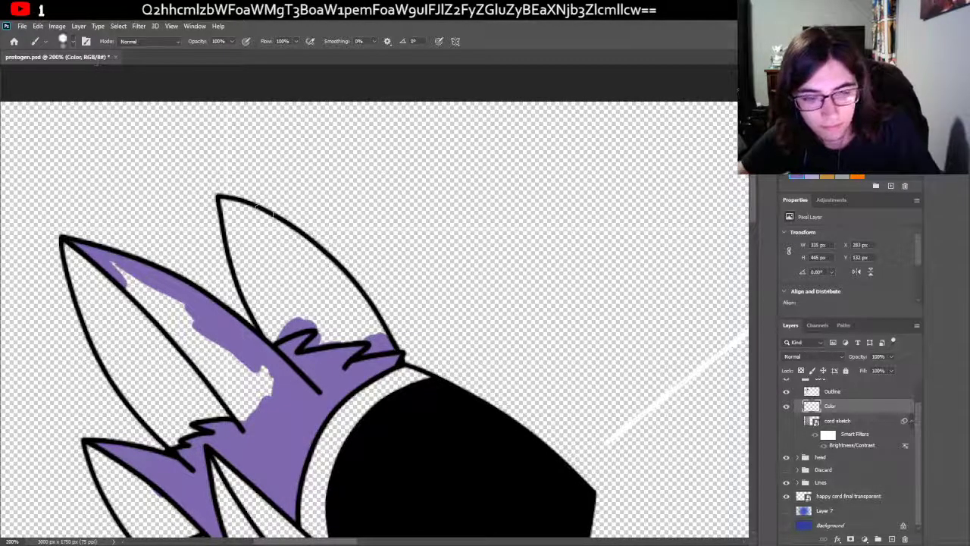
{"action": "mouse_move", "coordinate": [260, 419]}
{"action": "left_mouse_down"}
{"action": "mouse_move", "coordinate": [170, 317]}
{"action": "mouse_move", "coordinate": [233, 402]}
{"action": "mouse_move", "coordinate": [135, 294]}
{"action": "mouse_move", "coordinate": [169, 318]}
{"action": "mouse_move", "coordinate": [107, 270]}
{"action": "mouse_move", "coordinate": [232, 354]}
{"action": "mouse_move", "coordinate": [180, 316]}
{"action": "mouse_move", "coordinate": [254, 406]}
{"action": "mouse_move", "coordinate": [268, 375]}
{"action": "mouse_move", "coordinate": [249, 375]}
{"action": "mouse_move", "coordinate": [288, 393]}
{"action": "mouse_move", "coordinate": [299, 366]}
{"action": "mouse_move", "coordinate": [275, 310]}
{"action": "mouse_move", "coordinate": [293, 345]}
{"action": "mouse_move", "coordinate": [279, 341]}
{"action": "mouse_move", "coordinate": [247, 288]}
{"action": "mouse_move", "coordinate": [226, 205]}
{"action": "mouse_move", "coordinate": [248, 217]}
{"action": "mouse_move", "coordinate": [250, 255]}
{"action": "mouse_move", "coordinate": [295, 329]}
{"action": "mouse_move", "coordinate": [316, 331]}
{"action": "mouse_move", "coordinate": [268, 244]}
{"action": "mouse_move", "coordinate": [348, 339]}
{"action": "mouse_move", "coordinate": [307, 292]}
{"action": "mouse_move", "coordinate": [381, 357]}
{"action": "mouse_move", "coordinate": [367, 344]}
{"action": "mouse_move", "coordinate": [379, 333]}
{"action": "mouse_move", "coordinate": [338, 283]}
{"action": "mouse_move", "coordinate": [374, 324]}
{"action": "mouse_move", "coordinate": [300, 270]}
{"action": "mouse_move", "coordinate": [341, 310]}
{"action": "mouse_move", "coordinate": [279, 239]}
{"action": "mouse_move", "coordinate": [339, 285]}
{"action": "mouse_move", "coordinate": [276, 232]}
{"action": "mouse_move", "coordinate": [347, 284]}
{"action": "mouse_move", "coordinate": [355, 298]}
{"action": "mouse_move", "coordinate": [252, 220]}
{"action": "mouse_move", "coordinate": [283, 276]}
{"action": "left_mouse_up"}
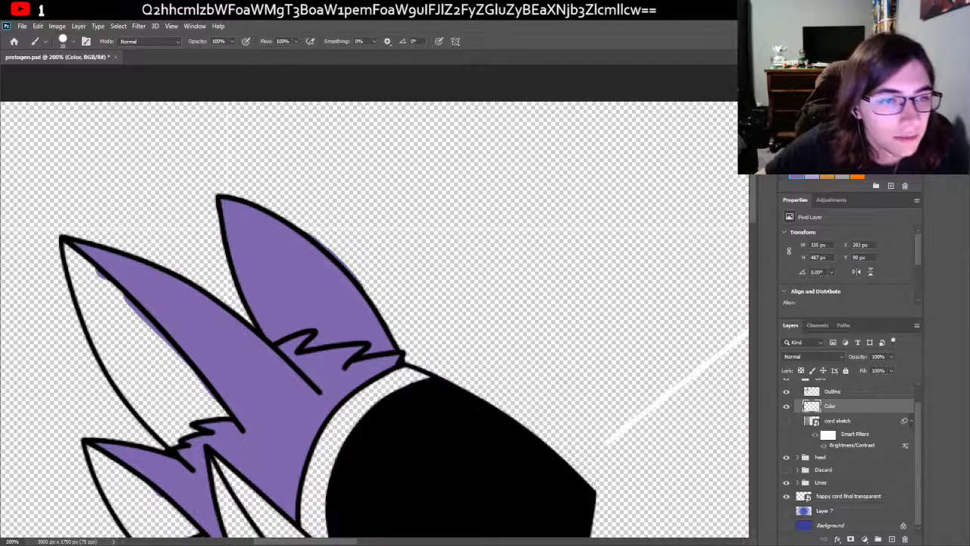
Step: Erase the purple spilling past the far ear's outer outline
{"action": "key", "text": "e"}
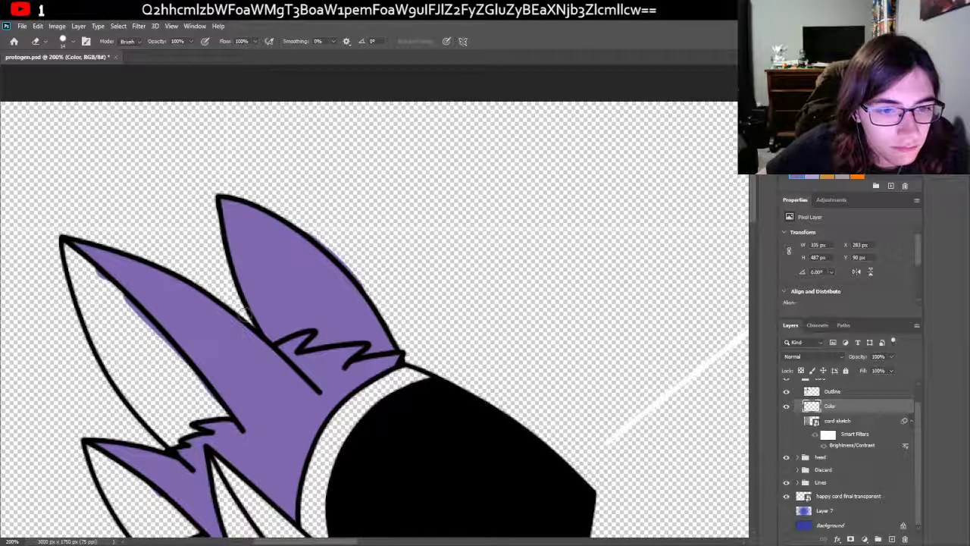
{"action": "mouse_move", "coordinate": [233, 189]}
{"action": "left_mouse_down"}
{"action": "mouse_move", "coordinate": [315, 231]}
{"action": "mouse_move", "coordinate": [385, 303]}
{"action": "mouse_move", "coordinate": [349, 254]}
{"action": "mouse_move", "coordinate": [396, 325]}
{"action": "mouse_move", "coordinate": [383, 303]}
{"action": "mouse_move", "coordinate": [365, 299]}
{"action": "mouse_move", "coordinate": [353, 253]}
{"action": "mouse_move", "coordinate": [299, 203]}
{"action": "left_mouse_up"}
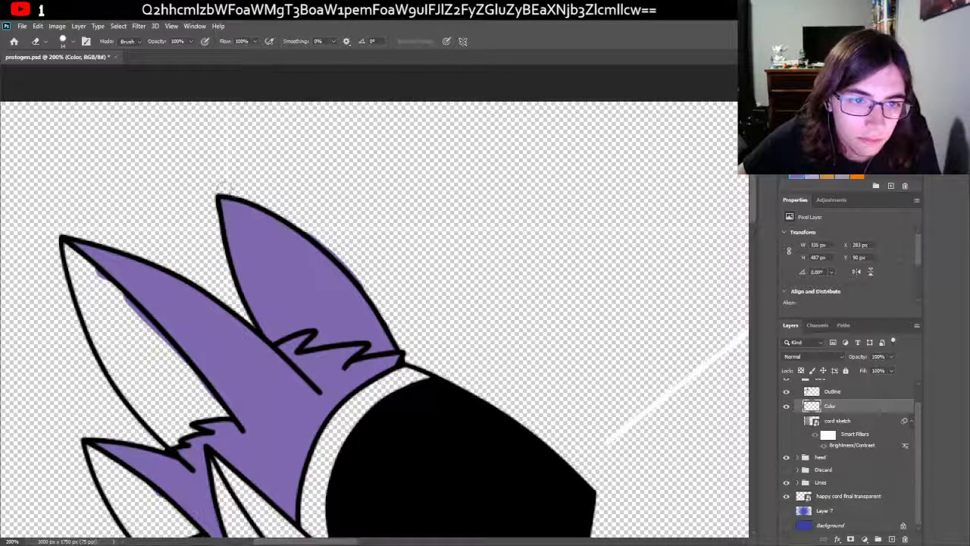
{"action": "left_click_drag", "start_coordinate": [231, 189], "coordinate": [295, 226]}
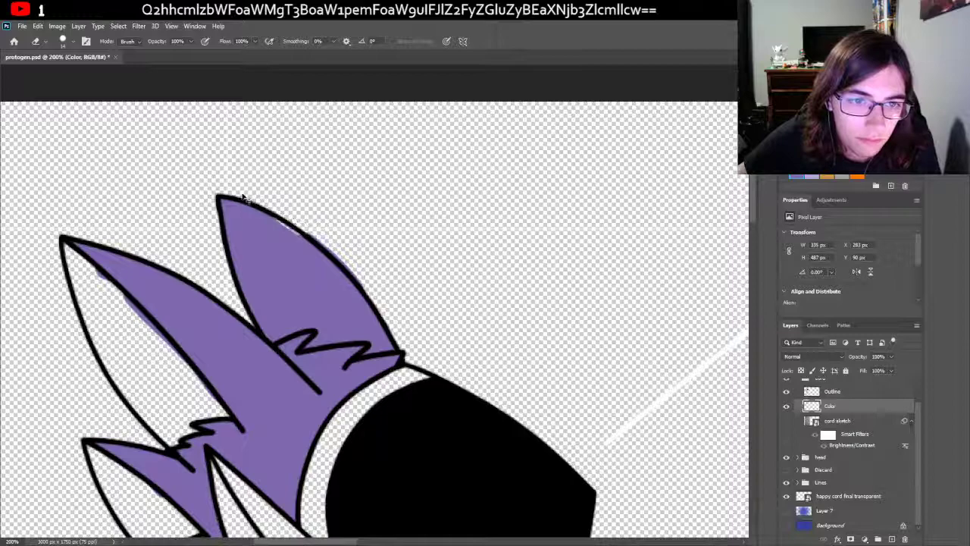
{"action": "mouse_move", "coordinate": [226, 191]}
{"action": "left_mouse_down"}
{"action": "mouse_move", "coordinate": [298, 222]}
{"action": "mouse_move", "coordinate": [376, 292]}
{"action": "left_mouse_up"}
{"action": "mouse_move", "coordinate": [322, 222]}
{"action": "left_mouse_down"}
{"action": "mouse_move", "coordinate": [338, 258]}
{"action": "mouse_move", "coordinate": [377, 292]}
{"action": "left_mouse_up"}
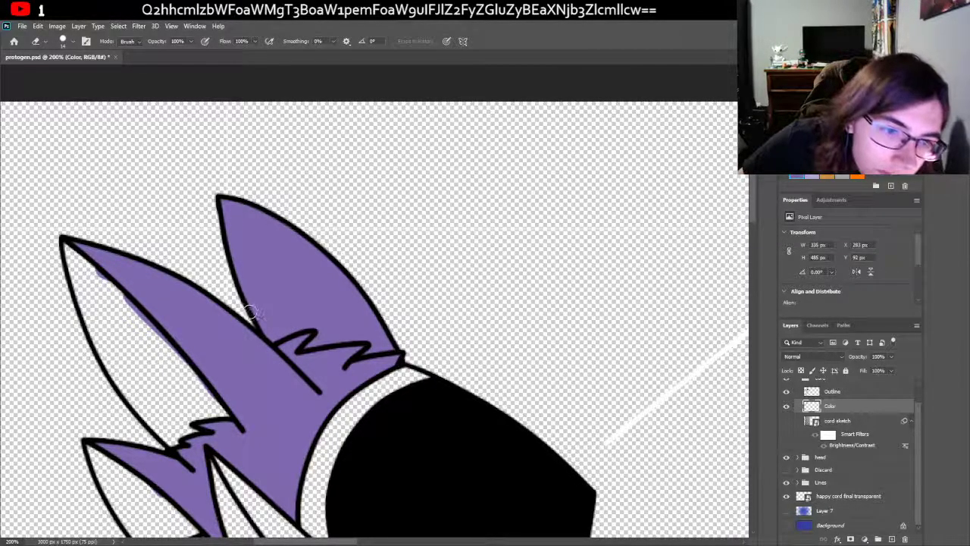
Step: Paint the inner area of the long middle ear light lavender with a smaller brush, covering the purple spill along its edge
{"action": "scroll", "coordinate": [205, 227], "scroll_direction": "down", "scroll_amount": 3}
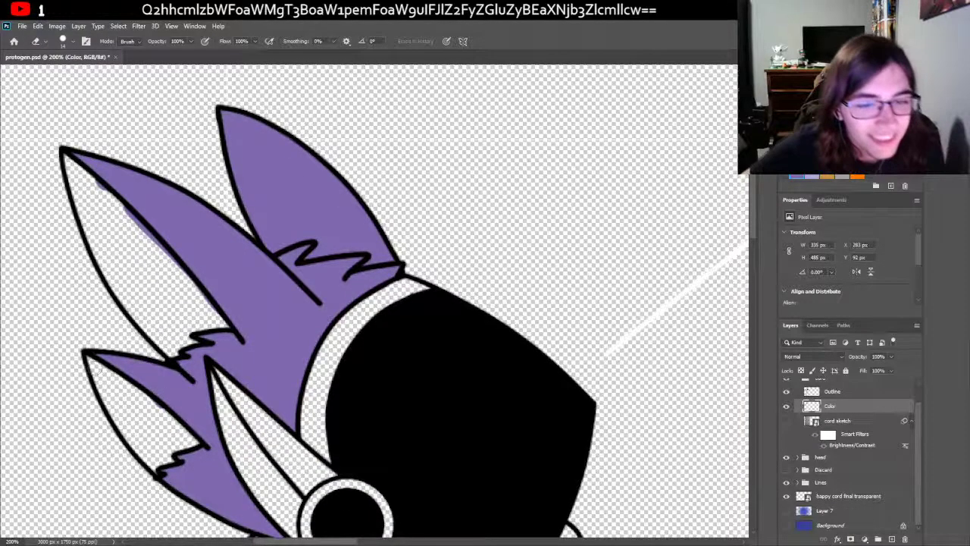
{"action": "scroll", "coordinate": [94, 369], "scroll_direction": "down", "scroll_amount": 4}
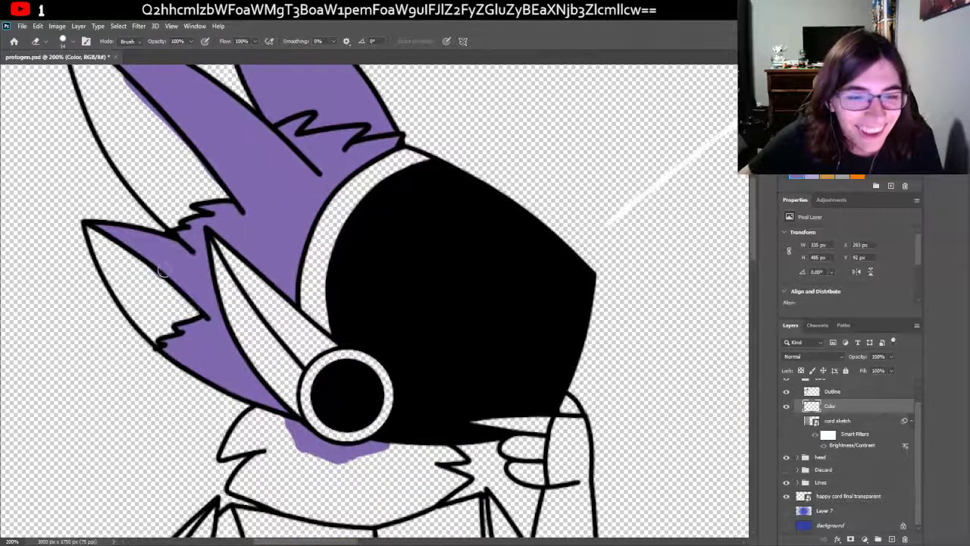
{"action": "key", "text": "b"}
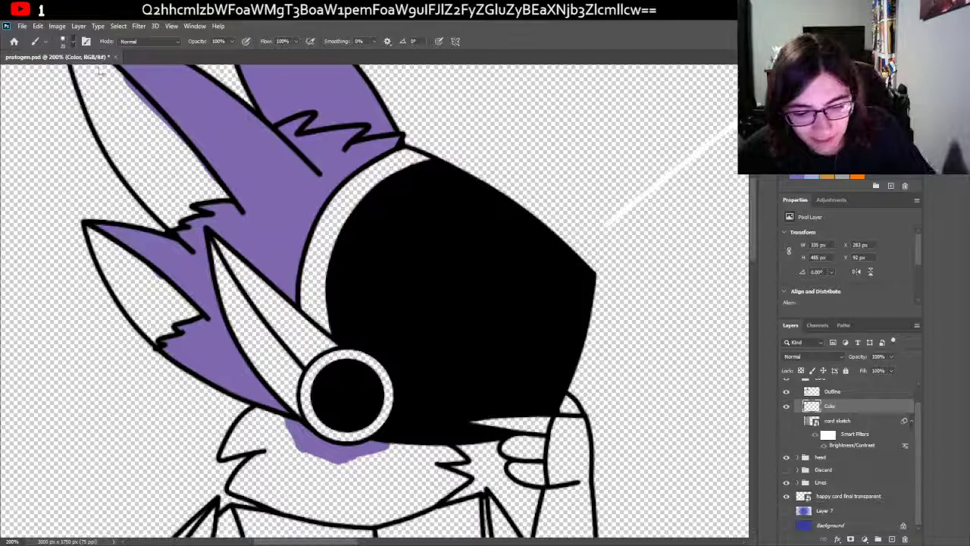
{"action": "scroll", "coordinate": [66, 143], "scroll_direction": "up", "scroll_amount": 3}
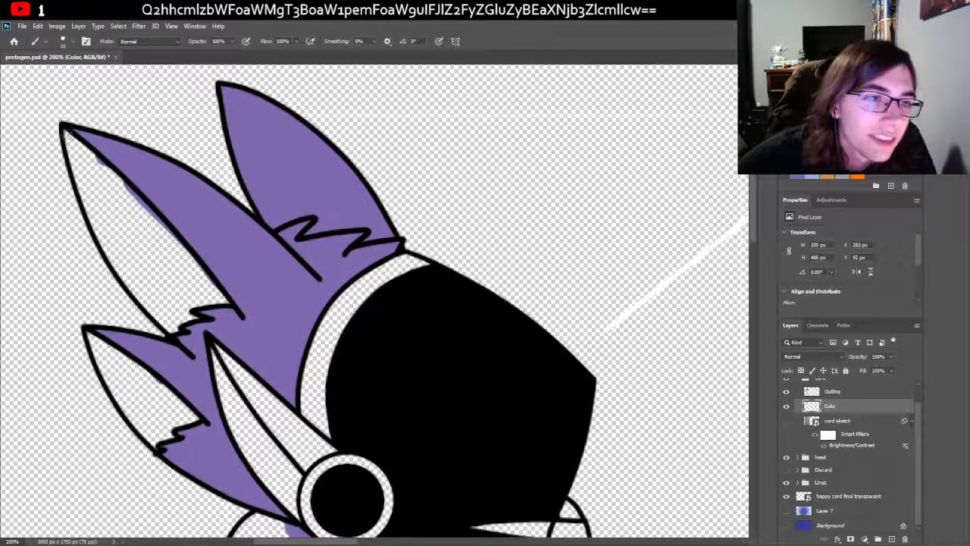
{"action": "mouse_move", "coordinate": [65, 133]}
{"action": "left_mouse_down"}
{"action": "mouse_move", "coordinate": [103, 169]}
{"action": "mouse_move", "coordinate": [70, 149]}
{"action": "mouse_move", "coordinate": [86, 174]}
{"action": "left_mouse_up"}
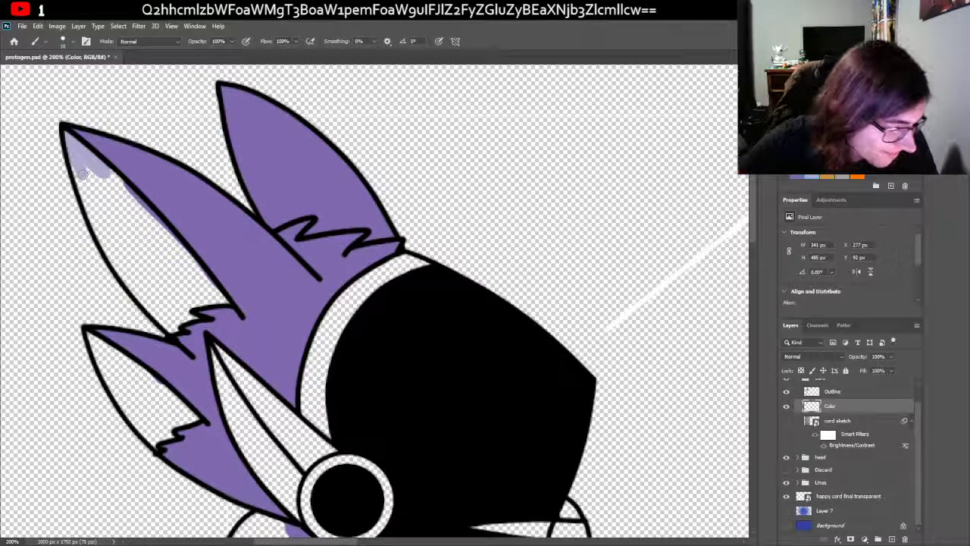
{"action": "mouse_move", "coordinate": [83, 167]}
{"action": "left_mouse_down"}
{"action": "mouse_move", "coordinate": [99, 198]}
{"action": "mouse_move", "coordinate": [121, 190]}
{"action": "mouse_move", "coordinate": [113, 176]}
{"action": "mouse_move", "coordinate": [159, 237]}
{"action": "mouse_move", "coordinate": [135, 194]}
{"action": "mouse_move", "coordinate": [161, 243]}
{"action": "mouse_move", "coordinate": [163, 231]}
{"action": "mouse_move", "coordinate": [201, 280]}
{"action": "mouse_move", "coordinate": [174, 239]}
{"action": "mouse_move", "coordinate": [228, 303]}
{"action": "mouse_move", "coordinate": [169, 255]}
{"action": "left_mouse_up"}
{"action": "mouse_move", "coordinate": [70, 162]}
{"action": "left_mouse_down"}
{"action": "mouse_move", "coordinate": [90, 203]}
{"action": "mouse_move", "coordinate": [95, 189]}
{"action": "mouse_move", "coordinate": [112, 220]}
{"action": "mouse_move", "coordinate": [137, 227]}
{"action": "mouse_move", "coordinate": [186, 286]}
{"action": "left_mouse_up"}
{"action": "mouse_move", "coordinate": [113, 209]}
{"action": "left_mouse_down"}
{"action": "mouse_move", "coordinate": [90, 215]}
{"action": "mouse_move", "coordinate": [131, 282]}
{"action": "mouse_move", "coordinate": [126, 261]}
{"action": "mouse_move", "coordinate": [142, 234]}
{"action": "mouse_move", "coordinate": [164, 269]}
{"action": "mouse_move", "coordinate": [176, 271]}
{"action": "mouse_move", "coordinate": [174, 283]}
{"action": "mouse_move", "coordinate": [196, 291]}
{"action": "left_mouse_up"}
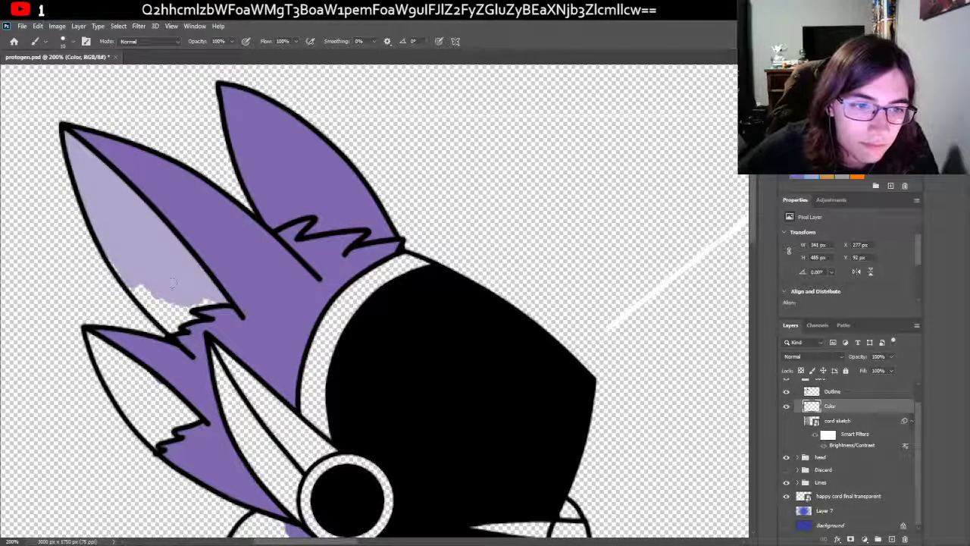
{"action": "mouse_move", "coordinate": [114, 264]}
{"action": "left_mouse_down"}
{"action": "mouse_move", "coordinate": [175, 327]}
{"action": "mouse_move", "coordinate": [147, 287]}
{"action": "left_mouse_up"}
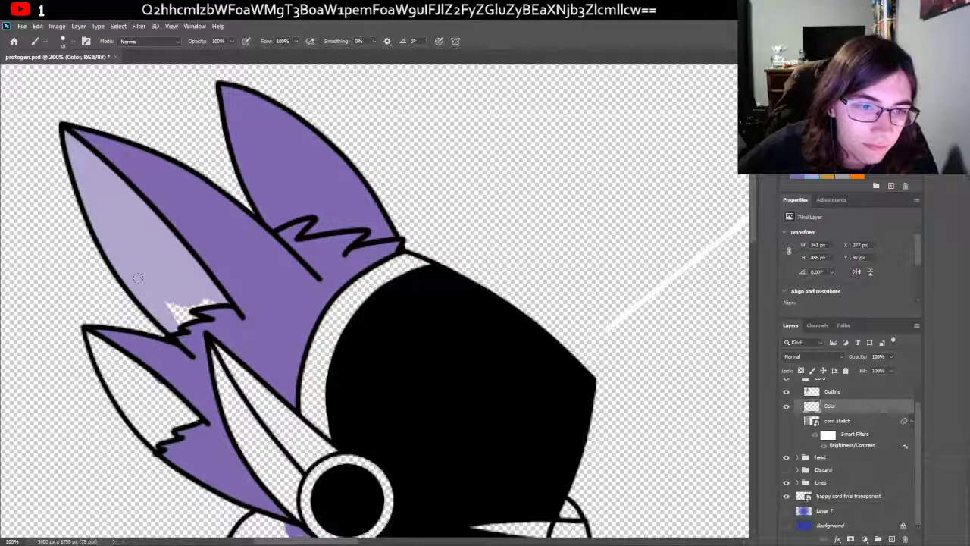
{"action": "mouse_move", "coordinate": [212, 300]}
{"action": "left_mouse_down"}
{"action": "mouse_move", "coordinate": [181, 319]}
{"action": "mouse_move", "coordinate": [191, 317]}
{"action": "left_mouse_up"}
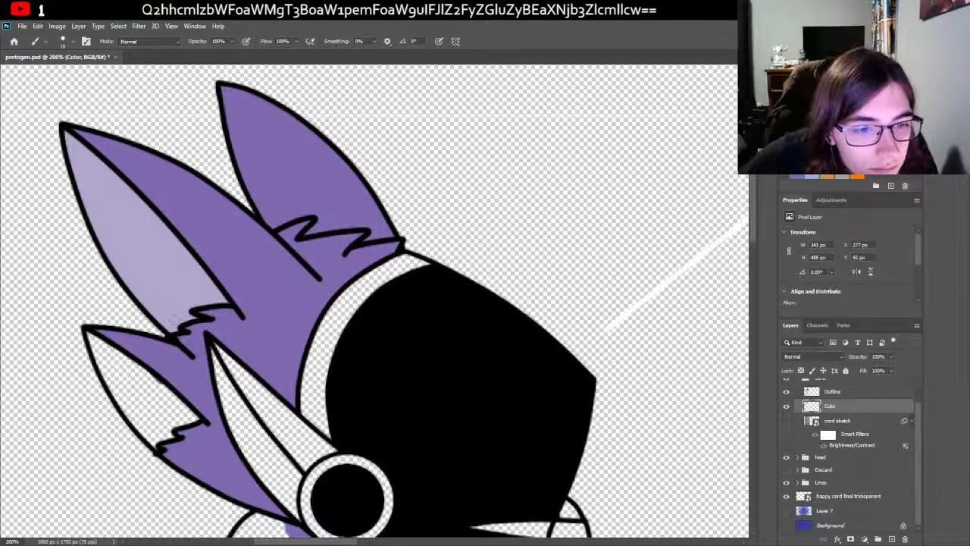
Step: Fill the inner area of the lower ear with light lavender down to its jagged fur line
{"action": "scroll", "coordinate": [174, 320], "scroll_direction": "up", "scroll_amount": 1}
{"action": "scroll", "coordinate": [175, 320], "scroll_direction": "down", "scroll_amount": 4}
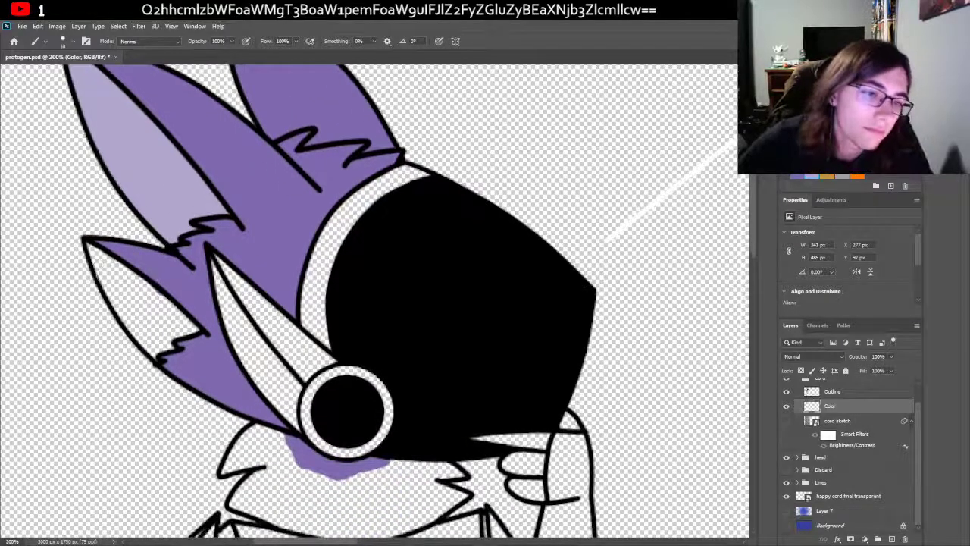
{"action": "mouse_move", "coordinate": [88, 245]}
{"action": "left_mouse_down"}
{"action": "mouse_move", "coordinate": [154, 301]}
{"action": "mouse_move", "coordinate": [113, 269]}
{"action": "mouse_move", "coordinate": [155, 298]}
{"action": "left_mouse_up"}
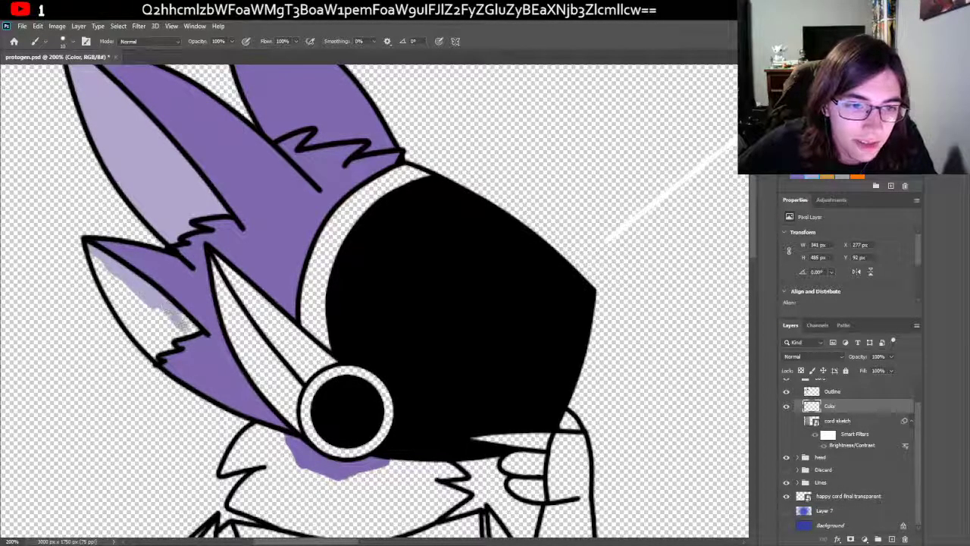
{"action": "mouse_move", "coordinate": [194, 327]}
{"action": "left_mouse_down"}
{"action": "mouse_move", "coordinate": [156, 330]}
{"action": "mouse_move", "coordinate": [142, 310]}
{"action": "mouse_move", "coordinate": [162, 311]}
{"action": "left_mouse_up"}
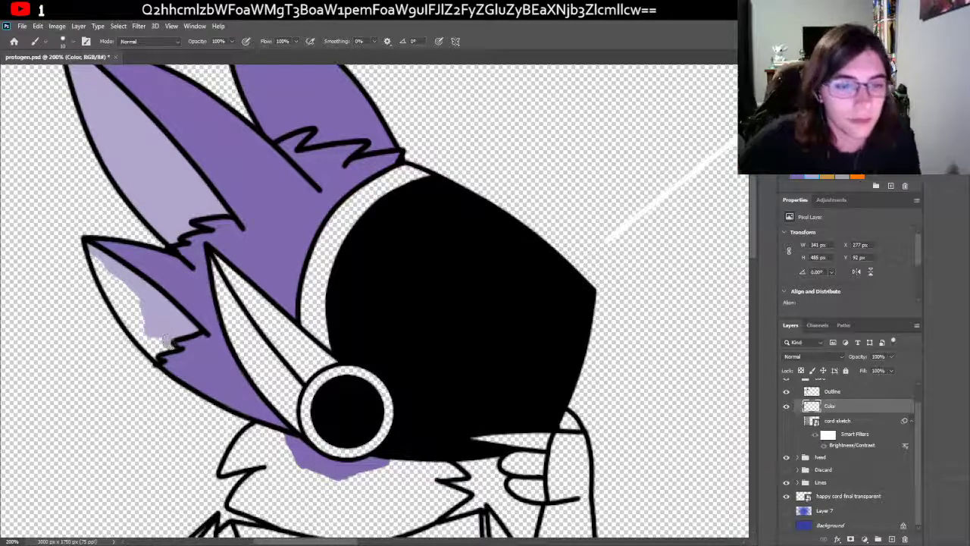
{"action": "mouse_move", "coordinate": [163, 345]}
{"action": "left_mouse_down"}
{"action": "mouse_move", "coordinate": [114, 303]}
{"action": "mouse_move", "coordinate": [144, 331]}
{"action": "mouse_move", "coordinate": [101, 274]}
{"action": "mouse_move", "coordinate": [102, 285]}
{"action": "mouse_move", "coordinate": [91, 250]}
{"action": "left_mouse_up"}
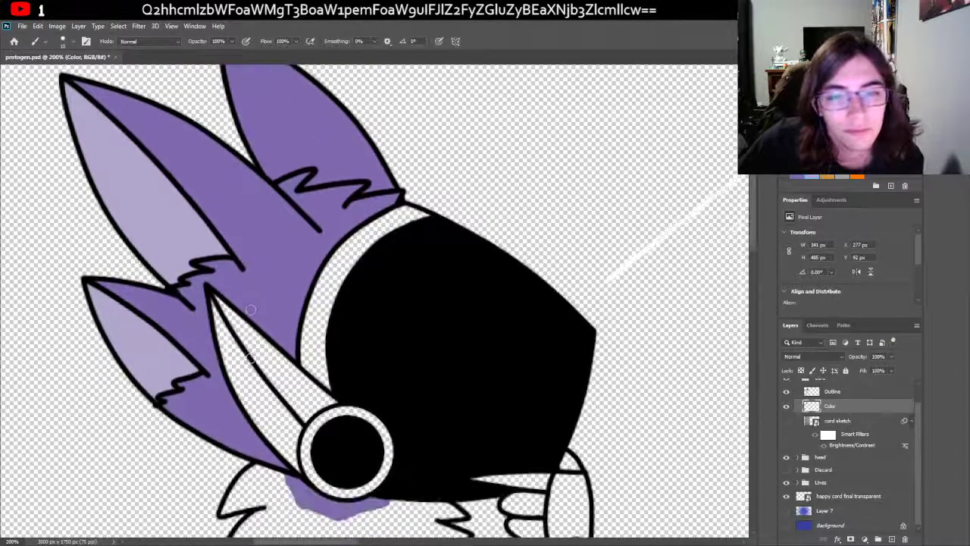
Step: Paint the neck fluff's left tuft purple, joining it to the patch beneath the ear disc
{"action": "scroll", "coordinate": [444, 258], "scroll_direction": "down", "scroll_amount": 5}
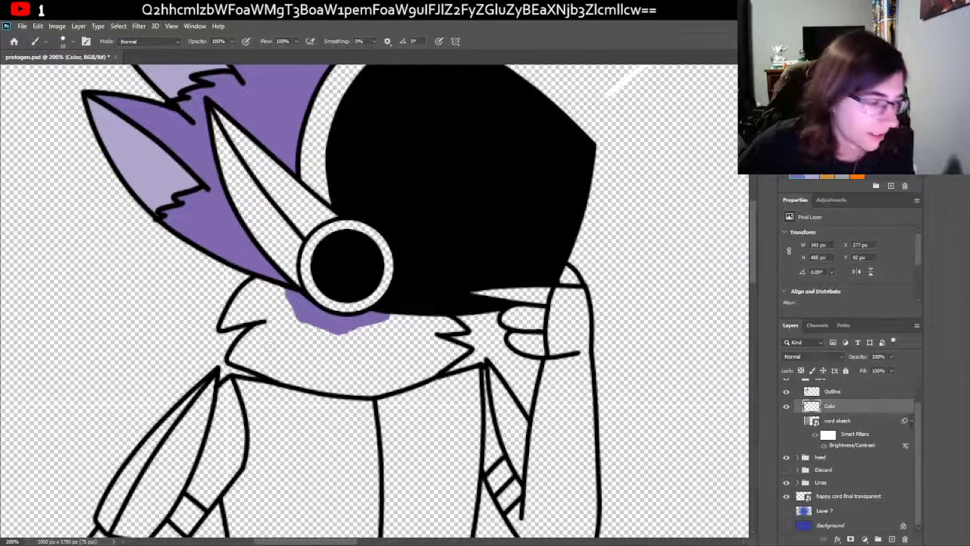
{"action": "scroll", "coordinate": [243, 327], "scroll_direction": "up", "scroll_amount": 1}
{"action": "mouse_move", "coordinate": [287, 323]}
{"action": "left_mouse_down"}
{"action": "mouse_move", "coordinate": [262, 323]}
{"action": "mouse_move", "coordinate": [253, 305]}
{"action": "mouse_move", "coordinate": [262, 292]}
{"action": "left_mouse_up"}
{"action": "mouse_move", "coordinate": [250, 318]}
{"action": "left_mouse_down"}
{"action": "mouse_move", "coordinate": [276, 296]}
{"action": "mouse_move", "coordinate": [313, 332]}
{"action": "left_mouse_up"}
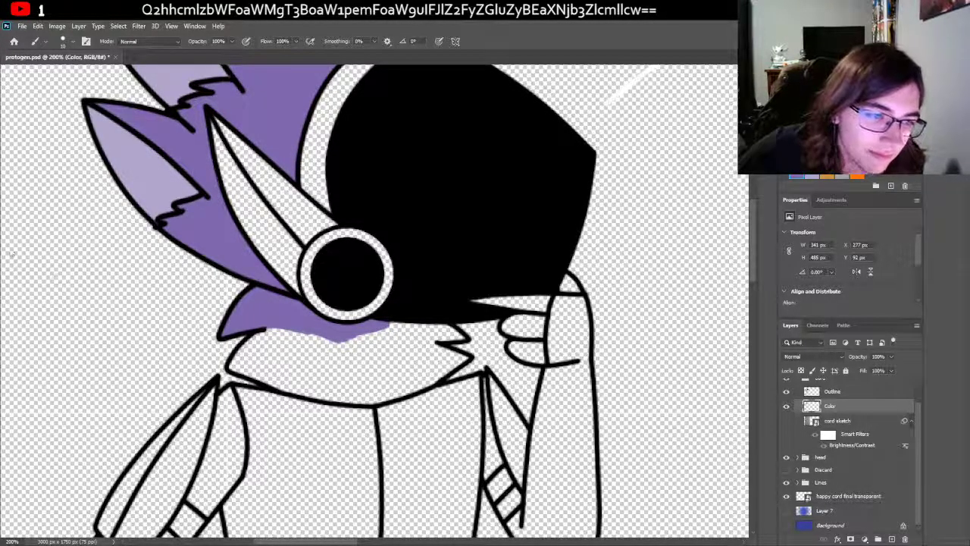
Step: Fill the rest of the neck fluff with purple, from beneath the visor down to the chest line
{"action": "key", "text": "e"}
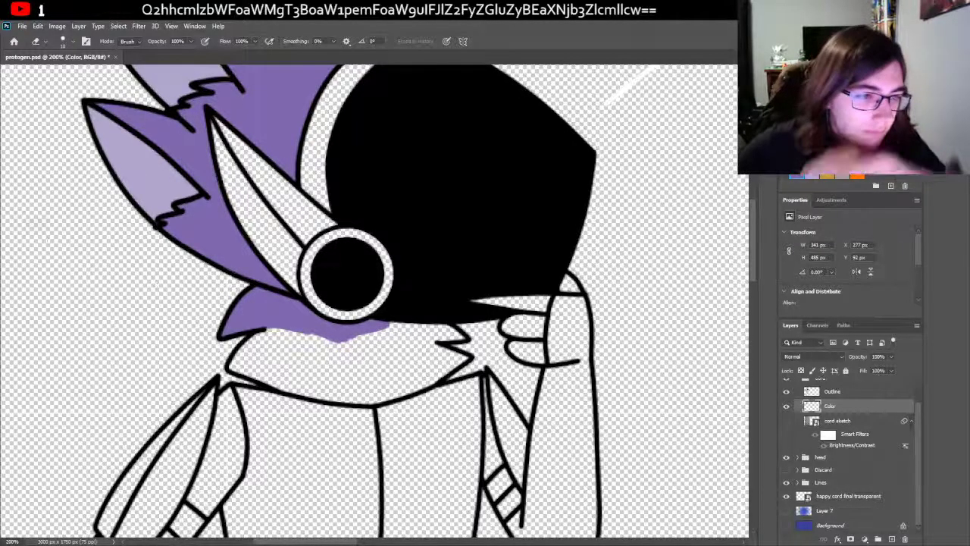
{"action": "key", "text": "b"}
{"action": "mouse_move", "coordinate": [385, 326]}
{"action": "left_mouse_down"}
{"action": "mouse_move", "coordinate": [460, 337]}
{"action": "mouse_move", "coordinate": [342, 339]}
{"action": "mouse_move", "coordinate": [326, 350]}
{"action": "mouse_move", "coordinate": [383, 360]}
{"action": "mouse_move", "coordinate": [376, 343]}
{"action": "mouse_move", "coordinate": [318, 345]}
{"action": "left_mouse_up"}
{"action": "mouse_move", "coordinate": [266, 322]}
{"action": "left_mouse_down"}
{"action": "mouse_move", "coordinate": [270, 351]}
{"action": "mouse_move", "coordinate": [258, 334]}
{"action": "mouse_move", "coordinate": [232, 369]}
{"action": "mouse_move", "coordinate": [277, 386]}
{"action": "mouse_move", "coordinate": [292, 390]}
{"action": "mouse_move", "coordinate": [265, 362]}
{"action": "mouse_move", "coordinate": [279, 337]}
{"action": "mouse_move", "coordinate": [320, 336]}
{"action": "left_mouse_up"}
{"action": "mouse_move", "coordinate": [395, 355]}
{"action": "left_mouse_down"}
{"action": "mouse_move", "coordinate": [469, 357]}
{"action": "mouse_move", "coordinate": [422, 383]}
{"action": "mouse_move", "coordinate": [426, 351]}
{"action": "mouse_move", "coordinate": [353, 366]}
{"action": "mouse_move", "coordinate": [409, 377]}
{"action": "mouse_move", "coordinate": [261, 370]}
{"action": "mouse_move", "coordinate": [426, 372]}
{"action": "mouse_move", "coordinate": [383, 394]}
{"action": "mouse_move", "coordinate": [423, 381]}
{"action": "mouse_move", "coordinate": [275, 379]}
{"action": "mouse_move", "coordinate": [343, 395]}
{"action": "mouse_move", "coordinate": [289, 386]}
{"action": "mouse_move", "coordinate": [314, 394]}
{"action": "mouse_move", "coordinate": [395, 391]}
{"action": "mouse_move", "coordinate": [326, 395]}
{"action": "mouse_move", "coordinate": [372, 400]}
{"action": "left_mouse_up"}
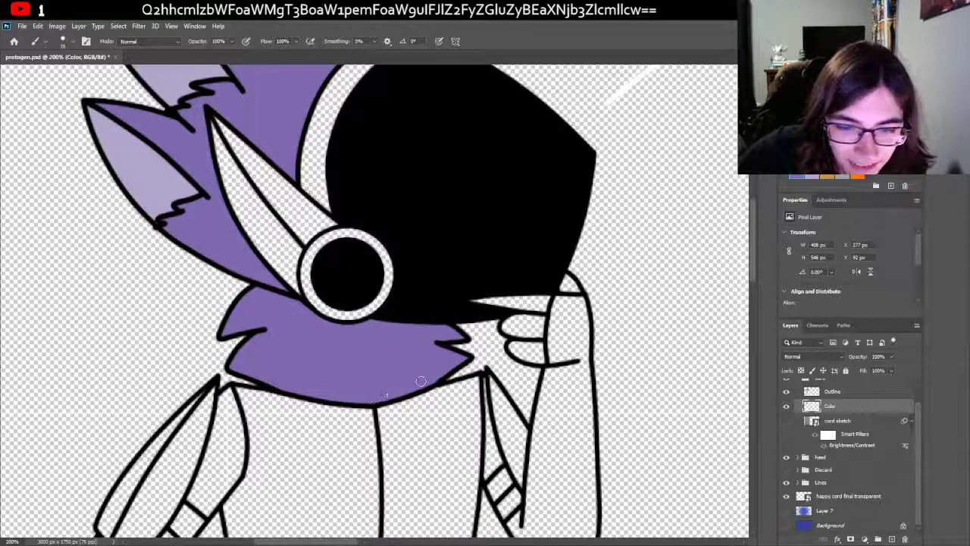
Step: Start painting the back of the raised hand purple and erase the spill beyond its outer outline
{"action": "scroll", "coordinate": [424, 379], "scroll_direction": "down", "scroll_amount": 3}
{"action": "scroll", "coordinate": [303, 303], "scroll_direction": "down", "scroll_amount": 3}
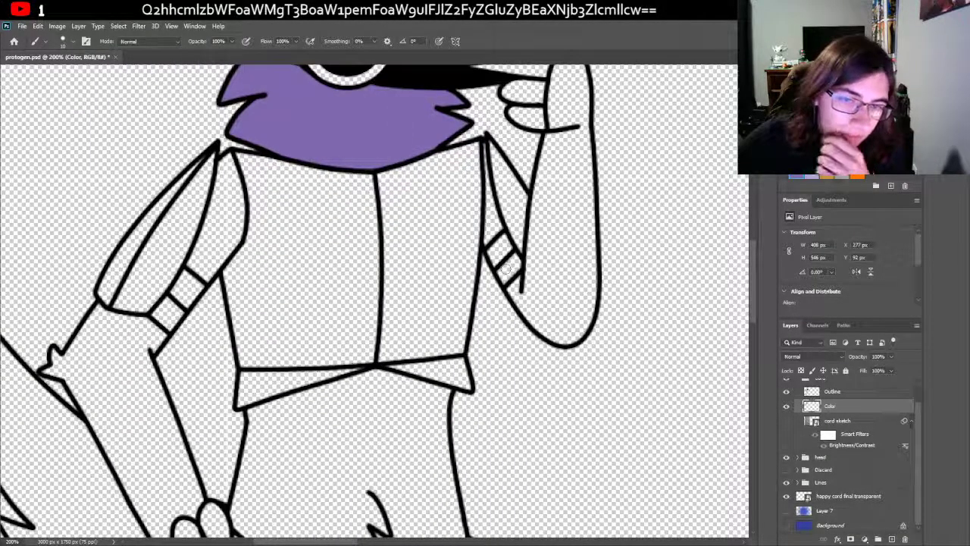
{"action": "scroll", "coordinate": [528, 296], "scroll_direction": "up", "scroll_amount": 3}
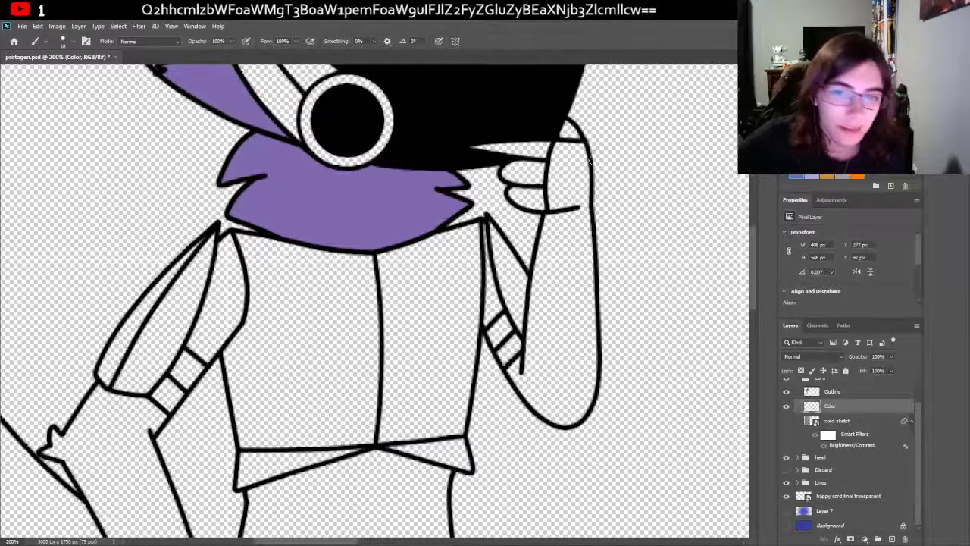
{"action": "mouse_move", "coordinate": [556, 147]}
{"action": "left_mouse_down"}
{"action": "mouse_move", "coordinate": [591, 196]}
{"action": "mouse_move", "coordinate": [583, 214]}
{"action": "mouse_move", "coordinate": [570, 163]}
{"action": "mouse_move", "coordinate": [573, 214]}
{"action": "mouse_move", "coordinate": [555, 199]}
{"action": "left_mouse_up"}
{"action": "key", "text": "e"}
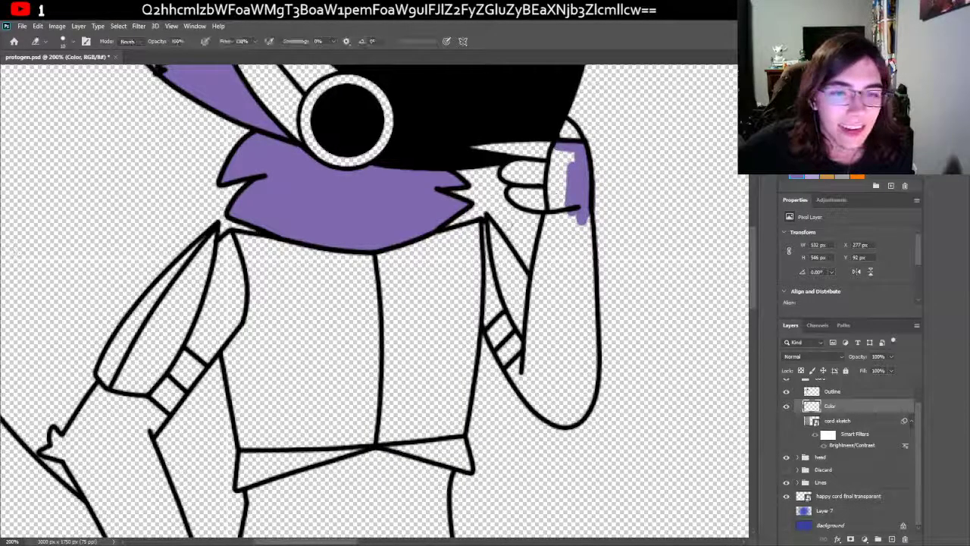
{"action": "left_click_drag", "start_coordinate": [597, 198], "coordinate": [599, 161]}
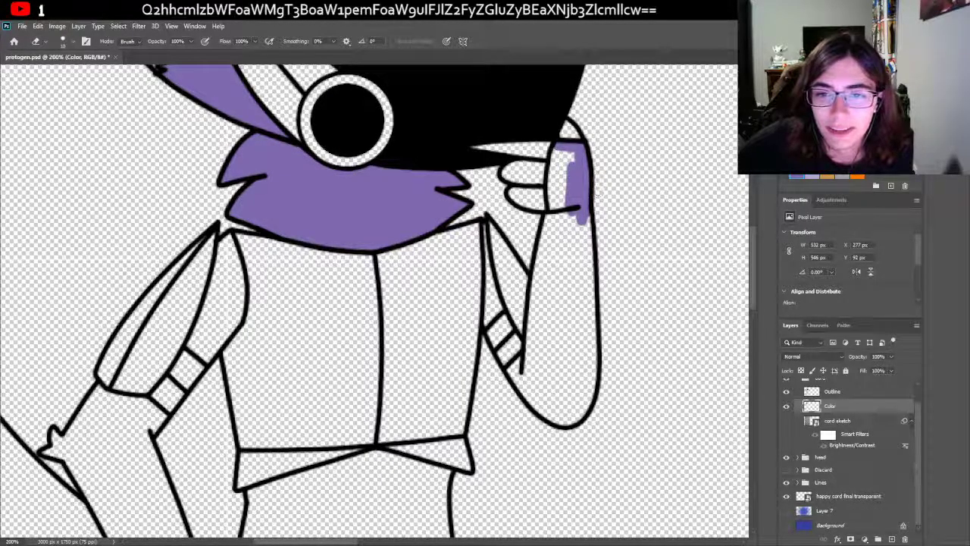
Step: Fill the rest of the raised hand's back and the whole forearm with purple, down around the elbow to the striped band
{"action": "key", "text": "b"}
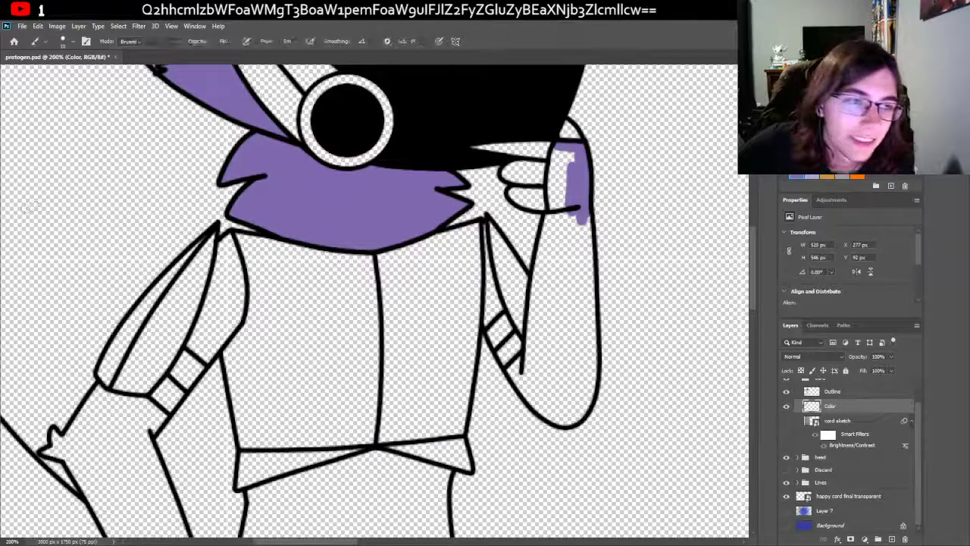
{"action": "mouse_move", "coordinate": [560, 149]}
{"action": "left_mouse_down"}
{"action": "mouse_move", "coordinate": [553, 226]}
{"action": "mouse_move", "coordinate": [549, 158]}
{"action": "mouse_move", "coordinate": [567, 152]}
{"action": "left_mouse_up"}
{"action": "mouse_move", "coordinate": [570, 218]}
{"action": "left_mouse_down"}
{"action": "mouse_move", "coordinate": [567, 236]}
{"action": "mouse_move", "coordinate": [561, 227]}
{"action": "mouse_move", "coordinate": [576, 250]}
{"action": "mouse_move", "coordinate": [590, 220]}
{"action": "mouse_move", "coordinate": [585, 307]}
{"action": "mouse_move", "coordinate": [581, 257]}
{"action": "mouse_move", "coordinate": [591, 319]}
{"action": "mouse_move", "coordinate": [576, 257]}
{"action": "mouse_move", "coordinate": [585, 327]}
{"action": "mouse_move", "coordinate": [568, 241]}
{"action": "mouse_move", "coordinate": [554, 284]}
{"action": "mouse_move", "coordinate": [549, 218]}
{"action": "mouse_move", "coordinate": [540, 311]}
{"action": "mouse_move", "coordinate": [550, 250]}
{"action": "mouse_move", "coordinate": [559, 311]}
{"action": "left_mouse_up"}
{"action": "mouse_move", "coordinate": [567, 239]}
{"action": "left_mouse_down"}
{"action": "mouse_move", "coordinate": [552, 219]}
{"action": "mouse_move", "coordinate": [527, 377]}
{"action": "mouse_move", "coordinate": [545, 311]}
{"action": "mouse_move", "coordinate": [572, 284]}
{"action": "mouse_move", "coordinate": [566, 320]}
{"action": "mouse_move", "coordinate": [570, 267]}
{"action": "mouse_move", "coordinate": [552, 319]}
{"action": "mouse_move", "coordinate": [538, 330]}
{"action": "mouse_move", "coordinate": [536, 301]}
{"action": "mouse_move", "coordinate": [543, 320]}
{"action": "mouse_move", "coordinate": [577, 311]}
{"action": "mouse_move", "coordinate": [539, 382]}
{"action": "mouse_move", "coordinate": [591, 326]}
{"action": "mouse_move", "coordinate": [587, 345]}
{"action": "mouse_move", "coordinate": [593, 302]}
{"action": "mouse_move", "coordinate": [588, 407]}
{"action": "mouse_move", "coordinate": [564, 419]}
{"action": "mouse_move", "coordinate": [548, 410]}
{"action": "mouse_move", "coordinate": [568, 421]}
{"action": "mouse_move", "coordinate": [574, 416]}
{"action": "mouse_move", "coordinate": [555, 416]}
{"action": "mouse_move", "coordinate": [534, 395]}
{"action": "mouse_move", "coordinate": [585, 401]}
{"action": "mouse_move", "coordinate": [578, 364]}
{"action": "mouse_move", "coordinate": [557, 398]}
{"action": "mouse_move", "coordinate": [559, 372]}
{"action": "mouse_move", "coordinate": [533, 396]}
{"action": "mouse_move", "coordinate": [513, 372]}
{"action": "mouse_move", "coordinate": [527, 356]}
{"action": "mouse_move", "coordinate": [509, 371]}
{"action": "mouse_move", "coordinate": [543, 345]}
{"action": "mouse_move", "coordinate": [513, 372]}
{"action": "left_mouse_up"}
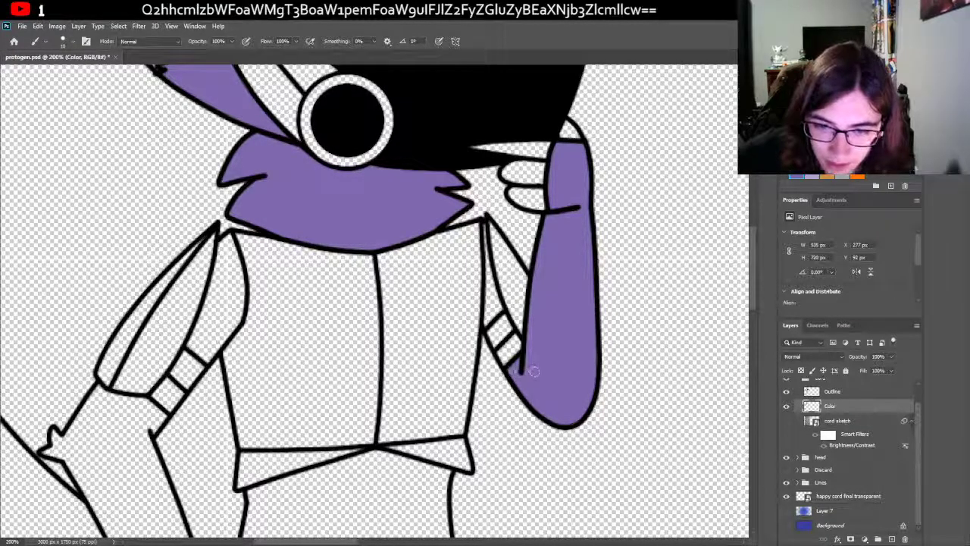
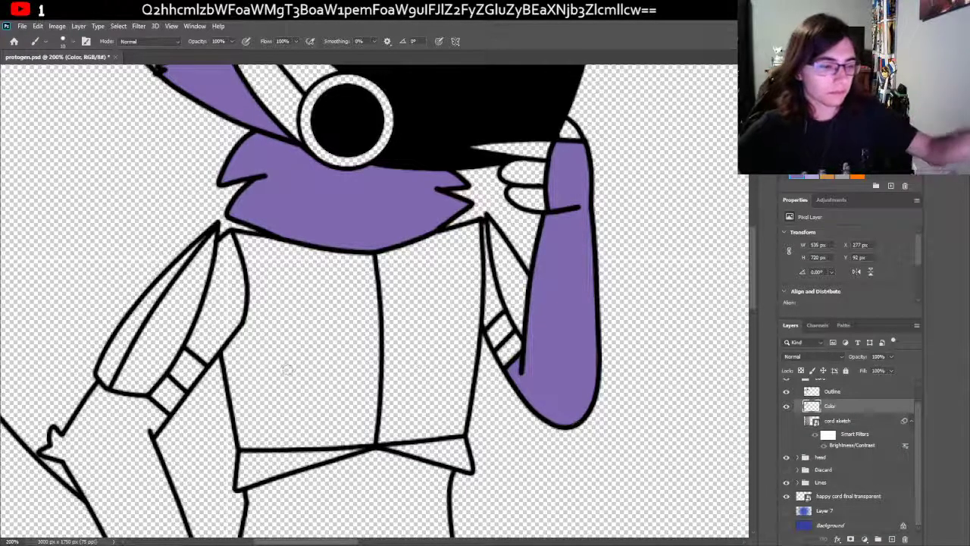
Step: Paint the lowered arm's elbow area purple, from beneath the sleeve to the elbow fur tuft and the upper forearm
{"action": "scroll", "coordinate": [188, 309], "scroll_direction": "down", "scroll_amount": 3}
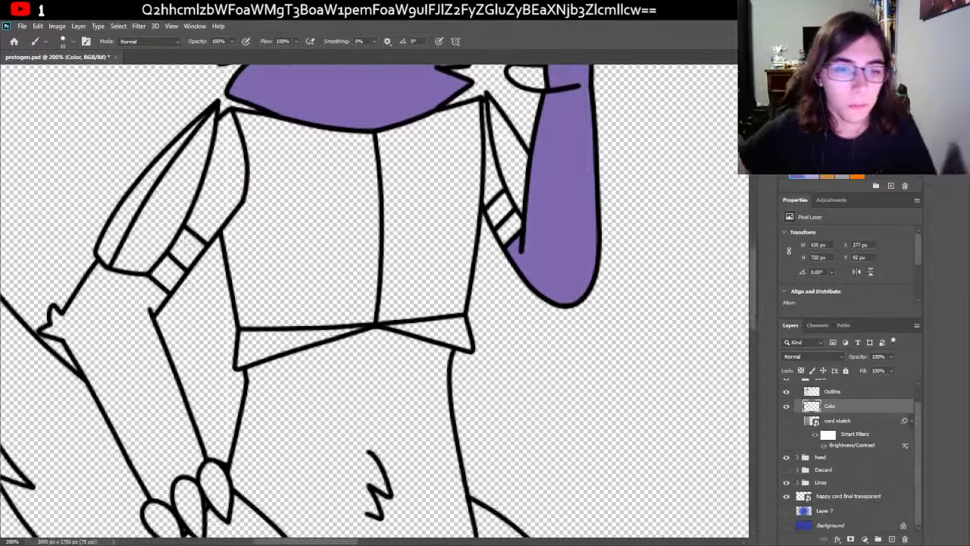
{"action": "scroll", "coordinate": [159, 315], "scroll_direction": "down", "scroll_amount": 1}
{"action": "mouse_move", "coordinate": [100, 218]}
{"action": "left_mouse_down"}
{"action": "mouse_move", "coordinate": [122, 238]}
{"action": "mouse_move", "coordinate": [110, 224]}
{"action": "mouse_move", "coordinate": [150, 230]}
{"action": "mouse_move", "coordinate": [161, 241]}
{"action": "mouse_move", "coordinate": [149, 265]}
{"action": "mouse_move", "coordinate": [83, 232]}
{"action": "mouse_move", "coordinate": [84, 262]}
{"action": "mouse_move", "coordinate": [79, 241]}
{"action": "mouse_move", "coordinate": [73, 269]}
{"action": "mouse_move", "coordinate": [61, 272]}
{"action": "left_mouse_up"}
{"action": "mouse_move", "coordinate": [106, 247]}
{"action": "left_mouse_down"}
{"action": "mouse_move", "coordinate": [137, 259]}
{"action": "mouse_move", "coordinate": [122, 254]}
{"action": "mouse_move", "coordinate": [129, 287]}
{"action": "mouse_move", "coordinate": [148, 293]}
{"action": "mouse_move", "coordinate": [149, 266]}
{"action": "mouse_move", "coordinate": [151, 288]}
{"action": "mouse_move", "coordinate": [146, 269]}
{"action": "mouse_move", "coordinate": [126, 266]}
{"action": "mouse_move", "coordinate": [145, 321]}
{"action": "mouse_move", "coordinate": [102, 286]}
{"action": "left_mouse_up"}
{"action": "mouse_move", "coordinate": [53, 265]}
{"action": "left_mouse_down"}
{"action": "mouse_move", "coordinate": [95, 287]}
{"action": "mouse_move", "coordinate": [89, 276]}
{"action": "mouse_move", "coordinate": [110, 295]}
{"action": "mouse_move", "coordinate": [54, 288]}
{"action": "mouse_move", "coordinate": [153, 296]}
{"action": "mouse_move", "coordinate": [150, 309]}
{"action": "mouse_move", "coordinate": [151, 285]}
{"action": "mouse_move", "coordinate": [172, 319]}
{"action": "mouse_move", "coordinate": [154, 294]}
{"action": "mouse_move", "coordinate": [167, 311]}
{"action": "mouse_move", "coordinate": [147, 312]}
{"action": "mouse_move", "coordinate": [130, 285]}
{"action": "mouse_move", "coordinate": [103, 318]}
{"action": "left_mouse_up"}
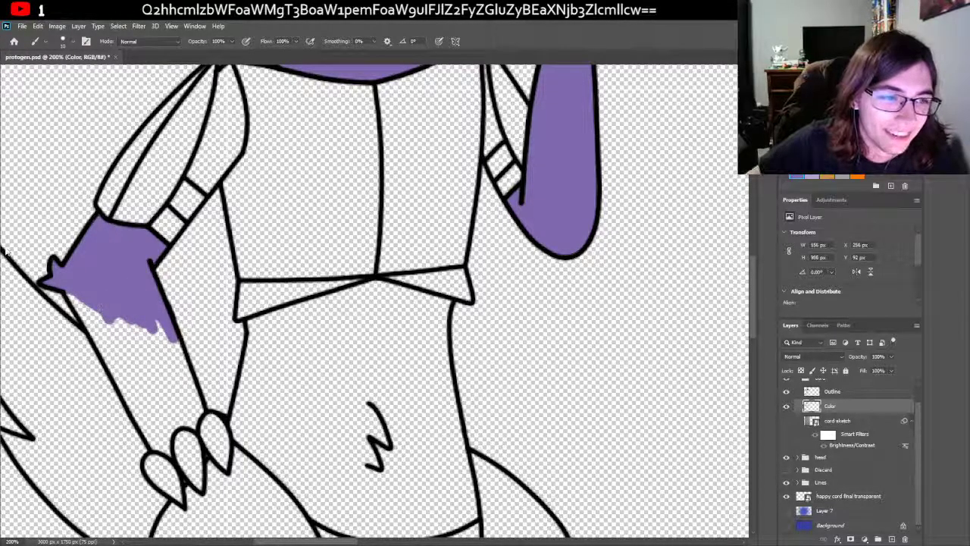
{"action": "key", "text": "e"}
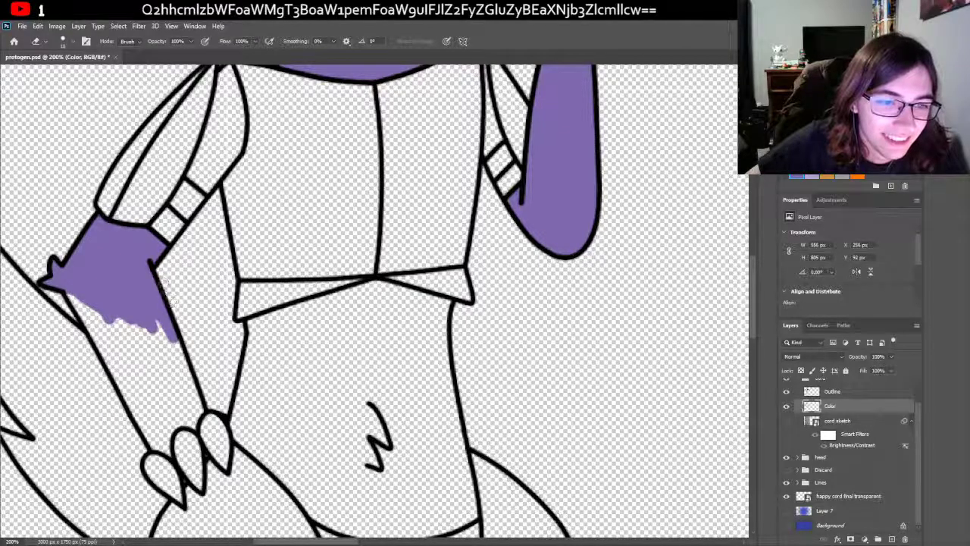
Step: Fill the rest of the lowered forearm with purple, down to the claws on the hip
{"action": "key", "text": "b"}
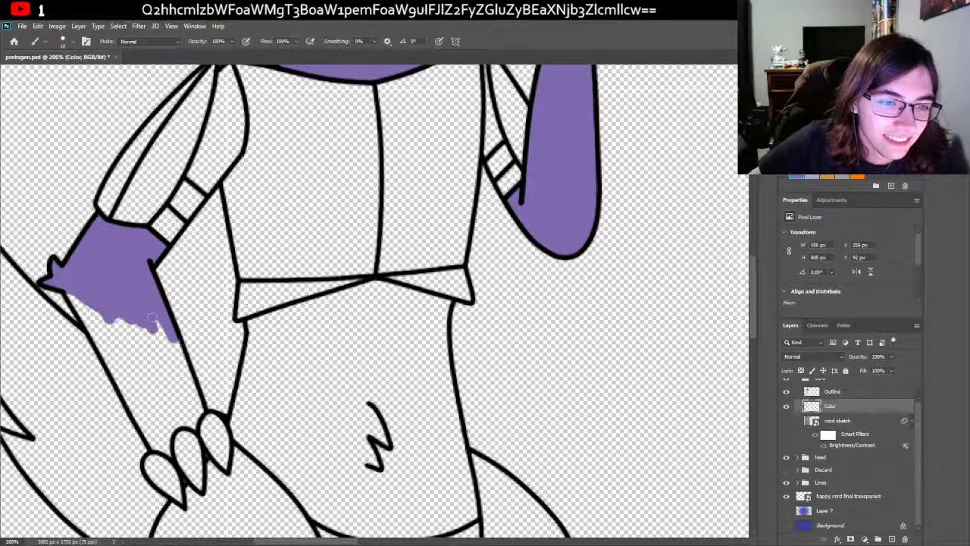
{"action": "mouse_move", "coordinate": [168, 339]}
{"action": "left_mouse_down"}
{"action": "mouse_move", "coordinate": [194, 393]}
{"action": "mouse_move", "coordinate": [196, 421]}
{"action": "mouse_move", "coordinate": [179, 367]}
{"action": "mouse_move", "coordinate": [181, 410]}
{"action": "mouse_move", "coordinate": [162, 327]}
{"action": "mouse_move", "coordinate": [160, 360]}
{"action": "left_mouse_up"}
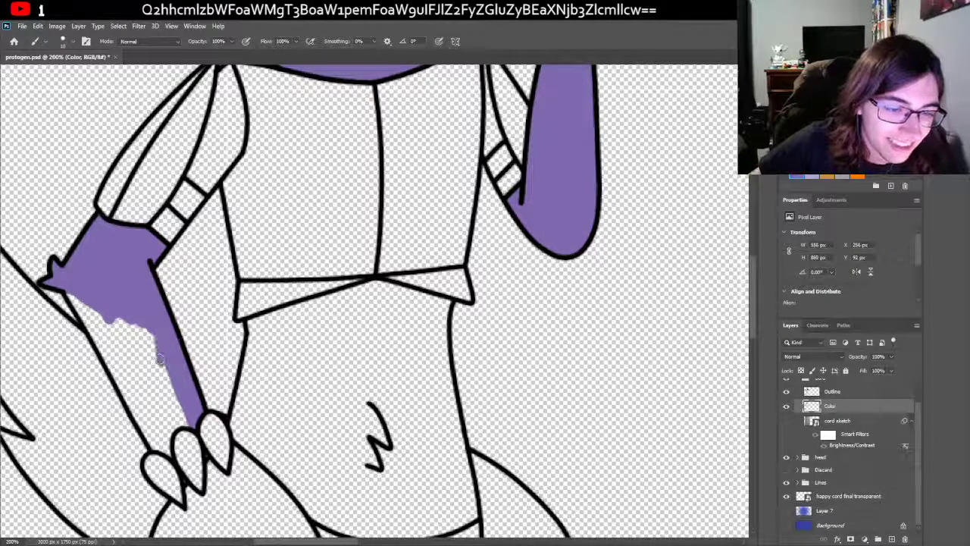
{"action": "left_click_drag", "start_coordinate": [69, 290], "coordinate": [91, 330]}
{"action": "mouse_move", "coordinate": [74, 297]}
{"action": "left_mouse_down"}
{"action": "mouse_move", "coordinate": [108, 351]}
{"action": "mouse_move", "coordinate": [93, 332]}
{"action": "mouse_move", "coordinate": [99, 381]}
{"action": "mouse_move", "coordinate": [121, 340]}
{"action": "mouse_move", "coordinate": [92, 293]}
{"action": "mouse_move", "coordinate": [106, 338]}
{"action": "mouse_move", "coordinate": [88, 291]}
{"action": "mouse_move", "coordinate": [126, 313]}
{"action": "mouse_move", "coordinate": [169, 375]}
{"action": "mouse_move", "coordinate": [151, 343]}
{"action": "mouse_move", "coordinate": [151, 286]}
{"action": "mouse_move", "coordinate": [129, 305]}
{"action": "mouse_move", "coordinate": [153, 319]}
{"action": "mouse_move", "coordinate": [161, 350]}
{"action": "mouse_move", "coordinate": [174, 336]}
{"action": "mouse_move", "coordinate": [182, 357]}
{"action": "mouse_move", "coordinate": [187, 374]}
{"action": "mouse_move", "coordinate": [171, 371]}
{"action": "mouse_move", "coordinate": [169, 405]}
{"action": "mouse_move", "coordinate": [135, 373]}
{"action": "mouse_move", "coordinate": [145, 384]}
{"action": "mouse_move", "coordinate": [119, 312]}
{"action": "mouse_move", "coordinate": [134, 353]}
{"action": "mouse_move", "coordinate": [152, 322]}
{"action": "mouse_move", "coordinate": [152, 387]}
{"action": "mouse_move", "coordinate": [181, 353]}
{"action": "mouse_move", "coordinate": [167, 385]}
{"action": "left_mouse_up"}
Step: Paint the lower part of the tail purple, from the thigh to the jagged notch, and erase the spill outside its lower outline
{"action": "scroll", "coordinate": [144, 326], "scroll_direction": "down", "scroll_amount": 2}
{"action": "scroll", "coordinate": [149, 355], "scroll_direction": "down", "scroll_amount": 2}
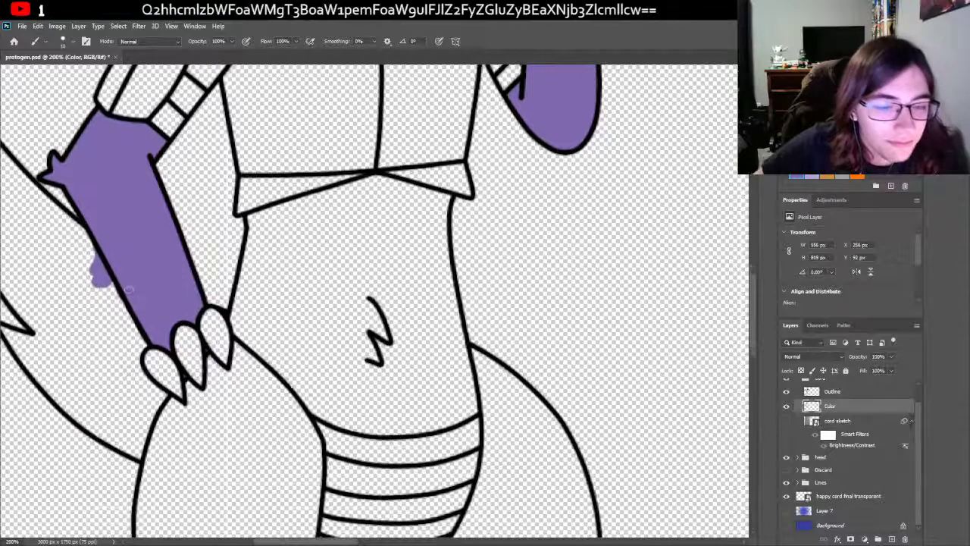
{"action": "mouse_move", "coordinate": [162, 394]}
{"action": "left_mouse_down"}
{"action": "mouse_move", "coordinate": [133, 464]}
{"action": "mouse_move", "coordinate": [99, 402]}
{"action": "mouse_move", "coordinate": [133, 415]}
{"action": "mouse_move", "coordinate": [136, 429]}
{"action": "left_mouse_up"}
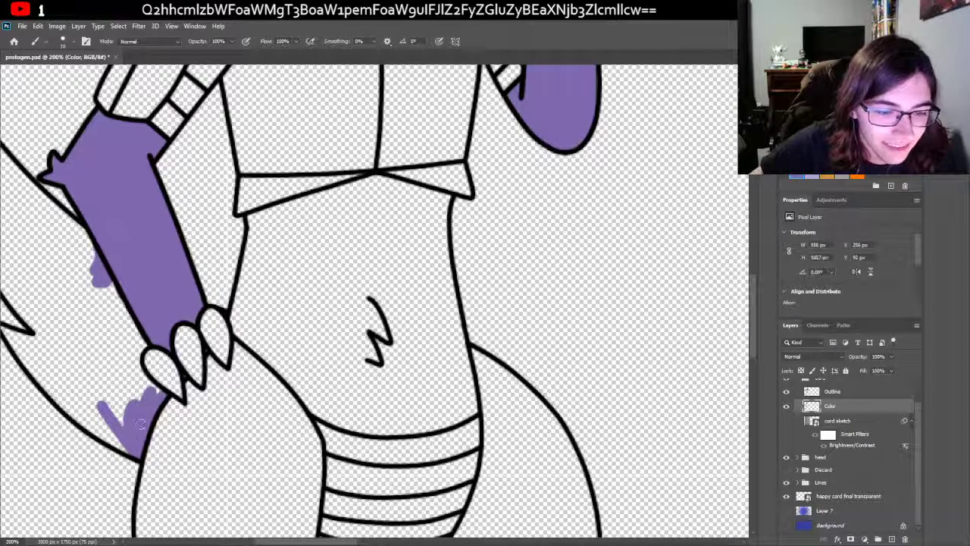
{"action": "left_click_drag", "start_coordinate": [311, 523], "coordinate": [543, 523]}
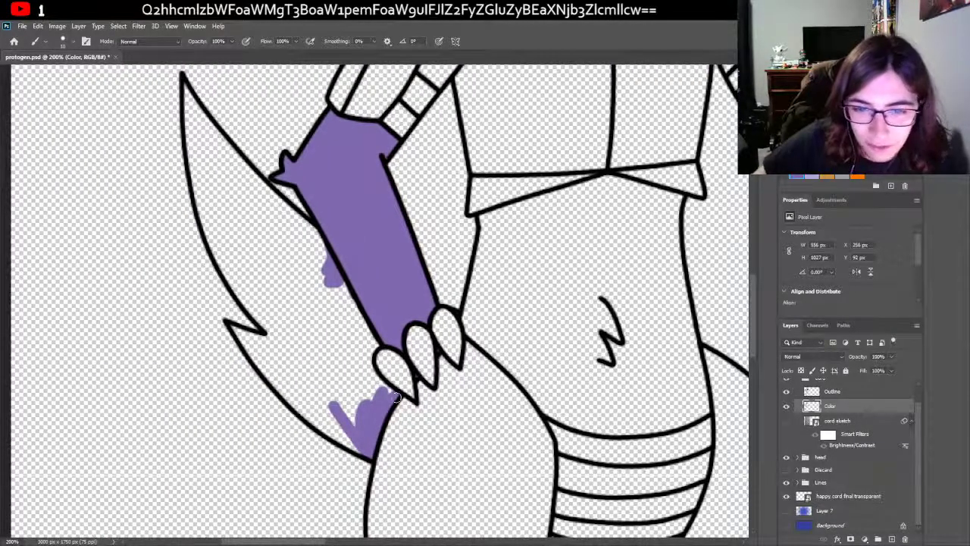
{"action": "mouse_move", "coordinate": [387, 391]}
{"action": "left_mouse_down"}
{"action": "mouse_move", "coordinate": [350, 341]}
{"action": "mouse_move", "coordinate": [371, 390]}
{"action": "mouse_move", "coordinate": [355, 338]}
{"action": "mouse_move", "coordinate": [368, 382]}
{"action": "left_mouse_up"}
{"action": "mouse_move", "coordinate": [365, 339]}
{"action": "left_mouse_down"}
{"action": "mouse_move", "coordinate": [371, 390]}
{"action": "mouse_move", "coordinate": [360, 330]}
{"action": "mouse_move", "coordinate": [368, 341]}
{"action": "mouse_move", "coordinate": [337, 294]}
{"action": "mouse_move", "coordinate": [353, 386]}
{"action": "mouse_move", "coordinate": [341, 356]}
{"action": "mouse_move", "coordinate": [368, 424]}
{"action": "mouse_move", "coordinate": [363, 451]}
{"action": "mouse_move", "coordinate": [294, 395]}
{"action": "mouse_move", "coordinate": [343, 438]}
{"action": "mouse_move", "coordinate": [316, 423]}
{"action": "mouse_move", "coordinate": [337, 436]}
{"action": "mouse_move", "coordinate": [293, 391]}
{"action": "mouse_move", "coordinate": [320, 420]}
{"action": "mouse_move", "coordinate": [299, 413]}
{"action": "mouse_move", "coordinate": [271, 385]}
{"action": "mouse_move", "coordinate": [314, 416]}
{"action": "mouse_move", "coordinate": [283, 394]}
{"action": "mouse_move", "coordinate": [232, 325]}
{"action": "mouse_move", "coordinate": [257, 363]}
{"action": "mouse_move", "coordinate": [242, 336]}
{"action": "mouse_move", "coordinate": [293, 348]}
{"action": "mouse_move", "coordinate": [245, 337]}
{"action": "mouse_move", "coordinate": [290, 383]}
{"action": "mouse_move", "coordinate": [280, 356]}
{"action": "left_mouse_up"}
{"action": "key", "text": "e"}
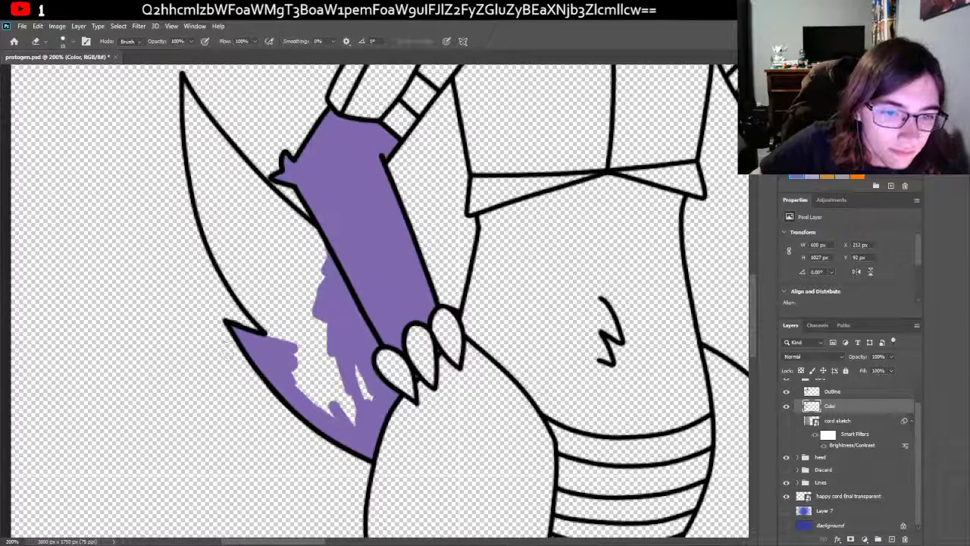
{"action": "left_click_drag", "start_coordinate": [256, 379], "coordinate": [297, 426]}
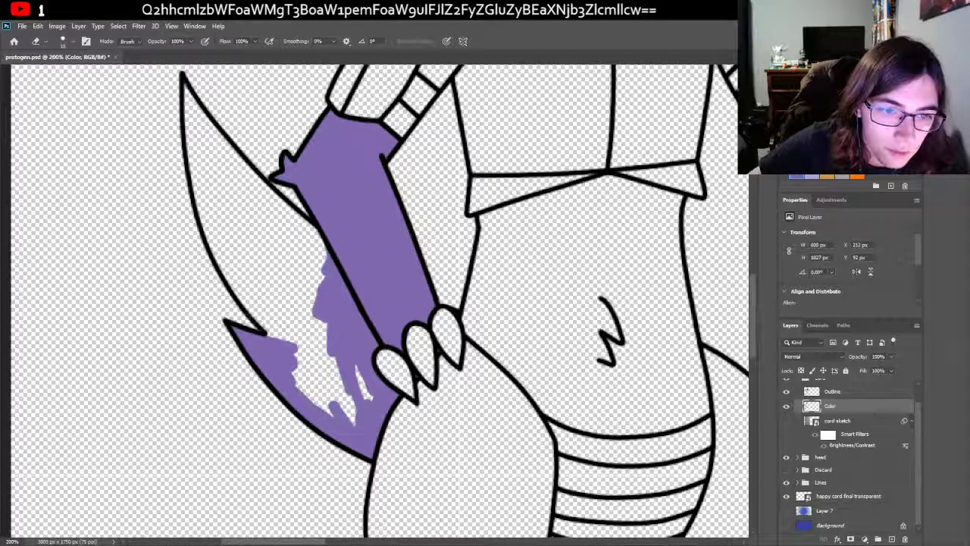
Step: Paint along the upper tail's edges up to the tip and fill the whole tail with purple
{"action": "key", "text": "b"}
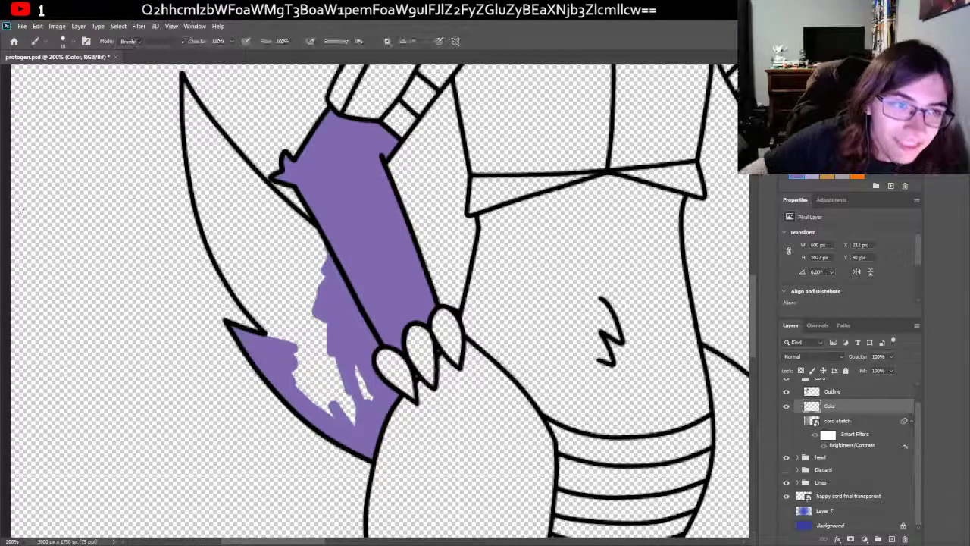
{"action": "scroll", "coordinate": [326, 453], "scroll_direction": "up", "scroll_amount": 3}
{"action": "mouse_move", "coordinate": [282, 409]}
{"action": "left_mouse_down"}
{"action": "mouse_move", "coordinate": [236, 361]}
{"action": "mouse_move", "coordinate": [204, 289]}
{"action": "mouse_move", "coordinate": [183, 154]}
{"action": "mouse_move", "coordinate": [284, 292]}
{"action": "mouse_move", "coordinate": [254, 250]}
{"action": "mouse_move", "coordinate": [320, 311]}
{"action": "mouse_move", "coordinate": [289, 289]}
{"action": "mouse_move", "coordinate": [336, 331]}
{"action": "mouse_move", "coordinate": [327, 341]}
{"action": "mouse_move", "coordinate": [271, 286]}
{"action": "mouse_move", "coordinate": [332, 353]}
{"action": "mouse_move", "coordinate": [254, 265]}
{"action": "left_mouse_up"}
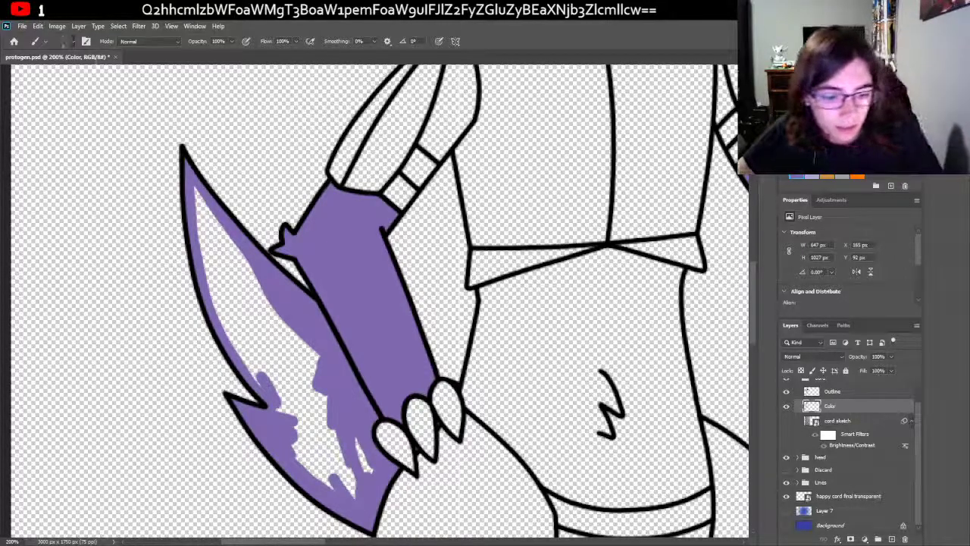
{"action": "mouse_move", "coordinate": [194, 199]}
{"action": "left_mouse_down"}
{"action": "mouse_move", "coordinate": [237, 248]}
{"action": "mouse_move", "coordinate": [240, 266]}
{"action": "mouse_move", "coordinate": [234, 237]}
{"action": "mouse_move", "coordinate": [270, 327]}
{"action": "mouse_move", "coordinate": [304, 360]}
{"action": "mouse_move", "coordinate": [266, 350]}
{"action": "mouse_move", "coordinate": [335, 331]}
{"action": "mouse_move", "coordinate": [319, 324]}
{"action": "mouse_move", "coordinate": [338, 355]}
{"action": "mouse_move", "coordinate": [362, 464]}
{"action": "mouse_move", "coordinate": [346, 488]}
{"action": "mouse_move", "coordinate": [345, 471]}
{"action": "mouse_move", "coordinate": [316, 448]}
{"action": "mouse_move", "coordinate": [319, 464]}
{"action": "mouse_move", "coordinate": [316, 448]}
{"action": "mouse_move", "coordinate": [310, 460]}
{"action": "mouse_move", "coordinate": [322, 430]}
{"action": "mouse_move", "coordinate": [281, 437]}
{"action": "mouse_move", "coordinate": [294, 407]}
{"action": "mouse_move", "coordinate": [264, 350]}
{"action": "mouse_move", "coordinate": [291, 363]}
{"action": "mouse_move", "coordinate": [233, 303]}
{"action": "mouse_move", "coordinate": [232, 320]}
{"action": "mouse_move", "coordinate": [221, 238]}
{"action": "left_mouse_up"}
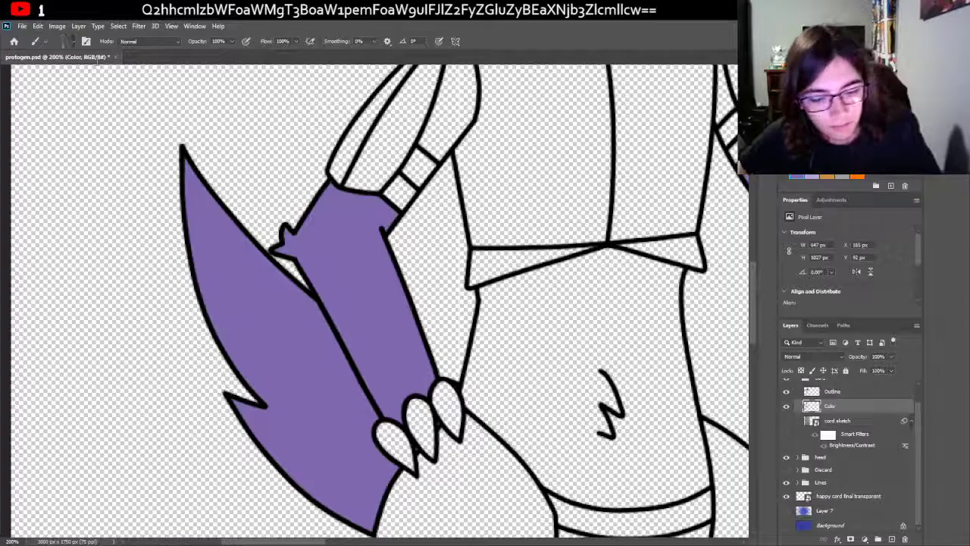
Step: Paint the belly purple beneath the jacket hem, down its right side and along the line above the striped section
{"action": "left_click_drag", "start_coordinate": [303, 542], "coordinate": [337, 542]}
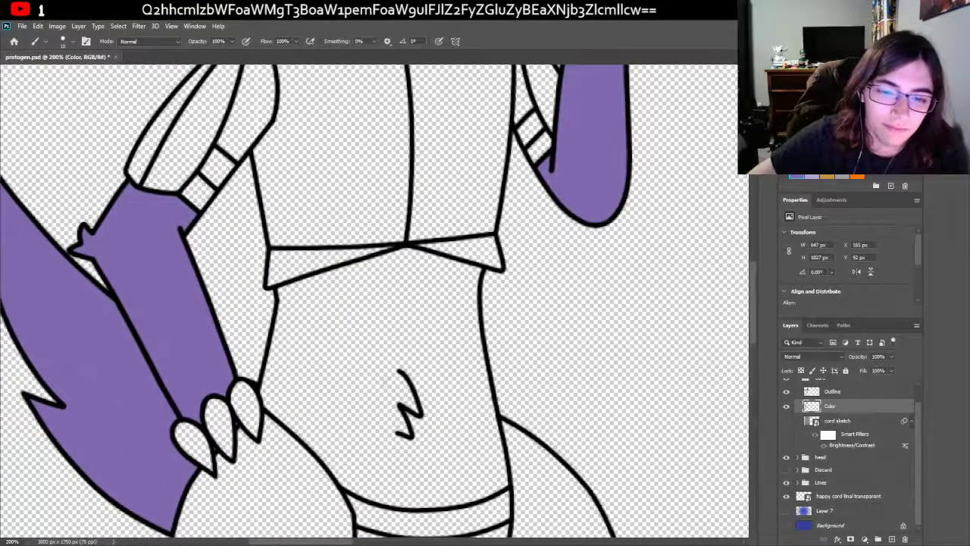
{"action": "scroll", "coordinate": [386, 379], "scroll_direction": "down", "scroll_amount": 2}
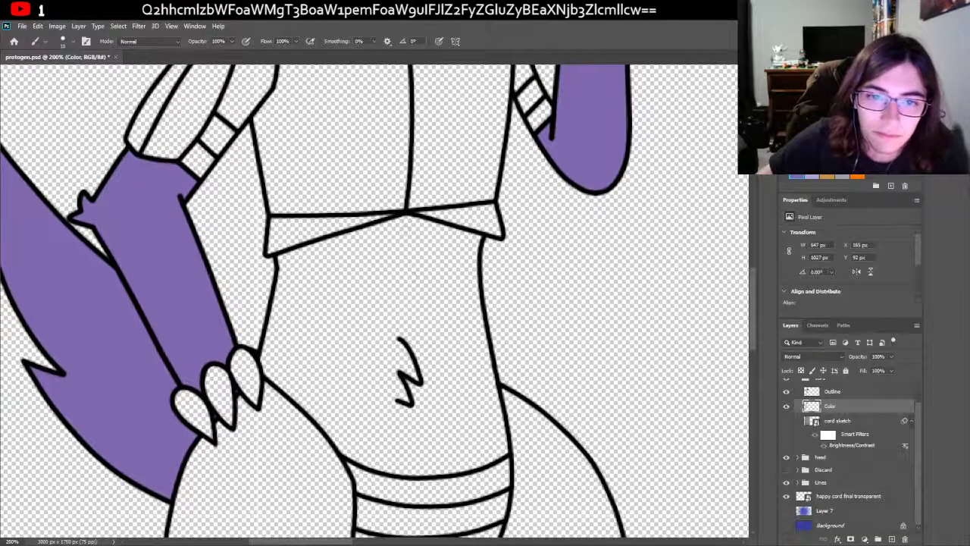
{"action": "mouse_move", "coordinate": [406, 219]}
{"action": "left_mouse_down"}
{"action": "mouse_move", "coordinate": [479, 239]}
{"action": "mouse_move", "coordinate": [473, 276]}
{"action": "left_mouse_up"}
{"action": "mouse_move", "coordinate": [475, 287]}
{"action": "left_mouse_down"}
{"action": "mouse_move", "coordinate": [457, 241]}
{"action": "mouse_move", "coordinate": [396, 222]}
{"action": "mouse_move", "coordinate": [282, 258]}
{"action": "mouse_move", "coordinate": [280, 267]}
{"action": "mouse_move", "coordinate": [318, 265]}
{"action": "mouse_move", "coordinate": [413, 237]}
{"action": "mouse_move", "coordinate": [383, 235]}
{"action": "mouse_move", "coordinate": [349, 257]}
{"action": "mouse_move", "coordinate": [439, 254]}
{"action": "mouse_move", "coordinate": [417, 263]}
{"action": "mouse_move", "coordinate": [447, 257]}
{"action": "mouse_move", "coordinate": [412, 259]}
{"action": "mouse_move", "coordinate": [455, 273]}
{"action": "mouse_move", "coordinate": [464, 295]}
{"action": "left_mouse_up"}
{"action": "mouse_move", "coordinate": [458, 260]}
{"action": "left_mouse_down"}
{"action": "mouse_move", "coordinate": [475, 290]}
{"action": "mouse_move", "coordinate": [503, 453]}
{"action": "mouse_move", "coordinate": [503, 436]}
{"action": "mouse_move", "coordinate": [487, 462]}
{"action": "mouse_move", "coordinate": [426, 467]}
{"action": "mouse_move", "coordinate": [472, 469]}
{"action": "mouse_move", "coordinate": [388, 466]}
{"action": "mouse_move", "coordinate": [428, 471]}
{"action": "mouse_move", "coordinate": [383, 469]}
{"action": "mouse_move", "coordinate": [396, 470]}
{"action": "mouse_move", "coordinate": [350, 450]}
{"action": "left_mouse_up"}
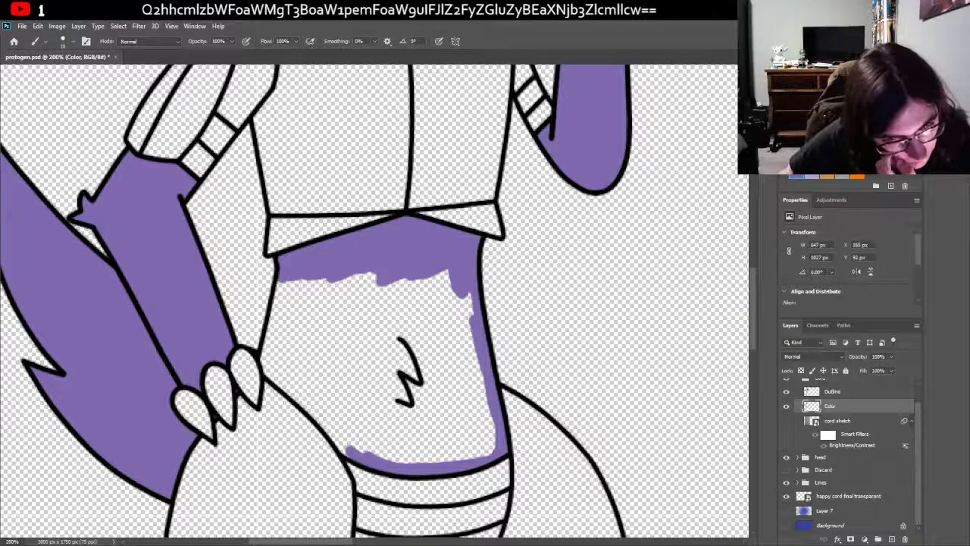
Step: Extend the purple along the belly's lower-left edge and erase the spill onto the thigh
{"action": "left_click_drag", "start_coordinate": [349, 455], "coordinate": [328, 436]}
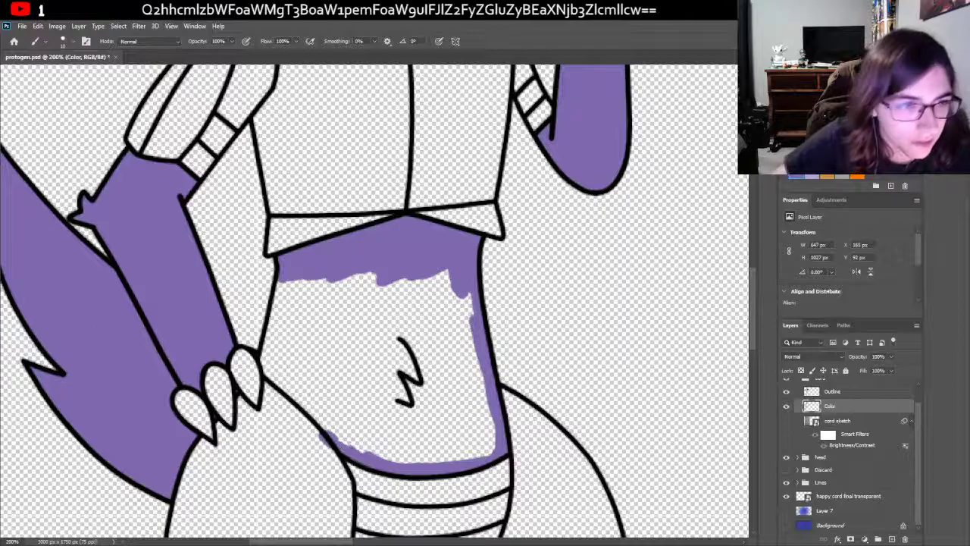
{"action": "key", "text": "e"}
{"action": "left_click_drag", "start_coordinate": [334, 455], "coordinate": [318, 436]}
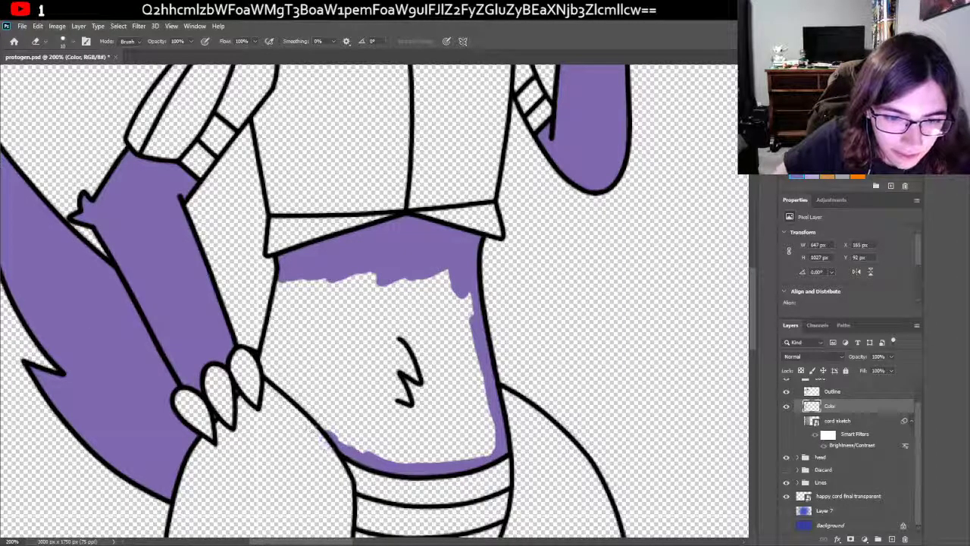
Step: Paint the belly's remaining left edge up to the waist and fill its interior with purple, using a size 20 brush
{"action": "key", "text": "b"}
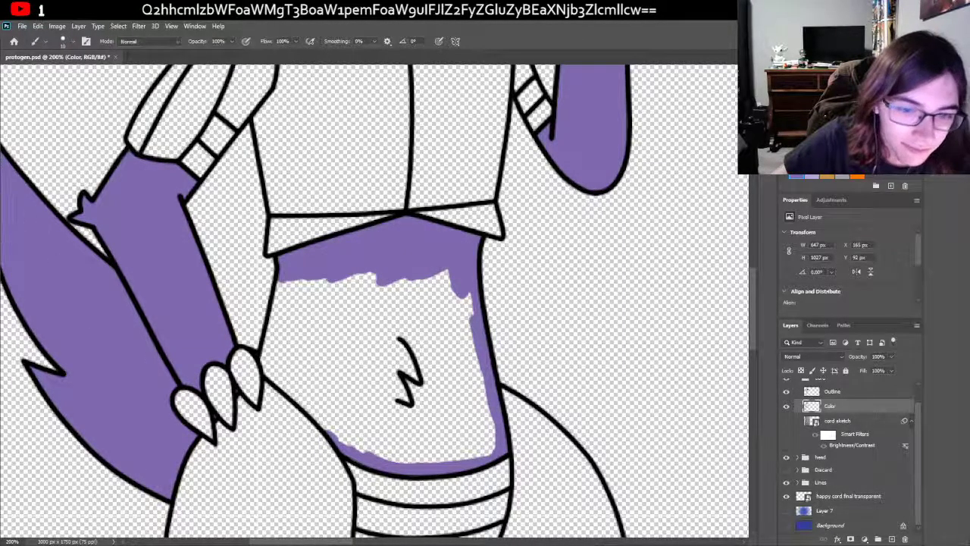
{"action": "mouse_move", "coordinate": [351, 452]}
{"action": "left_mouse_down"}
{"action": "mouse_move", "coordinate": [305, 397]}
{"action": "mouse_move", "coordinate": [315, 405]}
{"action": "mouse_move", "coordinate": [267, 372]}
{"action": "mouse_move", "coordinate": [261, 352]}
{"action": "mouse_move", "coordinate": [270, 335]}
{"action": "mouse_move", "coordinate": [284, 342]}
{"action": "mouse_move", "coordinate": [290, 280]}
{"action": "mouse_move", "coordinate": [272, 334]}
{"action": "mouse_move", "coordinate": [283, 302]}
{"action": "left_mouse_up"}
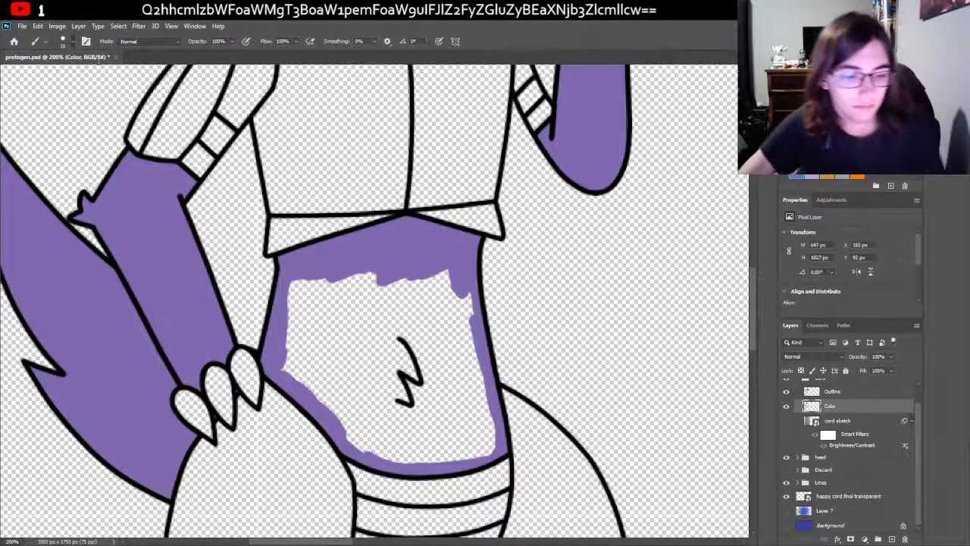
{"action": "key", "text": "bracketright"}
{"action": "mouse_move", "coordinate": [297, 275]}
{"action": "left_mouse_down"}
{"action": "mouse_move", "coordinate": [301, 318]}
{"action": "mouse_move", "coordinate": [315, 307]}
{"action": "mouse_move", "coordinate": [327, 322]}
{"action": "mouse_move", "coordinate": [415, 284]}
{"action": "mouse_move", "coordinate": [417, 273]}
{"action": "mouse_move", "coordinate": [430, 324]}
{"action": "mouse_move", "coordinate": [456, 322]}
{"action": "mouse_move", "coordinate": [456, 300]}
{"action": "mouse_move", "coordinate": [476, 426]}
{"action": "mouse_move", "coordinate": [479, 360]}
{"action": "mouse_move", "coordinate": [489, 432]}
{"action": "mouse_move", "coordinate": [482, 449]}
{"action": "mouse_move", "coordinate": [492, 443]}
{"action": "mouse_move", "coordinate": [426, 442]}
{"action": "mouse_move", "coordinate": [424, 455]}
{"action": "mouse_move", "coordinate": [373, 440]}
{"action": "mouse_move", "coordinate": [411, 417]}
{"action": "mouse_move", "coordinate": [404, 408]}
{"action": "mouse_move", "coordinate": [412, 431]}
{"action": "mouse_move", "coordinate": [458, 405]}
{"action": "mouse_move", "coordinate": [461, 415]}
{"action": "mouse_move", "coordinate": [444, 331]}
{"action": "mouse_move", "coordinate": [407, 407]}
{"action": "mouse_move", "coordinate": [445, 325]}
{"action": "mouse_move", "coordinate": [379, 397]}
{"action": "mouse_move", "coordinate": [389, 400]}
{"action": "mouse_move", "coordinate": [361, 405]}
{"action": "mouse_move", "coordinate": [390, 331]}
{"action": "mouse_move", "coordinate": [348, 321]}
{"action": "mouse_move", "coordinate": [369, 334]}
{"action": "mouse_move", "coordinate": [364, 326]}
{"action": "mouse_move", "coordinate": [341, 374]}
{"action": "mouse_move", "coordinate": [353, 402]}
{"action": "mouse_move", "coordinate": [329, 394]}
{"action": "mouse_move", "coordinate": [329, 345]}
{"action": "mouse_move", "coordinate": [322, 382]}
{"action": "mouse_move", "coordinate": [331, 366]}
{"action": "mouse_move", "coordinate": [301, 362]}
{"action": "mouse_move", "coordinate": [297, 312]}
{"action": "mouse_move", "coordinate": [285, 360]}
{"action": "mouse_move", "coordinate": [303, 377]}
{"action": "left_mouse_up"}
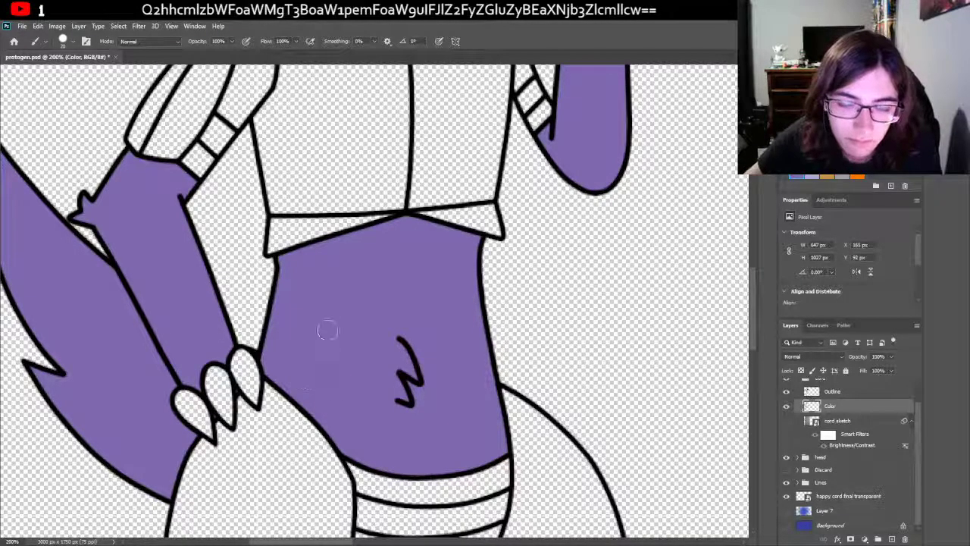
Step: Paint the left foot's toes purple, reaching slightly above them into the ankle
{"action": "scroll", "coordinate": [342, 322], "scroll_direction": "down", "scroll_amount": 10}
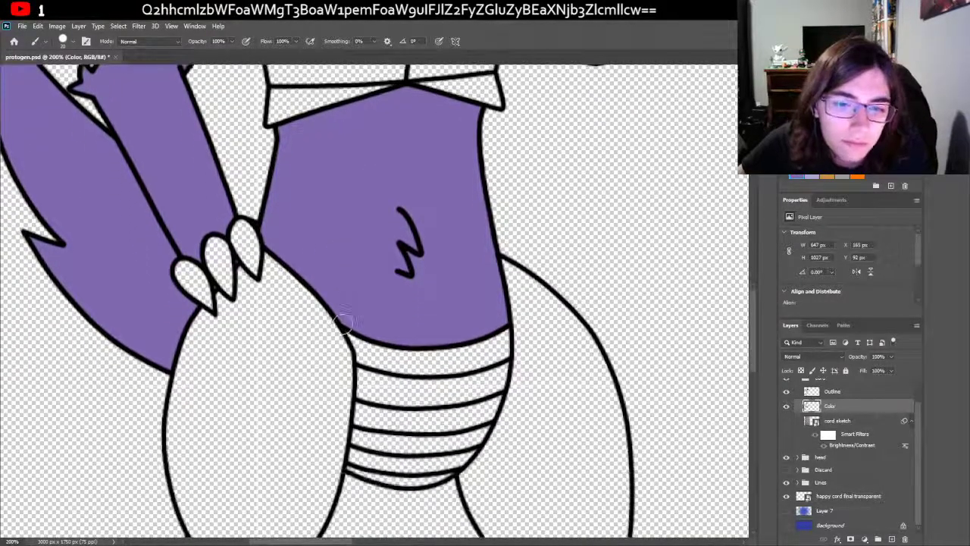
{"action": "scroll", "coordinate": [351, 356], "scroll_direction": "down", "scroll_amount": 8}
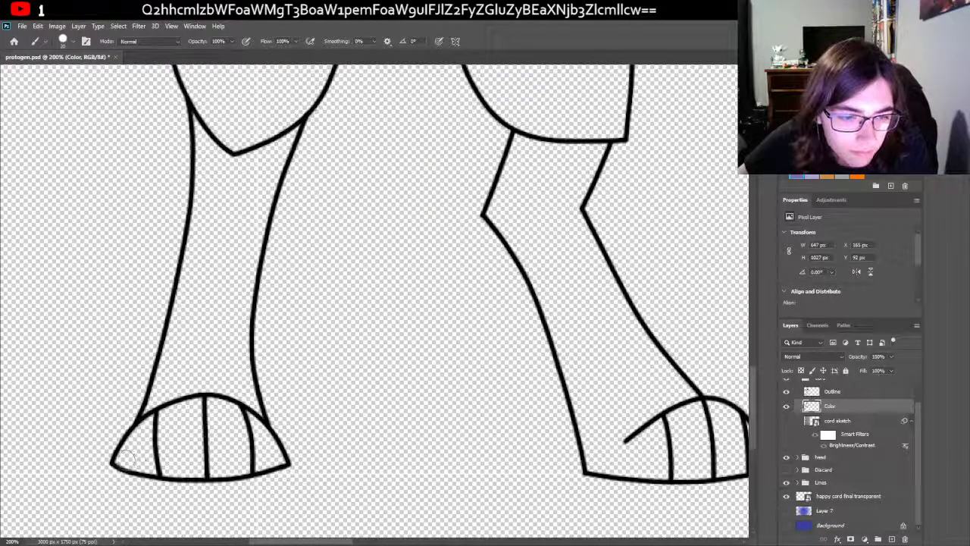
{"action": "mouse_move", "coordinate": [120, 460]}
{"action": "left_mouse_down"}
{"action": "mouse_move", "coordinate": [170, 453]}
{"action": "mouse_move", "coordinate": [152, 467]}
{"action": "mouse_move", "coordinate": [163, 472]}
{"action": "mouse_move", "coordinate": [282, 464]}
{"action": "mouse_move", "coordinate": [261, 434]}
{"action": "mouse_move", "coordinate": [235, 421]}
{"action": "mouse_move", "coordinate": [242, 436]}
{"action": "mouse_move", "coordinate": [250, 420]}
{"action": "mouse_move", "coordinate": [212, 455]}
{"action": "mouse_move", "coordinate": [196, 394]}
{"action": "mouse_move", "coordinate": [173, 428]}
{"action": "mouse_move", "coordinate": [150, 421]}
{"action": "mouse_move", "coordinate": [125, 440]}
{"action": "mouse_move", "coordinate": [148, 413]}
{"action": "left_mouse_up"}
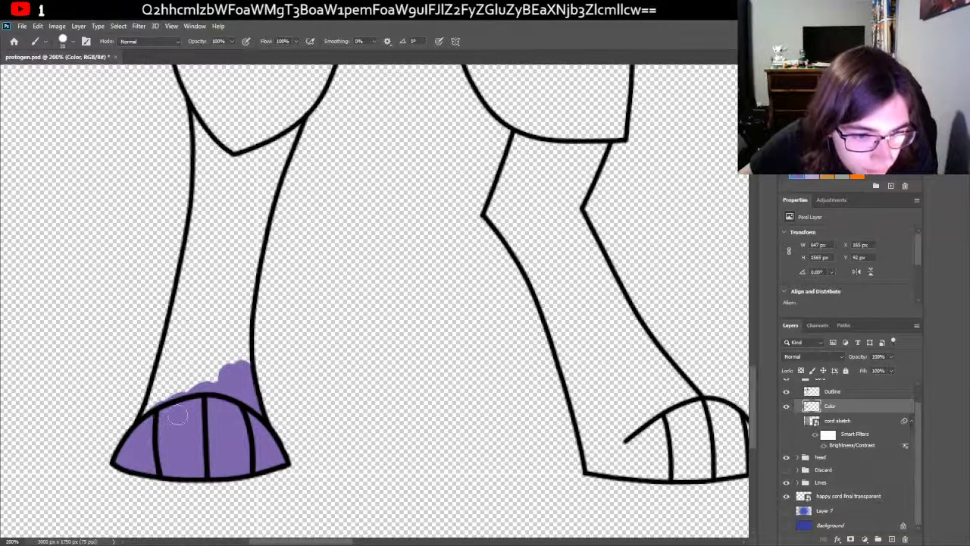
Step: Fill the left lower leg with purple, from the ankle up to the pointed knee line
{"action": "scroll", "coordinate": [173, 416], "scroll_direction": "up", "scroll_amount": 2}
{"action": "mouse_move", "coordinate": [155, 474]}
{"action": "left_mouse_down"}
{"action": "mouse_move", "coordinate": [182, 424]}
{"action": "mouse_move", "coordinate": [177, 390]}
{"action": "mouse_move", "coordinate": [156, 462]}
{"action": "mouse_move", "coordinate": [195, 375]}
{"action": "mouse_move", "coordinate": [228, 352]}
{"action": "left_mouse_up"}
{"action": "mouse_move", "coordinate": [216, 398]}
{"action": "left_mouse_down"}
{"action": "mouse_move", "coordinate": [227, 356]}
{"action": "mouse_move", "coordinate": [248, 419]}
{"action": "mouse_move", "coordinate": [214, 408]}
{"action": "mouse_move", "coordinate": [193, 356]}
{"action": "mouse_move", "coordinate": [188, 368]}
{"action": "mouse_move", "coordinate": [190, 315]}
{"action": "mouse_move", "coordinate": [203, 284]}
{"action": "mouse_move", "coordinate": [217, 329]}
{"action": "mouse_move", "coordinate": [250, 299]}
{"action": "mouse_move", "coordinate": [239, 342]}
{"action": "left_mouse_up"}
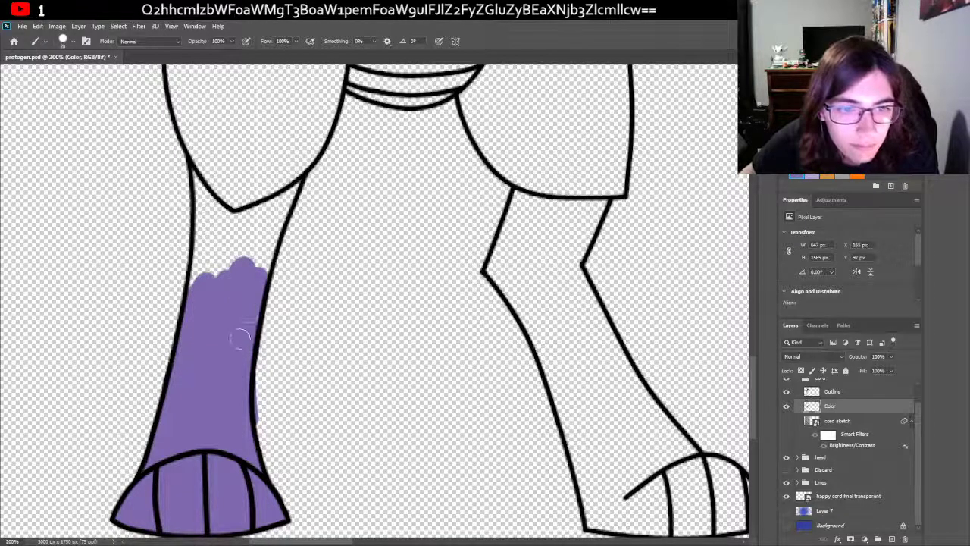
{"action": "scroll", "coordinate": [239, 342], "scroll_direction": "up", "scroll_amount": 2}
{"action": "mouse_move", "coordinate": [194, 242]}
{"action": "left_mouse_down"}
{"action": "mouse_move", "coordinate": [198, 261]}
{"action": "mouse_move", "coordinate": [241, 297]}
{"action": "left_mouse_up"}
{"action": "mouse_move", "coordinate": [195, 254]}
{"action": "left_mouse_down"}
{"action": "mouse_move", "coordinate": [205, 306]}
{"action": "mouse_move", "coordinate": [201, 319]}
{"action": "mouse_move", "coordinate": [202, 303]}
{"action": "mouse_move", "coordinate": [191, 310]}
{"action": "mouse_move", "coordinate": [208, 355]}
{"action": "mouse_move", "coordinate": [223, 348]}
{"action": "mouse_move", "coordinate": [236, 310]}
{"action": "mouse_move", "coordinate": [266, 291]}
{"action": "mouse_move", "coordinate": [276, 298]}
{"action": "mouse_move", "coordinate": [248, 301]}
{"action": "mouse_move", "coordinate": [241, 291]}
{"action": "mouse_move", "coordinate": [302, 269]}
{"action": "left_mouse_up"}
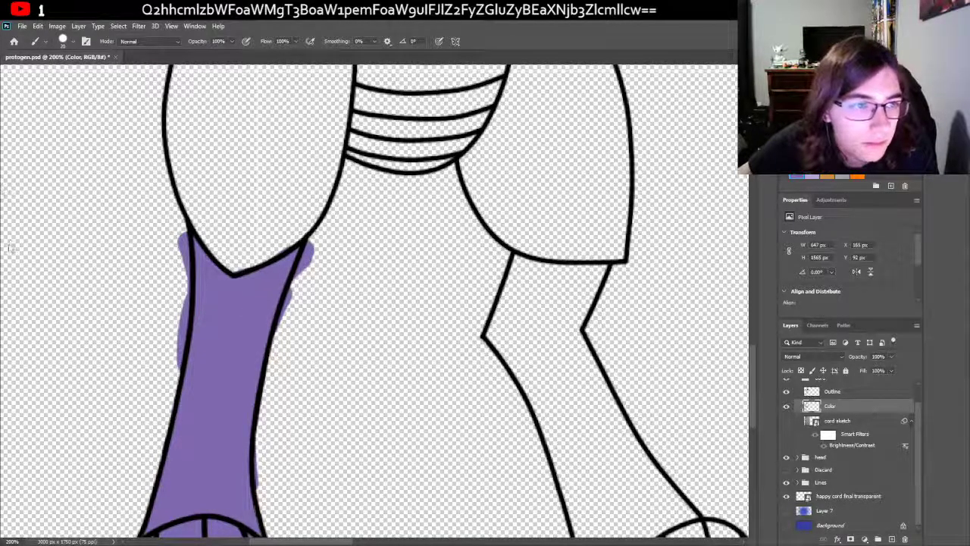
Step: Erase the purple spill above the left knee line and along the upper right edge of that lower leg
{"action": "key", "text": "e"}
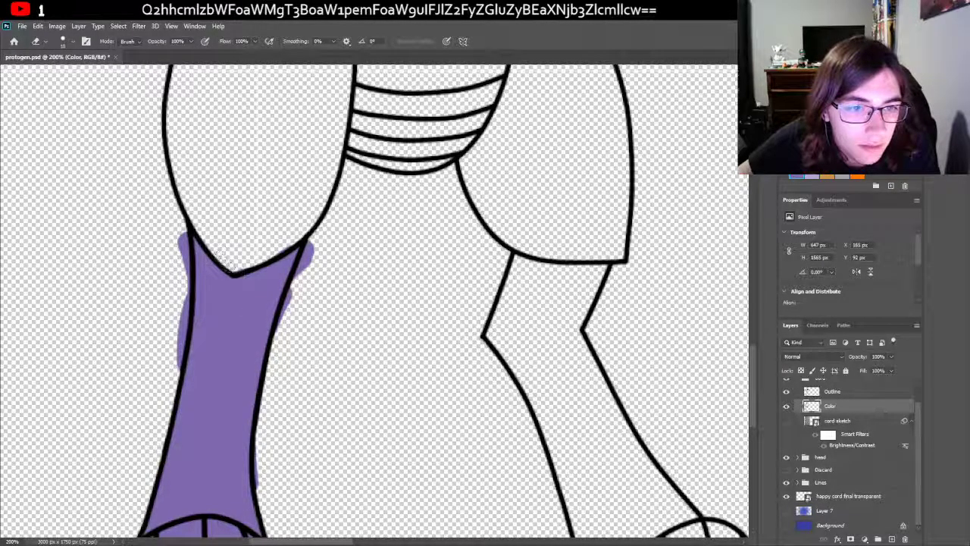
{"action": "left_click_drag", "start_coordinate": [299, 235], "coordinate": [236, 266]}
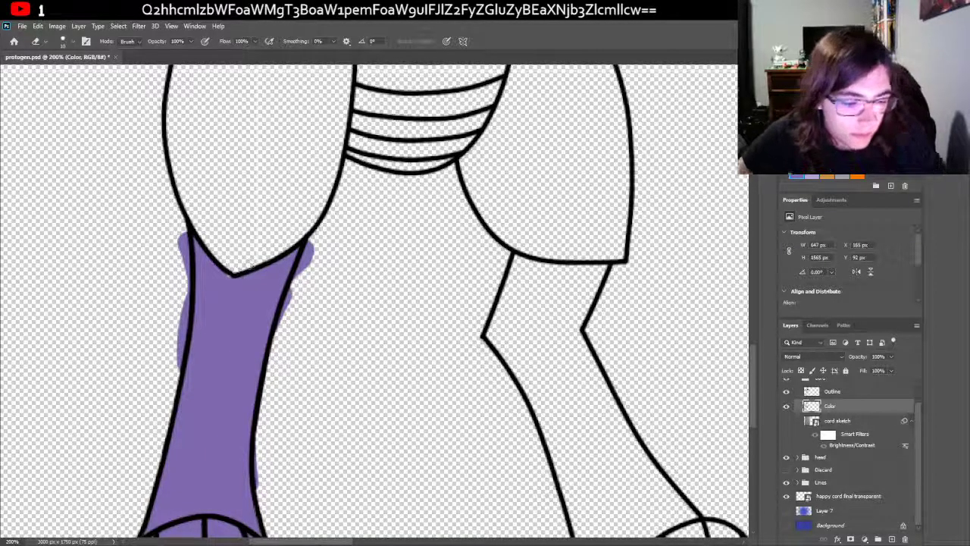
{"action": "left_click_drag", "start_coordinate": [302, 232], "coordinate": [241, 265]}
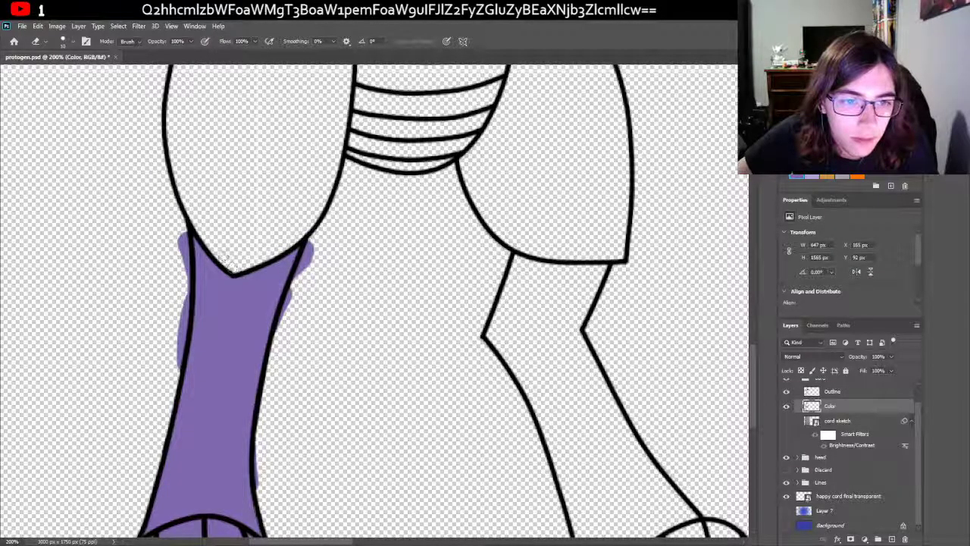
{"action": "mouse_move", "coordinate": [311, 244]}
{"action": "left_mouse_down"}
{"action": "mouse_move", "coordinate": [298, 298]}
{"action": "mouse_move", "coordinate": [310, 235]}
{"action": "mouse_move", "coordinate": [280, 353]}
{"action": "mouse_move", "coordinate": [289, 311]}
{"action": "mouse_move", "coordinate": [281, 321]}
{"action": "mouse_move", "coordinate": [275, 348]}
{"action": "mouse_move", "coordinate": [307, 274]}
{"action": "mouse_move", "coordinate": [286, 305]}
{"action": "left_mouse_up"}
{"action": "left_click_drag", "start_coordinate": [282, 340], "coordinate": [289, 301]}
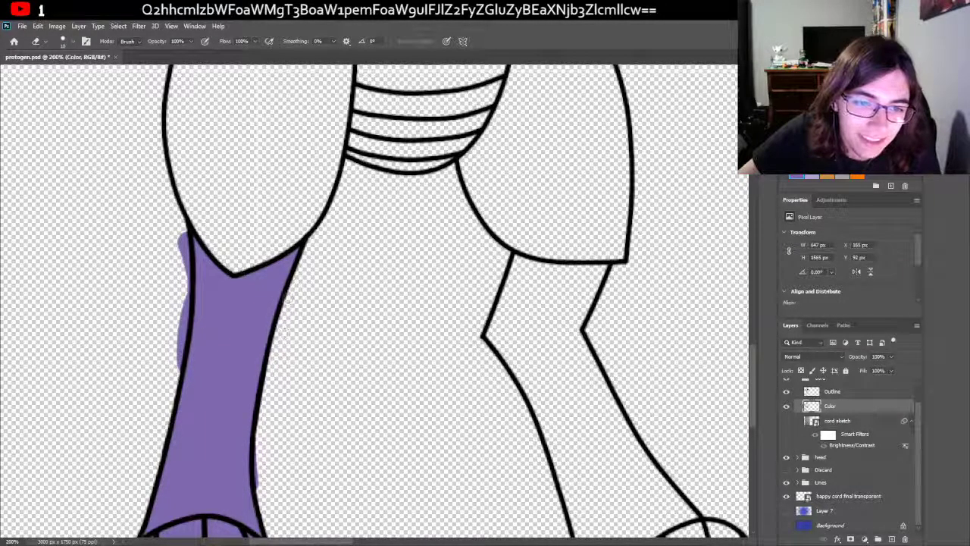
Step: Erase the remaining purple spill along the left lower leg's outer edge and beside its ankle
{"action": "left_click_drag", "start_coordinate": [182, 238], "coordinate": [176, 375]}
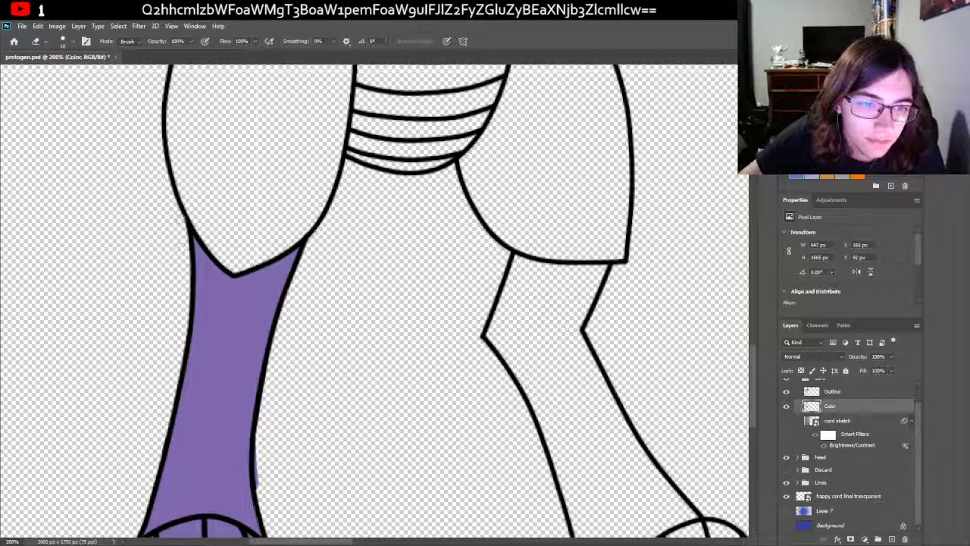
{"action": "scroll", "coordinate": [180, 220], "scroll_direction": "down", "scroll_amount": 3}
{"action": "left_click_drag", "start_coordinate": [261, 383], "coordinate": [277, 258]}
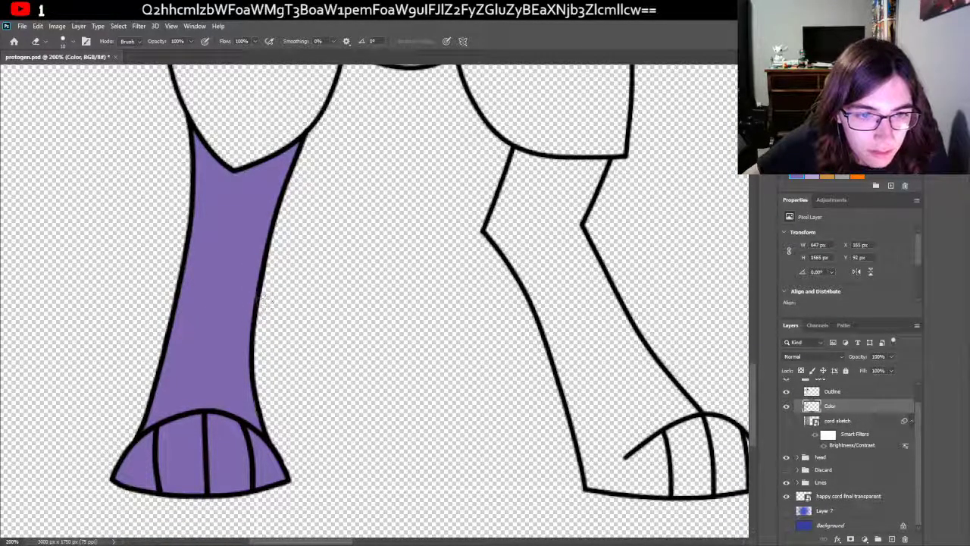
{"action": "mouse_move", "coordinate": [268, 310]}
{"action": "left_mouse_down"}
{"action": "mouse_move", "coordinate": [260, 385]}
{"action": "mouse_move", "coordinate": [264, 295]}
{"action": "mouse_move", "coordinate": [285, 213]}
{"action": "mouse_move", "coordinate": [267, 337]}
{"action": "left_mouse_up"}
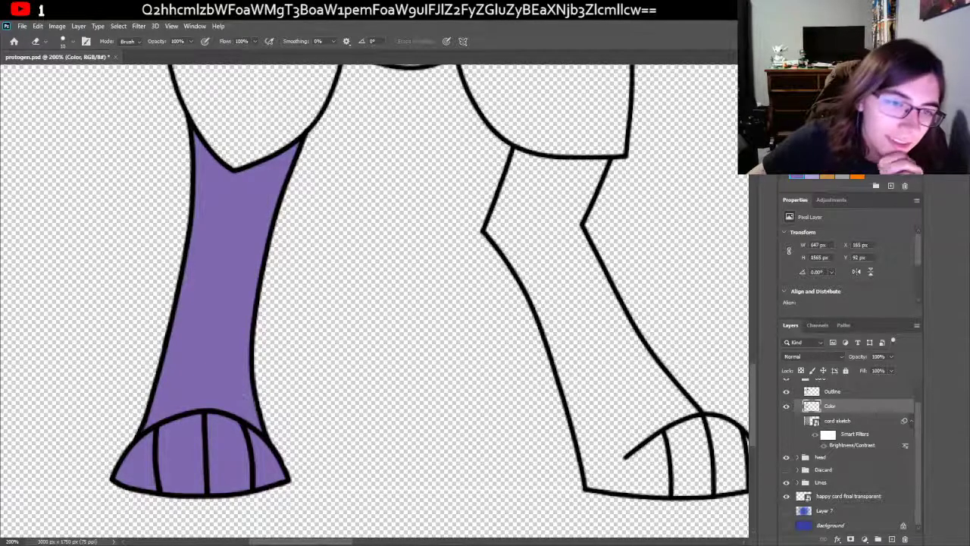
Step: Paint the right foot's toes and sole purple up to the toe line
{"action": "scroll", "coordinate": [176, 267], "scroll_direction": "up", "scroll_amount": 2}
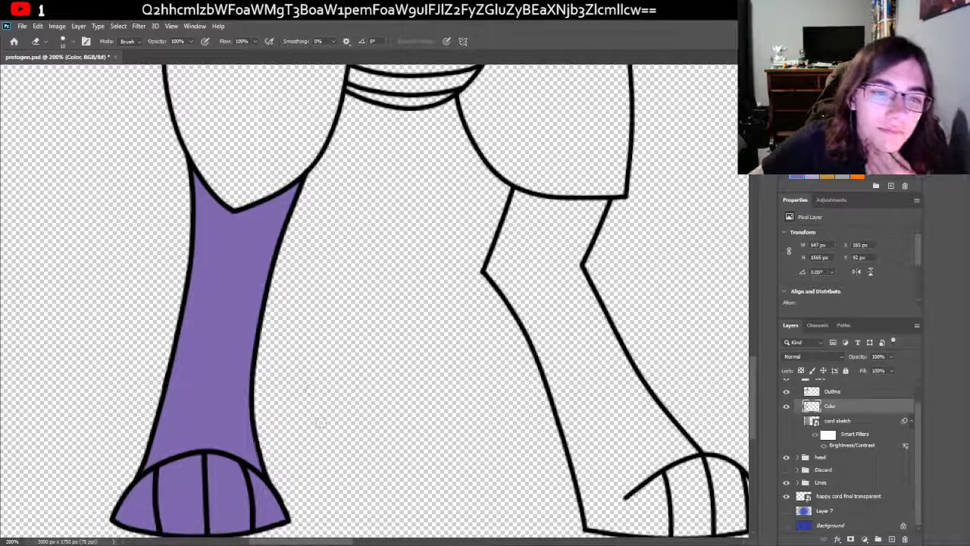
{"action": "left_click_drag", "start_coordinate": [317, 543], "coordinate": [347, 543]}
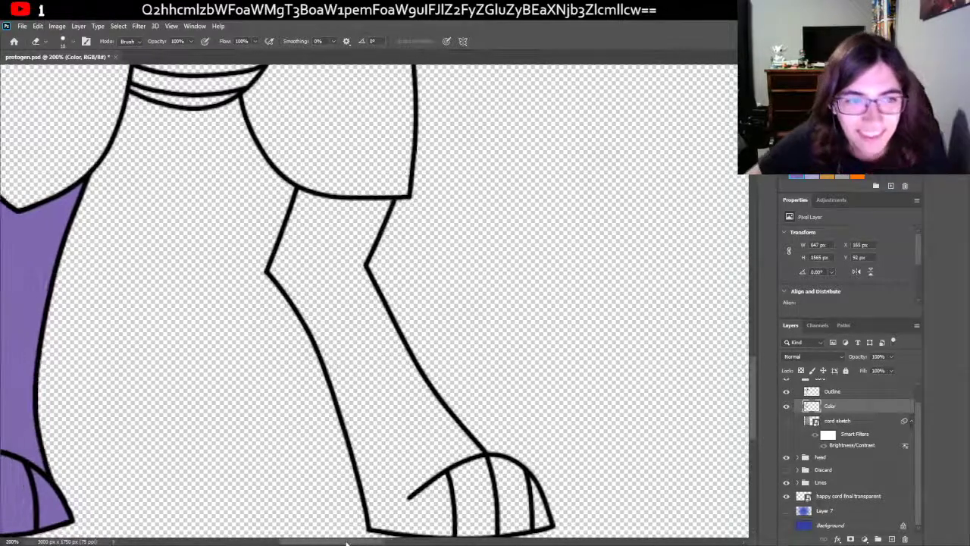
{"action": "scroll", "coordinate": [269, 381], "scroll_direction": "down", "scroll_amount": 1}
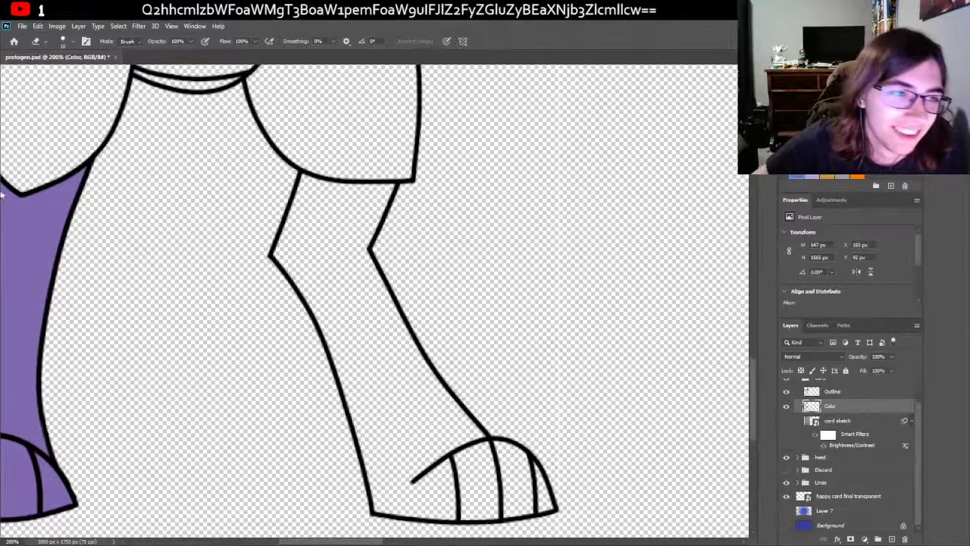
{"action": "key", "text": "b"}
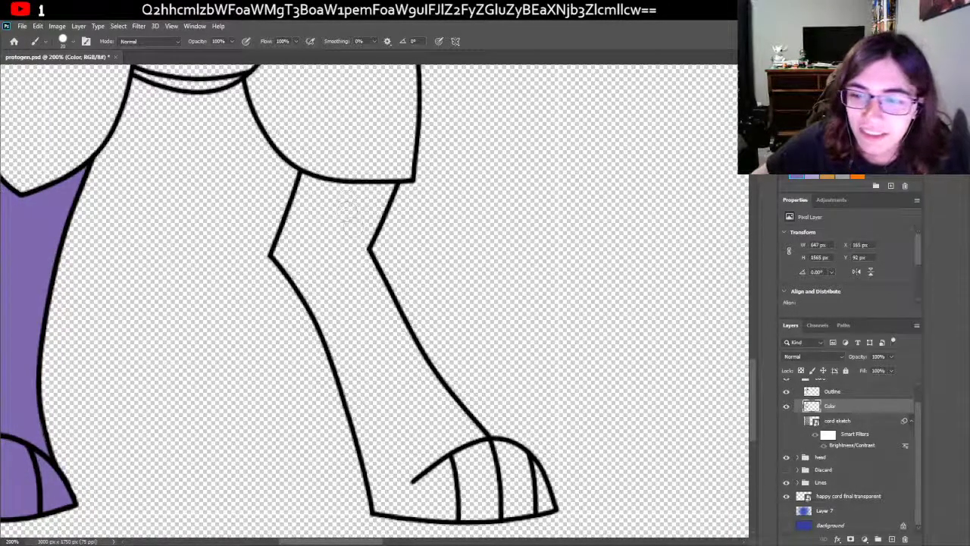
{"action": "mouse_move", "coordinate": [394, 485]}
{"action": "left_mouse_down"}
{"action": "mouse_move", "coordinate": [382, 505]}
{"action": "mouse_move", "coordinate": [462, 506]}
{"action": "mouse_move", "coordinate": [401, 514]}
{"action": "mouse_move", "coordinate": [447, 517]}
{"action": "mouse_move", "coordinate": [478, 500]}
{"action": "mouse_move", "coordinate": [432, 486]}
{"action": "mouse_move", "coordinate": [455, 466]}
{"action": "mouse_move", "coordinate": [485, 463]}
{"action": "mouse_move", "coordinate": [474, 447]}
{"action": "mouse_move", "coordinate": [516, 458]}
{"action": "mouse_move", "coordinate": [547, 507]}
{"action": "mouse_move", "coordinate": [492, 515]}
{"action": "mouse_move", "coordinate": [516, 489]}
{"action": "mouse_move", "coordinate": [531, 493]}
{"action": "mouse_move", "coordinate": [500, 476]}
{"action": "left_mouse_up"}
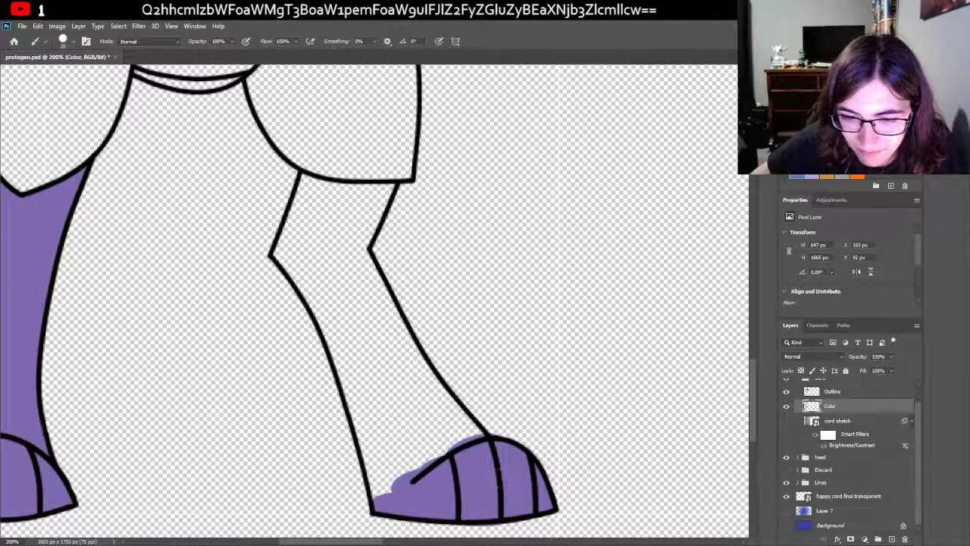
Step: Fill the right foot's heel and ankle with purple and continue up the shin's right edge to the knee bend
{"action": "key", "text": "e"}
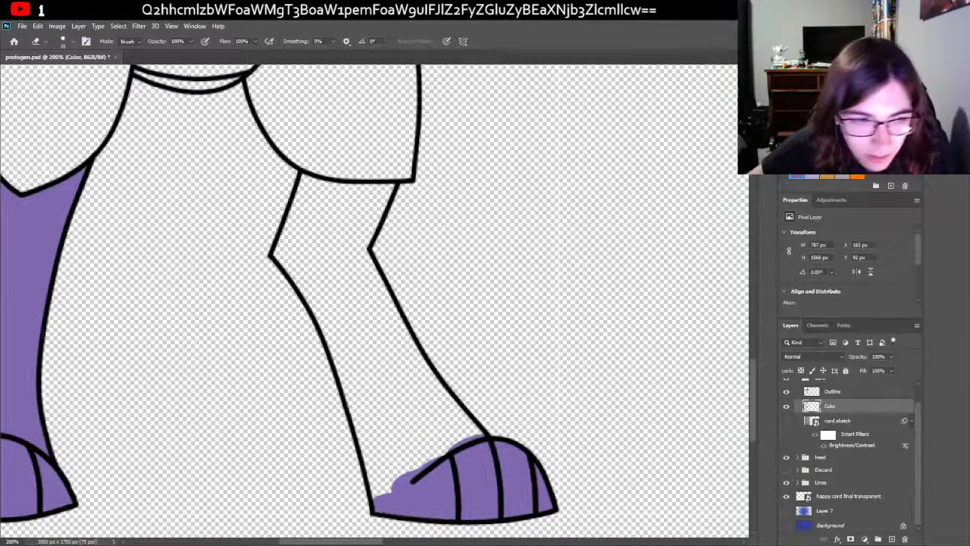
{"action": "key", "text": "b"}
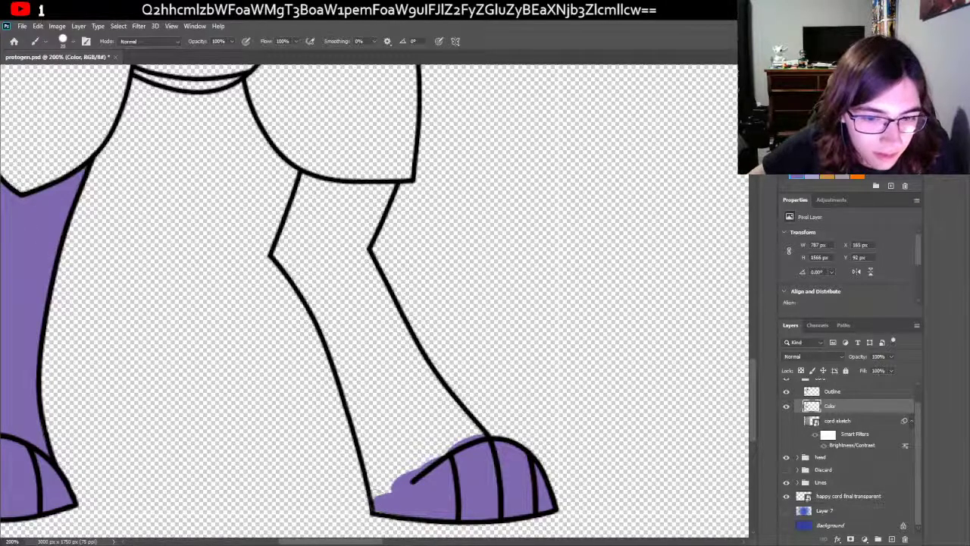
{"action": "left_click_drag", "start_coordinate": [379, 498], "coordinate": [388, 503]}
{"action": "mouse_move", "coordinate": [406, 504]}
{"action": "left_mouse_down"}
{"action": "mouse_move", "coordinate": [459, 506]}
{"action": "mouse_move", "coordinate": [373, 463]}
{"action": "mouse_move", "coordinate": [415, 443]}
{"action": "mouse_move", "coordinate": [380, 457]}
{"action": "mouse_move", "coordinate": [392, 456]}
{"action": "mouse_move", "coordinate": [393, 424]}
{"action": "mouse_move", "coordinate": [385, 498]}
{"action": "mouse_move", "coordinate": [371, 428]}
{"action": "mouse_move", "coordinate": [374, 457]}
{"action": "mouse_move", "coordinate": [353, 403]}
{"action": "mouse_move", "coordinate": [369, 431]}
{"action": "mouse_move", "coordinate": [369, 409]}
{"action": "mouse_move", "coordinate": [395, 414]}
{"action": "mouse_move", "coordinate": [442, 479]}
{"action": "mouse_move", "coordinate": [439, 438]}
{"action": "mouse_move", "coordinate": [475, 463]}
{"action": "mouse_move", "coordinate": [449, 432]}
{"action": "mouse_move", "coordinate": [485, 454]}
{"action": "mouse_move", "coordinate": [455, 417]}
{"action": "mouse_move", "coordinate": [485, 453]}
{"action": "mouse_move", "coordinate": [424, 382]}
{"action": "mouse_move", "coordinate": [460, 435]}
{"action": "mouse_move", "coordinate": [418, 372]}
{"action": "mouse_move", "coordinate": [440, 411]}
{"action": "mouse_move", "coordinate": [409, 348]}
{"action": "mouse_move", "coordinate": [455, 420]}
{"action": "mouse_move", "coordinate": [390, 331]}
{"action": "mouse_move", "coordinate": [417, 376]}
{"action": "mouse_move", "coordinate": [356, 253]}
{"action": "mouse_move", "coordinate": [437, 402]}
{"action": "mouse_move", "coordinate": [413, 372]}
{"action": "mouse_move", "coordinate": [411, 390]}
{"action": "mouse_move", "coordinate": [389, 360]}
{"action": "mouse_move", "coordinate": [394, 389]}
{"action": "mouse_move", "coordinate": [373, 376]}
{"action": "mouse_move", "coordinate": [375, 401]}
{"action": "left_mouse_up"}
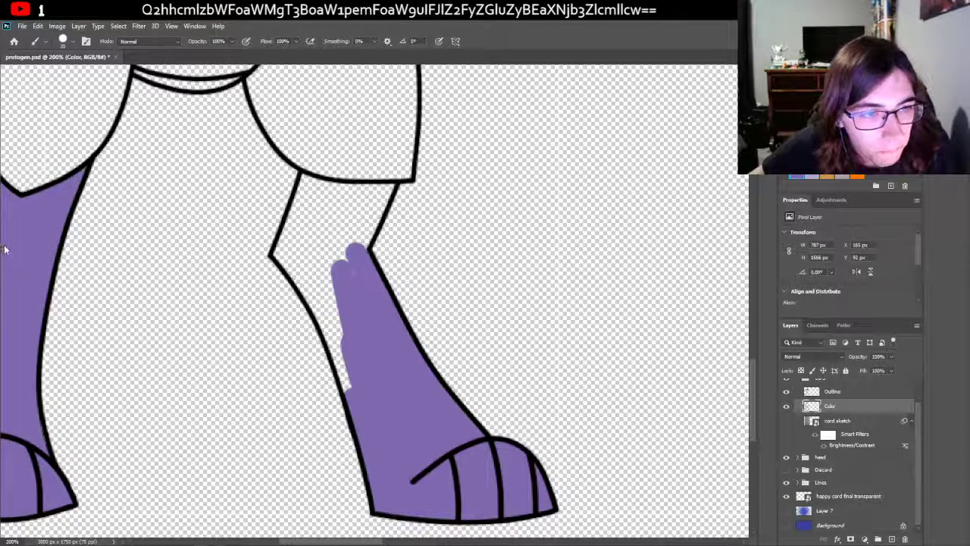
Step: Fill the rest of the right lower leg with purple up to the thigh's edge and erase the spill above it
{"action": "key", "text": "e"}
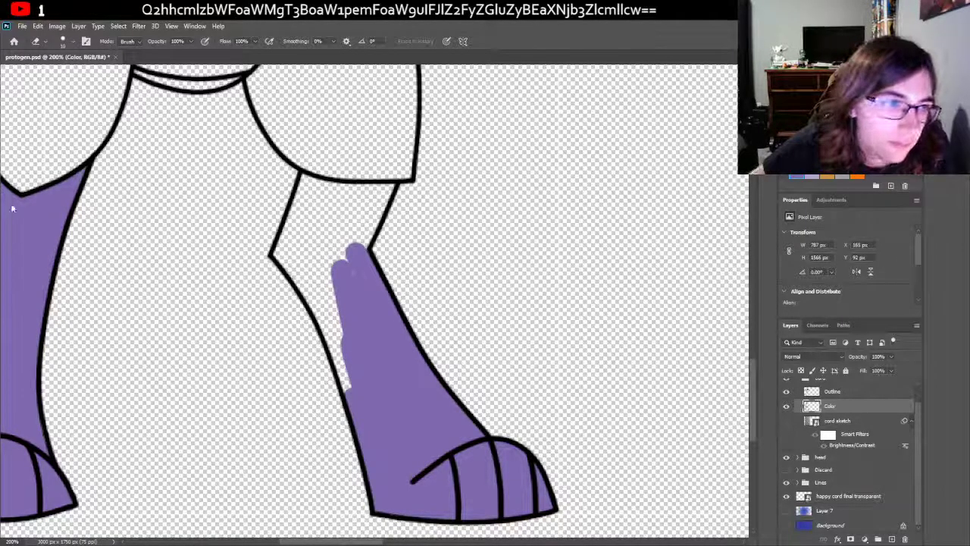
{"action": "key", "text": "b"}
{"action": "mouse_move", "coordinate": [347, 383]}
{"action": "left_mouse_down"}
{"action": "mouse_move", "coordinate": [322, 262]}
{"action": "mouse_move", "coordinate": [345, 250]}
{"action": "mouse_move", "coordinate": [341, 220]}
{"action": "mouse_move", "coordinate": [357, 231]}
{"action": "mouse_move", "coordinate": [365, 224]}
{"action": "mouse_move", "coordinate": [390, 178]}
{"action": "mouse_move", "coordinate": [355, 199]}
{"action": "mouse_move", "coordinate": [338, 193]}
{"action": "mouse_move", "coordinate": [334, 176]}
{"action": "mouse_move", "coordinate": [303, 182]}
{"action": "mouse_move", "coordinate": [280, 258]}
{"action": "mouse_move", "coordinate": [318, 229]}
{"action": "mouse_move", "coordinate": [301, 296]}
{"action": "mouse_move", "coordinate": [291, 277]}
{"action": "left_mouse_up"}
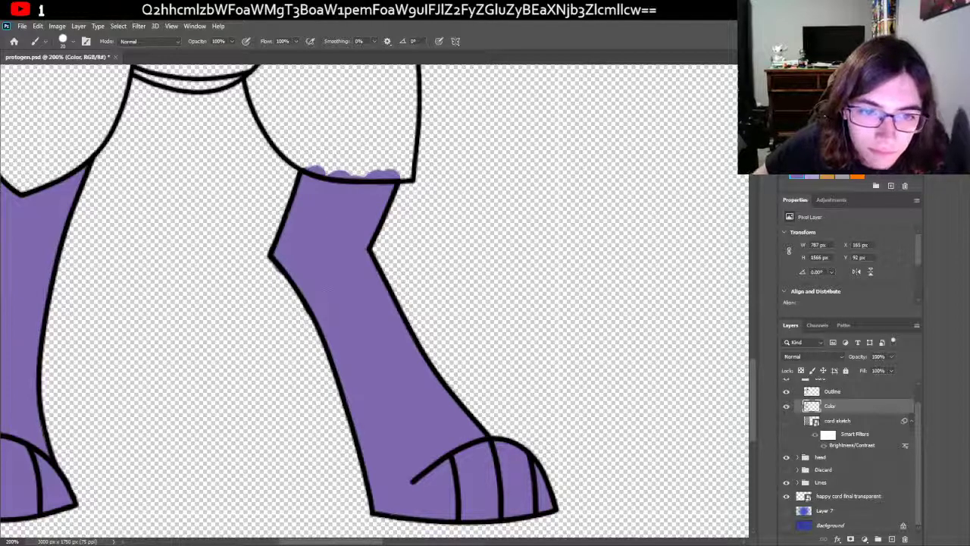
{"action": "key", "text": "e"}
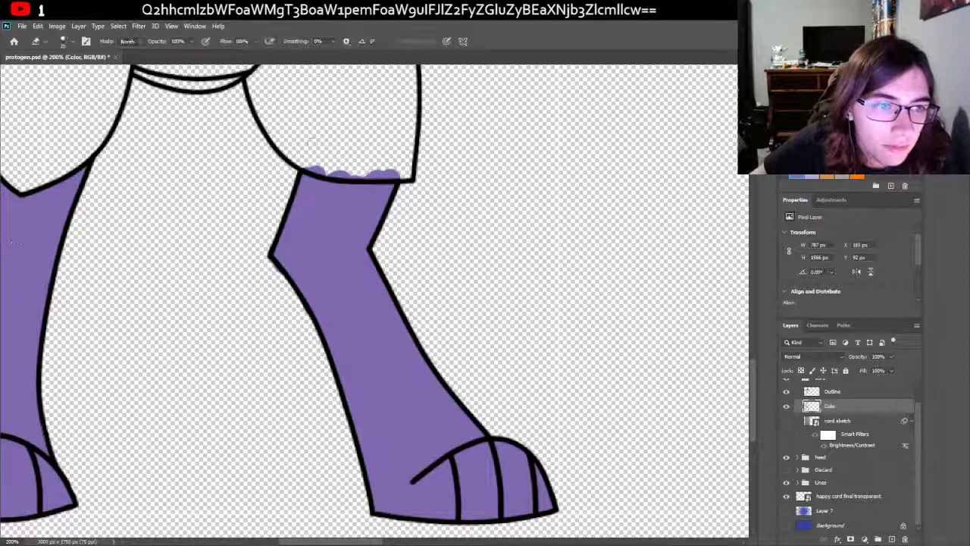
{"action": "mouse_move", "coordinate": [303, 168]}
{"action": "left_mouse_down"}
{"action": "mouse_move", "coordinate": [402, 175]}
{"action": "mouse_move", "coordinate": [353, 172]}
{"action": "left_mouse_up"}
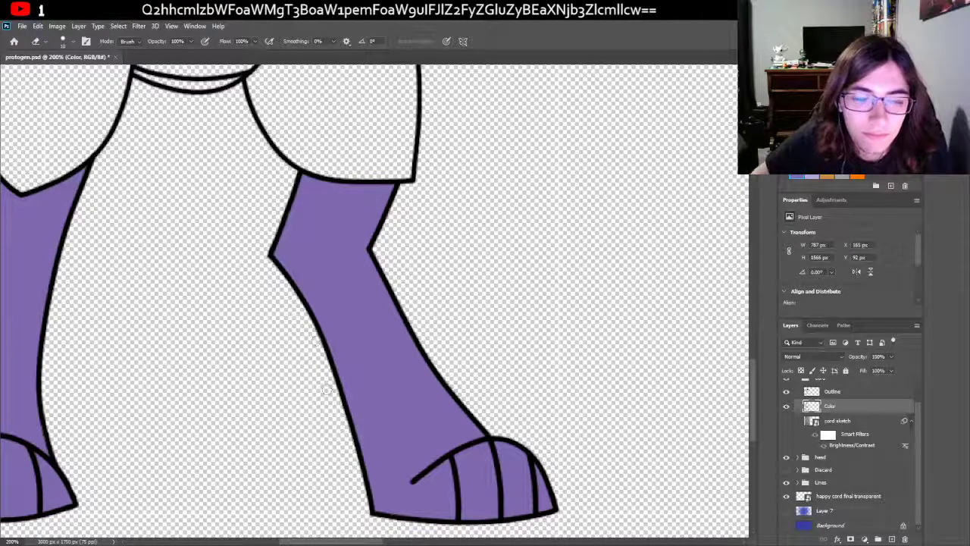
Step: View the whole character and save the document
{"action": "key", "text": "z"}
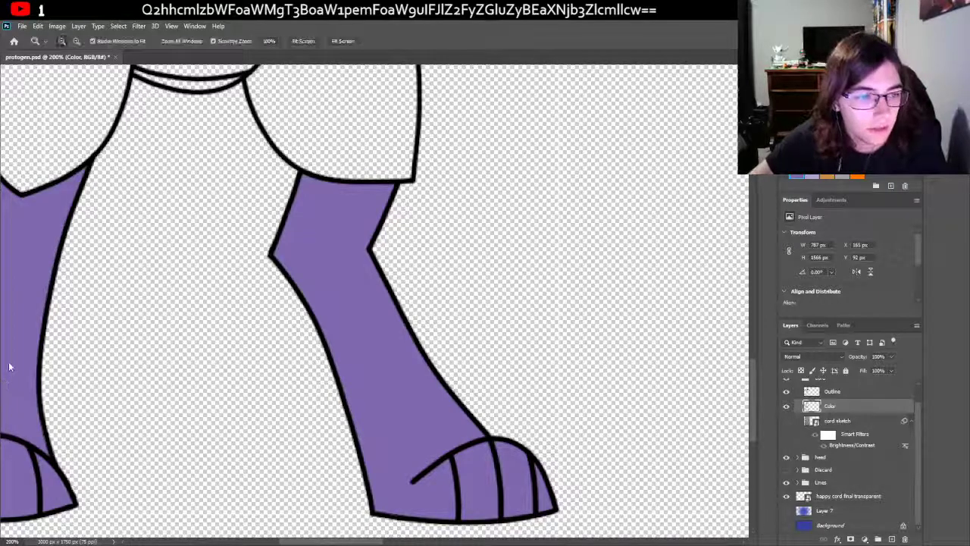
{"action": "left_click", "coordinate": [237, 227], "text": "alt"}
{"action": "left_click", "coordinate": [236, 246], "text": "alt"}
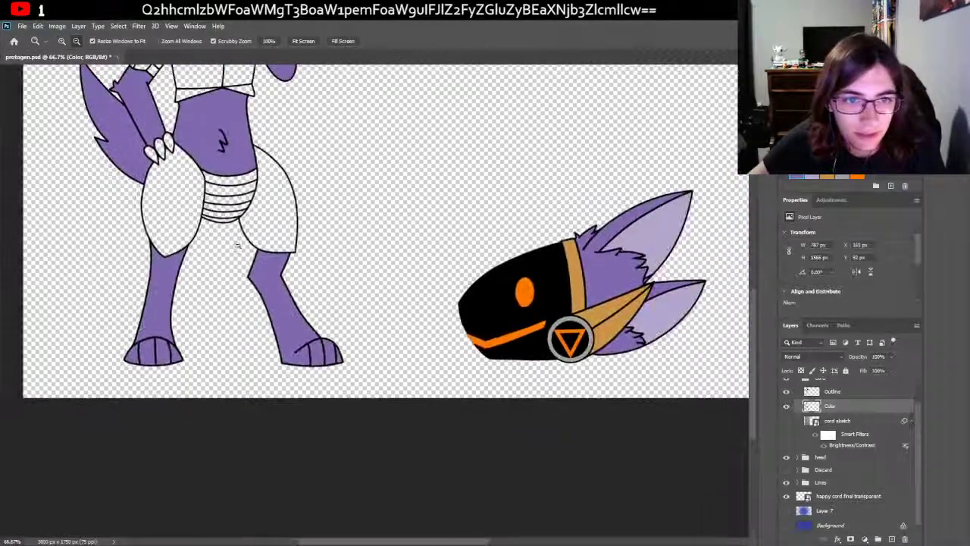
{"action": "scroll", "coordinate": [238, 246], "scroll_direction": "up", "scroll_amount": 5}
{"action": "left_click", "coordinate": [205, 280], "text": "alt"}
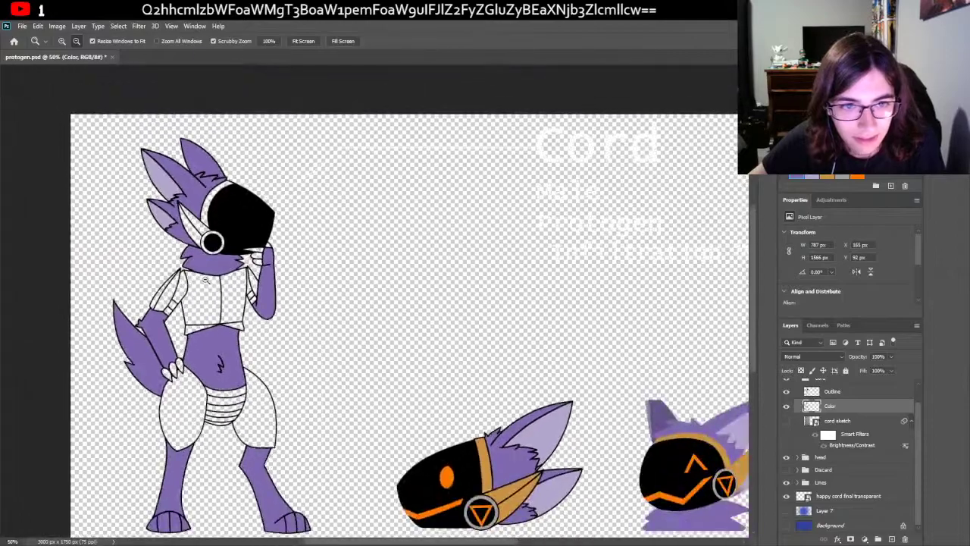
{"action": "left_click", "coordinate": [34, 101]}
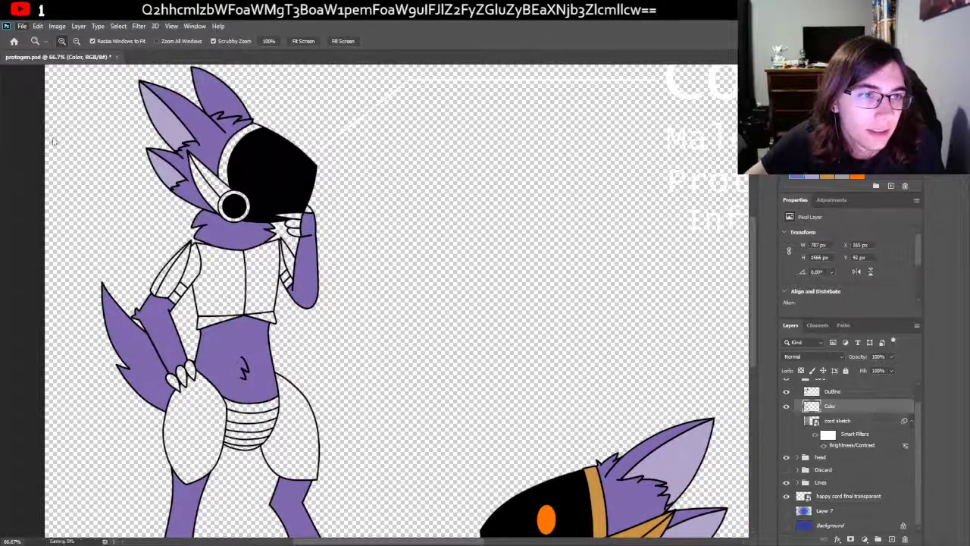
Step: Show Layer 7 and the Background layer to check the colors against the blue backdrop, and save the document
{"action": "scroll", "coordinate": [223, 284], "scroll_direction": "down", "scroll_amount": 1}
{"action": "scroll", "coordinate": [223, 284], "scroll_direction": "down", "scroll_amount": 4}
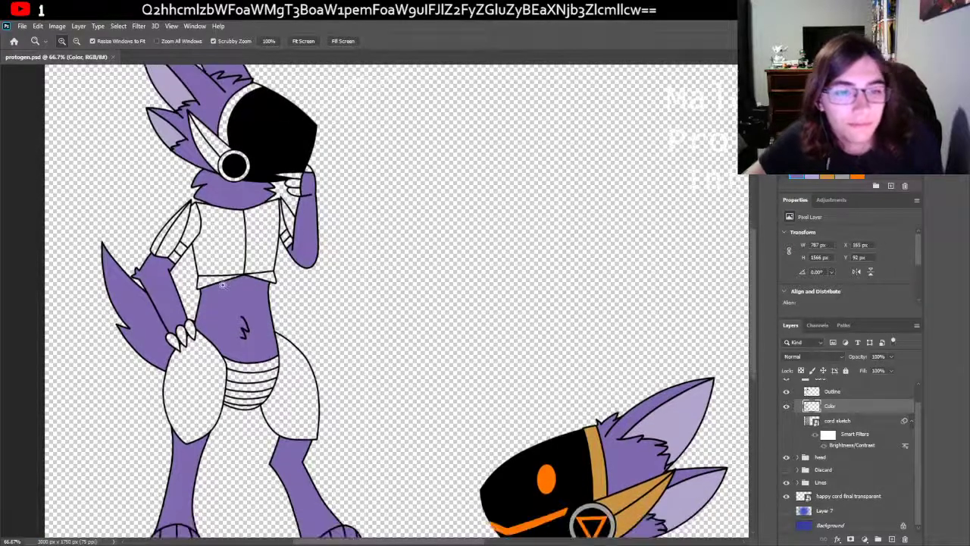
{"action": "scroll", "coordinate": [222, 294], "scroll_direction": "up", "scroll_amount": 2}
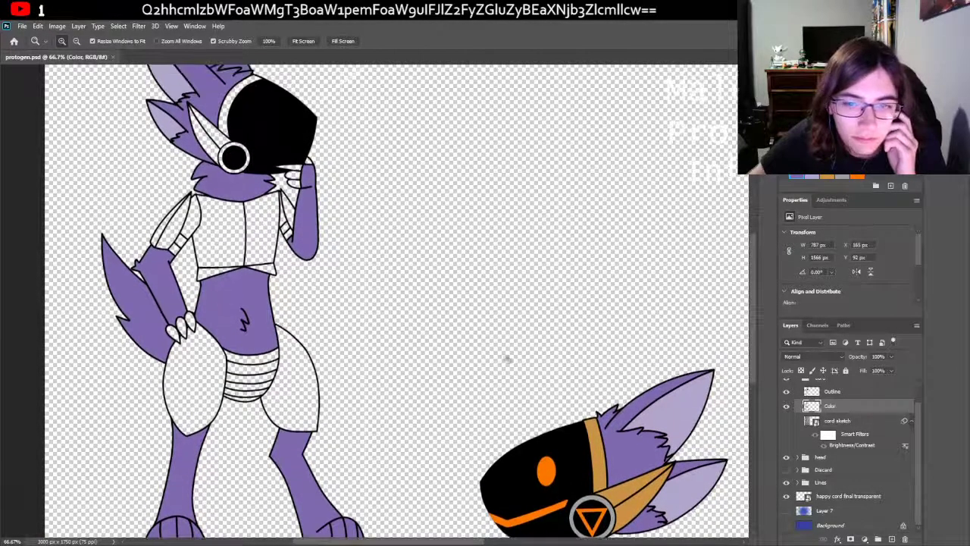
{"action": "left_click", "coordinate": [786, 525]}
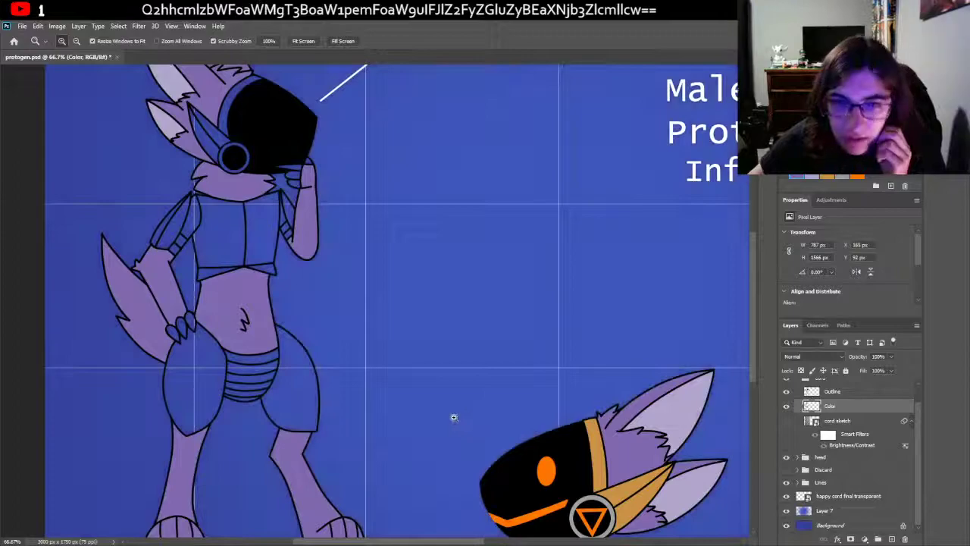
{"action": "left_click", "coordinate": [76, 41]}
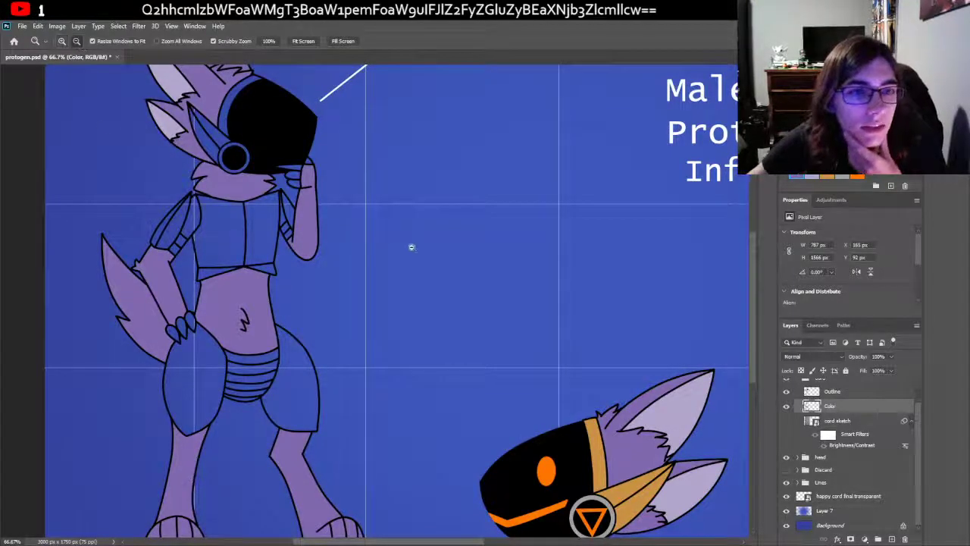
{"action": "left_click", "coordinate": [357, 282]}
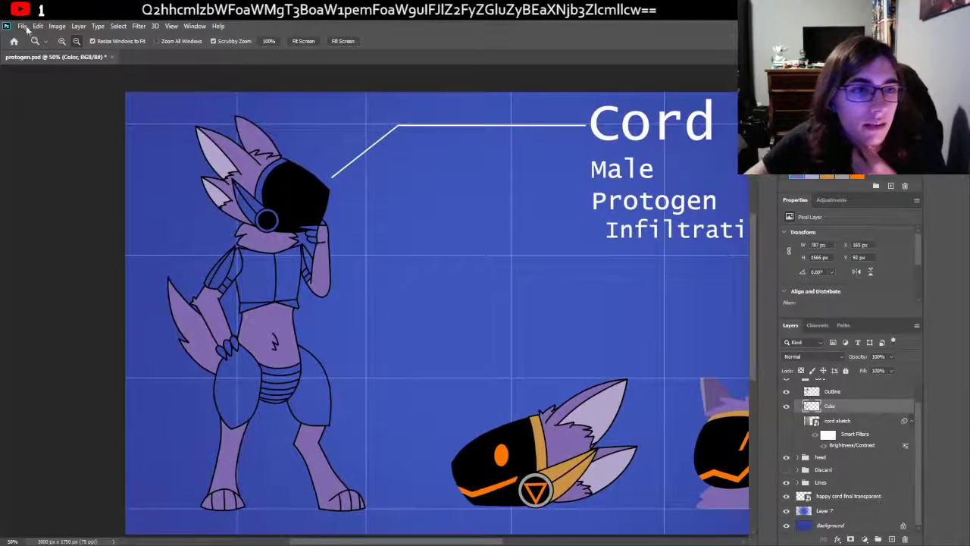
{"action": "key", "text": "ctrl+s"}
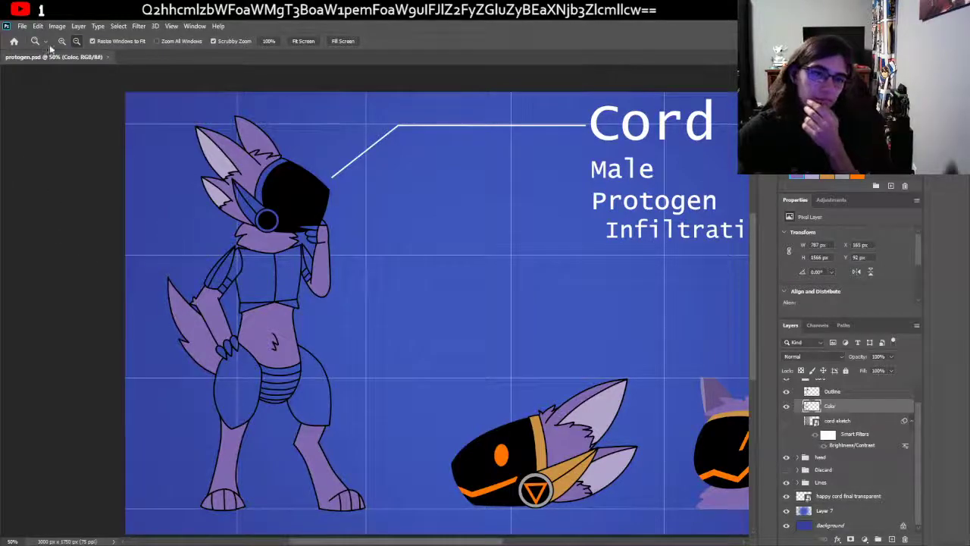
Step: Hide Layer 7 and the Background layer so the character stands on transparency
{"action": "left_click", "coordinate": [137, 222]}
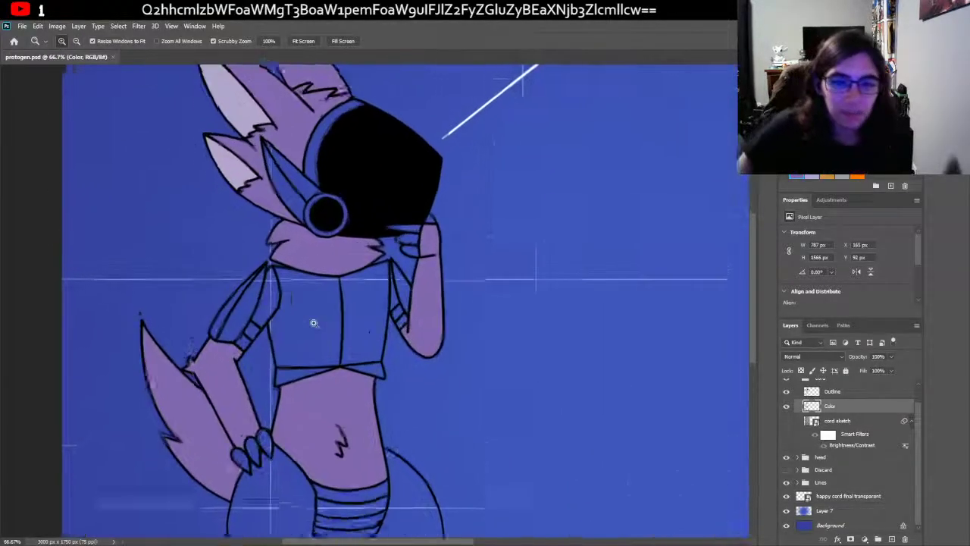
{"action": "left_click", "coordinate": [787, 511]}
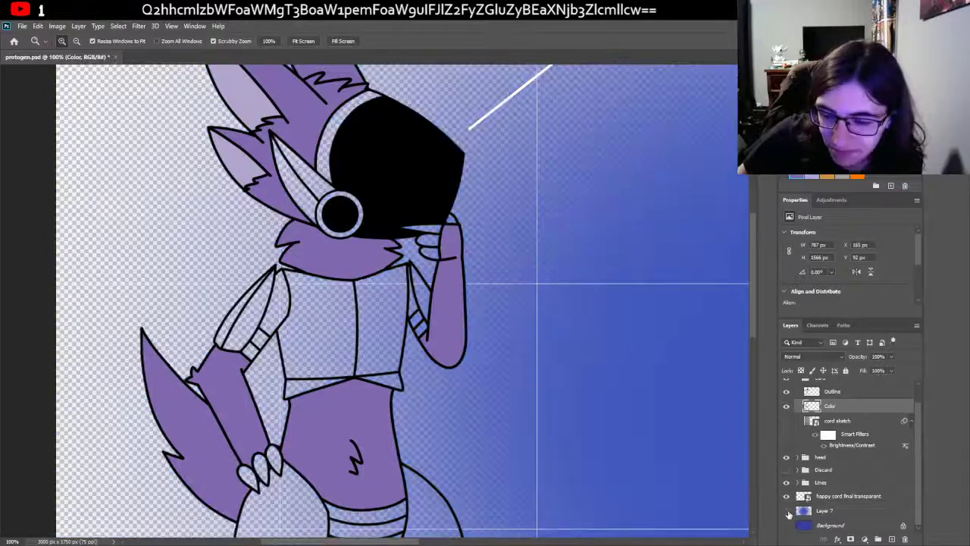
{"action": "scroll", "coordinate": [372, 357], "scroll_direction": "up", "scroll_amount": 3}
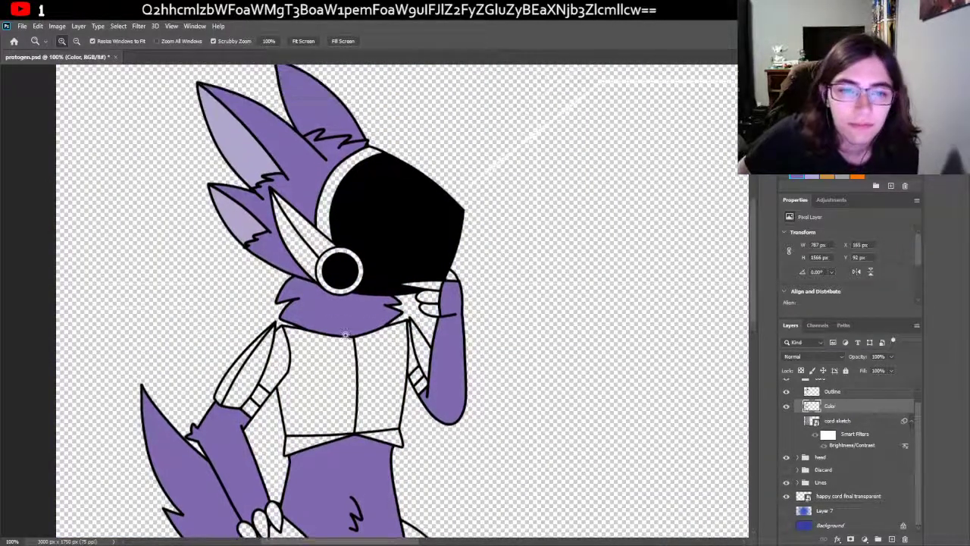
{"action": "left_click", "coordinate": [324, 344]}
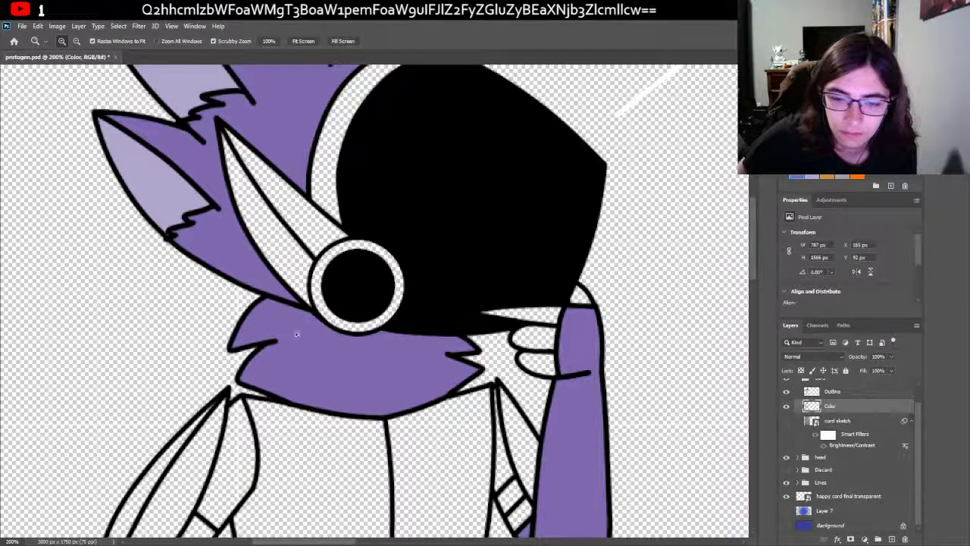
{"action": "left_click", "coordinate": [76, 41]}
{"action": "left_click", "coordinate": [290, 229]}
{"action": "left_click", "coordinate": [290, 230]}
{"action": "left_click", "coordinate": [290, 229]}
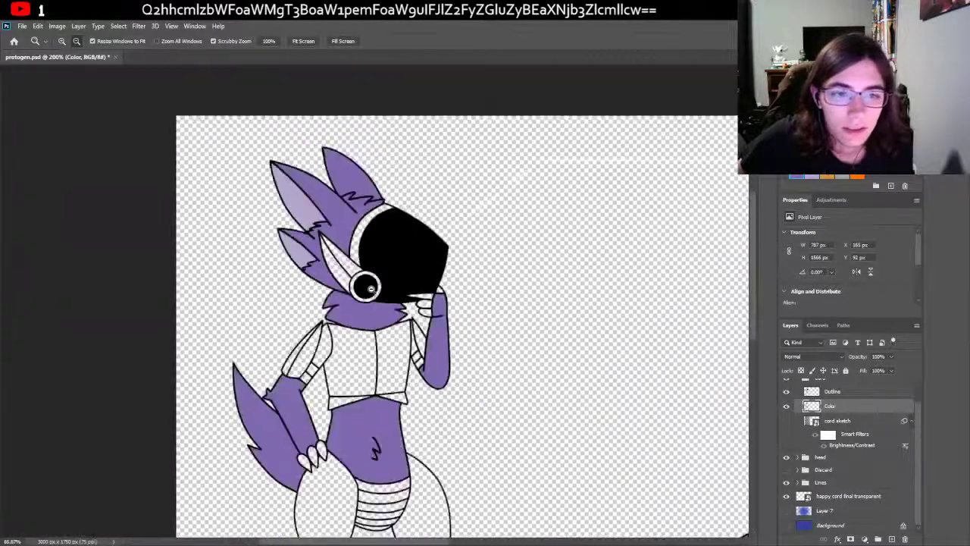
{"action": "left_click", "coordinate": [291, 229]}
{"action": "scroll", "coordinate": [513, 354], "scroll_direction": "down", "scroll_amount": 1}
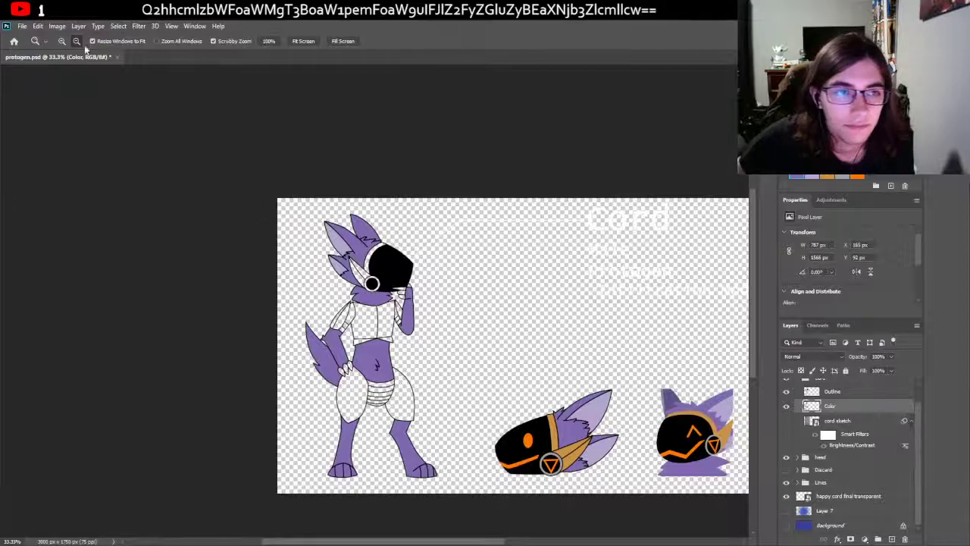
Step: Paint the ring around the black disc at the side of the visor gray on the Color layer
{"action": "left_click", "coordinate": [362, 277]}
{"action": "left_click", "coordinate": [379, 288]}
{"action": "left_click", "coordinate": [379, 288]}
{"action": "left_click", "coordinate": [315, 311]}
{"action": "scroll", "coordinate": [315, 311], "scroll_direction": "up", "scroll_amount": 2}
{"action": "key", "text": "b"}
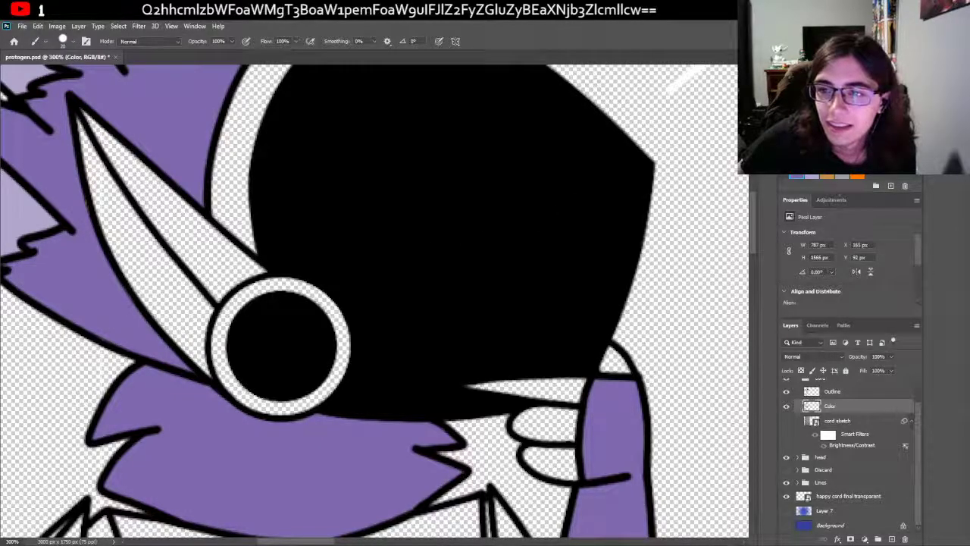
{"action": "mouse_move", "coordinate": [245, 311]}
{"action": "left_mouse_down"}
{"action": "mouse_move", "coordinate": [304, 293]}
{"action": "mouse_move", "coordinate": [334, 323]}
{"action": "mouse_move", "coordinate": [321, 314]}
{"action": "mouse_move", "coordinate": [321, 366]}
{"action": "mouse_move", "coordinate": [344, 342]}
{"action": "mouse_move", "coordinate": [317, 377]}
{"action": "mouse_move", "coordinate": [331, 361]}
{"action": "mouse_move", "coordinate": [322, 386]}
{"action": "mouse_move", "coordinate": [291, 398]}
{"action": "mouse_move", "coordinate": [255, 389]}
{"action": "mouse_move", "coordinate": [232, 367]}
{"action": "mouse_move", "coordinate": [239, 375]}
{"action": "mouse_move", "coordinate": [232, 325]}
{"action": "mouse_move", "coordinate": [256, 305]}
{"action": "left_mouse_up"}
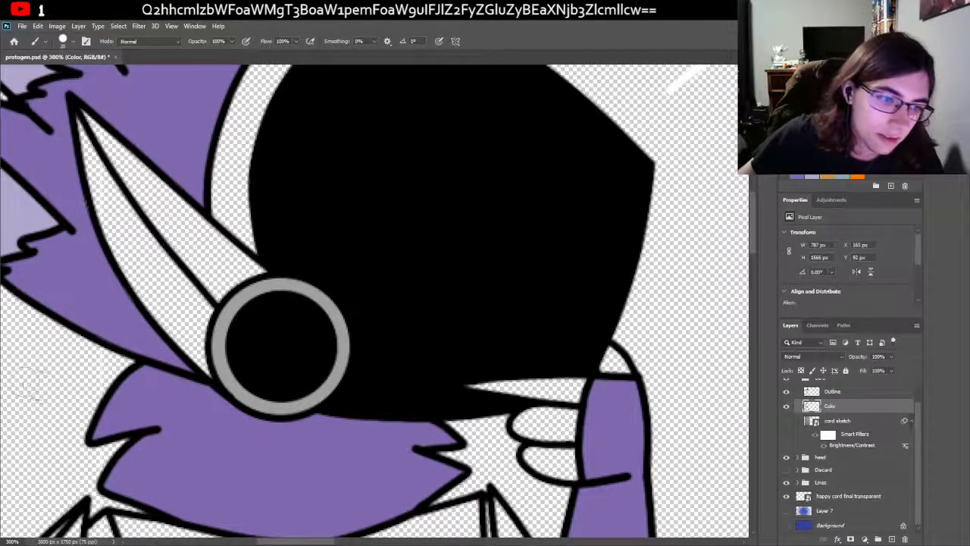
Step: Fill the curved band along the back edge of the visor with golden tan up to the forehead
{"action": "scroll", "coordinate": [171, 326], "scroll_direction": "up", "scroll_amount": 3}
{"action": "scroll", "coordinate": [199, 294], "scroll_direction": "up", "scroll_amount": 3}
{"action": "mouse_move", "coordinate": [262, 340]}
{"action": "left_mouse_down"}
{"action": "mouse_move", "coordinate": [252, 288]}
{"action": "mouse_move", "coordinate": [235, 335]}
{"action": "mouse_move", "coordinate": [222, 303]}
{"action": "mouse_move", "coordinate": [224, 321]}
{"action": "mouse_move", "coordinate": [249, 266]}
{"action": "mouse_move", "coordinate": [231, 258]}
{"action": "mouse_move", "coordinate": [226, 283]}
{"action": "mouse_move", "coordinate": [241, 208]}
{"action": "mouse_move", "coordinate": [252, 235]}
{"action": "left_mouse_up"}
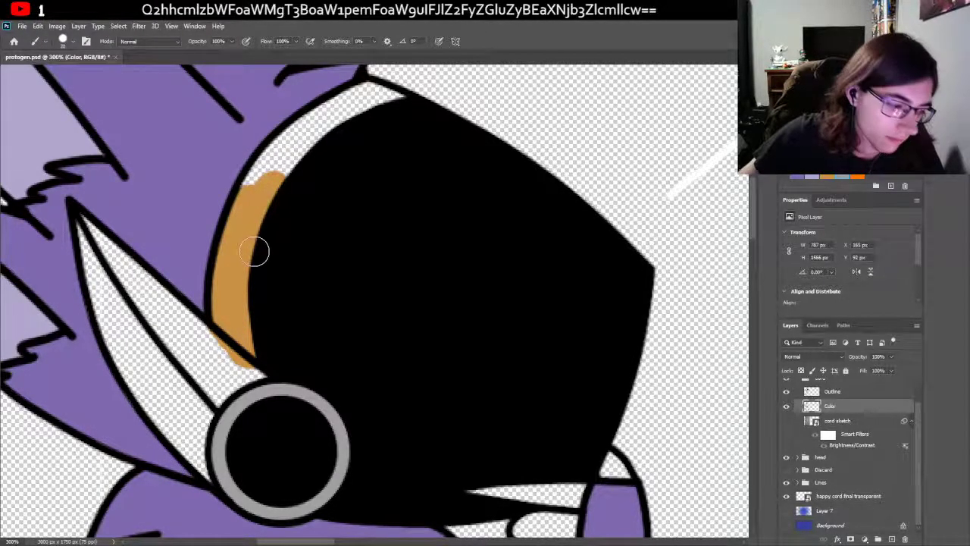
{"action": "scroll", "coordinate": [253, 253], "scroll_direction": "up", "scroll_amount": 4}
{"action": "mouse_move", "coordinate": [264, 295]}
{"action": "left_mouse_down"}
{"action": "mouse_move", "coordinate": [250, 235]}
{"action": "mouse_move", "coordinate": [318, 182]}
{"action": "mouse_move", "coordinate": [342, 186]}
{"action": "mouse_move", "coordinate": [363, 158]}
{"action": "left_mouse_up"}
{"action": "mouse_move", "coordinate": [325, 202]}
{"action": "left_mouse_down"}
{"action": "mouse_move", "coordinate": [394, 173]}
{"action": "mouse_move", "coordinate": [379, 156]}
{"action": "left_mouse_up"}
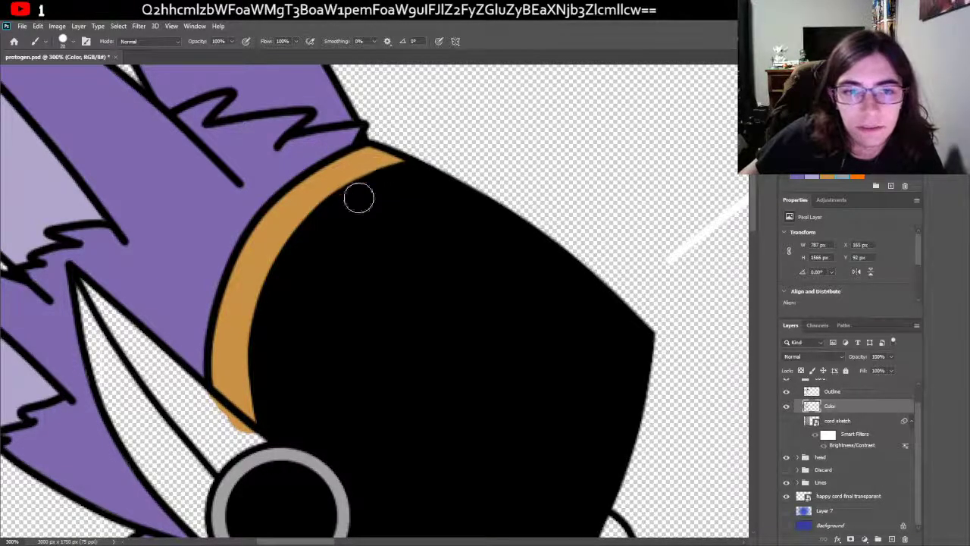
Step: Fill both halves of the pointed fin behind the visor disc with golden tan, including the narrow tip at the ring
{"action": "scroll", "coordinate": [368, 185], "scroll_direction": "down", "scroll_amount": 1}
{"action": "scroll", "coordinate": [258, 350], "scroll_direction": "down", "scroll_amount": 1}
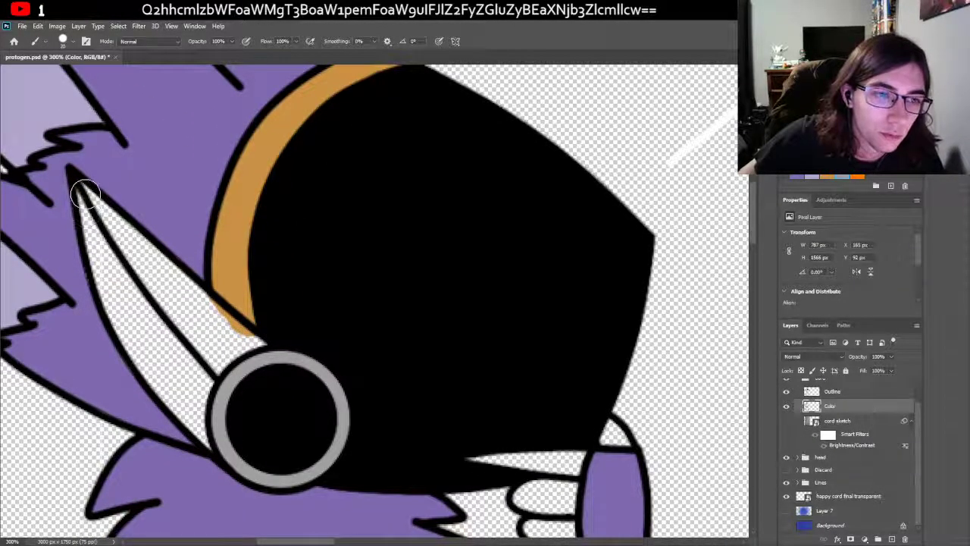
{"action": "mouse_move", "coordinate": [82, 191]}
{"action": "left_mouse_down"}
{"action": "mouse_move", "coordinate": [147, 269]}
{"action": "mouse_move", "coordinate": [121, 234]}
{"action": "mouse_move", "coordinate": [204, 312]}
{"action": "mouse_move", "coordinate": [155, 259]}
{"action": "mouse_move", "coordinate": [247, 337]}
{"action": "mouse_move", "coordinate": [262, 331]}
{"action": "mouse_move", "coordinate": [237, 335]}
{"action": "mouse_move", "coordinate": [204, 379]}
{"action": "mouse_move", "coordinate": [202, 361]}
{"action": "mouse_move", "coordinate": [193, 416]}
{"action": "mouse_move", "coordinate": [157, 350]}
{"action": "mouse_move", "coordinate": [176, 398]}
{"action": "mouse_move", "coordinate": [157, 386]}
{"action": "mouse_move", "coordinate": [157, 368]}
{"action": "mouse_move", "coordinate": [121, 326]}
{"action": "mouse_move", "coordinate": [92, 229]}
{"action": "mouse_move", "coordinate": [179, 368]}
{"action": "mouse_move", "coordinate": [141, 292]}
{"action": "mouse_move", "coordinate": [167, 334]}
{"action": "mouse_move", "coordinate": [199, 312]}
{"action": "mouse_move", "coordinate": [192, 348]}
{"action": "left_mouse_up"}
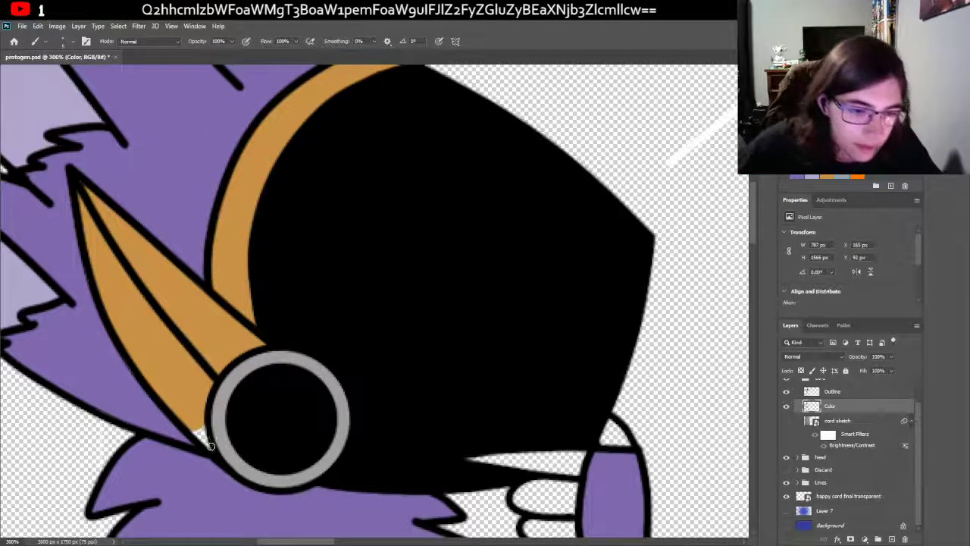
{"action": "mouse_move", "coordinate": [208, 447]}
{"action": "left_mouse_down"}
{"action": "mouse_move", "coordinate": [199, 413]}
{"action": "mouse_move", "coordinate": [202, 439]}
{"action": "mouse_move", "coordinate": [182, 416]}
{"action": "mouse_move", "coordinate": [206, 443]}
{"action": "left_mouse_up"}
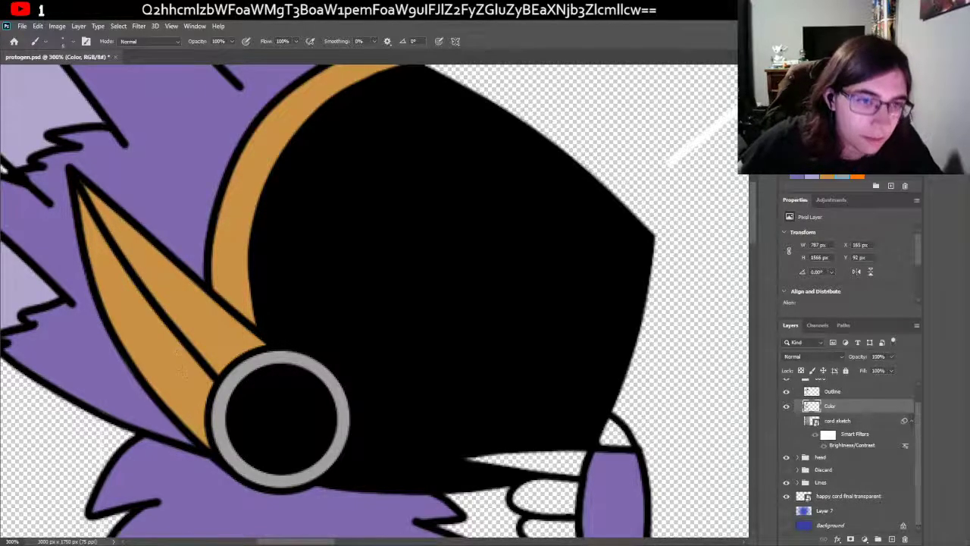
{"action": "scroll", "coordinate": [566, 316], "scroll_direction": "up", "scroll_amount": 2}
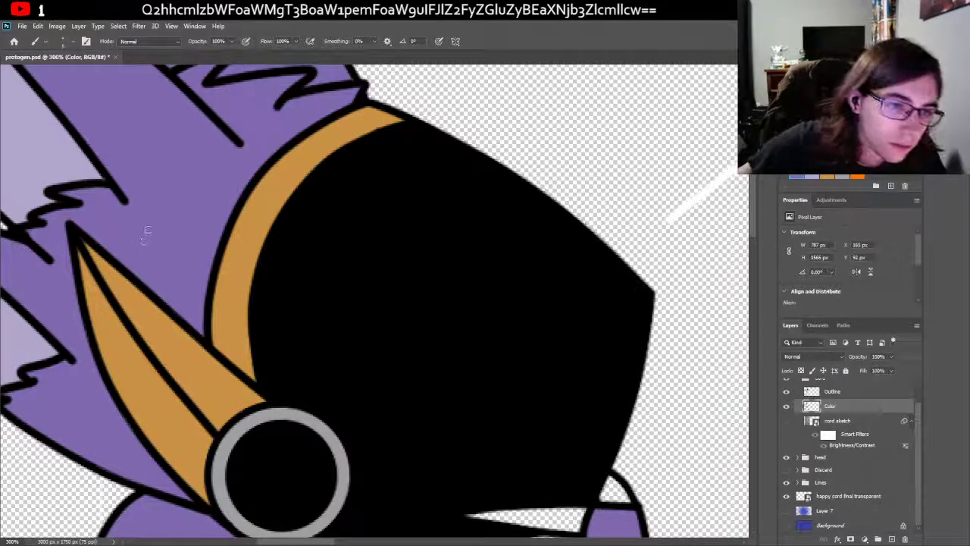
{"action": "scroll", "coordinate": [303, 250], "scroll_direction": "down", "scroll_amount": 2}
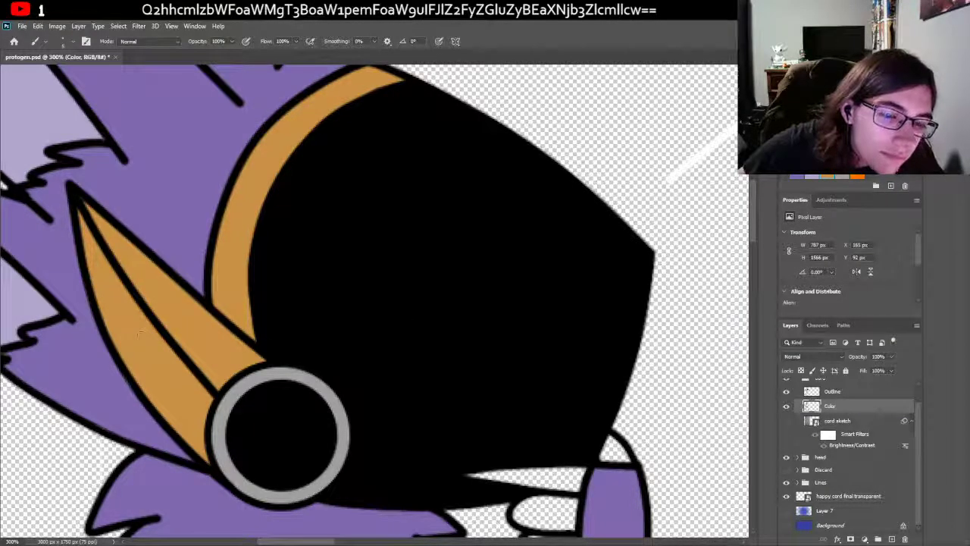
{"action": "scroll", "coordinate": [351, 301], "scroll_direction": "down", "scroll_amount": 2}
Step: Paint a golden tan border inside the chest plate's outline along the right, bottom and lower left edges
{"action": "key", "text": "z"}
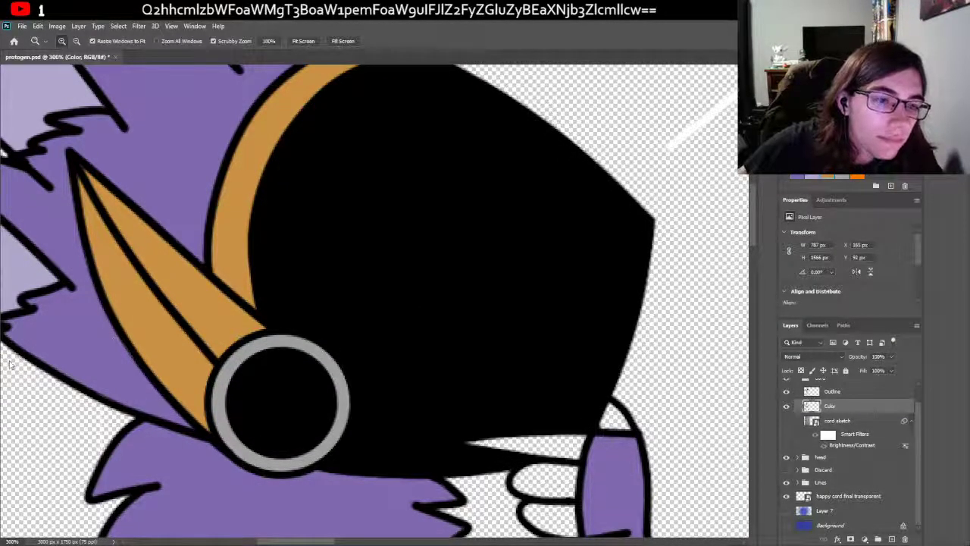
{"action": "scroll", "coordinate": [275, 307], "scroll_direction": "down", "scroll_amount": 6}
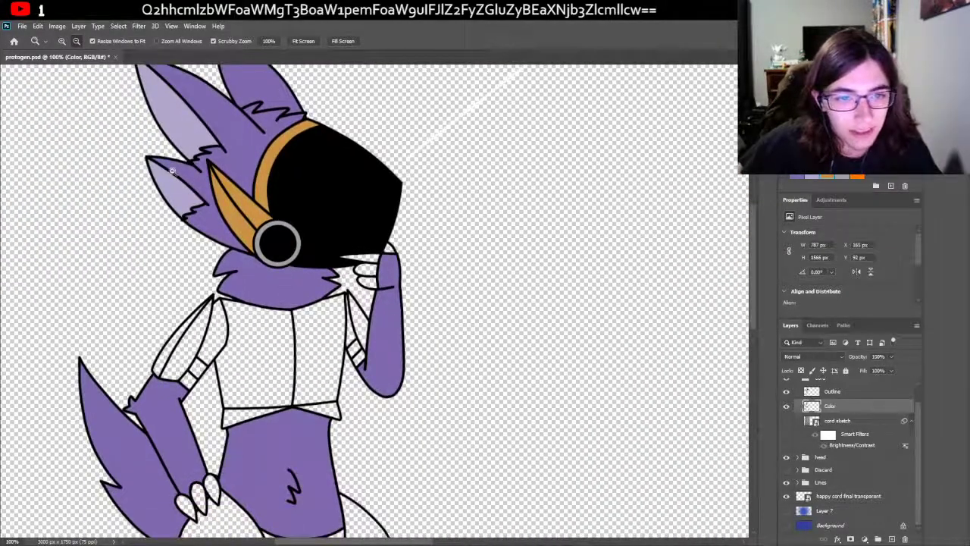
{"action": "scroll", "coordinate": [293, 340], "scroll_direction": "up", "scroll_amount": 6}
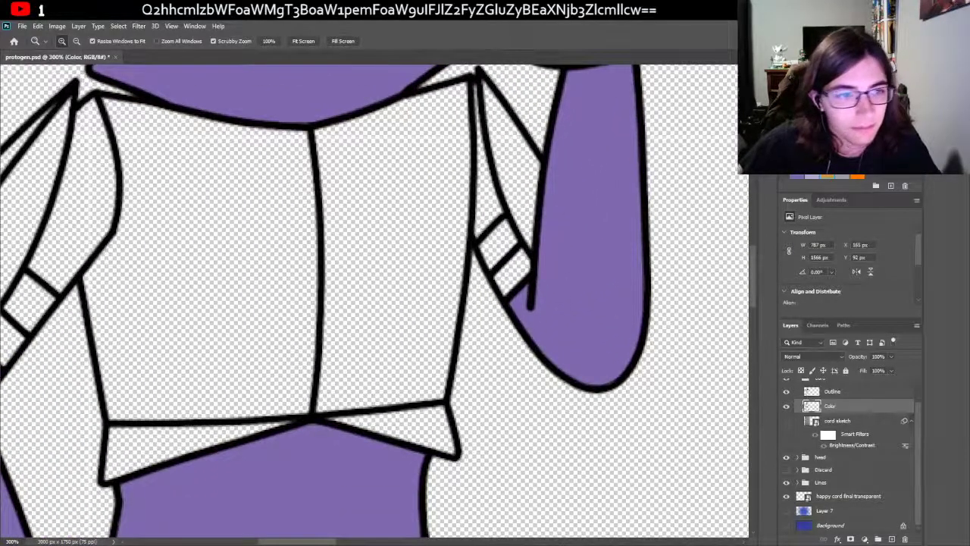
{"action": "key", "text": "b"}
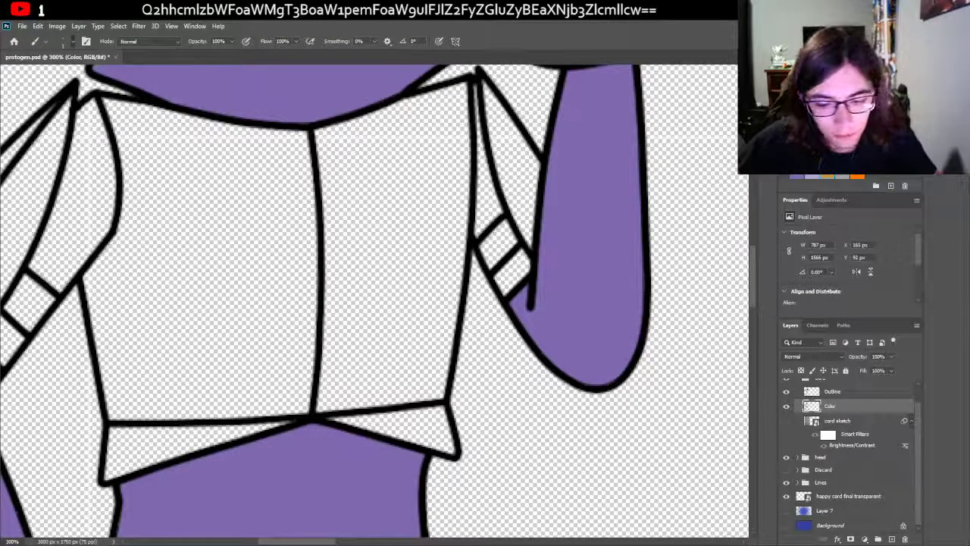
{"action": "scroll", "coordinate": [291, 234], "scroll_direction": "up", "scroll_amount": 2}
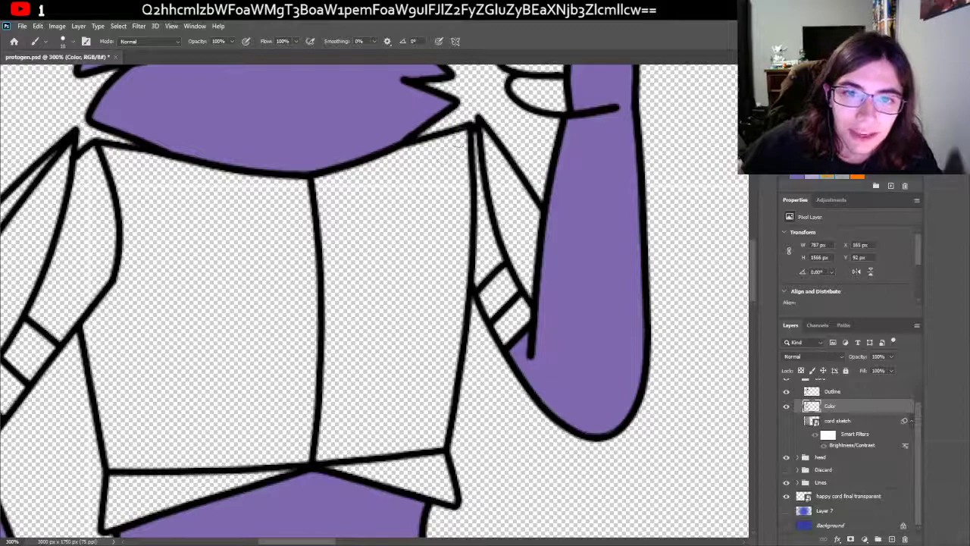
{"action": "mouse_move", "coordinate": [460, 134]}
{"action": "left_mouse_down"}
{"action": "mouse_move", "coordinate": [461, 294]}
{"action": "mouse_move", "coordinate": [435, 444]}
{"action": "mouse_move", "coordinate": [432, 418]}
{"action": "mouse_move", "coordinate": [412, 444]}
{"action": "mouse_move", "coordinate": [429, 433]}
{"action": "mouse_move", "coordinate": [337, 453]}
{"action": "mouse_move", "coordinate": [384, 442]}
{"action": "mouse_move", "coordinate": [269, 453]}
{"action": "mouse_move", "coordinate": [276, 443]}
{"action": "mouse_move", "coordinate": [261, 436]}
{"action": "mouse_move", "coordinate": [227, 439]}
{"action": "mouse_move", "coordinate": [254, 441]}
{"action": "mouse_move", "coordinate": [224, 459]}
{"action": "mouse_move", "coordinate": [112, 459]}
{"action": "mouse_move", "coordinate": [137, 454]}
{"action": "mouse_move", "coordinate": [117, 438]}
{"action": "mouse_move", "coordinate": [104, 396]}
{"action": "mouse_move", "coordinate": [114, 434]}
{"action": "mouse_move", "coordinate": [89, 320]}
{"action": "mouse_move", "coordinate": [143, 235]}
{"action": "left_mouse_up"}
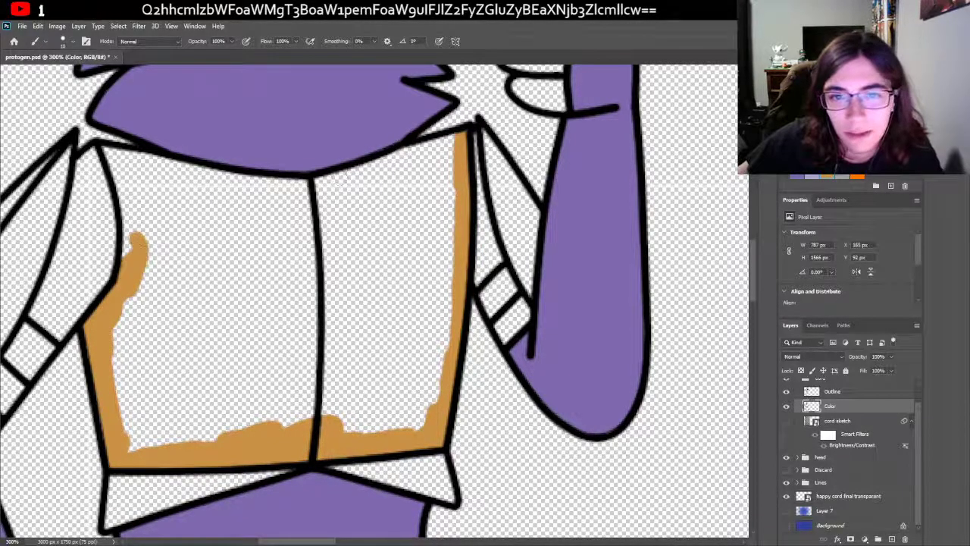
Step: Fill most of the chest plate's right half with golden tan and extend the color across the center seam
{"action": "mouse_move", "coordinate": [458, 141]}
{"action": "left_mouse_down"}
{"action": "mouse_move", "coordinate": [274, 196]}
{"action": "mouse_move", "coordinate": [422, 176]}
{"action": "mouse_move", "coordinate": [438, 199]}
{"action": "mouse_move", "coordinate": [426, 226]}
{"action": "mouse_move", "coordinate": [441, 296]}
{"action": "mouse_move", "coordinate": [436, 402]}
{"action": "left_mouse_up"}
{"action": "left_click_drag", "start_coordinate": [441, 361], "coordinate": [421, 420]}
{"action": "mouse_move", "coordinate": [421, 356]}
{"action": "left_mouse_down"}
{"action": "mouse_move", "coordinate": [418, 282]}
{"action": "mouse_move", "coordinate": [437, 307]}
{"action": "left_mouse_up"}
{"action": "mouse_move", "coordinate": [426, 250]}
{"action": "left_mouse_down"}
{"action": "mouse_move", "coordinate": [422, 198]}
{"action": "mouse_move", "coordinate": [405, 266]}
{"action": "left_mouse_up"}
{"action": "mouse_move", "coordinate": [387, 198]}
{"action": "left_mouse_down"}
{"action": "mouse_move", "coordinate": [302, 227]}
{"action": "mouse_move", "coordinate": [307, 212]}
{"action": "left_mouse_up"}
{"action": "mouse_move", "coordinate": [227, 227]}
{"action": "left_mouse_down"}
{"action": "mouse_move", "coordinate": [387, 209]}
{"action": "mouse_move", "coordinate": [242, 280]}
{"action": "left_mouse_up"}
{"action": "mouse_move", "coordinate": [273, 247]}
{"action": "left_mouse_down"}
{"action": "mouse_move", "coordinate": [220, 261]}
{"action": "mouse_move", "coordinate": [206, 282]}
{"action": "left_mouse_up"}
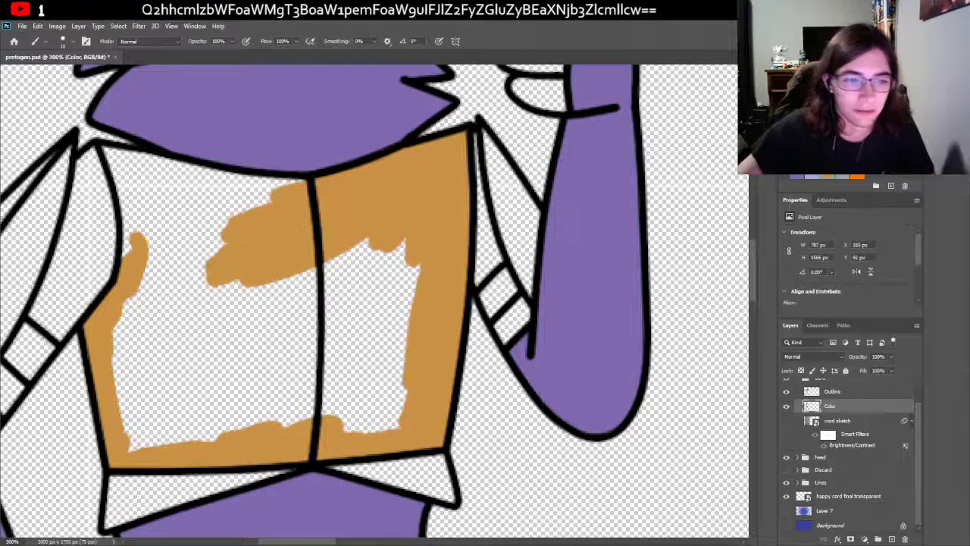
{"action": "mouse_move", "coordinate": [401, 258]}
{"action": "left_mouse_down"}
{"action": "mouse_move", "coordinate": [288, 276]}
{"action": "mouse_move", "coordinate": [208, 307]}
{"action": "mouse_move", "coordinate": [280, 287]}
{"action": "left_mouse_up"}
{"action": "mouse_move", "coordinate": [410, 262]}
{"action": "left_mouse_down"}
{"action": "mouse_move", "coordinate": [273, 322]}
{"action": "mouse_move", "coordinate": [387, 300]}
{"action": "mouse_move", "coordinate": [276, 334]}
{"action": "mouse_move", "coordinate": [372, 314]}
{"action": "mouse_move", "coordinate": [356, 345]}
{"action": "mouse_move", "coordinate": [379, 409]}
{"action": "mouse_move", "coordinate": [403, 325]}
{"action": "mouse_move", "coordinate": [398, 426]}
{"action": "mouse_move", "coordinate": [345, 413]}
{"action": "mouse_move", "coordinate": [366, 420]}
{"action": "left_mouse_up"}
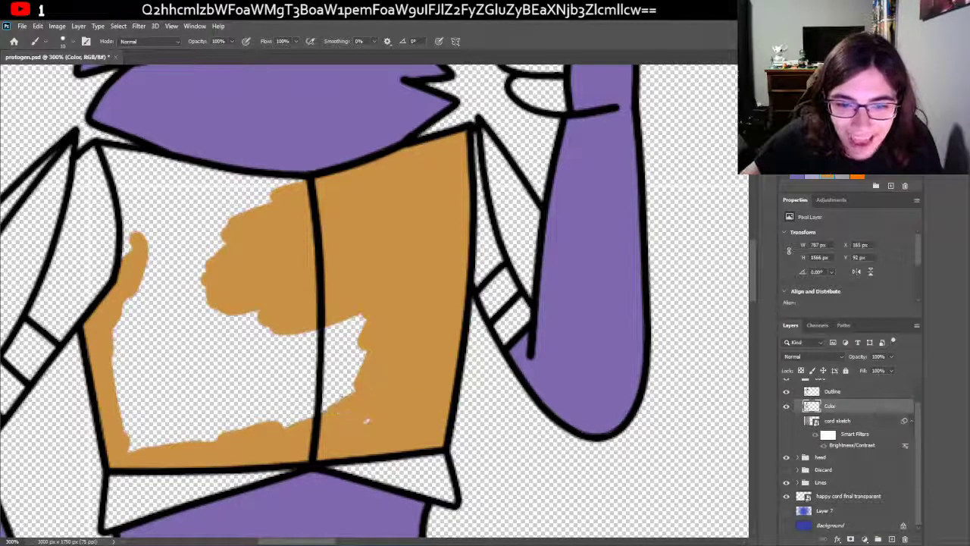
Step: Fill the rest of the chest plate with golden tan, up to the neck fur and the left shoulder
{"action": "mouse_move", "coordinate": [363, 364]}
{"action": "left_mouse_down"}
{"action": "mouse_move", "coordinate": [333, 406]}
{"action": "mouse_move", "coordinate": [360, 345]}
{"action": "mouse_move", "coordinate": [300, 383]}
{"action": "mouse_move", "coordinate": [327, 328]}
{"action": "mouse_move", "coordinate": [250, 375]}
{"action": "mouse_move", "coordinate": [227, 356]}
{"action": "mouse_move", "coordinate": [201, 383]}
{"action": "mouse_move", "coordinate": [159, 385]}
{"action": "mouse_move", "coordinate": [300, 413]}
{"action": "mouse_move", "coordinate": [137, 447]}
{"action": "mouse_move", "coordinate": [190, 398]}
{"action": "mouse_move", "coordinate": [152, 394]}
{"action": "mouse_move", "coordinate": [168, 369]}
{"action": "mouse_move", "coordinate": [121, 356]}
{"action": "mouse_move", "coordinate": [242, 314]}
{"action": "mouse_move", "coordinate": [159, 345]}
{"action": "mouse_move", "coordinate": [178, 273]}
{"action": "mouse_move", "coordinate": [117, 356]}
{"action": "mouse_move", "coordinate": [148, 273]}
{"action": "left_mouse_up"}
{"action": "mouse_move", "coordinate": [136, 306]}
{"action": "left_mouse_down"}
{"action": "mouse_move", "coordinate": [151, 267]}
{"action": "mouse_move", "coordinate": [216, 246]}
{"action": "left_mouse_up"}
{"action": "scroll", "coordinate": [106, 195], "scroll_direction": "up", "scroll_amount": 3}
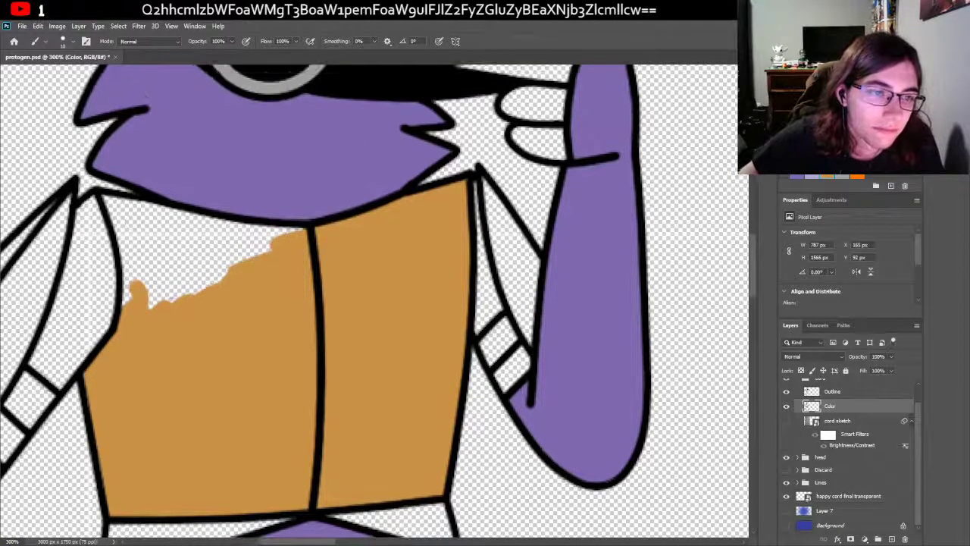
{"action": "mouse_move", "coordinate": [107, 198]}
{"action": "left_mouse_down"}
{"action": "mouse_move", "coordinate": [126, 228]}
{"action": "mouse_move", "coordinate": [127, 289]}
{"action": "mouse_move", "coordinate": [111, 218]}
{"action": "left_mouse_up"}
{"action": "mouse_move", "coordinate": [142, 262]}
{"action": "left_mouse_down"}
{"action": "mouse_move", "coordinate": [200, 278]}
{"action": "mouse_move", "coordinate": [257, 244]}
{"action": "mouse_move", "coordinate": [216, 241]}
{"action": "left_mouse_up"}
{"action": "mouse_move", "coordinate": [311, 238]}
{"action": "left_mouse_down"}
{"action": "mouse_move", "coordinate": [119, 198]}
{"action": "mouse_move", "coordinate": [228, 244]}
{"action": "mouse_move", "coordinate": [182, 250]}
{"action": "mouse_move", "coordinate": [130, 221]}
{"action": "mouse_move", "coordinate": [182, 254]}
{"action": "mouse_move", "coordinate": [152, 264]}
{"action": "mouse_move", "coordinate": [152, 286]}
{"action": "mouse_move", "coordinate": [144, 250]}
{"action": "left_mouse_up"}
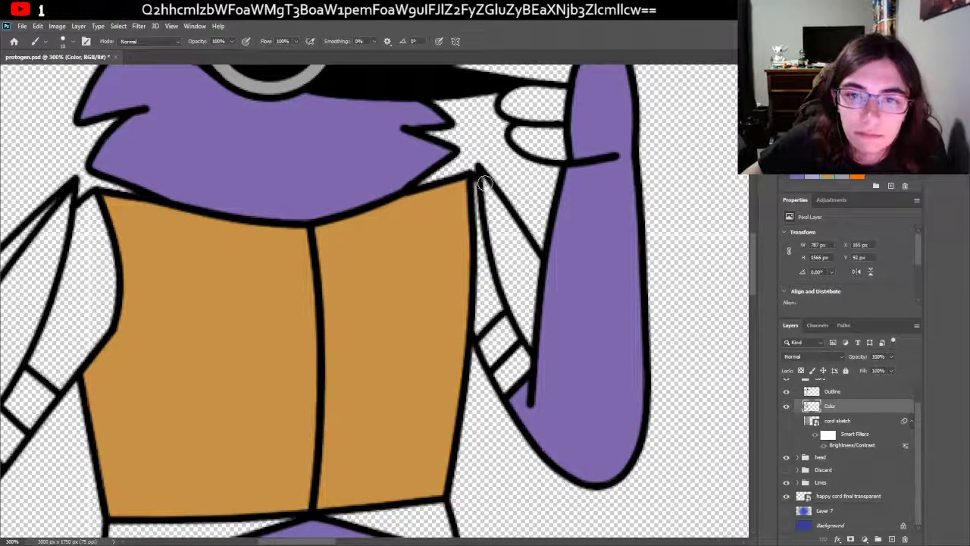
Step: Fill the outer upper-arm plates and the upper joint band of both arms with golden tan
{"action": "mouse_move", "coordinate": [485, 184]}
{"action": "left_mouse_down"}
{"action": "mouse_move", "coordinate": [533, 253]}
{"action": "mouse_move", "coordinate": [529, 339]}
{"action": "mouse_move", "coordinate": [500, 281]}
{"action": "mouse_move", "coordinate": [516, 294]}
{"action": "mouse_move", "coordinate": [508, 244]}
{"action": "mouse_move", "coordinate": [504, 270]}
{"action": "mouse_move", "coordinate": [491, 202]}
{"action": "left_mouse_up"}
{"action": "mouse_move", "coordinate": [525, 323]}
{"action": "left_mouse_down"}
{"action": "mouse_move", "coordinate": [488, 361]}
{"action": "mouse_move", "coordinate": [485, 340]}
{"action": "mouse_move", "coordinate": [511, 320]}
{"action": "left_mouse_up"}
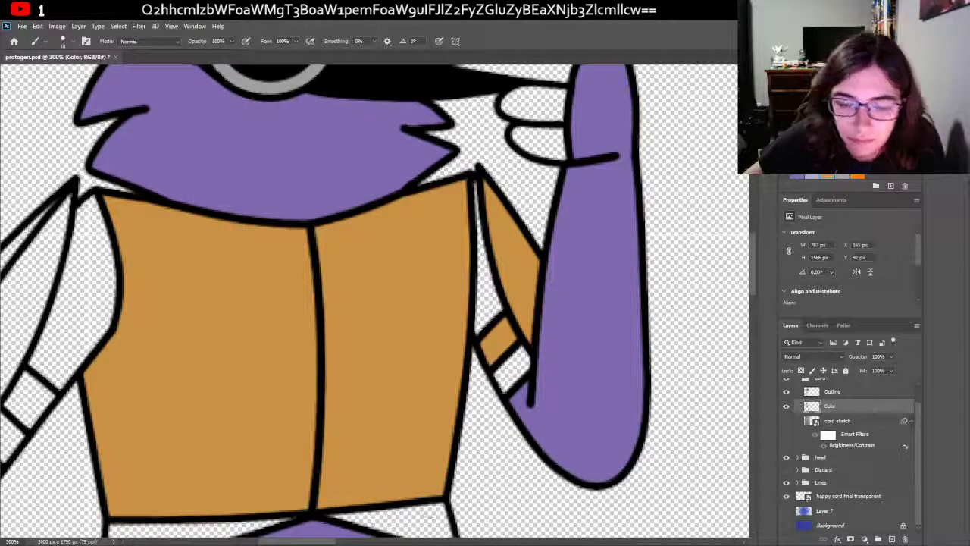
{"action": "scroll", "coordinate": [328, 542], "scroll_direction": "left", "scroll_amount": 5}
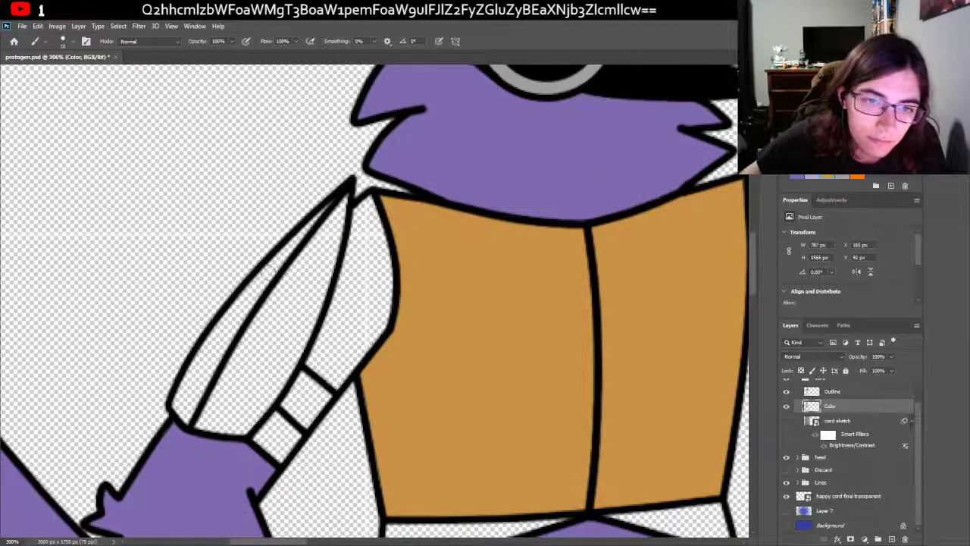
{"action": "mouse_move", "coordinate": [345, 190]}
{"action": "left_mouse_down"}
{"action": "mouse_move", "coordinate": [322, 250]}
{"action": "mouse_move", "coordinate": [342, 228]}
{"action": "mouse_move", "coordinate": [331, 235]}
{"action": "mouse_move", "coordinate": [310, 332]}
{"action": "mouse_move", "coordinate": [324, 299]}
{"action": "mouse_move", "coordinate": [293, 370]}
{"action": "mouse_move", "coordinate": [296, 356]}
{"action": "mouse_move", "coordinate": [256, 400]}
{"action": "mouse_move", "coordinate": [266, 390]}
{"action": "mouse_move", "coordinate": [271, 402]}
{"action": "mouse_move", "coordinate": [283, 387]}
{"action": "mouse_move", "coordinate": [242, 428]}
{"action": "mouse_move", "coordinate": [198, 423]}
{"action": "mouse_move", "coordinate": [186, 407]}
{"action": "mouse_move", "coordinate": [186, 419]}
{"action": "mouse_move", "coordinate": [175, 403]}
{"action": "mouse_move", "coordinate": [209, 333]}
{"action": "mouse_move", "coordinate": [332, 209]}
{"action": "mouse_move", "coordinate": [306, 240]}
{"action": "mouse_move", "coordinate": [321, 229]}
{"action": "mouse_move", "coordinate": [294, 341]}
{"action": "mouse_move", "coordinate": [262, 358]}
{"action": "mouse_move", "coordinate": [238, 393]}
{"action": "mouse_move", "coordinate": [241, 384]}
{"action": "mouse_move", "coordinate": [215, 395]}
{"action": "mouse_move", "coordinate": [205, 413]}
{"action": "mouse_move", "coordinate": [232, 364]}
{"action": "mouse_move", "coordinate": [193, 407]}
{"action": "mouse_move", "coordinate": [232, 352]}
{"action": "mouse_move", "coordinate": [220, 353]}
{"action": "mouse_move", "coordinate": [239, 341]}
{"action": "mouse_move", "coordinate": [229, 379]}
{"action": "mouse_move", "coordinate": [284, 264]}
{"action": "left_mouse_up"}
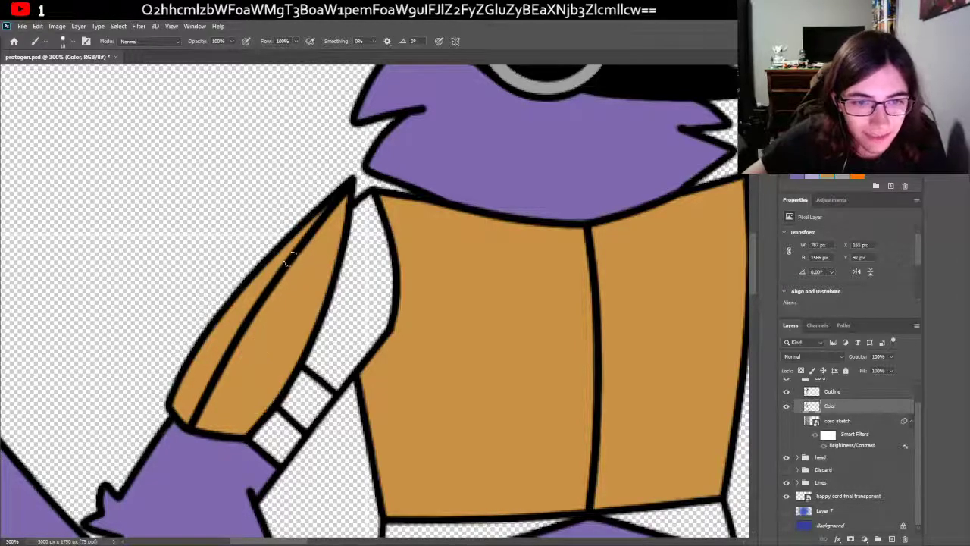
{"action": "mouse_move", "coordinate": [290, 405]}
{"action": "left_mouse_down"}
{"action": "mouse_move", "coordinate": [302, 417]}
{"action": "mouse_move", "coordinate": [318, 398]}
{"action": "mouse_move", "coordinate": [288, 377]}
{"action": "left_mouse_up"}
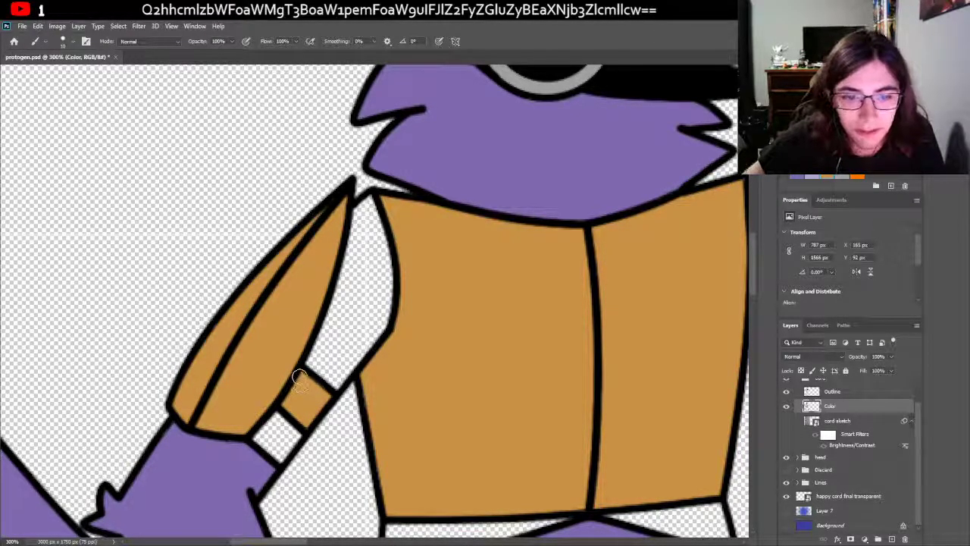
Step: Fill the lower part of the left thigh plate with golden tan, from the pointed bottom edge upward
{"action": "scroll", "coordinate": [345, 345], "scroll_direction": "down", "scroll_amount": 5}
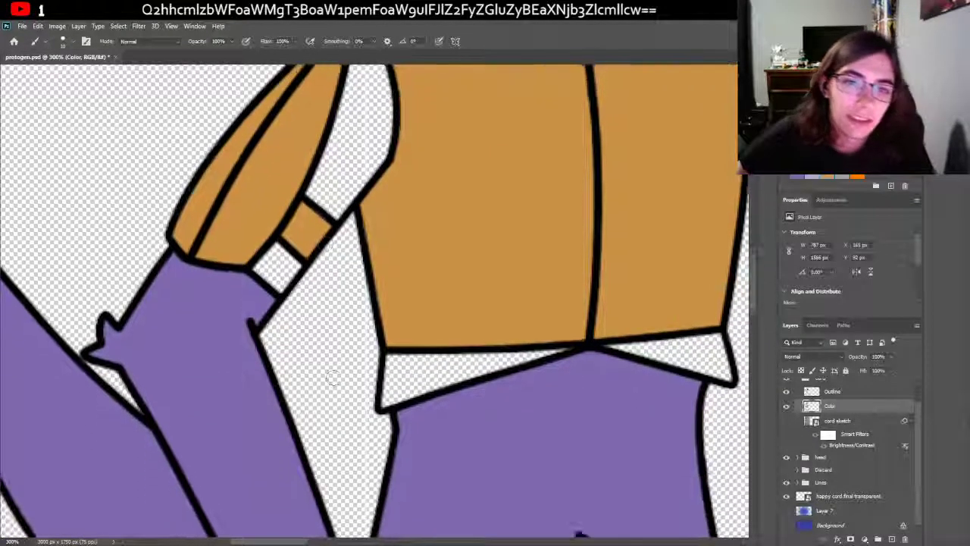
{"action": "scroll", "coordinate": [375, 303], "scroll_direction": "up", "scroll_amount": 3}
{"action": "scroll", "coordinate": [375, 303], "scroll_direction": "down", "scroll_amount": 5}
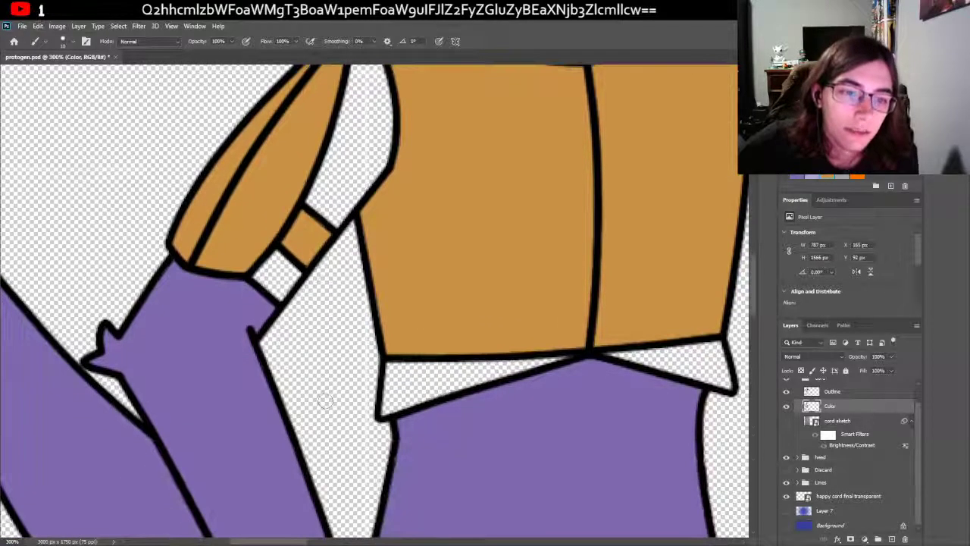
{"action": "scroll", "coordinate": [375, 303], "scroll_direction": "down", "scroll_amount": 8}
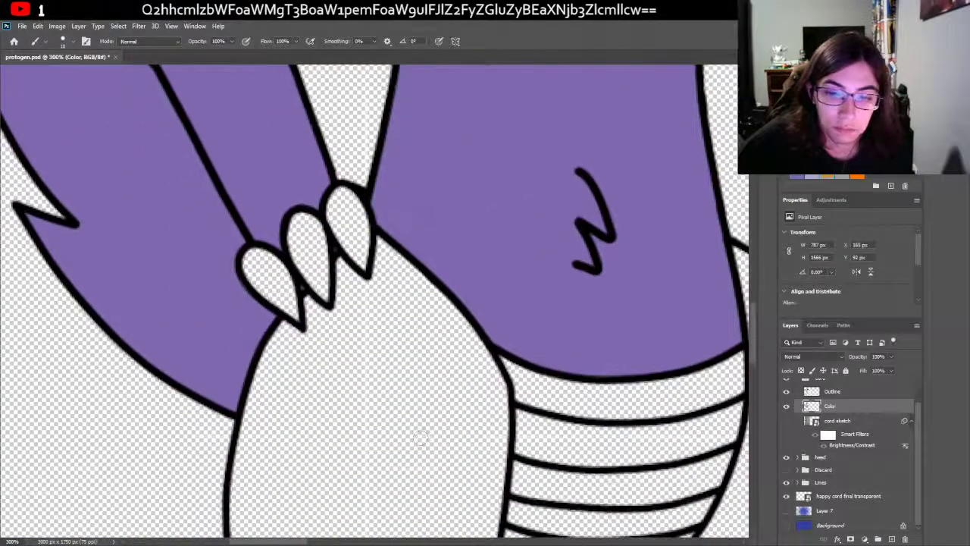
{"action": "scroll", "coordinate": [345, 379], "scroll_direction": "down", "scroll_amount": 4}
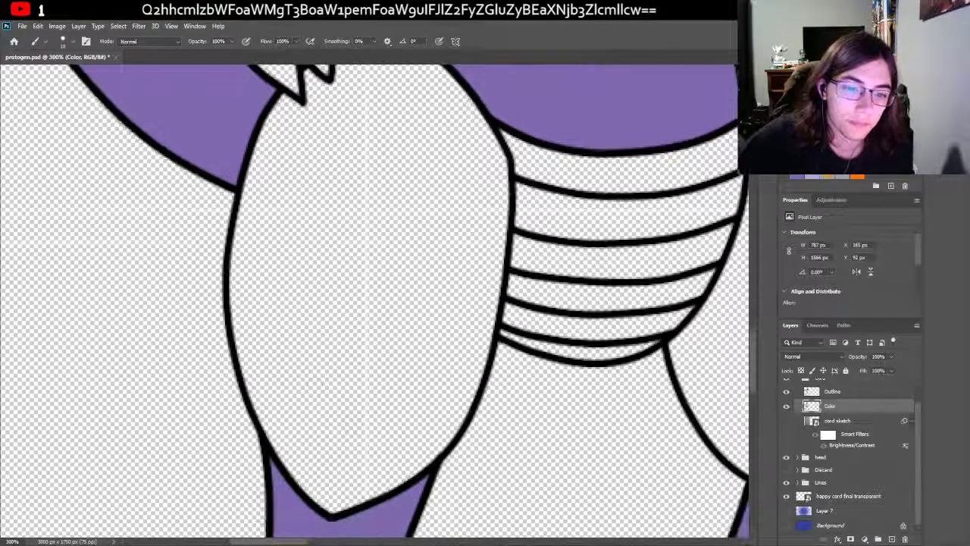
{"action": "mouse_move", "coordinate": [334, 513]}
{"action": "left_mouse_down"}
{"action": "mouse_move", "coordinate": [281, 456]}
{"action": "mouse_move", "coordinate": [248, 357]}
{"action": "mouse_move", "coordinate": [238, 241]}
{"action": "mouse_move", "coordinate": [256, 176]}
{"action": "mouse_move", "coordinate": [264, 326]}
{"action": "mouse_move", "coordinate": [280, 212]}
{"action": "left_mouse_up"}
{"action": "mouse_move", "coordinate": [269, 296]}
{"action": "left_mouse_down"}
{"action": "mouse_move", "coordinate": [271, 396]}
{"action": "mouse_move", "coordinate": [338, 502]}
{"action": "mouse_move", "coordinate": [398, 477]}
{"action": "mouse_move", "coordinate": [345, 491]}
{"action": "mouse_move", "coordinate": [379, 409]}
{"action": "mouse_move", "coordinate": [398, 424]}
{"action": "mouse_move", "coordinate": [439, 394]}
{"action": "mouse_move", "coordinate": [478, 432]}
{"action": "mouse_move", "coordinate": [455, 451]}
{"action": "mouse_move", "coordinate": [489, 416]}
{"action": "mouse_move", "coordinate": [468, 429]}
{"action": "mouse_move", "coordinate": [470, 419]}
{"action": "left_mouse_up"}
{"action": "key", "text": "e"}
{"action": "key", "text": "b"}
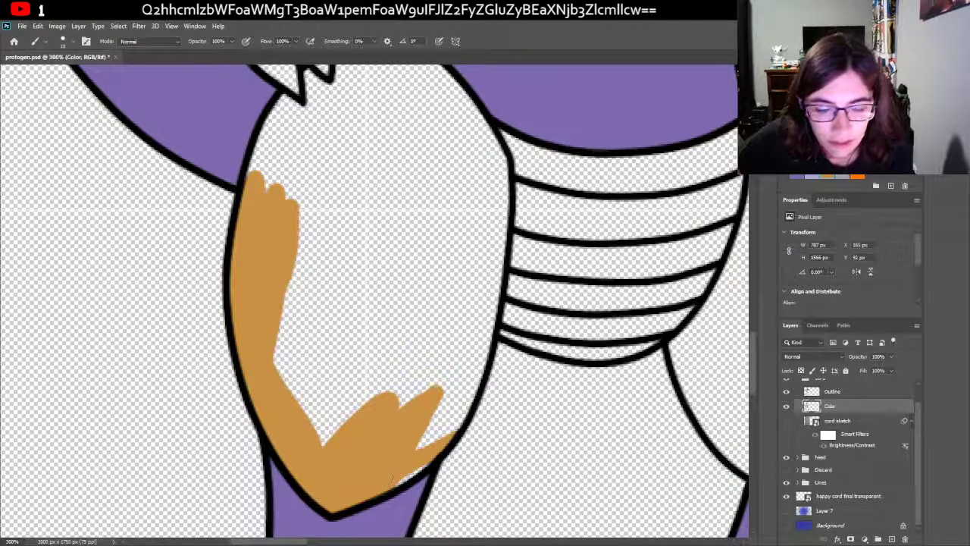
{"action": "mouse_move", "coordinate": [389, 478]}
{"action": "left_mouse_down"}
{"action": "mouse_move", "coordinate": [439, 432]}
{"action": "mouse_move", "coordinate": [466, 382]}
{"action": "mouse_move", "coordinate": [455, 432]}
{"action": "mouse_move", "coordinate": [478, 375]}
{"action": "mouse_move", "coordinate": [479, 337]}
{"action": "mouse_move", "coordinate": [418, 446]}
{"action": "mouse_move", "coordinate": [438, 370]}
{"action": "left_mouse_up"}
{"action": "mouse_move", "coordinate": [418, 446]}
{"action": "left_mouse_down"}
{"action": "mouse_move", "coordinate": [414, 322]}
{"action": "mouse_move", "coordinate": [447, 303]}
{"action": "mouse_move", "coordinate": [425, 379]}
{"action": "mouse_move", "coordinate": [413, 326]}
{"action": "mouse_move", "coordinate": [327, 434]}
{"action": "mouse_move", "coordinate": [319, 356]}
{"action": "mouse_move", "coordinate": [395, 318]}
{"action": "mouse_move", "coordinate": [313, 394]}
{"action": "mouse_move", "coordinate": [310, 379]}
{"action": "mouse_move", "coordinate": [330, 370]}
{"action": "mouse_move", "coordinate": [303, 288]}
{"action": "mouse_move", "coordinate": [280, 356]}
{"action": "mouse_move", "coordinate": [319, 220]}
{"action": "mouse_move", "coordinate": [356, 235]}
{"action": "mouse_move", "coordinate": [368, 280]}
{"action": "left_mouse_up"}
Step: Extend the golden tan across the left thigh's middle, beneath the hand's claws and along the upper inner edge
{"action": "scroll", "coordinate": [367, 281], "scroll_direction": "up", "scroll_amount": 2}
{"action": "scroll", "coordinate": [379, 303], "scroll_direction": "up", "scroll_amount": 1}
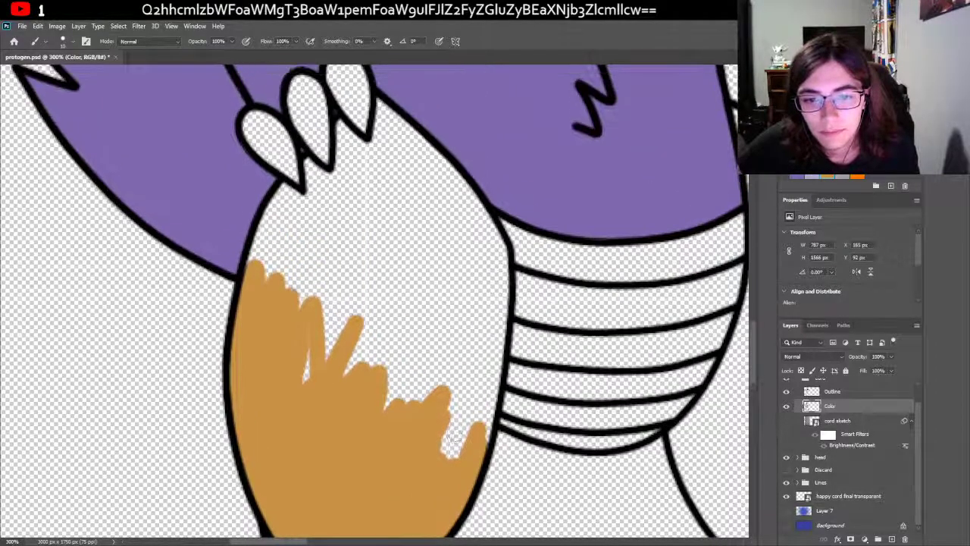
{"action": "mouse_move", "coordinate": [482, 451]}
{"action": "left_mouse_down"}
{"action": "mouse_move", "coordinate": [492, 351]}
{"action": "mouse_move", "coordinate": [489, 424]}
{"action": "mouse_move", "coordinate": [466, 387]}
{"action": "mouse_move", "coordinate": [447, 451]}
{"action": "mouse_move", "coordinate": [491, 298]}
{"action": "left_mouse_up"}
{"action": "mouse_move", "coordinate": [409, 386]}
{"action": "left_mouse_down"}
{"action": "mouse_move", "coordinate": [376, 360]}
{"action": "mouse_move", "coordinate": [458, 311]}
{"action": "mouse_move", "coordinate": [322, 341]}
{"action": "mouse_move", "coordinate": [342, 318]}
{"action": "mouse_move", "coordinate": [322, 297]}
{"action": "mouse_move", "coordinate": [423, 302]}
{"action": "mouse_move", "coordinate": [384, 323]}
{"action": "mouse_move", "coordinate": [418, 302]}
{"action": "mouse_move", "coordinate": [455, 311]}
{"action": "left_mouse_up"}
{"action": "scroll", "coordinate": [455, 311], "scroll_direction": "up", "scroll_amount": 3}
{"action": "mouse_move", "coordinate": [301, 230]}
{"action": "left_mouse_down"}
{"action": "mouse_move", "coordinate": [364, 286]}
{"action": "mouse_move", "coordinate": [308, 247]}
{"action": "mouse_move", "coordinate": [310, 326]}
{"action": "mouse_move", "coordinate": [339, 303]}
{"action": "left_mouse_up"}
{"action": "mouse_move", "coordinate": [341, 257]}
{"action": "left_mouse_down"}
{"action": "mouse_move", "coordinate": [344, 195]}
{"action": "mouse_move", "coordinate": [374, 236]}
{"action": "mouse_move", "coordinate": [379, 176]}
{"action": "mouse_move", "coordinate": [423, 229]}
{"action": "left_mouse_up"}
{"action": "mouse_move", "coordinate": [398, 199]}
{"action": "left_mouse_down"}
{"action": "mouse_move", "coordinate": [483, 285]}
{"action": "mouse_move", "coordinate": [502, 370]}
{"action": "left_mouse_up"}
{"action": "left_click_drag", "start_coordinate": [506, 331], "coordinate": [504, 311]}
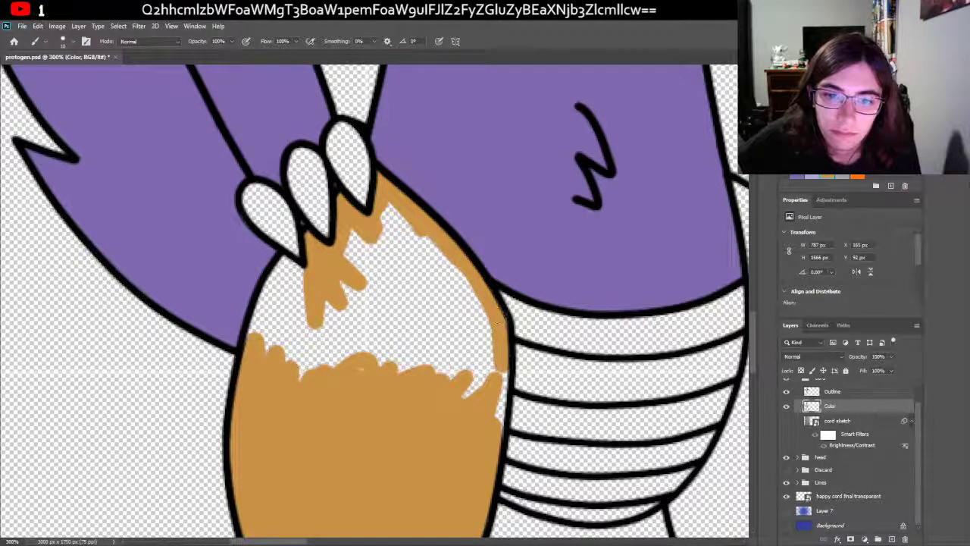
Step: Fill the remaining gaps in the upper left thigh with golden tan, including the spot below the outermost claw
{"action": "left_click_drag", "start_coordinate": [500, 370], "coordinate": [505, 433]}
{"action": "mouse_move", "coordinate": [470, 387]}
{"action": "left_mouse_down"}
{"action": "mouse_move", "coordinate": [492, 362]}
{"action": "mouse_move", "coordinate": [474, 330]}
{"action": "mouse_move", "coordinate": [481, 315]}
{"action": "mouse_move", "coordinate": [417, 356]}
{"action": "left_mouse_up"}
{"action": "scroll", "coordinate": [419, 398], "scroll_direction": "up", "scroll_amount": 1}
{"action": "mouse_move", "coordinate": [419, 401]}
{"action": "left_mouse_down"}
{"action": "mouse_move", "coordinate": [462, 356]}
{"action": "mouse_move", "coordinate": [483, 362]}
{"action": "mouse_move", "coordinate": [394, 261]}
{"action": "mouse_move", "coordinate": [365, 307]}
{"action": "mouse_move", "coordinate": [372, 299]}
{"action": "mouse_move", "coordinate": [387, 322]}
{"action": "left_mouse_up"}
{"action": "mouse_move", "coordinate": [382, 275]}
{"action": "left_mouse_down"}
{"action": "mouse_move", "coordinate": [363, 334]}
{"action": "mouse_move", "coordinate": [363, 290]}
{"action": "mouse_move", "coordinate": [424, 318]}
{"action": "mouse_move", "coordinate": [405, 345]}
{"action": "mouse_move", "coordinate": [413, 363]}
{"action": "mouse_move", "coordinate": [438, 312]}
{"action": "mouse_move", "coordinate": [457, 353]}
{"action": "left_mouse_up"}
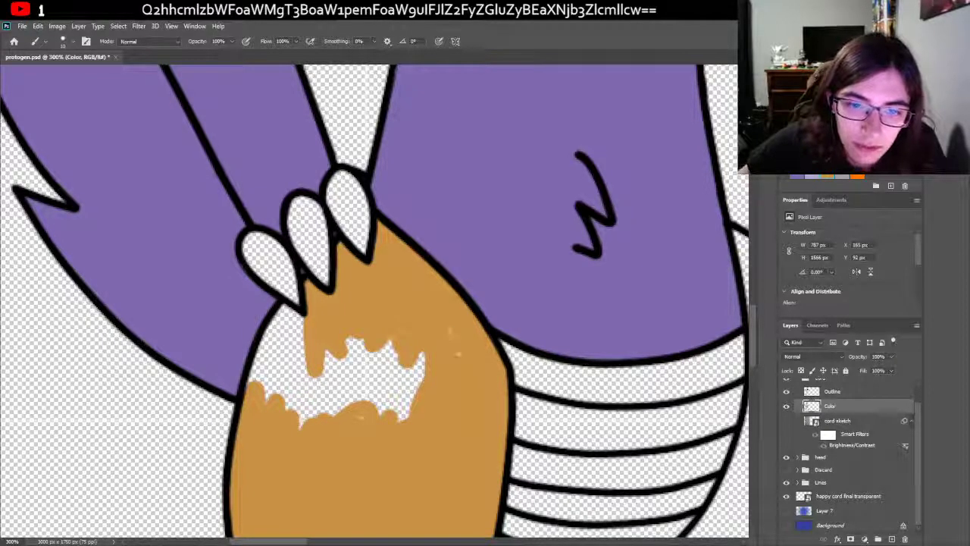
{"action": "mouse_move", "coordinate": [415, 407]}
{"action": "left_mouse_down"}
{"action": "mouse_move", "coordinate": [385, 394]}
{"action": "mouse_move", "coordinate": [406, 416]}
{"action": "mouse_move", "coordinate": [360, 344]}
{"action": "mouse_move", "coordinate": [387, 402]}
{"action": "mouse_move", "coordinate": [353, 356]}
{"action": "mouse_move", "coordinate": [322, 409]}
{"action": "mouse_move", "coordinate": [326, 353]}
{"action": "mouse_move", "coordinate": [288, 394]}
{"action": "mouse_move", "coordinate": [304, 376]}
{"action": "left_mouse_up"}
{"action": "mouse_move", "coordinate": [299, 341]}
{"action": "left_mouse_down"}
{"action": "mouse_move", "coordinate": [276, 364]}
{"action": "mouse_move", "coordinate": [266, 346]}
{"action": "mouse_move", "coordinate": [278, 328]}
{"action": "left_mouse_up"}
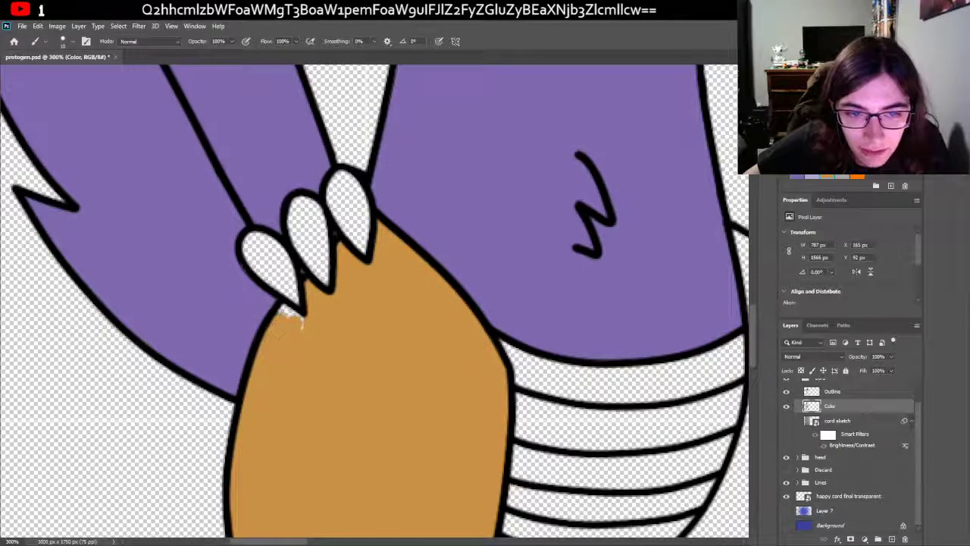
{"action": "left_click", "coordinate": [294, 319]}
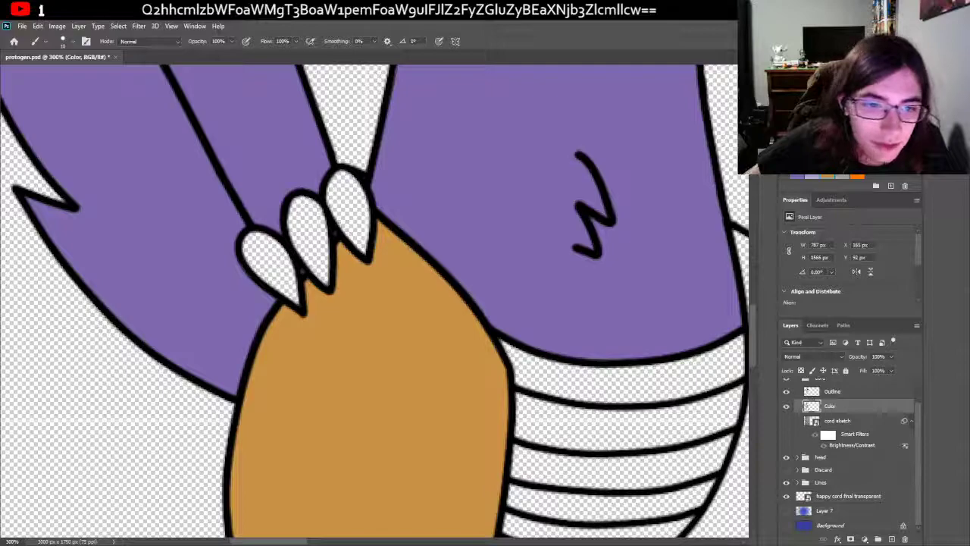
{"action": "scroll", "coordinate": [278, 399], "scroll_direction": "down", "scroll_amount": 5}
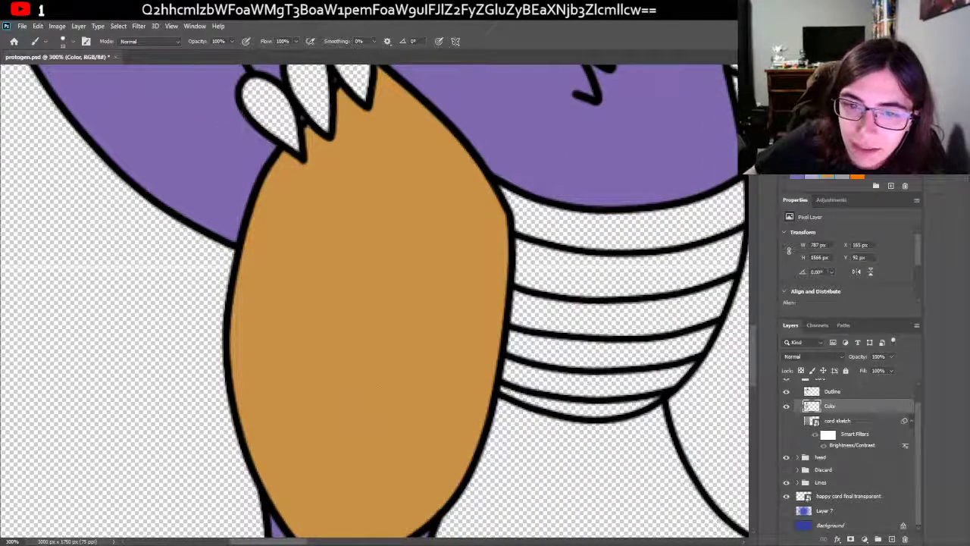
{"action": "scroll", "coordinate": [399, 301], "scroll_direction": "down", "scroll_amount": 2}
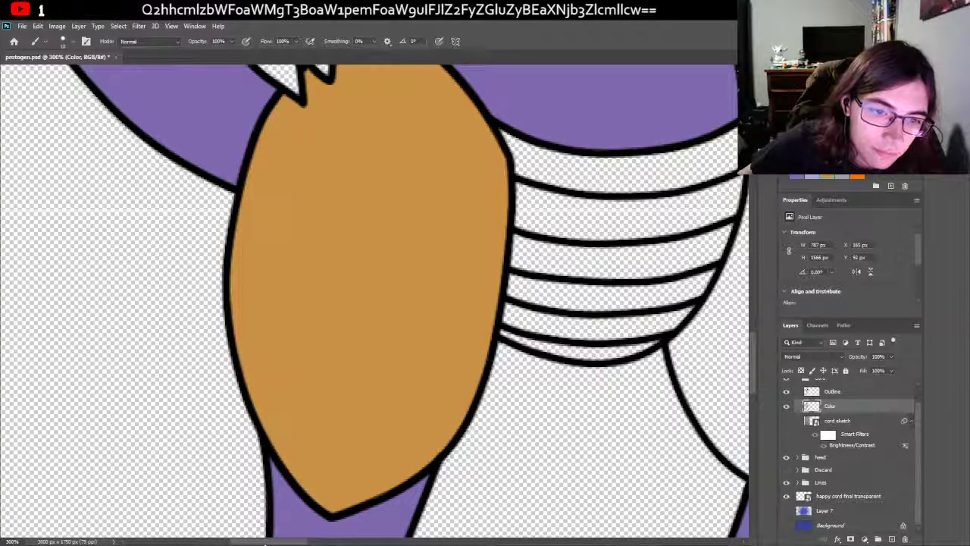
Step: Fill the lower part of the right thigh plate with golden tan and erase the spill outside its inner outline
{"action": "left_click_drag", "start_coordinate": [264, 543], "coordinate": [313, 543]}
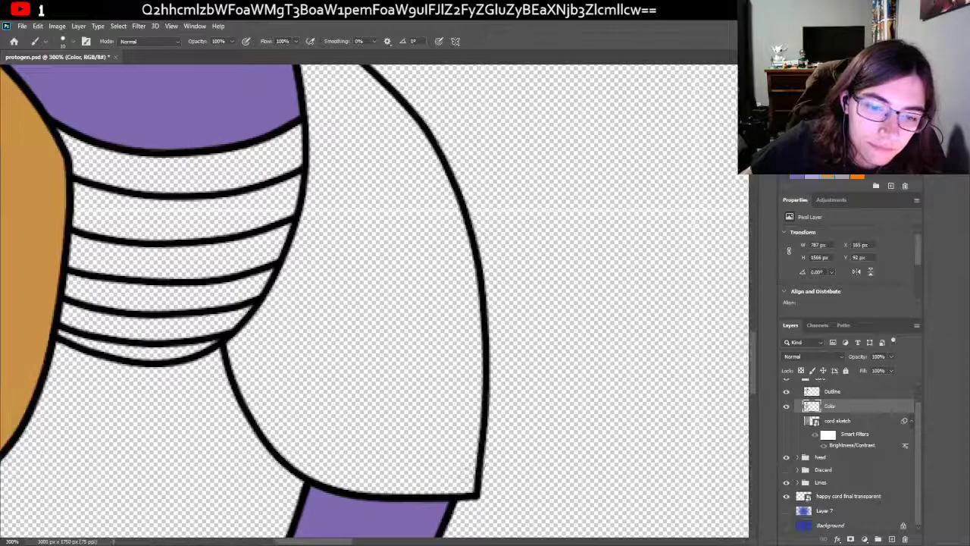
{"action": "mouse_move", "coordinate": [465, 479]}
{"action": "left_mouse_down"}
{"action": "mouse_move", "coordinate": [368, 482]}
{"action": "mouse_move", "coordinate": [391, 469]}
{"action": "mouse_move", "coordinate": [360, 464]}
{"action": "mouse_move", "coordinate": [357, 476]}
{"action": "mouse_move", "coordinate": [318, 459]}
{"action": "mouse_move", "coordinate": [329, 464]}
{"action": "mouse_move", "coordinate": [363, 441]}
{"action": "mouse_move", "coordinate": [382, 447]}
{"action": "mouse_move", "coordinate": [390, 413]}
{"action": "mouse_move", "coordinate": [371, 425]}
{"action": "mouse_move", "coordinate": [409, 394]}
{"action": "mouse_move", "coordinate": [405, 387]}
{"action": "mouse_move", "coordinate": [314, 432]}
{"action": "mouse_move", "coordinate": [362, 411]}
{"action": "mouse_move", "coordinate": [357, 371]}
{"action": "mouse_move", "coordinate": [409, 358]}
{"action": "mouse_move", "coordinate": [418, 435]}
{"action": "mouse_move", "coordinate": [413, 394]}
{"action": "mouse_move", "coordinate": [435, 343]}
{"action": "mouse_move", "coordinate": [411, 353]}
{"action": "mouse_move", "coordinate": [423, 457]}
{"action": "mouse_move", "coordinate": [428, 466]}
{"action": "mouse_move", "coordinate": [426, 445]}
{"action": "mouse_move", "coordinate": [435, 461]}
{"action": "mouse_move", "coordinate": [443, 447]}
{"action": "mouse_move", "coordinate": [446, 466]}
{"action": "mouse_move", "coordinate": [458, 441]}
{"action": "mouse_move", "coordinate": [468, 482]}
{"action": "mouse_move", "coordinate": [474, 409]}
{"action": "mouse_move", "coordinate": [468, 350]}
{"action": "mouse_move", "coordinate": [447, 332]}
{"action": "mouse_move", "coordinate": [454, 300]}
{"action": "mouse_move", "coordinate": [454, 402]}
{"action": "mouse_move", "coordinate": [462, 356]}
{"action": "mouse_move", "coordinate": [473, 413]}
{"action": "mouse_move", "coordinate": [474, 322]}
{"action": "left_mouse_up"}
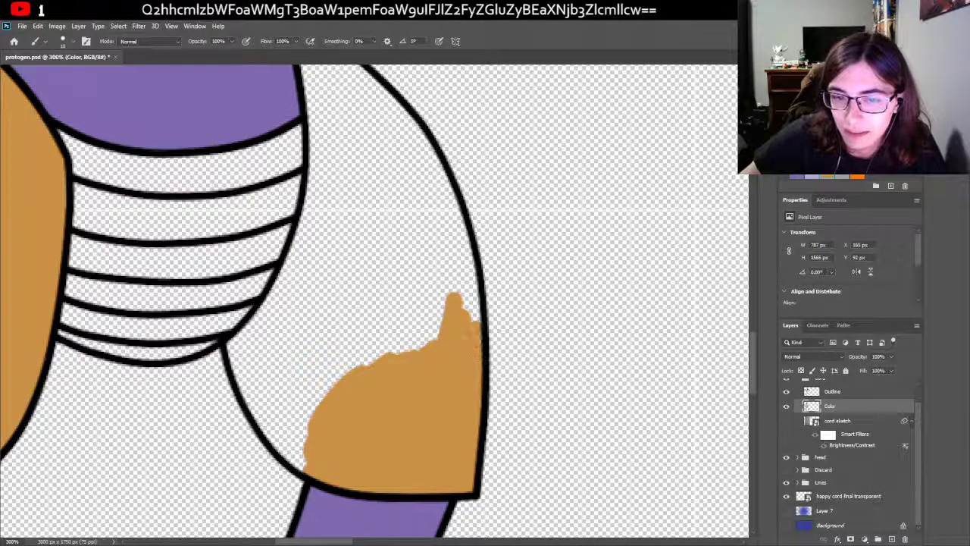
{"action": "mouse_move", "coordinate": [307, 476]}
{"action": "left_mouse_down"}
{"action": "mouse_move", "coordinate": [273, 423]}
{"action": "mouse_move", "coordinate": [298, 440]}
{"action": "mouse_move", "coordinate": [285, 404]}
{"action": "mouse_move", "coordinate": [261, 402]}
{"action": "left_mouse_up"}
{"action": "mouse_move", "coordinate": [287, 439]}
{"action": "left_mouse_down"}
{"action": "mouse_move", "coordinate": [235, 349]}
{"action": "mouse_move", "coordinate": [230, 358]}
{"action": "mouse_move", "coordinate": [262, 330]}
{"action": "mouse_move", "coordinate": [292, 395]}
{"action": "mouse_move", "coordinate": [269, 393]}
{"action": "left_mouse_up"}
{"action": "mouse_move", "coordinate": [302, 433]}
{"action": "left_mouse_down"}
{"action": "mouse_move", "coordinate": [328, 385]}
{"action": "mouse_move", "coordinate": [335, 334]}
{"action": "left_mouse_up"}
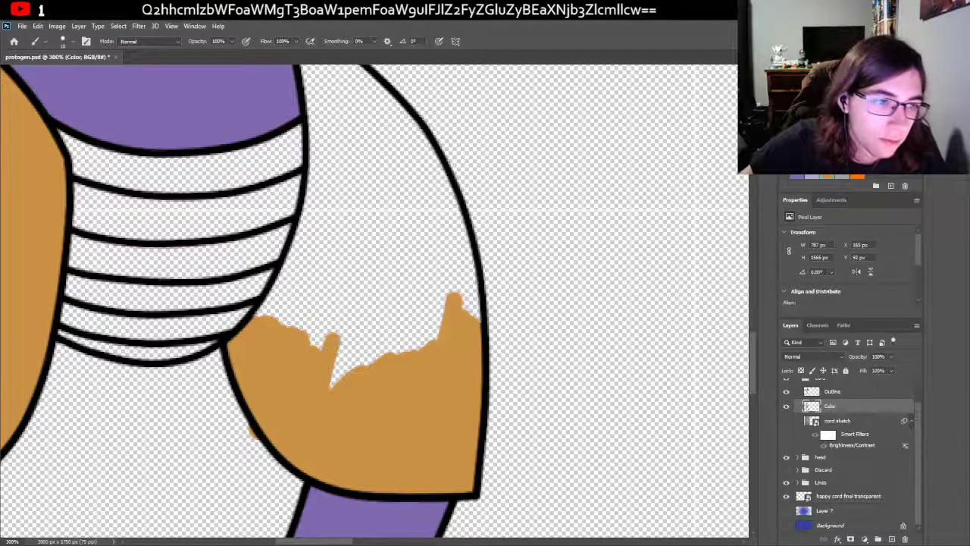
{"action": "key", "text": "e"}
{"action": "left_click_drag", "start_coordinate": [250, 434], "coordinate": [251, 442]}
{"action": "scroll", "coordinate": [366, 419], "scroll_direction": "up", "scroll_amount": 3}
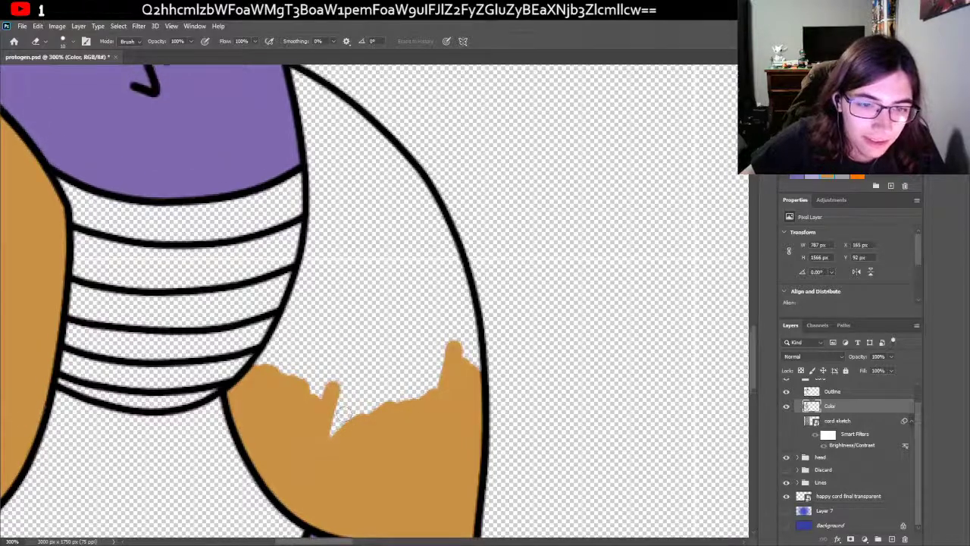
Step: Extend the golden tan upward across the right thigh plate's middle, closing the notches along the ragged paint edge
{"action": "key", "text": "b"}
{"action": "mouse_move", "coordinate": [331, 434]}
{"action": "left_mouse_down"}
{"action": "mouse_move", "coordinate": [413, 348]}
{"action": "mouse_move", "coordinate": [464, 344]}
{"action": "left_mouse_up"}
{"action": "left_click_drag", "start_coordinate": [385, 400], "coordinate": [421, 347]}
{"action": "left_click_drag", "start_coordinate": [409, 390], "coordinate": [435, 369]}
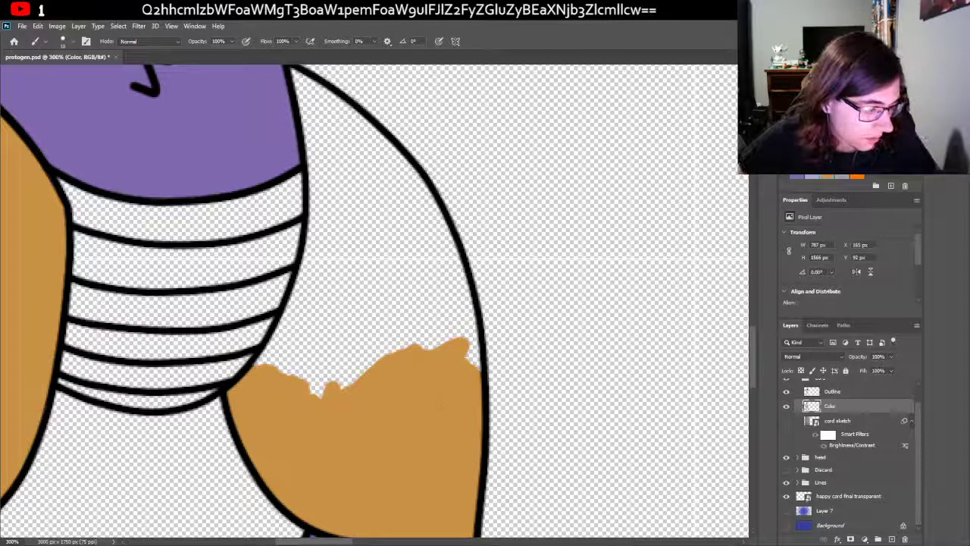
{"action": "scroll", "coordinate": [437, 408], "scroll_direction": "up", "scroll_amount": 1}
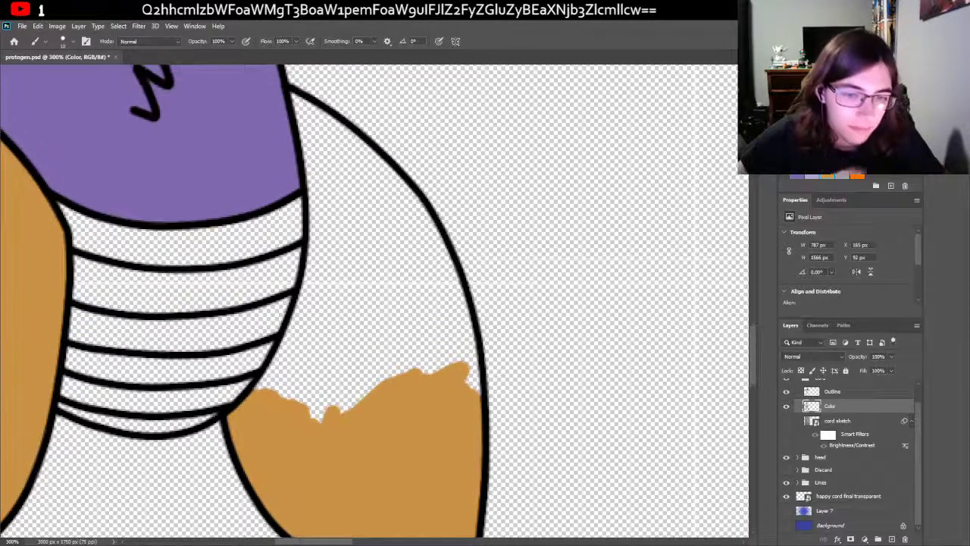
{"action": "mouse_move", "coordinate": [470, 383]}
{"action": "left_mouse_down"}
{"action": "mouse_move", "coordinate": [454, 291]}
{"action": "mouse_move", "coordinate": [440, 356]}
{"action": "mouse_move", "coordinate": [441, 284]}
{"action": "mouse_move", "coordinate": [437, 364]}
{"action": "mouse_move", "coordinate": [428, 269]}
{"action": "mouse_move", "coordinate": [402, 364]}
{"action": "mouse_move", "coordinate": [395, 285]}
{"action": "mouse_move", "coordinate": [334, 410]}
{"action": "mouse_move", "coordinate": [402, 250]}
{"action": "mouse_move", "coordinate": [390, 235]}
{"action": "mouse_move", "coordinate": [326, 409]}
{"action": "mouse_move", "coordinate": [307, 383]}
{"action": "mouse_move", "coordinate": [352, 284]}
{"action": "left_mouse_up"}
Step: Fill the rest of the right thigh plate with golden tan, up to its pointed tip beside the waist
{"action": "scroll", "coordinate": [341, 341], "scroll_direction": "up", "scroll_amount": 1}
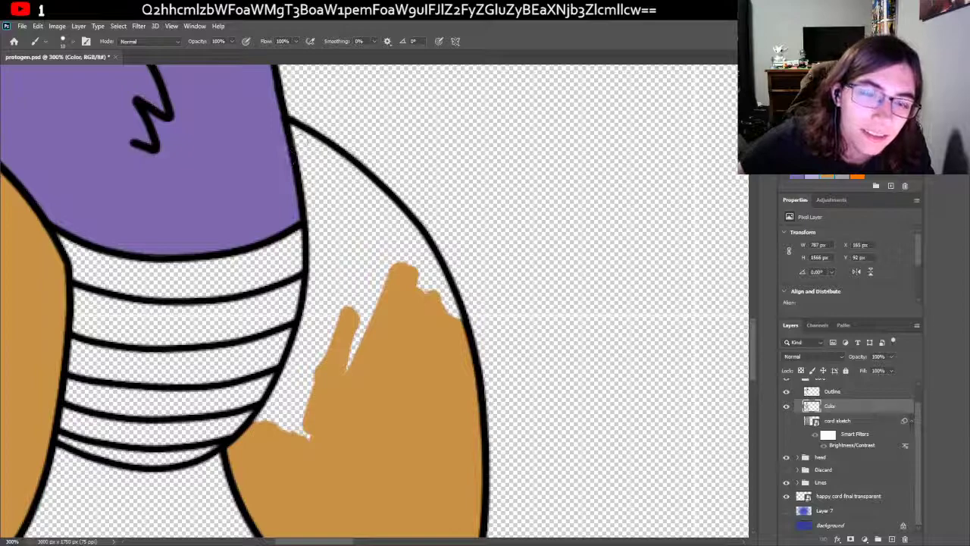
{"action": "mouse_move", "coordinate": [292, 129]}
{"action": "left_mouse_down"}
{"action": "mouse_move", "coordinate": [333, 173]}
{"action": "mouse_move", "coordinate": [379, 190]}
{"action": "mouse_move", "coordinate": [390, 205]}
{"action": "mouse_move", "coordinate": [372, 199]}
{"action": "mouse_move", "coordinate": [417, 233]}
{"action": "left_mouse_up"}
{"action": "mouse_move", "coordinate": [379, 209]}
{"action": "left_mouse_down"}
{"action": "mouse_move", "coordinate": [431, 254]}
{"action": "mouse_move", "coordinate": [451, 302]}
{"action": "mouse_move", "coordinate": [419, 285]}
{"action": "mouse_move", "coordinate": [383, 228]}
{"action": "mouse_move", "coordinate": [373, 250]}
{"action": "mouse_move", "coordinate": [361, 212]}
{"action": "mouse_move", "coordinate": [379, 274]}
{"action": "mouse_move", "coordinate": [353, 364]}
{"action": "mouse_move", "coordinate": [350, 299]}
{"action": "mouse_move", "coordinate": [302, 413]}
{"action": "mouse_move", "coordinate": [292, 379]}
{"action": "mouse_move", "coordinate": [265, 413]}
{"action": "mouse_move", "coordinate": [318, 345]}
{"action": "mouse_move", "coordinate": [303, 322]}
{"action": "mouse_move", "coordinate": [327, 262]}
{"action": "mouse_move", "coordinate": [320, 320]}
{"action": "mouse_move", "coordinate": [317, 206]}
{"action": "mouse_move", "coordinate": [331, 250]}
{"action": "mouse_move", "coordinate": [325, 318]}
{"action": "mouse_move", "coordinate": [341, 227]}
{"action": "left_mouse_up"}
{"action": "mouse_move", "coordinate": [333, 185]}
{"action": "left_mouse_down"}
{"action": "mouse_move", "coordinate": [329, 227]}
{"action": "mouse_move", "coordinate": [317, 173]}
{"action": "left_mouse_up"}
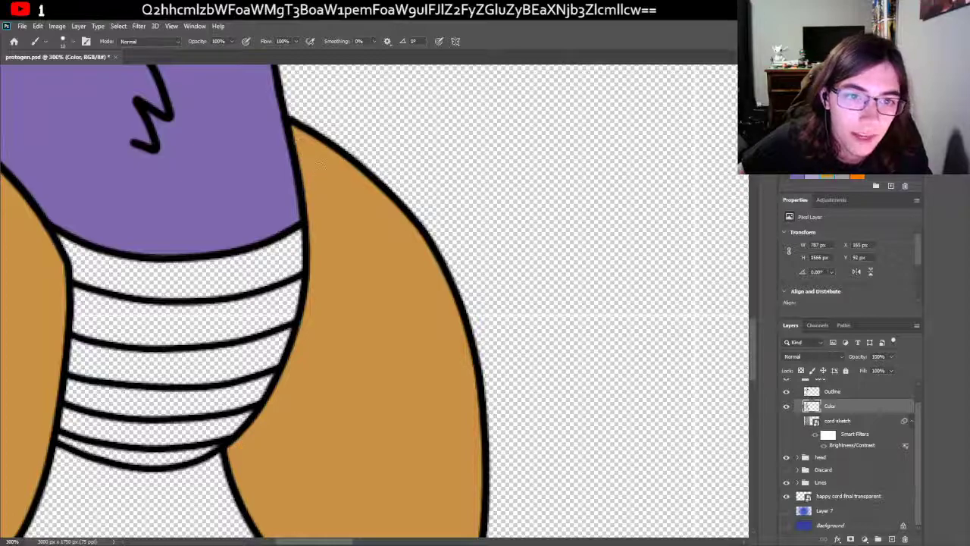
Step: Fill all the curved bands of the lower abdomen between the two thigh plates with gray
{"action": "scroll", "coordinate": [327, 272], "scroll_direction": "down", "scroll_amount": 5}
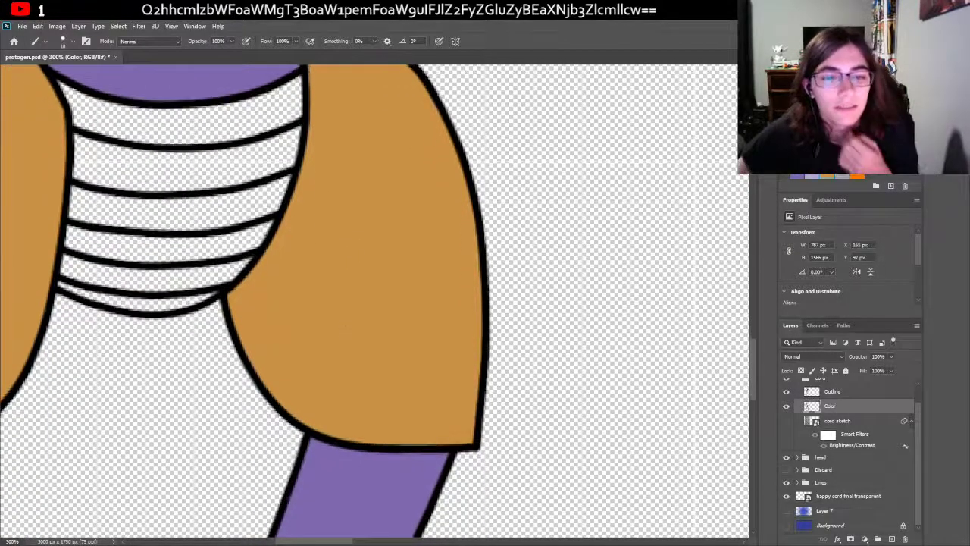
{"action": "scroll", "coordinate": [327, 272], "scroll_direction": "up", "scroll_amount": 3}
{"action": "left_click_drag", "start_coordinate": [343, 541], "coordinate": [318, 543]}
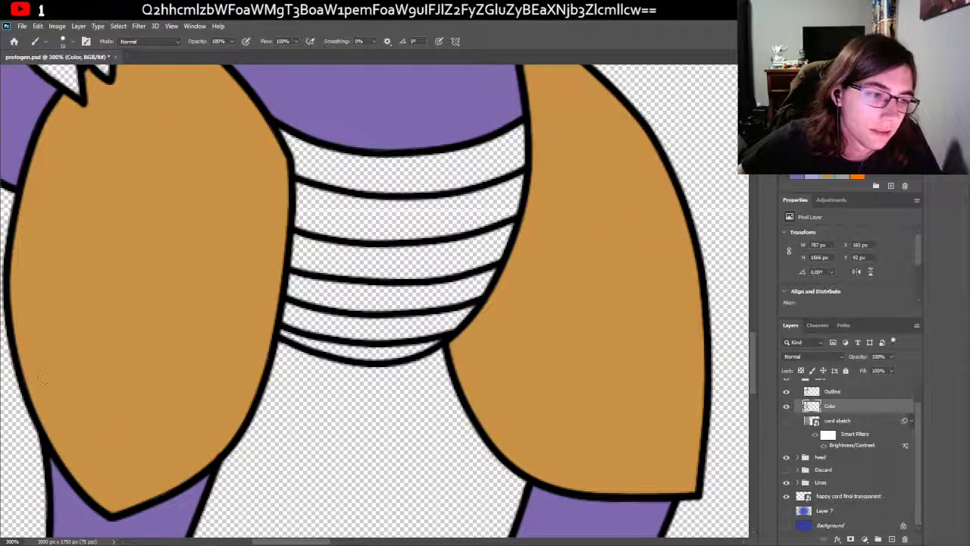
{"action": "scroll", "coordinate": [367, 286], "scroll_direction": "up", "scroll_amount": 1}
{"action": "mouse_move", "coordinate": [522, 176]}
{"action": "left_mouse_down"}
{"action": "mouse_move", "coordinate": [514, 275]}
{"action": "mouse_move", "coordinate": [491, 335]}
{"action": "mouse_move", "coordinate": [452, 377]}
{"action": "mouse_move", "coordinate": [417, 402]}
{"action": "mouse_move", "coordinate": [357, 405]}
{"action": "mouse_move", "coordinate": [335, 390]}
{"action": "mouse_move", "coordinate": [409, 382]}
{"action": "mouse_move", "coordinate": [326, 395]}
{"action": "mouse_move", "coordinate": [297, 383]}
{"action": "mouse_move", "coordinate": [294, 337]}
{"action": "mouse_move", "coordinate": [299, 364]}
{"action": "mouse_move", "coordinate": [334, 345]}
{"action": "mouse_move", "coordinate": [348, 371]}
{"action": "mouse_move", "coordinate": [356, 349]}
{"action": "mouse_move", "coordinate": [425, 319]}
{"action": "mouse_move", "coordinate": [394, 372]}
{"action": "mouse_move", "coordinate": [447, 307]}
{"action": "mouse_move", "coordinate": [402, 375]}
{"action": "mouse_move", "coordinate": [443, 349]}
{"action": "mouse_move", "coordinate": [506, 246]}
{"action": "mouse_move", "coordinate": [504, 216]}
{"action": "mouse_move", "coordinate": [478, 288]}
{"action": "mouse_move", "coordinate": [485, 224]}
{"action": "mouse_move", "coordinate": [429, 285]}
{"action": "mouse_move", "coordinate": [371, 315]}
{"action": "mouse_move", "coordinate": [425, 254]}
{"action": "mouse_move", "coordinate": [379, 281]}
{"action": "mouse_move", "coordinate": [375, 269]}
{"action": "mouse_move", "coordinate": [402, 243]}
{"action": "mouse_move", "coordinate": [319, 333]}
{"action": "mouse_move", "coordinate": [322, 265]}
{"action": "mouse_move", "coordinate": [295, 326]}
{"action": "mouse_move", "coordinate": [312, 258]}
{"action": "mouse_move", "coordinate": [297, 284]}
{"action": "mouse_move", "coordinate": [304, 231]}
{"action": "mouse_move", "coordinate": [293, 194]}
{"action": "mouse_move", "coordinate": [402, 214]}
{"action": "mouse_move", "coordinate": [372, 223]}
{"action": "mouse_move", "coordinate": [477, 200]}
{"action": "left_mouse_up"}
{"action": "mouse_move", "coordinate": [424, 222]}
{"action": "left_mouse_down"}
{"action": "mouse_move", "coordinate": [478, 203]}
{"action": "mouse_move", "coordinate": [509, 200]}
{"action": "left_mouse_up"}
{"action": "mouse_move", "coordinate": [453, 226]}
{"action": "left_mouse_down"}
{"action": "mouse_move", "coordinate": [492, 227]}
{"action": "mouse_move", "coordinate": [341, 254]}
{"action": "mouse_move", "coordinate": [334, 281]}
{"action": "mouse_move", "coordinate": [341, 235]}
{"action": "mouse_move", "coordinate": [353, 220]}
{"action": "mouse_move", "coordinate": [357, 227]}
{"action": "left_mouse_up"}
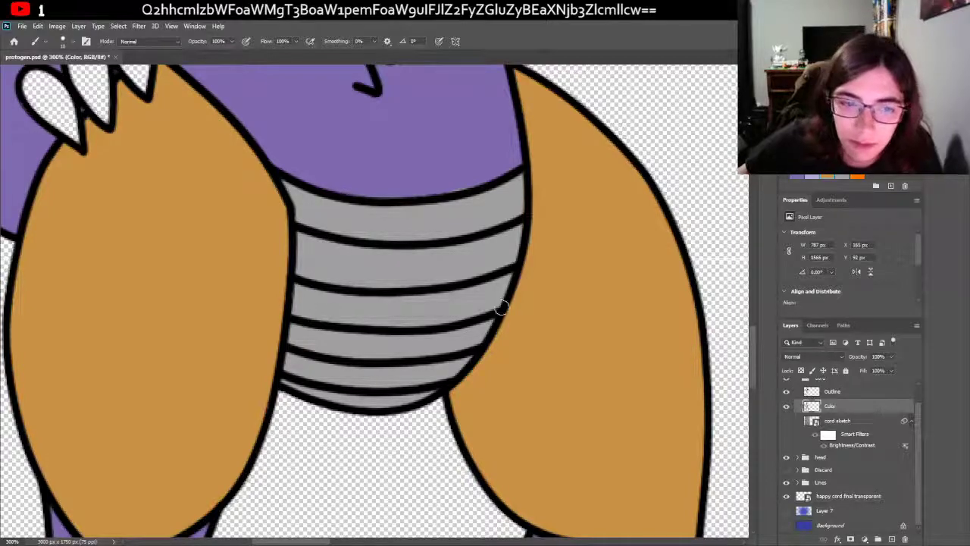
Step: Fill the three claws of the hand resting on the left thigh with gray
{"action": "scroll", "coordinate": [368, 300], "scroll_direction": "up", "scroll_amount": 1}
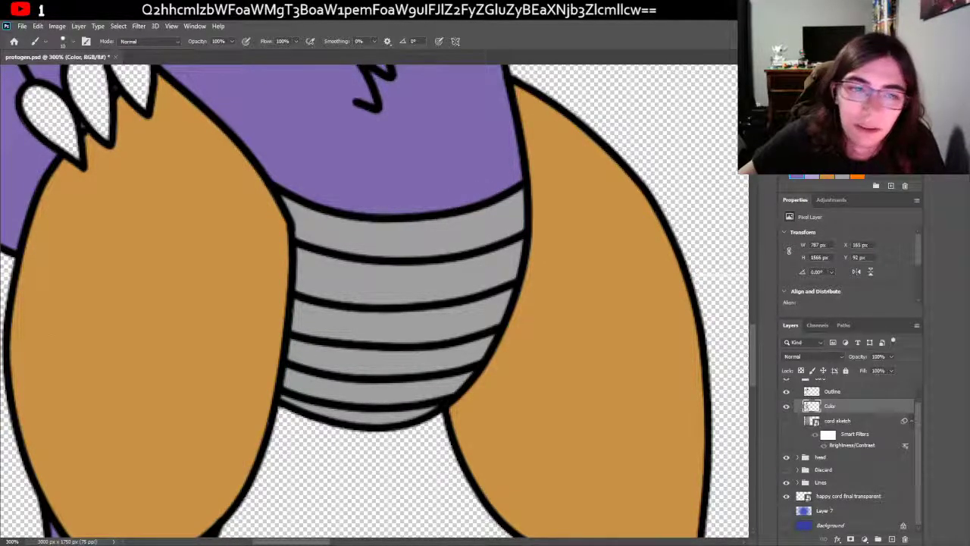
{"action": "scroll", "coordinate": [432, 353], "scroll_direction": "up", "scroll_amount": 2}
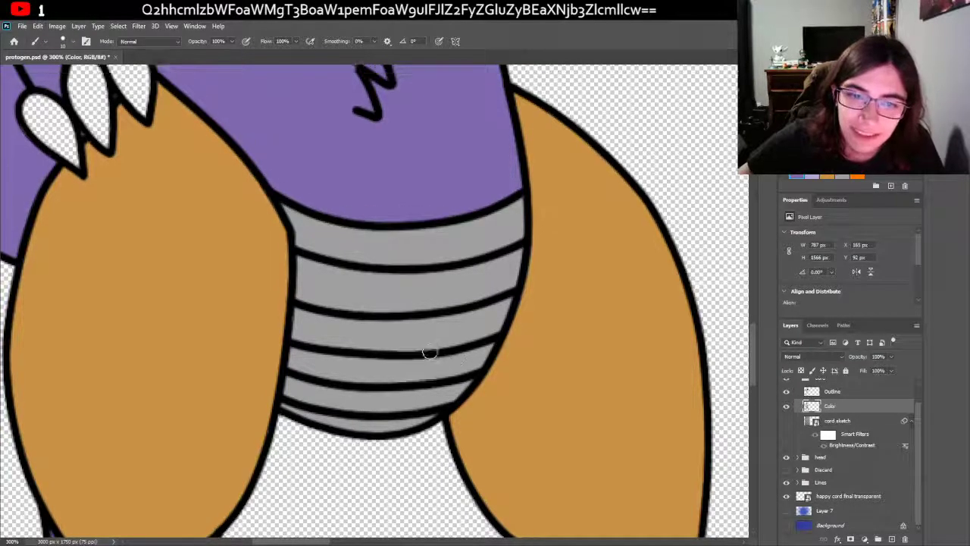
{"action": "scroll", "coordinate": [407, 395], "scroll_direction": "up", "scroll_amount": 5}
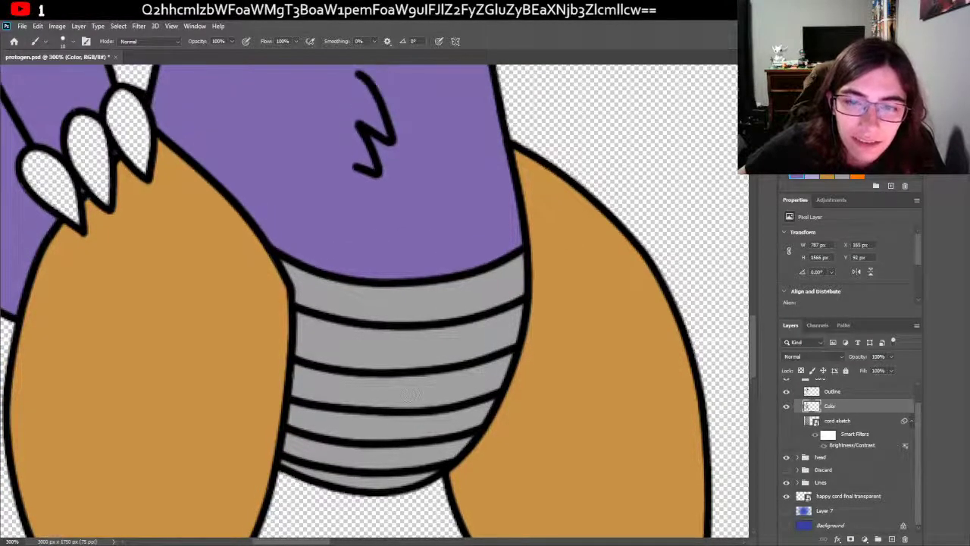
{"action": "left_click_drag", "start_coordinate": [322, 543], "coordinate": [311, 543]}
{"action": "mouse_move", "coordinate": [239, 322]}
{"action": "left_mouse_down"}
{"action": "mouse_move", "coordinate": [244, 303]}
{"action": "mouse_move", "coordinate": [233, 317]}
{"action": "mouse_move", "coordinate": [236, 282]}
{"action": "mouse_move", "coordinate": [221, 268]}
{"action": "mouse_move", "coordinate": [225, 315]}
{"action": "mouse_move", "coordinate": [225, 292]}
{"action": "left_mouse_up"}
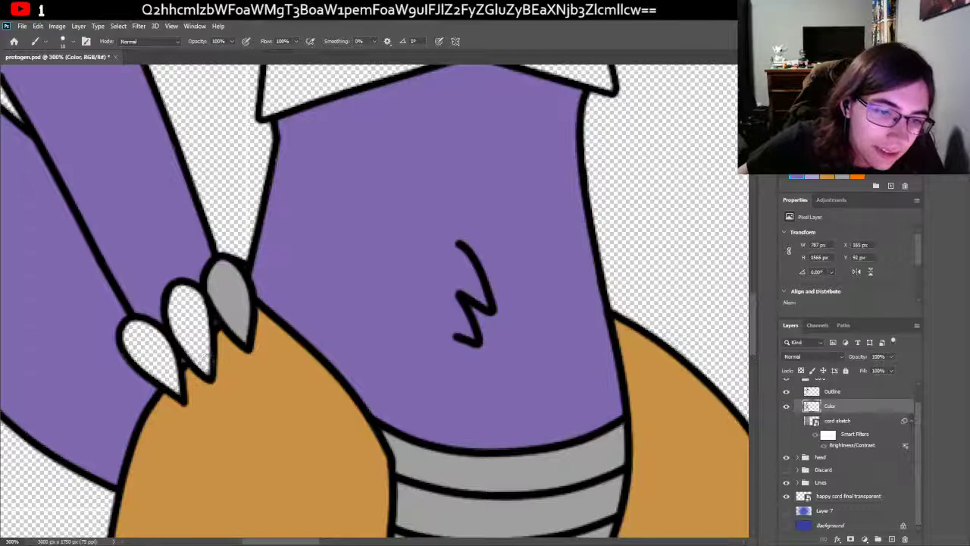
{"action": "mouse_move", "coordinate": [209, 371]}
{"action": "left_mouse_down"}
{"action": "mouse_move", "coordinate": [193, 311]}
{"action": "mouse_move", "coordinate": [211, 347]}
{"action": "mouse_move", "coordinate": [190, 291]}
{"action": "mouse_move", "coordinate": [178, 289]}
{"action": "mouse_move", "coordinate": [173, 303]}
{"action": "mouse_move", "coordinate": [193, 359]}
{"action": "left_mouse_up"}
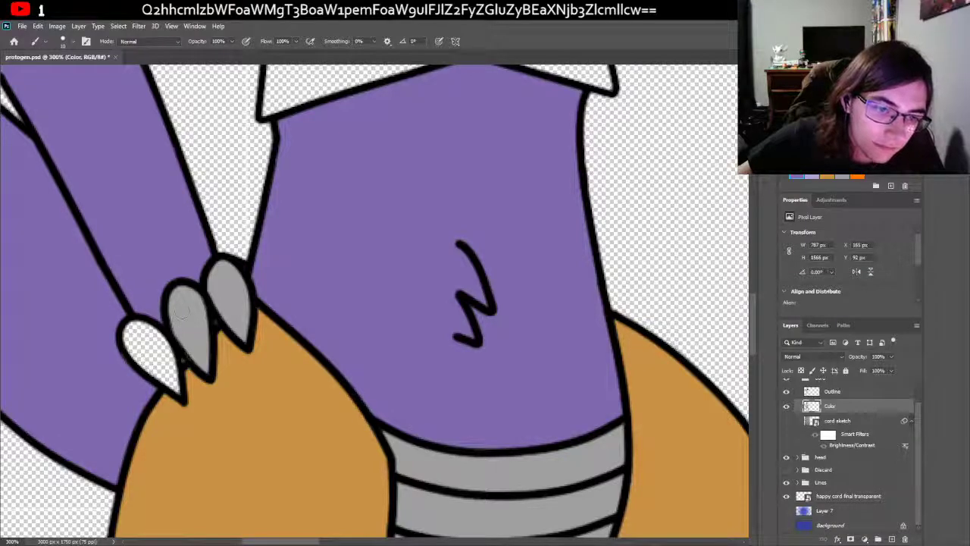
{"action": "mouse_move", "coordinate": [175, 391]}
{"action": "left_mouse_down"}
{"action": "mouse_move", "coordinate": [125, 334]}
{"action": "mouse_move", "coordinate": [151, 345]}
{"action": "mouse_move", "coordinate": [148, 333]}
{"action": "mouse_move", "coordinate": [141, 328]}
{"action": "mouse_move", "coordinate": [174, 379]}
{"action": "mouse_move", "coordinate": [152, 326]}
{"action": "left_mouse_up"}
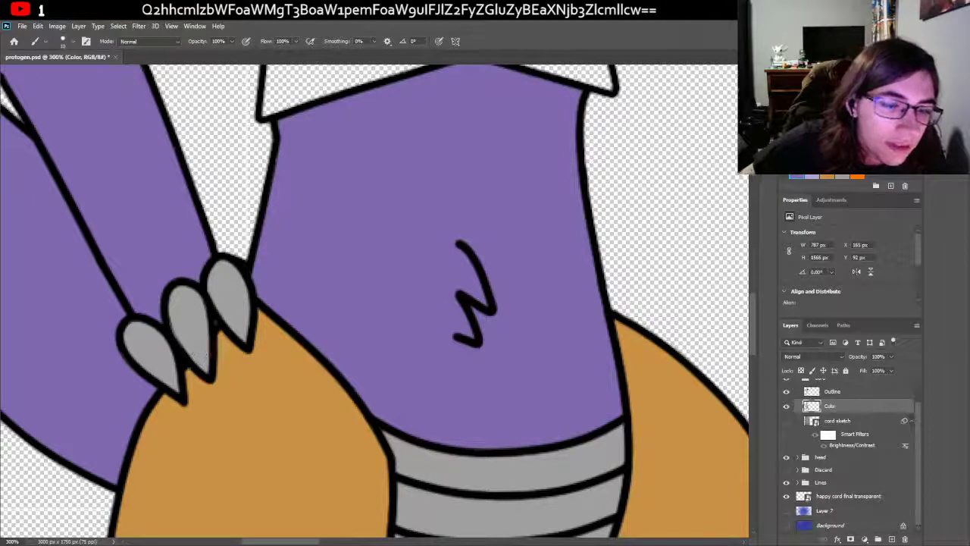
Step: Fill both triangular flaps beneath the chest armor with gray
{"action": "left_click_drag", "start_coordinate": [271, 543], "coordinate": [287, 542]}
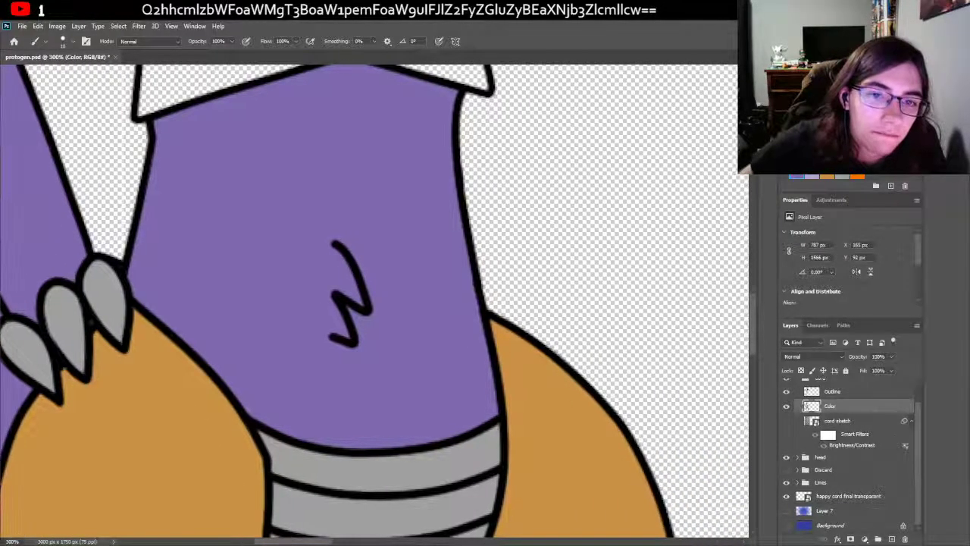
{"action": "scroll", "coordinate": [325, 340], "scroll_direction": "up", "scroll_amount": 5}
{"action": "scroll", "coordinate": [374, 241], "scroll_direction": "up", "scroll_amount": 3}
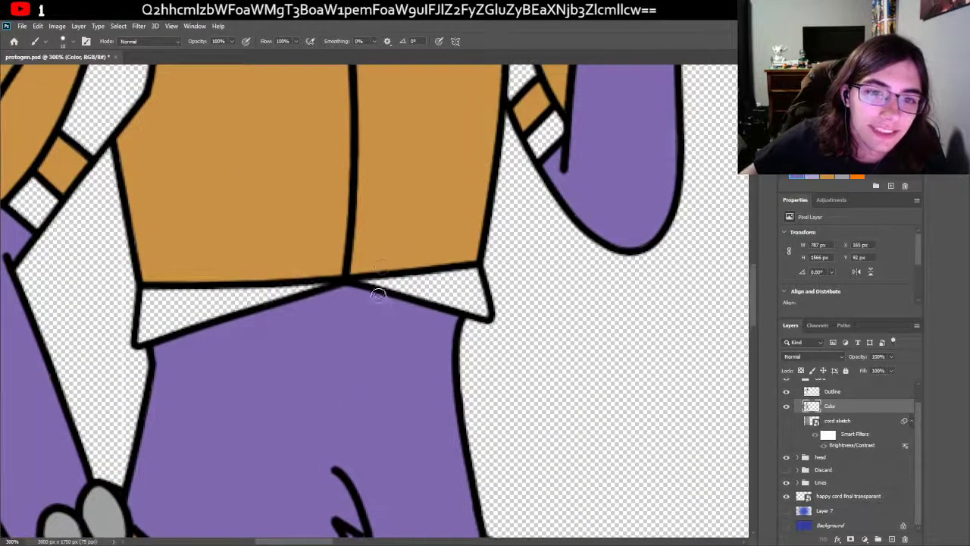
{"action": "mouse_move", "coordinate": [365, 281]}
{"action": "left_mouse_down"}
{"action": "mouse_move", "coordinate": [465, 277]}
{"action": "mouse_move", "coordinate": [487, 312]}
{"action": "mouse_move", "coordinate": [406, 292]}
{"action": "mouse_move", "coordinate": [458, 292]}
{"action": "mouse_move", "coordinate": [421, 296]}
{"action": "left_mouse_up"}
{"action": "mouse_move", "coordinate": [318, 285]}
{"action": "left_mouse_down"}
{"action": "mouse_move", "coordinate": [189, 309]}
{"action": "mouse_move", "coordinate": [218, 314]}
{"action": "mouse_move", "coordinate": [142, 338]}
{"action": "mouse_move", "coordinate": [148, 292]}
{"action": "mouse_move", "coordinate": [240, 295]}
{"action": "mouse_move", "coordinate": [161, 310]}
{"action": "left_mouse_up"}
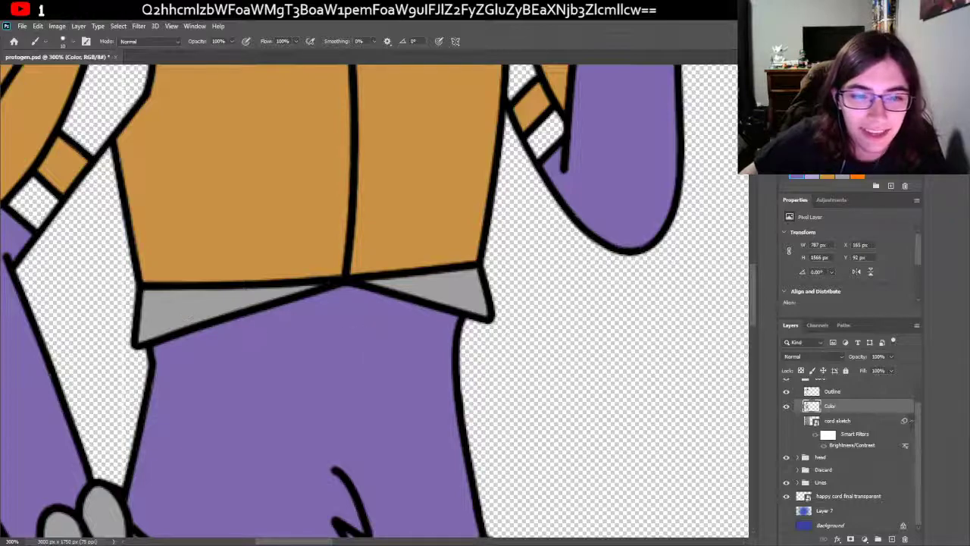
Step: Fill the right arm's lower joint band and the narrow inner upper-arm section beside the chest armor with gray
{"action": "scroll", "coordinate": [334, 419], "scroll_direction": "up", "scroll_amount": 1}
{"action": "scroll", "coordinate": [112, 320], "scroll_direction": "up", "scroll_amount": 1}
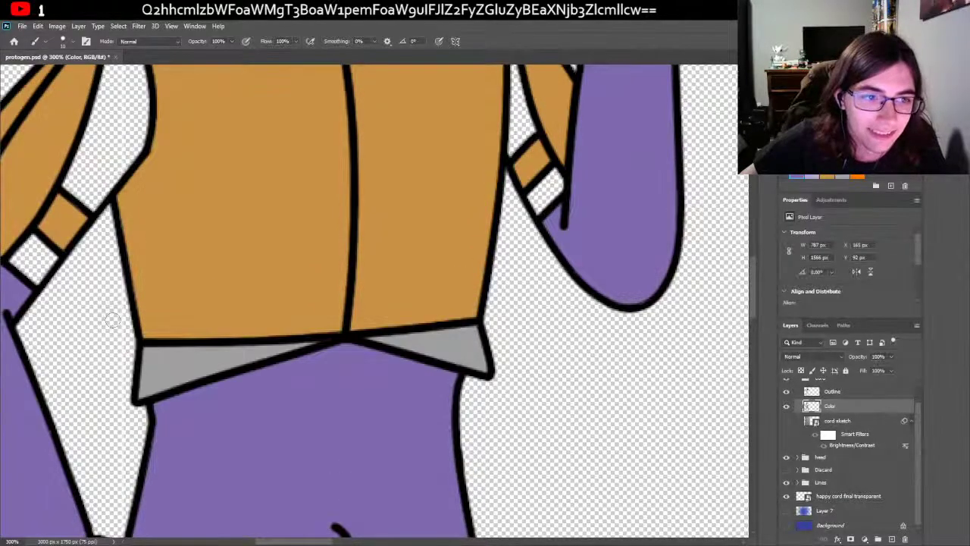
{"action": "scroll", "coordinate": [113, 320], "scroll_direction": "up", "scroll_amount": 3}
{"action": "mouse_move", "coordinate": [559, 296]}
{"action": "left_mouse_down"}
{"action": "mouse_move", "coordinate": [538, 330]}
{"action": "mouse_move", "coordinate": [551, 305]}
{"action": "left_mouse_up"}
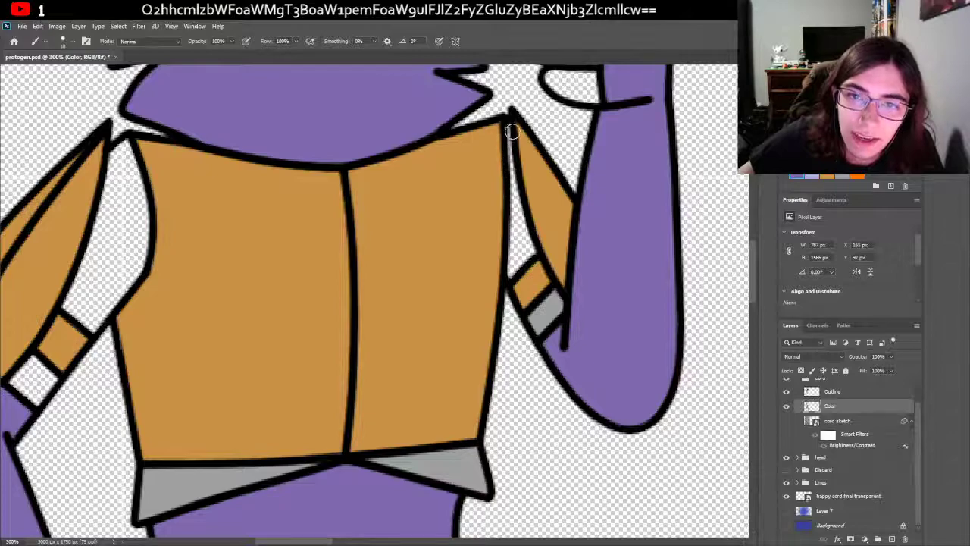
{"action": "mouse_move", "coordinate": [508, 126]}
{"action": "left_mouse_down"}
{"action": "mouse_move", "coordinate": [533, 252]}
{"action": "mouse_move", "coordinate": [510, 271]}
{"action": "mouse_move", "coordinate": [513, 205]}
{"action": "mouse_move", "coordinate": [515, 220]}
{"action": "mouse_move", "coordinate": [573, 257]}
{"action": "mouse_move", "coordinate": [527, 249]}
{"action": "mouse_move", "coordinate": [518, 224]}
{"action": "left_mouse_up"}
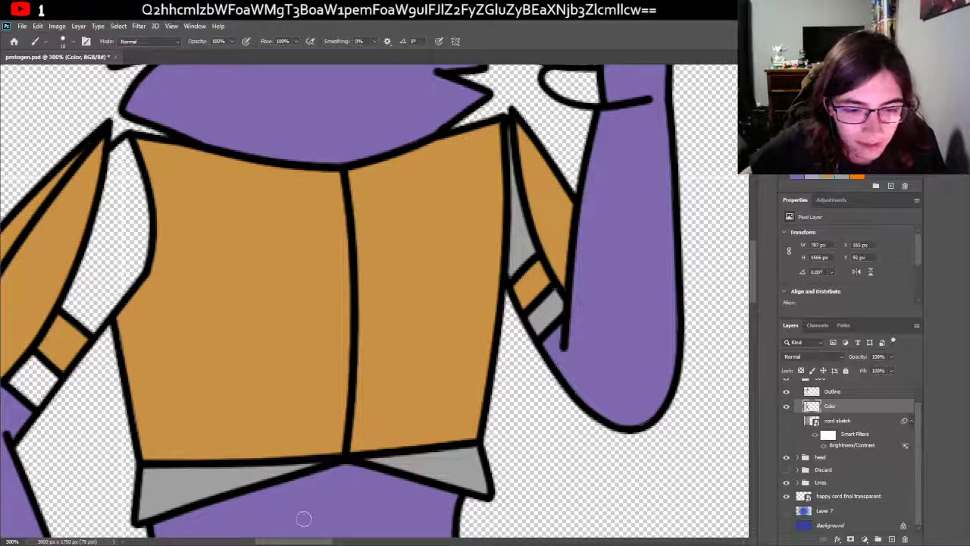
Step: Fill the left arm's lower joint band, just below the golden tan band, with gray
{"action": "left_click_drag", "start_coordinate": [296, 543], "coordinate": [283, 541]}
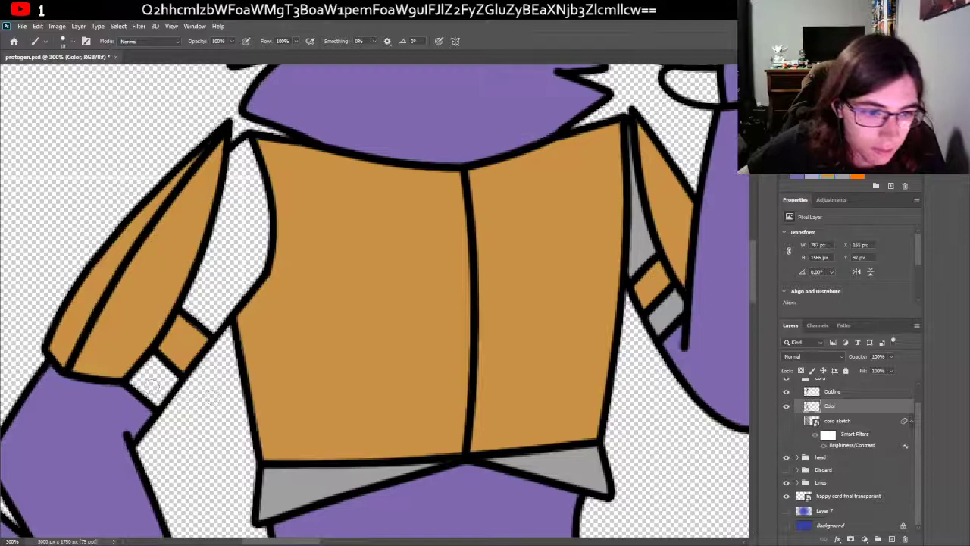
{"action": "mouse_move", "coordinate": [141, 383]}
{"action": "left_mouse_down"}
{"action": "mouse_move", "coordinate": [166, 401]}
{"action": "mouse_move", "coordinate": [157, 370]}
{"action": "left_mouse_up"}
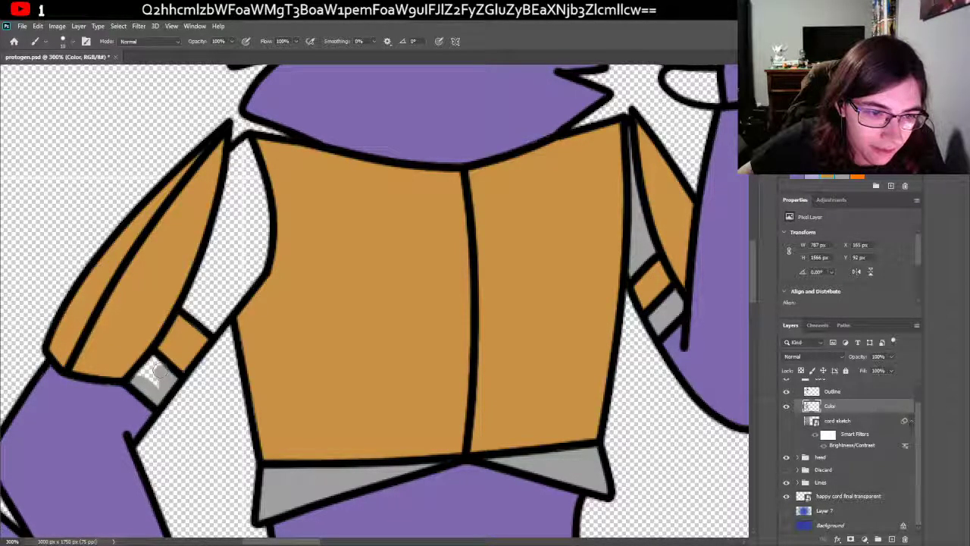
{"action": "left_click_drag", "start_coordinate": [158, 370], "coordinate": [147, 362]}
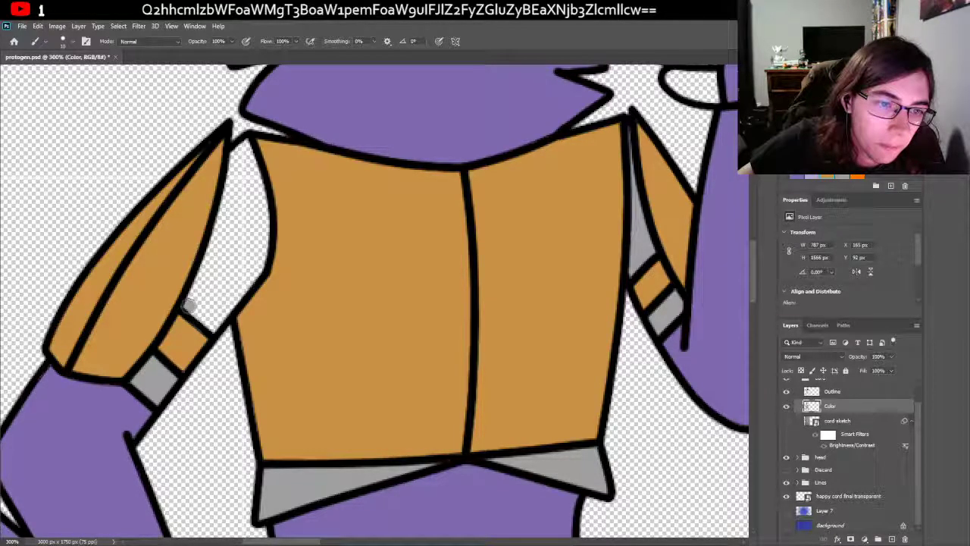
Step: Paint the unfilled upper-arm section between the orange sleeve and the chest plate gray on the Color layer
{"action": "mouse_move", "coordinate": [188, 306]}
{"action": "left_mouse_down"}
{"action": "mouse_move", "coordinate": [236, 286]}
{"action": "mouse_move", "coordinate": [257, 262]}
{"action": "mouse_move", "coordinate": [262, 194]}
{"action": "mouse_move", "coordinate": [249, 149]}
{"action": "mouse_move", "coordinate": [236, 159]}
{"action": "mouse_move", "coordinate": [246, 262]}
{"action": "mouse_move", "coordinate": [220, 300]}
{"action": "mouse_move", "coordinate": [237, 212]}
{"action": "mouse_move", "coordinate": [197, 292]}
{"action": "mouse_move", "coordinate": [226, 191]}
{"action": "left_mouse_up"}
{"action": "mouse_move", "coordinate": [234, 237]}
{"action": "left_mouse_down"}
{"action": "mouse_move", "coordinate": [224, 211]}
{"action": "mouse_move", "coordinate": [235, 163]}
{"action": "left_mouse_up"}
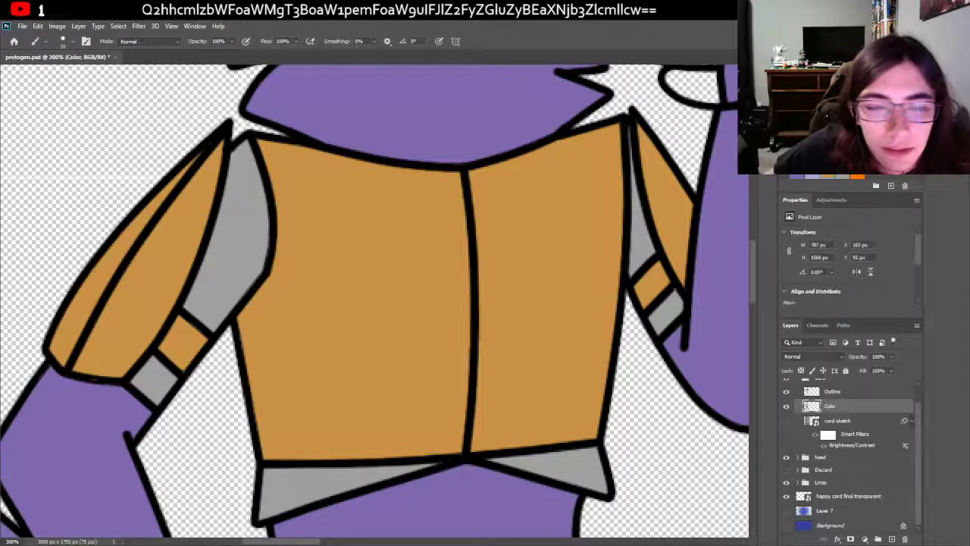
Step: Paint the fingers of the raised hand beside the visor gray on the Color layer
{"action": "key", "text": "z"}
{"action": "left_click", "coordinate": [76, 43]}
{"action": "left_click", "coordinate": [319, 326]}
{"action": "left_click_drag", "start_coordinate": [355, 365], "coordinate": [380, 381]}
{"action": "left_click", "coordinate": [380, 380]}
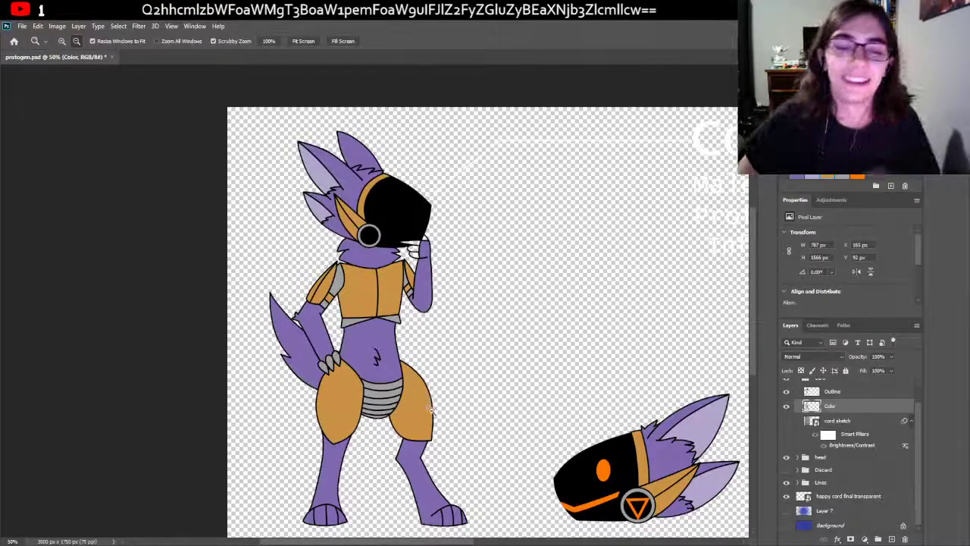
{"action": "left_click", "coordinate": [61, 41]}
{"action": "left_click_drag", "start_coordinate": [459, 239], "coordinate": [210, 262]}
{"action": "key", "text": "b"}
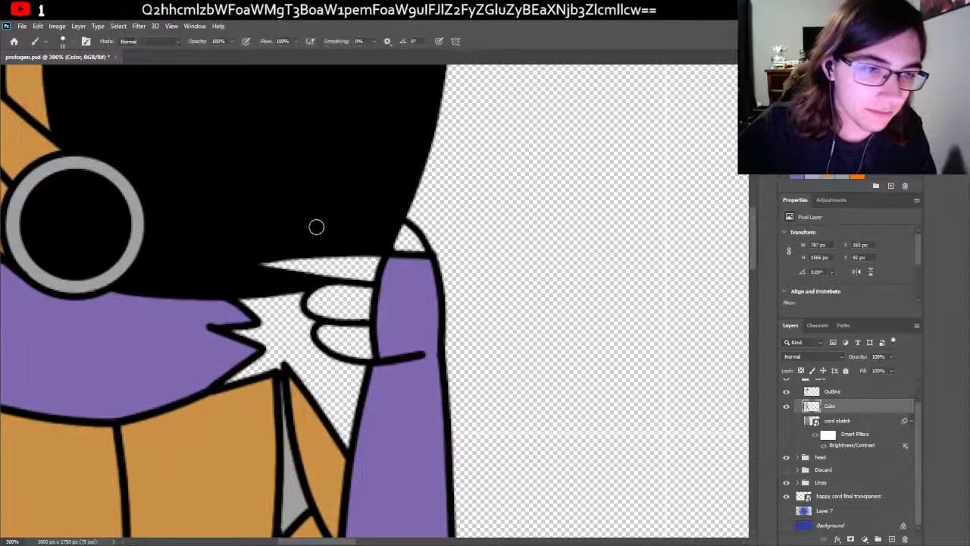
{"action": "mouse_move", "coordinate": [409, 241]}
{"action": "left_mouse_down"}
{"action": "mouse_move", "coordinate": [378, 273]}
{"action": "mouse_move", "coordinate": [369, 263]}
{"action": "mouse_move", "coordinate": [363, 288]}
{"action": "mouse_move", "coordinate": [363, 271]}
{"action": "mouse_move", "coordinate": [362, 349]}
{"action": "mouse_move", "coordinate": [328, 334]}
{"action": "mouse_move", "coordinate": [348, 334]}
{"action": "mouse_move", "coordinate": [348, 251]}
{"action": "mouse_move", "coordinate": [347, 300]}
{"action": "mouse_move", "coordinate": [345, 288]}
{"action": "mouse_move", "coordinate": [315, 298]}
{"action": "left_mouse_up"}
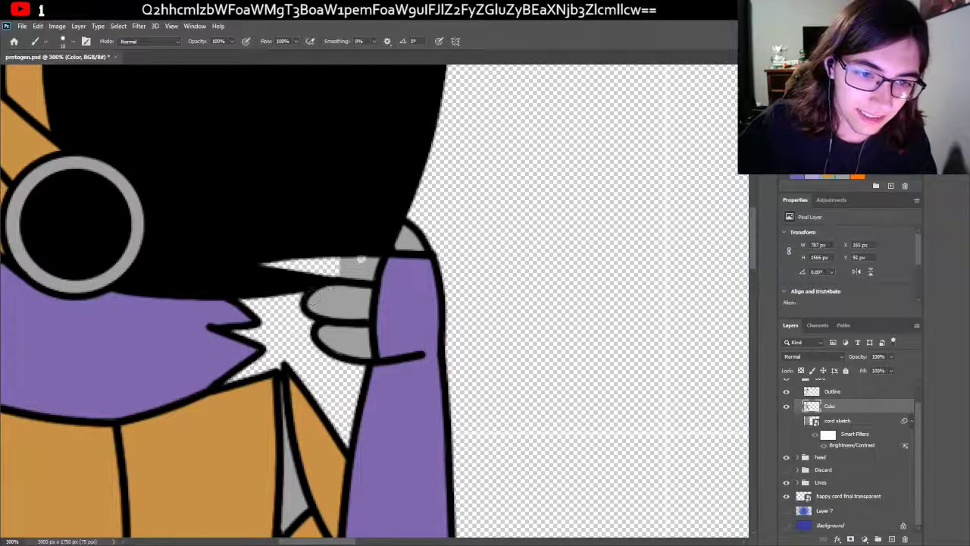
{"action": "mouse_move", "coordinate": [361, 259]}
{"action": "left_mouse_down"}
{"action": "mouse_move", "coordinate": [260, 264]}
{"action": "mouse_move", "coordinate": [320, 255]}
{"action": "mouse_move", "coordinate": [344, 266]}
{"action": "mouse_move", "coordinate": [341, 253]}
{"action": "mouse_move", "coordinate": [342, 288]}
{"action": "left_mouse_up"}
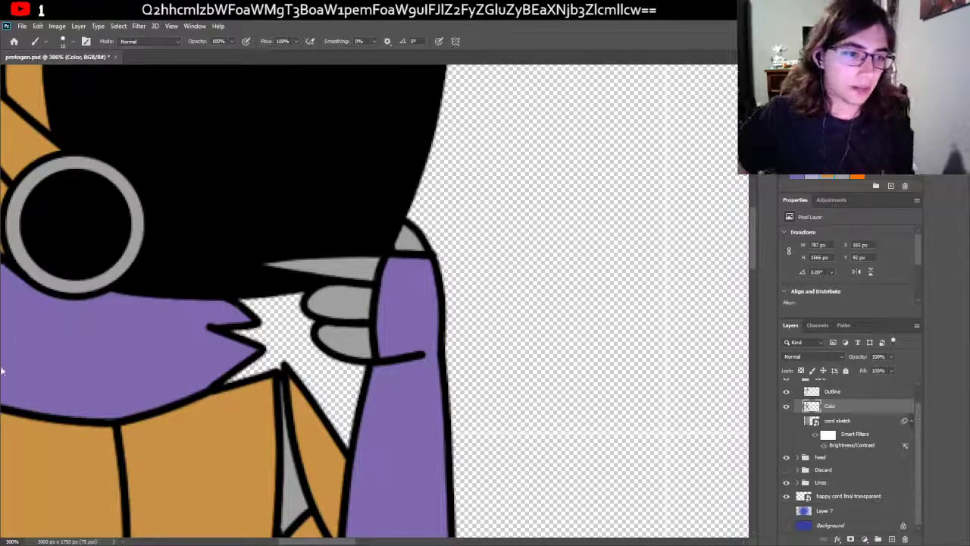
Step: Examine the full figure's coloring and compare it with the two head drawings
{"action": "key", "text": "z"}
{"action": "left_click_drag", "start_coordinate": [471, 306], "coordinate": [485, 312]}
{"action": "left_click", "coordinate": [385, 348], "text": "alt"}
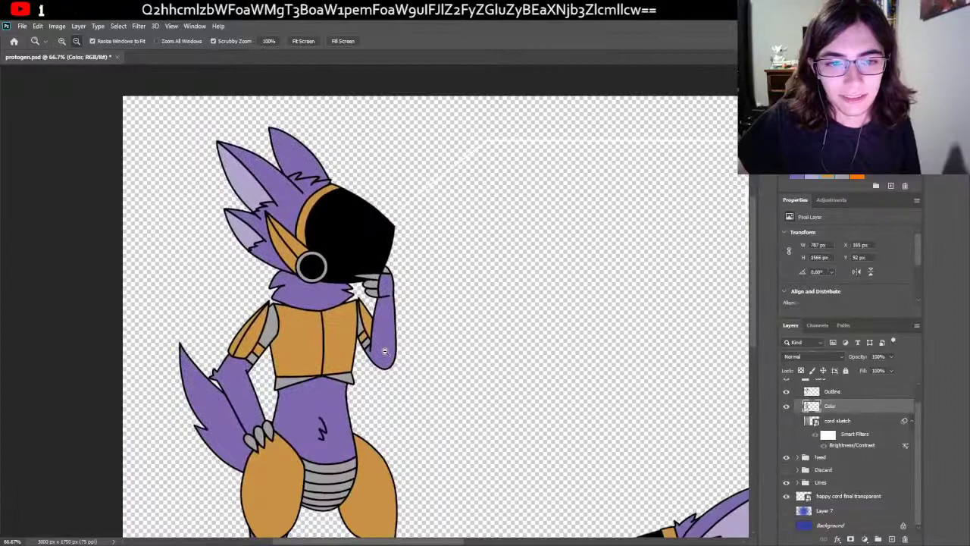
{"action": "left_click", "coordinate": [385, 349], "text": "alt"}
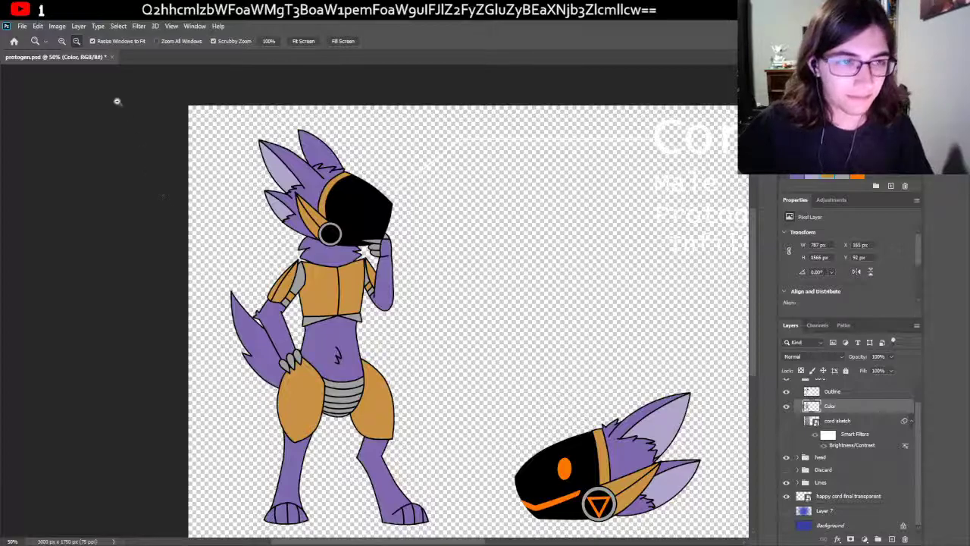
{"action": "left_click_drag", "start_coordinate": [395, 525], "coordinate": [394, 525]}
{"action": "left_click_drag", "start_coordinate": [362, 357], "coordinate": [361, 358], "text": "alt"}
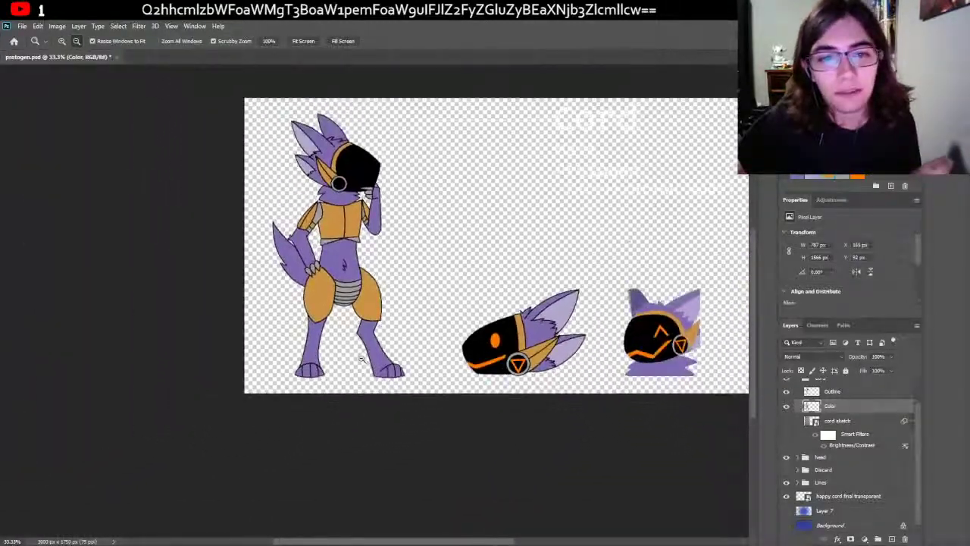
{"action": "left_click", "coordinate": [61, 40]}
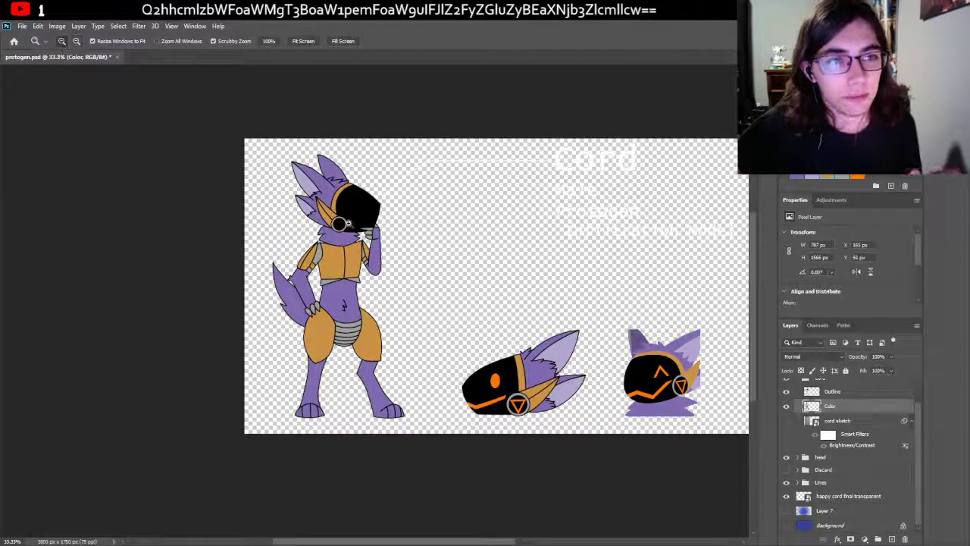
{"action": "left_click", "coordinate": [345, 225]}
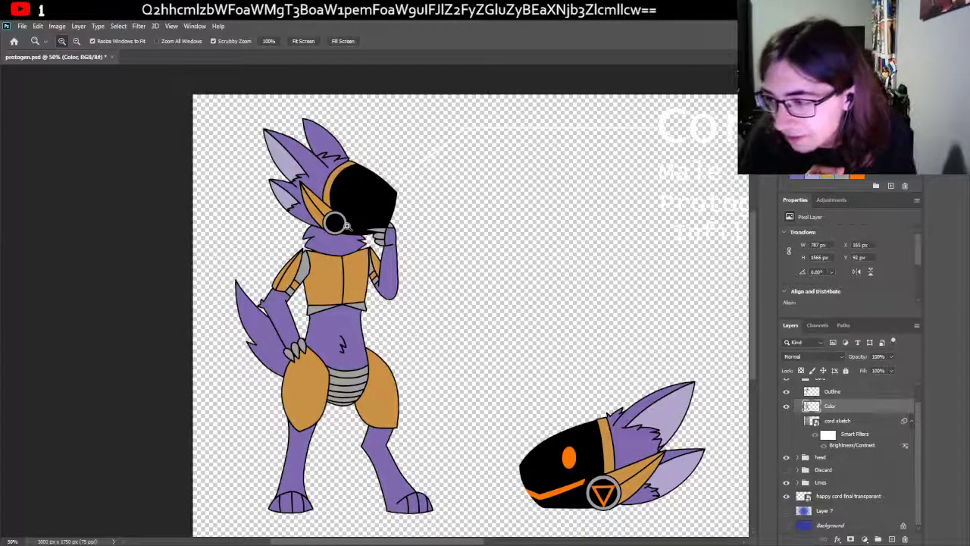
Step: Show Layer 7 and the Background layer behind the character
{"action": "left_click", "coordinate": [786, 510]}
{"action": "left_click", "coordinate": [786, 525]}
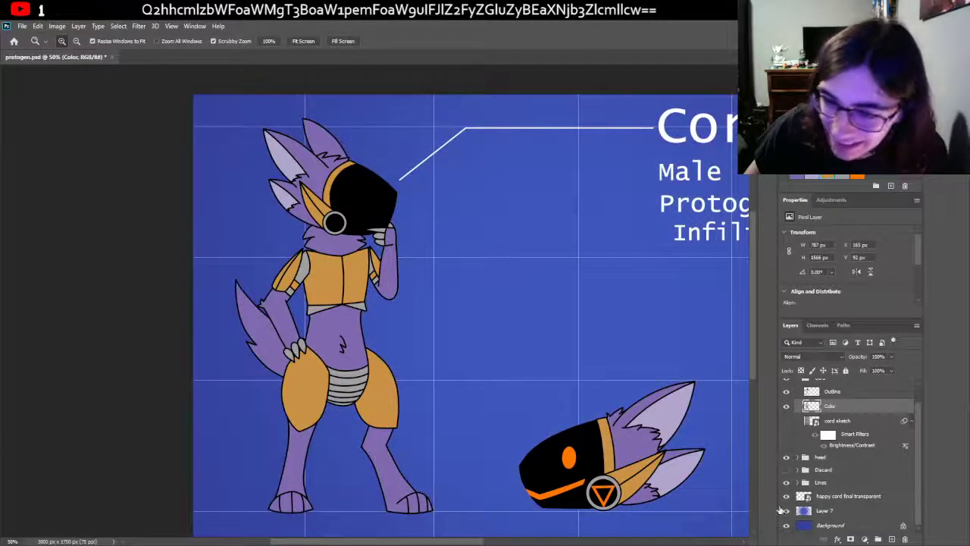
{"action": "scroll", "coordinate": [804, 465], "scroll_direction": "up", "scroll_amount": 1}
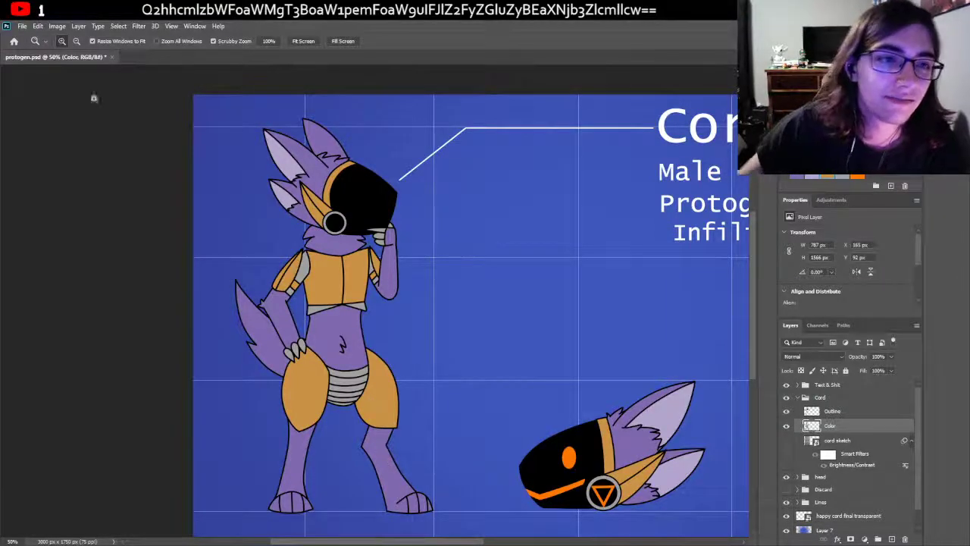
Step: Check the character's head and torso for stray color against the blue background, and save the document
{"action": "left_click_drag", "start_coordinate": [293, 141], "coordinate": [304, 178]}
{"action": "scroll", "coordinate": [303, 177], "scroll_direction": "up", "scroll_amount": 2}
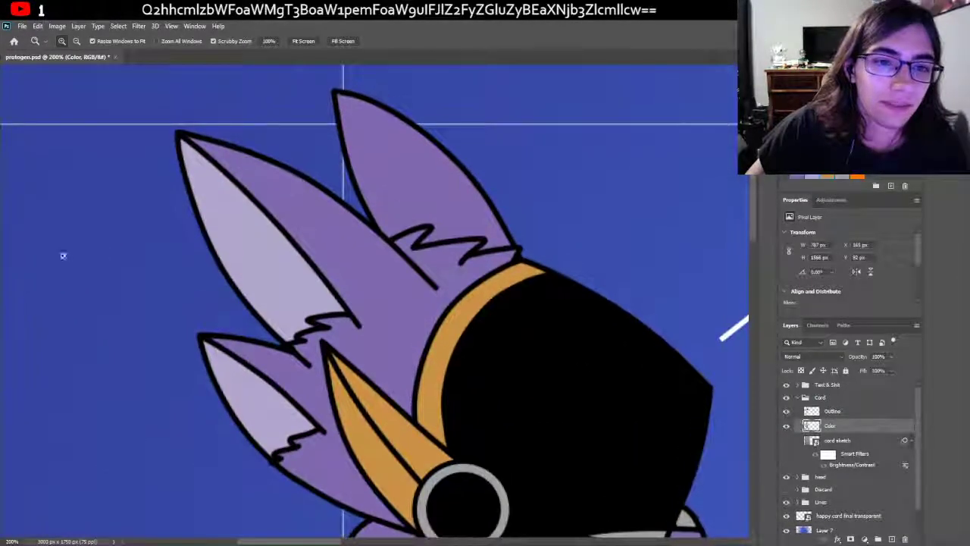
{"action": "key", "text": "e"}
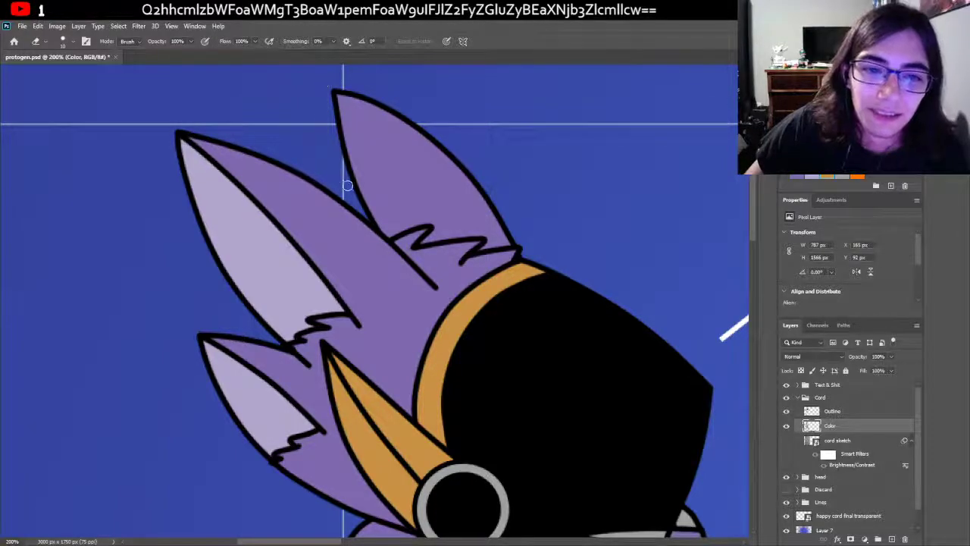
{"action": "scroll", "coordinate": [132, 243], "scroll_direction": "down", "scroll_amount": 5}
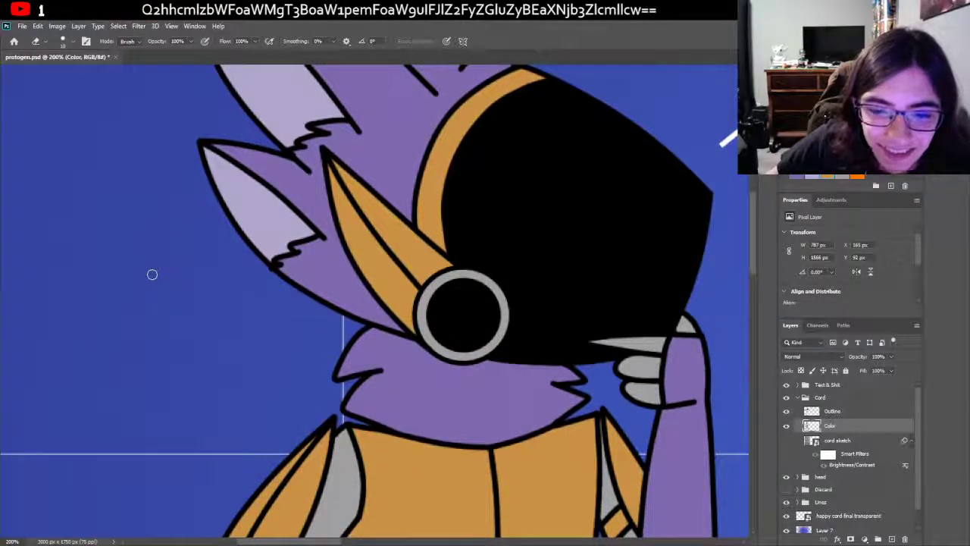
{"action": "key", "text": "z"}
{"action": "left_click", "coordinate": [79, 127], "text": "alt"}
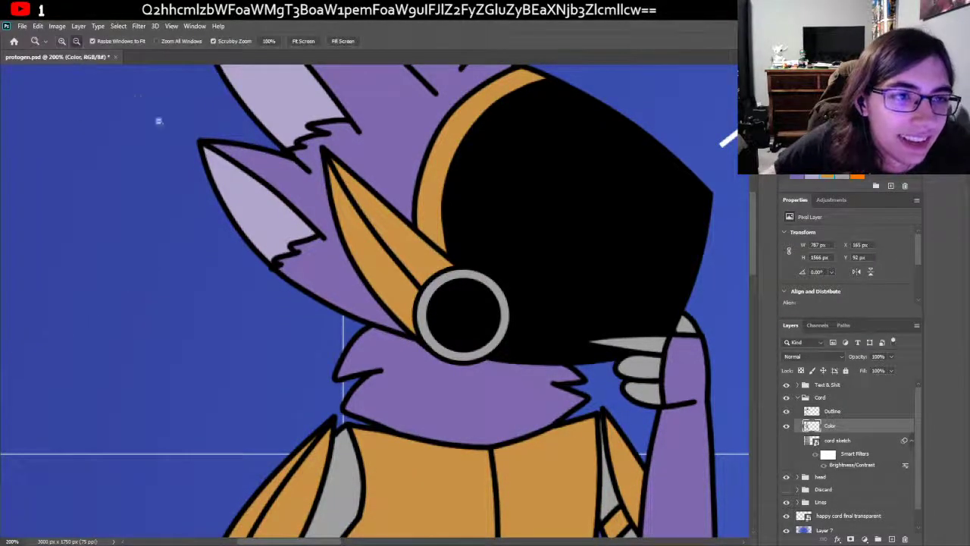
{"action": "scroll", "coordinate": [299, 274], "scroll_direction": "down", "scroll_amount": 2}
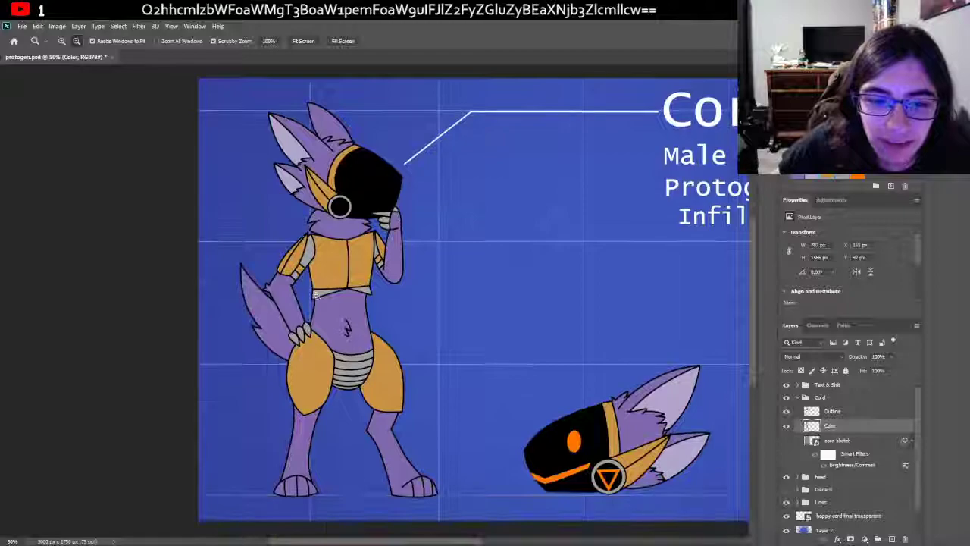
{"action": "scroll", "coordinate": [238, 255], "scroll_direction": "up", "scroll_amount": 1}
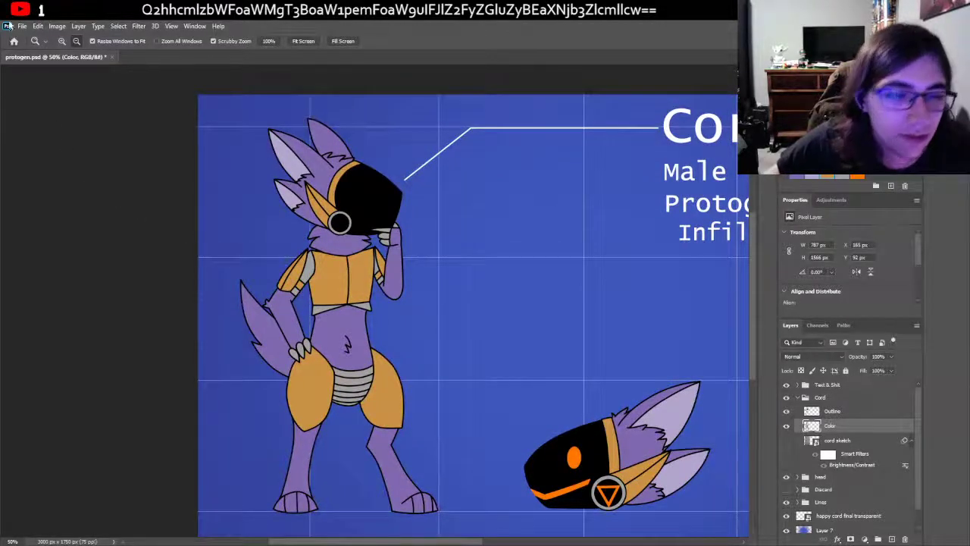
{"action": "key", "text": "ctrl+s"}
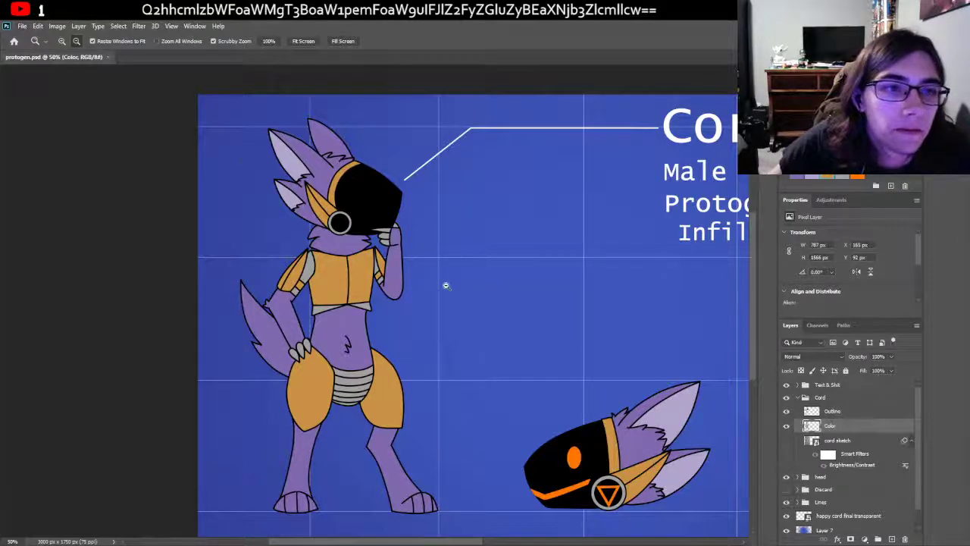
Step: Select the happy cord final transparent layer and toggle its visibility to identify its artwork
{"action": "left_click", "coordinate": [846, 412]}
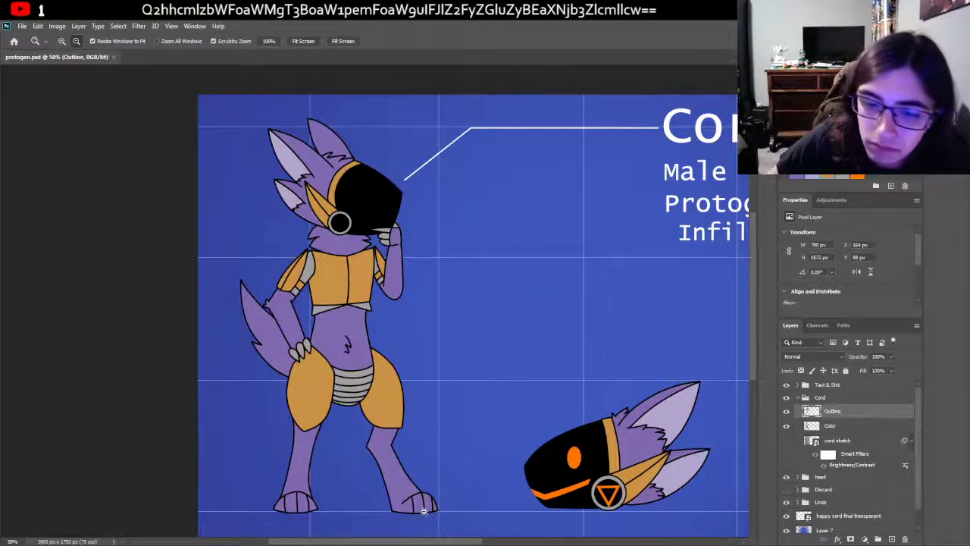
{"action": "scroll", "coordinate": [422, 529], "scroll_direction": "right", "scroll_amount": 5}
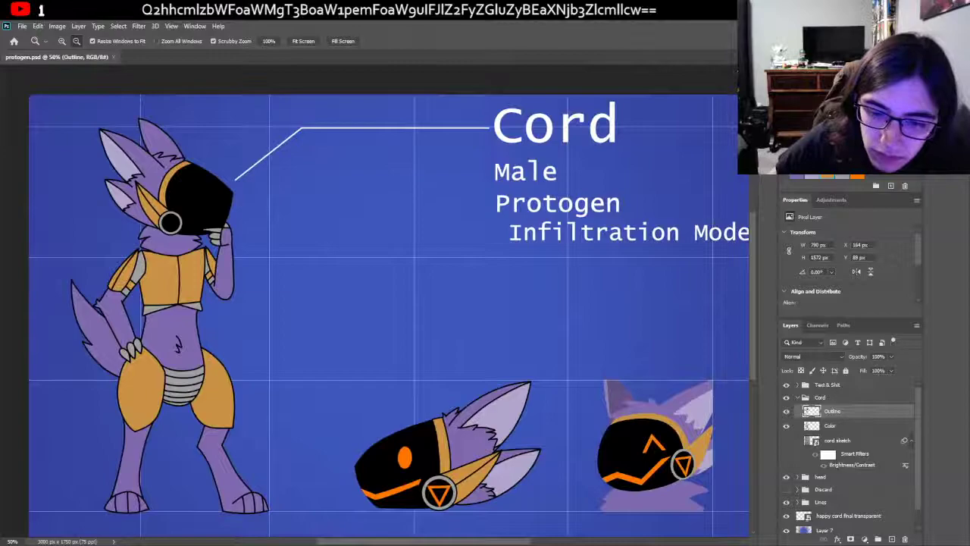
{"action": "scroll", "coordinate": [421, 530], "scroll_direction": "right", "scroll_amount": 3}
{"action": "scroll", "coordinate": [422, 530], "scroll_direction": "left", "scroll_amount": 2}
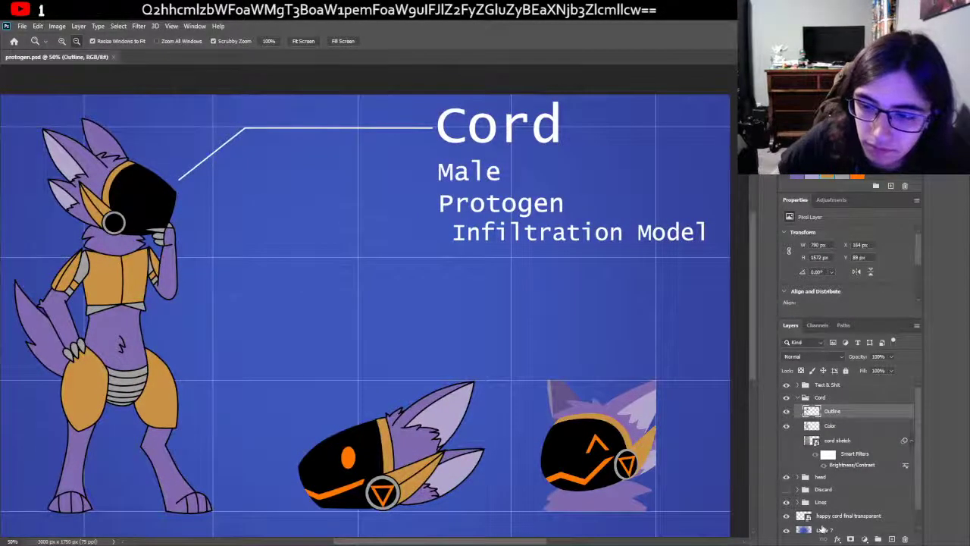
{"action": "scroll", "coordinate": [821, 531], "scroll_direction": "down", "scroll_amount": 1}
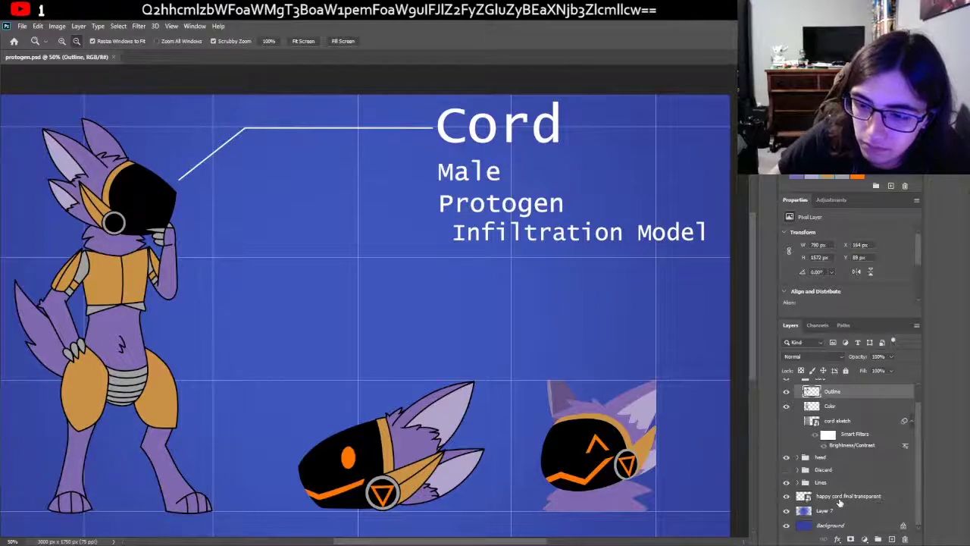
{"action": "left_click", "coordinate": [839, 498]}
{"action": "left_click", "coordinate": [787, 496]}
{"action": "left_click", "coordinate": [787, 497]}
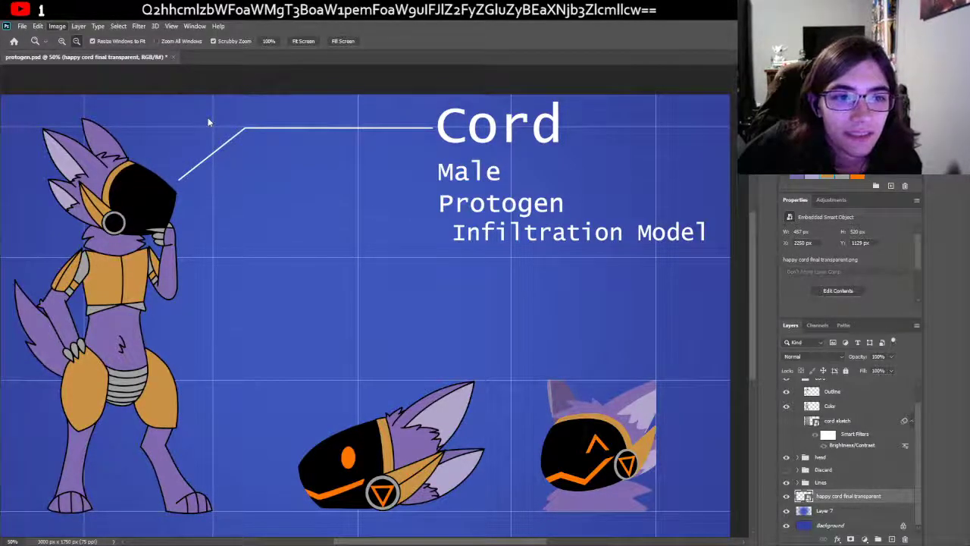
Step: Try color adjustments on the happy cord final transparent layer
{"action": "key", "text": "i"}
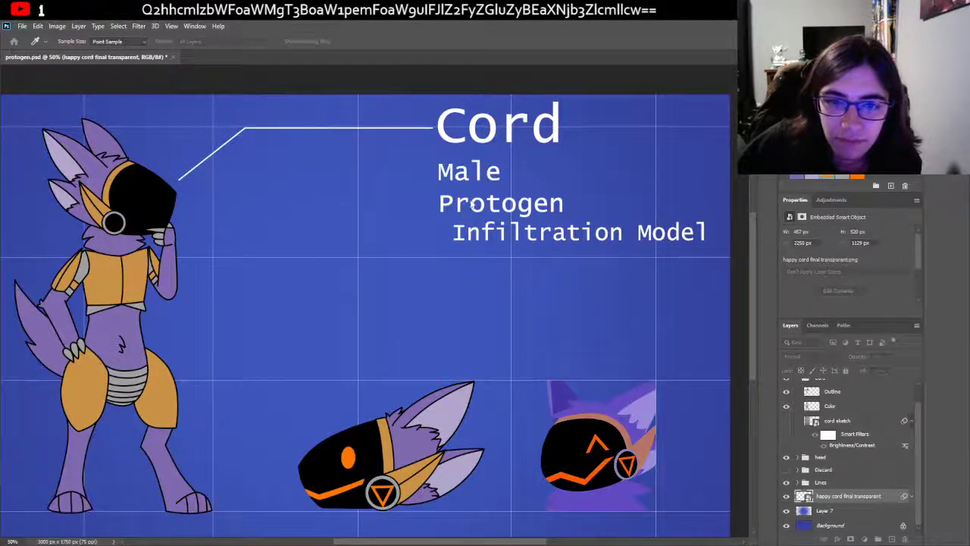
{"action": "key", "text": "z"}
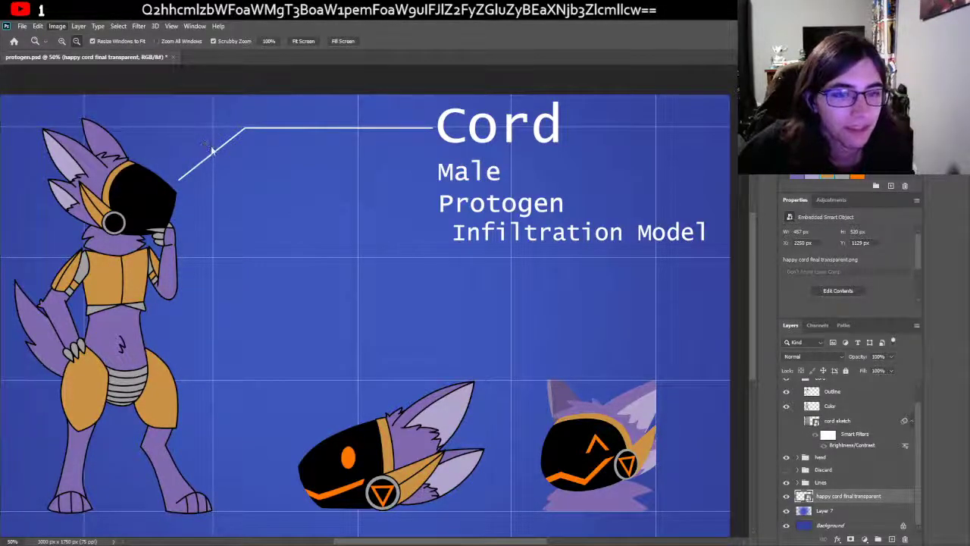
{"action": "key", "text": "i"}
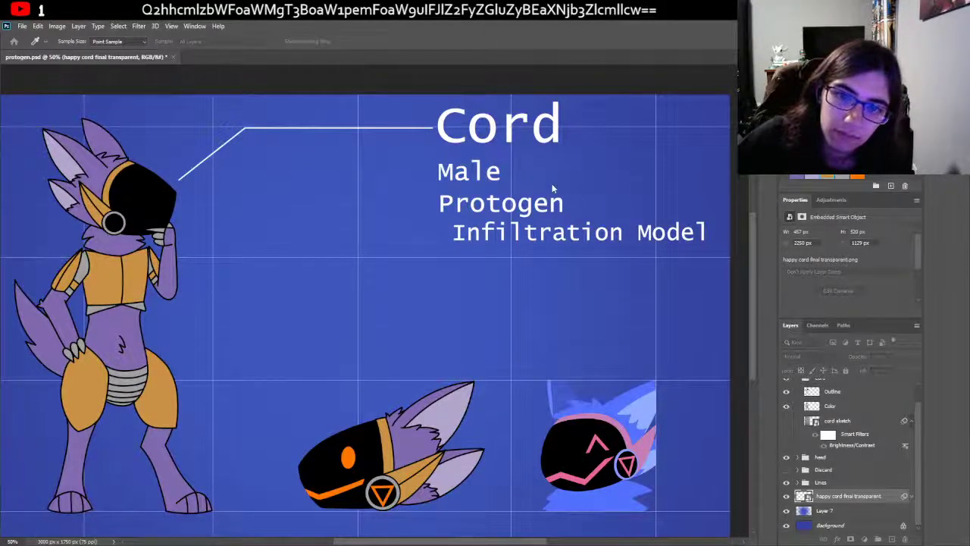
{"action": "key", "text": "z"}
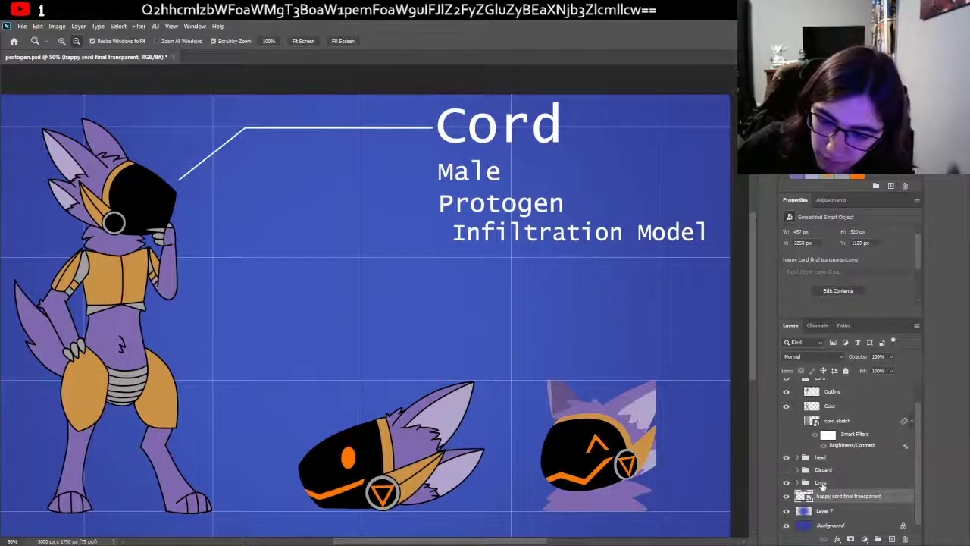
Step: Cycle the happy cord final transparent layer through the blending modes, including Hue, ending at Normal
{"action": "scroll", "coordinate": [811, 356], "scroll_direction": "down", "scroll_amount": 4}
{"action": "key", "text": "shift+plus"}
{"action": "key", "text": "shift+plus"}
{"action": "key", "text": "shift+plus"}
{"action": "key", "text": "shift+plus"}
{"action": "key", "text": "shift+plus"}
{"action": "key", "text": "shift+plus"}
{"action": "key", "text": "shift+plus"}
{"action": "key", "text": "shift+plus"}
{"action": "key", "text": "shift+plus"}
{"action": "key", "text": "shift+plus"}
{"action": "key", "text": "shift+plus"}
{"action": "key", "text": "shift+plus"}
{"action": "key", "text": "shift+plus"}
{"action": "key", "text": "shift+plus"}
{"action": "key", "text": "shift+plus"}
{"action": "key", "text": "shift+plus"}
{"action": "key", "text": "shift+plus"}
{"action": "key", "text": "shift+plus"}
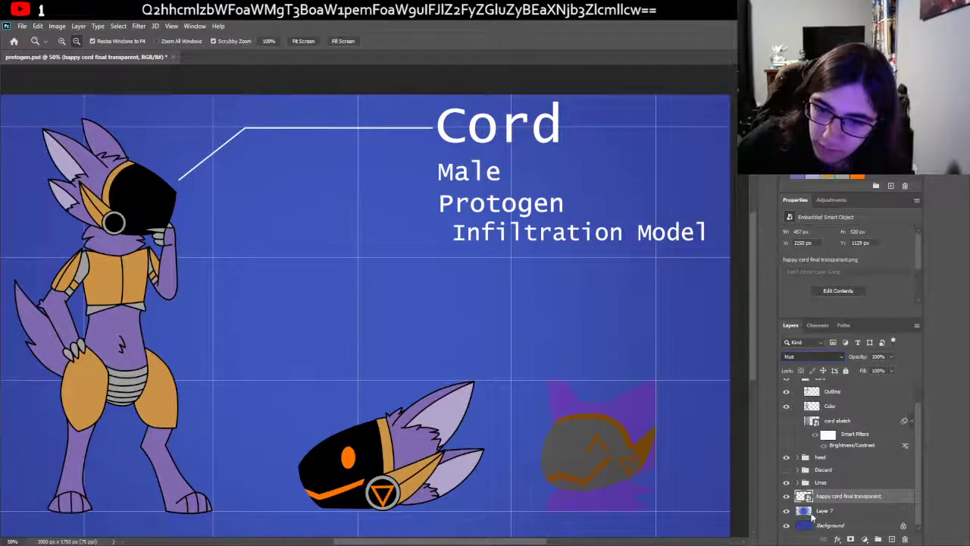
{"action": "key", "text": "shift+plus"}
{"action": "key", "text": "shift+plus"}
{"action": "key", "text": "shift+plus"}
{"action": "key", "text": "shift+plus"}
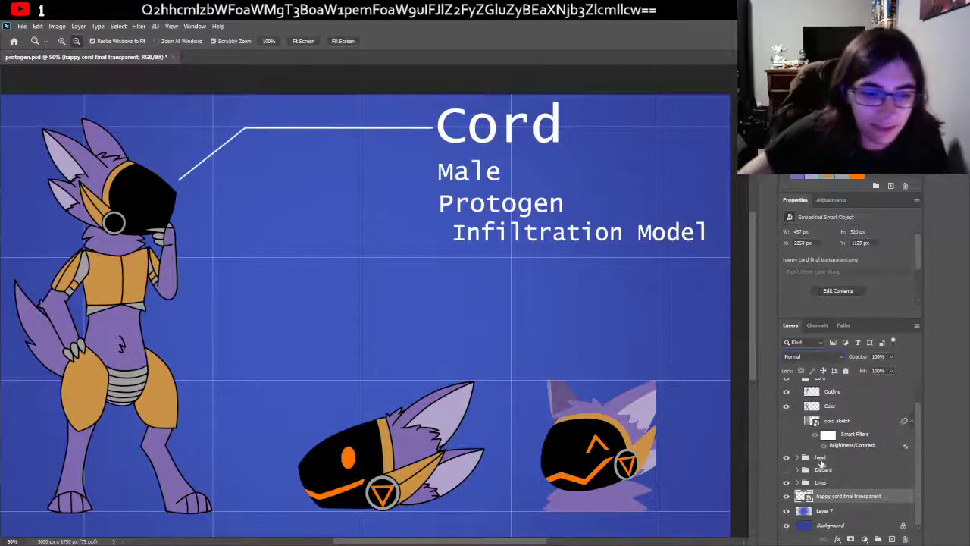
Step: Select the Outline layer in the Cord group and frame the full-body figure's torso and legs
{"action": "scroll", "coordinate": [844, 493], "scroll_direction": "up", "scroll_amount": 1}
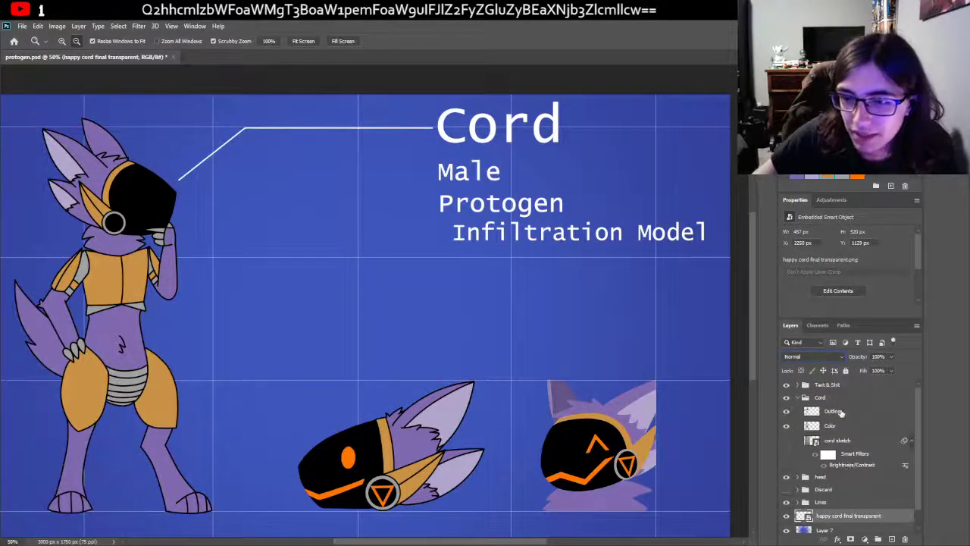
{"action": "left_click", "coordinate": [841, 412]}
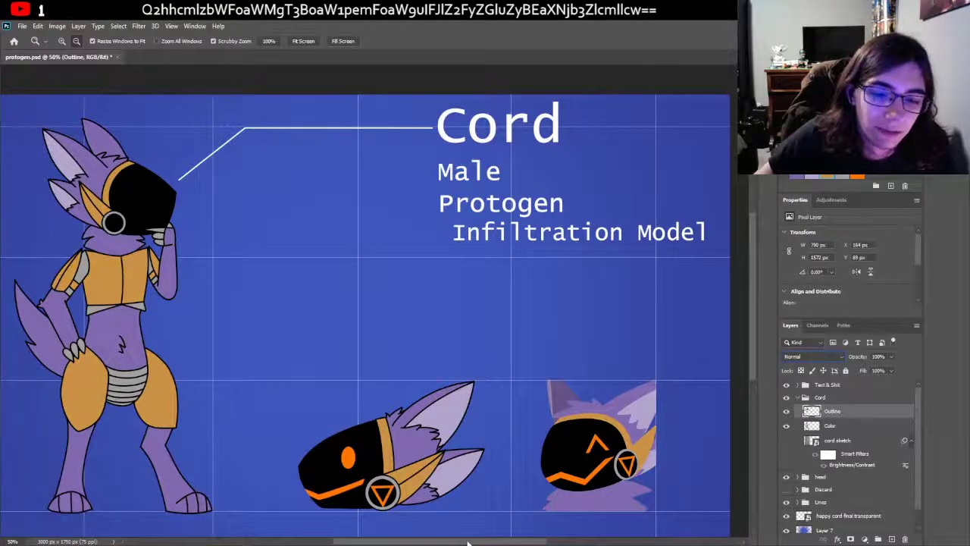
{"action": "scroll", "coordinate": [469, 543], "scroll_direction": "left", "scroll_amount": 3}
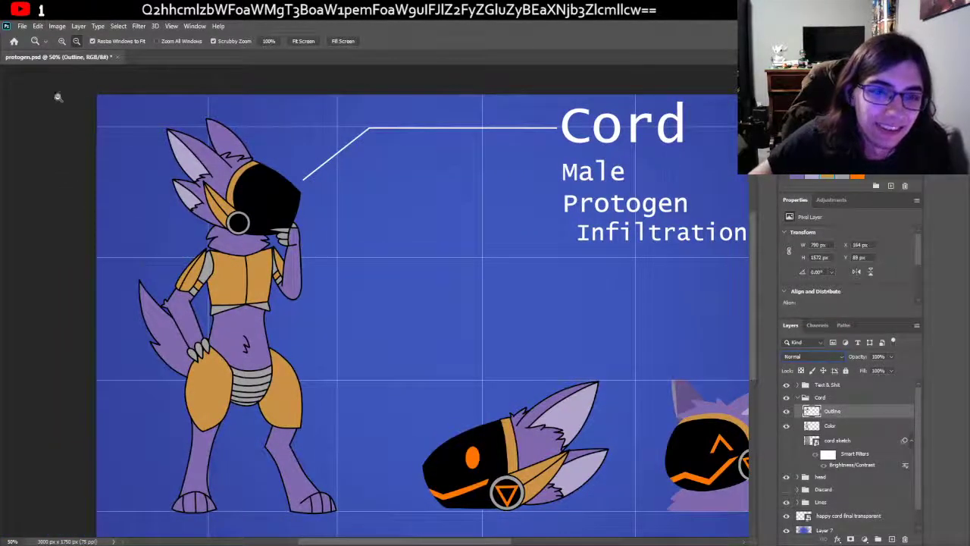
{"action": "left_click", "coordinate": [63, 41]}
{"action": "left_click", "coordinate": [206, 243]}
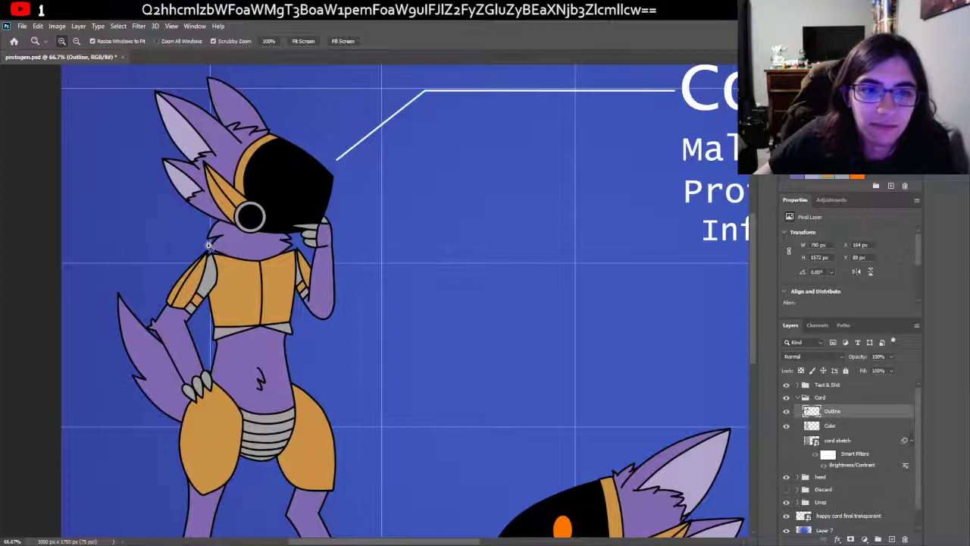
{"action": "scroll", "coordinate": [211, 250], "scroll_direction": "down", "scroll_amount": 3}
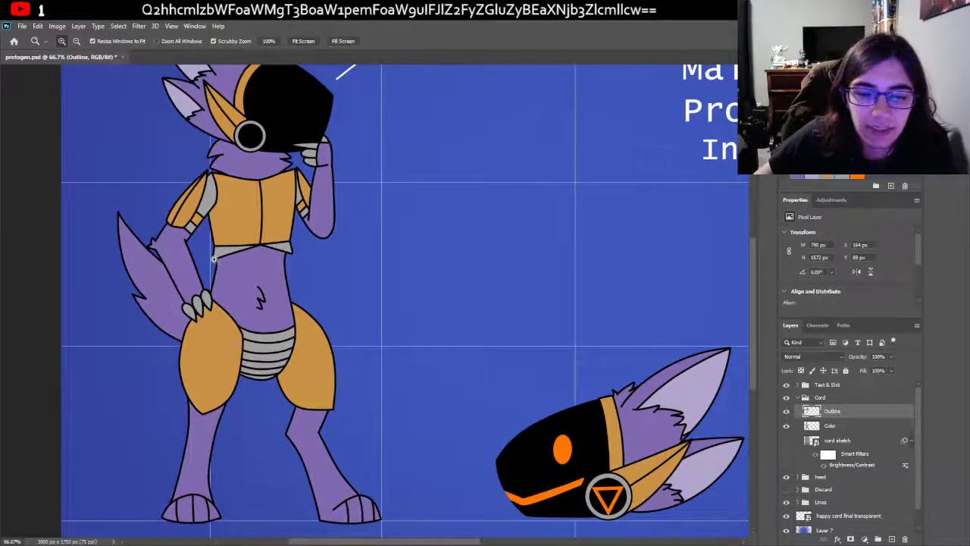
Step: Save protogen.psd and look over the whole reference sheet with the colored full-body character
{"action": "scroll", "coordinate": [214, 259], "scroll_direction": "up", "scroll_amount": 2}
{"action": "left_click", "coordinate": [253, 260]}
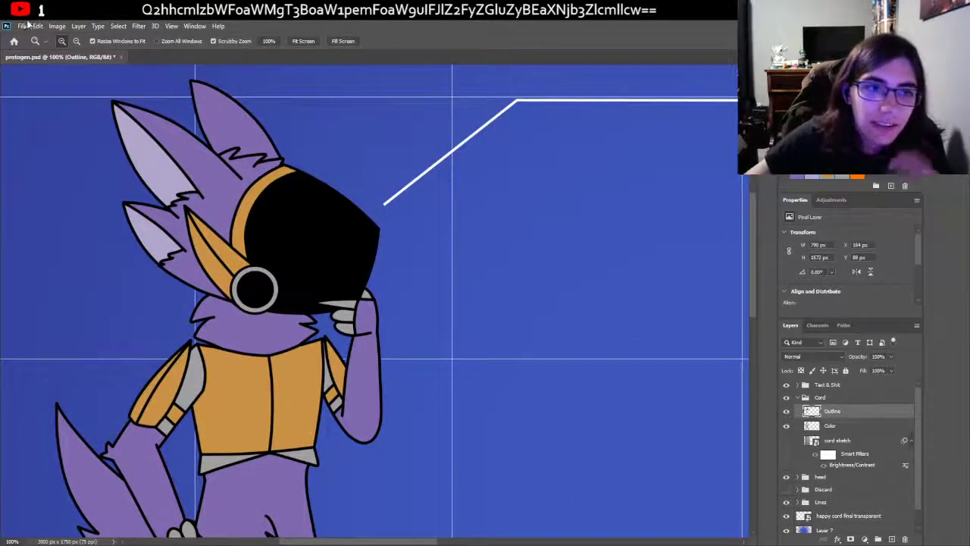
{"action": "key", "text": "ctrl+s"}
{"action": "left_click", "coordinate": [76, 41]}
{"action": "left_click_drag", "start_coordinate": [432, 299], "coordinate": [428, 309]}
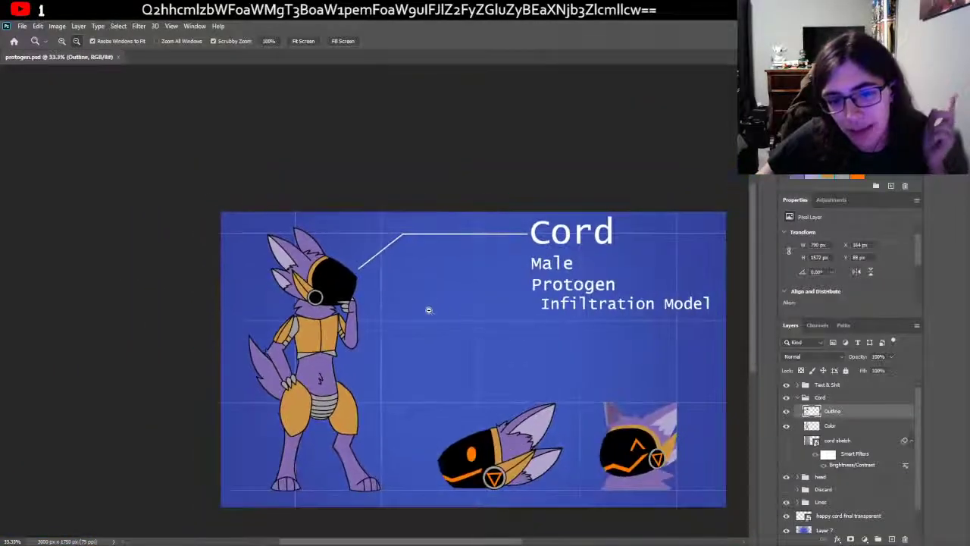
{"action": "scroll", "coordinate": [428, 309], "scroll_direction": "down", "scroll_amount": 2}
{"action": "scroll", "coordinate": [428, 543], "scroll_direction": "right", "scroll_amount": 2}
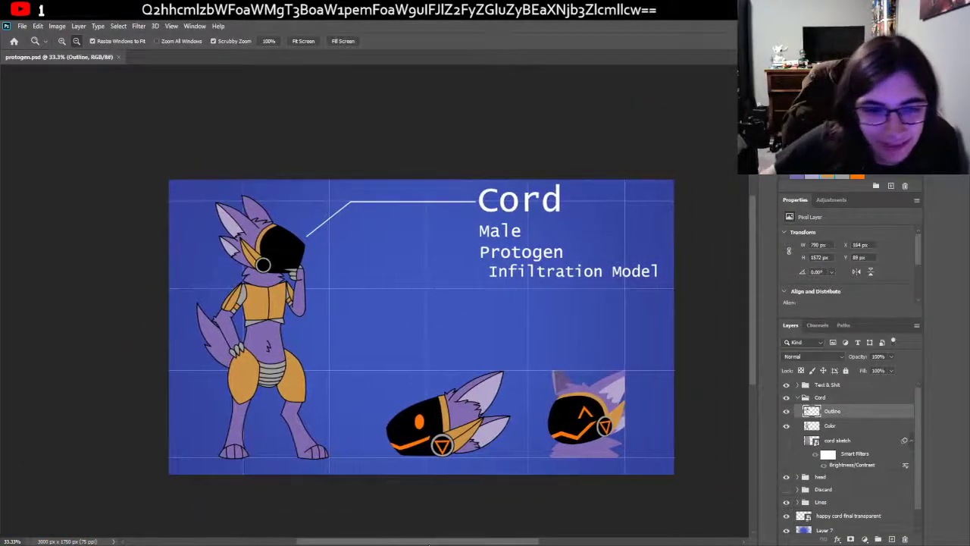
{"action": "scroll", "coordinate": [428, 543], "scroll_direction": "right", "scroll_amount": 1}
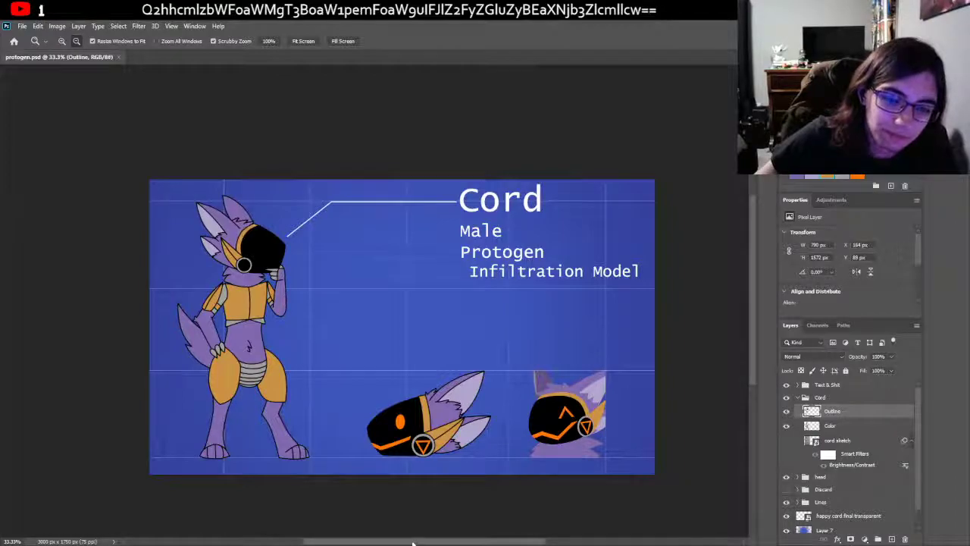
{"action": "scroll", "coordinate": [413, 543], "scroll_direction": "right", "scroll_amount": 1}
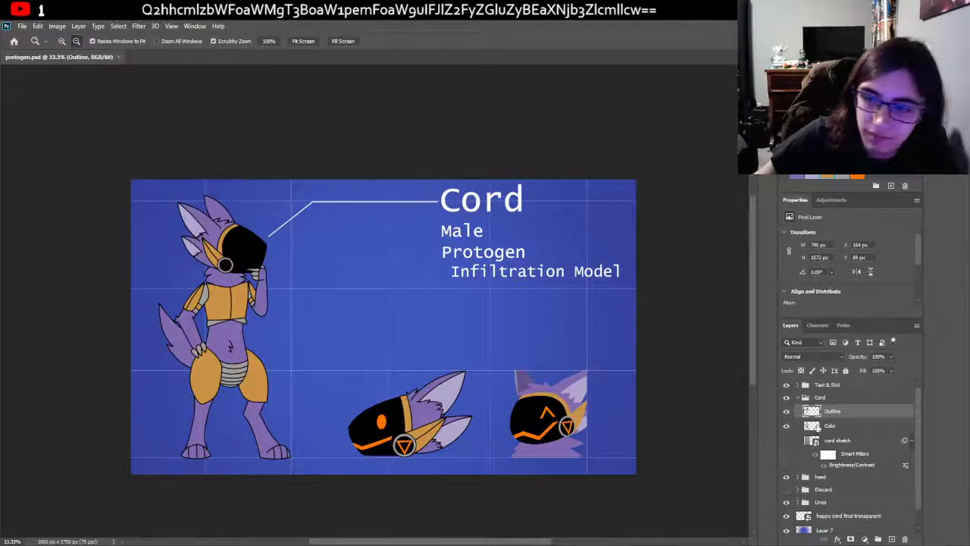
Step: Delete the "Infiltration Model" line from the description text below the Cord title, keeping Male and Protogen
{"action": "left_click", "coordinate": [840, 387]}
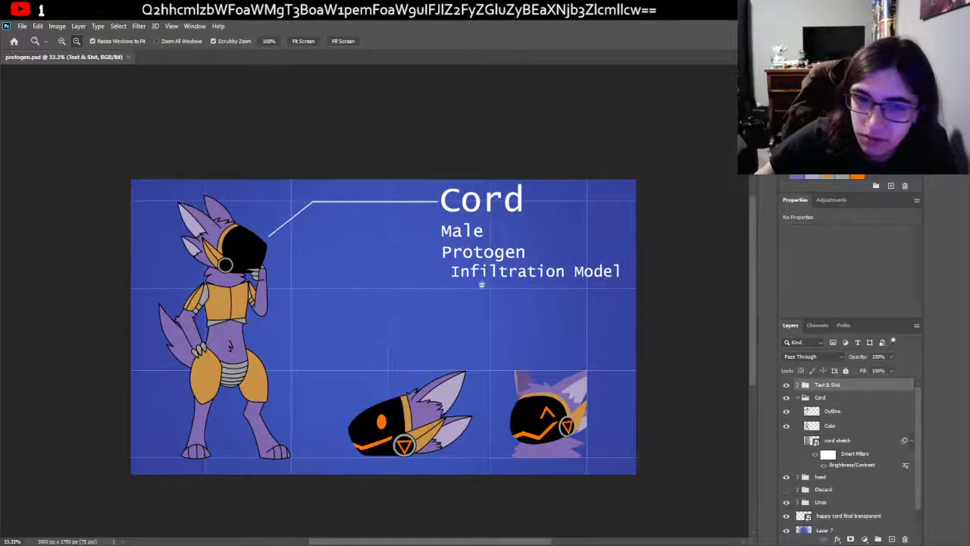
{"action": "left_click", "coordinate": [799, 385]}
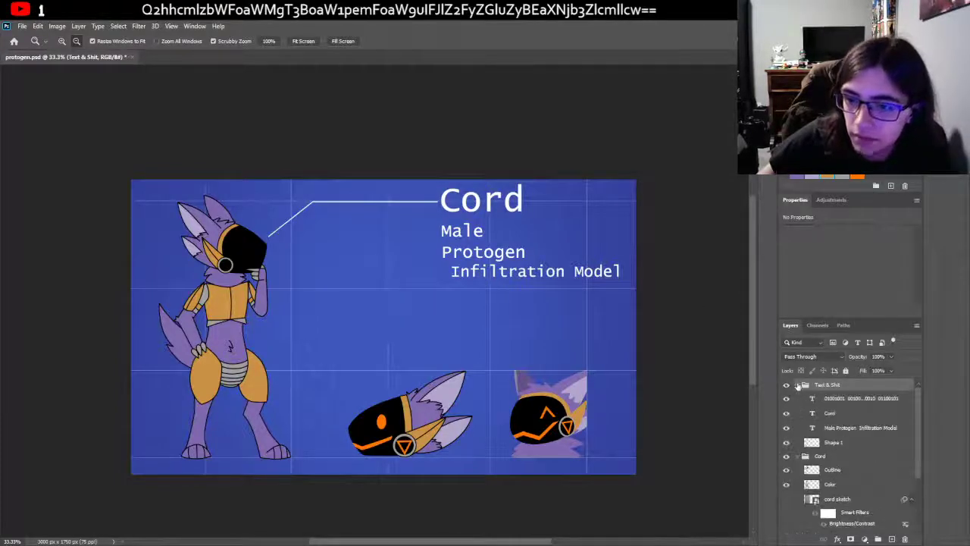
{"action": "left_click", "coordinate": [851, 429]}
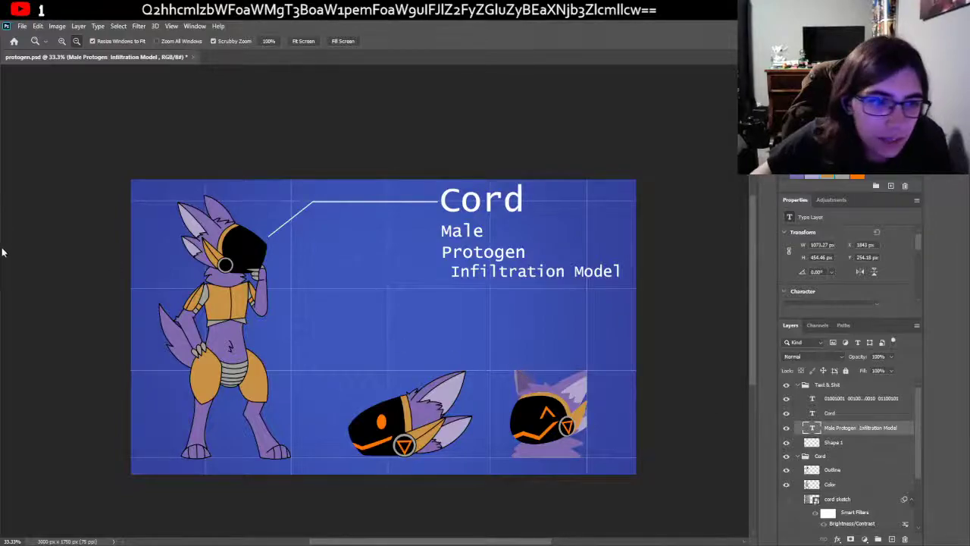
{"action": "key", "text": "t"}
{"action": "double_click", "coordinate": [507, 271]}
{"action": "triple_click", "coordinate": [534, 274]}
{"action": "key", "text": "BackSpace"}
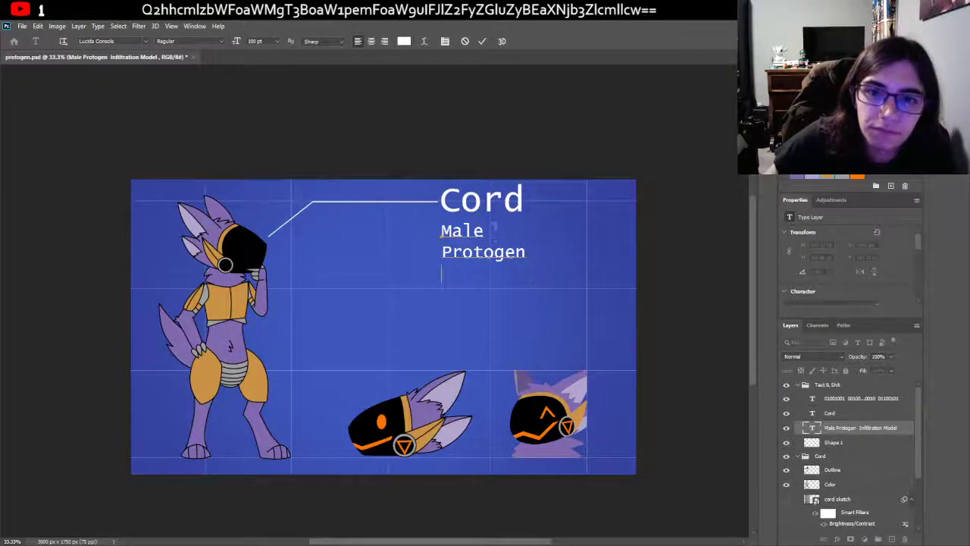
{"action": "key", "text": "Escape"}
{"action": "key", "text": "z"}
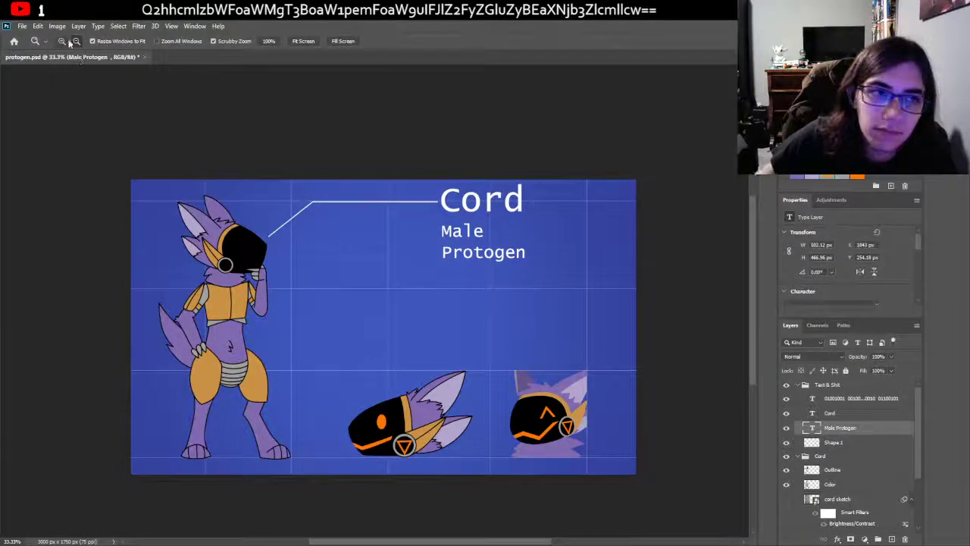
Step: Check the shortened description text below the Cord title up close and save protogen.psd
{"action": "left_click", "coordinate": [535, 224]}
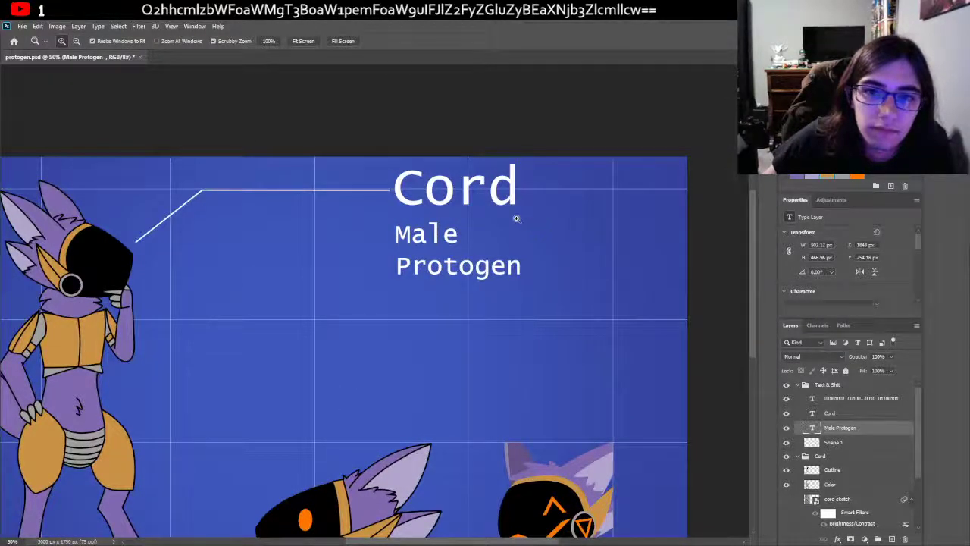
{"action": "left_click", "coordinate": [421, 189]}
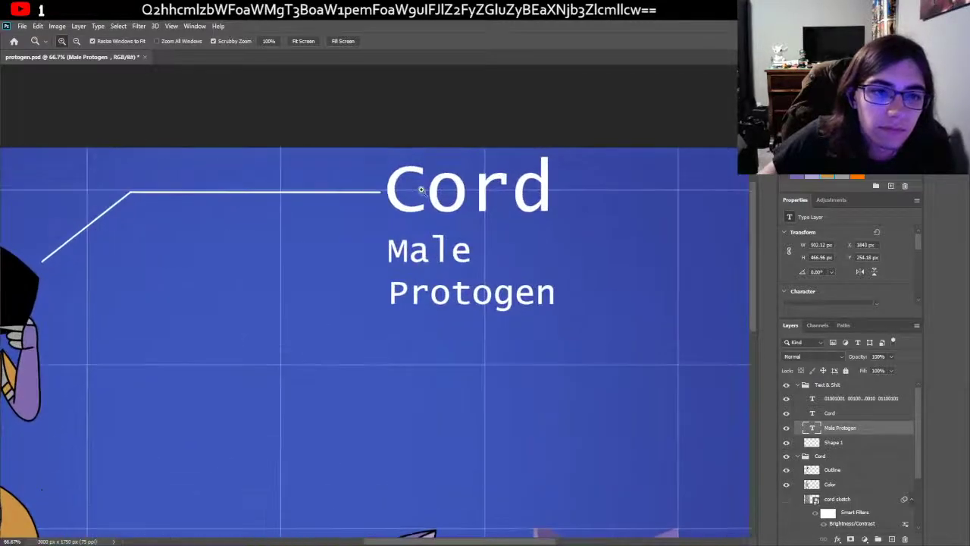
{"action": "left_click_drag", "start_coordinate": [404, 542], "coordinate": [426, 543]}
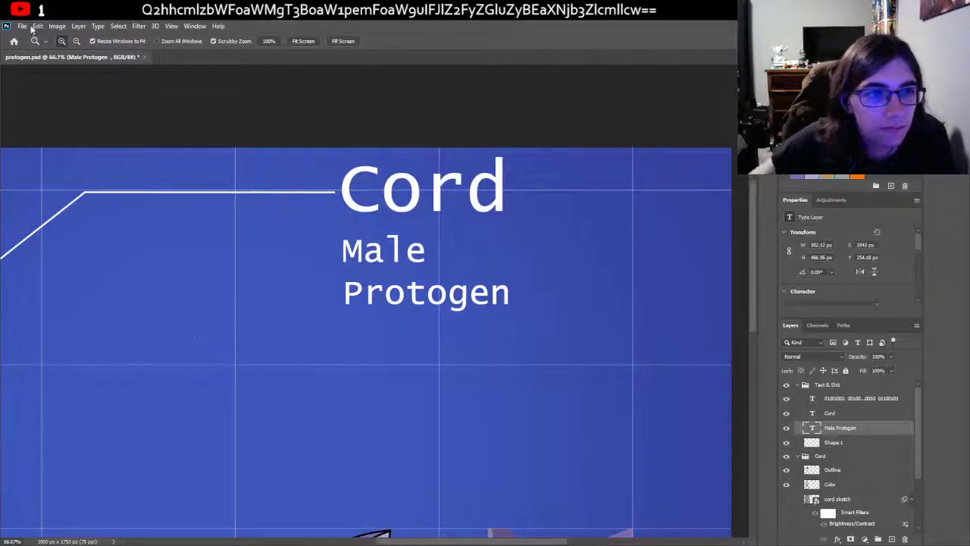
{"action": "key", "text": "ctrl+s"}
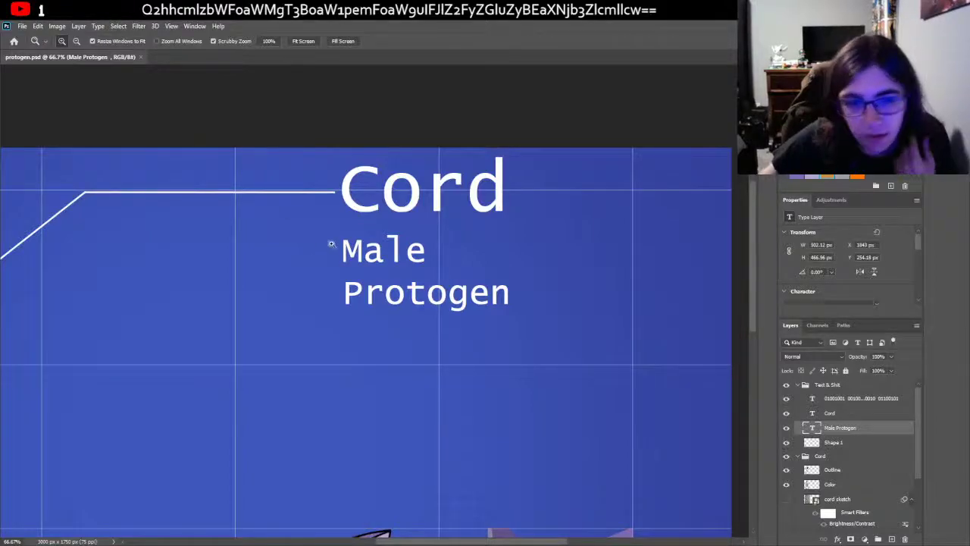
{"action": "key", "text": "ctrl+minus"}
{"action": "key", "text": "ctrl+minus"}
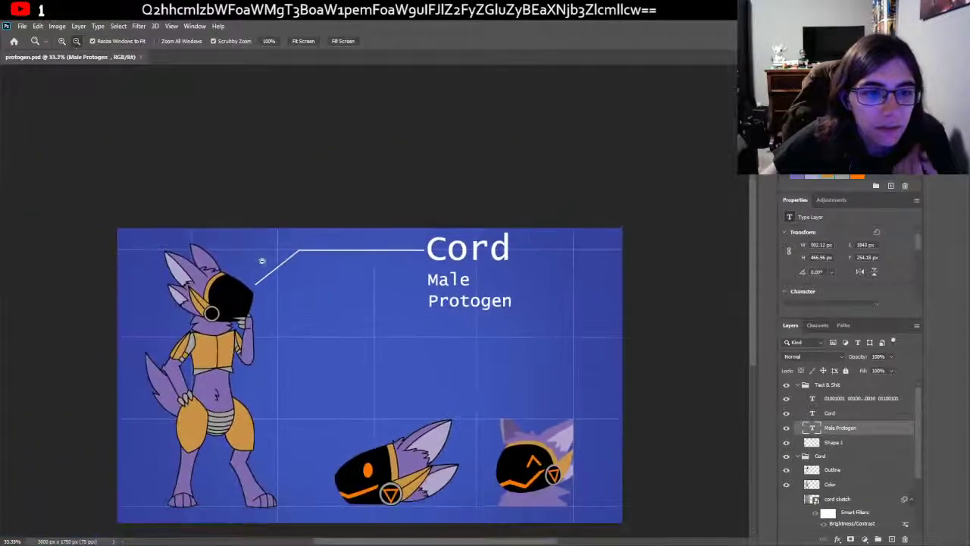
{"action": "scroll", "coordinate": [316, 286], "scroll_direction": "down", "scroll_amount": 1}
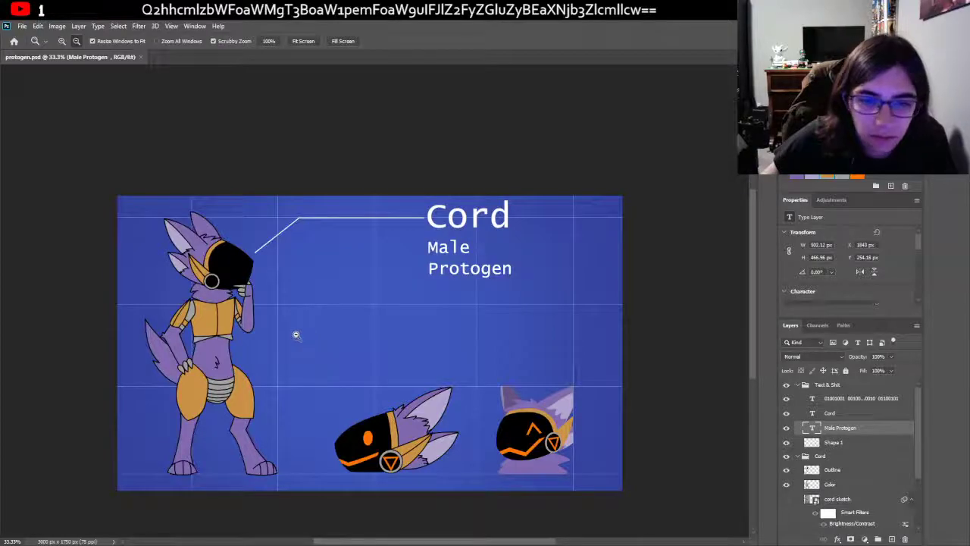
{"action": "scroll", "coordinate": [227, 243], "scroll_direction": "down", "scroll_amount": 1}
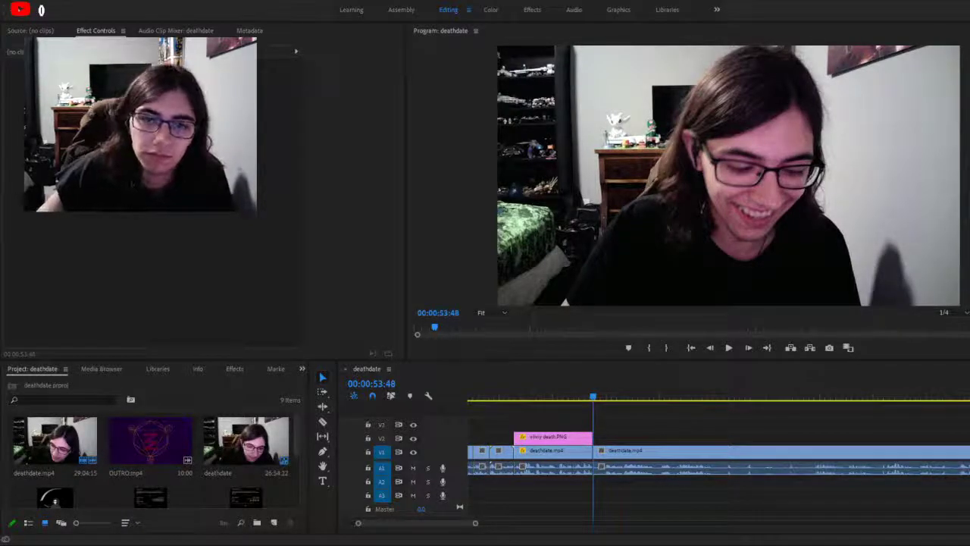
Step: In Premiere Pro, play the deathdate sequence from 00:00:42:38 and stop on the "One Eternity Later" card
{"action": "left_click", "coordinate": [302, 470]}
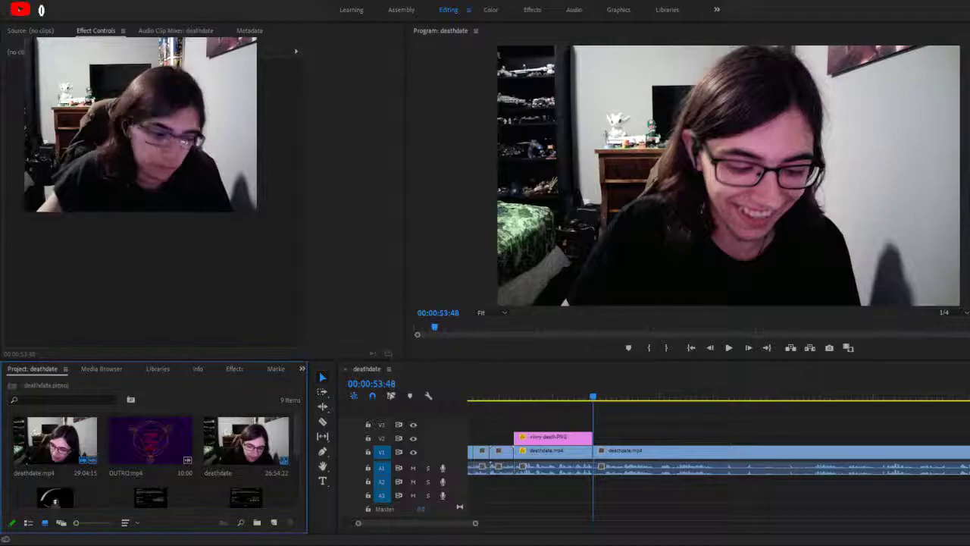
{"action": "left_click", "coordinate": [586, 417]}
{"action": "left_click_drag", "start_coordinate": [586, 417], "coordinate": [475, 425]}
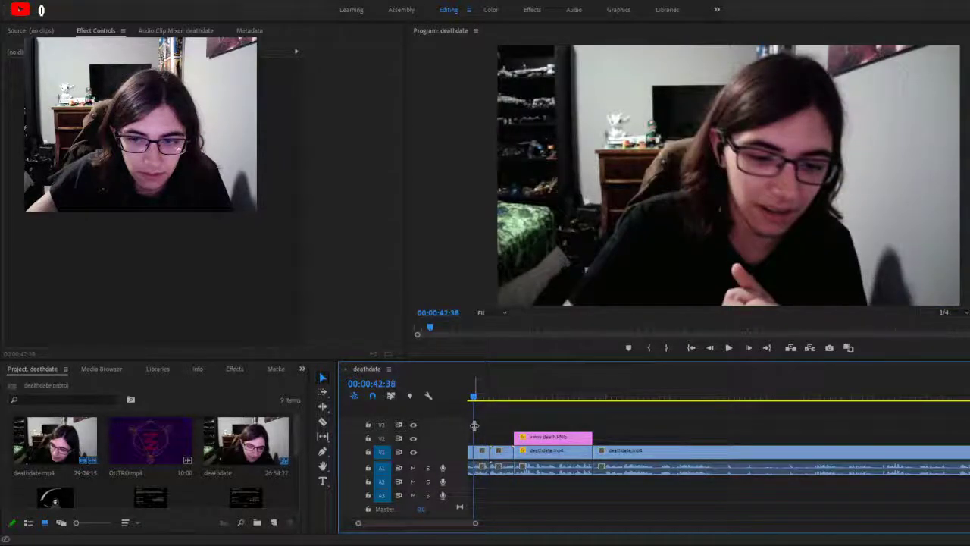
{"action": "left_click", "coordinate": [728, 347]}
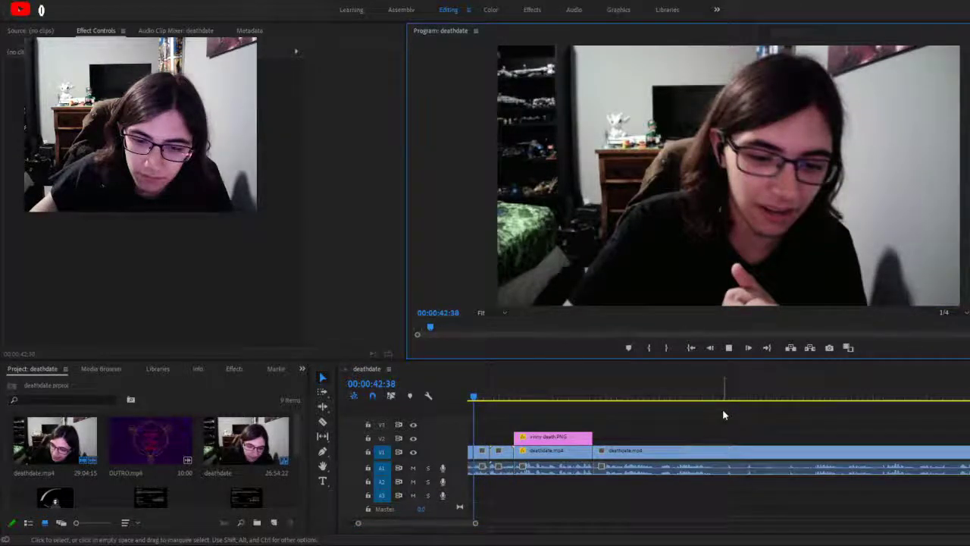
{"action": "left_click", "coordinate": [729, 347]}
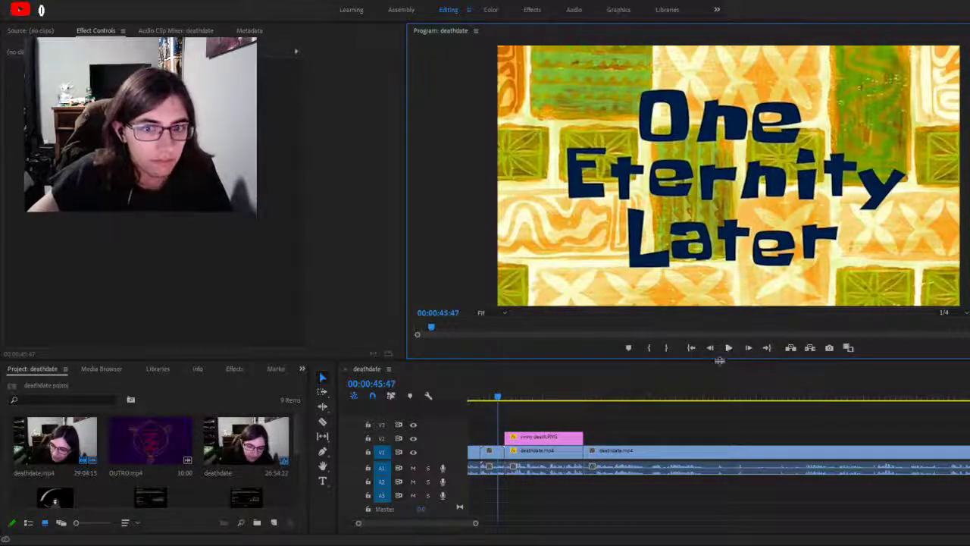
Step: Show more of the timeline and replay the sequence from 00:00:41:32 up to the "One Eternity Later" card
{"action": "left_click", "coordinate": [477, 525]}
{"action": "left_click_drag", "start_coordinate": [477, 524], "coordinate": [483, 524]}
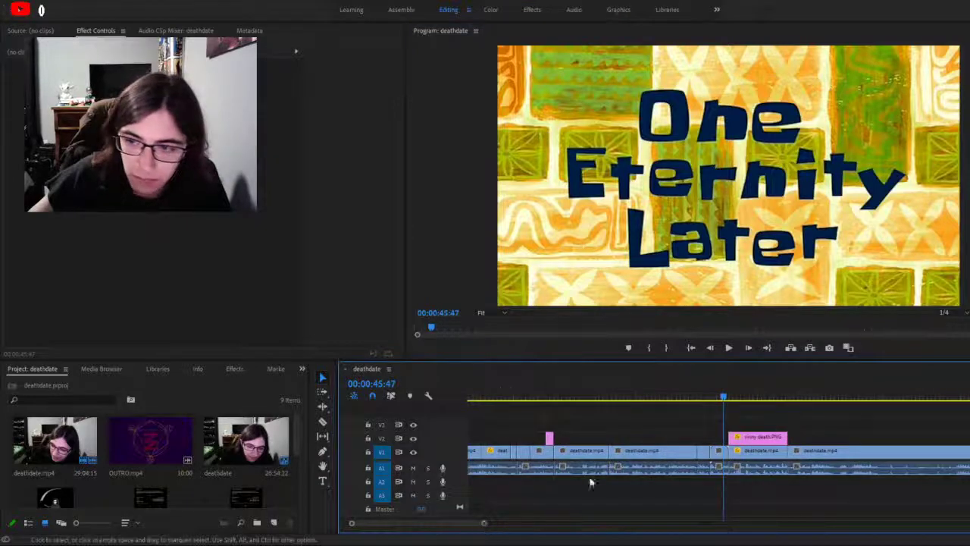
{"action": "left_click", "coordinate": [690, 395]}
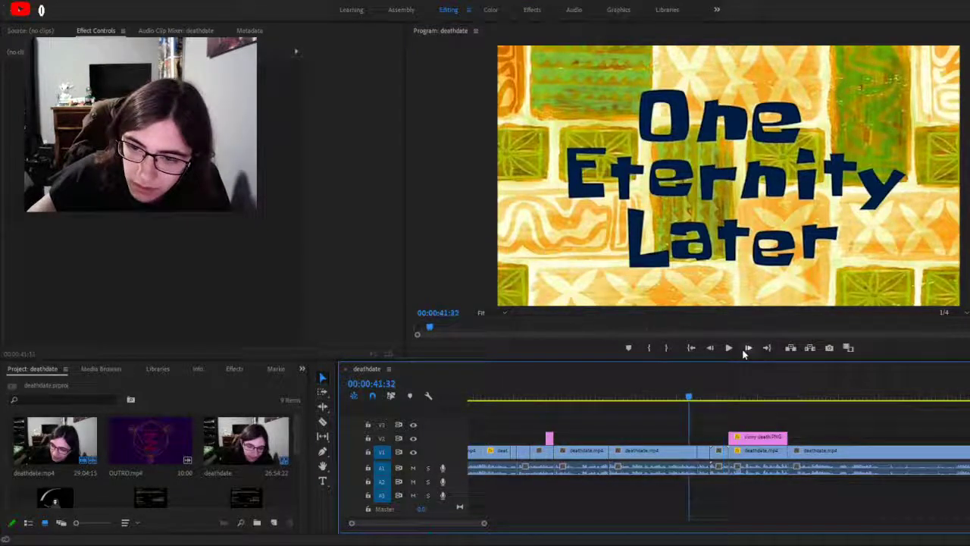
{"action": "left_click", "coordinate": [731, 348]}
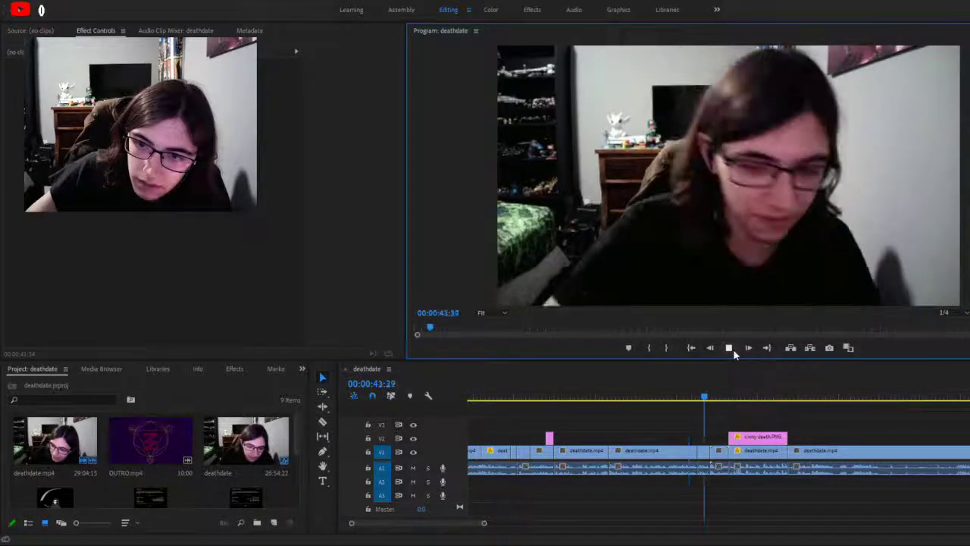
{"action": "left_click", "coordinate": [729, 348]}
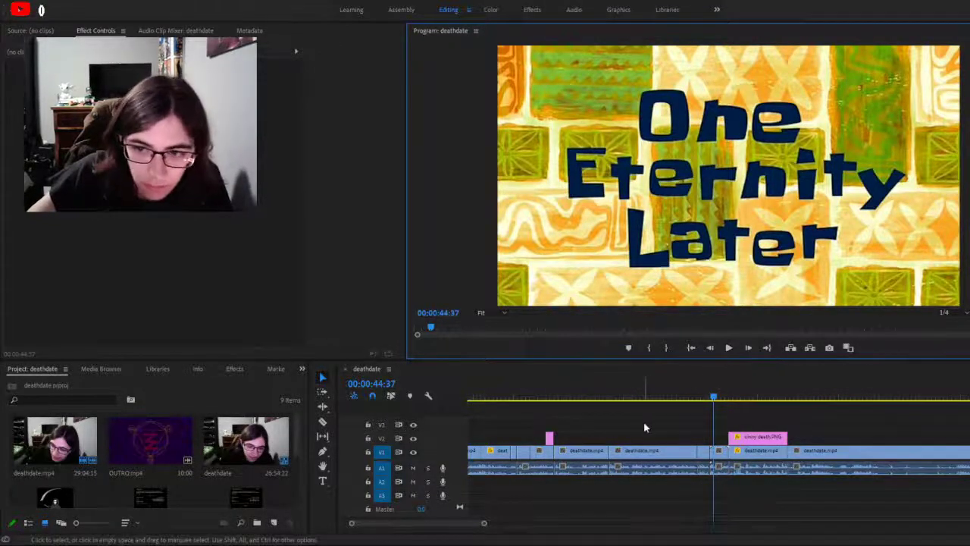
Step: Play the opening seconds of the deathdate sequence and return the playhead to 00:00:00:00
{"action": "left_click_drag", "start_coordinate": [484, 525], "coordinate": [515, 524]}
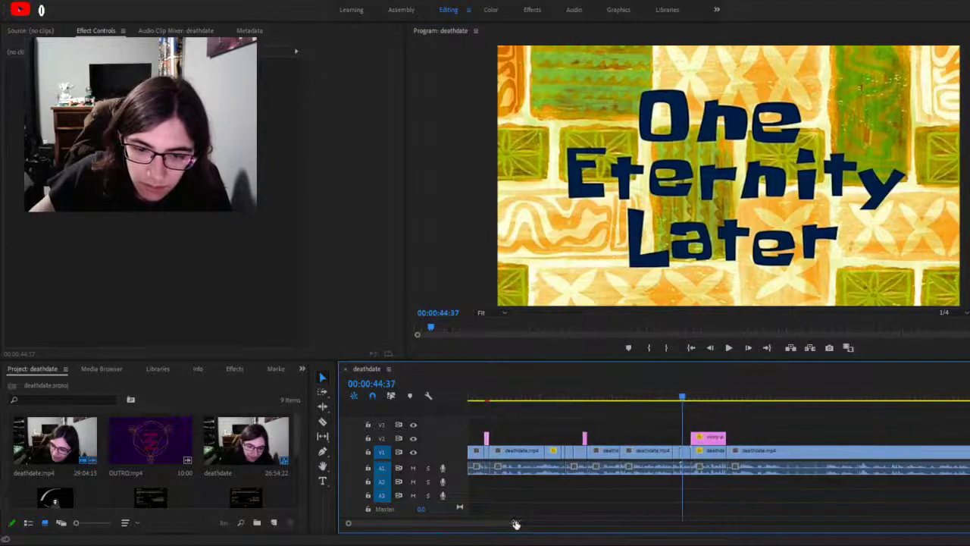
{"action": "left_click_drag", "start_coordinate": [520, 402], "coordinate": [426, 397]}
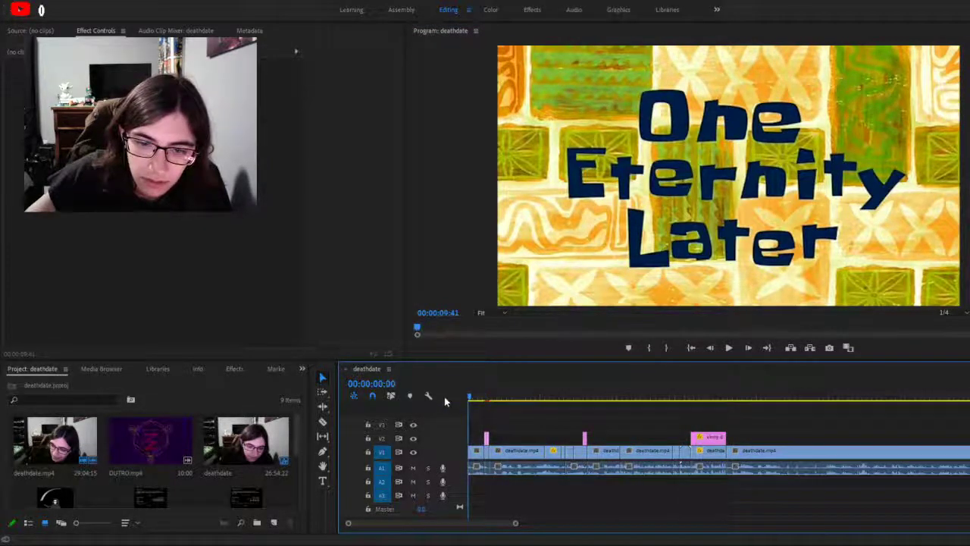
{"action": "left_click", "coordinate": [729, 347]}
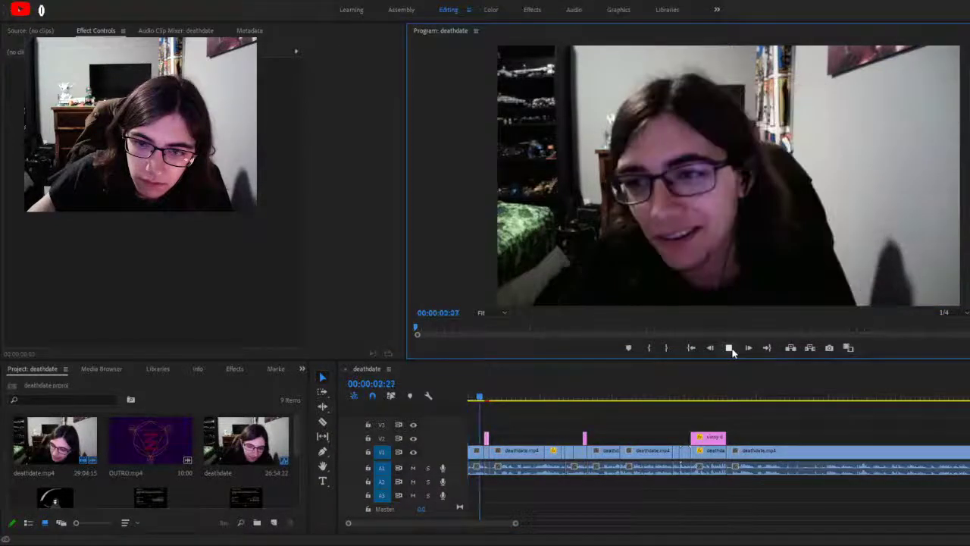
{"action": "left_click", "coordinate": [413, 422]}
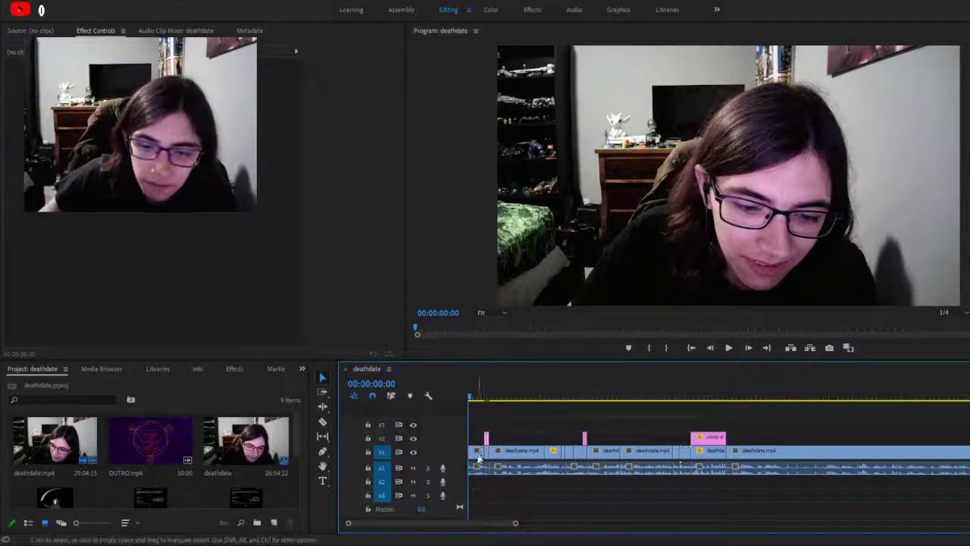
{"action": "left_click", "coordinate": [476, 454]}
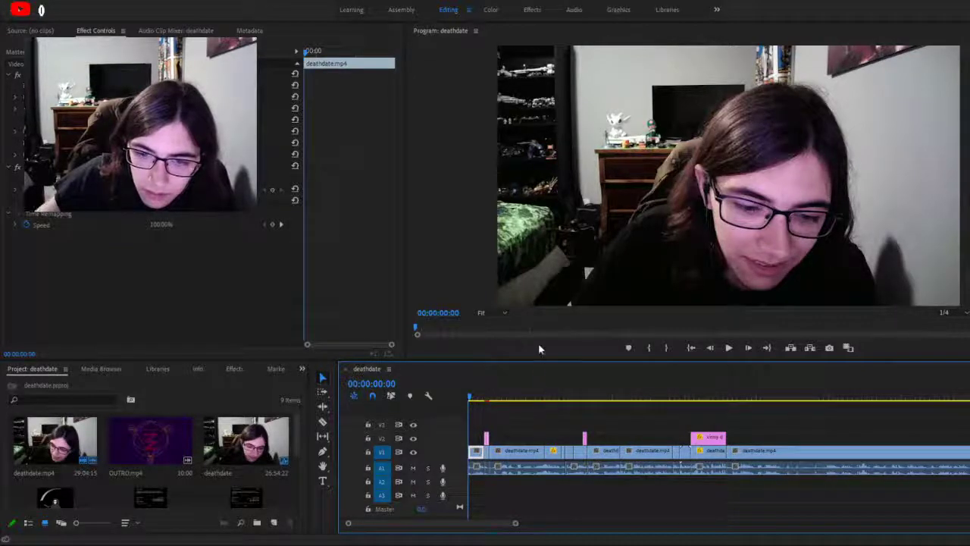
{"action": "key", "text": "ctrl+r"}
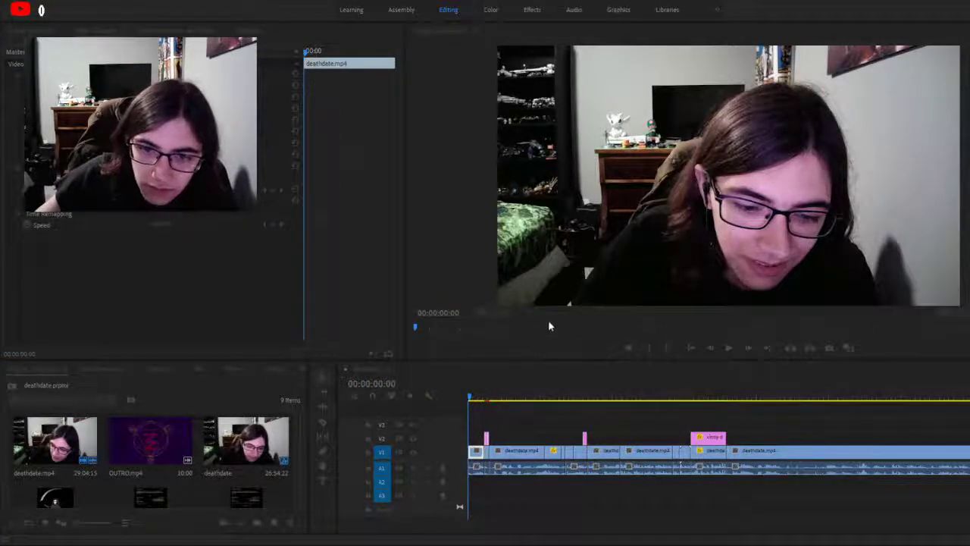
{"action": "key", "text": "Escape"}
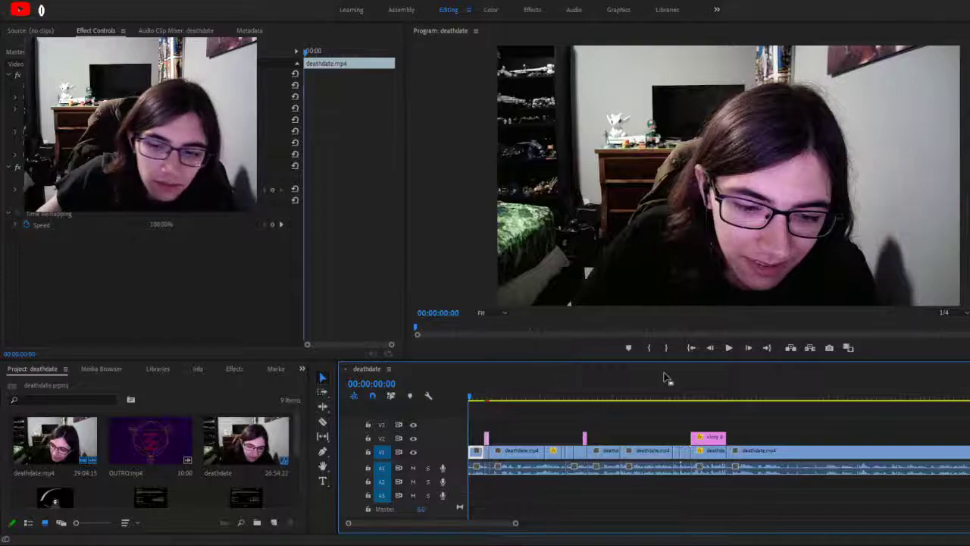
Step: Play the deathdate sequence from its beginning and stop playback at 00:00:30:33
{"action": "left_click", "coordinate": [727, 349]}
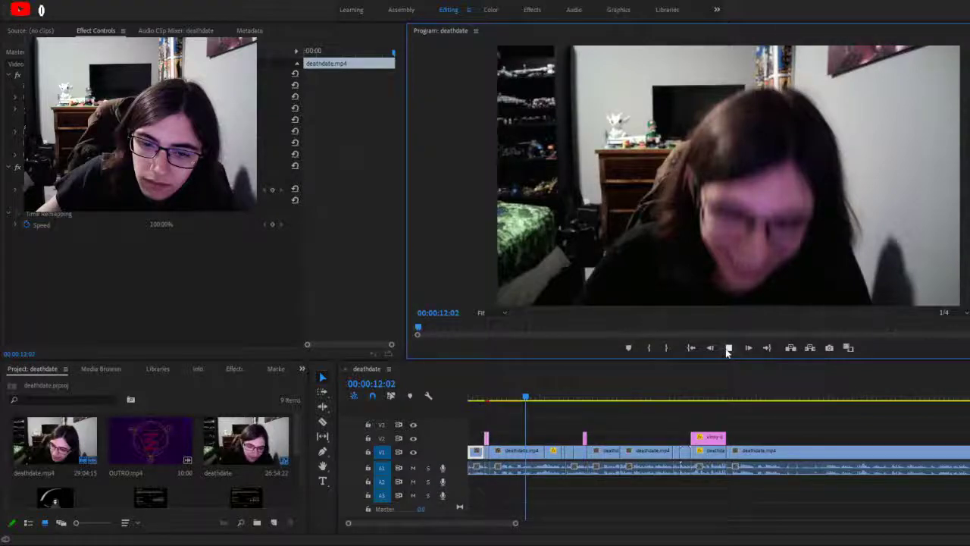
{"action": "key", "text": "Down"}
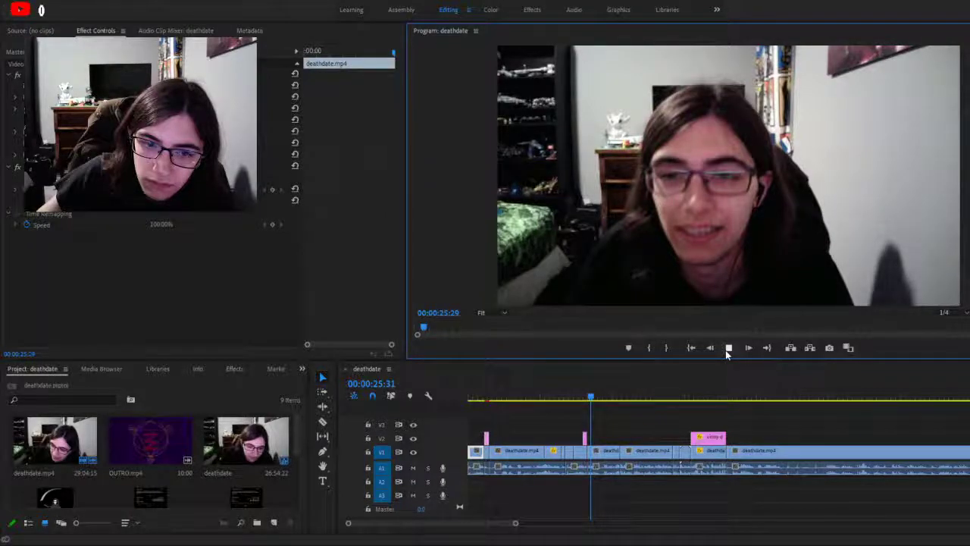
{"action": "left_click", "coordinate": [725, 350]}
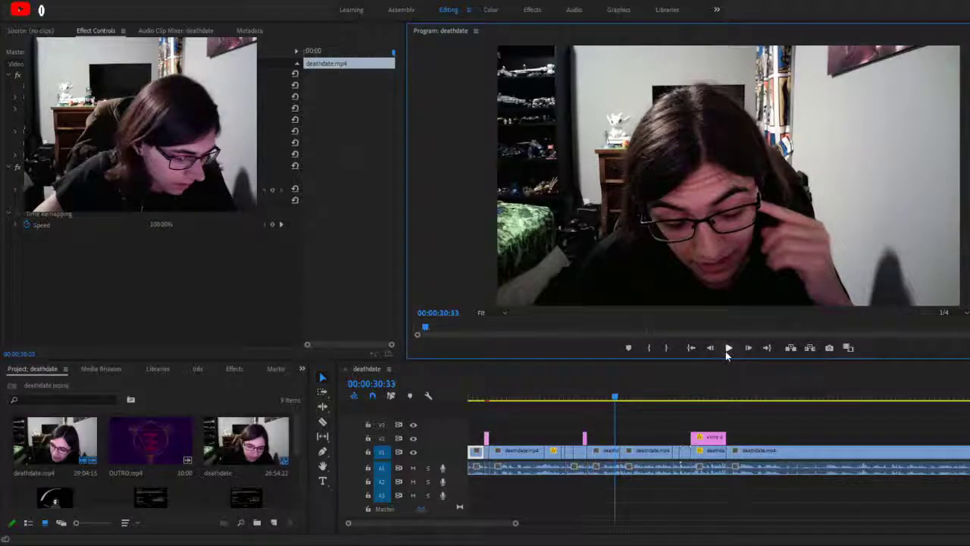
Step: Scrub the deathdate sequence forward from 00:00:30:33 to 00:00:52:57
{"action": "left_click", "coordinate": [319, 371]}
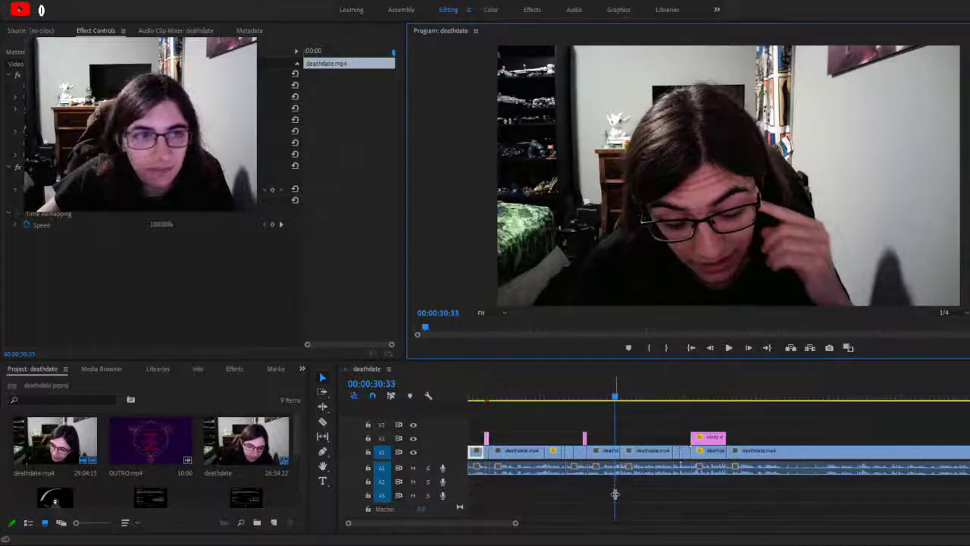
{"action": "left_click_drag", "start_coordinate": [616, 491], "coordinate": [722, 497]}
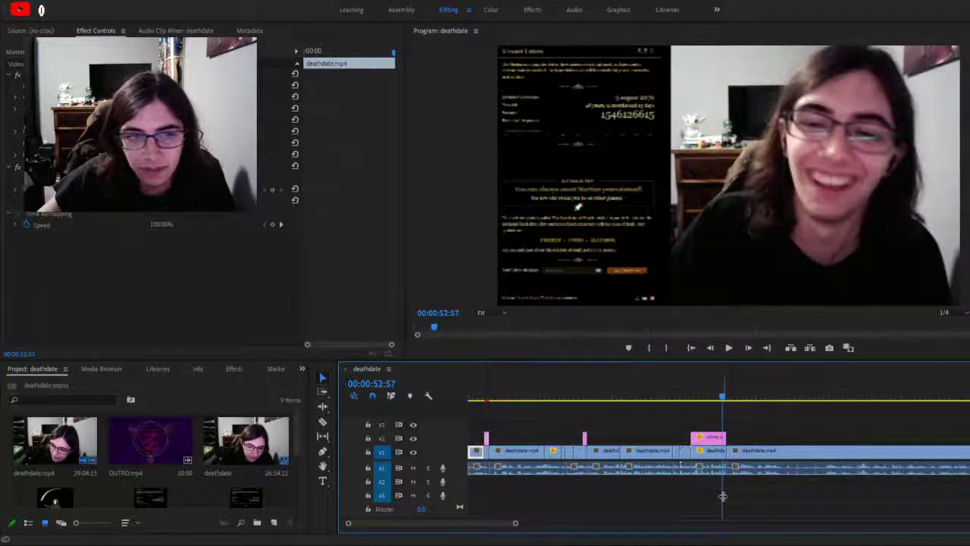
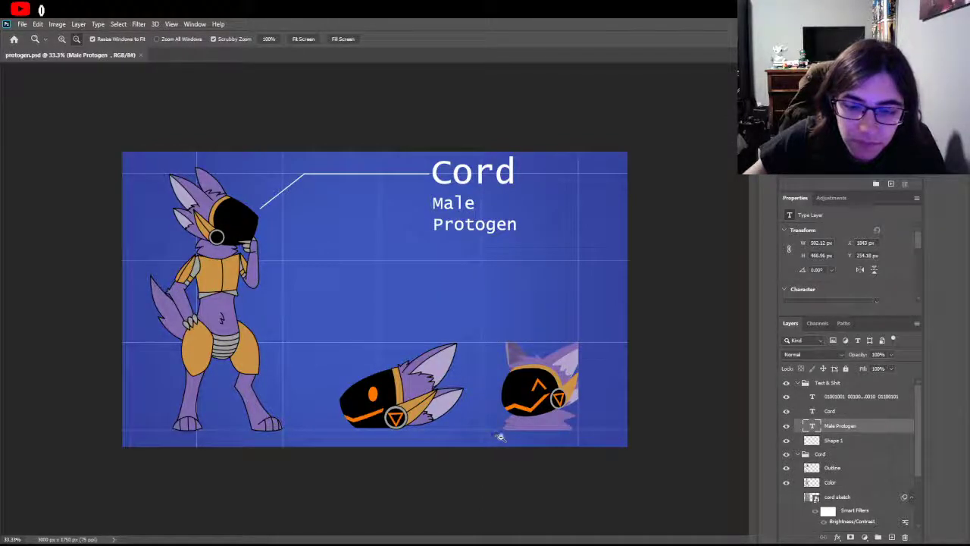
Step: In Photoshop, collapse the text group and add a layer named orange above Outline in the Cord group, with the full-body figure's head in close view
{"action": "left_click", "coordinate": [61, 39]}
{"action": "left_click", "coordinate": [189, 266]}
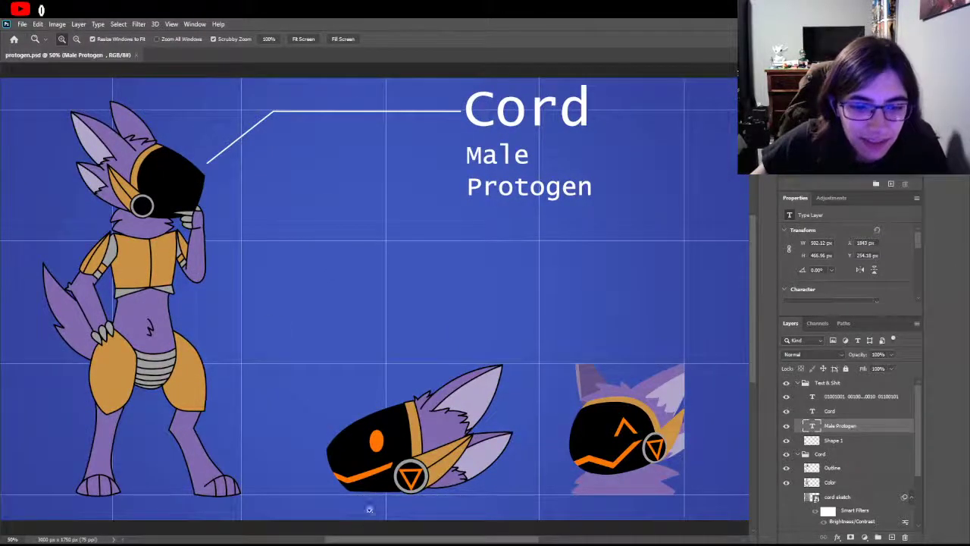
{"action": "left_click_drag", "start_coordinate": [379, 541], "coordinate": [346, 541]}
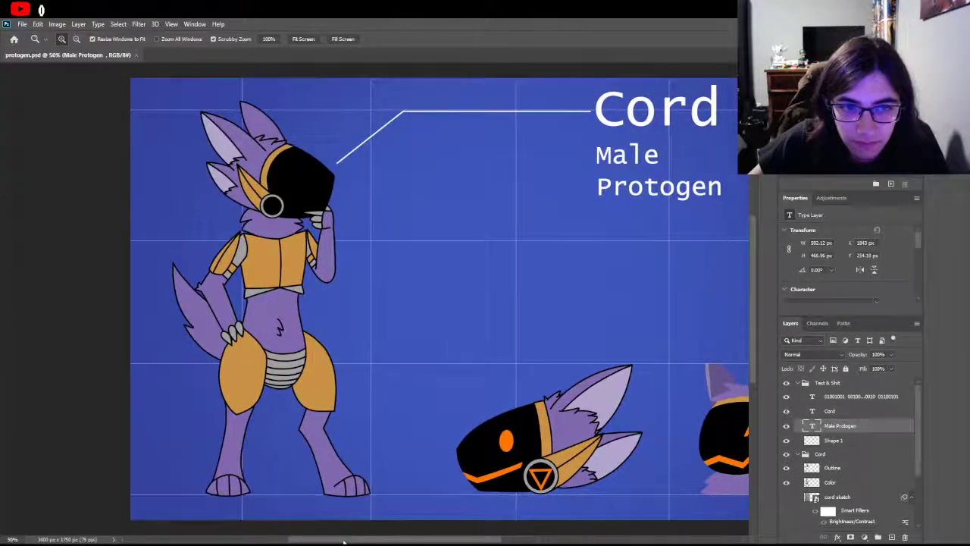
{"action": "left_click", "coordinate": [224, 226]}
{"action": "left_click", "coordinate": [290, 298]}
{"action": "left_click", "coordinate": [290, 298]}
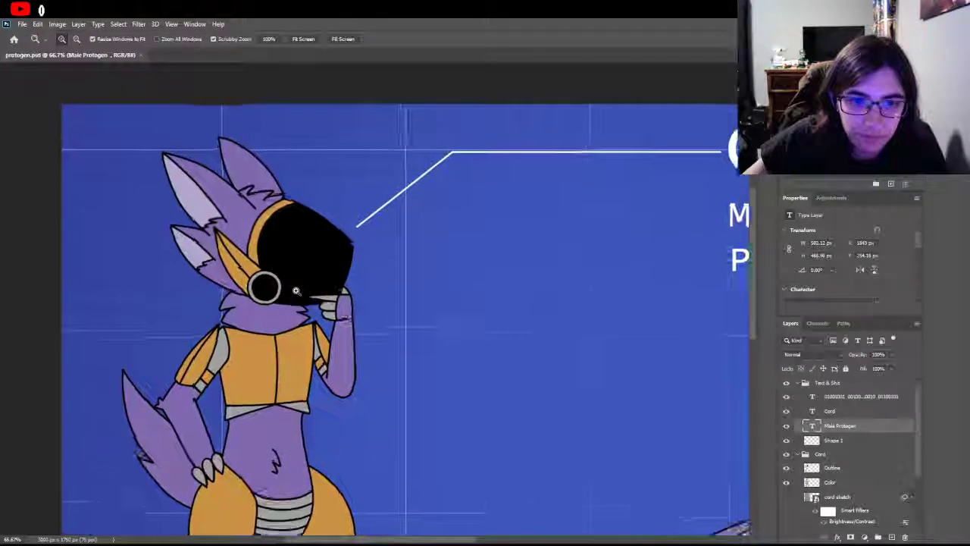
{"action": "left_click", "coordinate": [291, 298]}
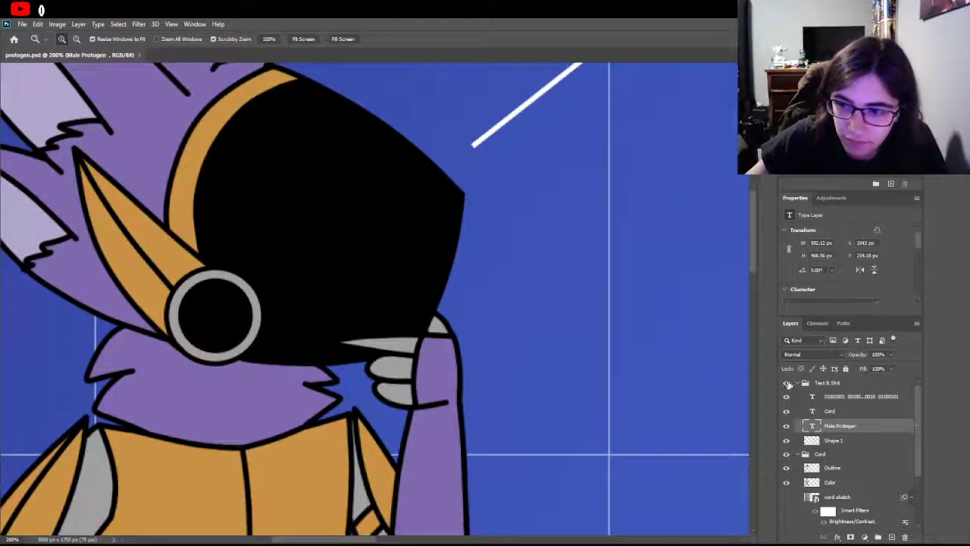
{"action": "left_click", "coordinate": [800, 385]}
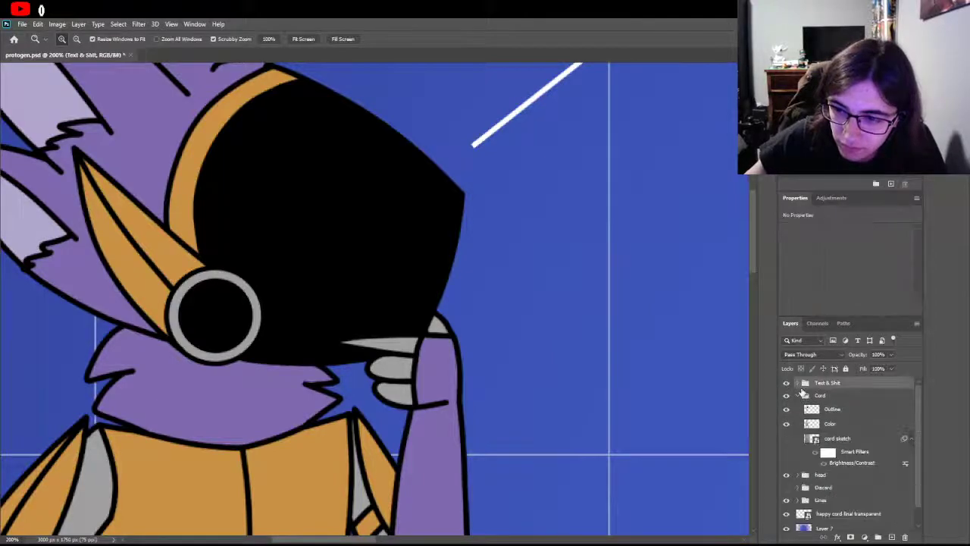
{"action": "left_click", "coordinate": [834, 413]}
{"action": "left_click", "coordinate": [892, 536]}
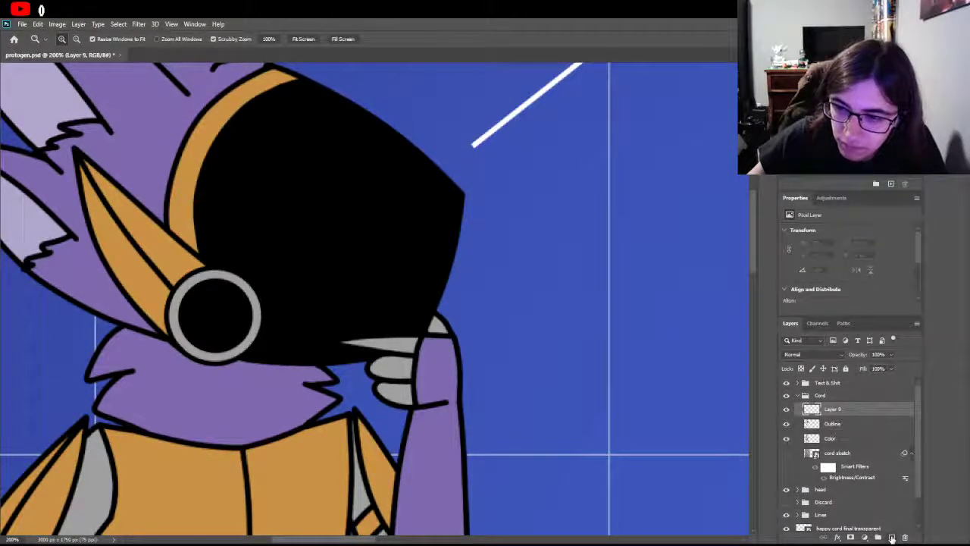
{"action": "double_click", "coordinate": [834, 408]}
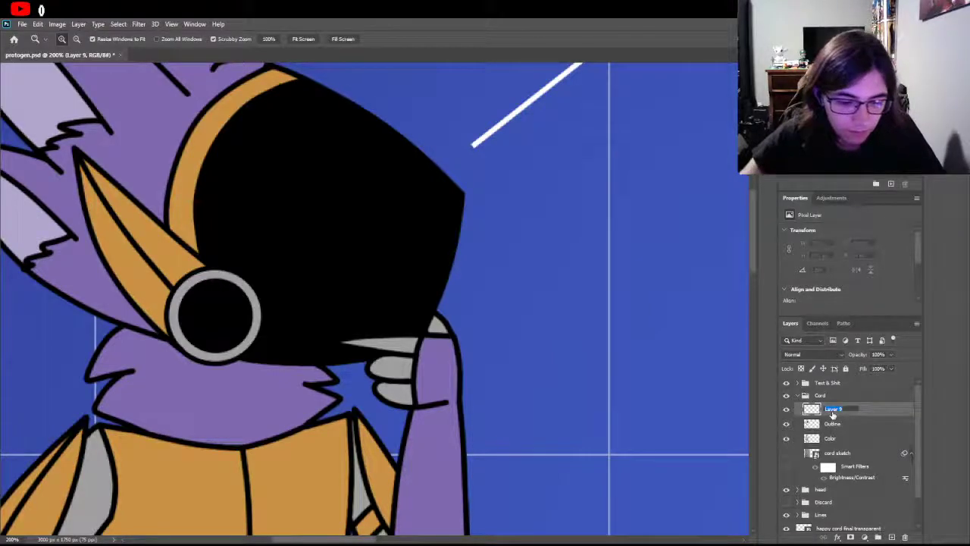
{"action": "type", "text": "overlay"}
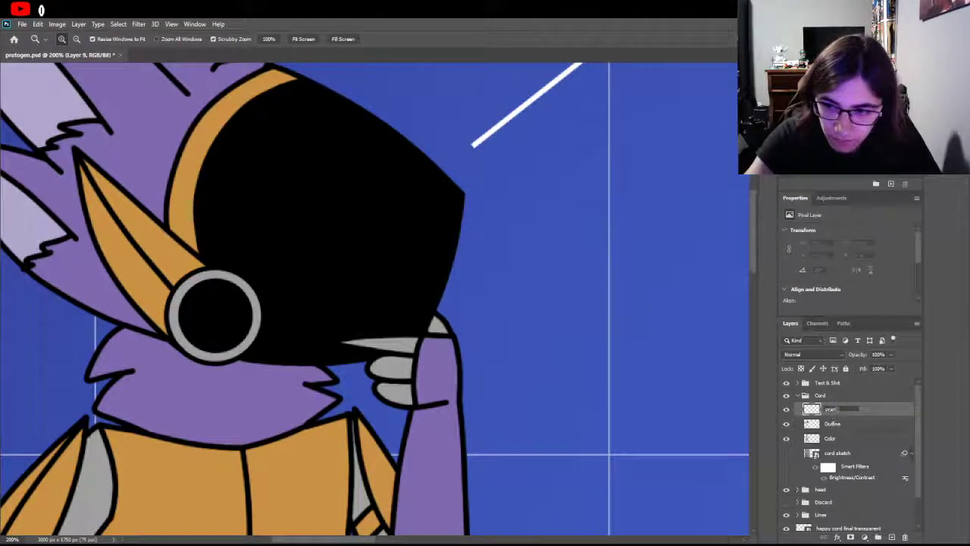
{"action": "key", "text": "Return"}
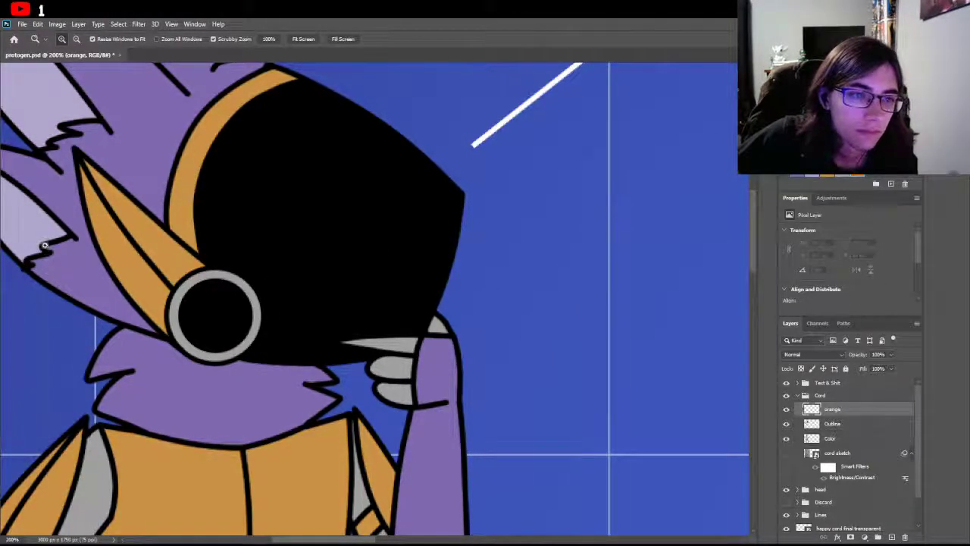
Step: Switch to the Brush tool and set its smoothing to 100%
{"action": "key", "text": "b"}
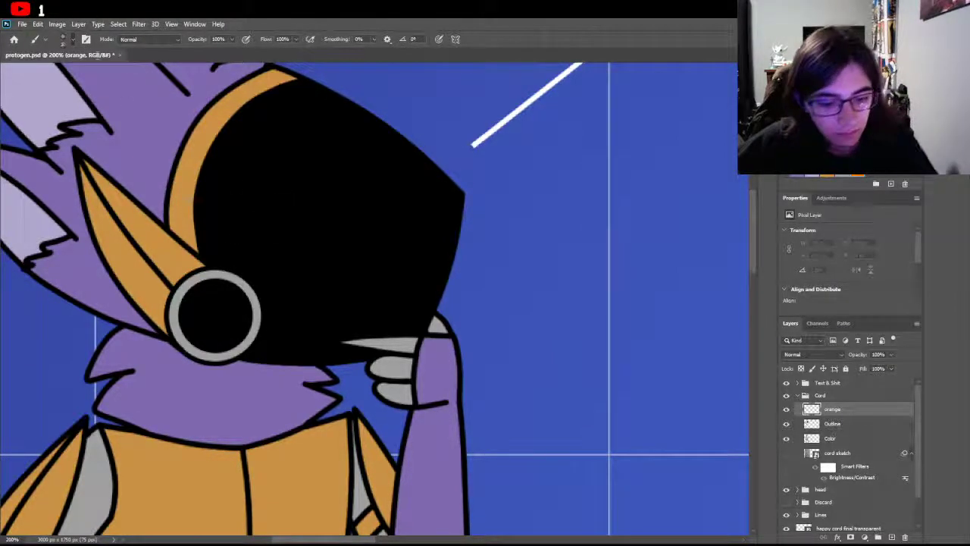
{"action": "left_click_drag", "start_coordinate": [373, 41], "coordinate": [455, 63]}
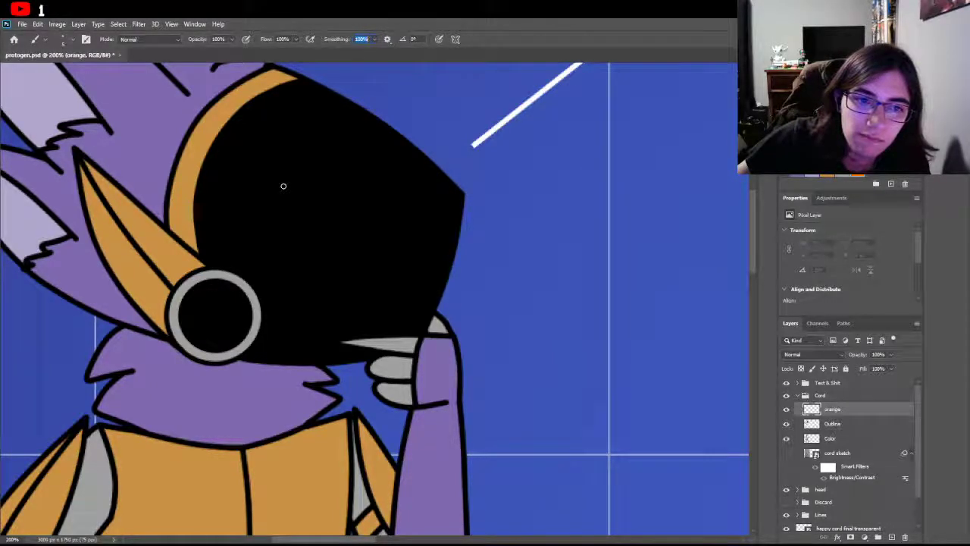
Step: Paint a filled, slanted orange eye about 76 px wide and 42 px high on the black visor
{"action": "mouse_move", "coordinate": [283, 185]}
{"action": "left_mouse_down"}
{"action": "mouse_move", "coordinate": [366, 215]}
{"action": "mouse_move", "coordinate": [348, 207]}
{"action": "mouse_move", "coordinate": [319, 230]}
{"action": "mouse_move", "coordinate": [261, 175]}
{"action": "mouse_move", "coordinate": [379, 220]}
{"action": "mouse_move", "coordinate": [331, 217]}
{"action": "mouse_move", "coordinate": [267, 185]}
{"action": "left_mouse_up"}
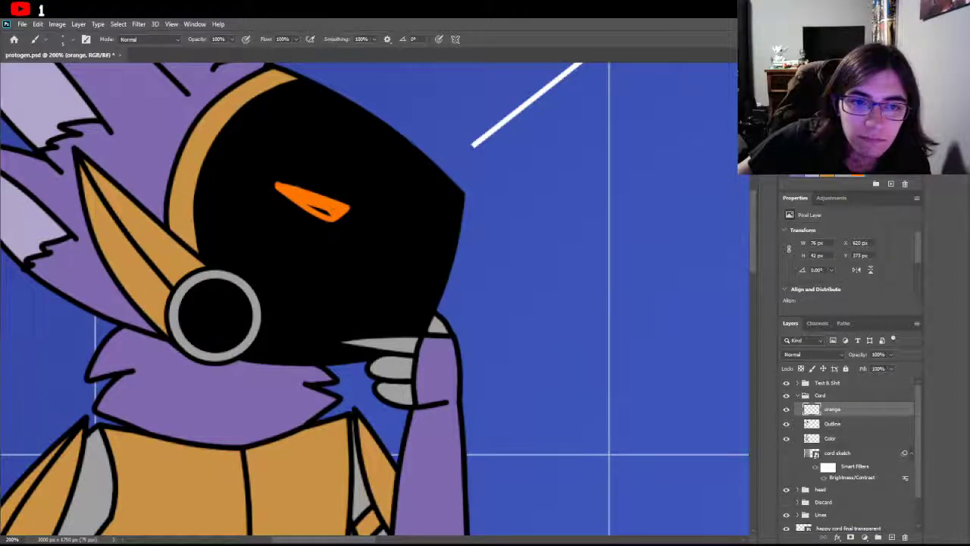
{"action": "mouse_move", "coordinate": [343, 222]}
{"action": "left_mouse_down"}
{"action": "mouse_move", "coordinate": [318, 209]}
{"action": "mouse_move", "coordinate": [355, 230]}
{"action": "left_mouse_up"}
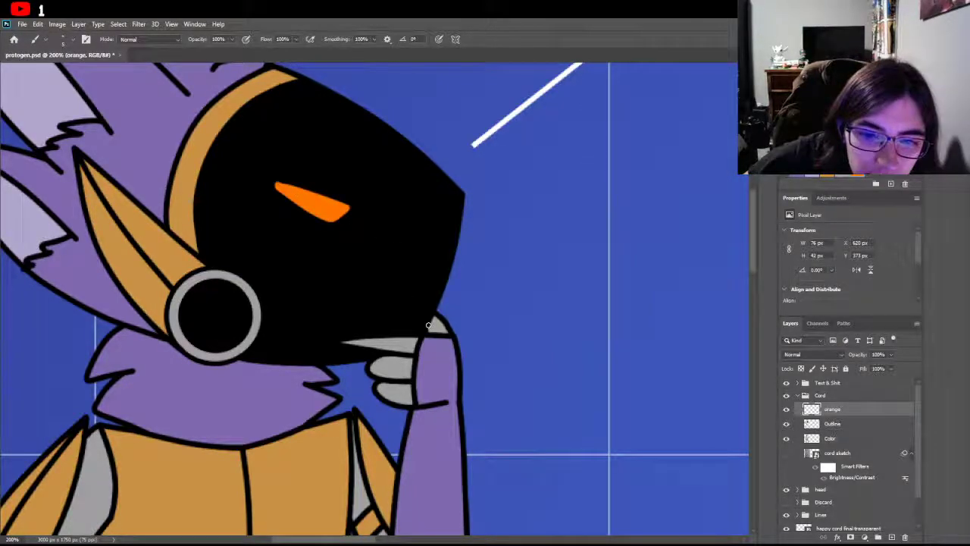
Step: Try a curved orange mouth outline running from the visor's ear disc to the raised hand, and undo its strokes
{"action": "mouse_move", "coordinate": [428, 325]}
{"action": "left_mouse_down"}
{"action": "mouse_move", "coordinate": [394, 338]}
{"action": "mouse_move", "coordinate": [338, 319]}
{"action": "mouse_move", "coordinate": [225, 255]}
{"action": "left_mouse_up"}
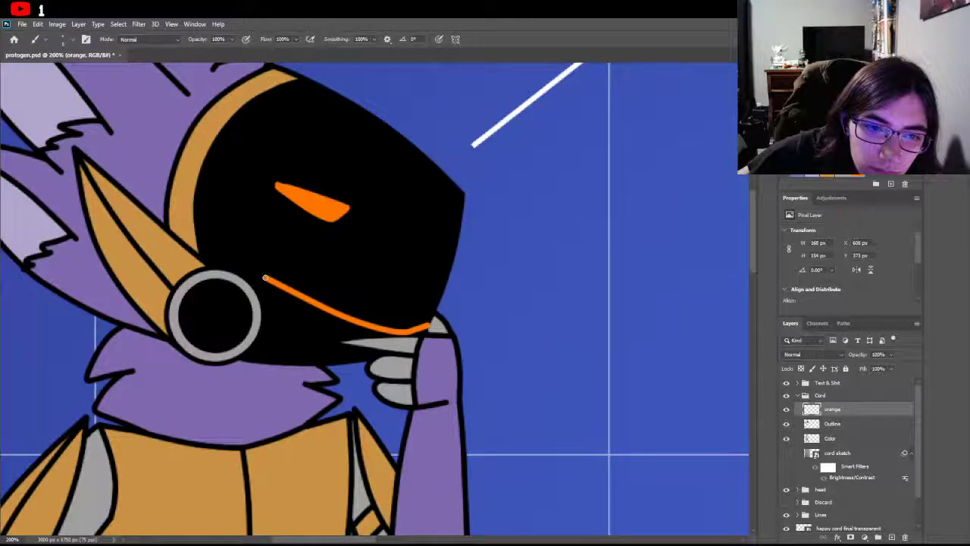
{"action": "mouse_move", "coordinate": [266, 279]}
{"action": "left_mouse_down"}
{"action": "mouse_move", "coordinate": [246, 272]}
{"action": "mouse_move", "coordinate": [292, 310]}
{"action": "mouse_move", "coordinate": [355, 338]}
{"action": "left_mouse_up"}
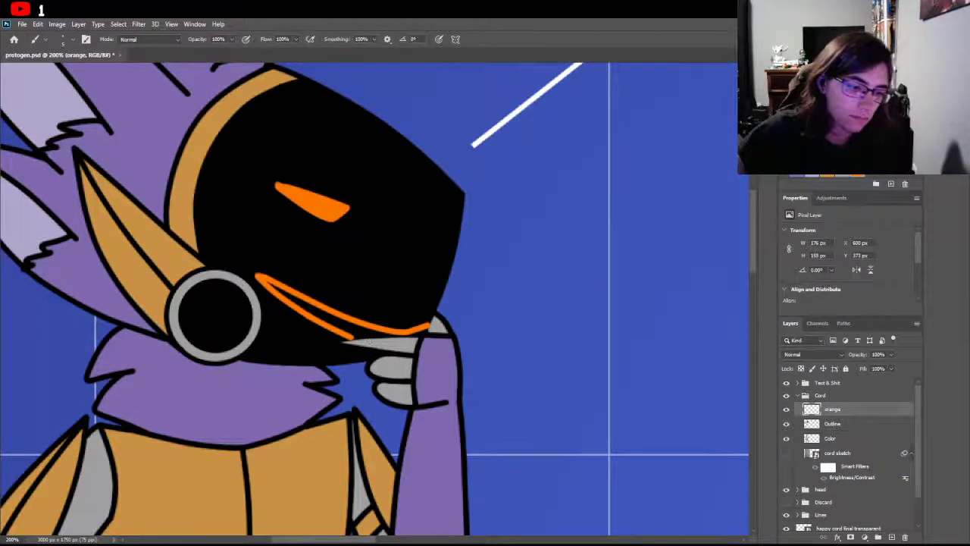
{"action": "key", "text": "ctrl+z"}
{"action": "key", "text": "ctrl+z"}
{"action": "key", "text": "ctrl+z"}
{"action": "key", "text": "ctrl+z"}
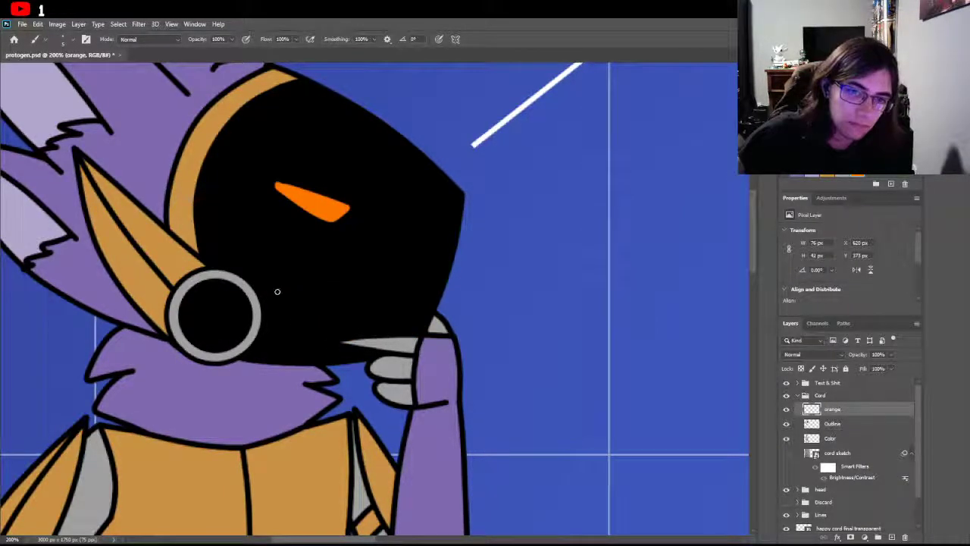
Step: Try an angular, double-line orange mouth along the lower visor, and undo it together with the eye strokes
{"action": "mouse_move", "coordinate": [269, 281]}
{"action": "left_mouse_down"}
{"action": "mouse_move", "coordinate": [329, 292]}
{"action": "mouse_move", "coordinate": [344, 335]}
{"action": "mouse_move", "coordinate": [386, 360]}
{"action": "mouse_move", "coordinate": [342, 331]}
{"action": "mouse_move", "coordinate": [428, 323]}
{"action": "left_mouse_up"}
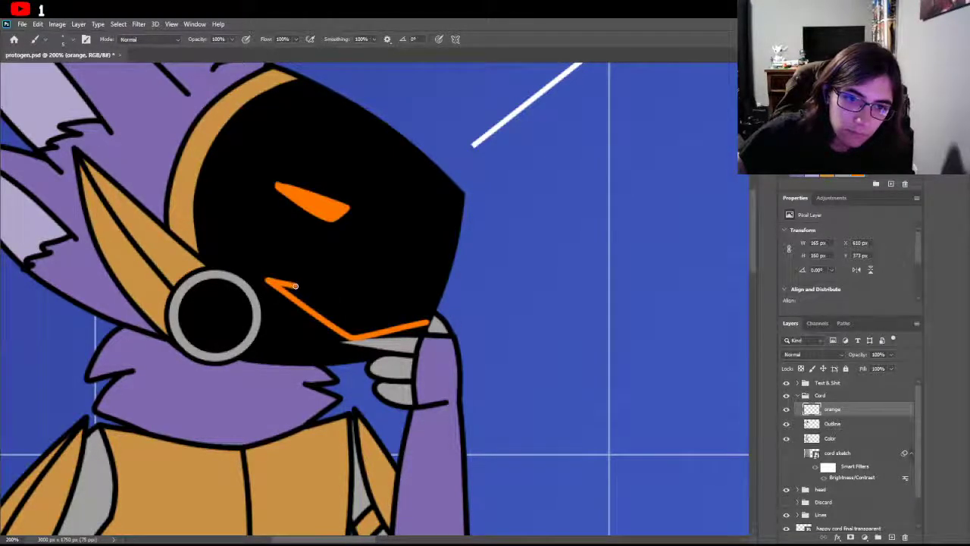
{"action": "mouse_move", "coordinate": [357, 325]}
{"action": "left_mouse_down"}
{"action": "mouse_move", "coordinate": [383, 334]}
{"action": "mouse_move", "coordinate": [466, 299]}
{"action": "left_mouse_up"}
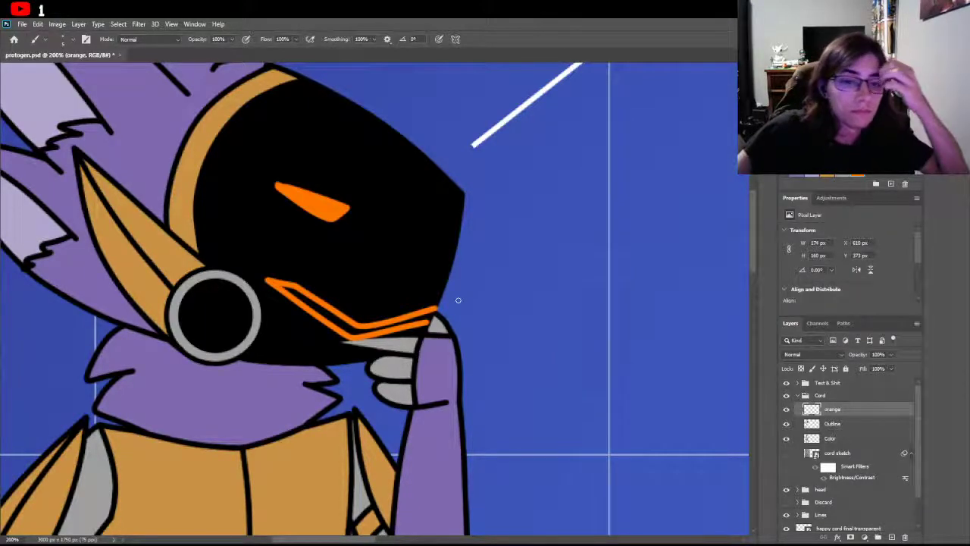
{"action": "key", "text": "ctrl+z"}
{"action": "key", "text": "ctrl+z"}
{"action": "key", "text": "ctrl+z"}
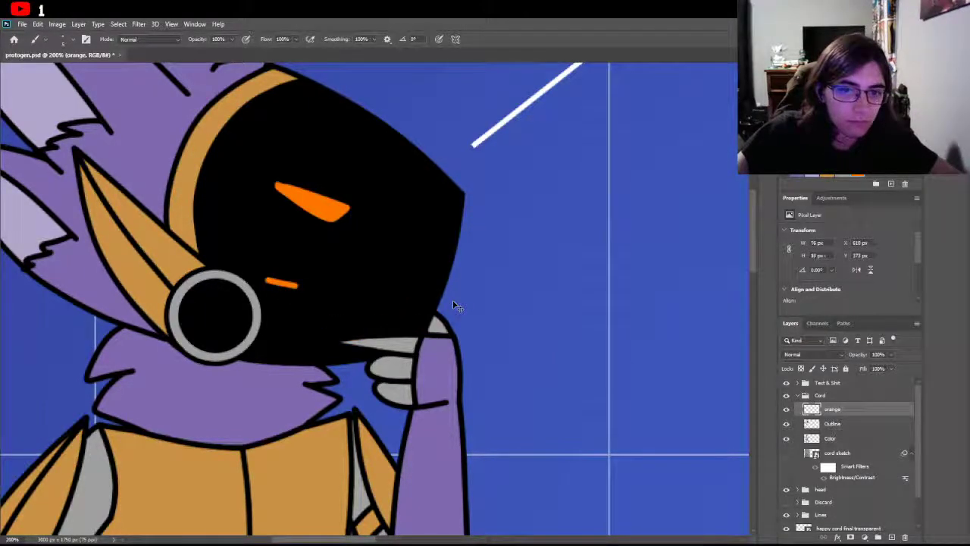
{"action": "key", "text": "ctrl+z"}
{"action": "key", "text": "ctrl+z"}
{"action": "key", "text": "ctrl+z"}
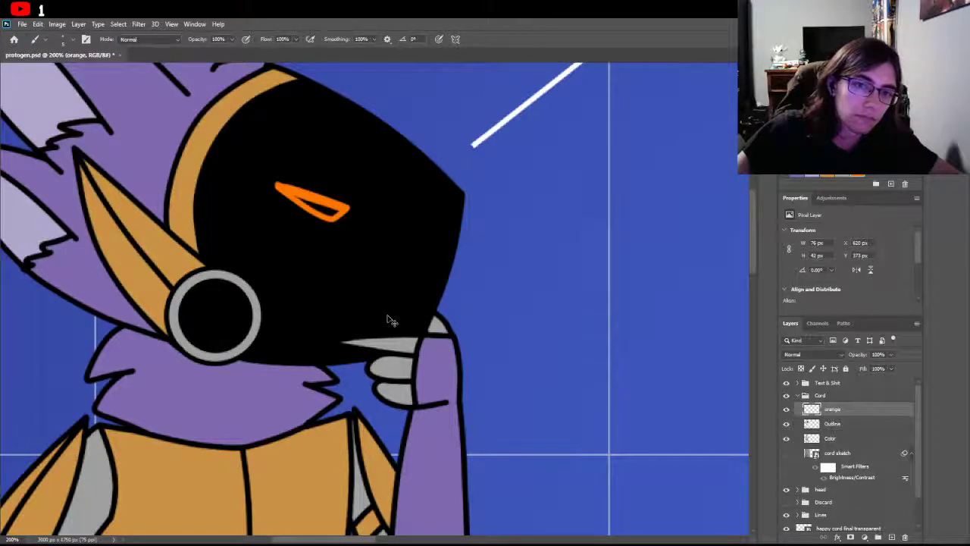
{"action": "key", "text": "ctrl+z"}
{"action": "key", "text": "ctrl+z"}
{"action": "key", "text": "ctrl+z"}
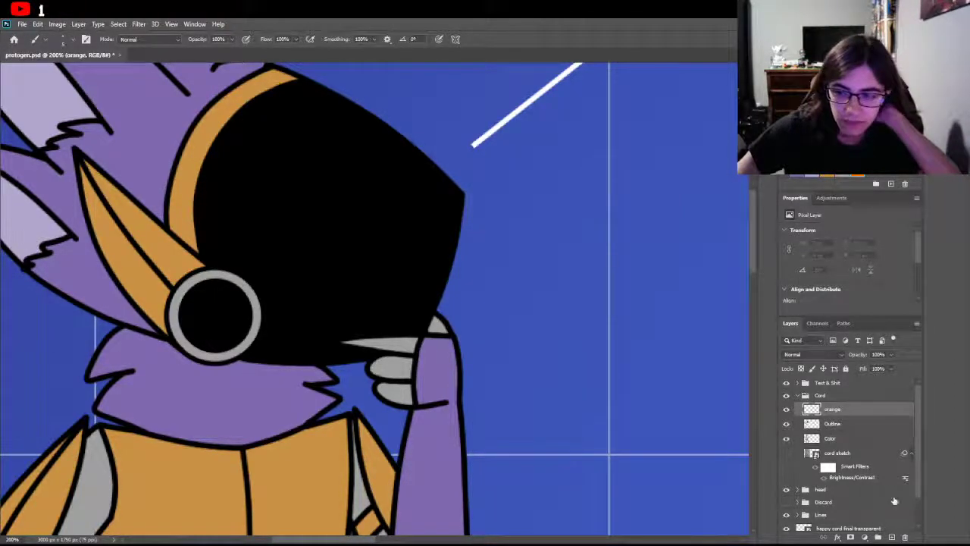
Step: Add a new layer above orange and draw a wavy white line about 184 px wide across the upper visor
{"action": "left_click", "coordinate": [892, 536]}
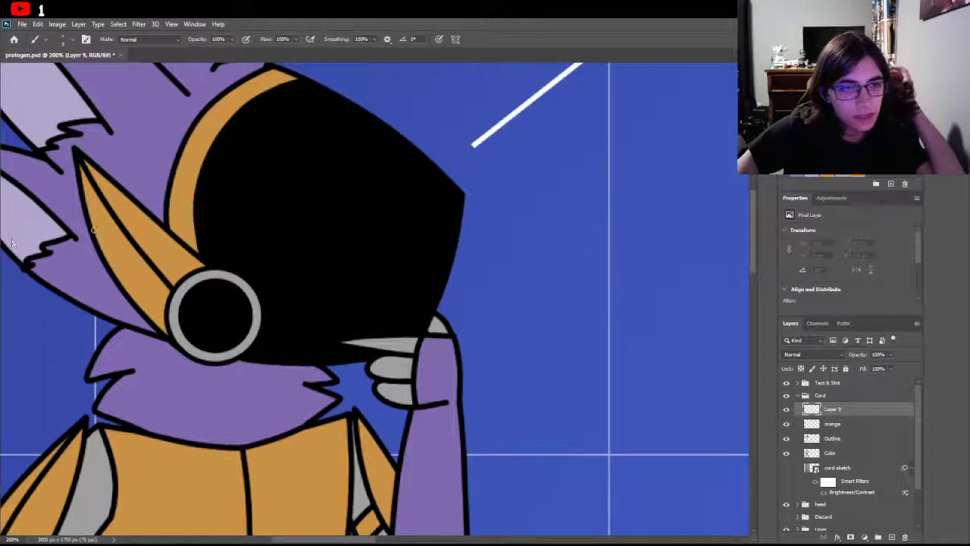
{"action": "scroll", "coordinate": [438, 253], "scroll_direction": "up", "scroll_amount": 1}
{"action": "left_click", "coordinate": [430, 244]}
{"action": "mouse_move", "coordinate": [430, 244]}
{"action": "left_mouse_down"}
{"action": "mouse_move", "coordinate": [332, 233]}
{"action": "mouse_move", "coordinate": [254, 185]}
{"action": "left_mouse_up"}
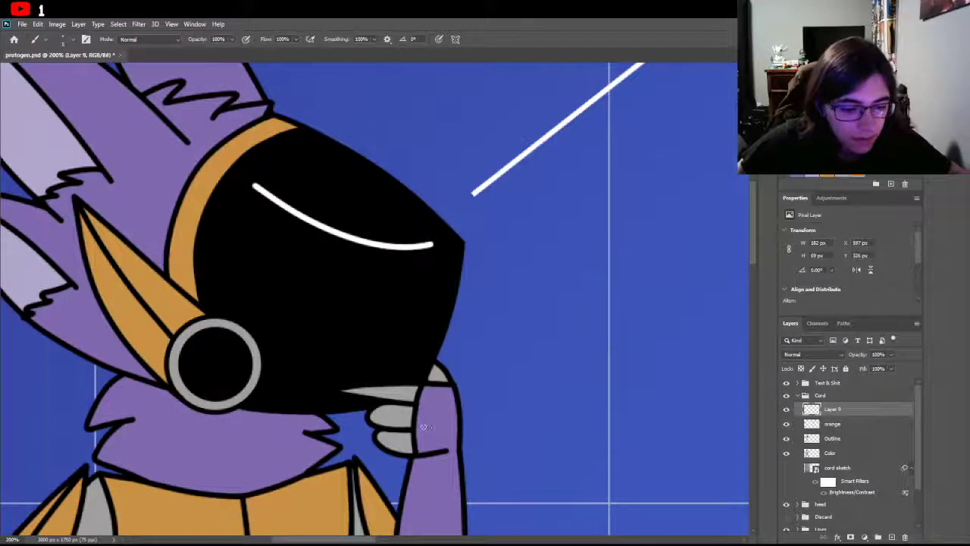
{"action": "key", "text": "ctrl+z"}
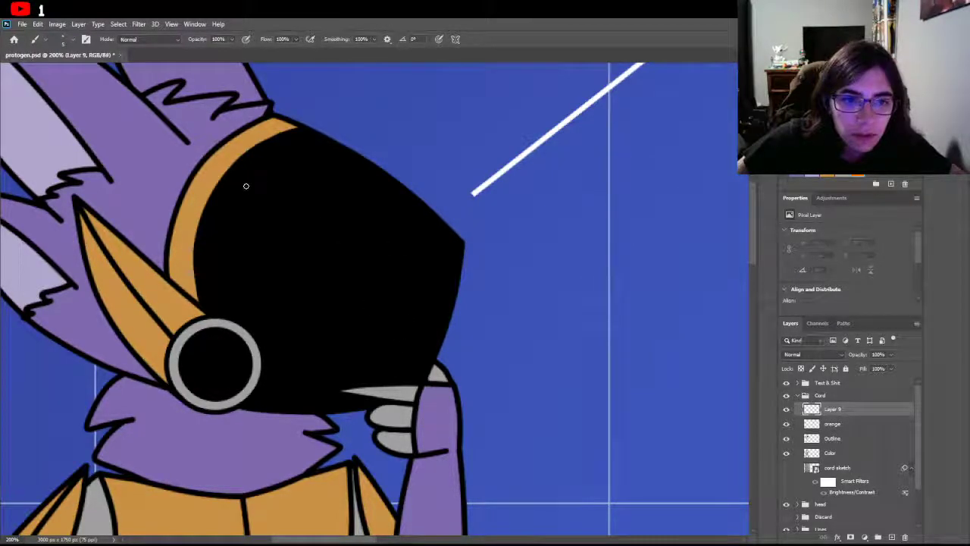
{"action": "mouse_move", "coordinate": [242, 187]}
{"action": "left_mouse_down"}
{"action": "mouse_move", "coordinate": [298, 192]}
{"action": "mouse_move", "coordinate": [413, 253]}
{"action": "mouse_move", "coordinate": [474, 266]}
{"action": "left_mouse_up"}
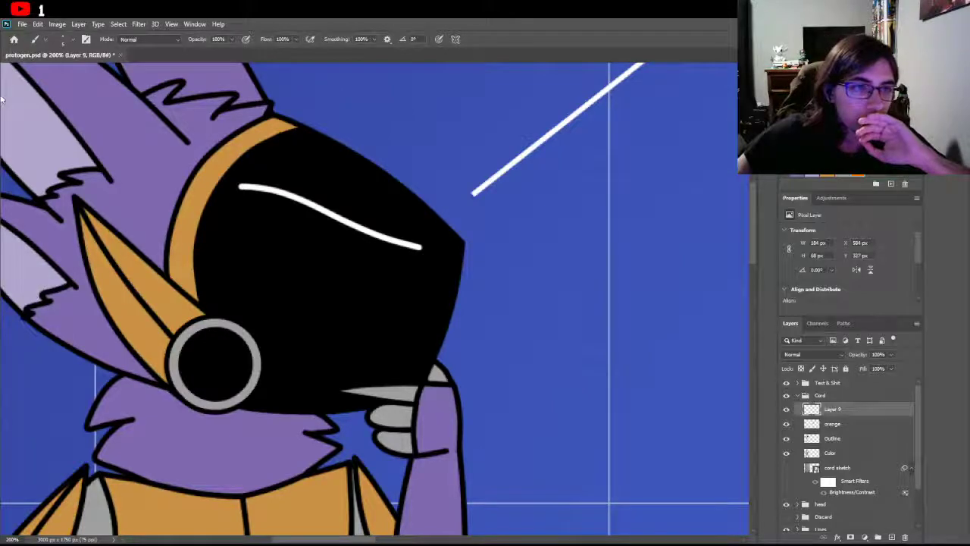
Step: Move the white visor line slightly lower and rotate it about 1.3° counterclockwise to fit the visor
{"action": "key", "text": "v"}
{"action": "mouse_move", "coordinate": [355, 229]}
{"action": "left_mouse_down"}
{"action": "mouse_move", "coordinate": [350, 238]}
{"action": "mouse_move", "coordinate": [387, 250]}
{"action": "left_mouse_up"}
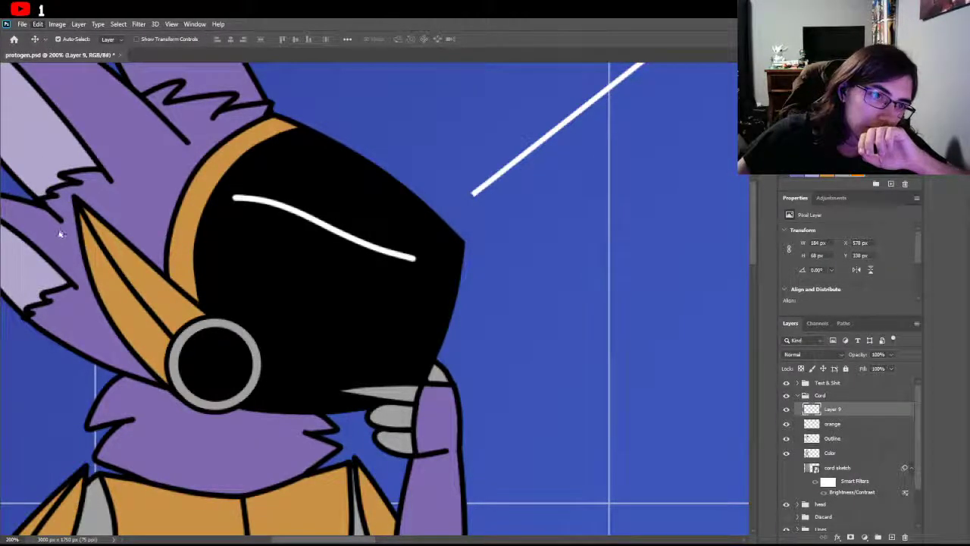
{"action": "key", "text": "ctrl+t"}
{"action": "left_click_drag", "start_coordinate": [439, 186], "coordinate": [432, 183]}
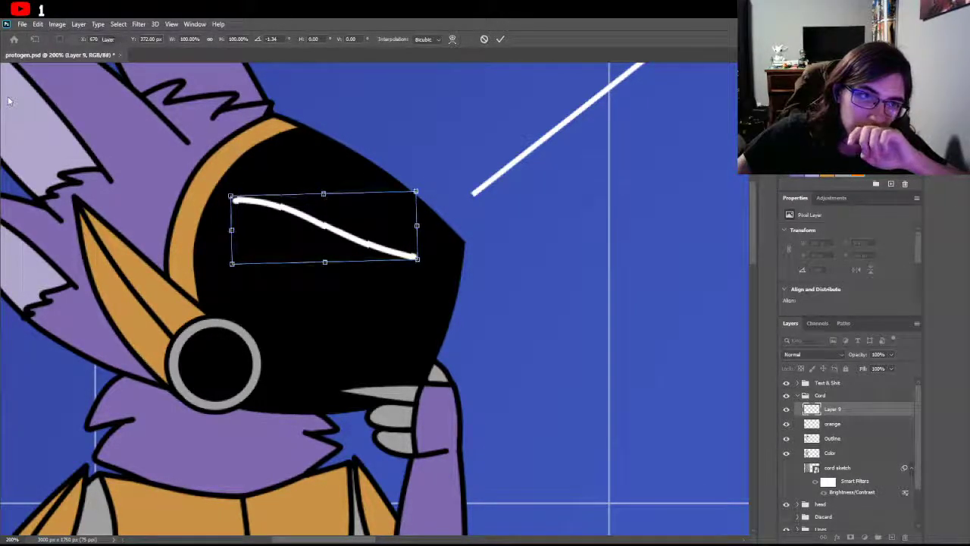
{"action": "key", "text": "Return"}
{"action": "left_click_drag", "start_coordinate": [345, 238], "coordinate": [351, 237]}
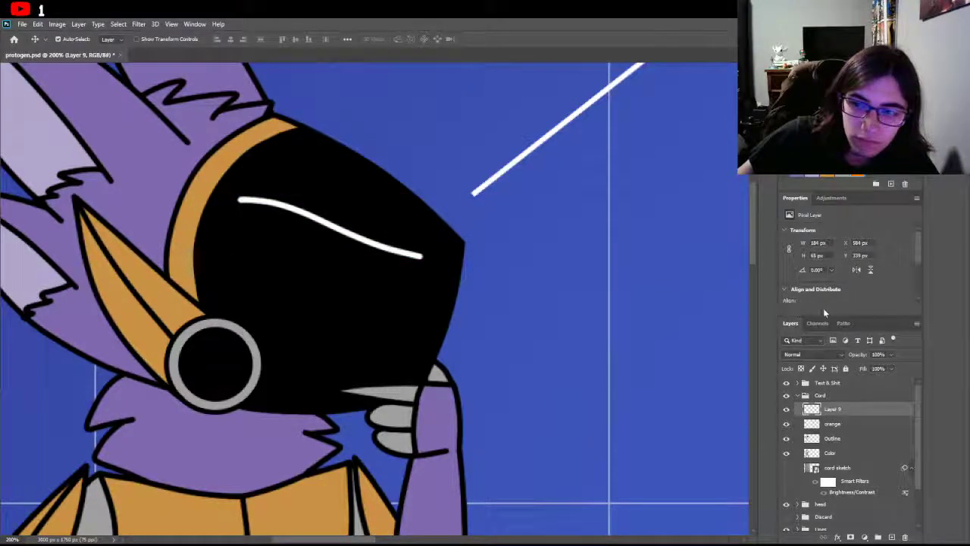
Step: Set the visor line layer's opacity to 15% and switch back to the Brush tool
{"action": "key", "text": "3"}
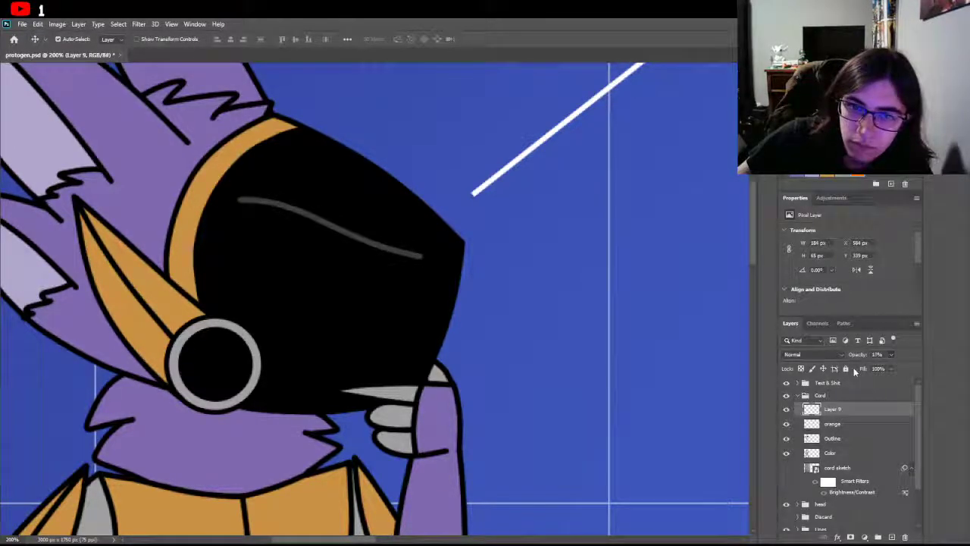
{"action": "key", "text": "1"}
{"action": "key", "text": "8"}
{"action": "key", "text": "1"}
{"action": "key", "text": "6"}
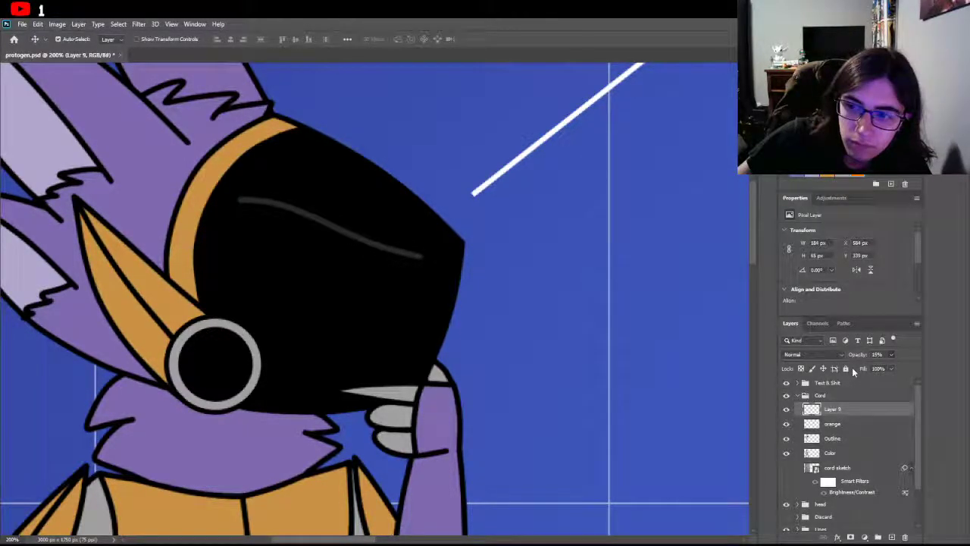
{"action": "left_click", "coordinate": [891, 354]}
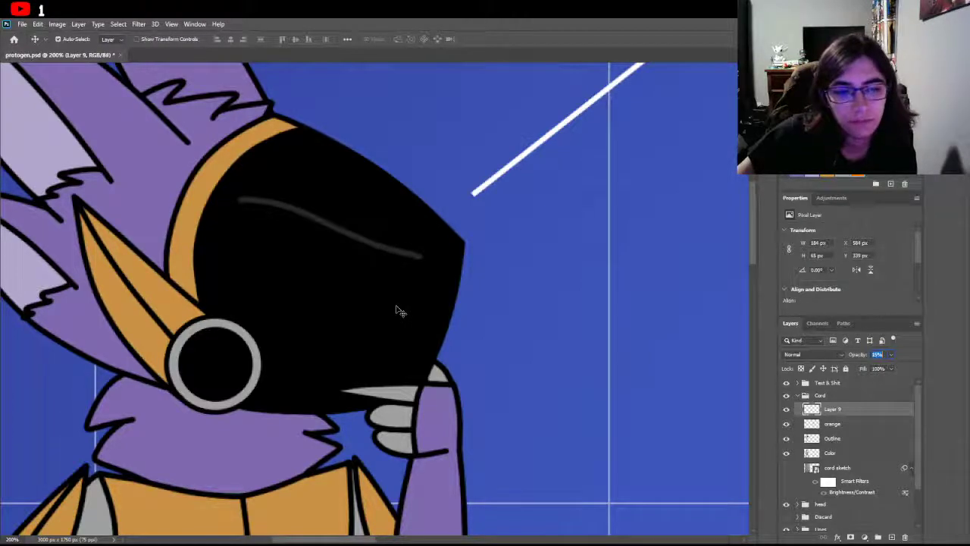
{"action": "key", "text": "b"}
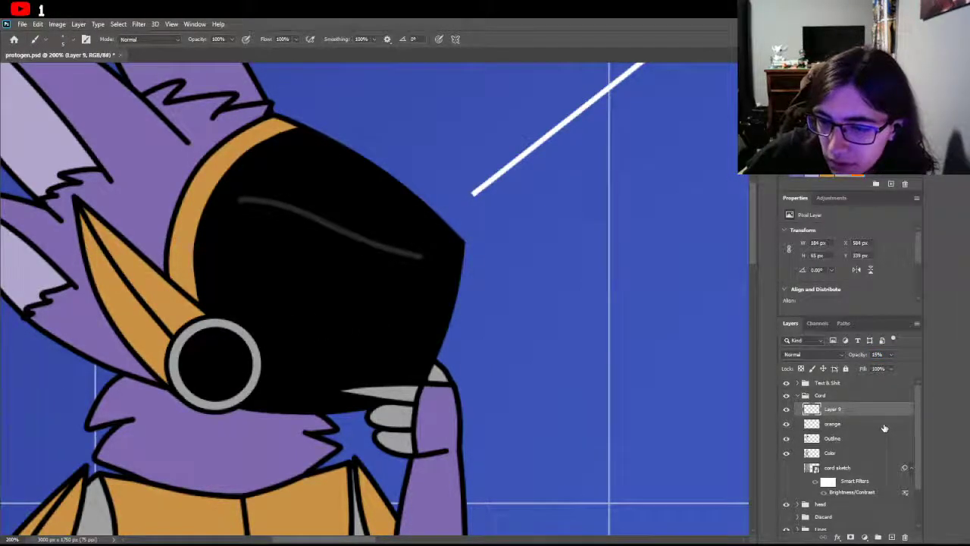
Step: Try a narrow, slanted orange eye outline about 89 px wide on the orange layer, below the visor's gray line
{"action": "left_click", "coordinate": [870, 440]}
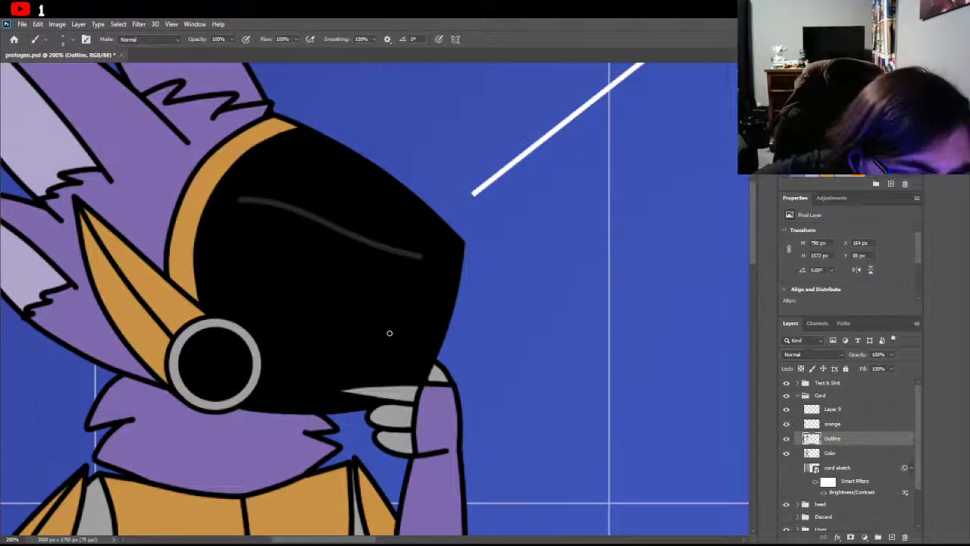
{"action": "key", "text": "alt+bracketright"}
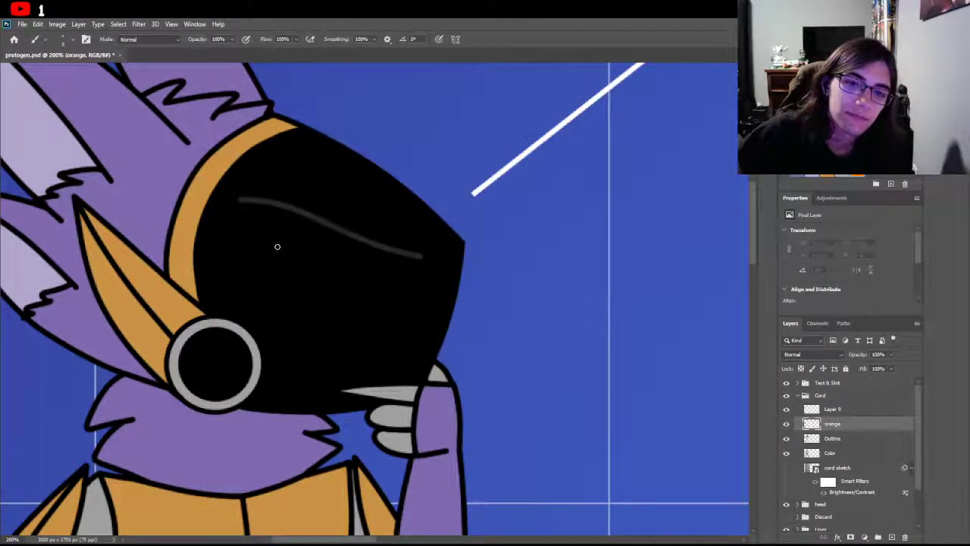
{"action": "mouse_move", "coordinate": [262, 236]}
{"action": "left_mouse_down"}
{"action": "mouse_move", "coordinate": [357, 262]}
{"action": "mouse_move", "coordinate": [305, 275]}
{"action": "mouse_move", "coordinate": [238, 233]}
{"action": "mouse_move", "coordinate": [290, 267]}
{"action": "left_mouse_up"}
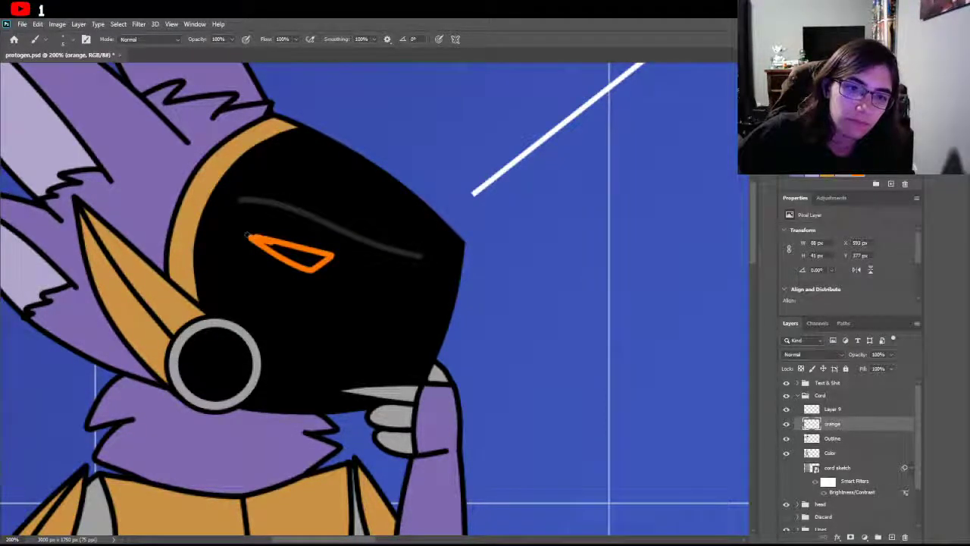
{"action": "mouse_move", "coordinate": [250, 238]}
{"action": "left_mouse_down"}
{"action": "mouse_move", "coordinate": [300, 257]}
{"action": "mouse_move", "coordinate": [270, 248]}
{"action": "left_mouse_up"}
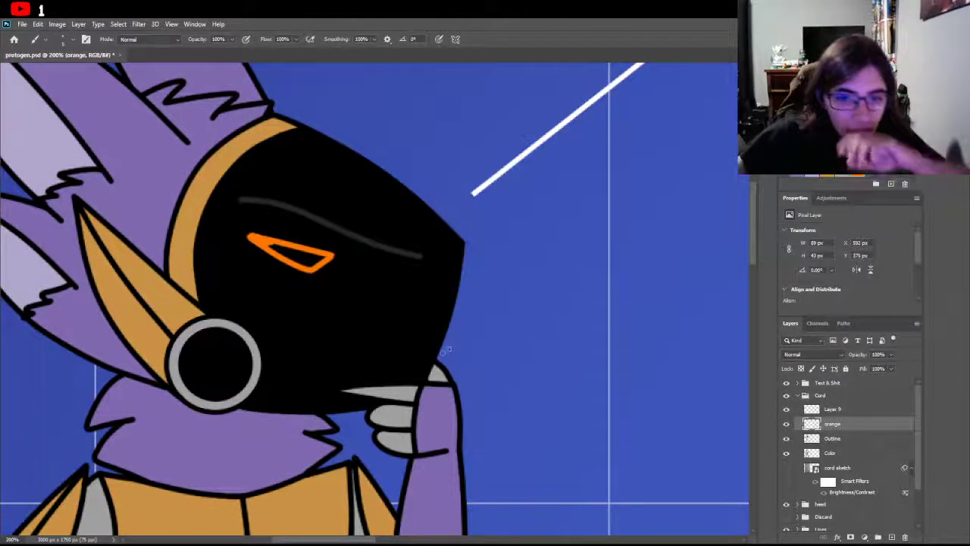
Step: Try an angled orange mouth with a second line along the lower visor, and undo it together with the eye outline
{"action": "mouse_move", "coordinate": [433, 361]}
{"action": "left_mouse_down"}
{"action": "mouse_move", "coordinate": [355, 373]}
{"action": "mouse_move", "coordinate": [236, 297]}
{"action": "mouse_move", "coordinate": [323, 329]}
{"action": "mouse_move", "coordinate": [389, 379]}
{"action": "left_mouse_up"}
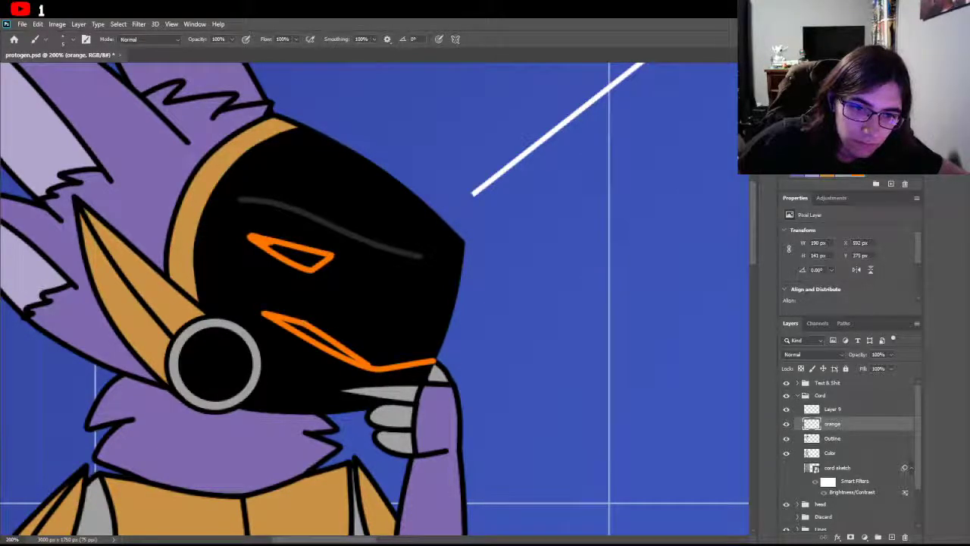
{"action": "mouse_move", "coordinate": [317, 328]}
{"action": "left_mouse_down"}
{"action": "mouse_move", "coordinate": [391, 365]}
{"action": "mouse_move", "coordinate": [485, 332]}
{"action": "left_mouse_up"}
{"action": "key", "text": "ctrl+z"}
{"action": "key", "text": "ctrl+z"}
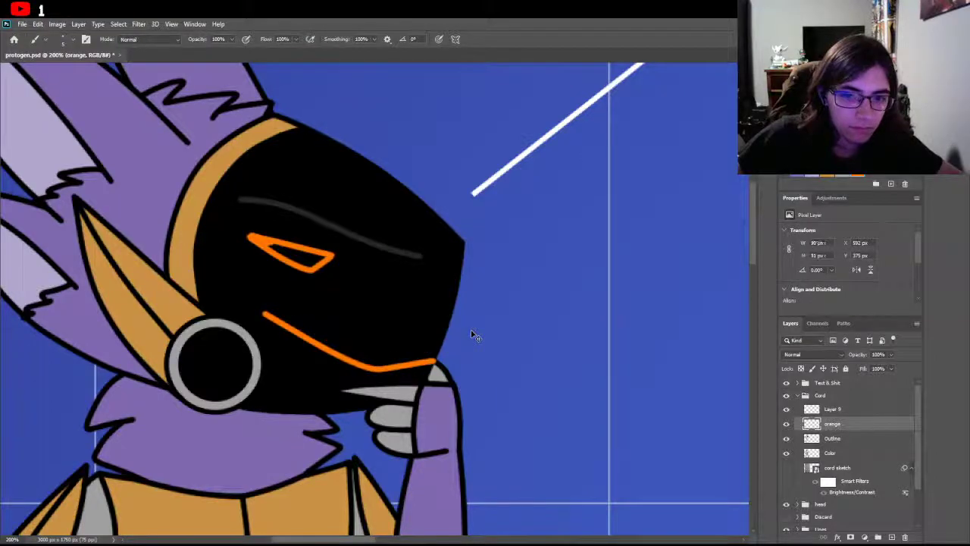
{"action": "key", "text": "ctrl+z"}
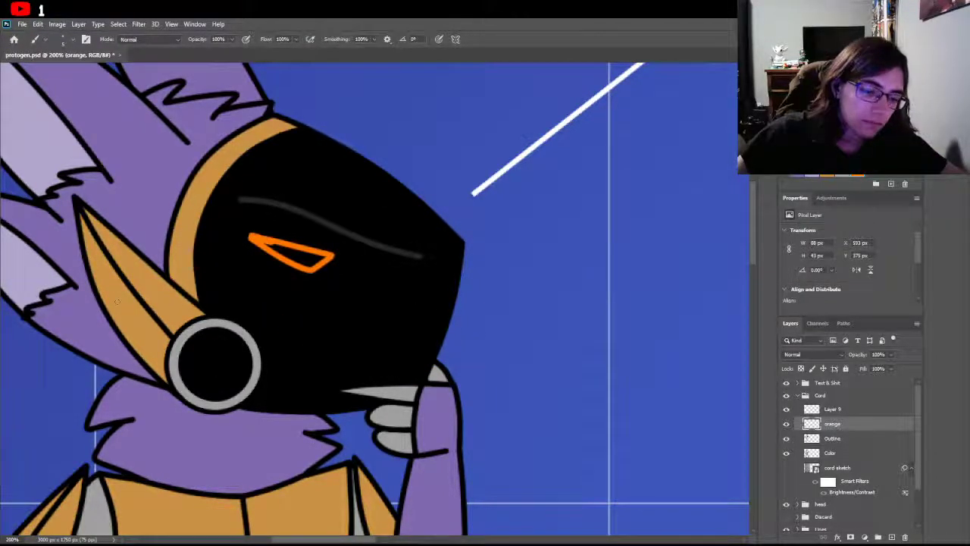
{"action": "key", "text": "ctrl+z"}
{"action": "key", "text": "ctrl+z"}
{"action": "key", "text": "ctrl+z"}
{"action": "key", "text": "ctrl+z"}
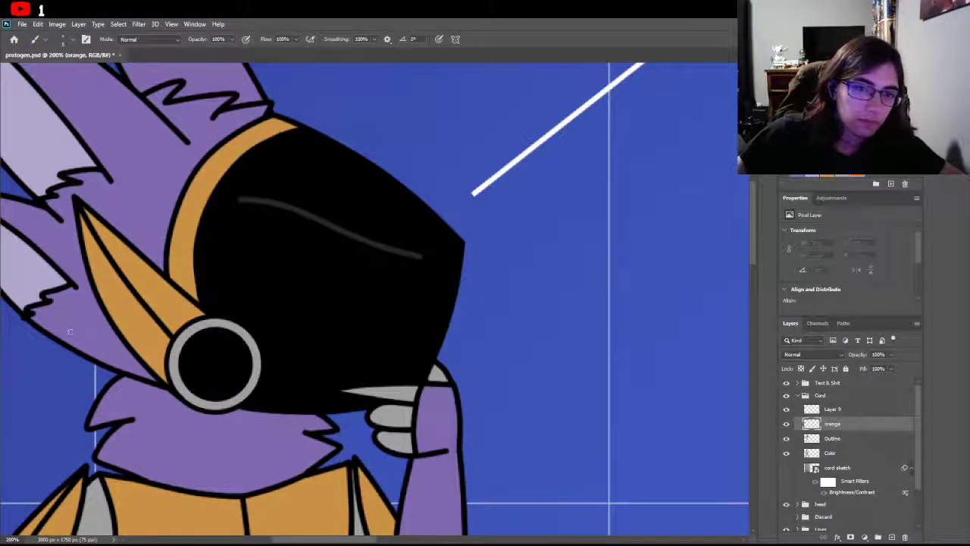
Step: Review the blank-visored full-body figure beside the finished head drawing, and return to a close view of its visor and round ear piece
{"action": "key", "text": "z"}
{"action": "left_click", "coordinate": [384, 308], "text": "alt"}
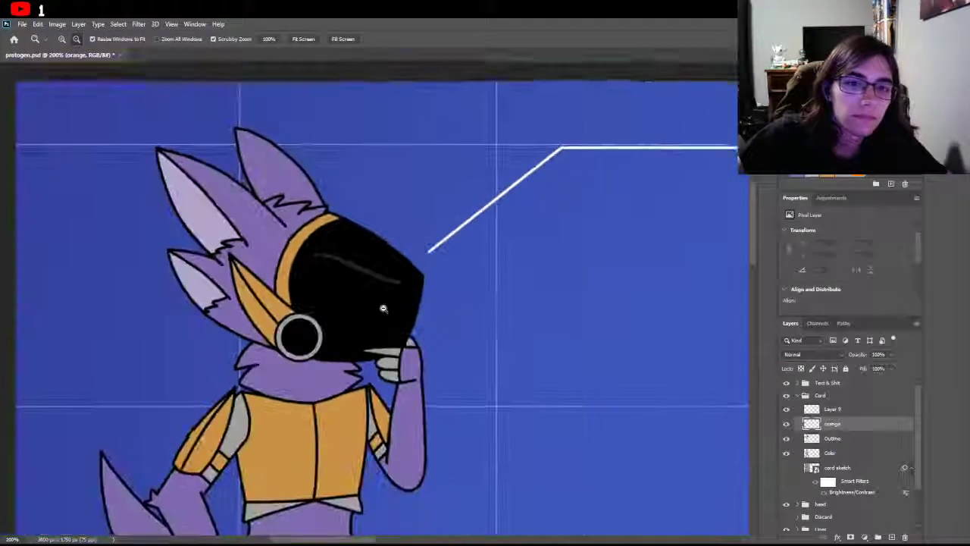
{"action": "left_click", "coordinate": [383, 308], "text": "alt"}
{"action": "left_click", "coordinate": [394, 314], "text": "alt"}
{"action": "left_click", "coordinate": [408, 321], "text": "alt"}
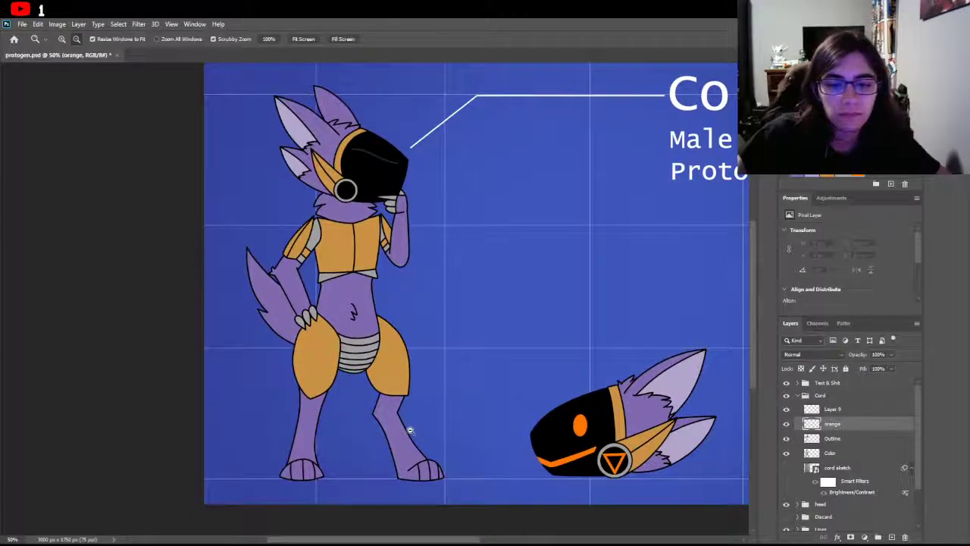
{"action": "mouse_move", "coordinate": [347, 538]}
{"action": "left_mouse_down"}
{"action": "mouse_move", "coordinate": [494, 539]}
{"action": "mouse_move", "coordinate": [387, 539]}
{"action": "left_mouse_up"}
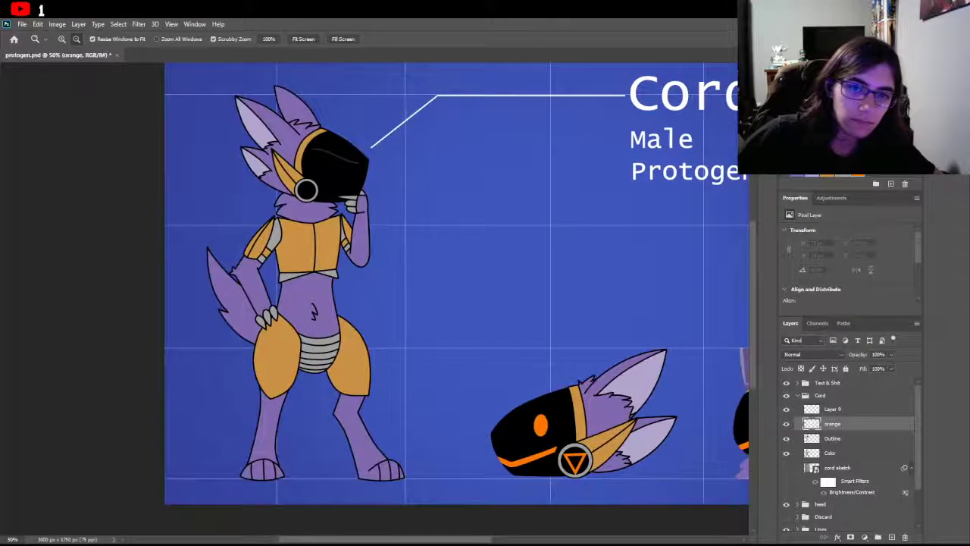
{"action": "left_click", "coordinate": [62, 39]}
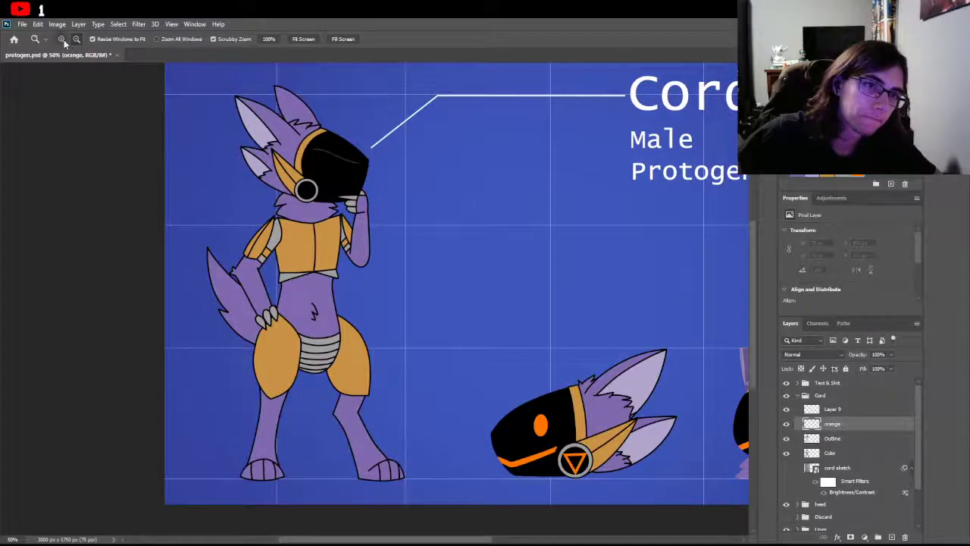
{"action": "left_click", "coordinate": [313, 167]}
{"action": "left_click", "coordinate": [323, 175]}
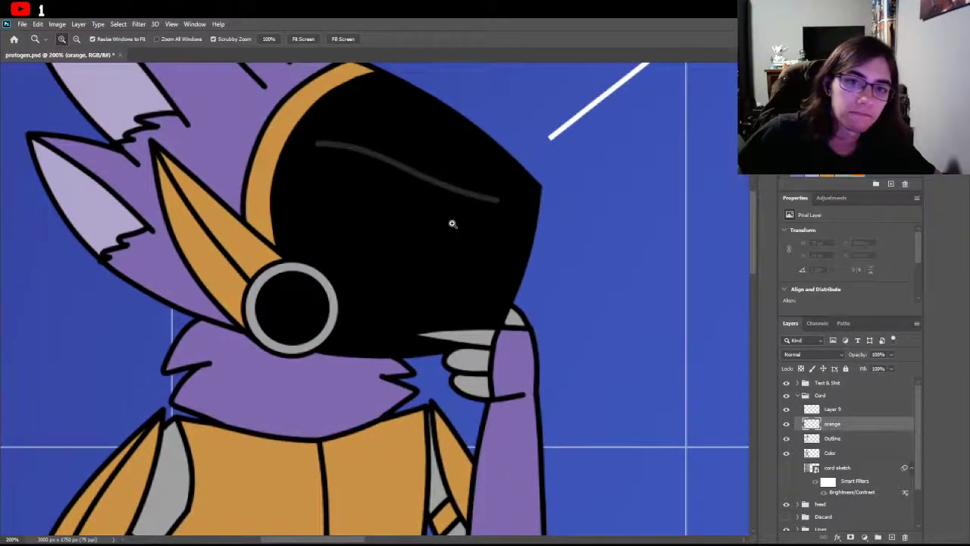
{"action": "left_click", "coordinate": [440, 221]}
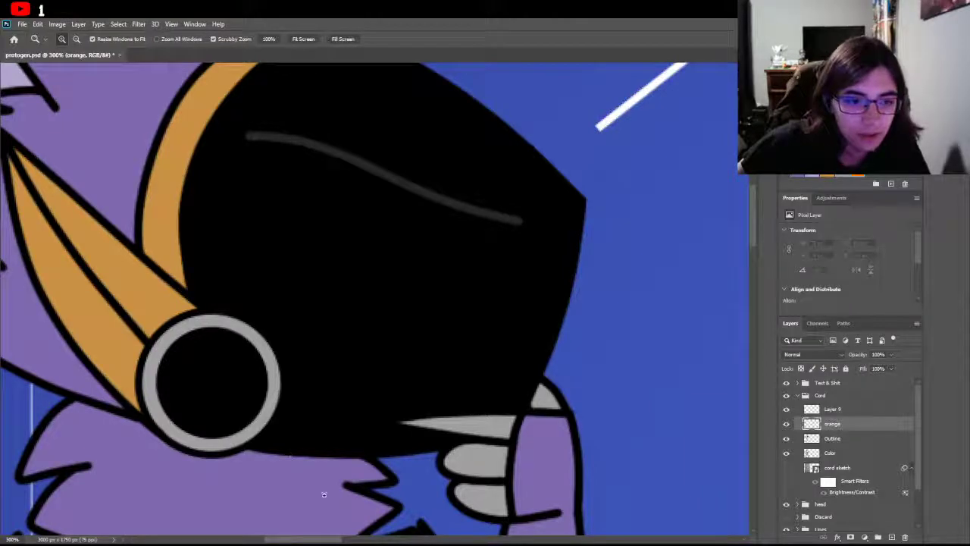
{"action": "left_click_drag", "start_coordinate": [336, 540], "coordinate": [329, 541]}
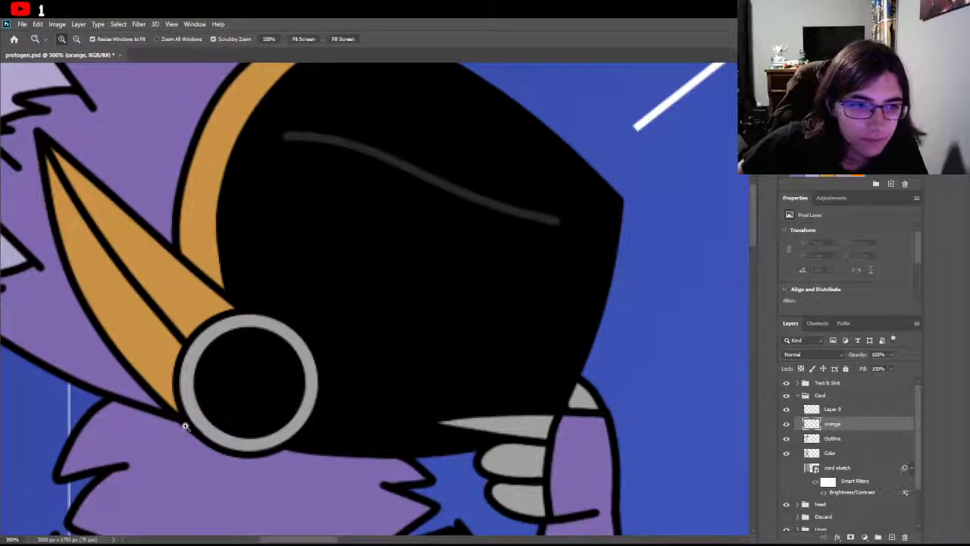
Step: Try an ellipse with a 10 px orange stroke inside the round ear piece, and undo it
{"action": "key", "text": "u"}
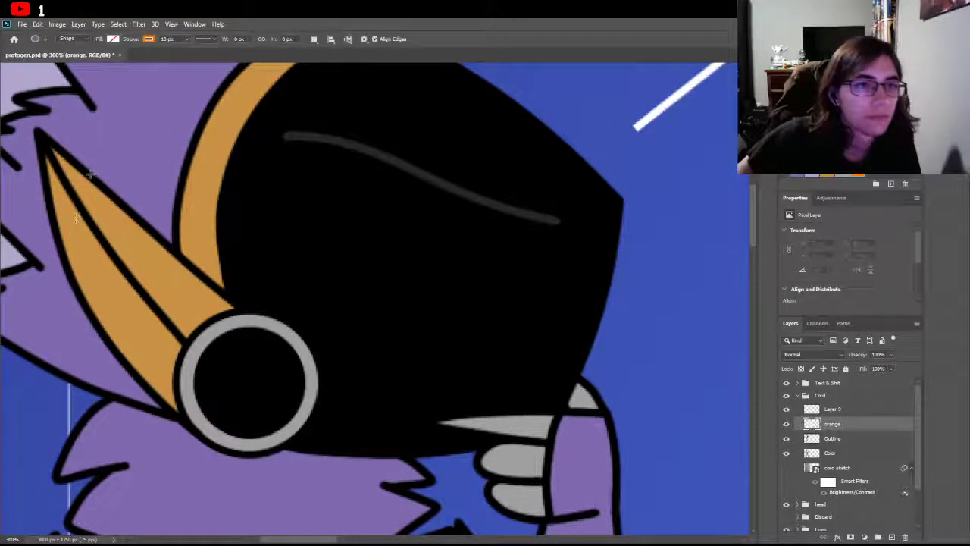
{"action": "left_click", "coordinate": [168, 38]}
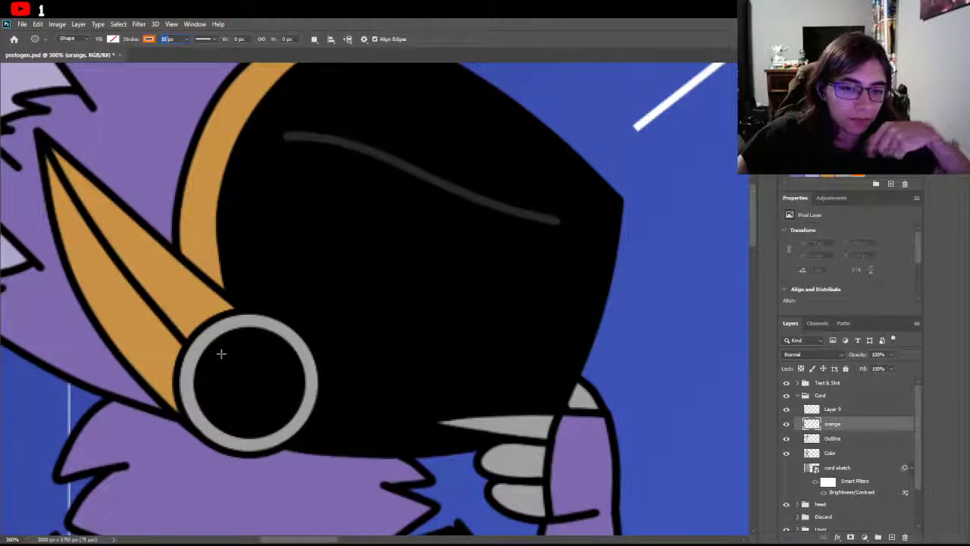
{"action": "left_click_drag", "start_coordinate": [221, 356], "coordinate": [265, 410]}
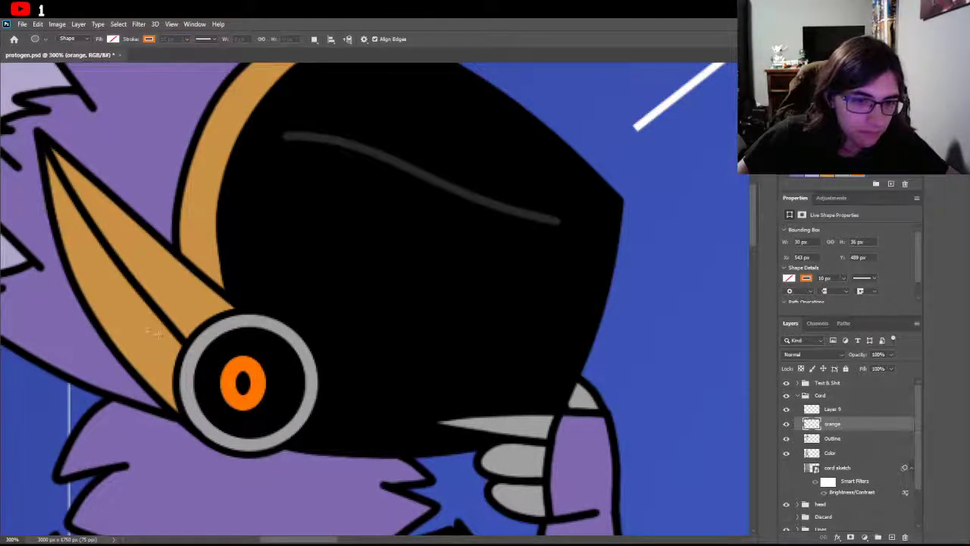
{"action": "key", "text": "ctrl+z"}
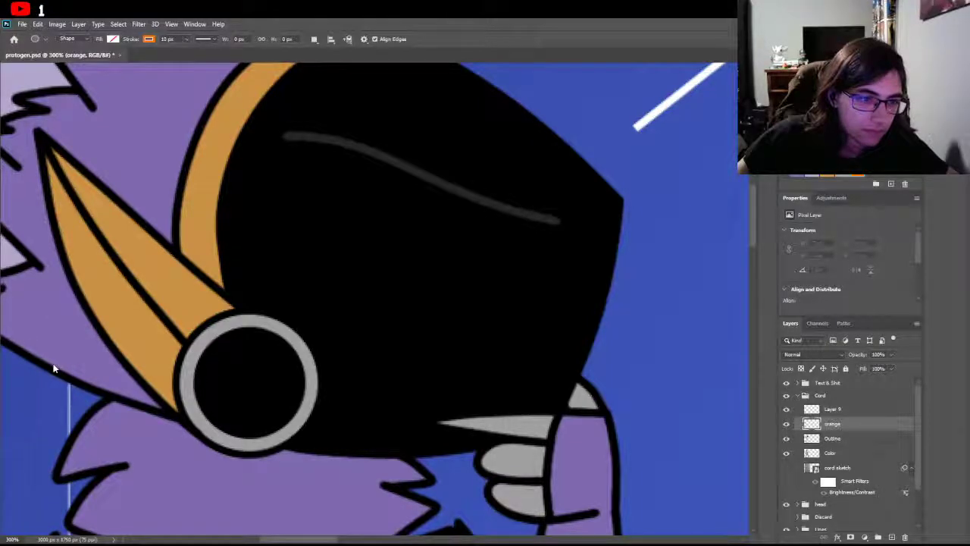
Step: Try a downward-pointing, three-sided polygon with a 10 px orange stroke inside the ear piece, and undo it
{"action": "key", "text": "shift+u"}
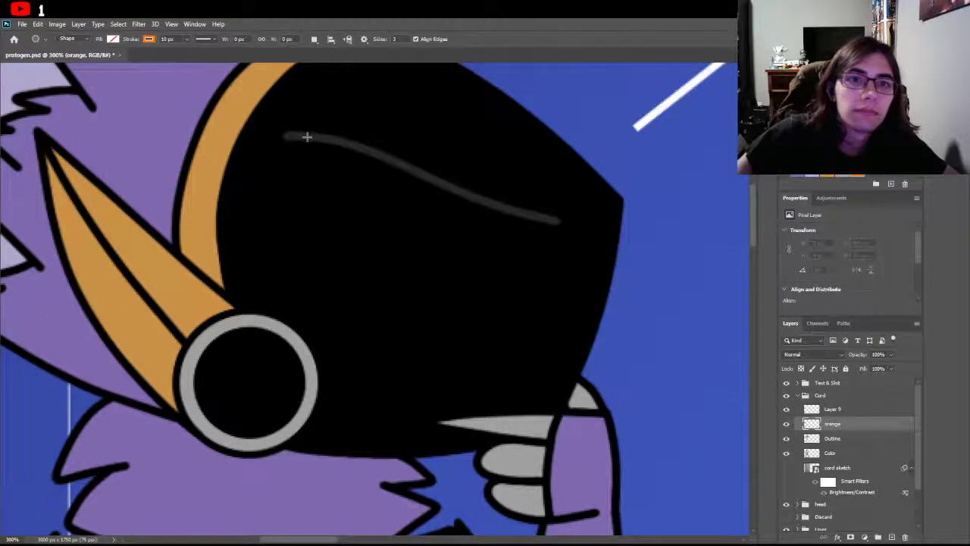
{"action": "left_click_drag", "start_coordinate": [212, 356], "coordinate": [211, 410]}
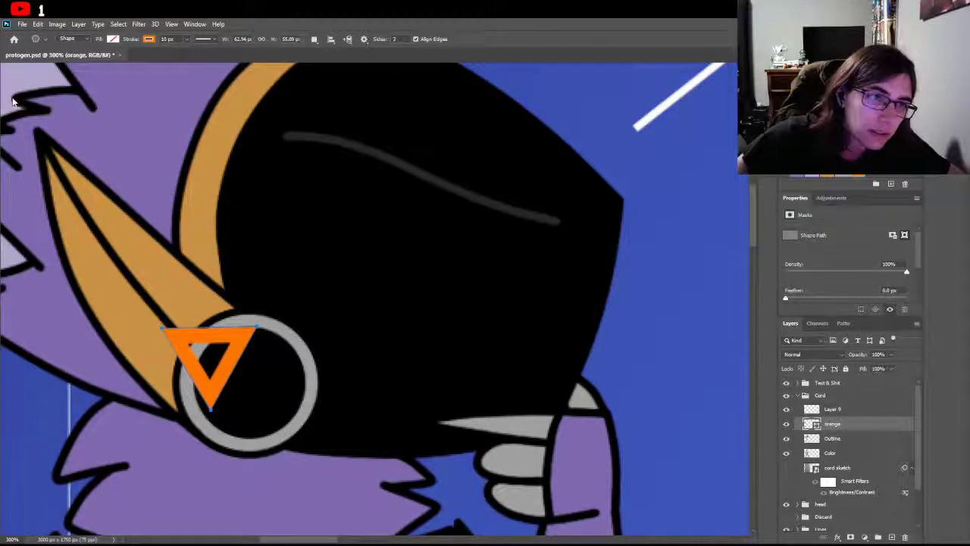
{"action": "key", "text": "v"}
{"action": "left_click_drag", "start_coordinate": [210, 365], "coordinate": [247, 396]}
{"action": "key", "text": "Right"}
{"action": "key", "text": "Right"}
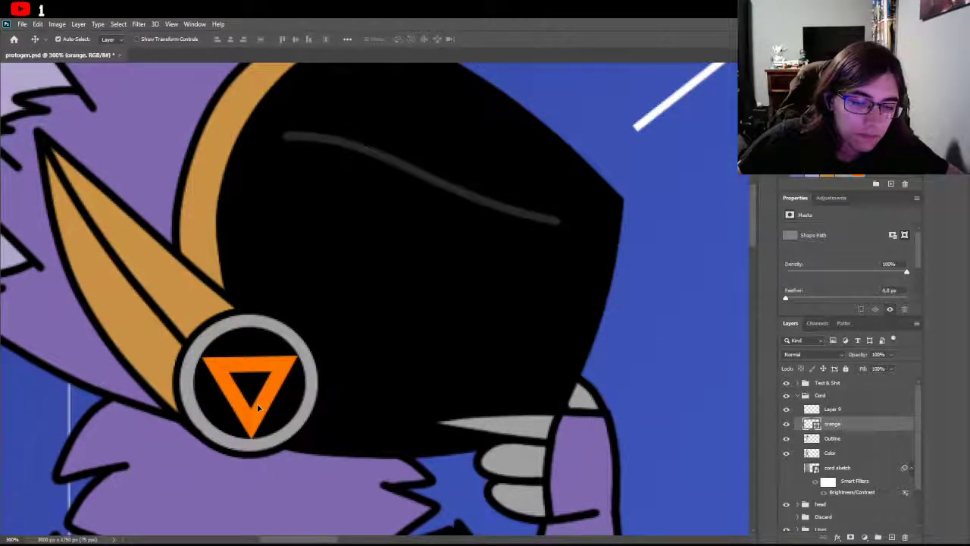
{"action": "left_click_drag", "start_coordinate": [238, 375], "coordinate": [200, 347]}
{"action": "key", "text": "ctrl+z"}
{"action": "key", "text": "ctrl+z"}
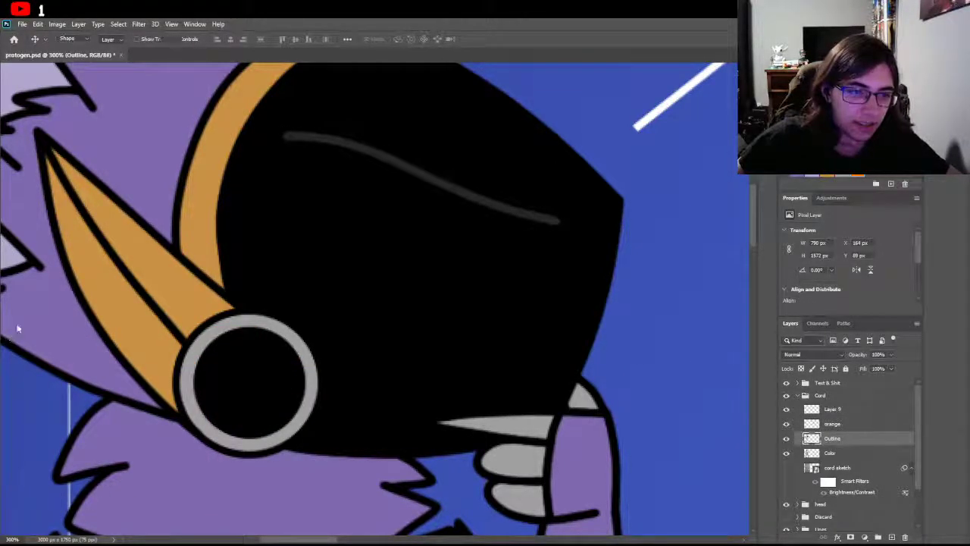
Step: Draw a downward-pointing triangle about 63 px wide with a 7.5 px orange stroke and no fill, and move it into the ear piece
{"action": "key", "text": "u"}
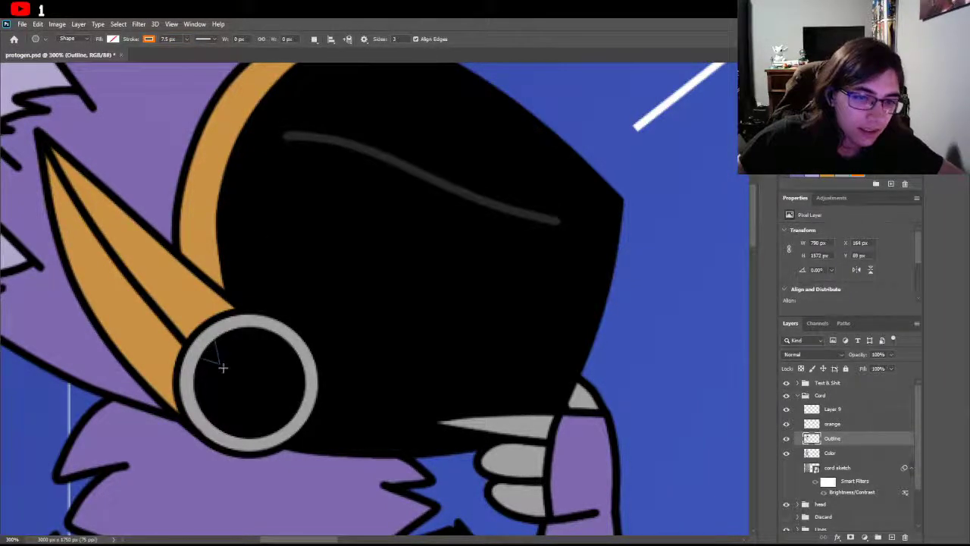
{"action": "left_click_drag", "start_coordinate": [223, 367], "coordinate": [213, 407]}
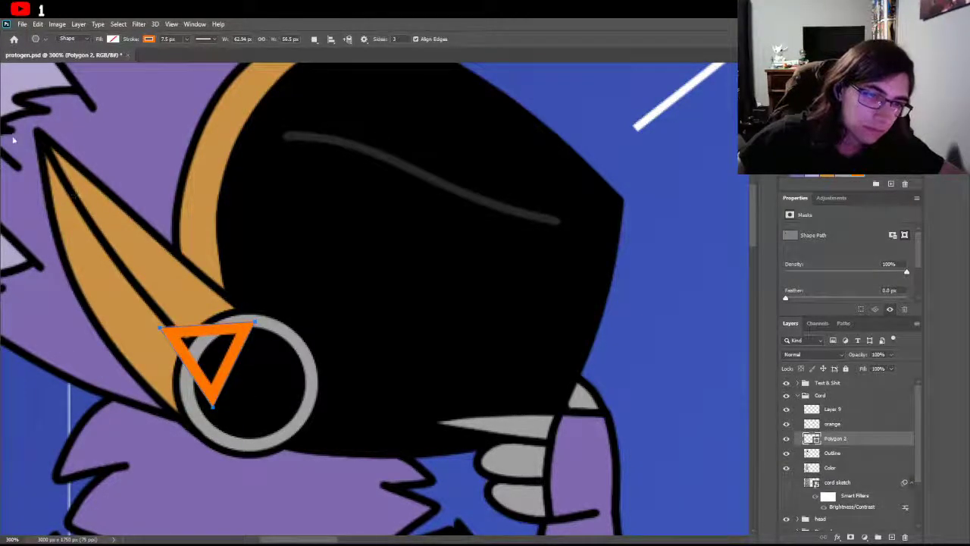
{"action": "key", "text": "v"}
{"action": "left_click_drag", "start_coordinate": [233, 351], "coordinate": [274, 388]}
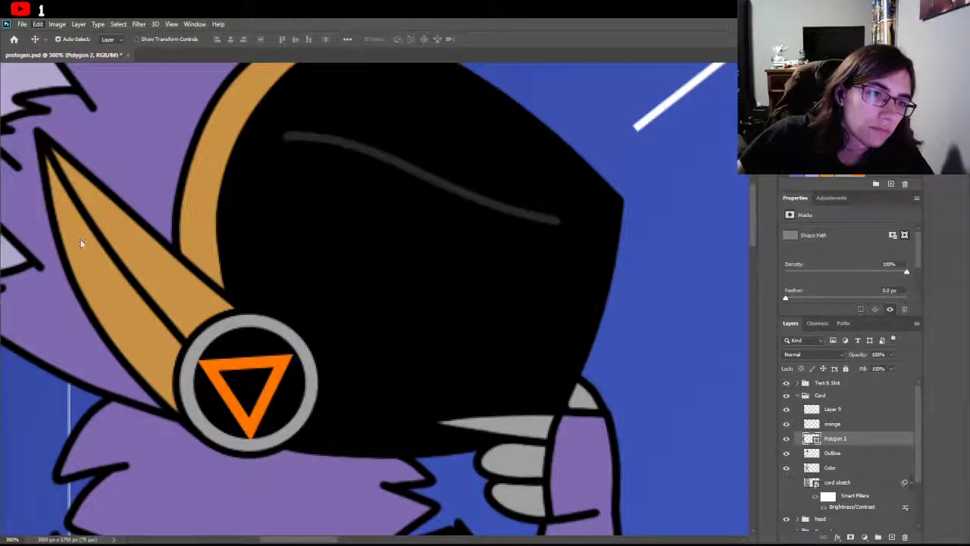
Step: Rotate the orange triangle about 3° clockwise to level its upper edge, and reposition it within the ear ring
{"action": "key", "text": "ctrl+t"}
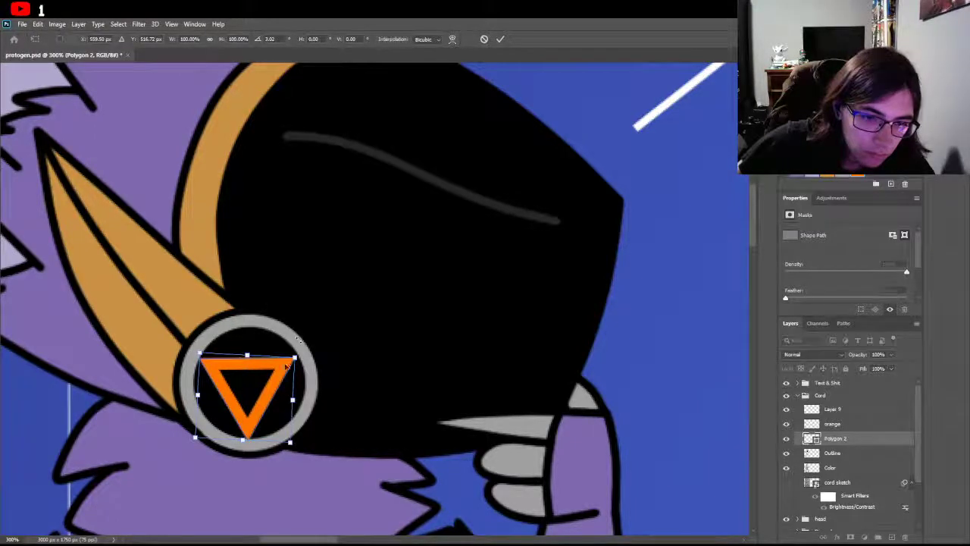
{"action": "left_click_drag", "start_coordinate": [275, 393], "coordinate": [262, 340]}
{"action": "key", "text": "Return"}
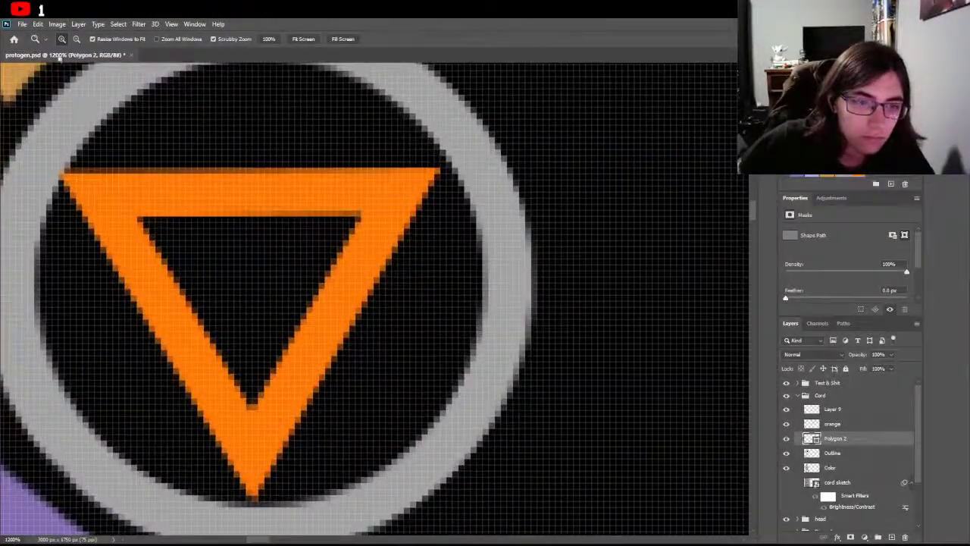
Step: Stretch the triangle to about 104.66% width and 101.88% height, rotate it 3.25° clockwise, and shift it slightly left to fit the ring
{"action": "key", "text": "ctrl+t"}
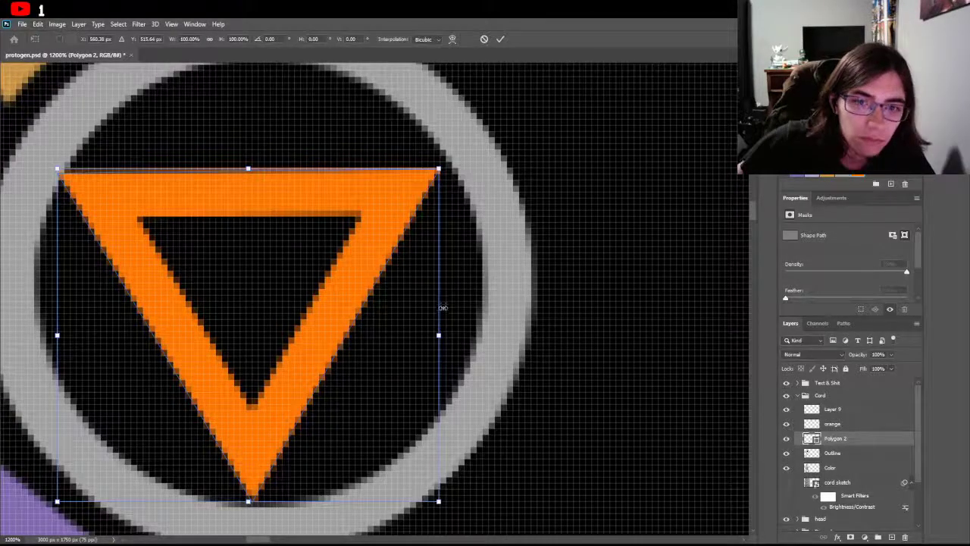
{"action": "left_click_drag", "start_coordinate": [440, 332], "coordinate": [459, 333]}
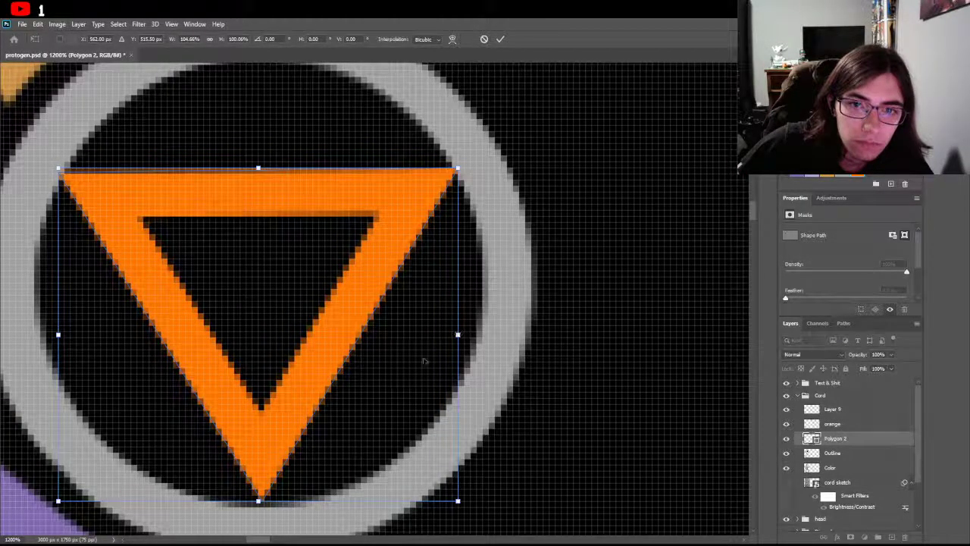
{"action": "left_click_drag", "start_coordinate": [258, 500], "coordinate": [257, 506]}
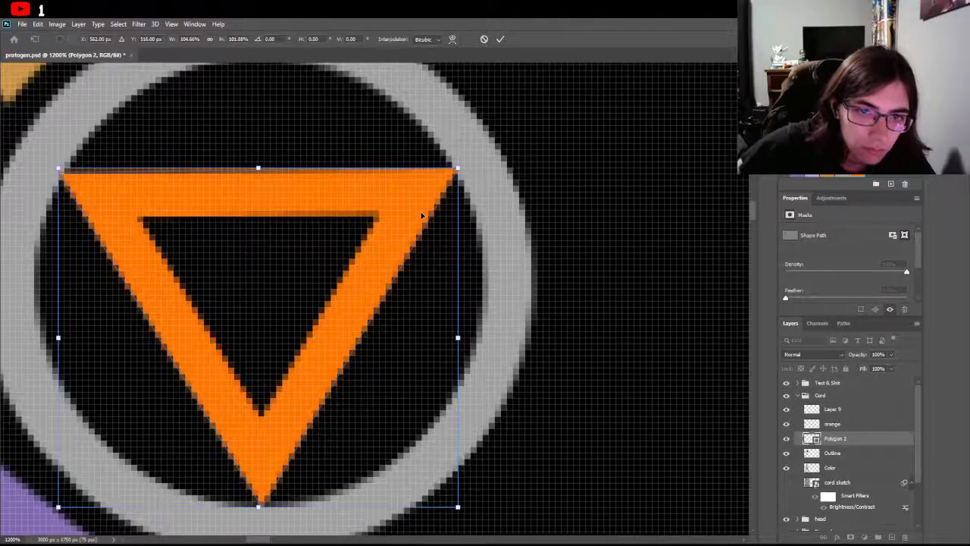
{"action": "left_click_drag", "start_coordinate": [446, 142], "coordinate": [456, 154]}
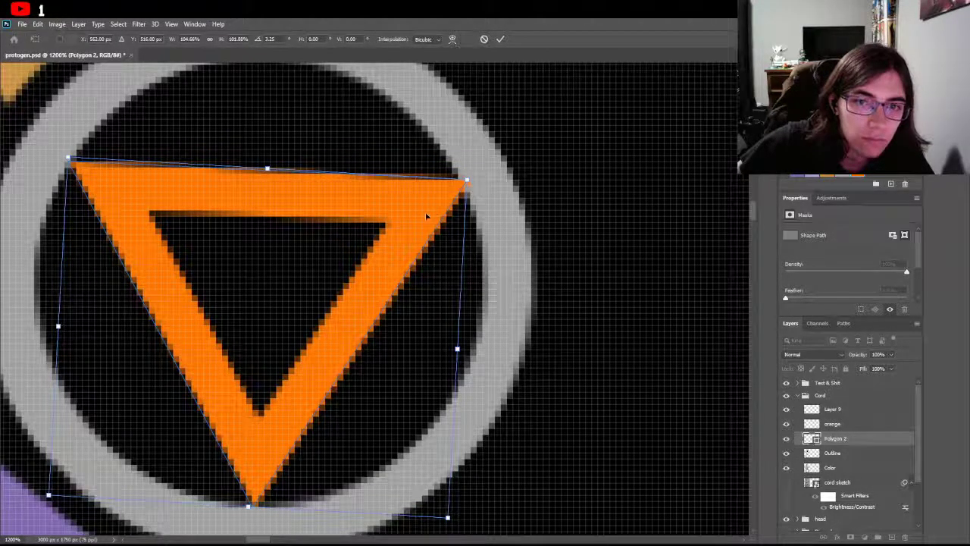
{"action": "left_click_drag", "start_coordinate": [344, 200], "coordinate": [336, 201]}
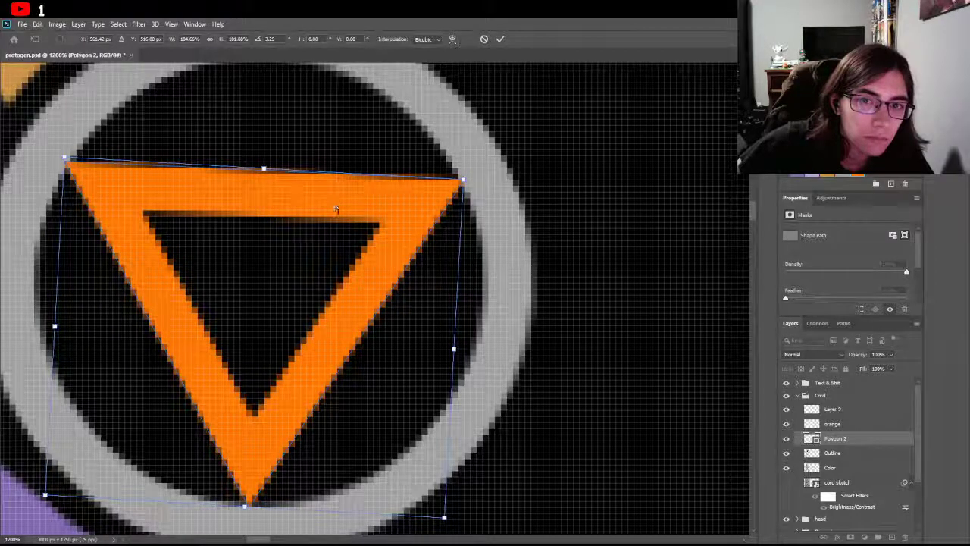
{"action": "key", "text": "Return"}
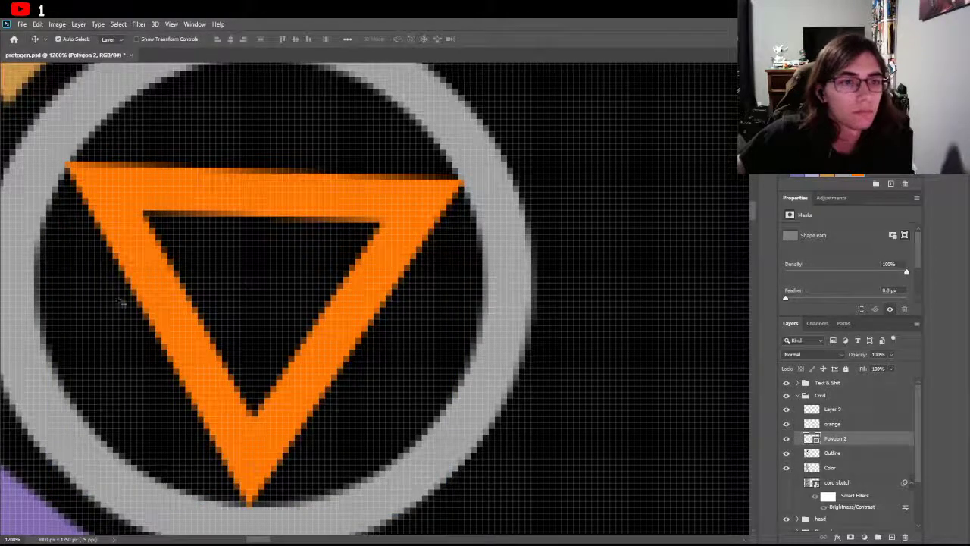
{"action": "key", "text": "z"}
{"action": "left_click", "coordinate": [78, 39]}
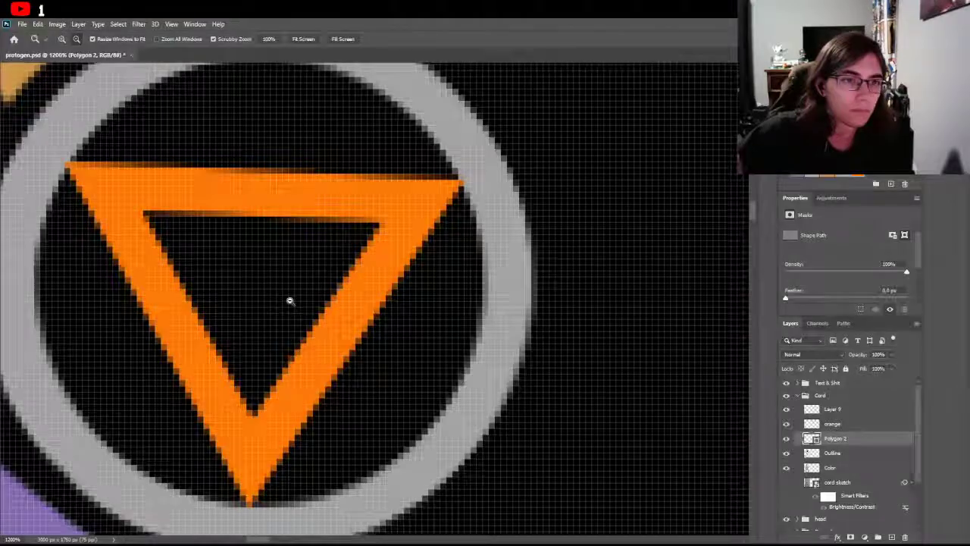
Step: Merge the orange layer down into the triangle's polygon layer in the Cord group
{"action": "left_click_drag", "start_coordinate": [288, 299], "coordinate": [350, 383]}
{"action": "scroll", "coordinate": [342, 361], "scroll_direction": "up", "scroll_amount": 2}
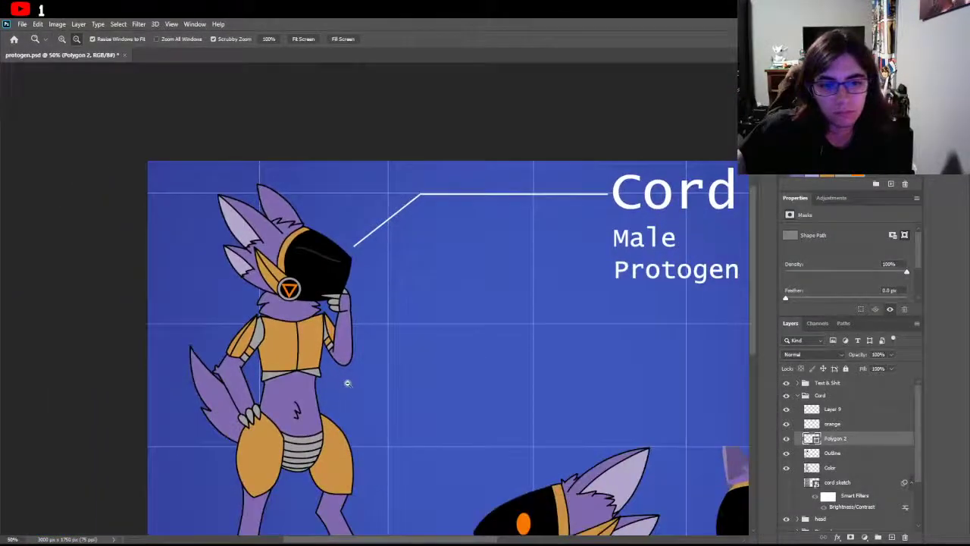
{"action": "scroll", "coordinate": [356, 381], "scroll_direction": "down", "scroll_amount": 2}
{"action": "scroll", "coordinate": [356, 381], "scroll_direction": "up", "scroll_amount": 1}
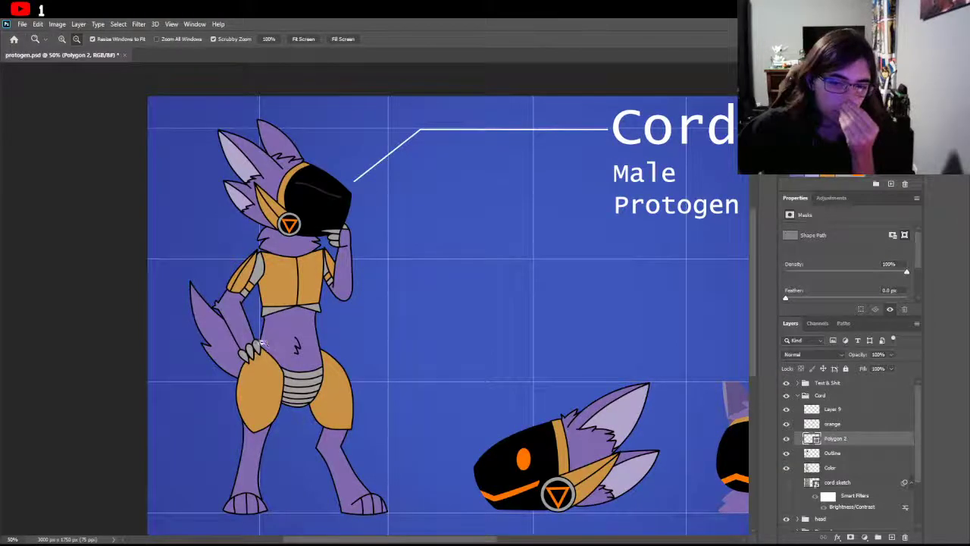
{"action": "left_click", "coordinate": [61, 39]}
{"action": "left_click_drag", "start_coordinate": [298, 223], "coordinate": [324, 252]}
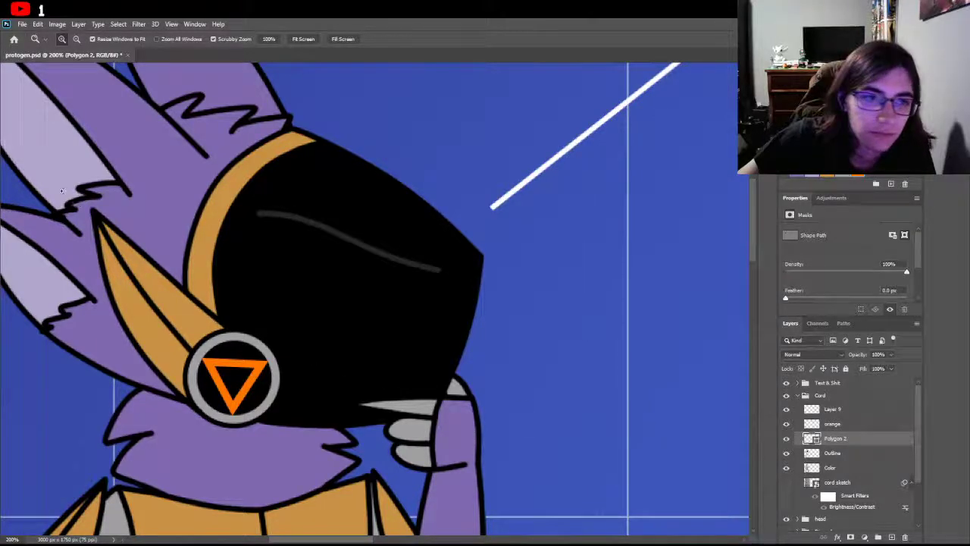
{"action": "key", "text": "b"}
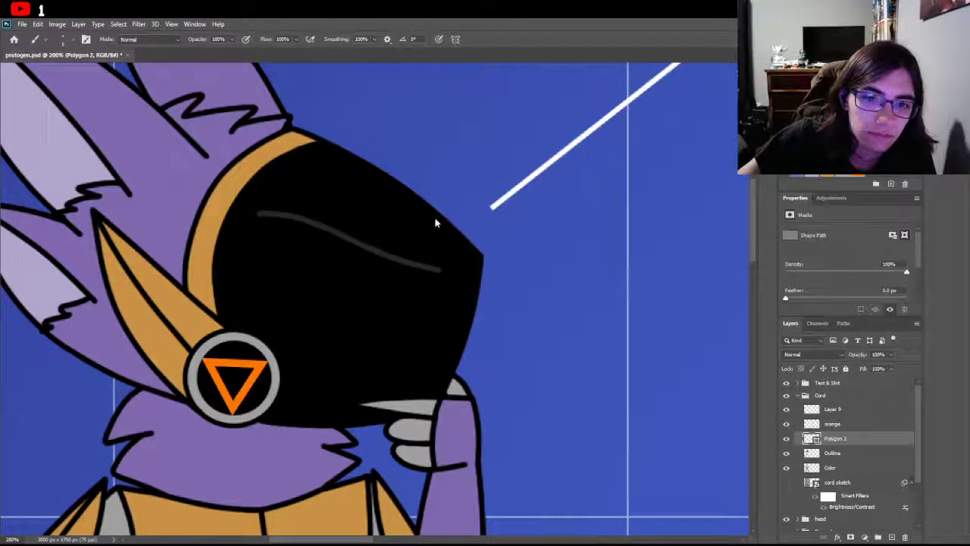
{"action": "left_click", "coordinate": [864, 424]}
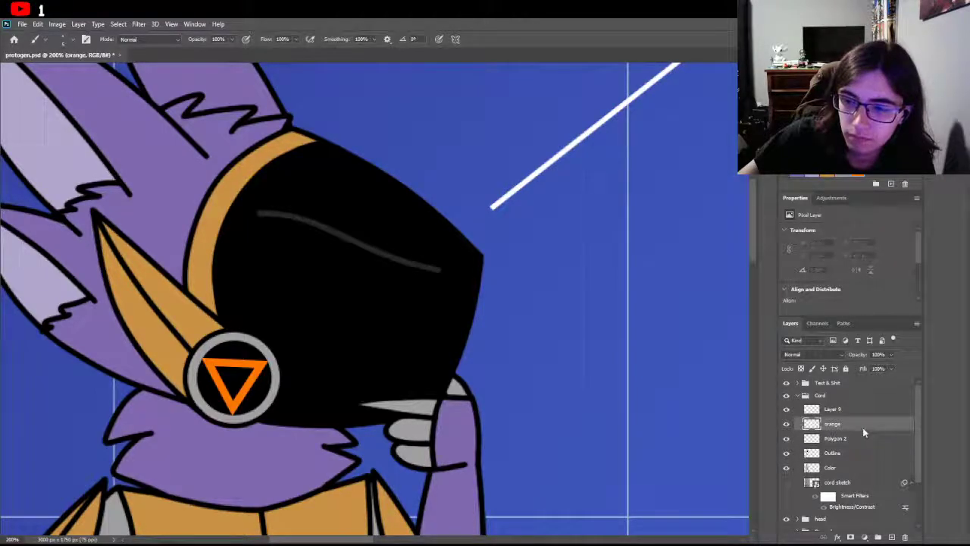
{"action": "key", "text": "ctrl+e"}
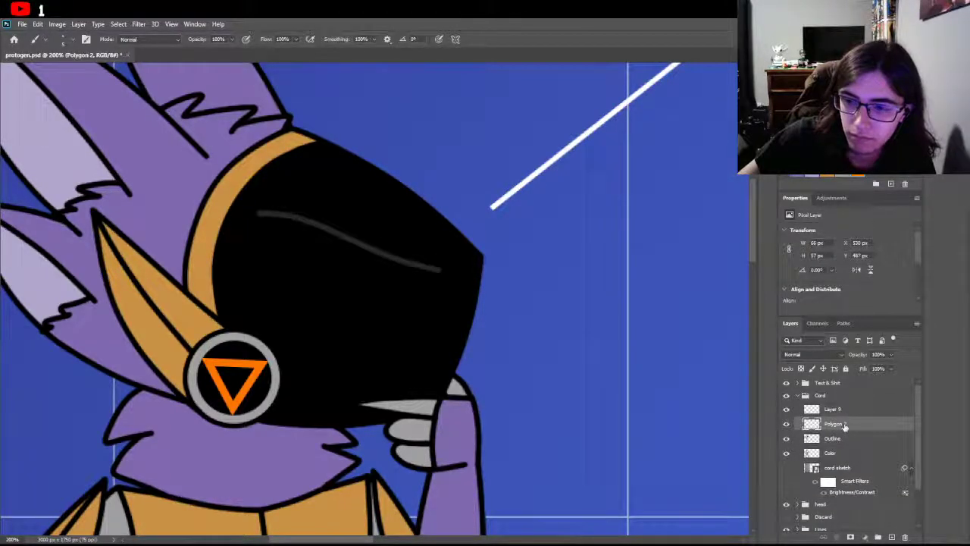
Step: Rename the merged orange layer as orang
{"action": "double_click", "coordinate": [837, 423]}
{"action": "type", "text": "c"}
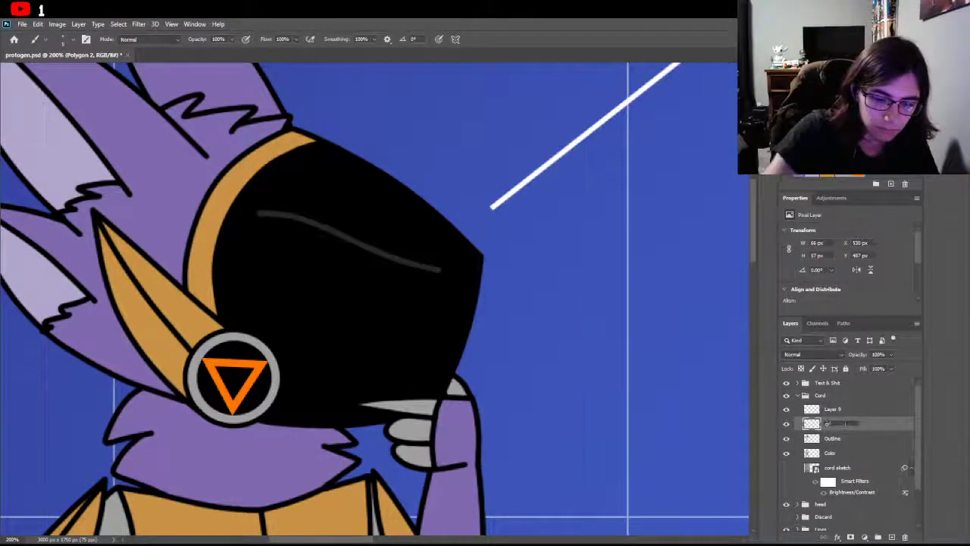
{"action": "type", "text": "rang"}
{"action": "key", "text": "Return"}
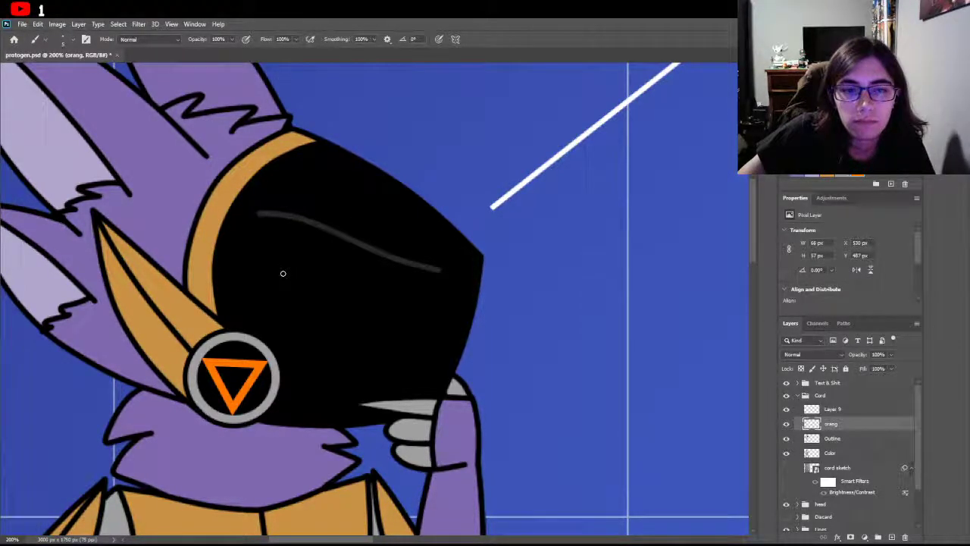
Step: Try a curved orange eye and a single mouth line on the visor, and undo both strokes
{"action": "mouse_move", "coordinate": [282, 273]}
{"action": "left_mouse_down"}
{"action": "mouse_move", "coordinate": [376, 283]}
{"action": "mouse_move", "coordinate": [399, 320]}
{"action": "mouse_move", "coordinate": [317, 279]}
{"action": "mouse_move", "coordinate": [243, 275]}
{"action": "mouse_move", "coordinate": [332, 263]}
{"action": "mouse_move", "coordinate": [374, 297]}
{"action": "left_mouse_up"}
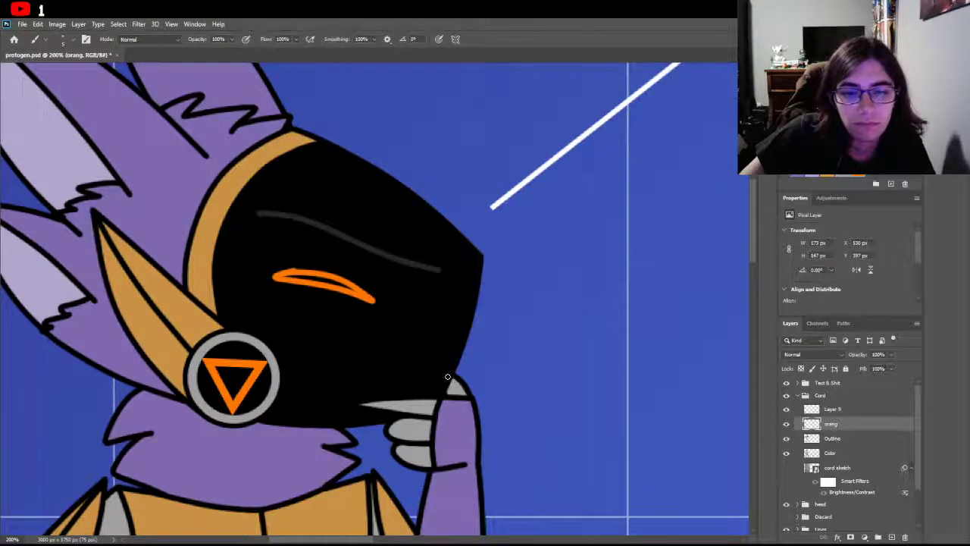
{"action": "mouse_move", "coordinate": [447, 376]}
{"action": "left_mouse_down"}
{"action": "mouse_move", "coordinate": [402, 386]}
{"action": "mouse_move", "coordinate": [346, 365]}
{"action": "left_mouse_up"}
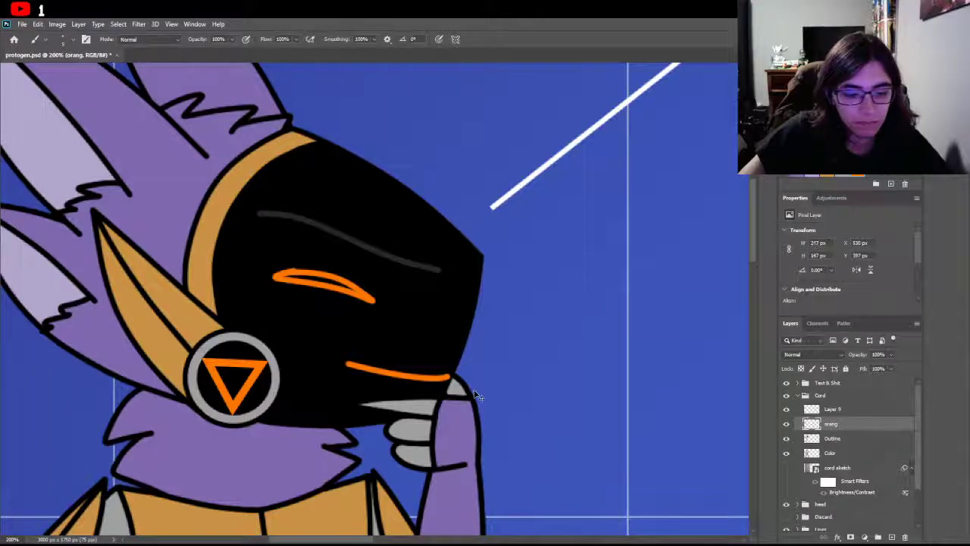
{"action": "key", "text": "ctrl+z"}
{"action": "key", "text": "ctrl+z"}
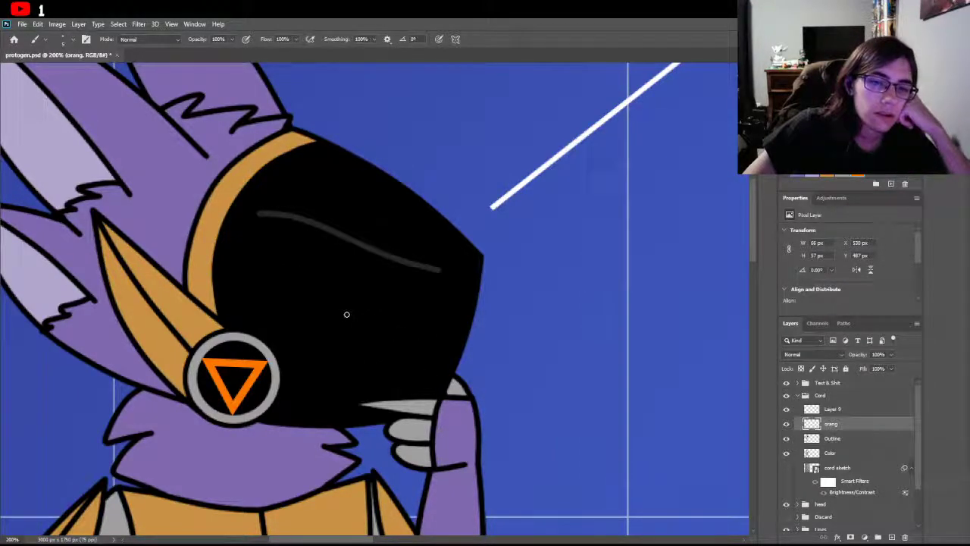
Step: Brush the mouth's lower edge in orange from the visor's front edge back toward the ear piece, with a short return line above it
{"action": "key", "text": "z"}
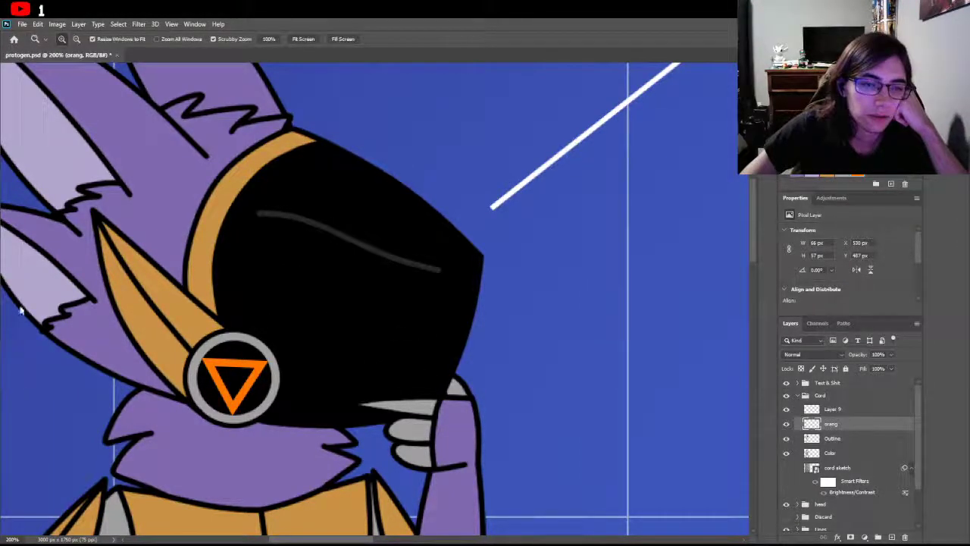
{"action": "left_click", "coordinate": [398, 317]}
{"action": "left_click", "coordinate": [416, 324]}
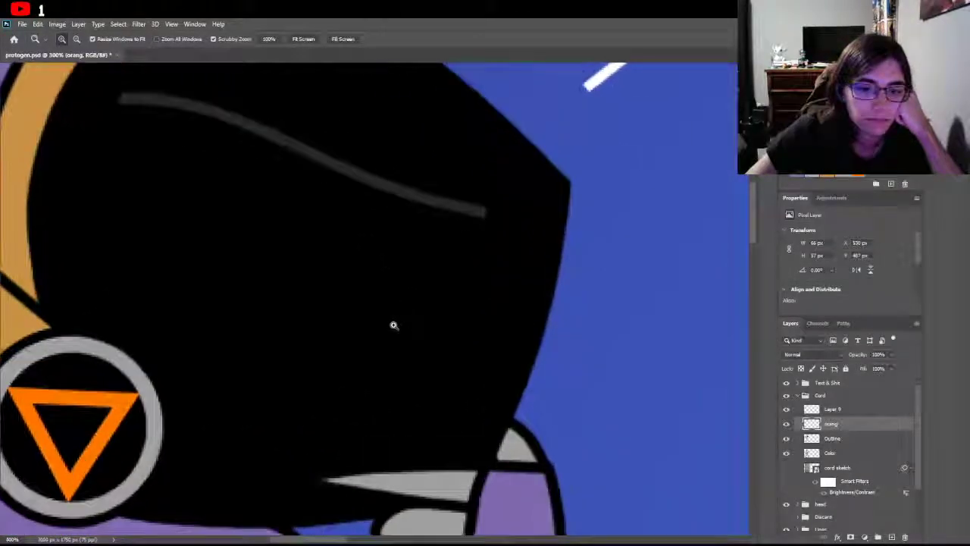
{"action": "key", "text": "b"}
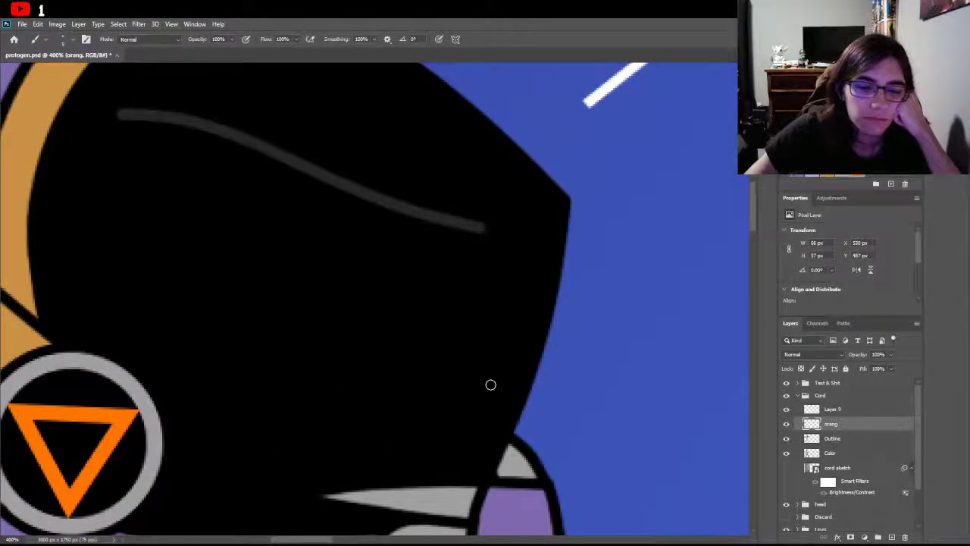
{"action": "scroll", "coordinate": [516, 419], "scroll_direction": "down", "scroll_amount": 1}
{"action": "scroll", "coordinate": [517, 418], "scroll_direction": "down", "scroll_amount": 2}
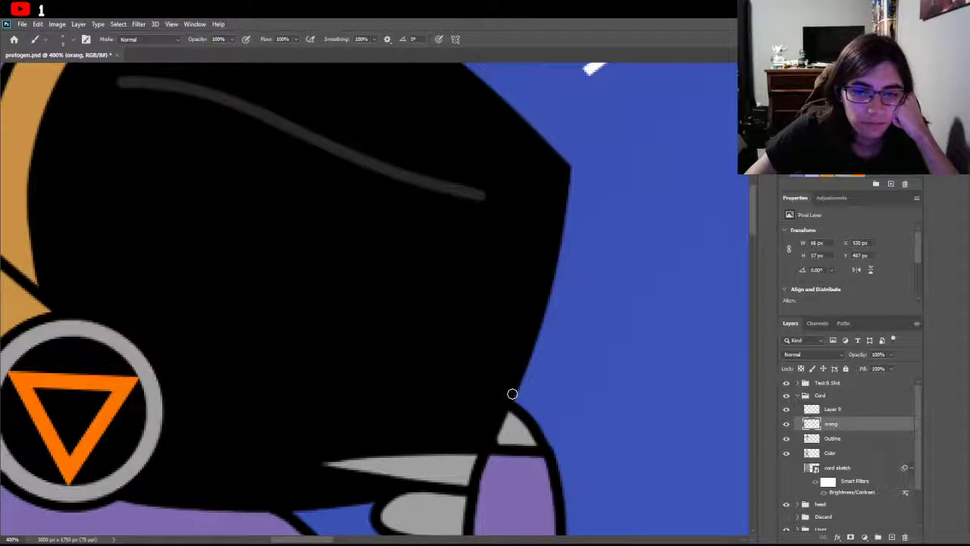
{"action": "mouse_move", "coordinate": [515, 398]}
{"action": "left_mouse_down"}
{"action": "mouse_move", "coordinate": [328, 419]}
{"action": "mouse_move", "coordinate": [387, 412]}
{"action": "mouse_move", "coordinate": [121, 305]}
{"action": "mouse_move", "coordinate": [237, 353]}
{"action": "mouse_move", "coordinate": [169, 321]}
{"action": "mouse_move", "coordinate": [319, 350]}
{"action": "mouse_move", "coordinate": [283, 352]}
{"action": "mouse_move", "coordinate": [261, 341]}
{"action": "mouse_move", "coordinate": [445, 424]}
{"action": "mouse_move", "coordinate": [260, 341]}
{"action": "mouse_move", "coordinate": [274, 334]}
{"action": "mouse_move", "coordinate": [278, 348]}
{"action": "mouse_move", "coordinate": [431, 422]}
{"action": "mouse_move", "coordinate": [389, 402]}
{"action": "left_mouse_up"}
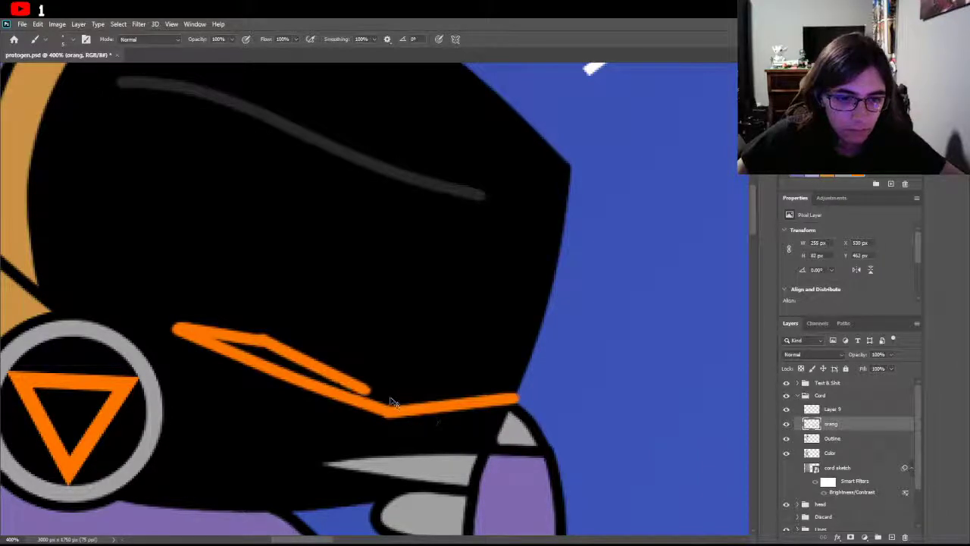
Step: Redraw the mouth's upper edge as an angled orange line running just above the lower edge to the visor's front edge
{"action": "key", "text": "ctrl+z"}
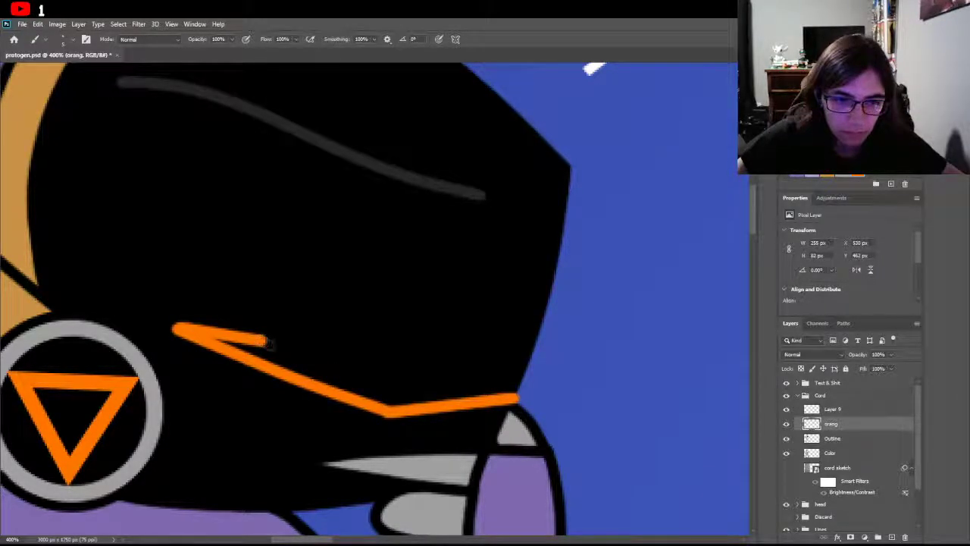
{"action": "left_click_drag", "start_coordinate": [267, 340], "coordinate": [333, 371]}
{"action": "left_click_drag", "start_coordinate": [425, 415], "coordinate": [401, 406]}
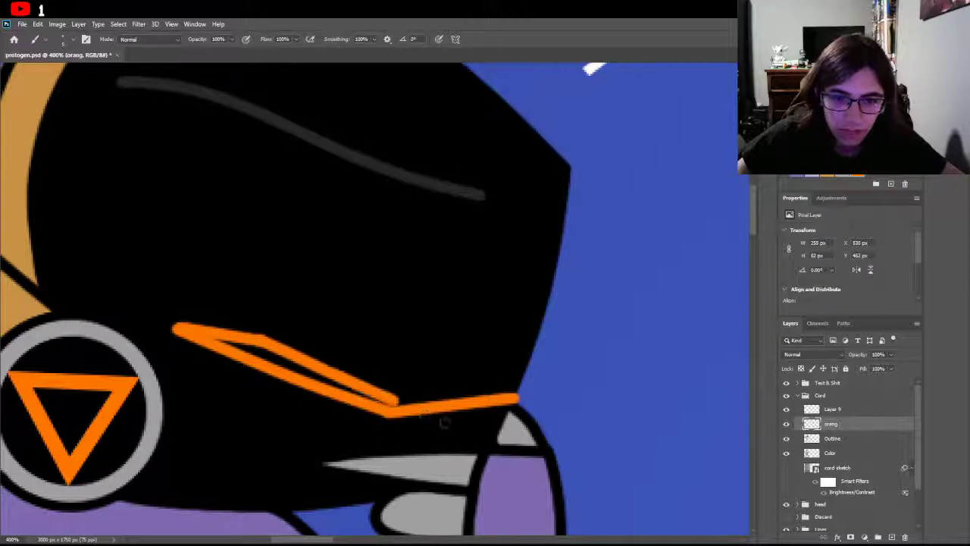
{"action": "key", "text": "ctrl+z"}
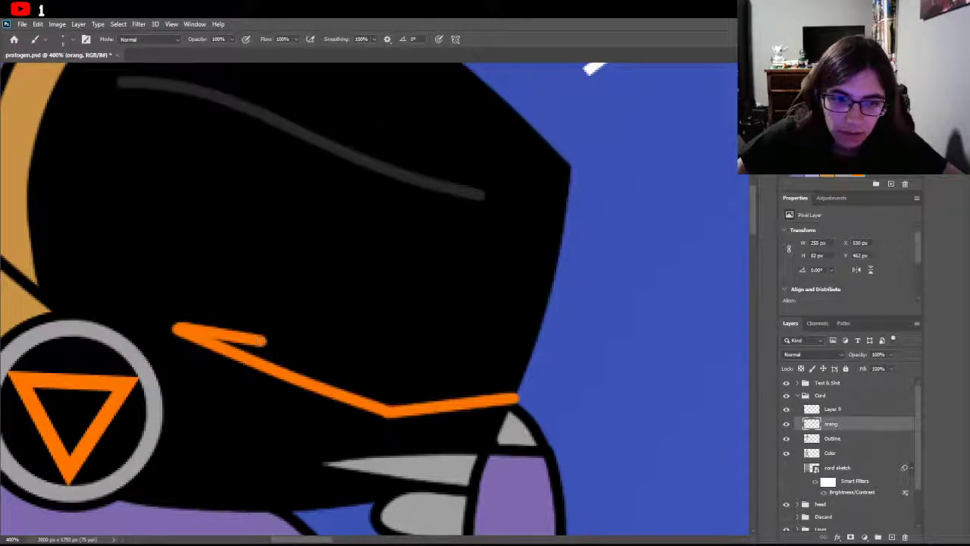
{"action": "left_click_drag", "start_coordinate": [262, 341], "coordinate": [403, 403]}
{"action": "key", "text": "ctrl+z"}
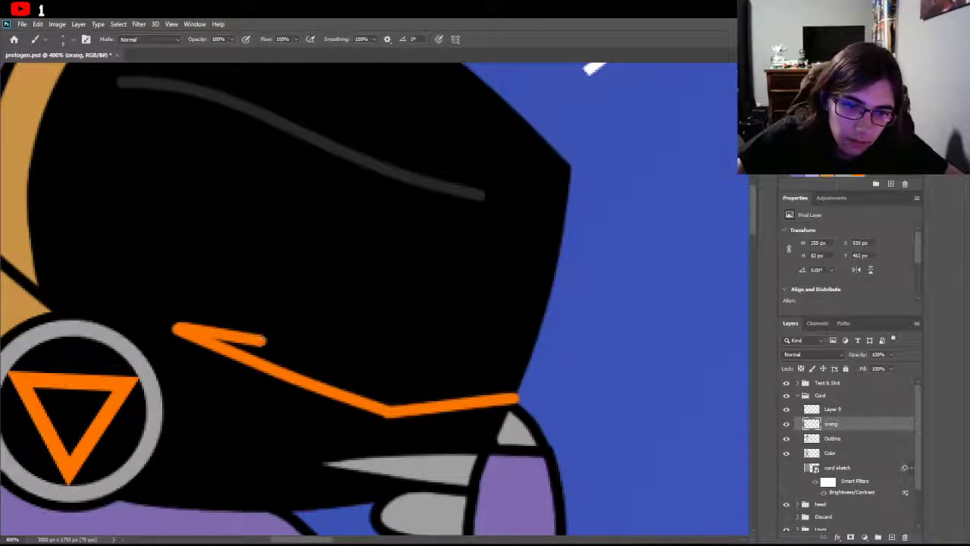
{"action": "mouse_move", "coordinate": [270, 340]}
{"action": "left_mouse_down"}
{"action": "mouse_move", "coordinate": [441, 416]}
{"action": "mouse_move", "coordinate": [414, 395]}
{"action": "mouse_move", "coordinate": [508, 390]}
{"action": "left_mouse_up"}
{"action": "key", "text": "ctrl+z"}
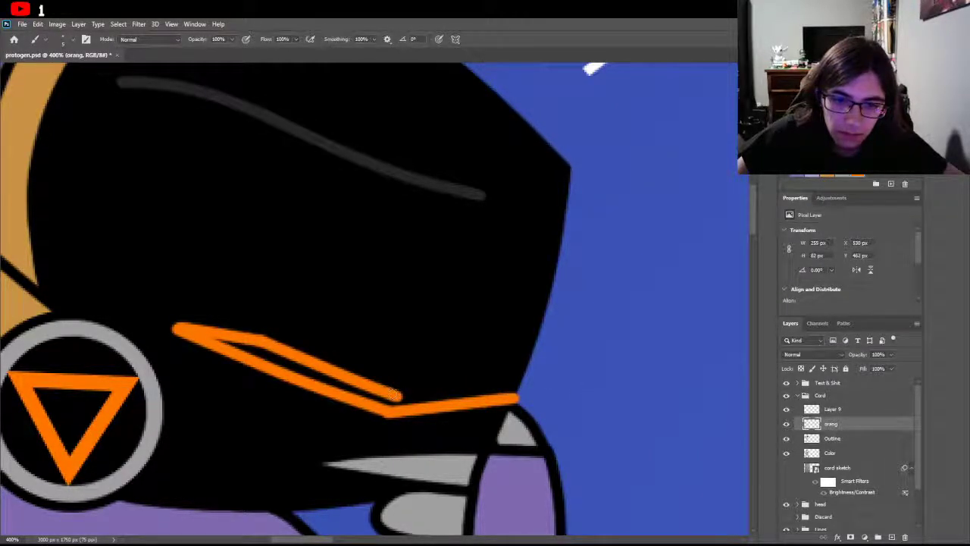
{"action": "left_click_drag", "start_coordinate": [401, 394], "coordinate": [523, 377]}
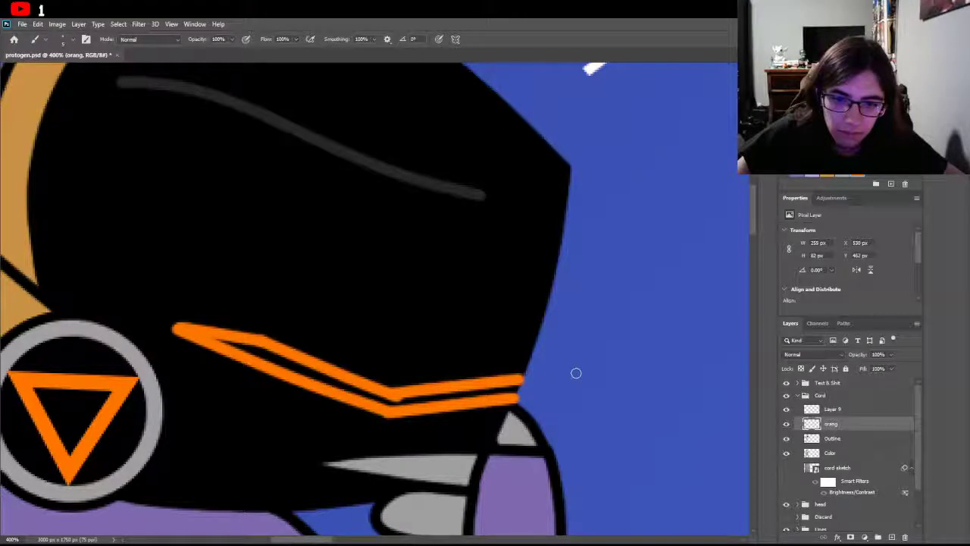
Step: Extend the mouth's upper edge slightly past the visor's front edge and fill the gap between the outlines with orange
{"action": "left_click", "coordinate": [527, 378]}
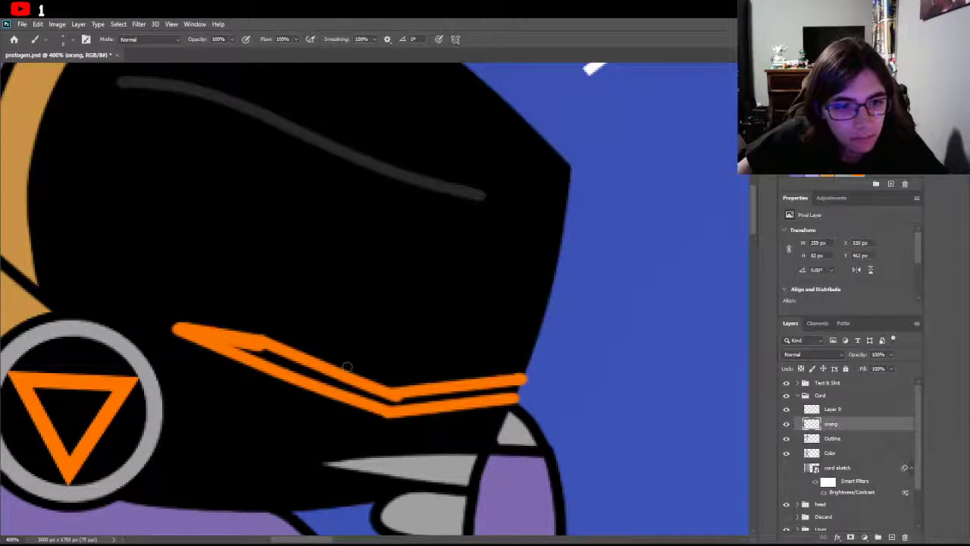
{"action": "mouse_move", "coordinate": [231, 346]}
{"action": "left_mouse_down"}
{"action": "mouse_move", "coordinate": [432, 421]}
{"action": "mouse_move", "coordinate": [465, 429]}
{"action": "mouse_move", "coordinate": [472, 418]}
{"action": "left_mouse_up"}
{"action": "mouse_move", "coordinate": [370, 392]}
{"action": "left_mouse_down"}
{"action": "mouse_move", "coordinate": [413, 406]}
{"action": "mouse_move", "coordinate": [576, 391]}
{"action": "mouse_move", "coordinate": [515, 388]}
{"action": "left_mouse_up"}
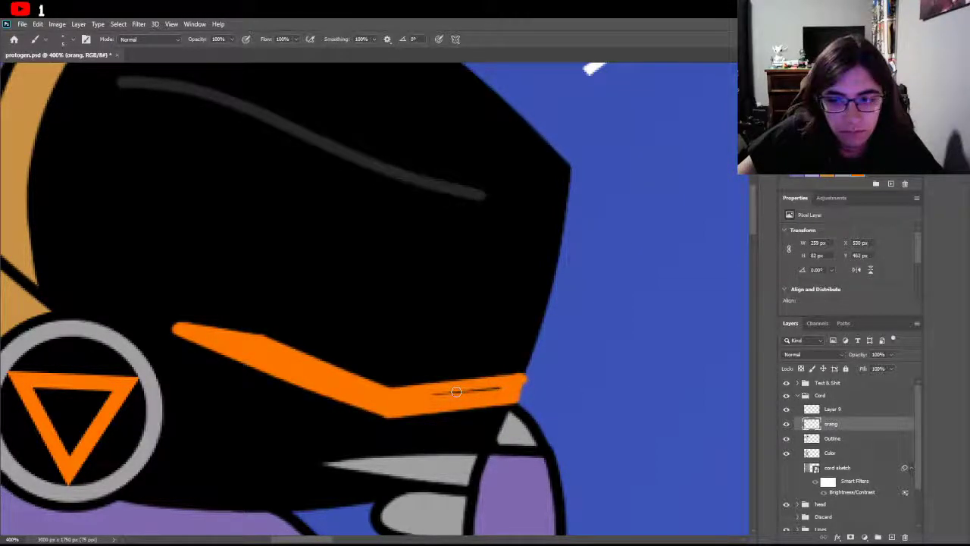
{"action": "left_click_drag", "start_coordinate": [456, 391], "coordinate": [455, 389]}
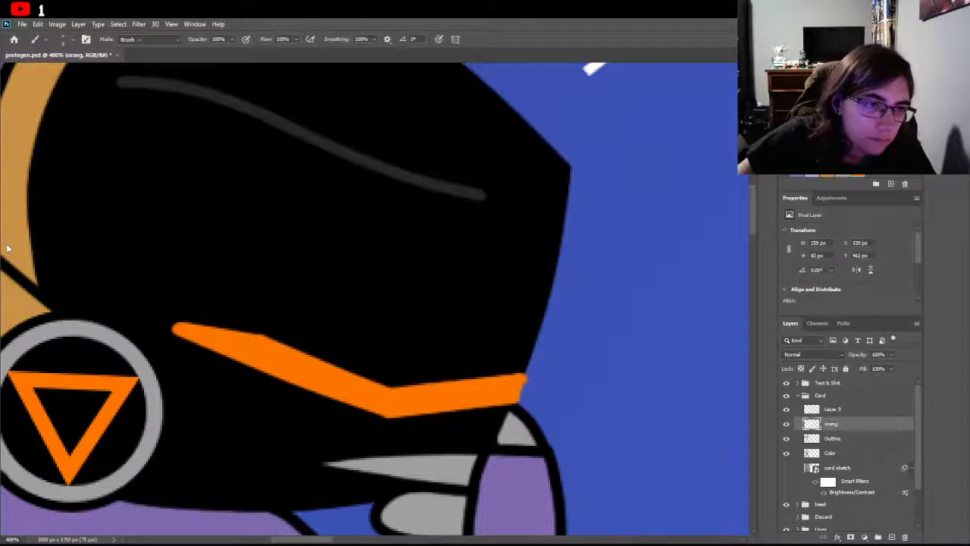
Step: Set the eraser's smoothing to 100% and trim the mouth's overhanging front end along the visor's edge
{"action": "key", "text": "e"}
{"action": "left_click_drag", "start_coordinate": [514, 413], "coordinate": [520, 405]}
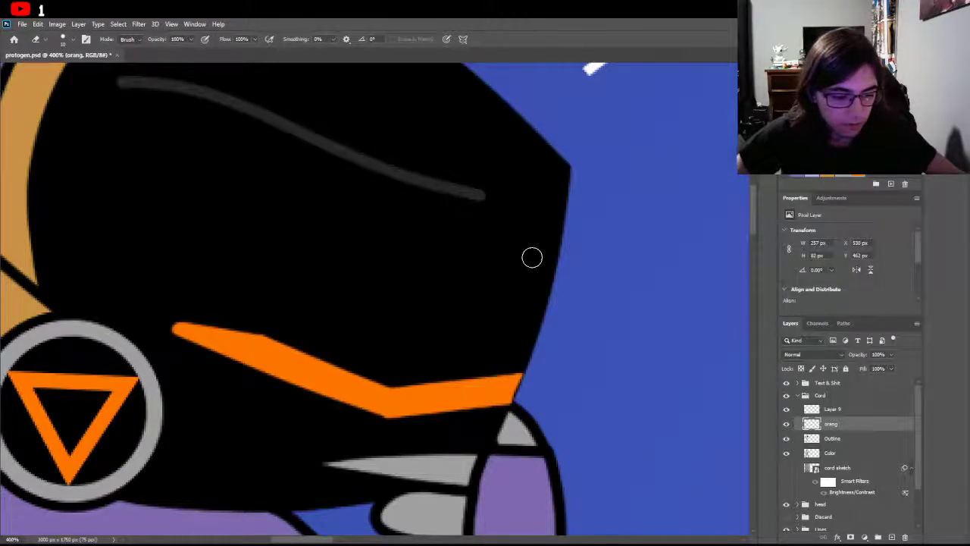
{"action": "key", "text": "ctrl+z"}
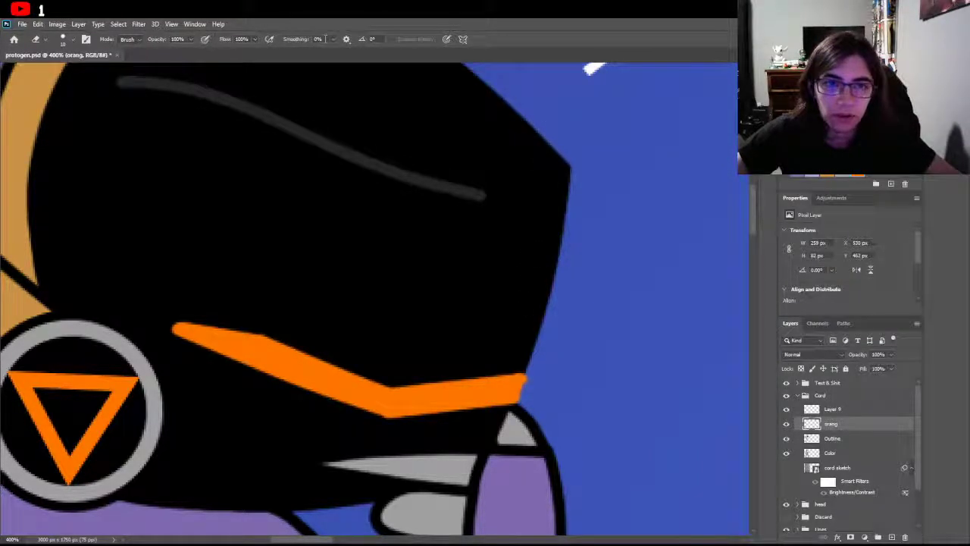
{"action": "type", "text": "100"}
{"action": "key", "text": "Return"}
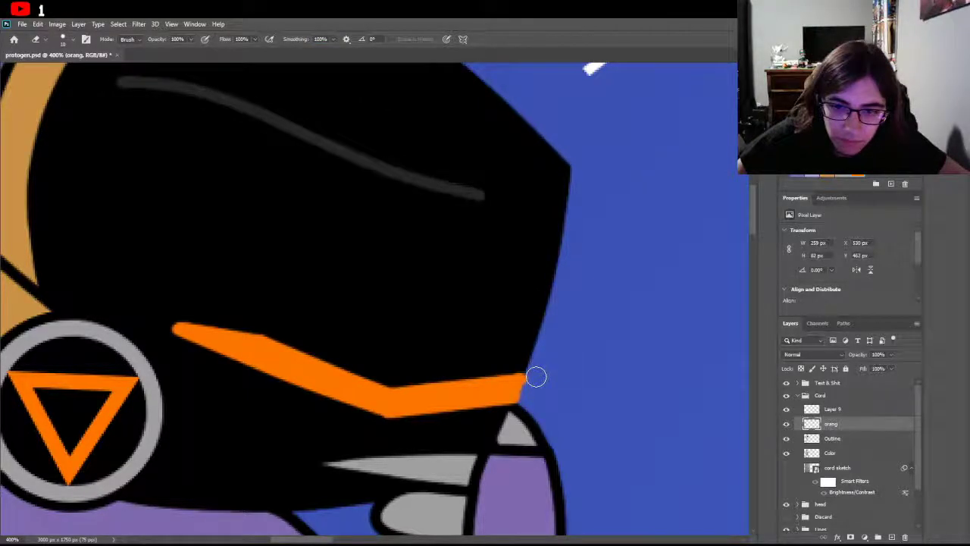
{"action": "left_click_drag", "start_coordinate": [508, 449], "coordinate": [520, 381]}
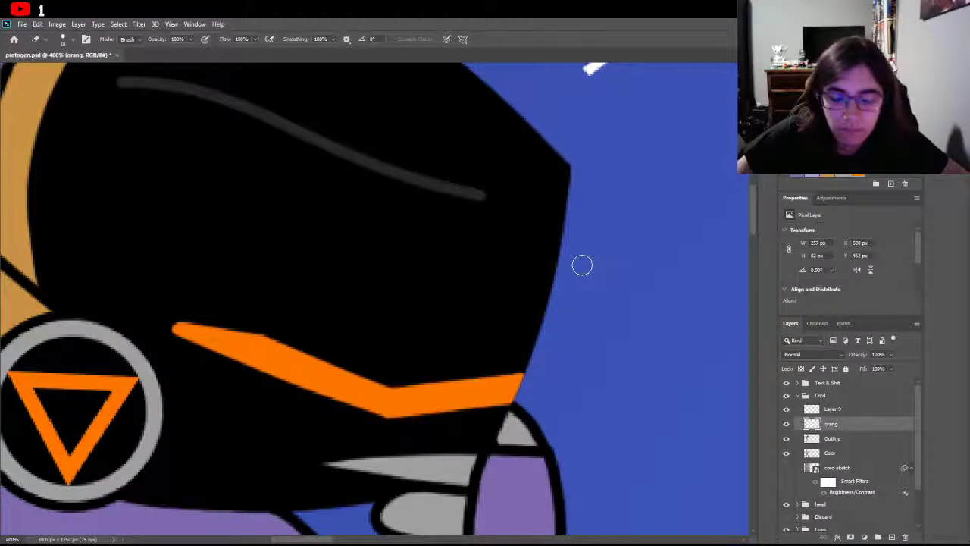
Step: Examine the orange mouth's shape and placement on the visor at 100% and in closer views
{"action": "key", "text": "z"}
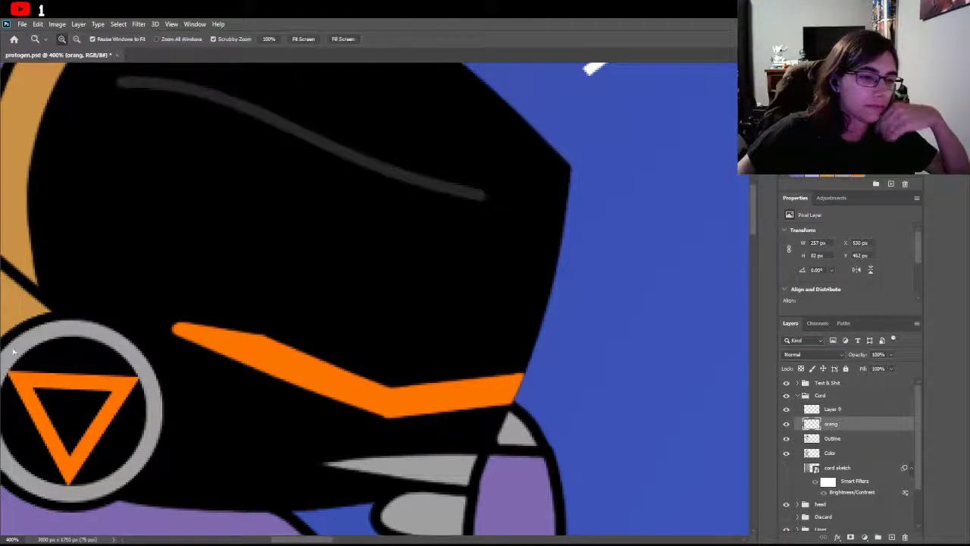
{"action": "key", "text": "ctrl+1"}
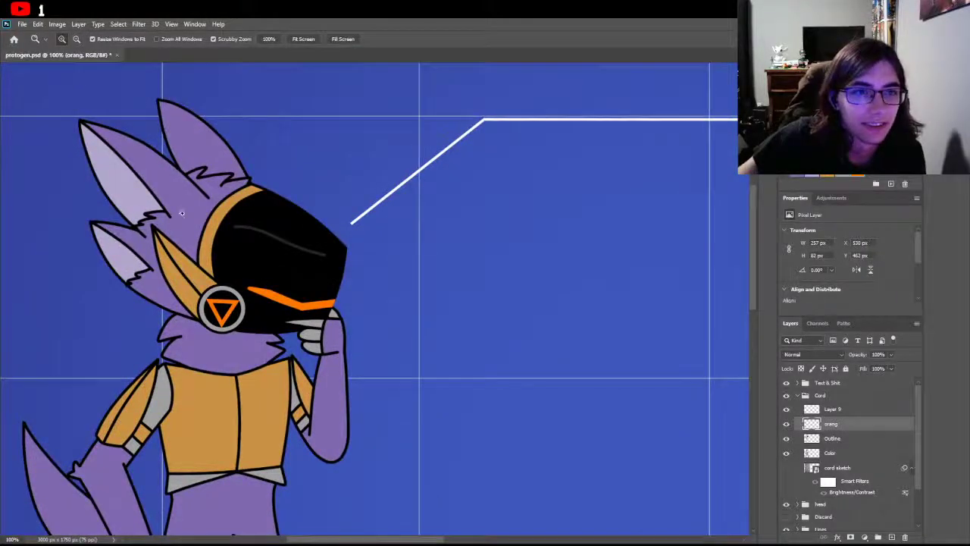
{"action": "mouse_move", "coordinate": [241, 279]}
{"action": "left_mouse_down"}
{"action": "mouse_move", "coordinate": [273, 304]}
{"action": "mouse_move", "coordinate": [311, 307]}
{"action": "left_mouse_up"}
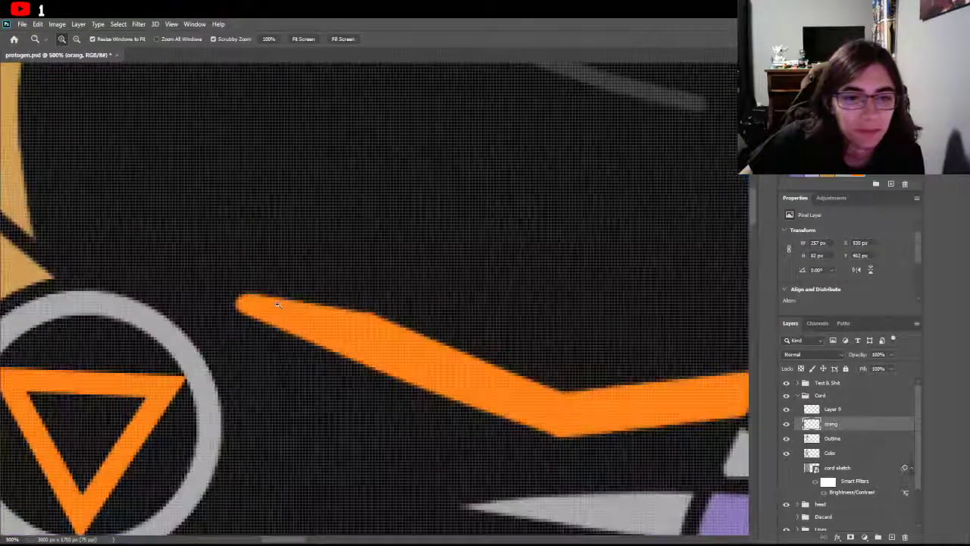
{"action": "left_click", "coordinate": [343, 227], "text": "alt"}
{"action": "scroll", "coordinate": [347, 238], "scroll_direction": "up", "scroll_amount": 3}
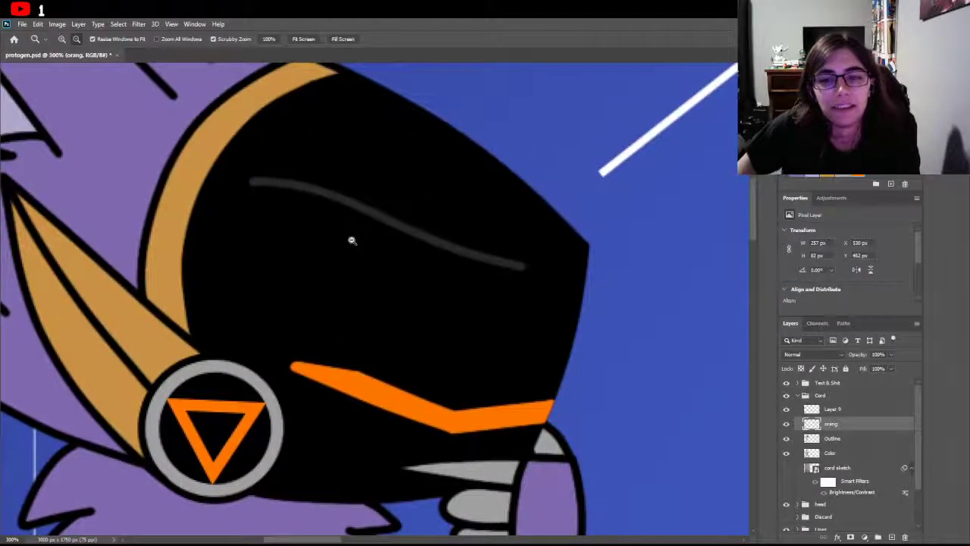
{"action": "scroll", "coordinate": [345, 242], "scroll_direction": "up", "scroll_amount": 1}
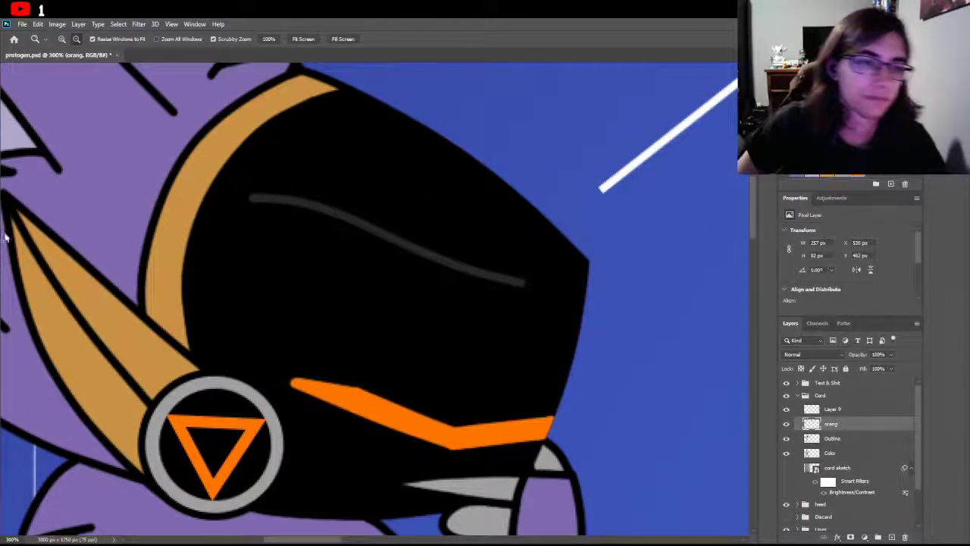
{"action": "key", "text": "b"}
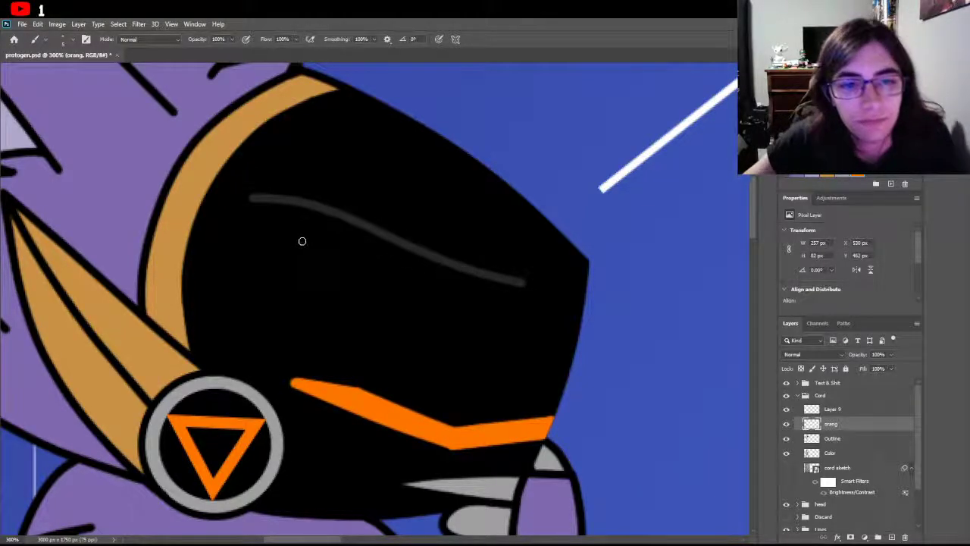
Step: Outline a slanted, pointed eye in orange below the visor's grey curved line and fill it solid orange
{"action": "mouse_move", "coordinate": [305, 233]}
{"action": "left_mouse_down"}
{"action": "mouse_move", "coordinate": [457, 296]}
{"action": "mouse_move", "coordinate": [420, 280]}
{"action": "mouse_move", "coordinate": [341, 303]}
{"action": "mouse_move", "coordinate": [364, 296]}
{"action": "mouse_move", "coordinate": [255, 200]}
{"action": "left_mouse_up"}
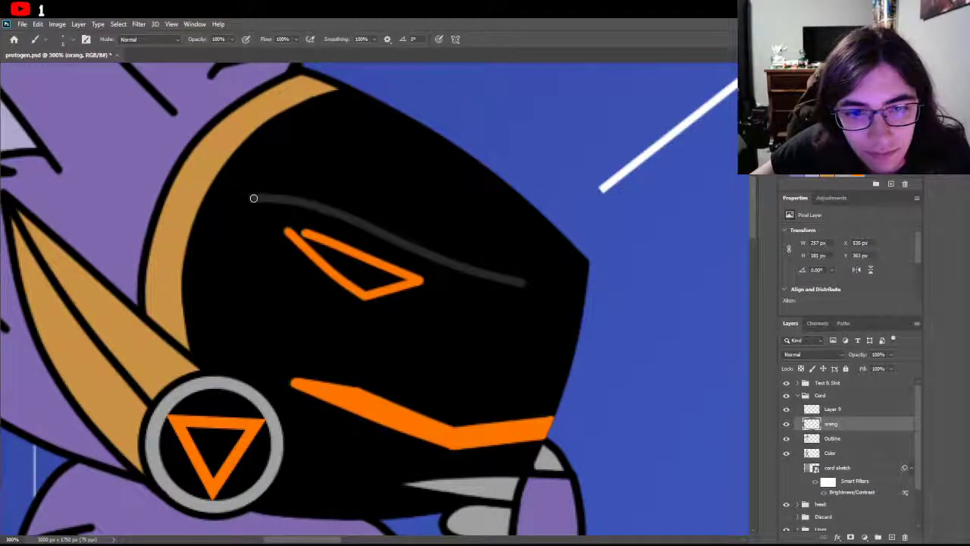
{"action": "left_click_drag", "start_coordinate": [286, 230], "coordinate": [312, 236]}
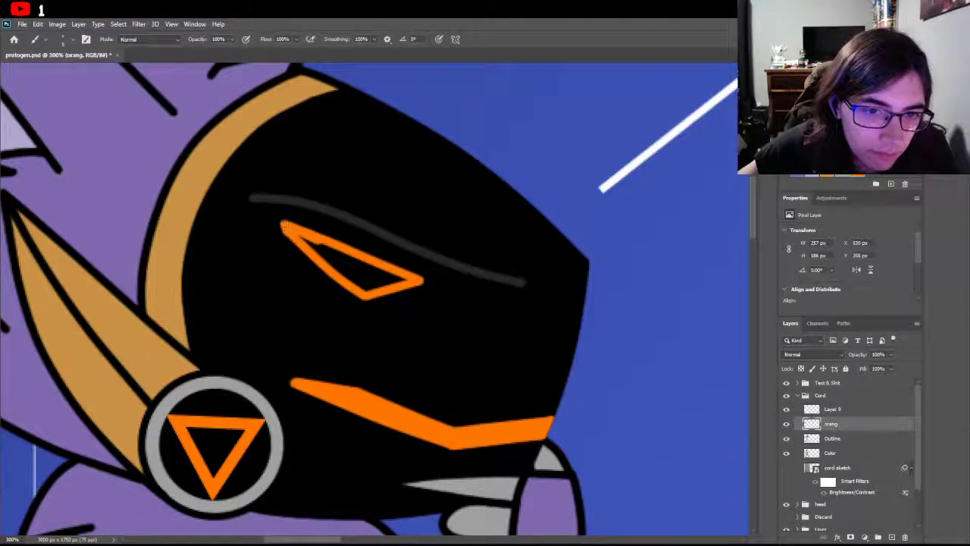
{"action": "mouse_move", "coordinate": [287, 227]}
{"action": "left_mouse_down"}
{"action": "mouse_move", "coordinate": [342, 266]}
{"action": "mouse_move", "coordinate": [408, 282]}
{"action": "left_mouse_up"}
{"action": "left_click_drag", "start_coordinate": [345, 294], "coordinate": [329, 293]}
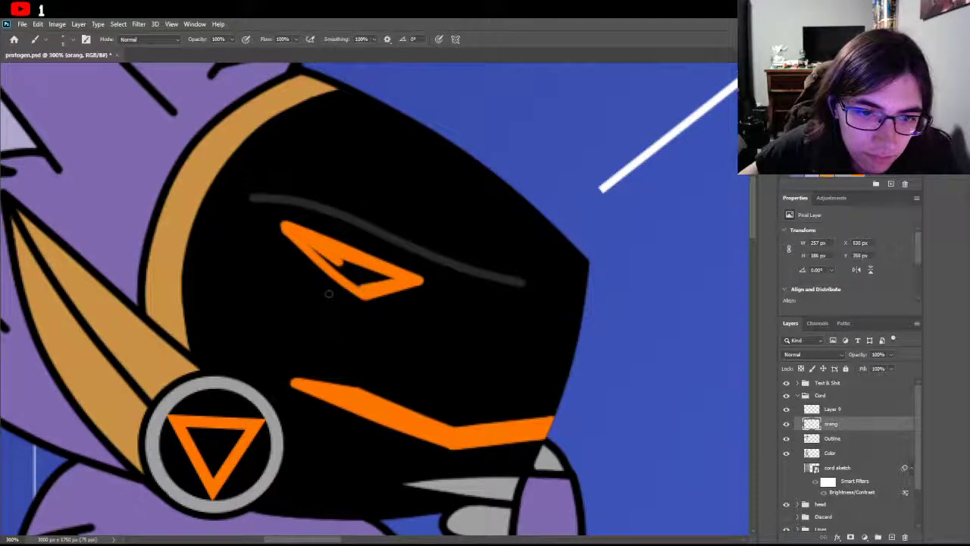
{"action": "mouse_move", "coordinate": [387, 282]}
{"action": "left_mouse_down"}
{"action": "mouse_move", "coordinate": [295, 278]}
{"action": "mouse_move", "coordinate": [357, 285]}
{"action": "mouse_move", "coordinate": [348, 273]}
{"action": "mouse_move", "coordinate": [293, 267]}
{"action": "mouse_move", "coordinate": [374, 271]}
{"action": "mouse_move", "coordinate": [293, 248]}
{"action": "mouse_move", "coordinate": [278, 238]}
{"action": "mouse_move", "coordinate": [352, 275]}
{"action": "mouse_move", "coordinate": [285, 228]}
{"action": "left_mouse_up"}
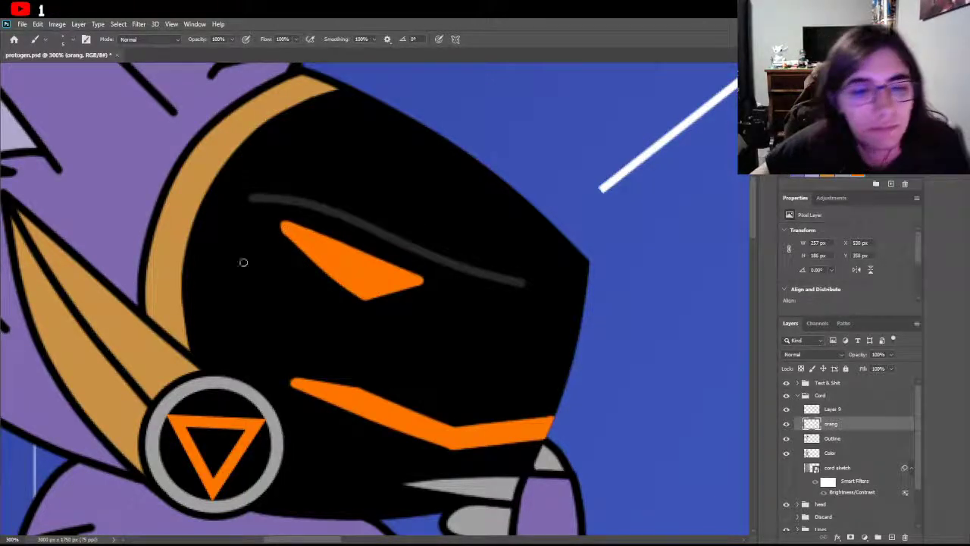
Step: Examine the figure's orange eye and mouth up close and at 50% alongside the other heads on the sheet
{"action": "key", "text": "z"}
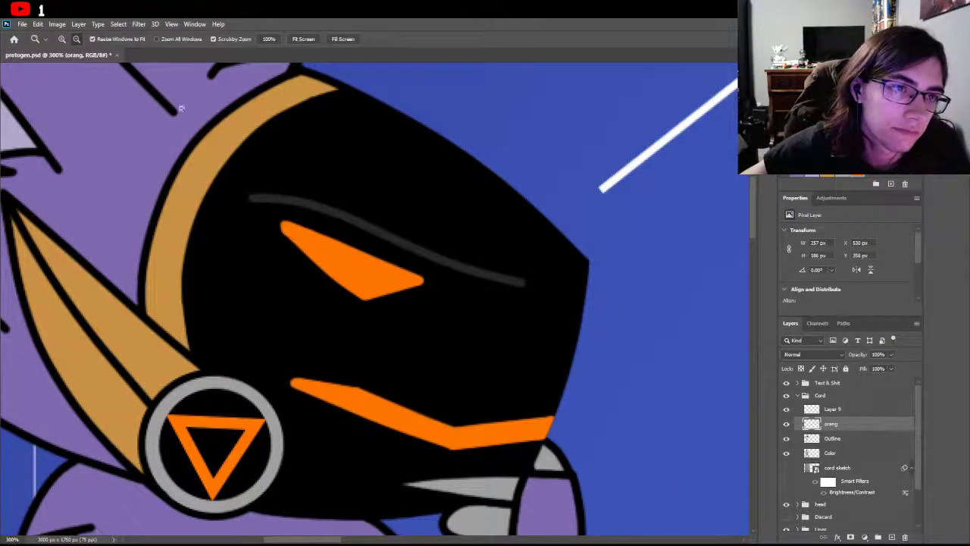
{"action": "left_click", "coordinate": [355, 279], "text": "alt"}
{"action": "left_click", "coordinate": [355, 280], "text": "alt"}
{"action": "left_click", "coordinate": [369, 289], "text": "alt"}
{"action": "scroll", "coordinate": [395, 309], "scroll_direction": "down", "scroll_amount": 1}
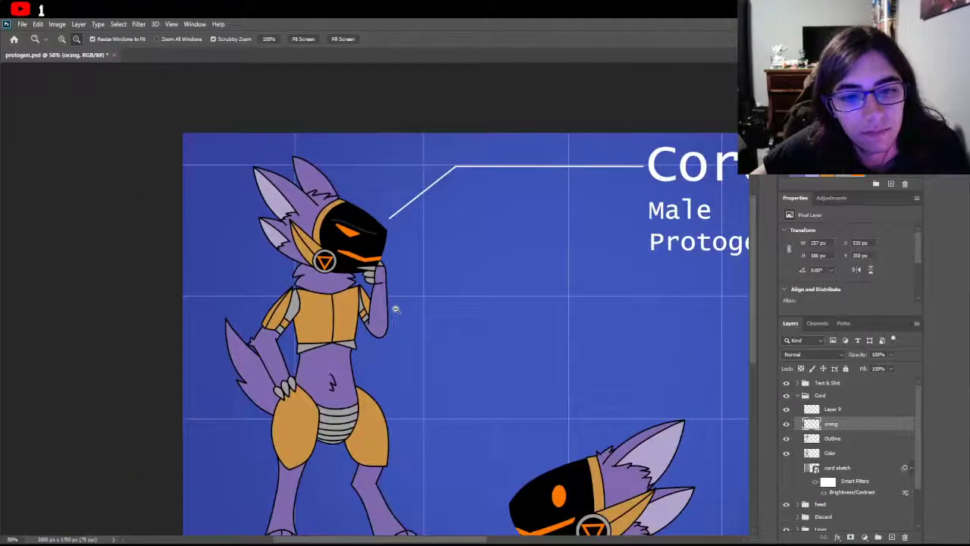
{"action": "scroll", "coordinate": [388, 307], "scroll_direction": "down", "scroll_amount": 1}
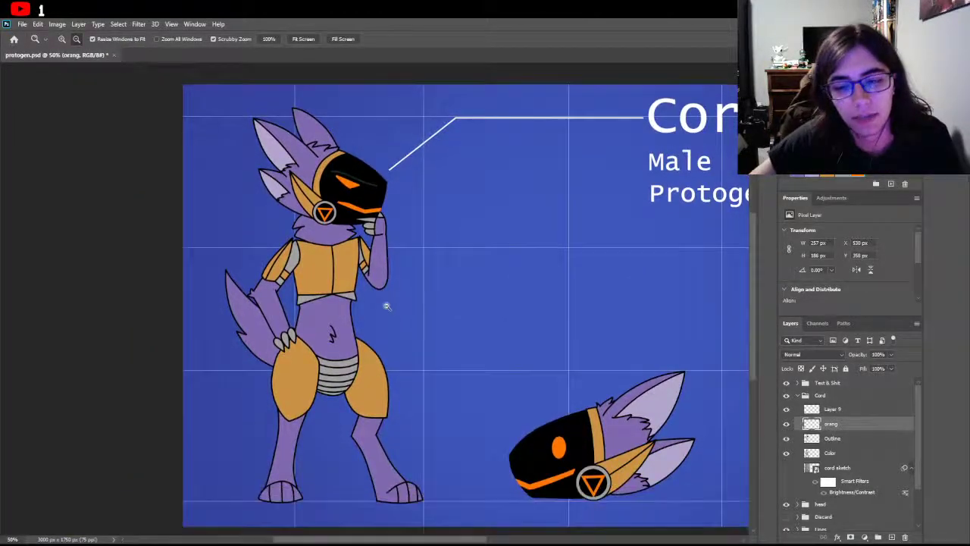
{"action": "scroll", "coordinate": [382, 306], "scroll_direction": "up", "scroll_amount": 1}
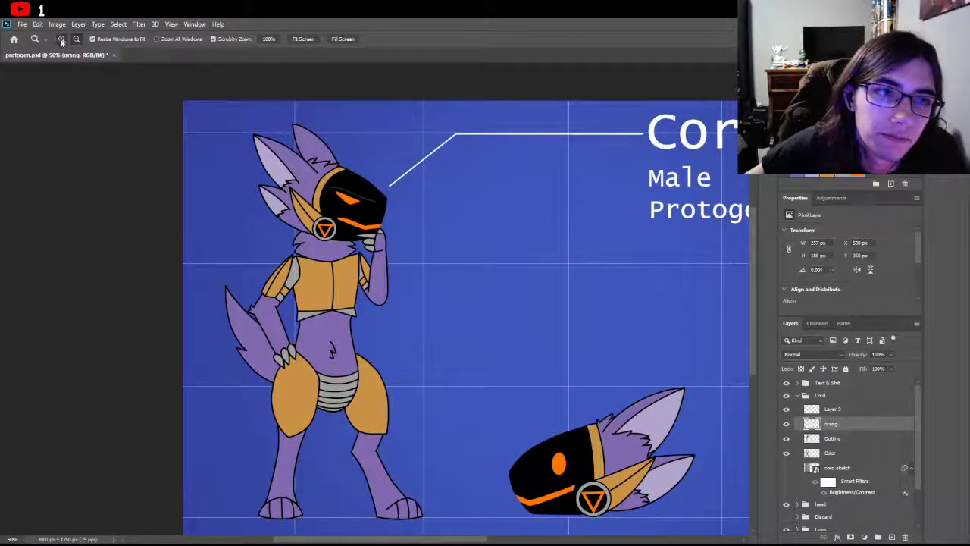
{"action": "left_click_drag", "start_coordinate": [353, 198], "coordinate": [354, 197]}
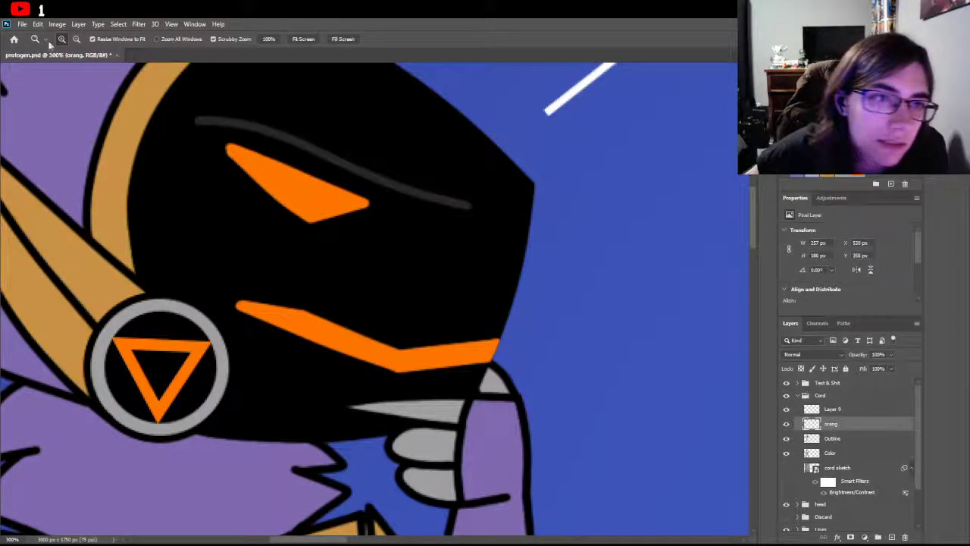
{"action": "left_click", "coordinate": [291, 182]}
{"action": "left_click", "coordinate": [267, 209]}
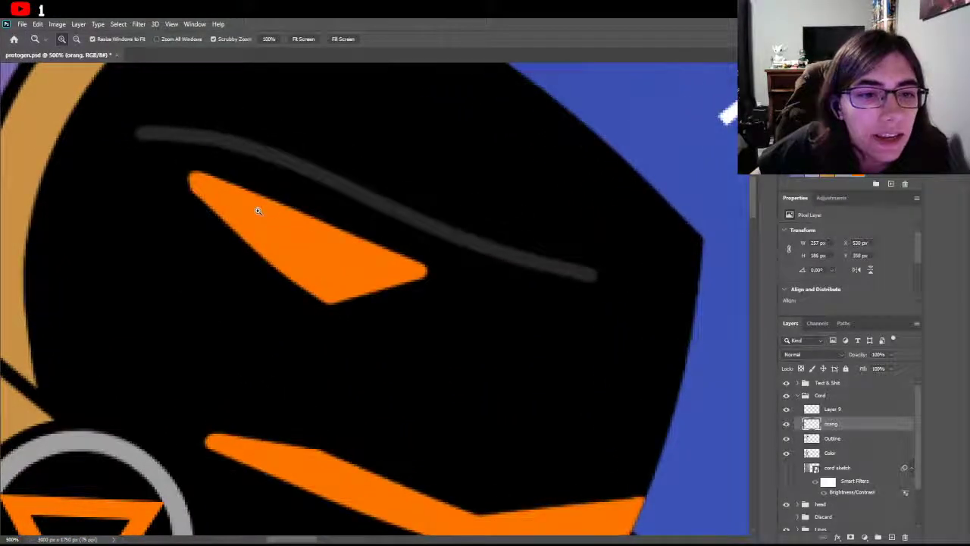
{"action": "key", "text": "b"}
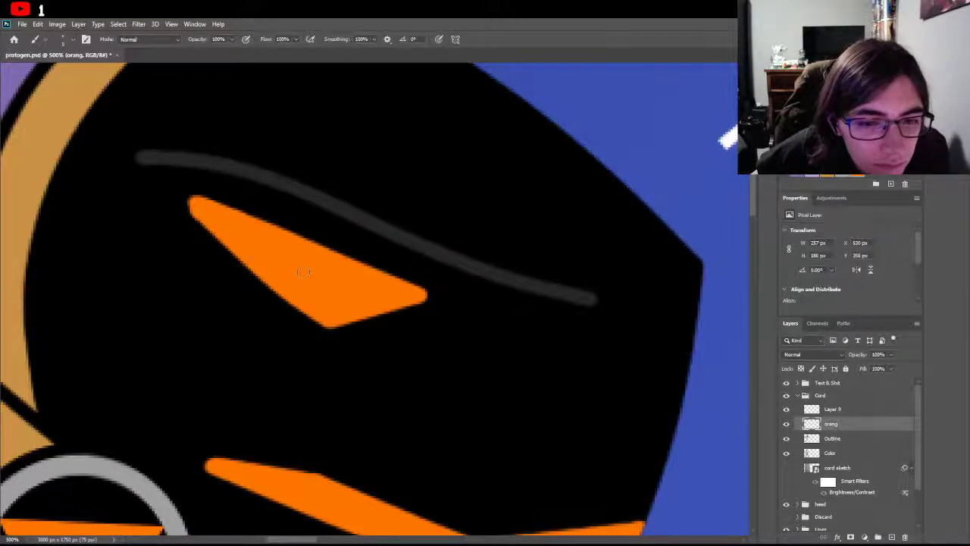
{"action": "scroll", "coordinate": [303, 271], "scroll_direction": "down", "scroll_amount": 4}
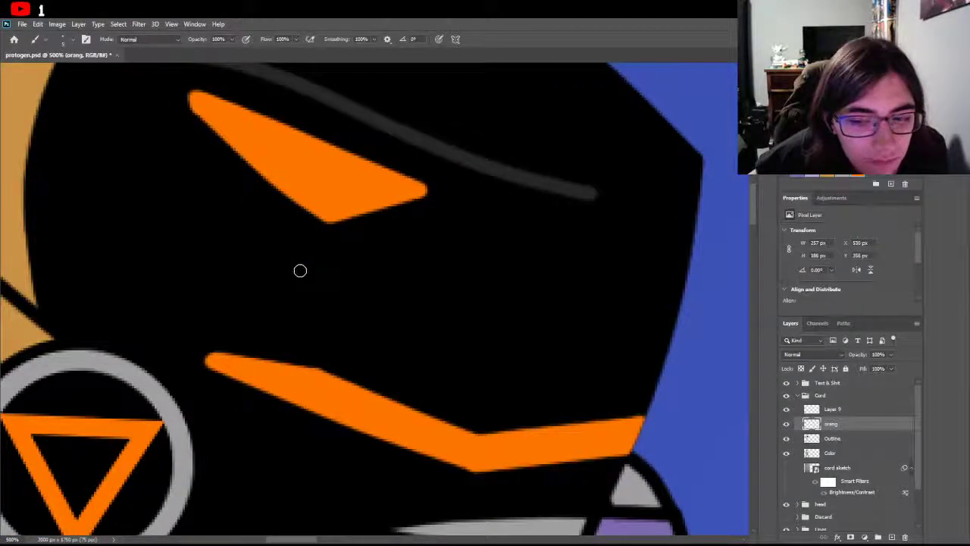
{"action": "key", "text": "z"}
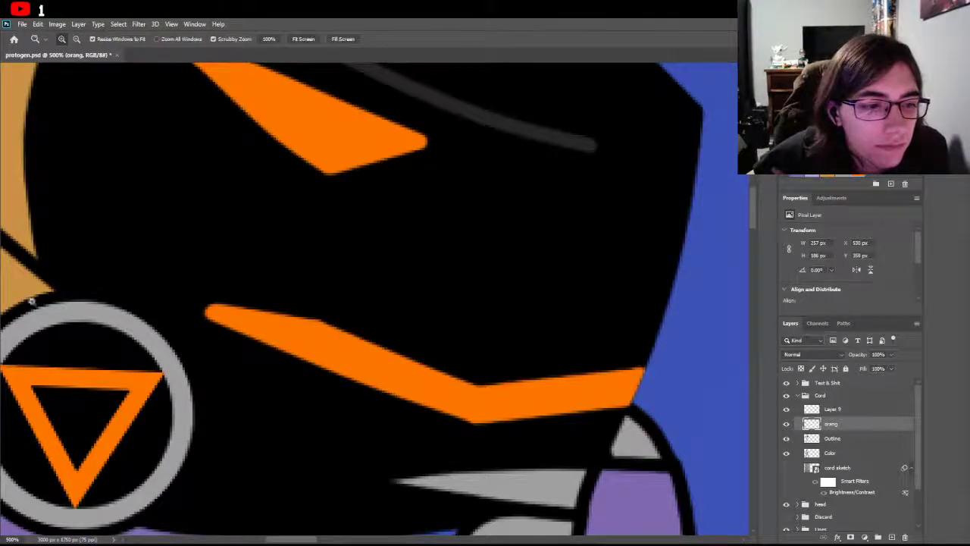
{"action": "left_click", "coordinate": [75, 39]}
{"action": "left_click_drag", "start_coordinate": [232, 256], "coordinate": [233, 256]}
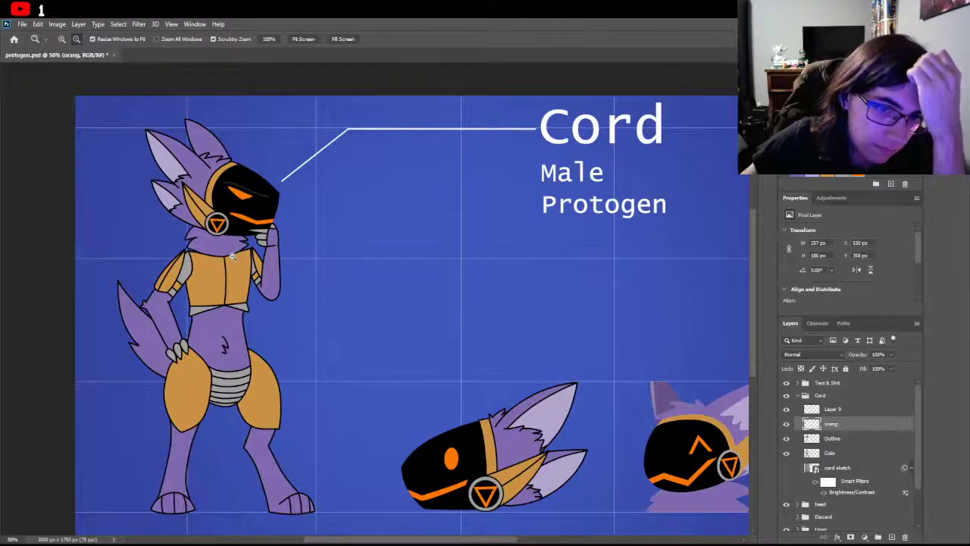
{"action": "left_click", "coordinate": [62, 39]}
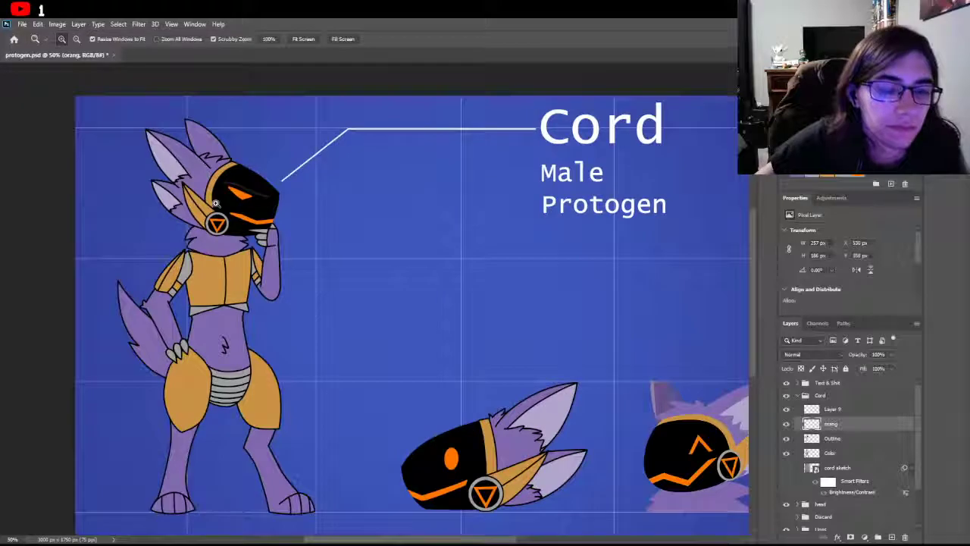
{"action": "left_click", "coordinate": [214, 233]}
{"action": "left_click", "coordinate": [215, 233]}
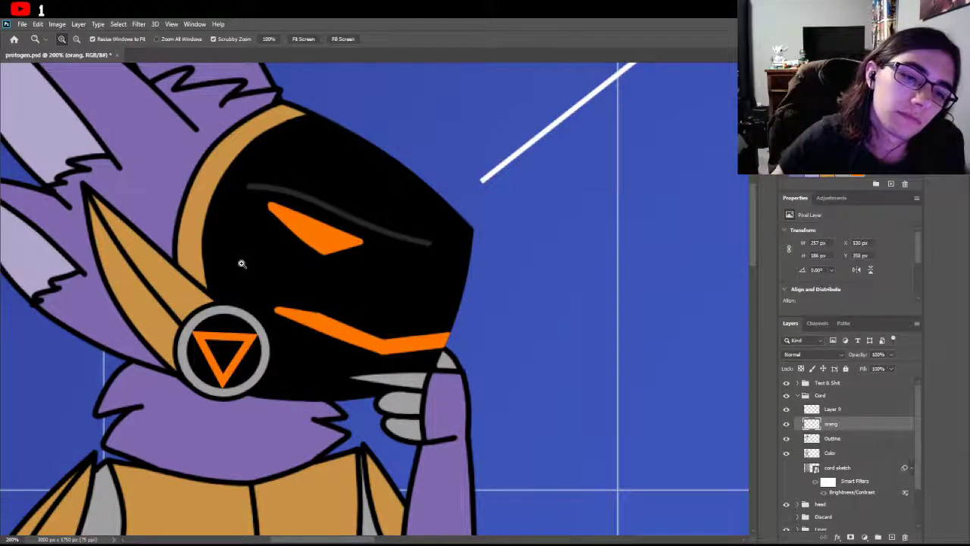
{"action": "scroll", "coordinate": [242, 263], "scroll_direction": "up", "scroll_amount": 3}
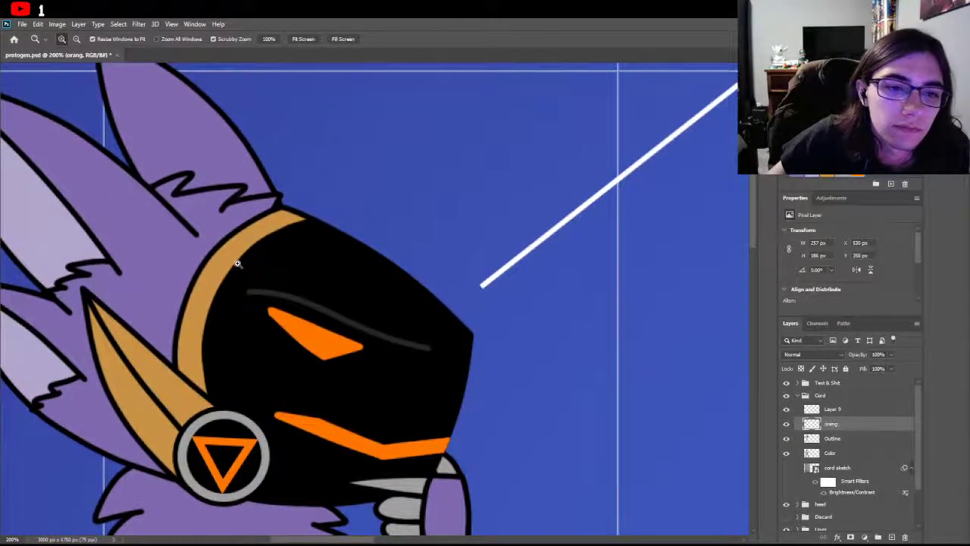
{"action": "scroll", "coordinate": [237, 263], "scroll_direction": "down", "scroll_amount": 1}
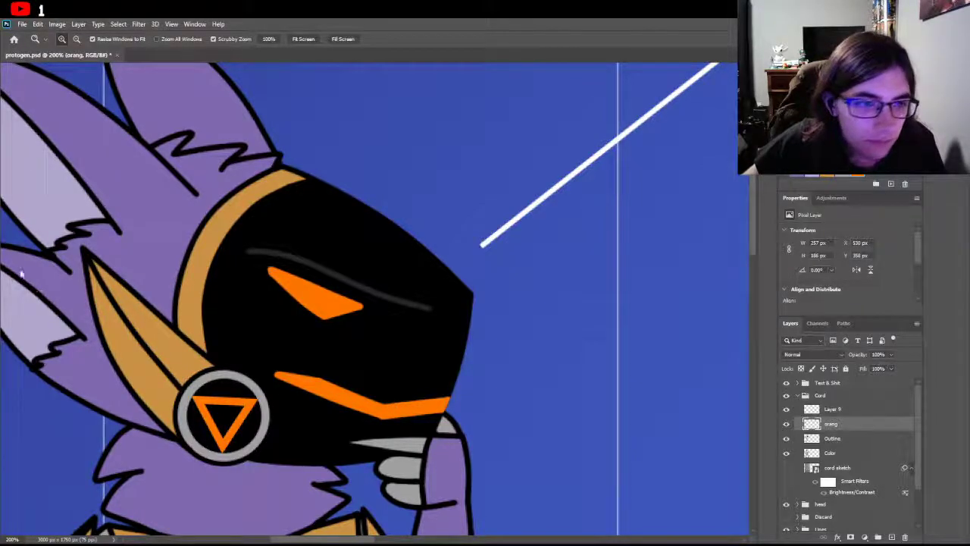
Step: Erase the orange mouth and eye from the figure's visor, keeping the ear-piece triangle
{"action": "key", "text": "b"}
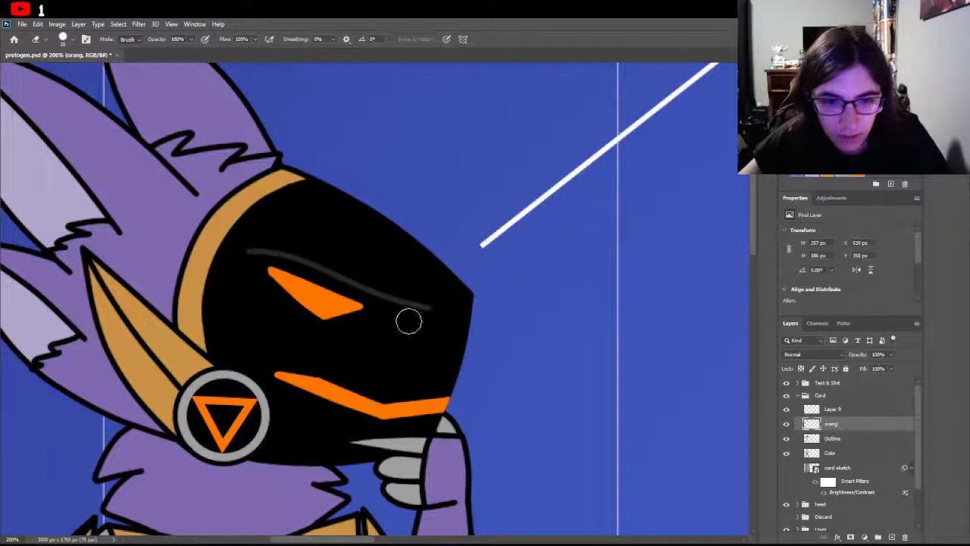
{"action": "mouse_move", "coordinate": [277, 377]}
{"action": "left_mouse_down"}
{"action": "mouse_move", "coordinate": [438, 405]}
{"action": "mouse_move", "coordinate": [480, 397]}
{"action": "mouse_move", "coordinate": [386, 411]}
{"action": "mouse_move", "coordinate": [317, 383]}
{"action": "mouse_move", "coordinate": [357, 404]}
{"action": "left_mouse_up"}
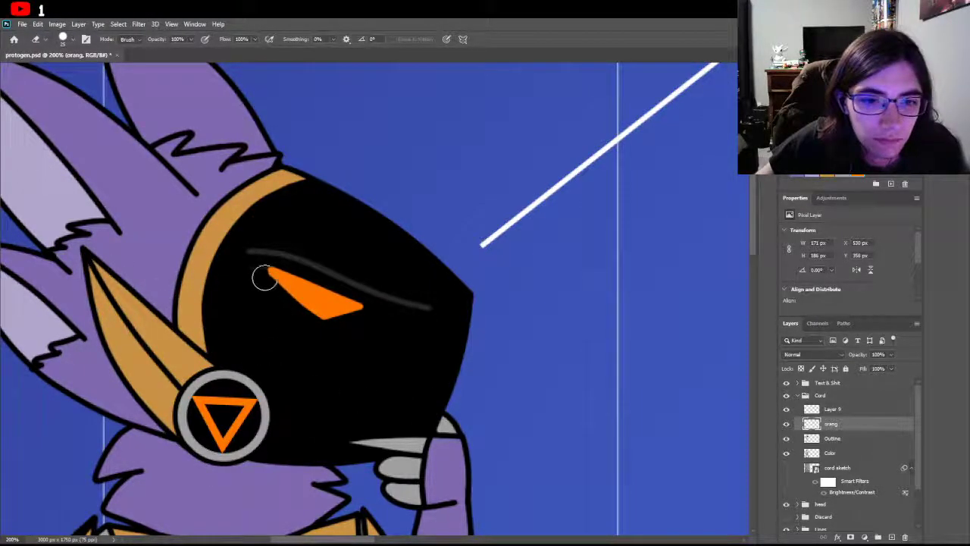
{"action": "mouse_move", "coordinate": [265, 275]}
{"action": "left_mouse_down"}
{"action": "mouse_move", "coordinate": [389, 339]}
{"action": "mouse_move", "coordinate": [279, 280]}
{"action": "mouse_move", "coordinate": [406, 328]}
{"action": "mouse_move", "coordinate": [259, 260]}
{"action": "mouse_move", "coordinate": [330, 293]}
{"action": "left_mouse_up"}
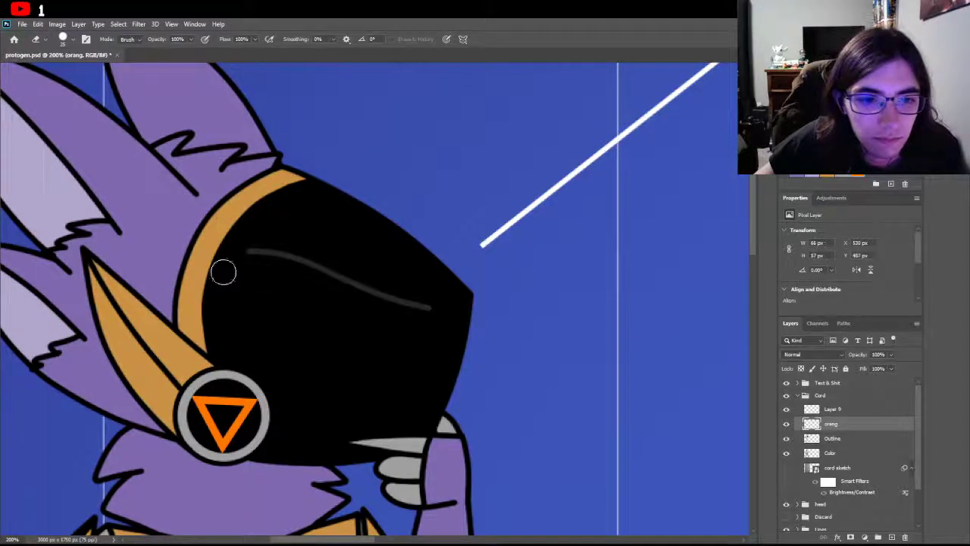
Step: Outline a new triangular eye in orange below the grey curved line, tapering to a point toward the ear piece
{"action": "key", "text": "b"}
{"action": "key", "text": "z"}
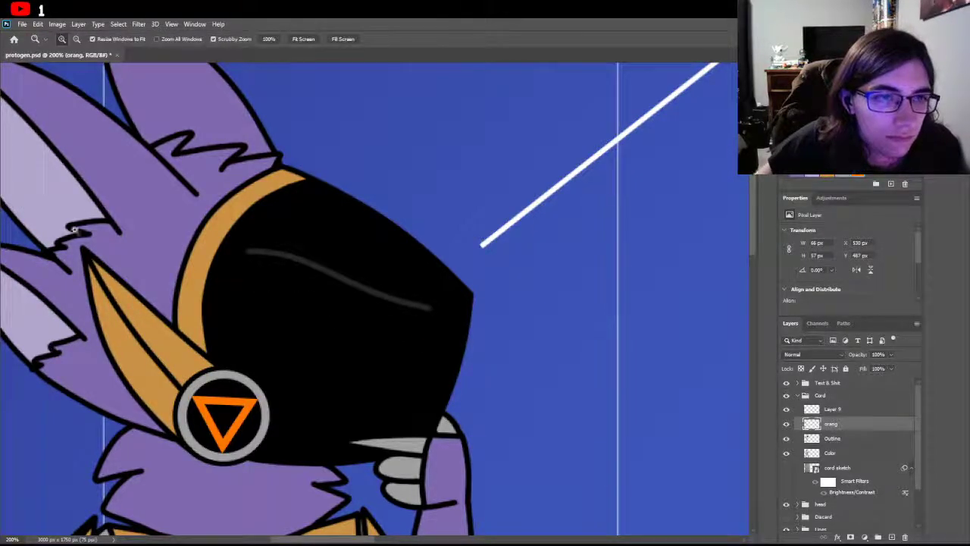
{"action": "left_click", "coordinate": [314, 320]}
{"action": "left_click", "coordinate": [315, 320]}
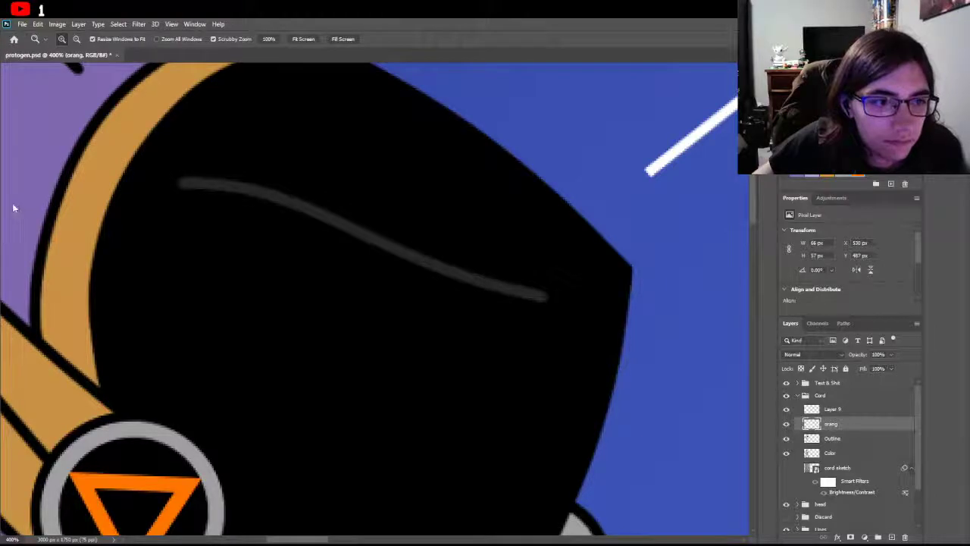
{"action": "key", "text": "b"}
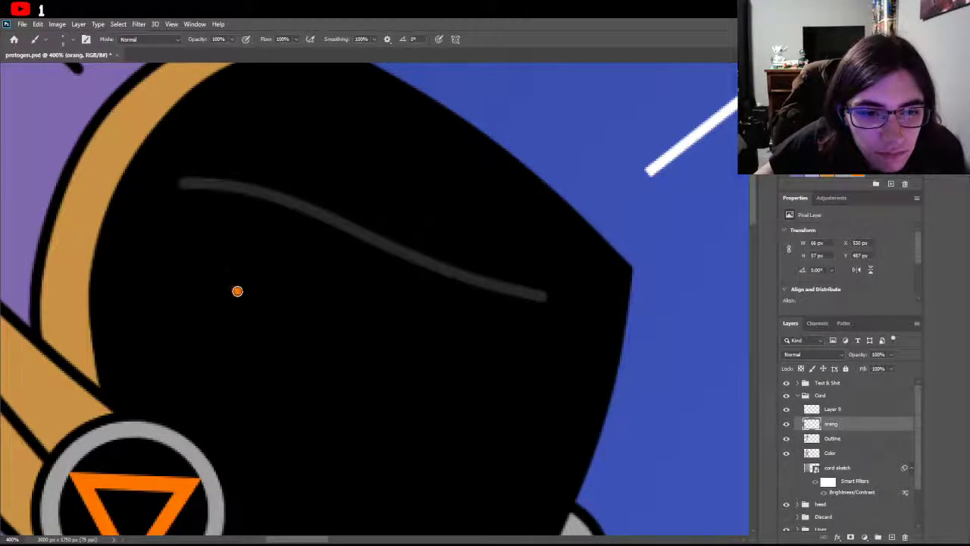
{"action": "mouse_move", "coordinate": [238, 291]}
{"action": "left_mouse_down"}
{"action": "mouse_move", "coordinate": [464, 362]}
{"action": "mouse_move", "coordinate": [385, 335]}
{"action": "mouse_move", "coordinate": [335, 247]}
{"action": "mouse_move", "coordinate": [350, 271]}
{"action": "mouse_move", "coordinate": [167, 295]}
{"action": "mouse_move", "coordinate": [228, 292]}
{"action": "left_mouse_up"}
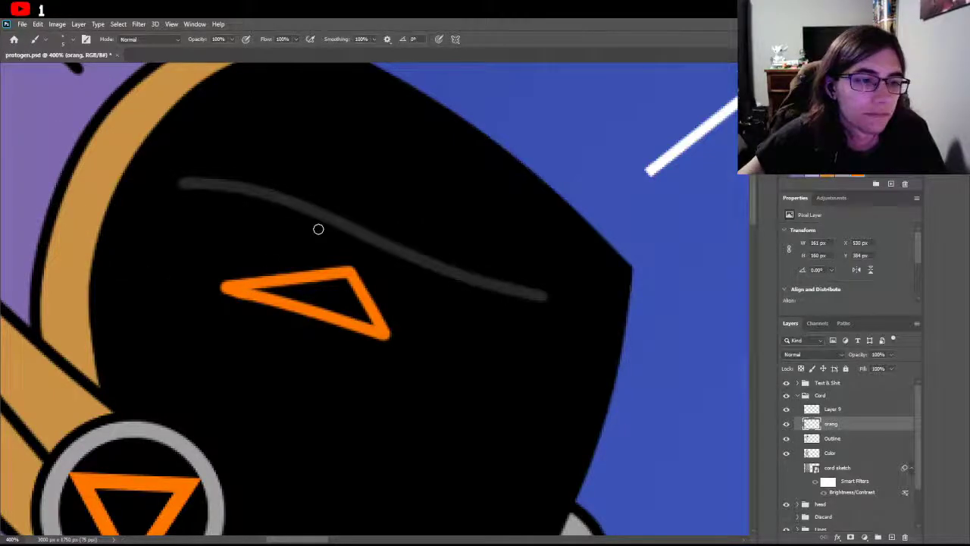
Step: Set the brush smoothing to 0%, fill the eye outline solid orange, and restore the smoothing to 100%
{"action": "left_click", "coordinate": [377, 38]}
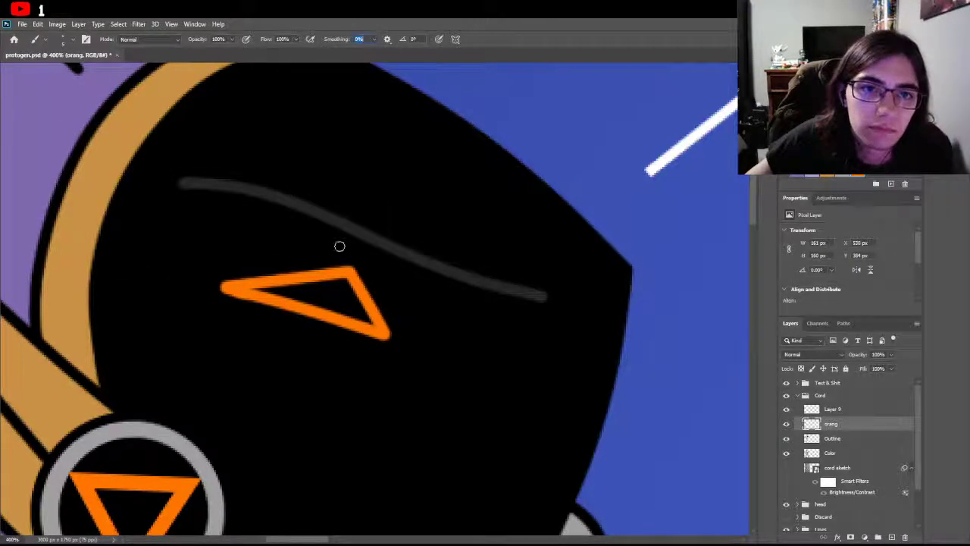
{"action": "mouse_move", "coordinate": [256, 287]}
{"action": "left_mouse_down"}
{"action": "mouse_move", "coordinate": [341, 301]}
{"action": "mouse_move", "coordinate": [305, 295]}
{"action": "mouse_move", "coordinate": [346, 308]}
{"action": "mouse_move", "coordinate": [295, 295]}
{"action": "mouse_move", "coordinate": [367, 319]}
{"action": "mouse_move", "coordinate": [334, 306]}
{"action": "mouse_move", "coordinate": [345, 280]}
{"action": "mouse_move", "coordinate": [326, 286]}
{"action": "mouse_move", "coordinate": [345, 279]}
{"action": "mouse_move", "coordinate": [307, 287]}
{"action": "mouse_move", "coordinate": [332, 287]}
{"action": "left_mouse_up"}
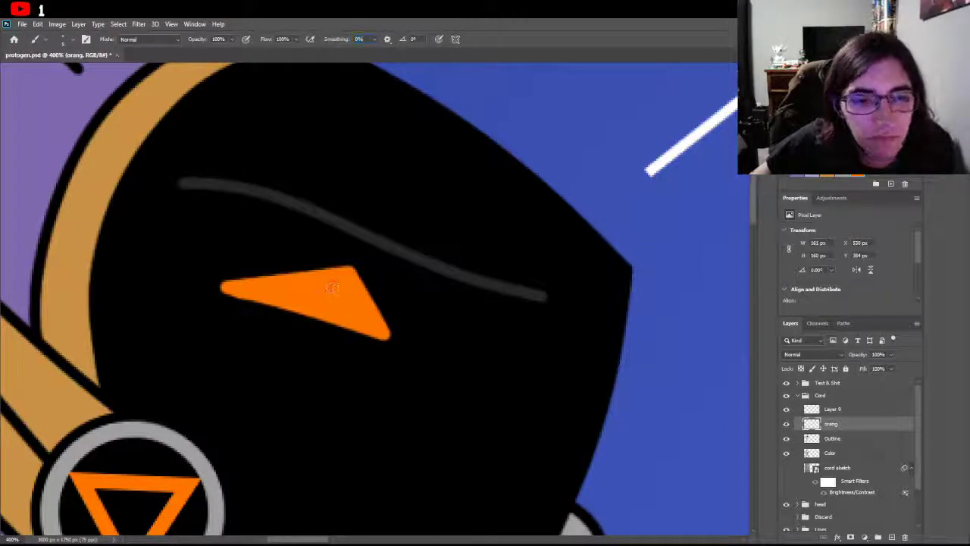
{"action": "left_click", "coordinate": [360, 38]}
{"action": "type", "text": "100"}
{"action": "key", "text": "Return"}
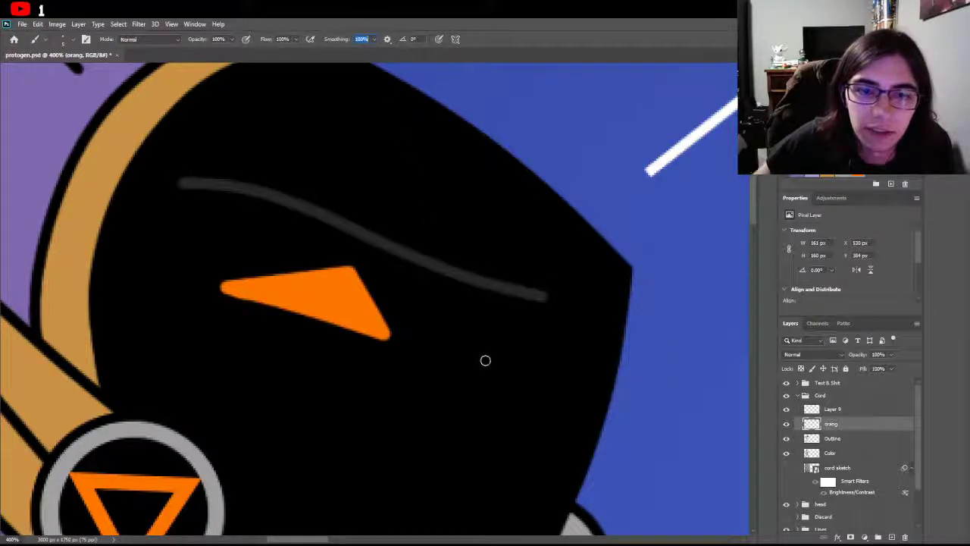
Step: Draw an angled orange mouth line from the visor's front edge up to a peak, down to a low corner, and up toward the ear piece
{"action": "key", "text": "v"}
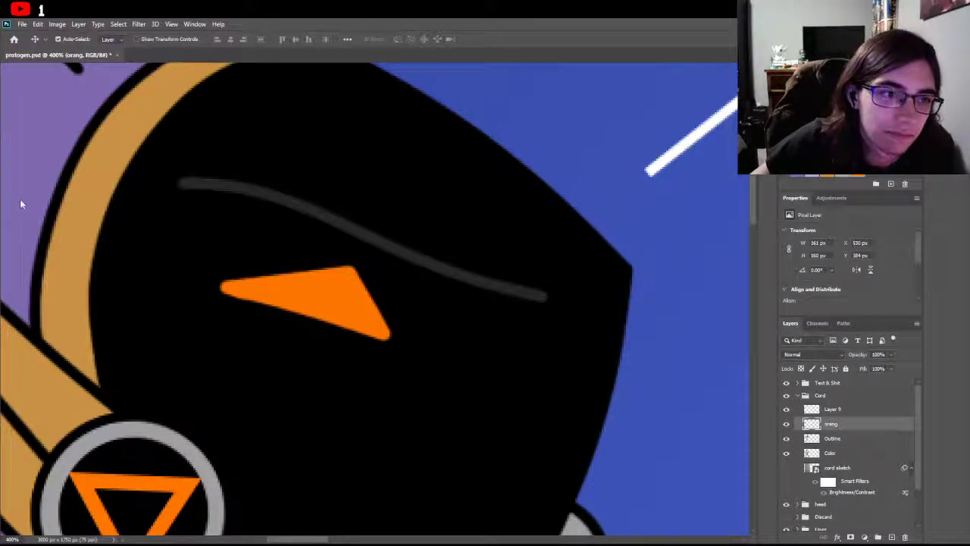
{"action": "key", "text": "b"}
{"action": "scroll", "coordinate": [515, 301], "scroll_direction": "down", "scroll_amount": 5}
{"action": "scroll", "coordinate": [503, 308], "scroll_direction": "up", "scroll_amount": 1}
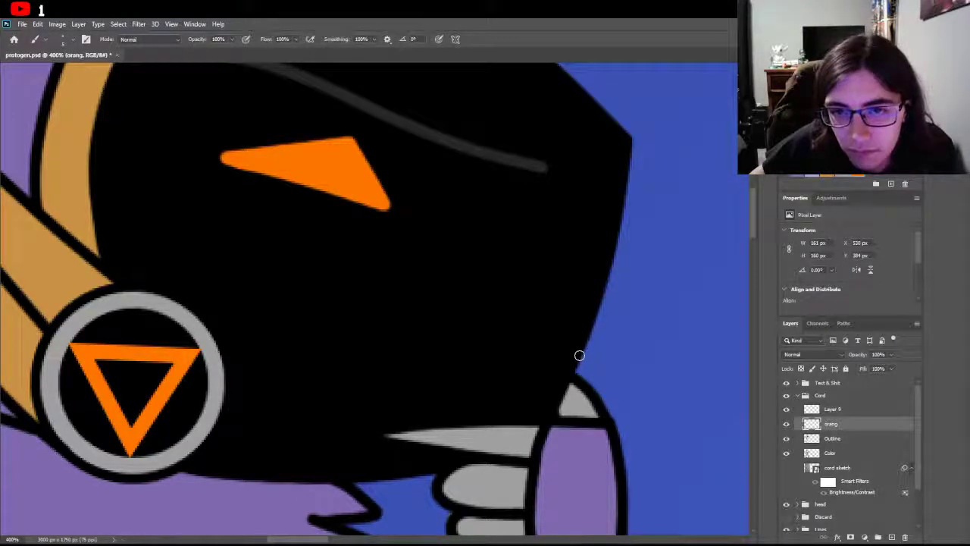
{"action": "mouse_move", "coordinate": [579, 355]}
{"action": "left_mouse_down"}
{"action": "mouse_move", "coordinate": [548, 307]}
{"action": "mouse_move", "coordinate": [559, 324]}
{"action": "left_mouse_up"}
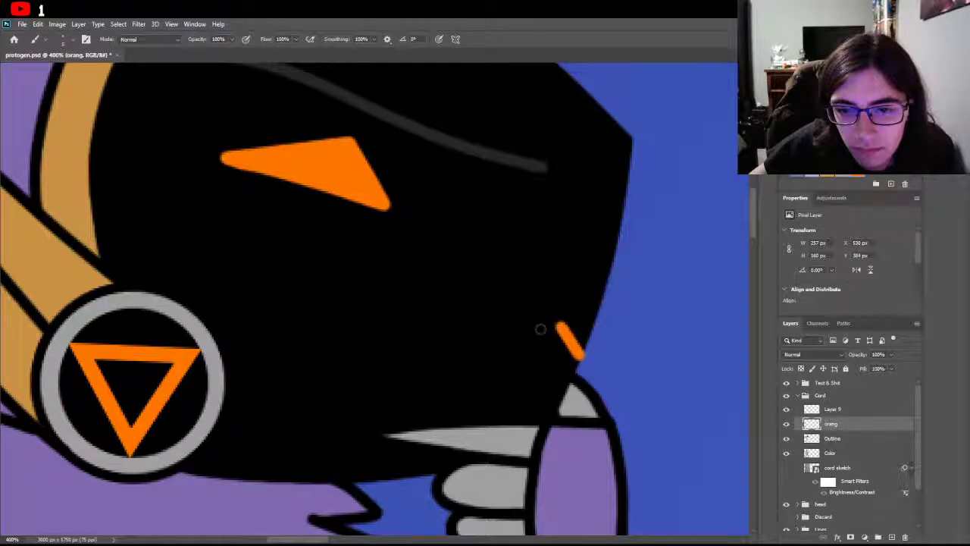
{"action": "left_click", "coordinate": [447, 360], "text": "shift"}
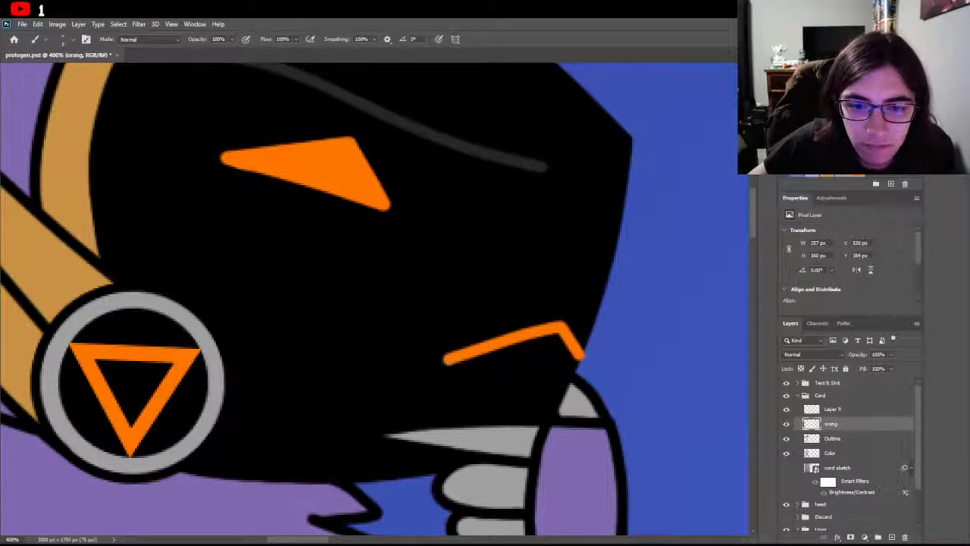
{"action": "left_click", "coordinate": [330, 311], "text": "shift"}
{"action": "left_click", "coordinate": [170, 233], "text": "shift"}
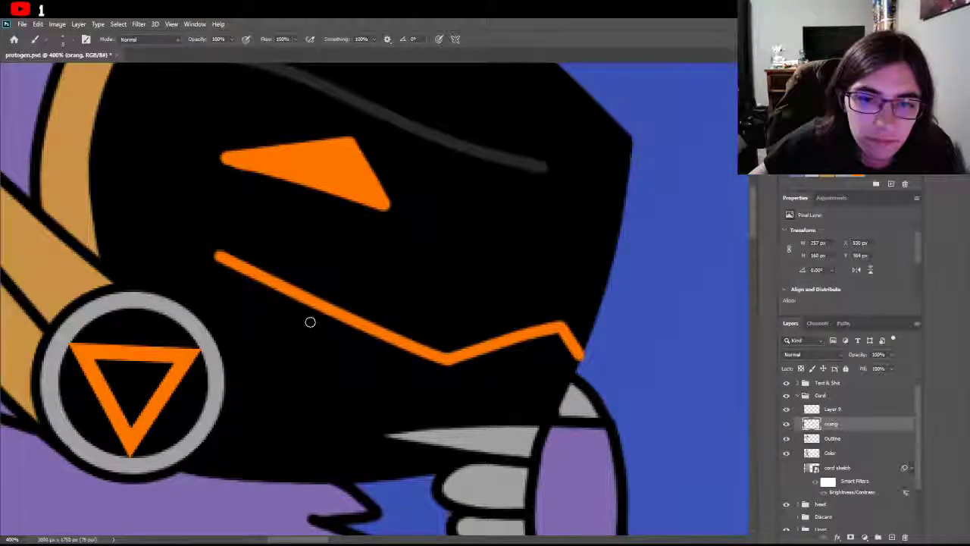
{"action": "scroll", "coordinate": [414, 370], "scroll_direction": "up", "scroll_amount": 3}
{"action": "scroll", "coordinate": [429, 372], "scroll_direction": "down", "scroll_amount": 1}
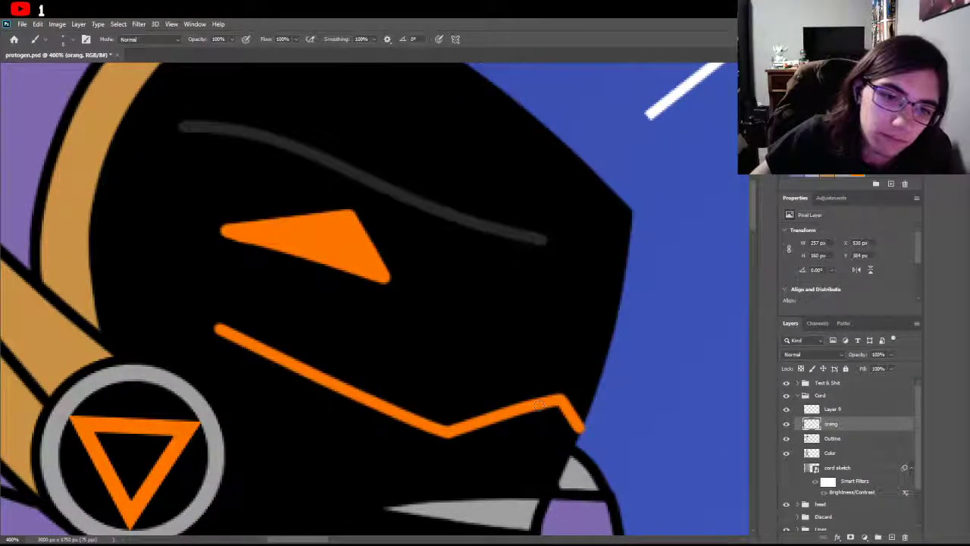
{"action": "scroll", "coordinate": [363, 387], "scroll_direction": "down", "scroll_amount": 1}
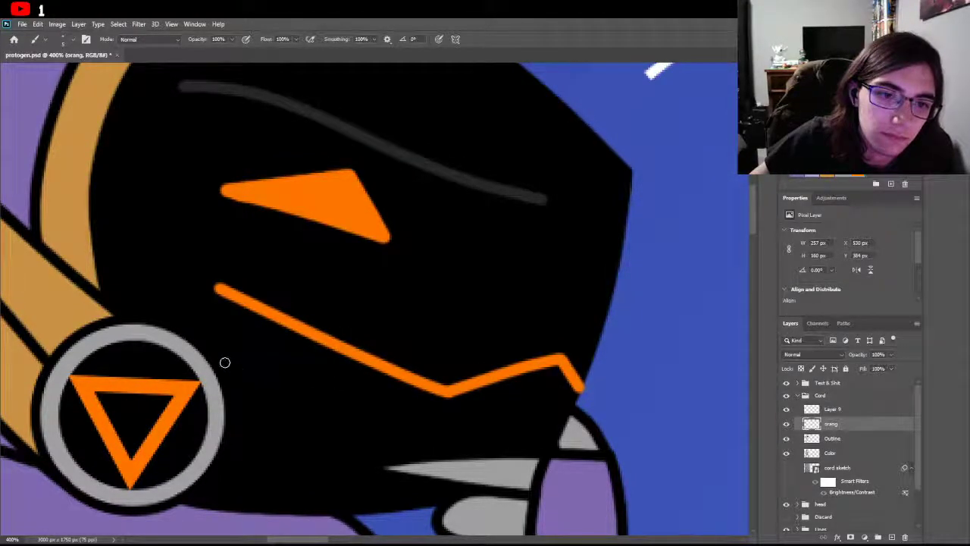
Step: Lasso the orange mouth line, move it slightly lower on the visor, and clear the selection
{"action": "key", "text": "l"}
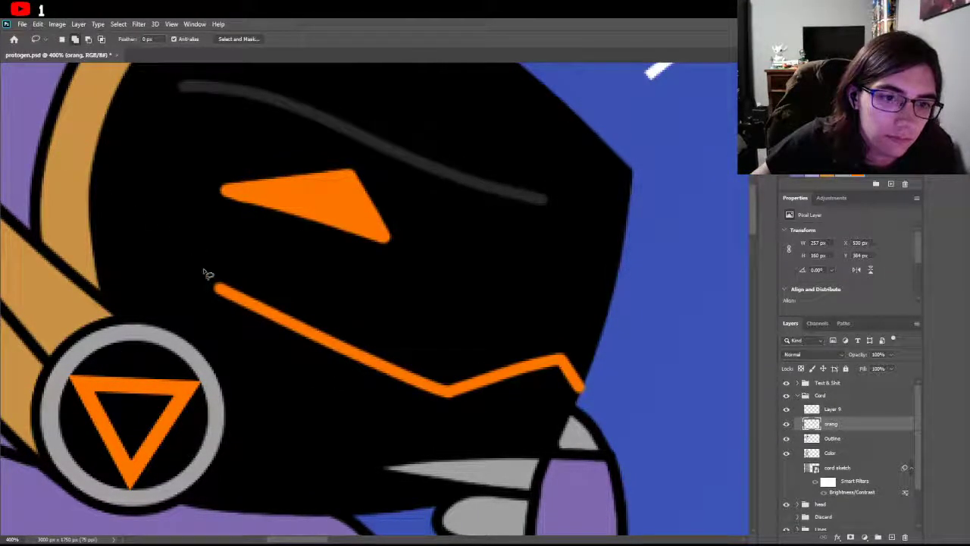
{"action": "mouse_move", "coordinate": [202, 270]}
{"action": "left_mouse_down"}
{"action": "mouse_move", "coordinate": [264, 362]}
{"action": "mouse_move", "coordinate": [427, 411]}
{"action": "mouse_move", "coordinate": [538, 428]}
{"action": "mouse_move", "coordinate": [602, 419]}
{"action": "mouse_move", "coordinate": [606, 375]}
{"action": "mouse_move", "coordinate": [564, 335]}
{"action": "mouse_move", "coordinate": [365, 320]}
{"action": "mouse_move", "coordinate": [250, 268]}
{"action": "mouse_move", "coordinate": [196, 267]}
{"action": "left_mouse_up"}
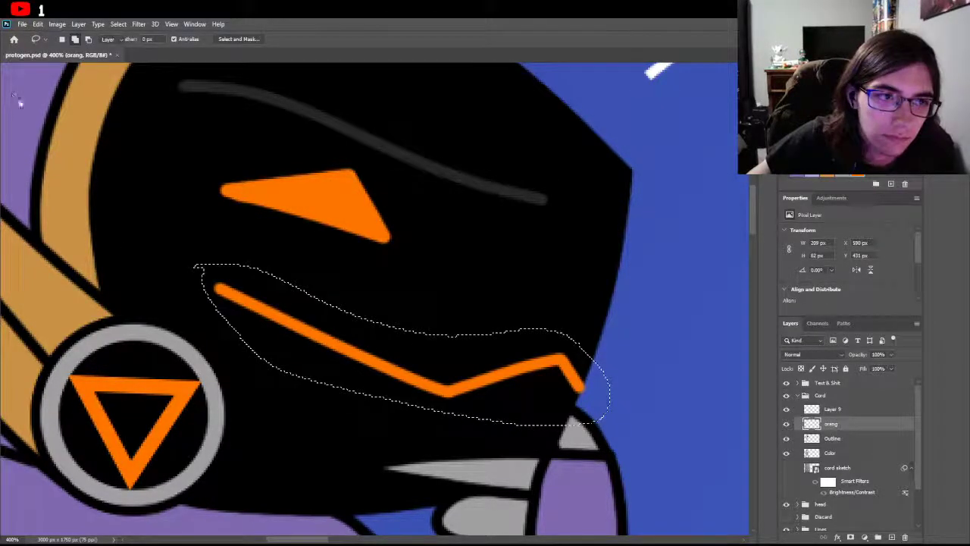
{"action": "key", "text": "v"}
{"action": "left_click_drag", "start_coordinate": [400, 377], "coordinate": [397, 389]}
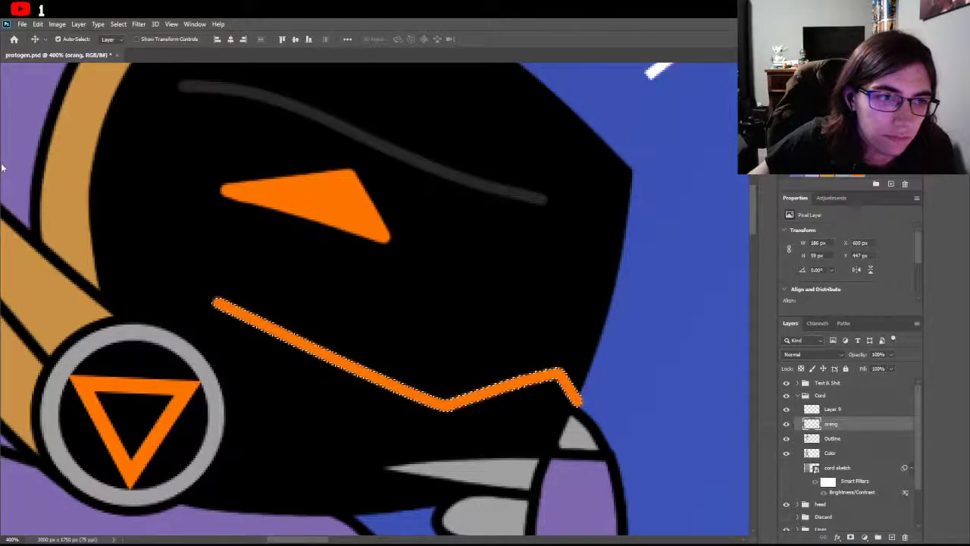
{"action": "key", "text": "b"}
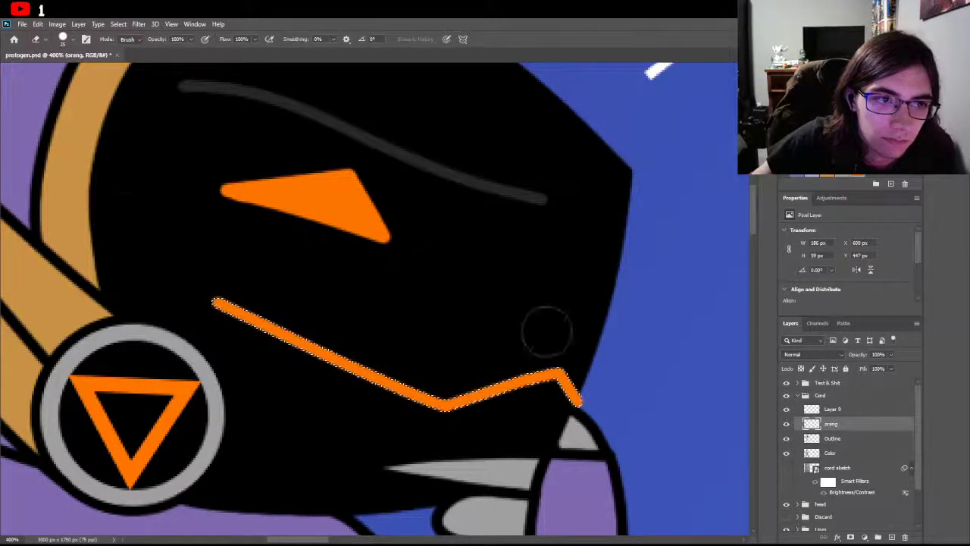
{"action": "key", "text": "ctrl+d"}
{"action": "key", "text": "l"}
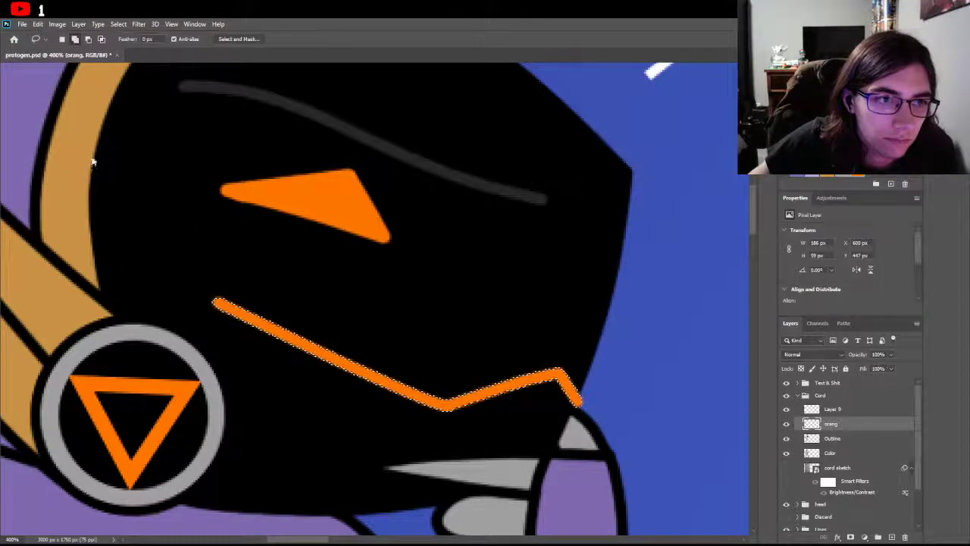
Step: Erase the end of the orange mouth line that overhangs the visor's front edge
{"action": "key", "text": "b"}
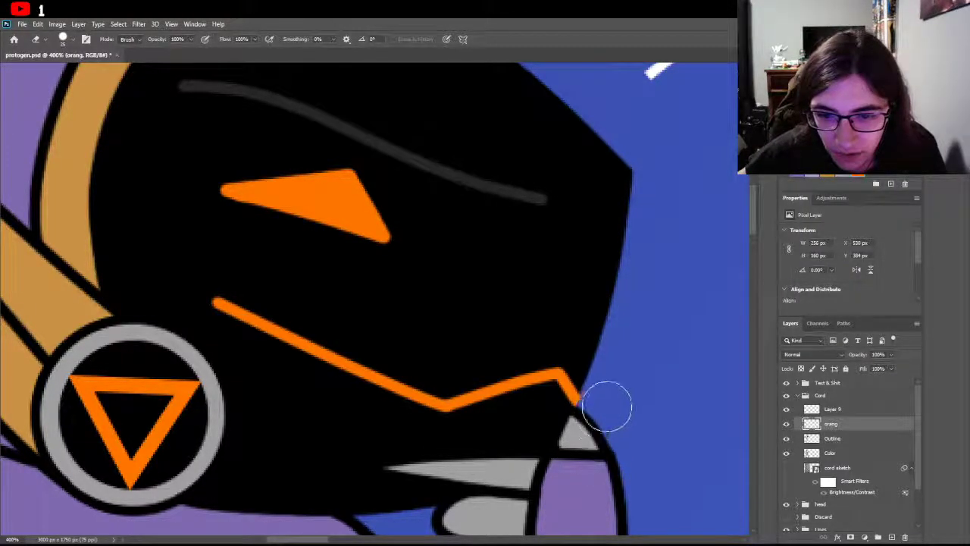
{"action": "left_click_drag", "start_coordinate": [600, 410], "coordinate": [584, 455]}
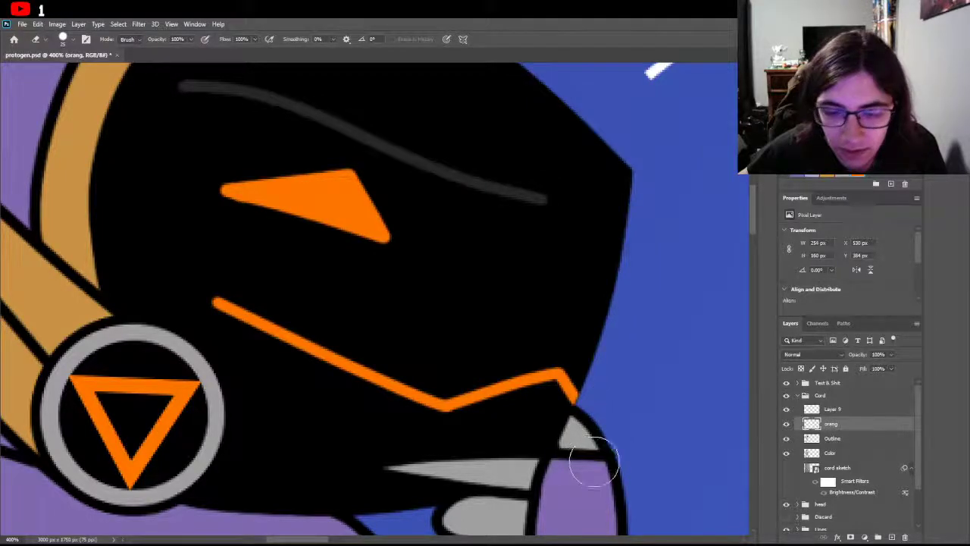
{"action": "key", "text": "space"}
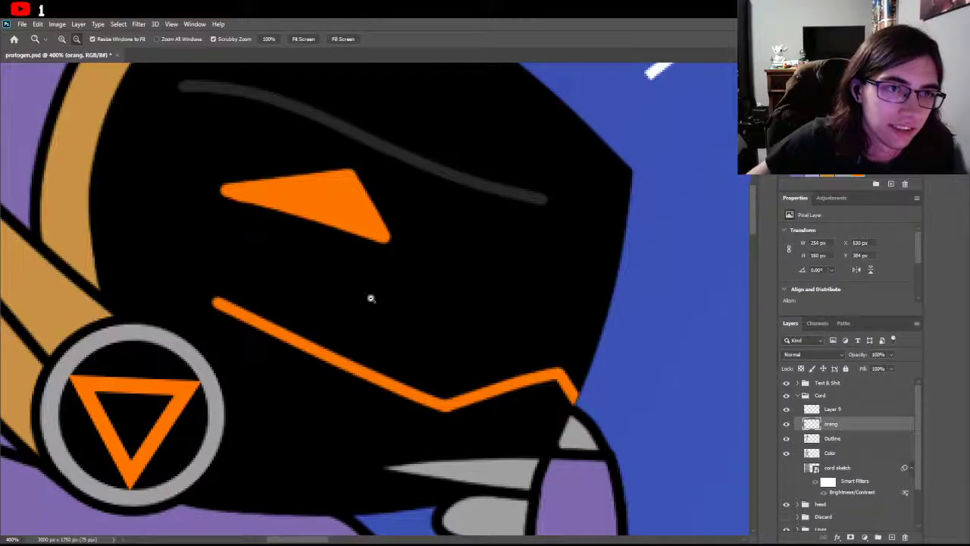
{"action": "left_click", "coordinate": [395, 309], "text": "ctrl+alt"}
{"action": "left_click", "coordinate": [397, 312], "text": "alt"}
{"action": "left_click", "coordinate": [401, 314], "text": "alt"}
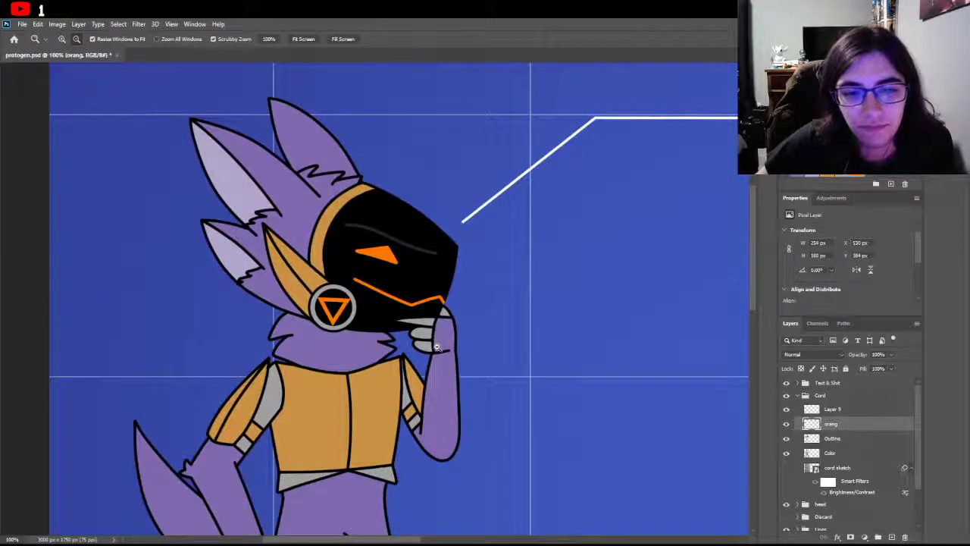
{"action": "left_click", "coordinate": [438, 327], "text": "alt"}
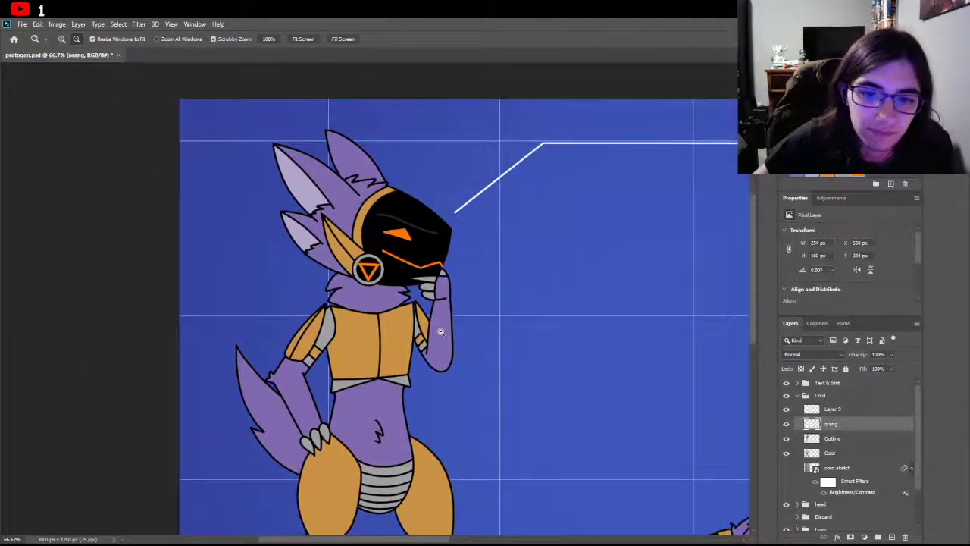
{"action": "left_click", "coordinate": [440, 332], "text": "alt"}
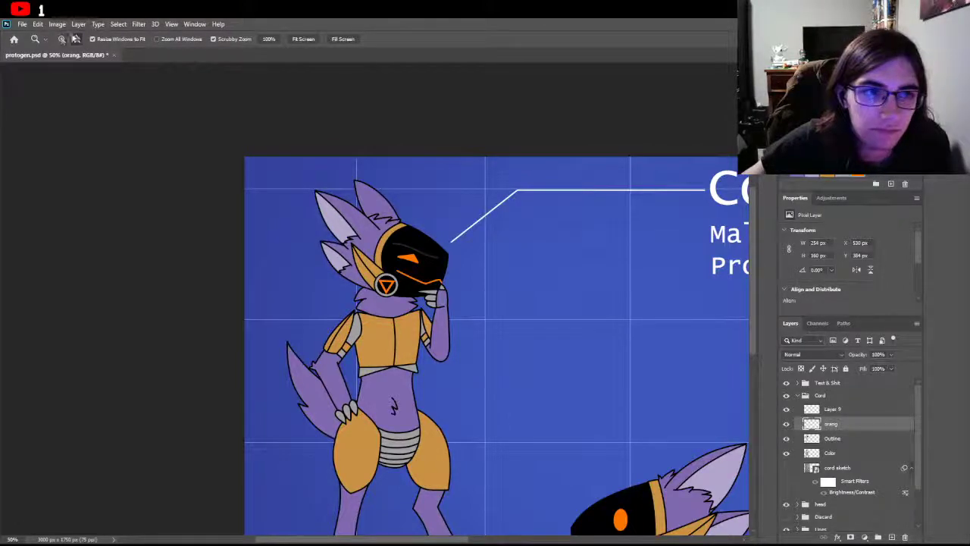
Step: Erase the solid orange triangular eye from the figure's visor
{"action": "scroll", "coordinate": [426, 267], "scroll_direction": "up", "scroll_amount": 6}
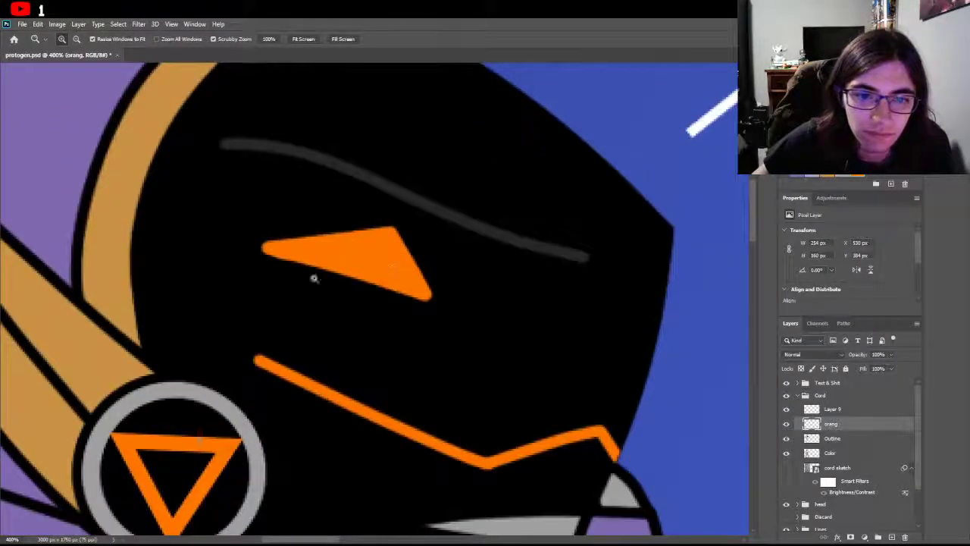
{"action": "key", "text": "e"}
{"action": "mouse_move", "coordinate": [272, 247]}
{"action": "left_mouse_down"}
{"action": "mouse_move", "coordinate": [253, 243]}
{"action": "mouse_move", "coordinate": [356, 250]}
{"action": "mouse_move", "coordinate": [303, 231]}
{"action": "mouse_move", "coordinate": [334, 262]}
{"action": "mouse_move", "coordinate": [390, 273]}
{"action": "left_mouse_up"}
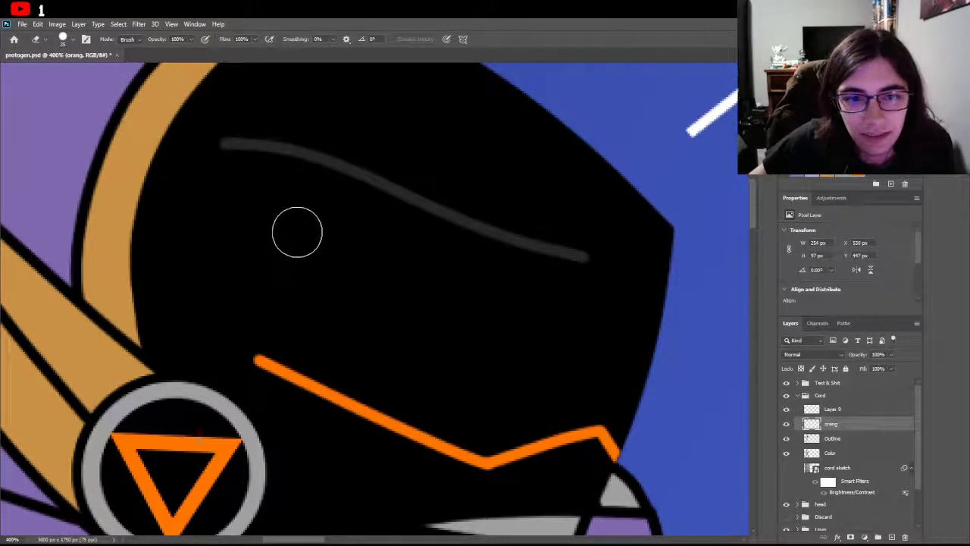
Step: Thicken the mouth with a parallel orange stroke along its underside and fill the gap between the two lines
{"action": "key", "text": "b"}
{"action": "scroll", "coordinate": [299, 332], "scroll_direction": "down", "scroll_amount": 2}
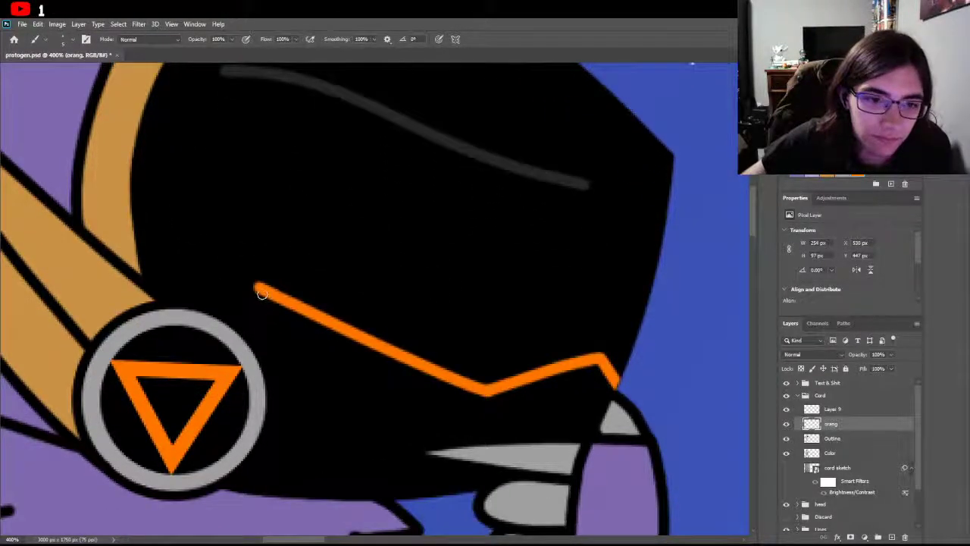
{"action": "mouse_move", "coordinate": [277, 302]}
{"action": "left_mouse_down"}
{"action": "mouse_move", "coordinate": [538, 426]}
{"action": "mouse_move", "coordinate": [506, 403]}
{"action": "mouse_move", "coordinate": [589, 376]}
{"action": "left_mouse_up"}
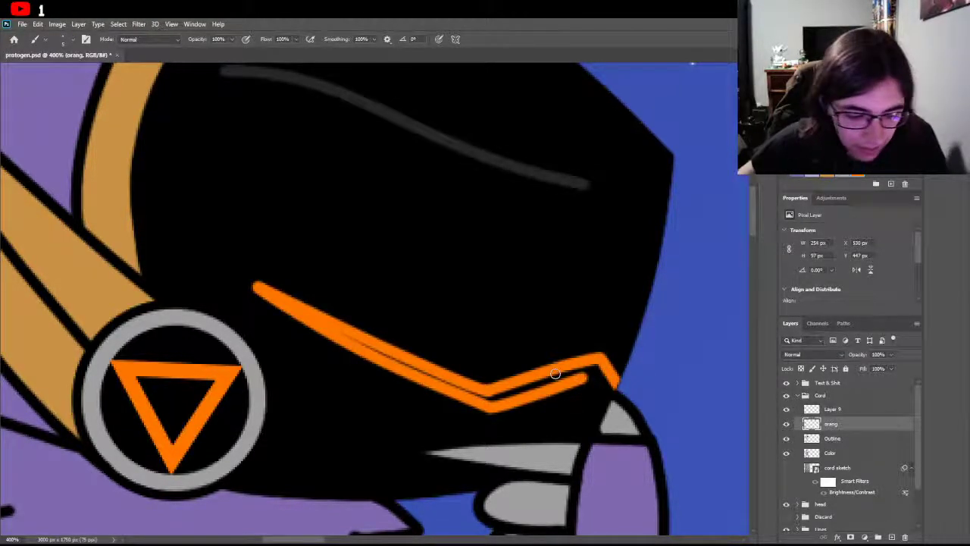
{"action": "key", "text": "ctrl+z"}
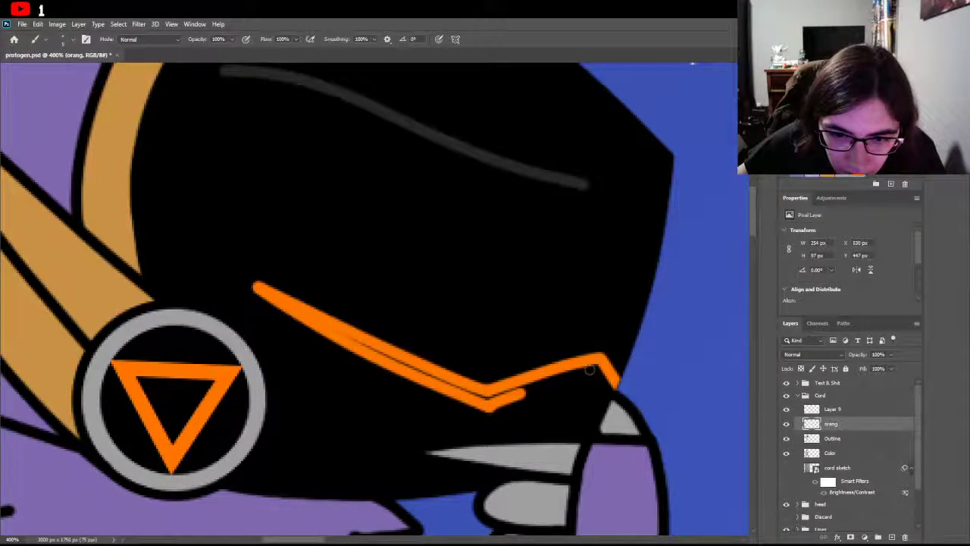
{"action": "left_click_drag", "start_coordinate": [493, 405], "coordinate": [606, 371]}
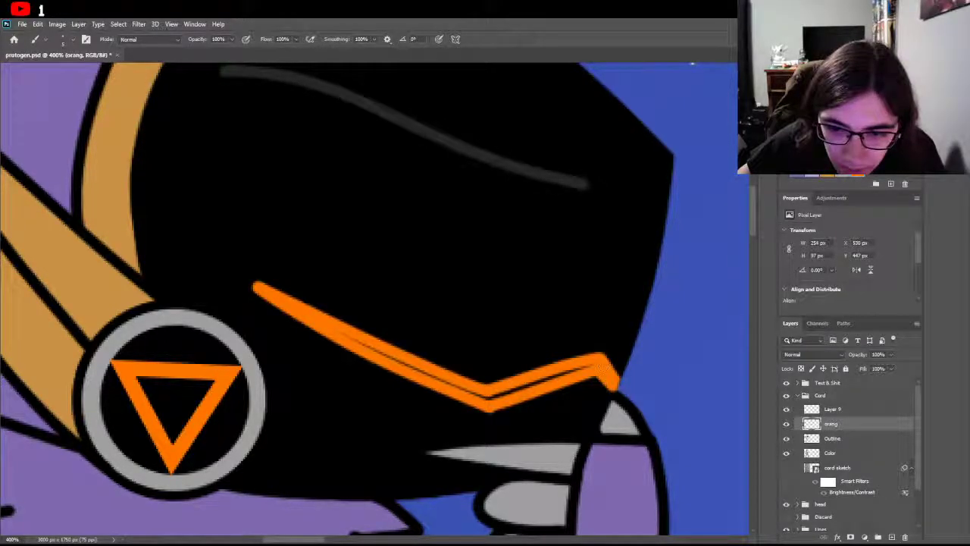
{"action": "mouse_move", "coordinate": [610, 375]}
{"action": "left_mouse_down"}
{"action": "mouse_move", "coordinate": [585, 368]}
{"action": "mouse_move", "coordinate": [436, 417]}
{"action": "mouse_move", "coordinate": [488, 398]}
{"action": "mouse_move", "coordinate": [328, 327]}
{"action": "left_mouse_up"}
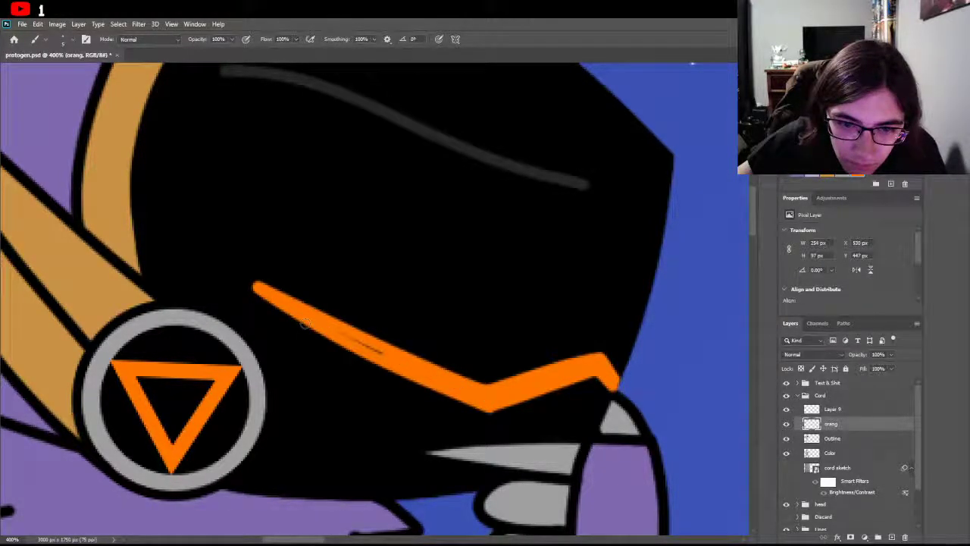
{"action": "key", "text": "ctrl+z"}
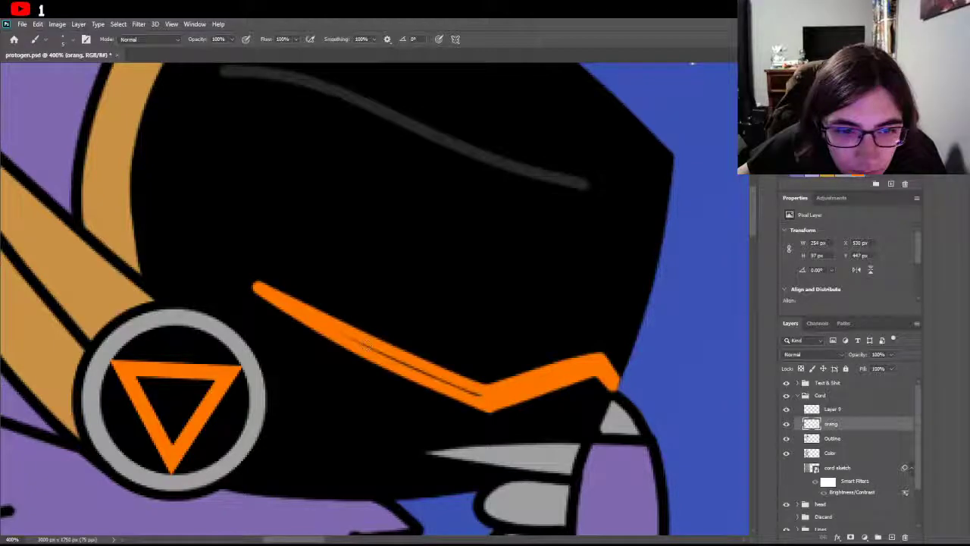
{"action": "key", "text": "ctrl+shift+z"}
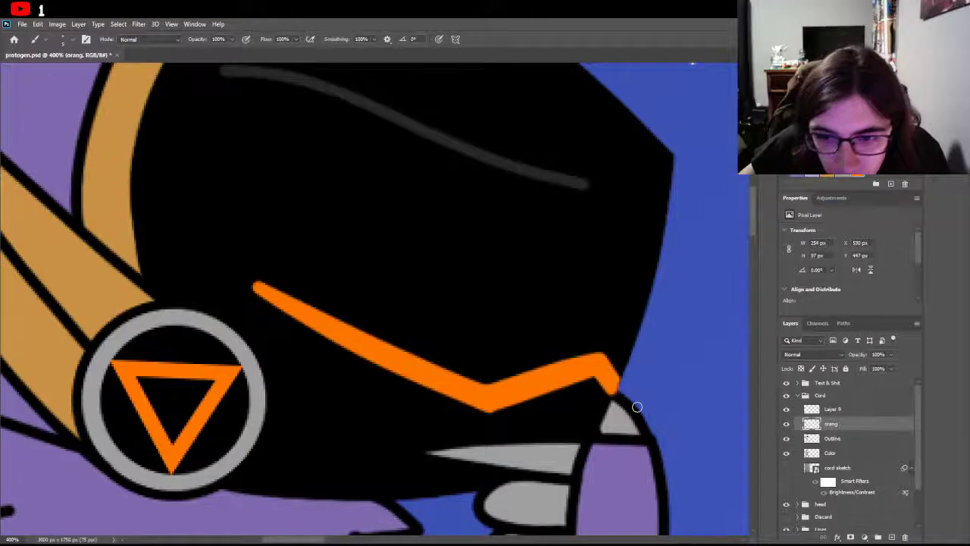
Step: Trim the thickened mouth's front tip with the eraser where it passes the visor's outline
{"action": "key", "text": "e"}
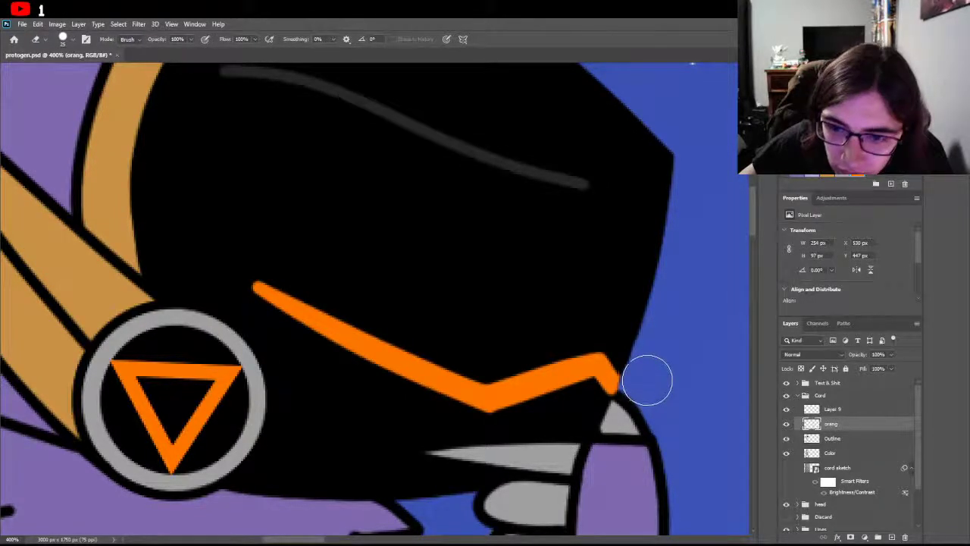
{"action": "mouse_move", "coordinate": [600, 462]}
{"action": "left_mouse_down"}
{"action": "mouse_move", "coordinate": [612, 451]}
{"action": "mouse_move", "coordinate": [634, 453]}
{"action": "left_mouse_up"}
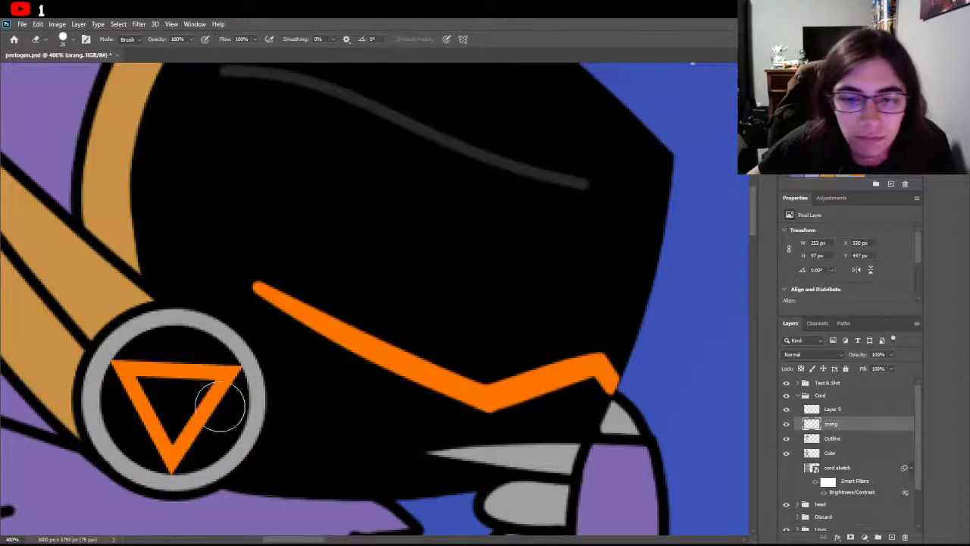
{"action": "key", "text": "z"}
{"action": "left_click", "coordinate": [76, 40]}
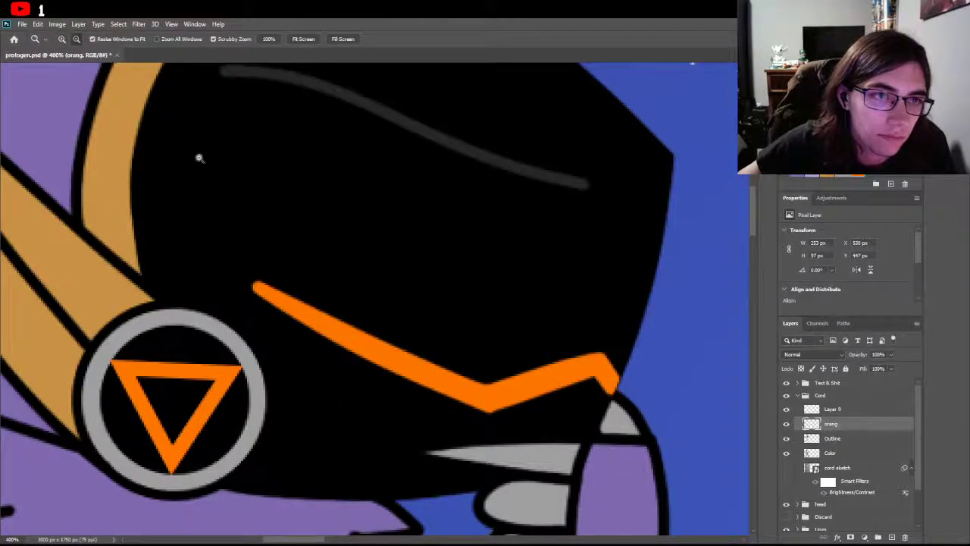
{"action": "left_click", "coordinate": [511, 342]}
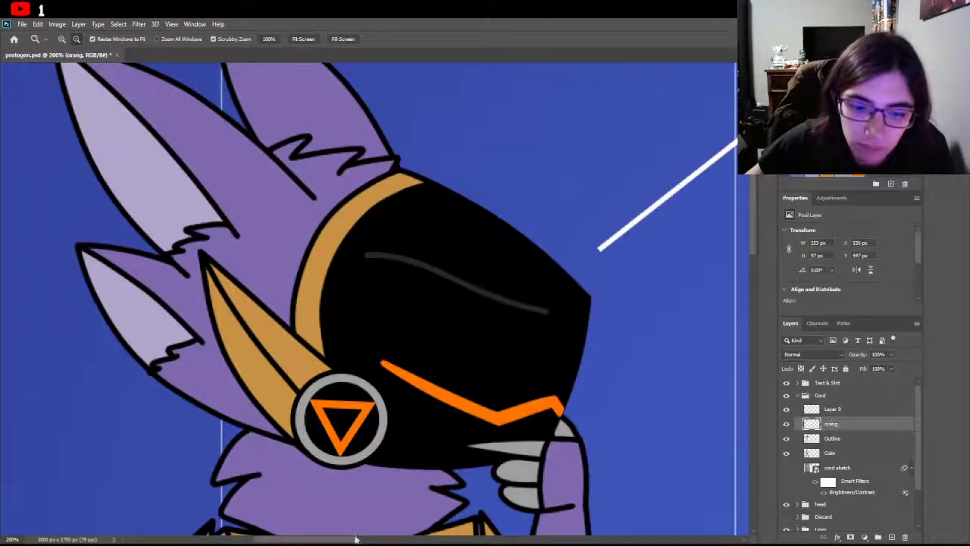
Step: Lasso the thickened orange mouth, shift it slightly down toward the raised hand, and clear the selection
{"action": "left_click_drag", "start_coordinate": [357, 539], "coordinate": [381, 539]}
{"action": "left_click", "coordinate": [63, 39]}
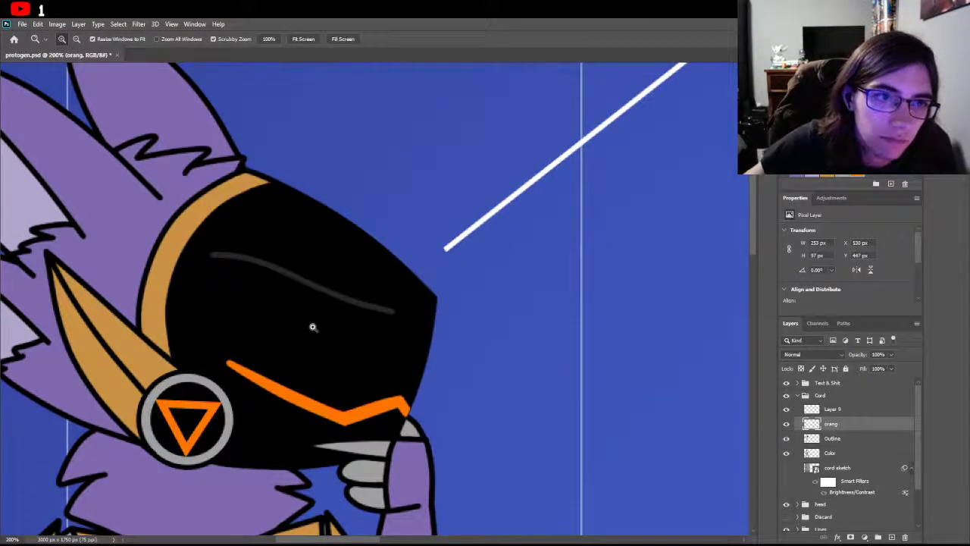
{"action": "left_click", "coordinate": [312, 327]}
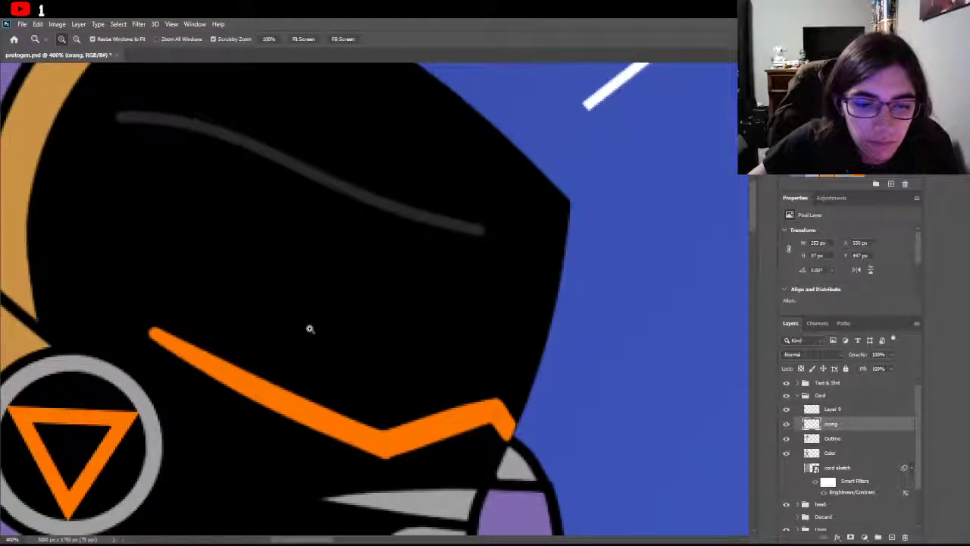
{"action": "left_click", "coordinate": [310, 329]}
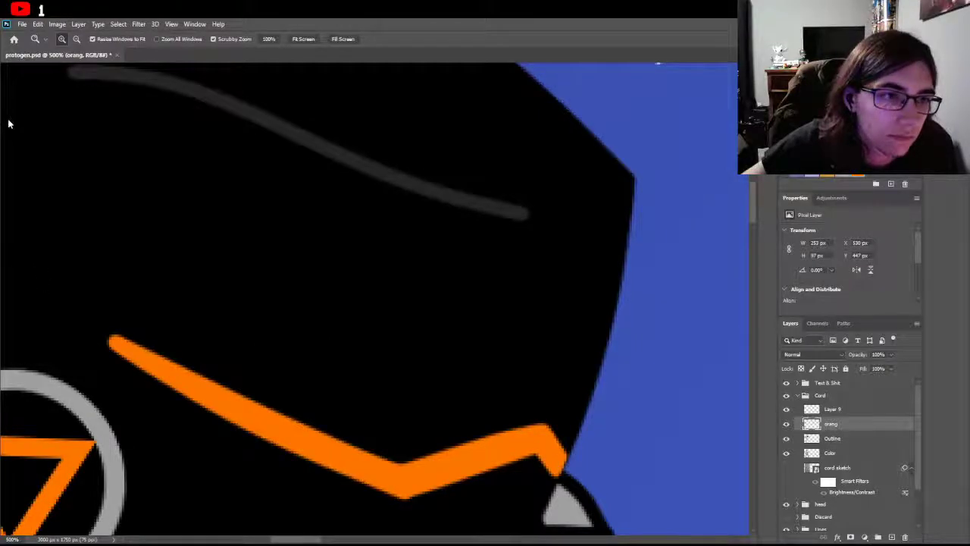
{"action": "key", "text": "l"}
{"action": "mouse_move", "coordinate": [116, 300]}
{"action": "left_mouse_down"}
{"action": "mouse_move", "coordinate": [104, 365]}
{"action": "mouse_move", "coordinate": [160, 427]}
{"action": "mouse_move", "coordinate": [288, 489]}
{"action": "mouse_move", "coordinate": [429, 520]}
{"action": "mouse_move", "coordinate": [517, 513]}
{"action": "mouse_move", "coordinate": [596, 472]}
{"action": "mouse_move", "coordinate": [514, 386]}
{"action": "mouse_move", "coordinate": [268, 361]}
{"action": "mouse_move", "coordinate": [137, 317]}
{"action": "left_mouse_up"}
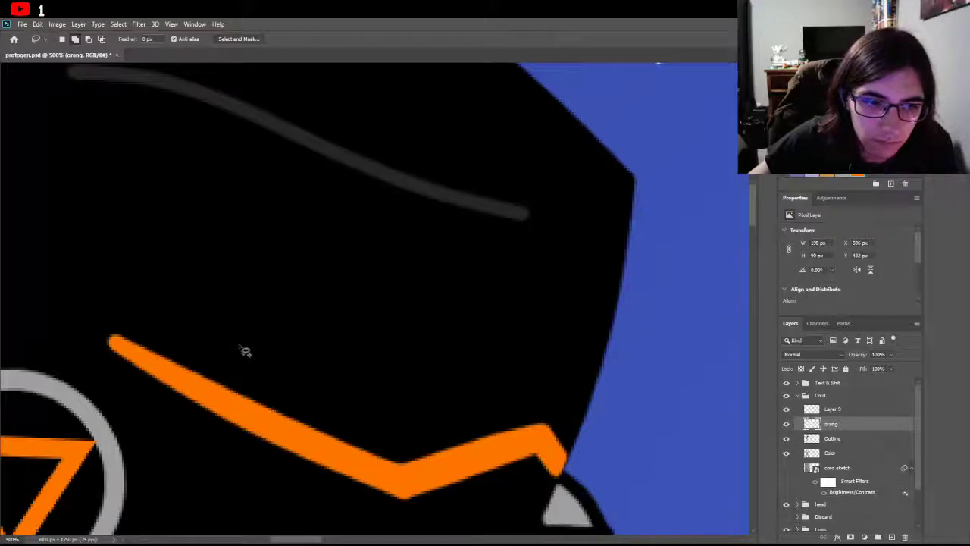
{"action": "scroll", "coordinate": [329, 354], "scroll_direction": "down", "scroll_amount": 5}
{"action": "key", "text": "v"}
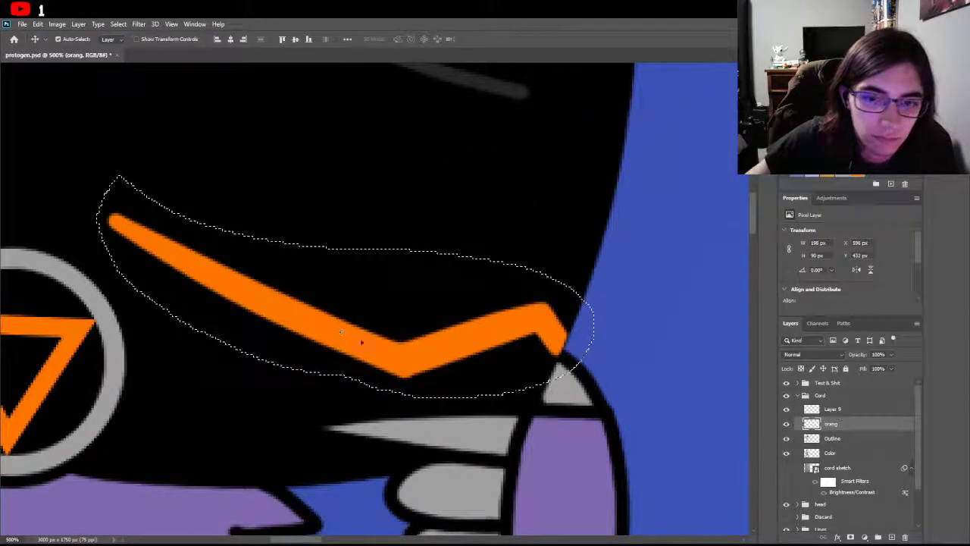
{"action": "left_click_drag", "start_coordinate": [399, 370], "coordinate": [398, 382]}
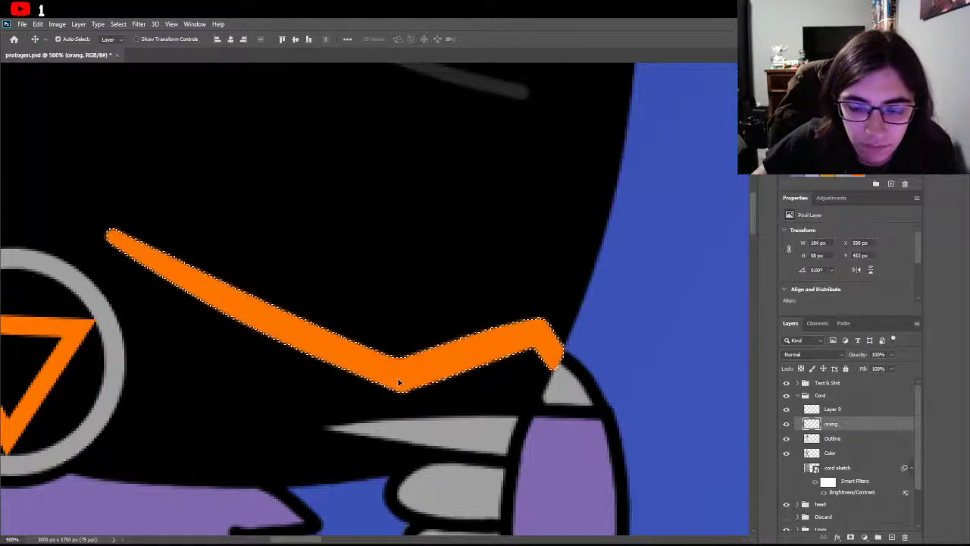
{"action": "key", "text": "l"}
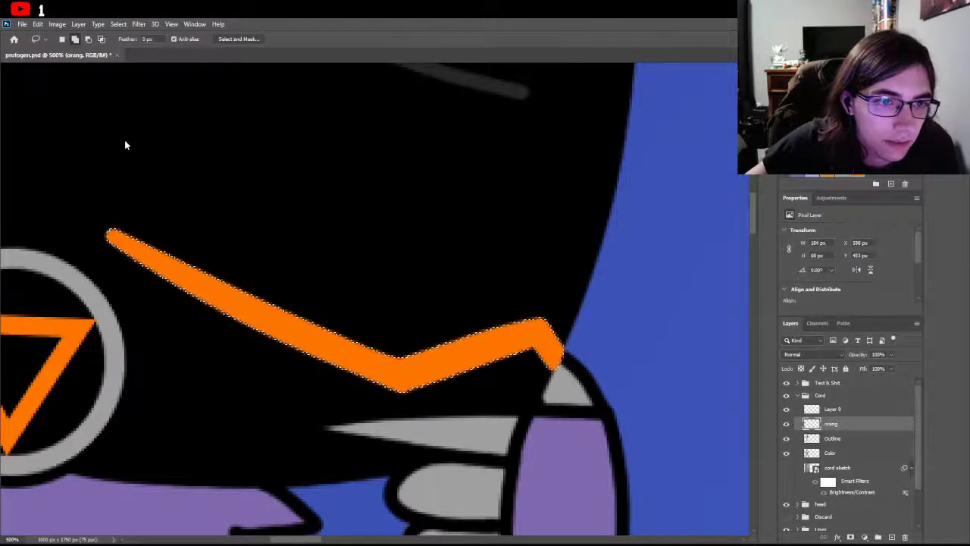
{"action": "key", "text": "ctrl+d"}
Step: Erase the repositioned mouth's tip so it ends flush with the visor's front edge above the fingertip
{"action": "key", "text": "b"}
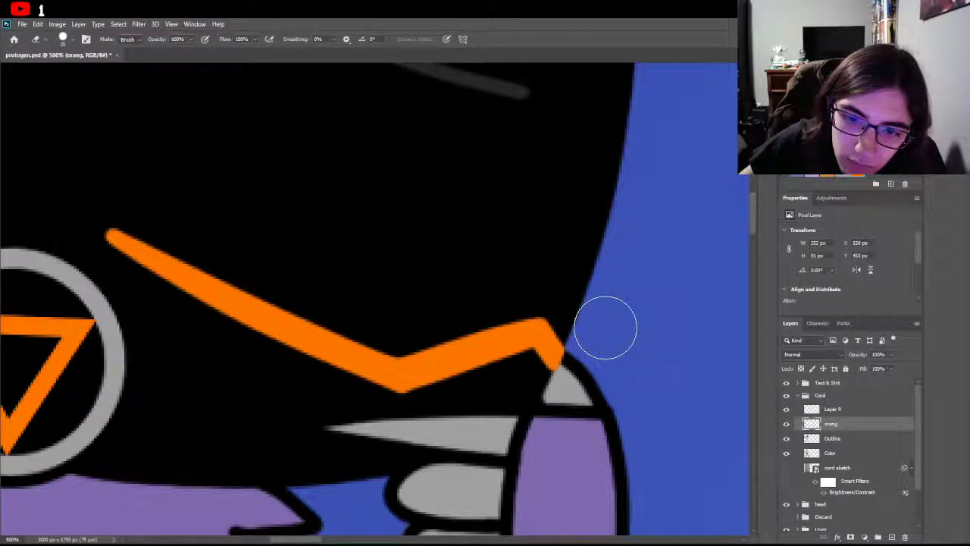
{"action": "key", "text": "ctrl+z"}
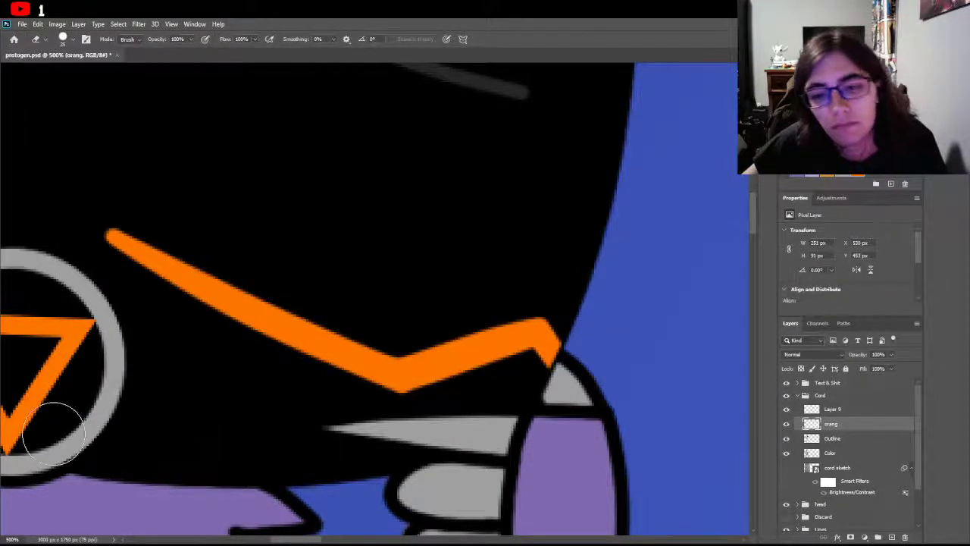
{"action": "key", "text": "z"}
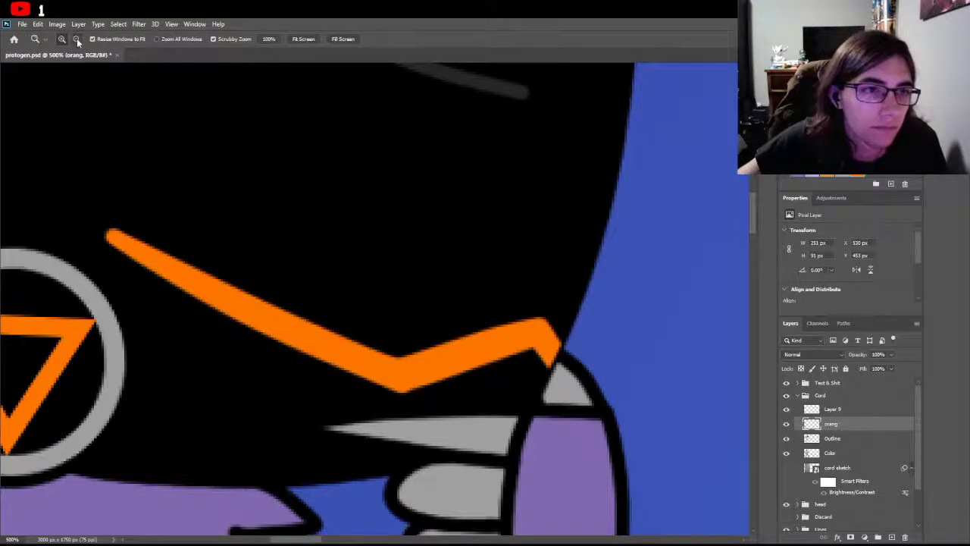
{"action": "left_click", "coordinate": [201, 205], "text": "alt"}
{"action": "left_click", "coordinate": [201, 206], "text": "alt"}
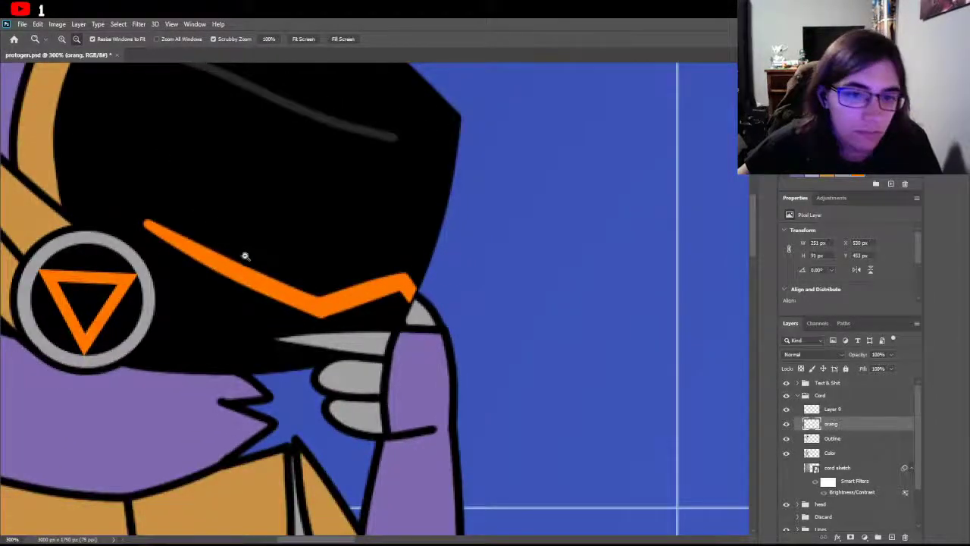
Step: Draw a triangular orange eye outline on the full-body figure's visor, between the grey highlight line and the mouth
{"action": "scroll", "coordinate": [250, 262], "scroll_direction": "up", "scroll_amount": 2}
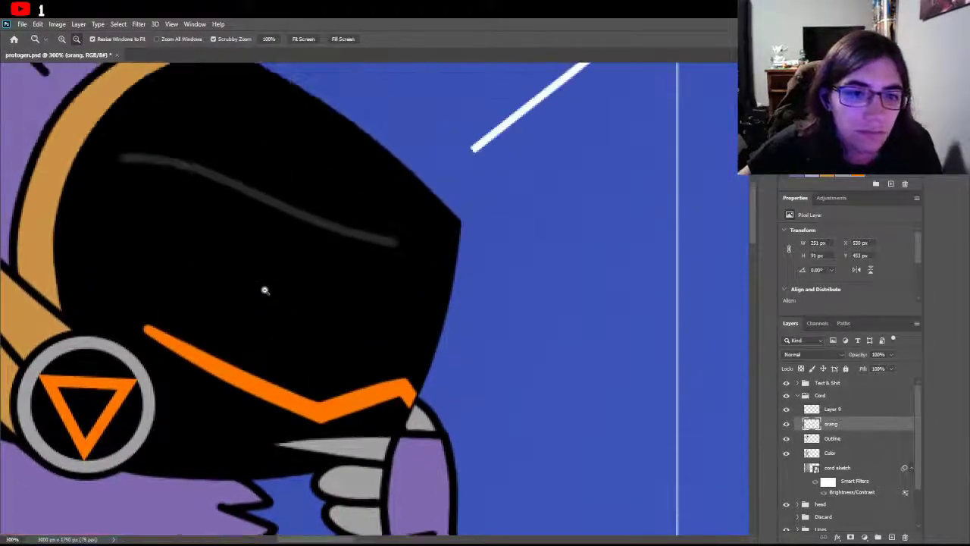
{"action": "left_click", "coordinate": [61, 39]}
{"action": "left_click", "coordinate": [198, 231]}
{"action": "left_click", "coordinate": [214, 260]}
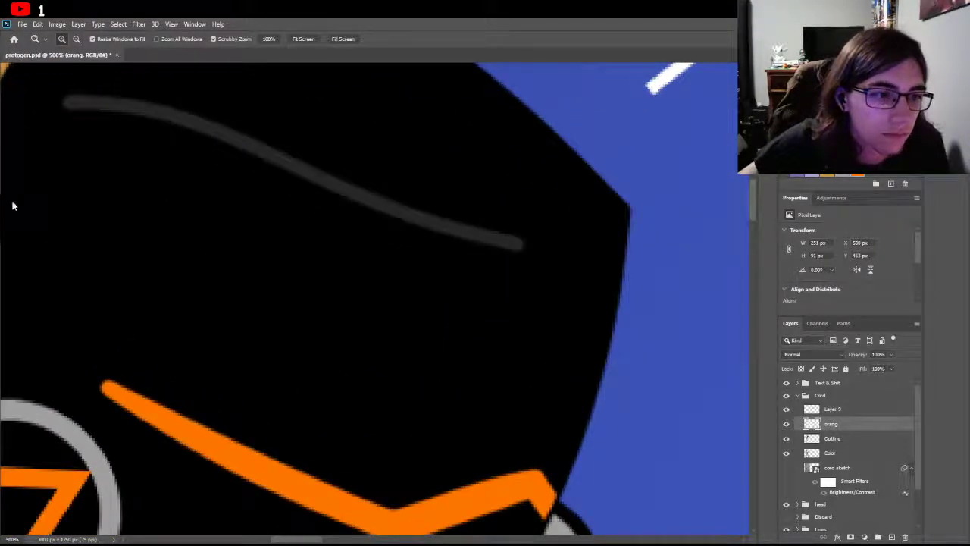
{"action": "key", "text": "b"}
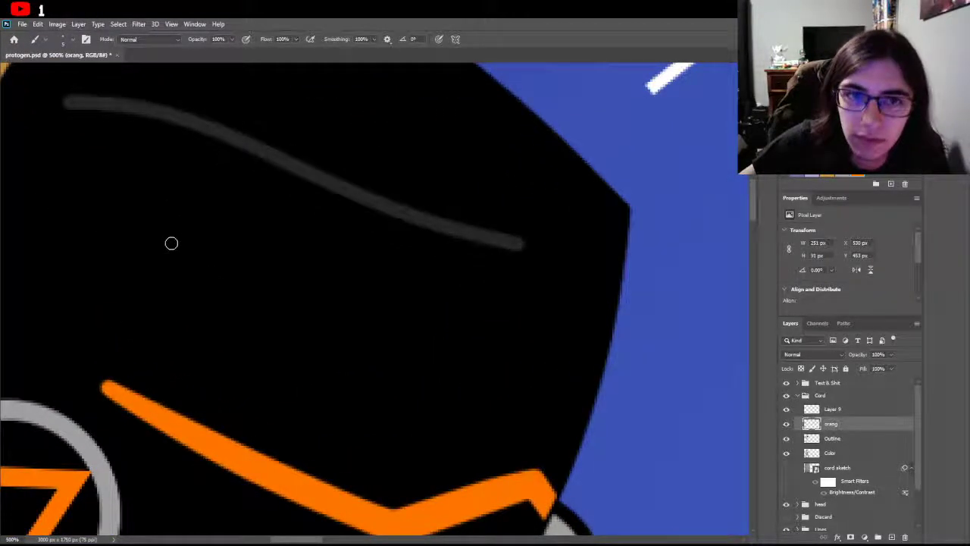
{"action": "mouse_move", "coordinate": [164, 238]}
{"action": "left_mouse_down"}
{"action": "mouse_move", "coordinate": [351, 296]}
{"action": "mouse_move", "coordinate": [263, 274]}
{"action": "left_mouse_up"}
{"action": "key", "text": "ctrl+z"}
{"action": "mouse_move", "coordinate": [144, 243]}
{"action": "left_mouse_down"}
{"action": "mouse_move", "coordinate": [370, 297]}
{"action": "mouse_move", "coordinate": [295, 279]}
{"action": "mouse_move", "coordinate": [219, 153]}
{"action": "mouse_move", "coordinate": [242, 194]}
{"action": "mouse_move", "coordinate": [84, 273]}
{"action": "left_mouse_up"}
{"action": "key", "text": "ctrl+z"}
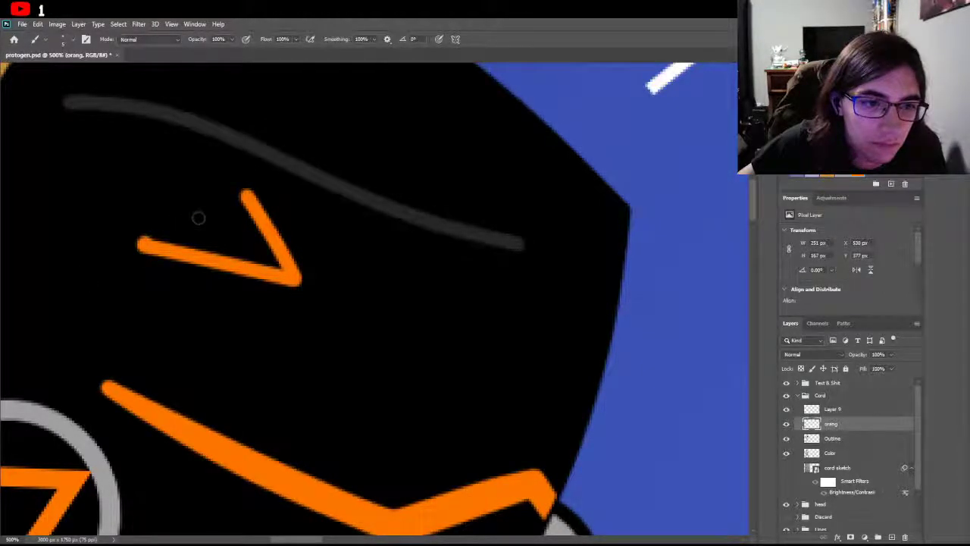
{"action": "key", "text": "ctrl+shift+z"}
{"action": "scroll", "coordinate": [302, 308], "scroll_direction": "down", "scroll_amount": 1}
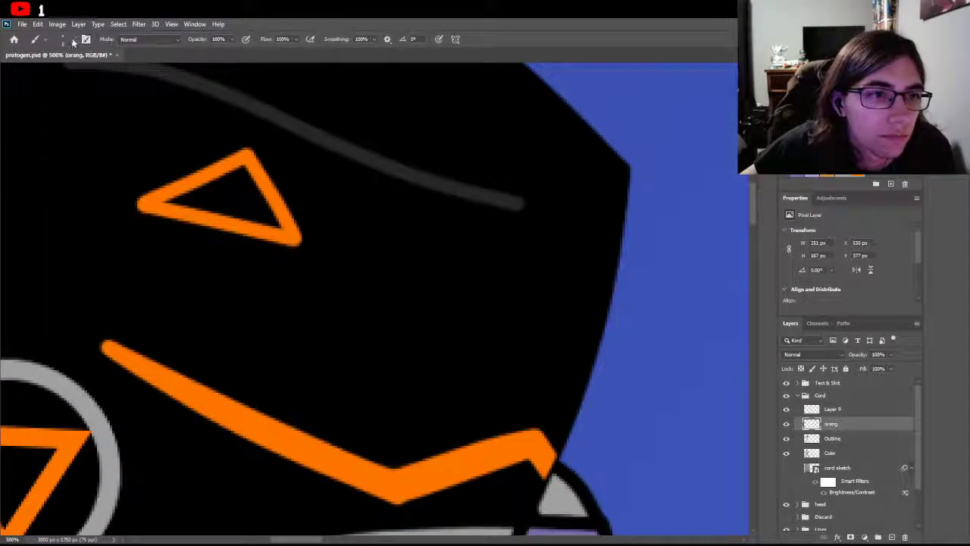
Step: Fill the triangular eye solid orange with brush smoothing at 0%, and set smoothing back to 100%
{"action": "key", "text": "alt+5"}
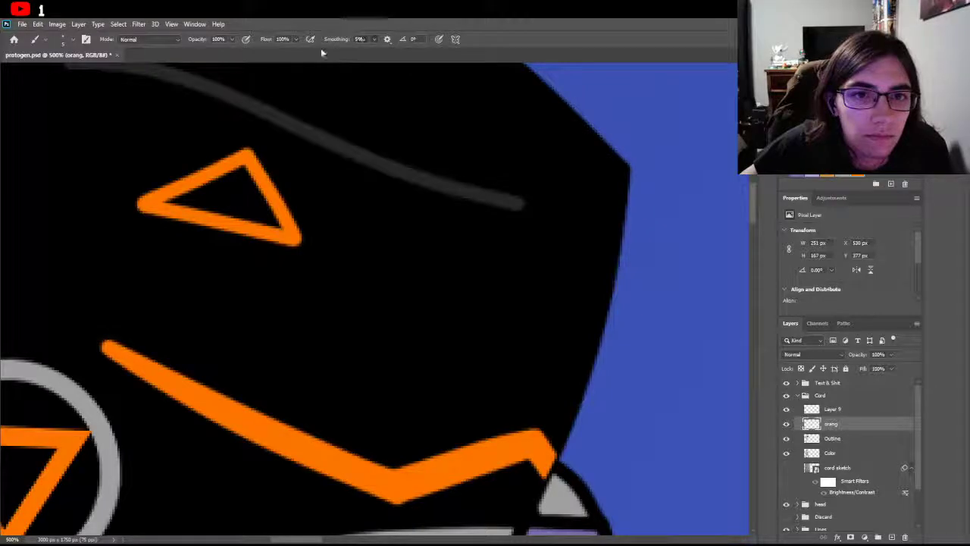
{"action": "mouse_move", "coordinate": [247, 163]}
{"action": "left_mouse_down"}
{"action": "mouse_move", "coordinate": [241, 186]}
{"action": "mouse_move", "coordinate": [281, 227]}
{"action": "mouse_move", "coordinate": [168, 200]}
{"action": "mouse_move", "coordinate": [227, 198]}
{"action": "mouse_move", "coordinate": [261, 212]}
{"action": "left_mouse_up"}
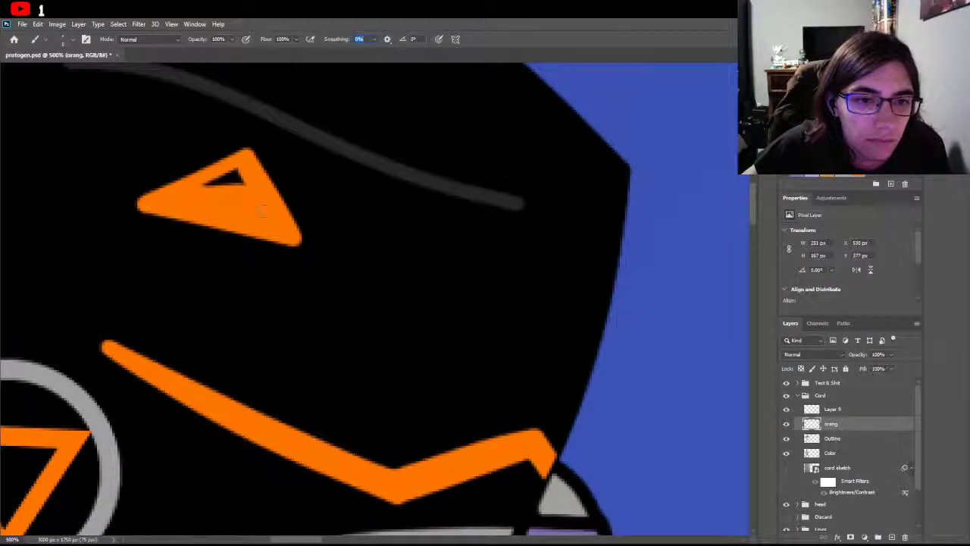
{"action": "left_click_drag", "start_coordinate": [239, 176], "coordinate": [205, 185]}
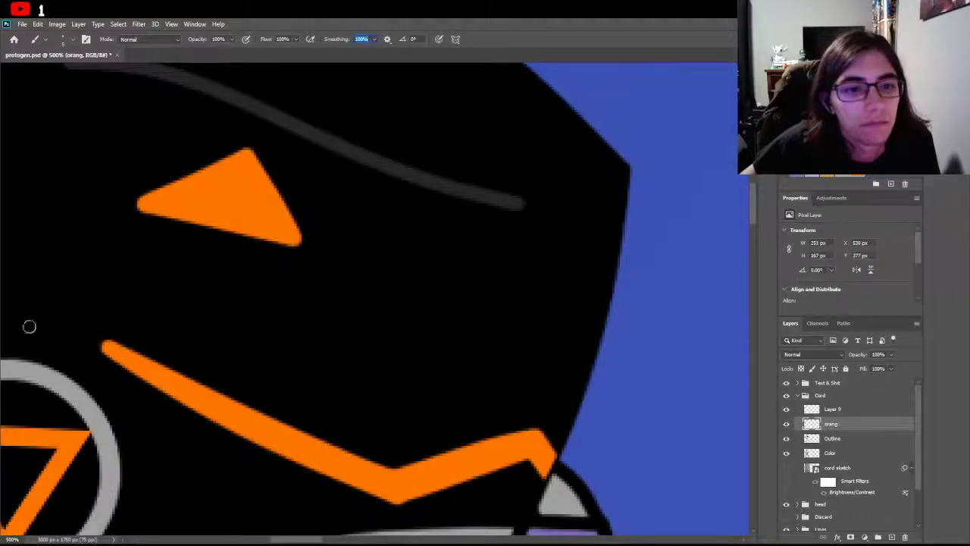
Step: Lasso the orange eye and scale it up to about 108% width and 113% height
{"action": "key", "text": "z"}
{"action": "left_click", "coordinate": [76, 39]}
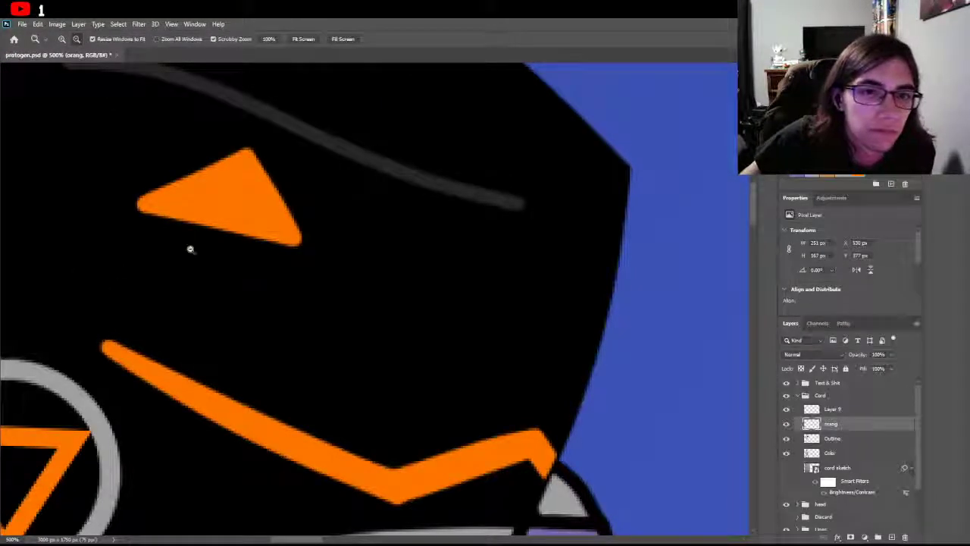
{"action": "left_click", "coordinate": [193, 251]}
{"action": "left_click", "coordinate": [194, 251]}
{"action": "left_click", "coordinate": [198, 278]}
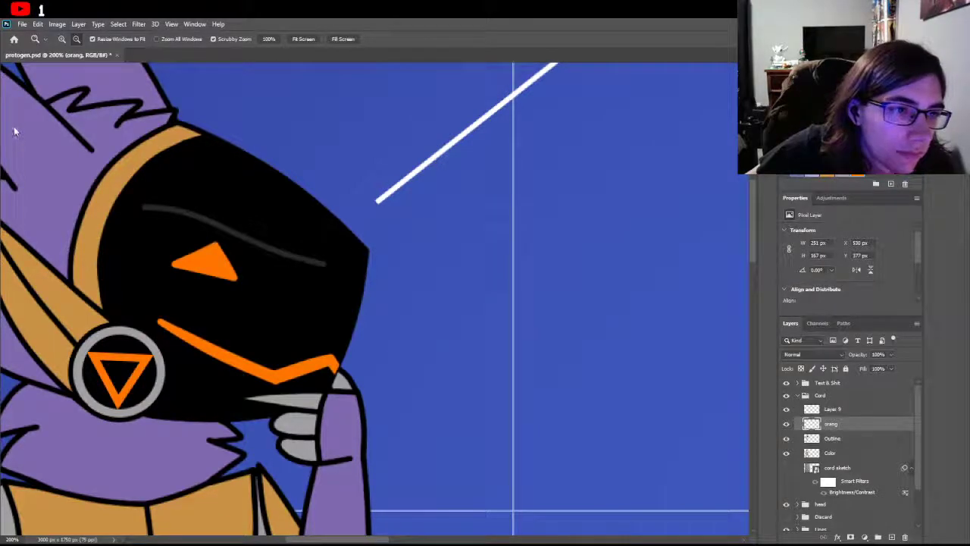
{"action": "key", "text": "l"}
{"action": "mouse_move", "coordinate": [206, 238]}
{"action": "left_mouse_down"}
{"action": "mouse_move", "coordinate": [161, 267]}
{"action": "mouse_move", "coordinate": [251, 287]}
{"action": "mouse_move", "coordinate": [233, 244]}
{"action": "mouse_move", "coordinate": [196, 224]}
{"action": "left_mouse_up"}
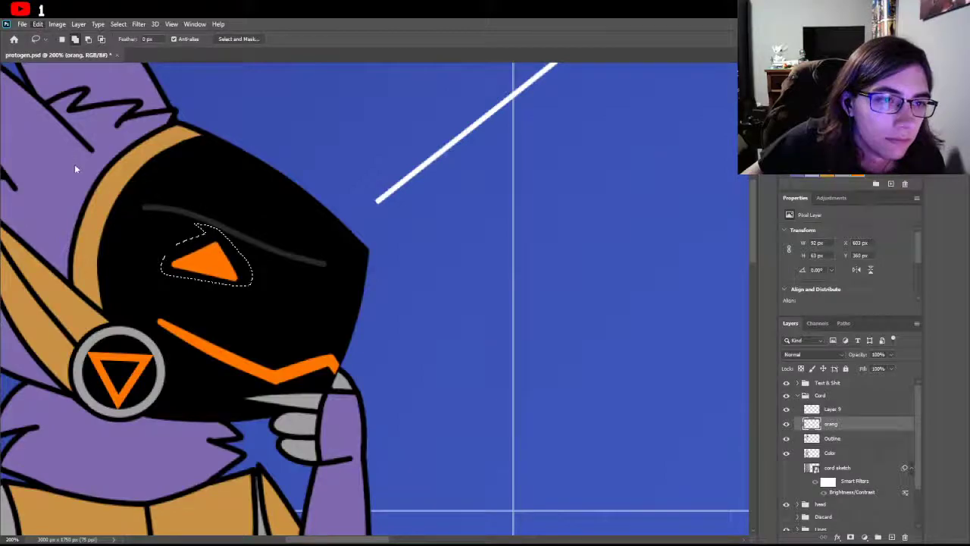
{"action": "key", "text": "ctrl+t"}
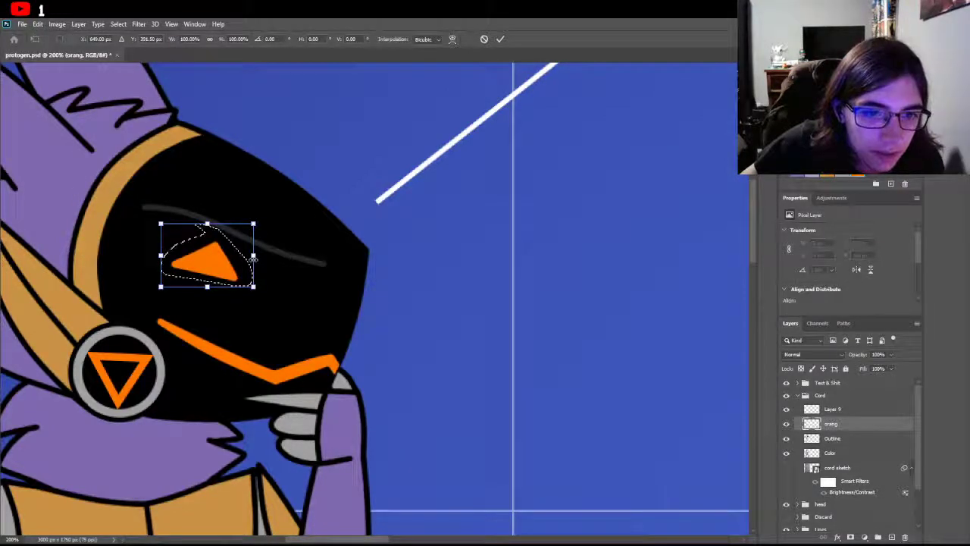
{"action": "mouse_move", "coordinate": [254, 256]}
{"action": "left_mouse_down"}
{"action": "mouse_move", "coordinate": [263, 295]}
{"action": "mouse_move", "coordinate": [216, 269]}
{"action": "left_mouse_up"}
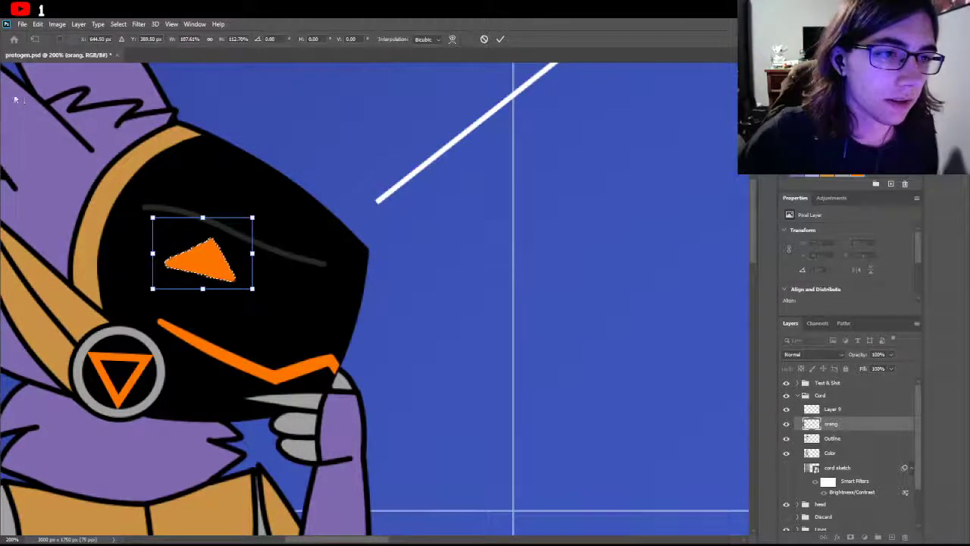
{"action": "key", "text": "Return"}
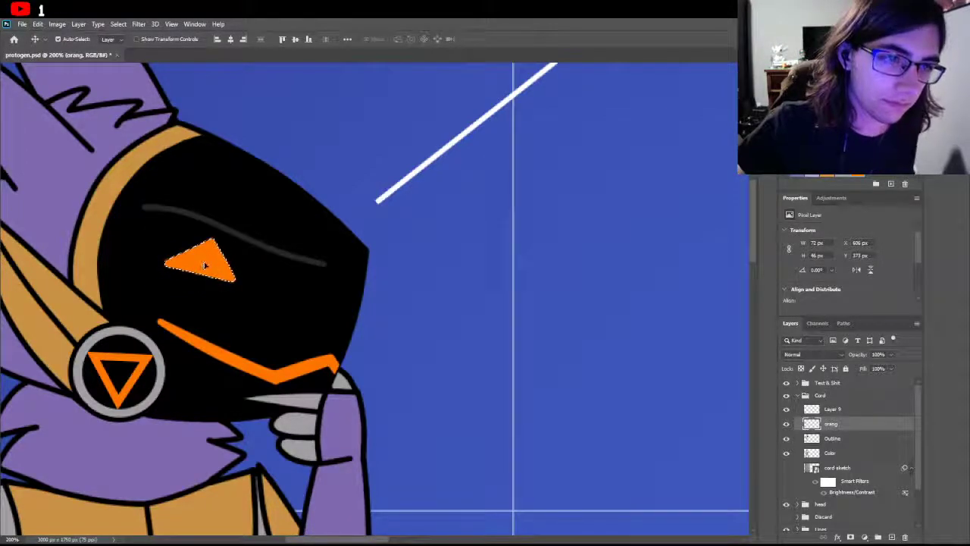
Step: Shift the enlarged eye slightly down on the visor and clear the selection
{"action": "left_click_drag", "start_coordinate": [206, 264], "coordinate": [206, 269]}
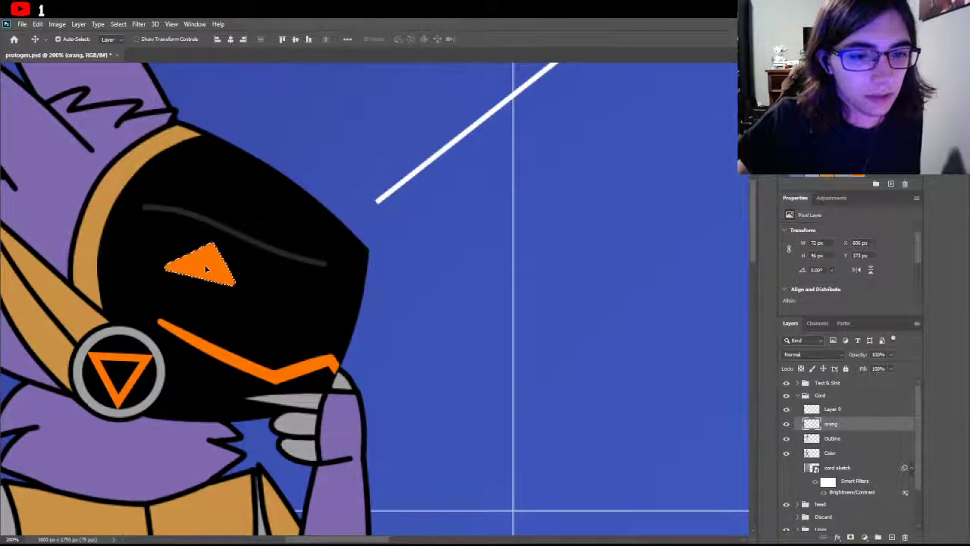
{"action": "key", "text": "l"}
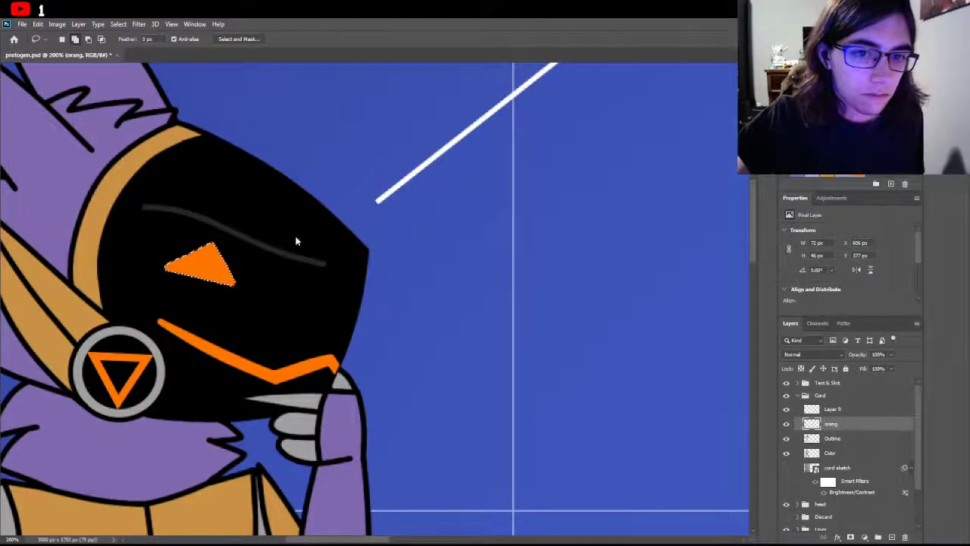
{"action": "scroll", "coordinate": [218, 349], "scroll_direction": "down", "scroll_amount": 2}
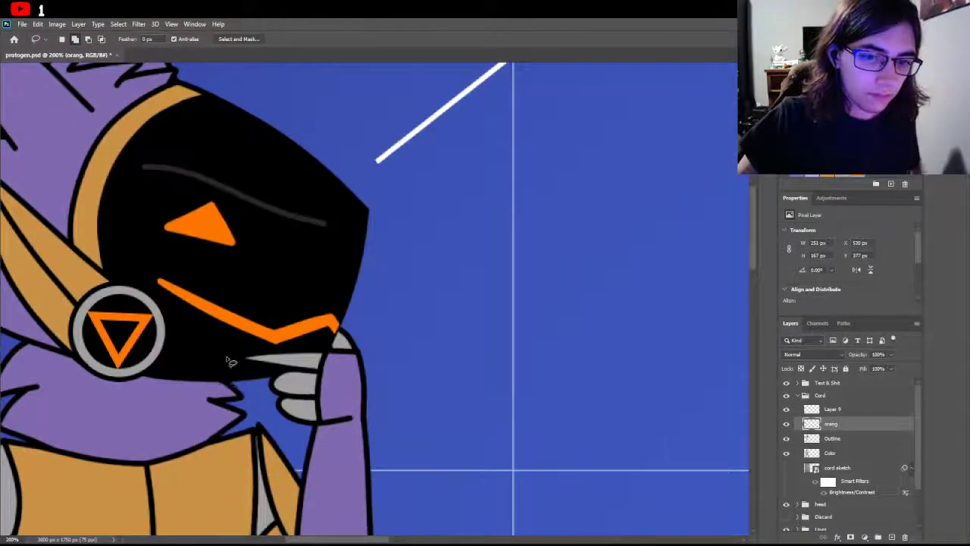
Step: Lasso the orange eye and mouth together and nudge them down the visor toward the raised hand
{"action": "key", "text": "z"}
{"action": "left_click", "coordinate": [226, 190], "text": "alt"}
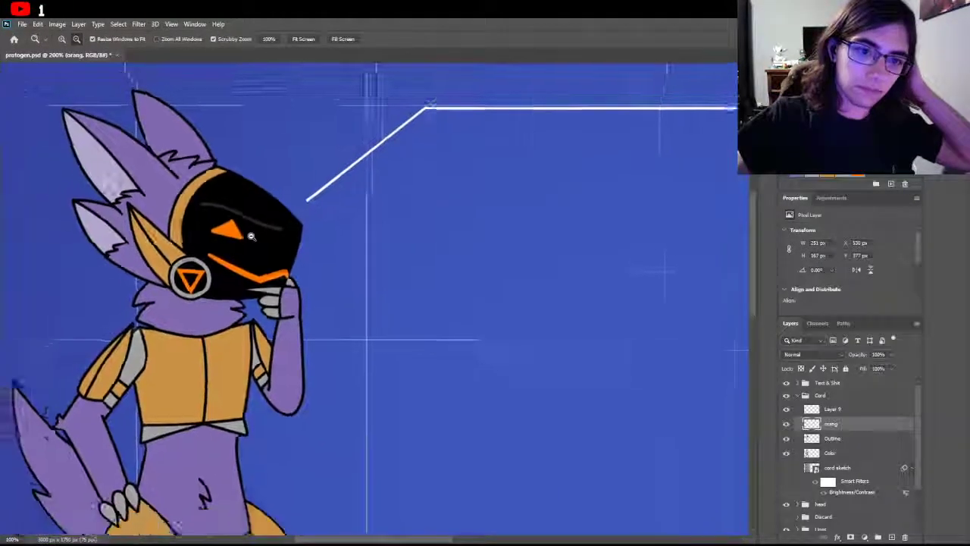
{"action": "left_click", "coordinate": [344, 391], "text": "alt"}
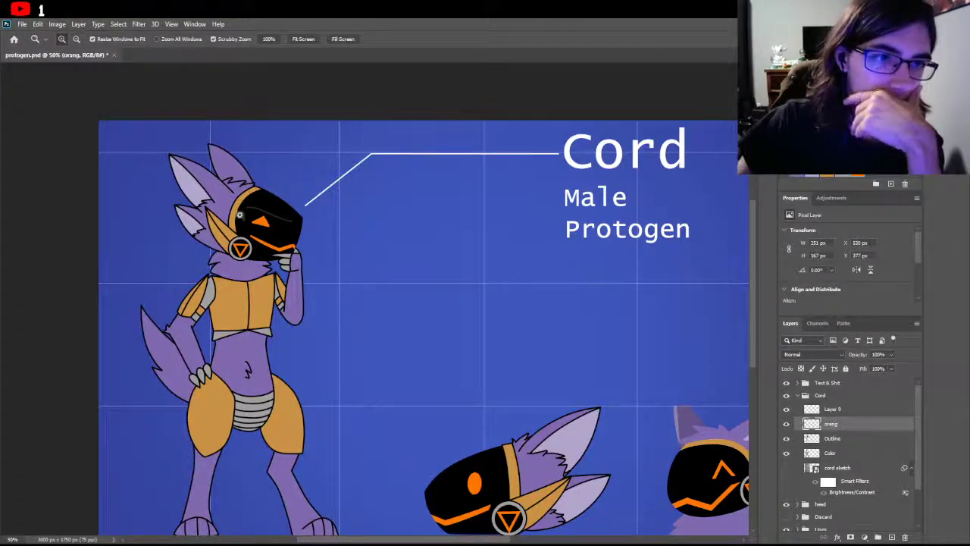
{"action": "left_click", "coordinate": [247, 229]}
{"action": "left_click", "coordinate": [304, 265]}
{"action": "left_click", "coordinate": [305, 266]}
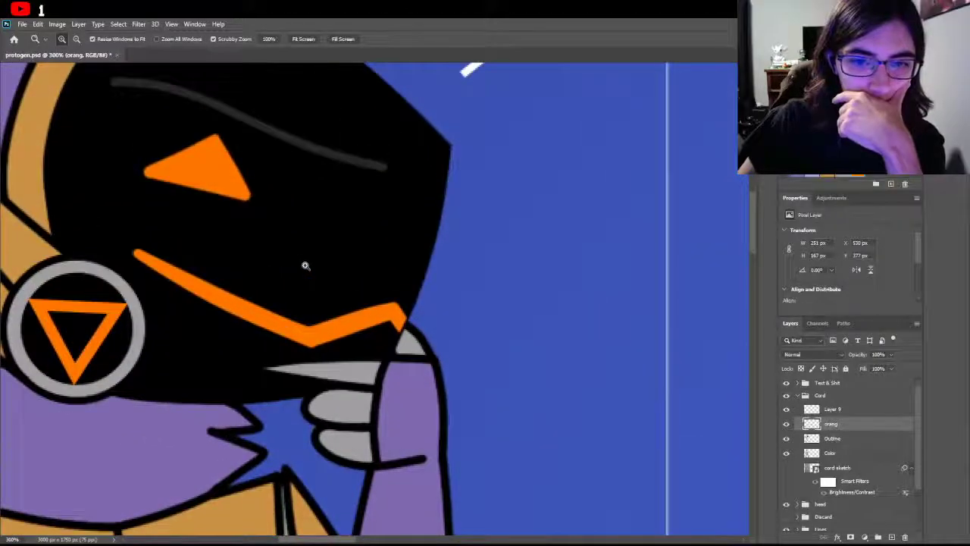
{"action": "key", "text": "l"}
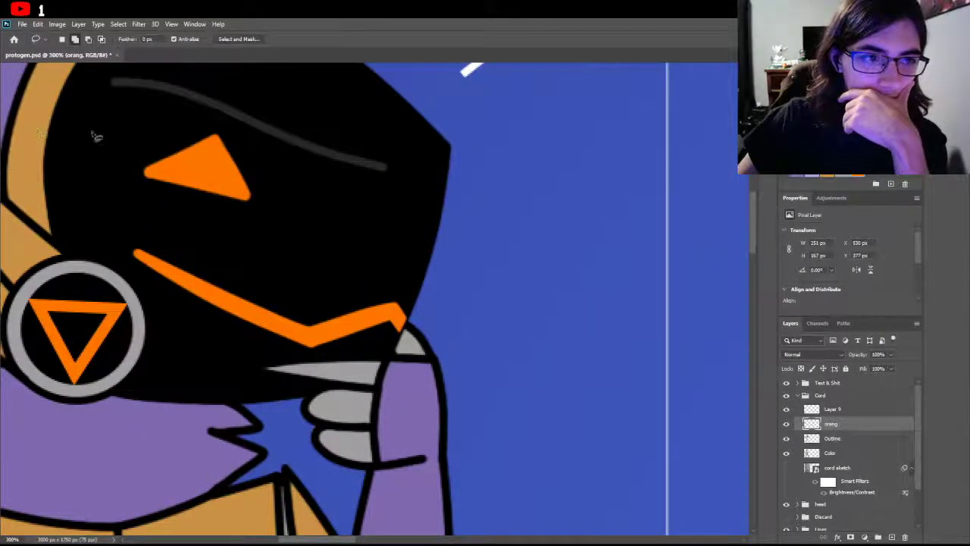
{"action": "mouse_move", "coordinate": [128, 237]}
{"action": "left_mouse_down"}
{"action": "mouse_move", "coordinate": [149, 298]}
{"action": "mouse_move", "coordinate": [263, 360]}
{"action": "mouse_move", "coordinate": [394, 365]}
{"action": "mouse_move", "coordinate": [423, 343]}
{"action": "mouse_move", "coordinate": [413, 291]}
{"action": "mouse_move", "coordinate": [331, 268]}
{"action": "mouse_move", "coordinate": [260, 267]}
{"action": "mouse_move", "coordinate": [251, 157]}
{"action": "mouse_move", "coordinate": [168, 122]}
{"action": "mouse_move", "coordinate": [127, 205]}
{"action": "mouse_move", "coordinate": [130, 241]}
{"action": "left_mouse_up"}
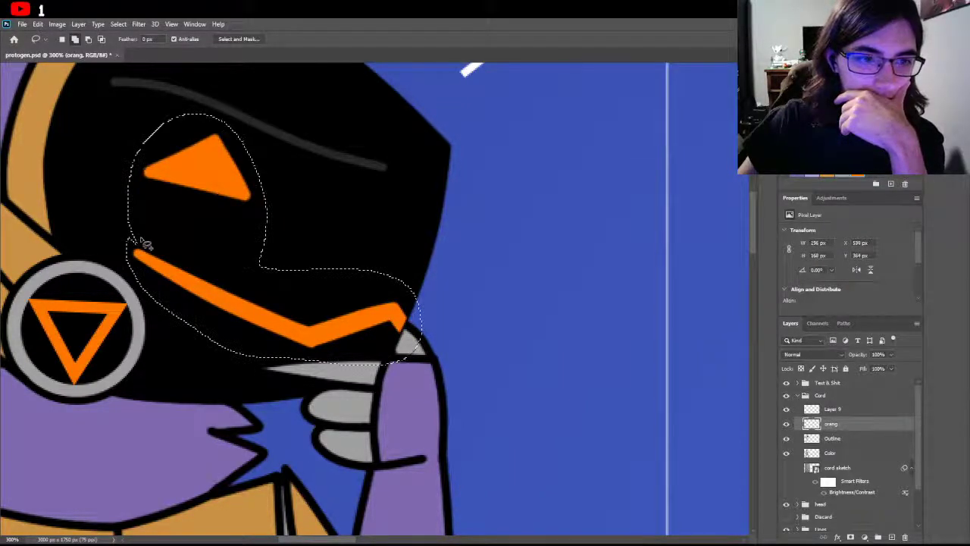
{"action": "key", "text": "v"}
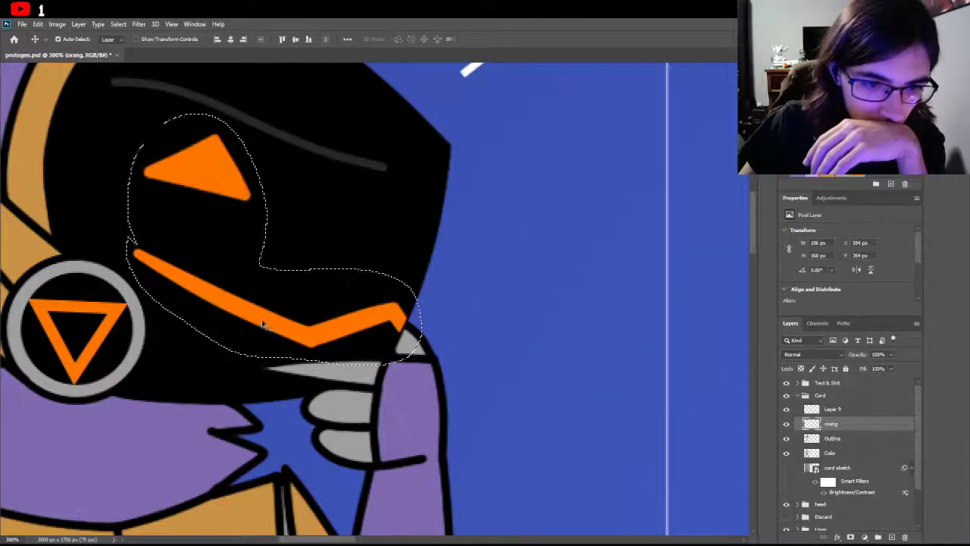
{"action": "key", "text": "Down"}
{"action": "key", "text": "Down"}
{"action": "key", "text": "Down"}
{"action": "key", "text": "Down"}
{"action": "key", "text": "Down"}
{"action": "key", "text": "Down"}
{"action": "key", "text": "Down"}
{"action": "key", "text": "Down"}
{"action": "key", "text": "Down"}
{"action": "key", "text": "Down"}
{"action": "key", "text": "Down"}
{"action": "key", "text": "Down"}
{"action": "key", "text": "Down"}
{"action": "key", "text": "Down"}
{"action": "key", "text": "Down"}
{"action": "key", "text": "Down"}
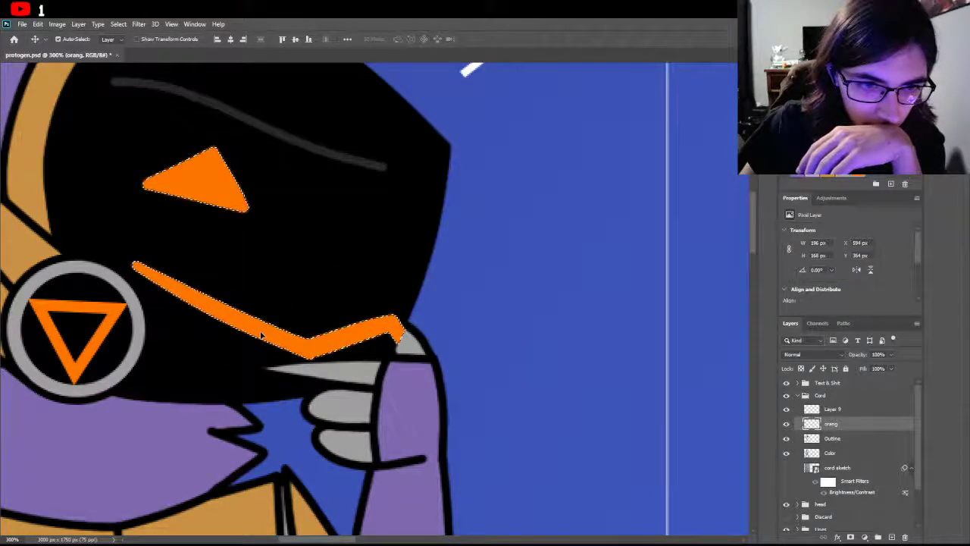
{"action": "key", "text": "Down"}
{"action": "key", "text": "Down"}
{"action": "key", "text": "Down"}
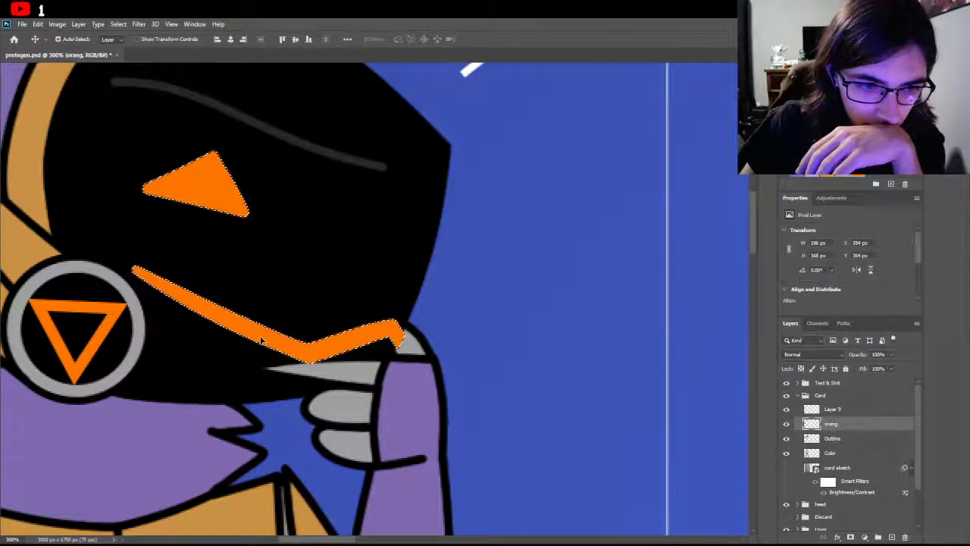
{"action": "key", "text": "Down"}
{"action": "key", "text": "Down"}
{"action": "key", "text": "Down"}
{"action": "key", "text": "Down"}
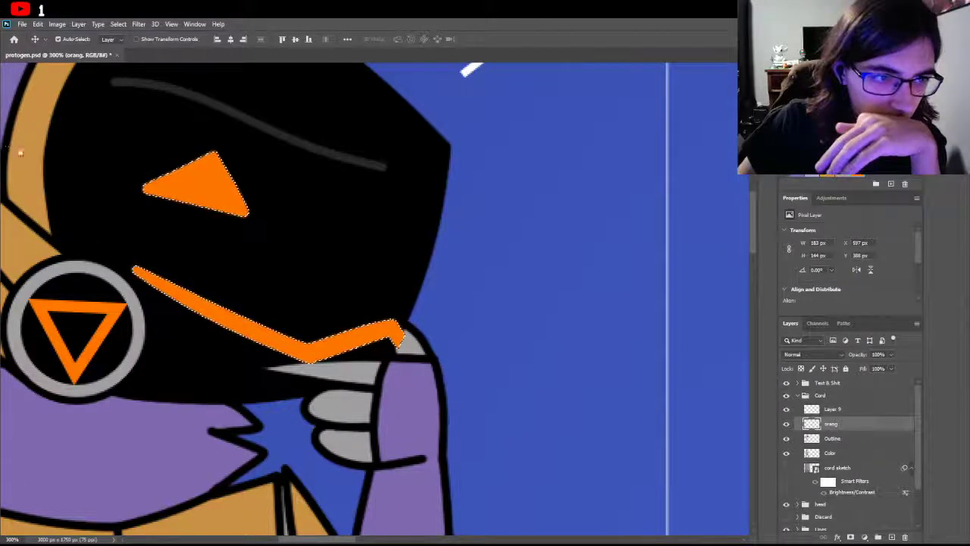
Step: Fine-tune the selected eye and mouth slightly up and toward the back of the visor, and clear the selection
{"action": "left_click_drag", "start_coordinate": [215, 318], "coordinate": [211, 315]}
{"action": "key", "text": "Left"}
{"action": "key", "text": "Left"}
{"action": "key", "text": "Left"}
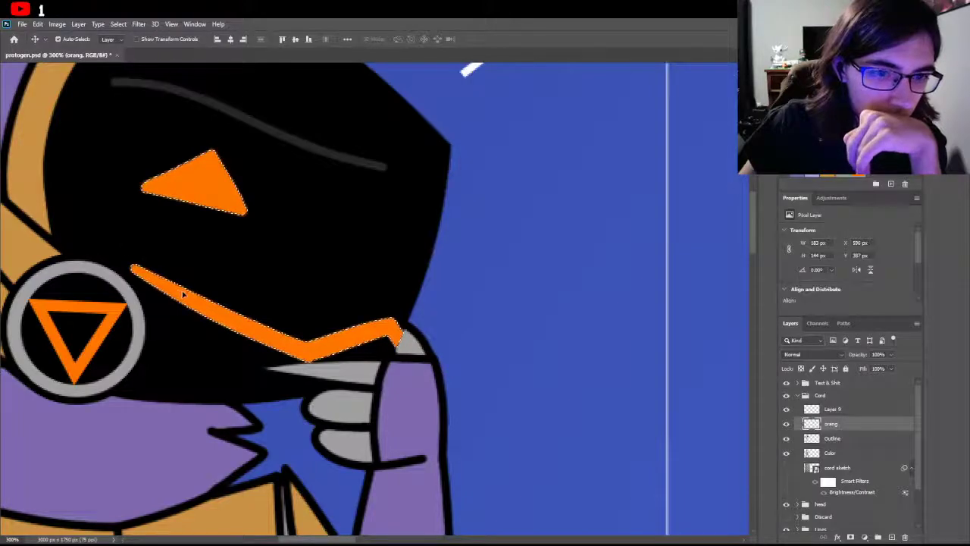
{"action": "key", "text": "Right"}
{"action": "key", "text": "Right"}
{"action": "key", "text": "Right"}
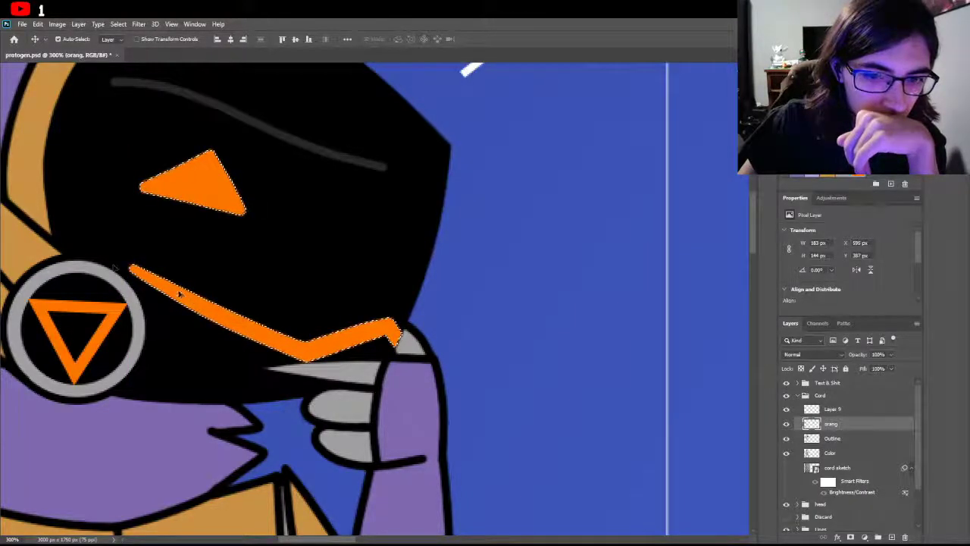
{"action": "key", "text": "l"}
{"action": "key", "text": "ctrl+d"}
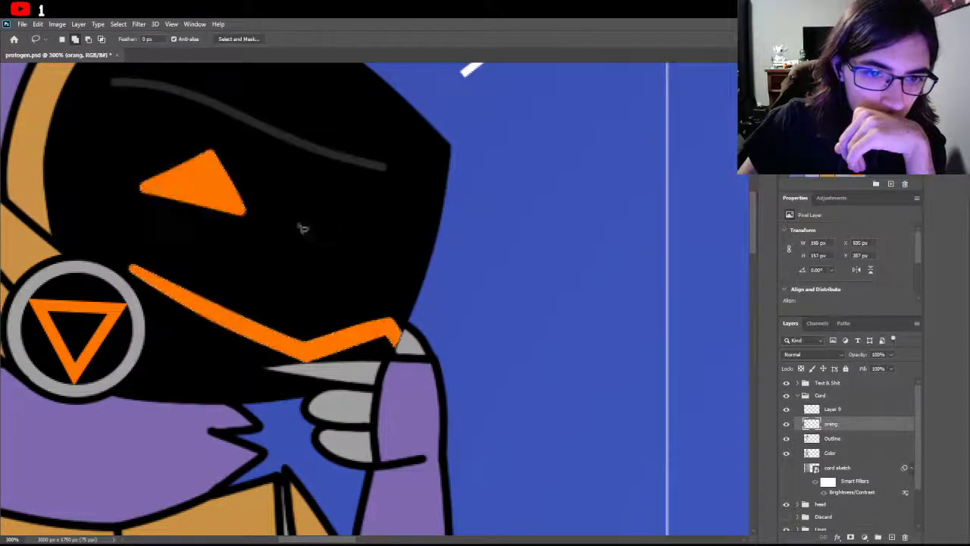
Step: Examine the mouth's front tip where it meets the raised fingertip, and check the face against the whole figure
{"action": "key", "text": "h"}
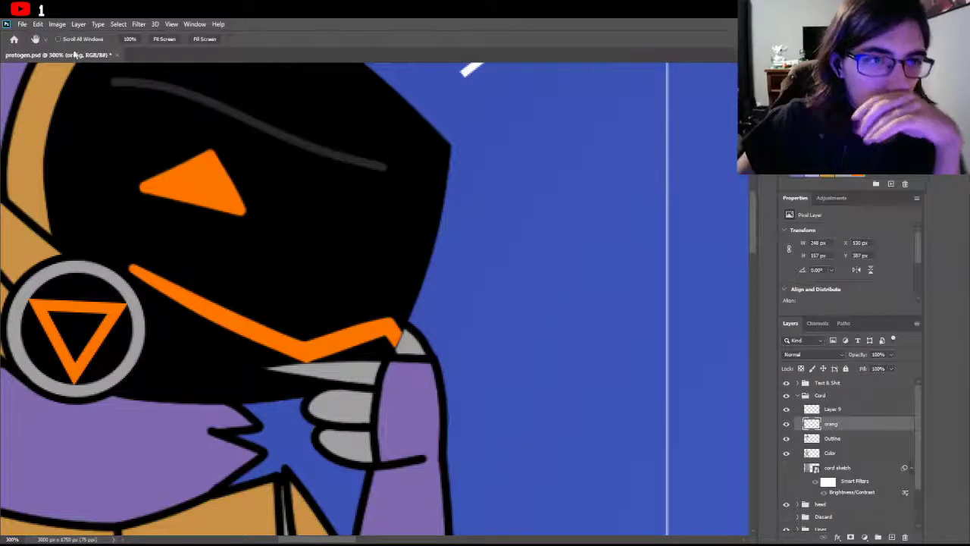
{"action": "key", "text": "z"}
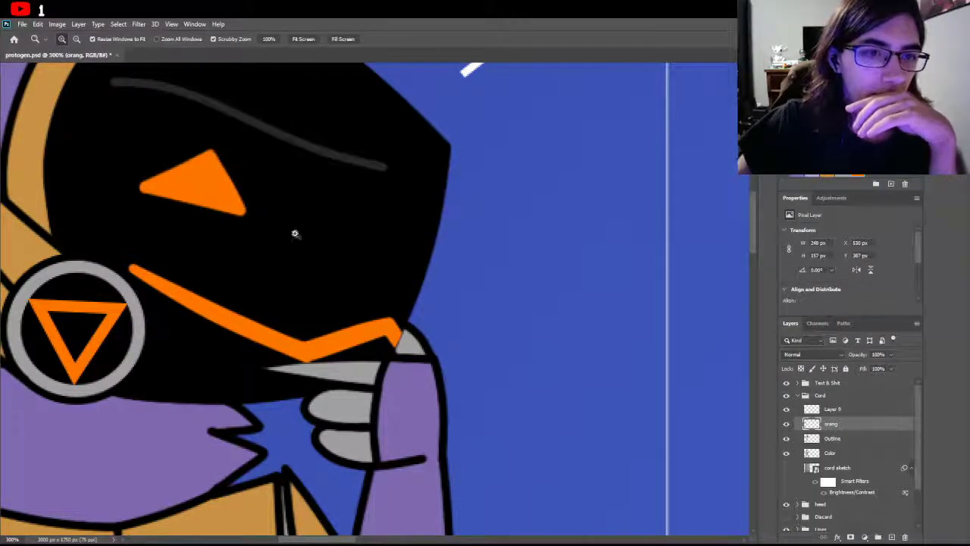
{"action": "left_click", "coordinate": [412, 364]}
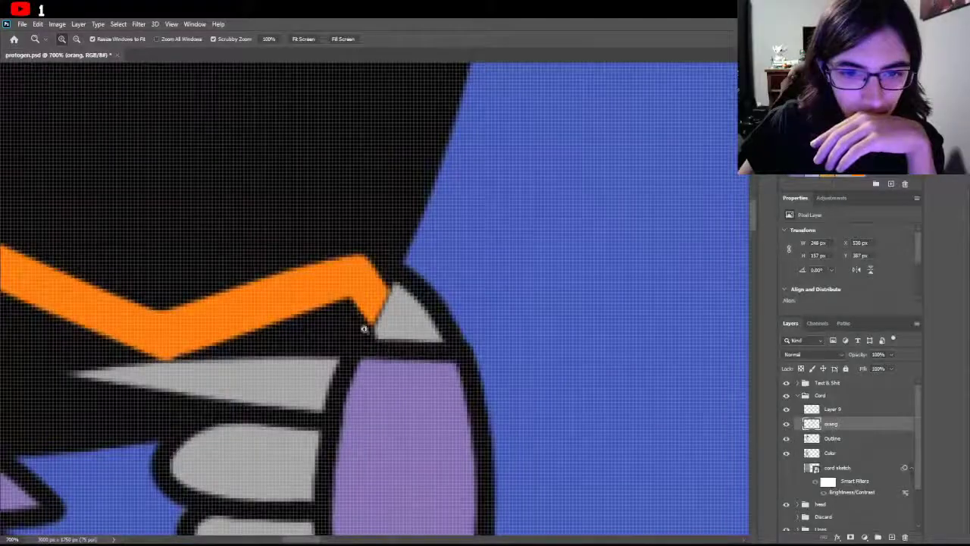
{"action": "left_click", "coordinate": [377, 260], "text": "alt"}
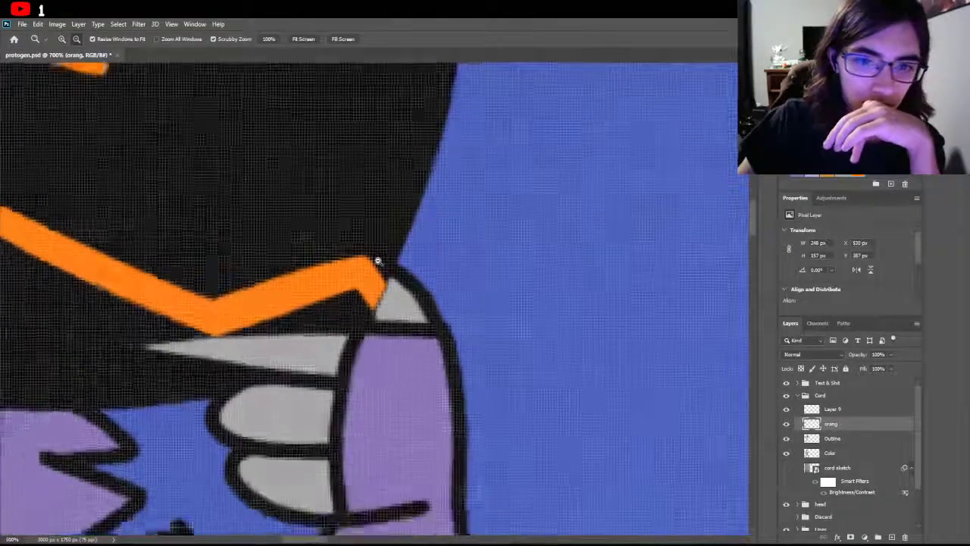
{"action": "left_click", "coordinate": [376, 260], "text": "alt"}
{"action": "key", "text": "b"}
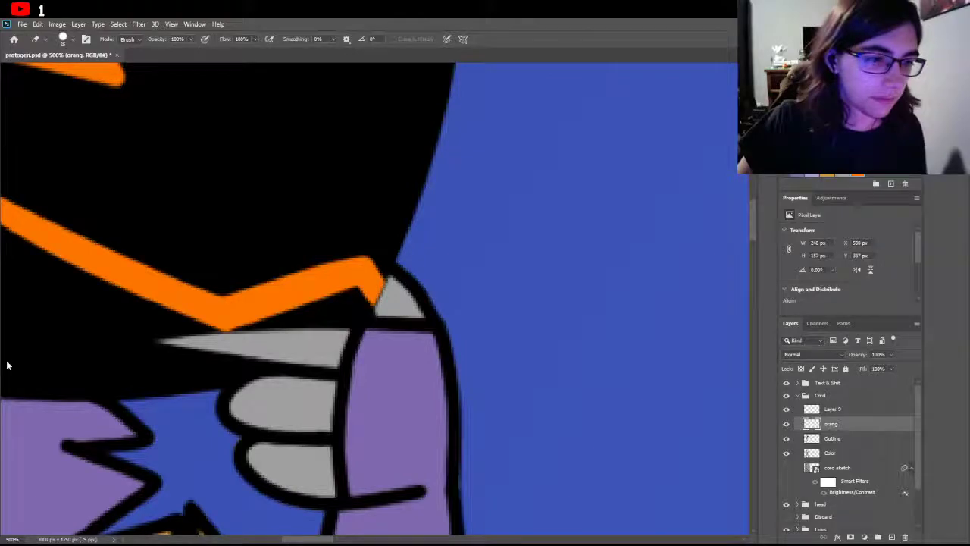
{"action": "key", "text": "z"}
{"action": "left_click", "coordinate": [292, 269], "text": "alt"}
{"action": "left_click", "coordinate": [292, 269], "text": "alt"}
{"action": "left_click", "coordinate": [292, 269], "text": "alt"}
{"action": "left_click", "coordinate": [292, 269], "text": "alt"}
{"action": "left_click", "coordinate": [291, 269], "text": "alt"}
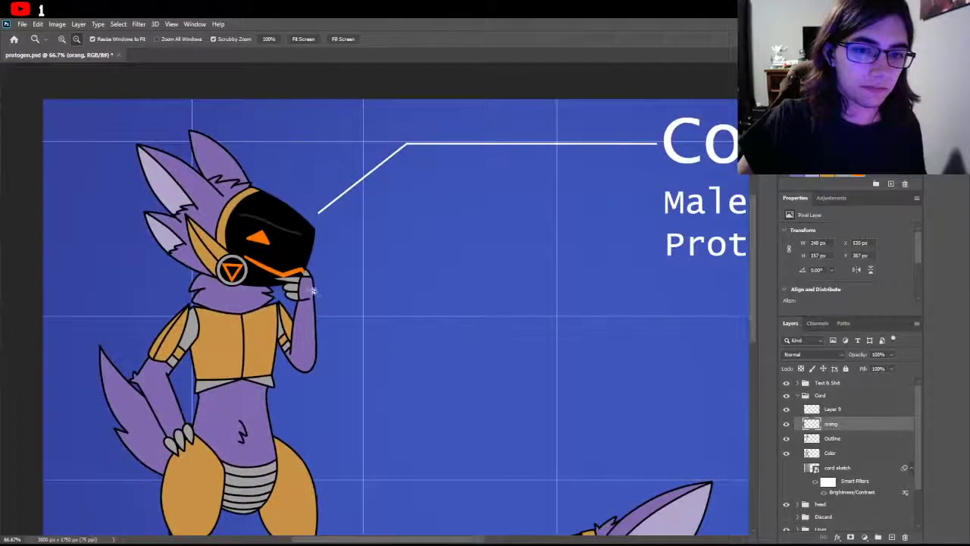
Step: Erase the sliver of the orange mouth's lower corner that overlaps the long grey finger of the raised hand
{"action": "left_click", "coordinate": [263, 293]}
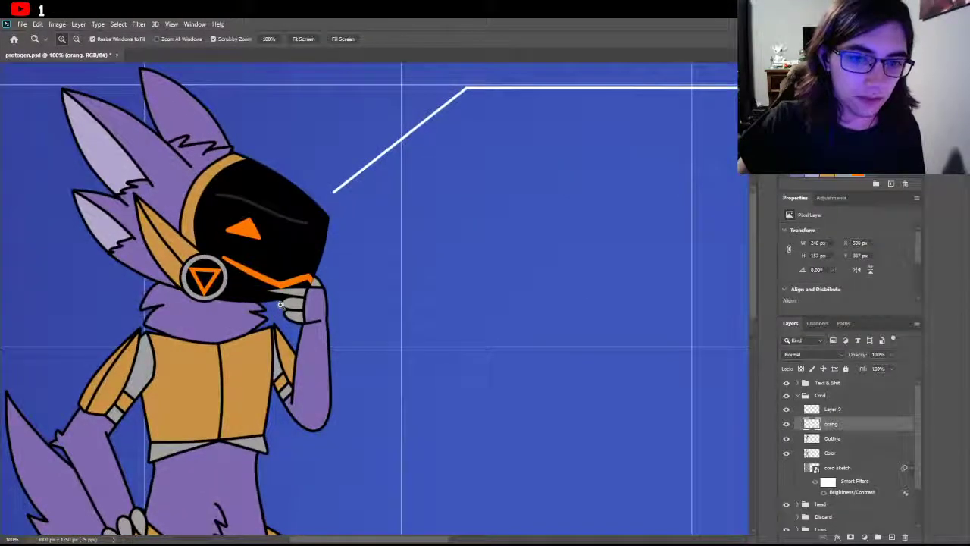
{"action": "left_click", "coordinate": [266, 286]}
{"action": "left_click", "coordinate": [273, 277]}
{"action": "left_click", "coordinate": [280, 267]}
{"action": "left_click", "coordinate": [280, 268]}
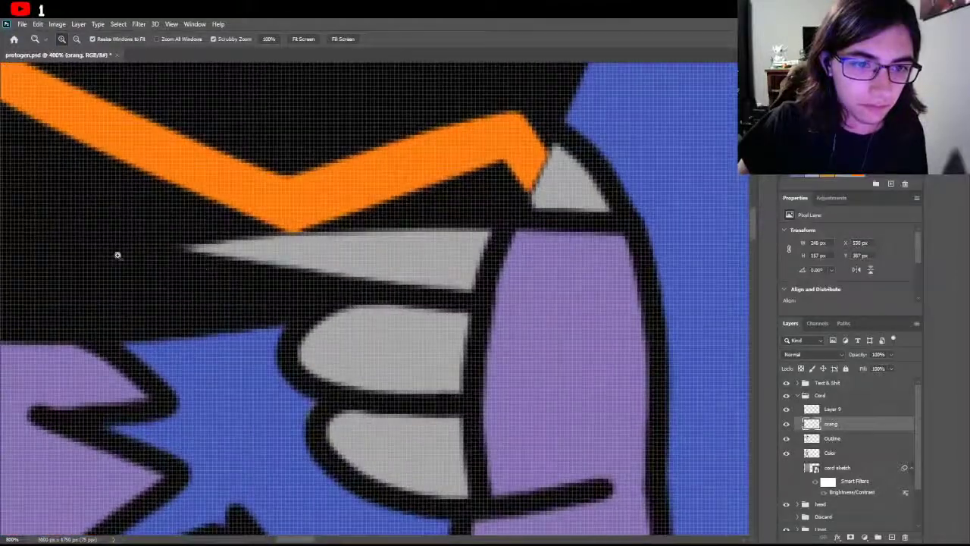
{"action": "key", "text": "b"}
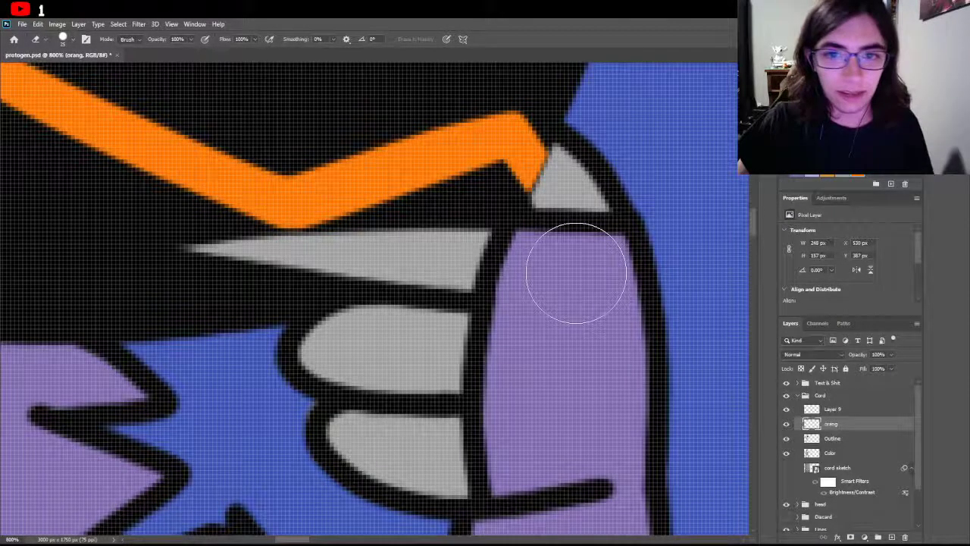
Step: Save the reference sheet protogen.psd with the trimmed mouth
{"action": "key", "text": "z"}
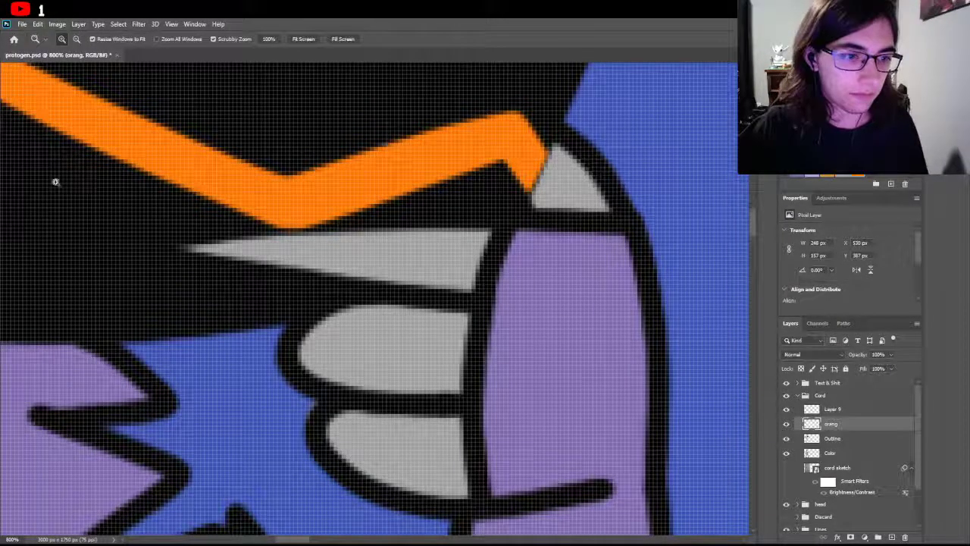
{"action": "left_click", "coordinate": [76, 39]}
{"action": "left_click", "coordinate": [206, 197]}
{"action": "left_click", "coordinate": [207, 198]}
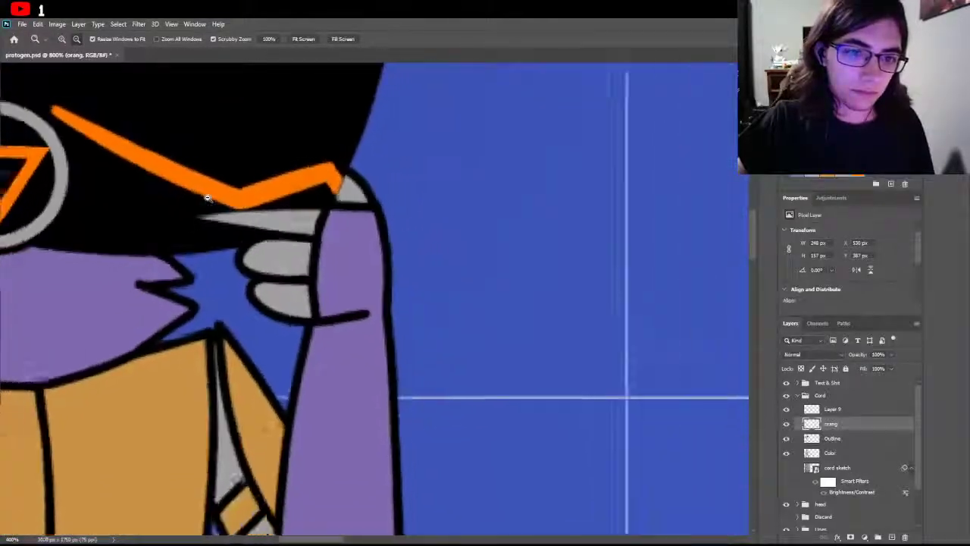
{"action": "left_click", "coordinate": [206, 197]}
{"action": "scroll", "coordinate": [211, 200], "scroll_direction": "up", "scroll_amount": 1}
{"action": "left_click", "coordinate": [213, 202]}
{"action": "scroll", "coordinate": [214, 203], "scroll_direction": "up", "scroll_amount": 2}
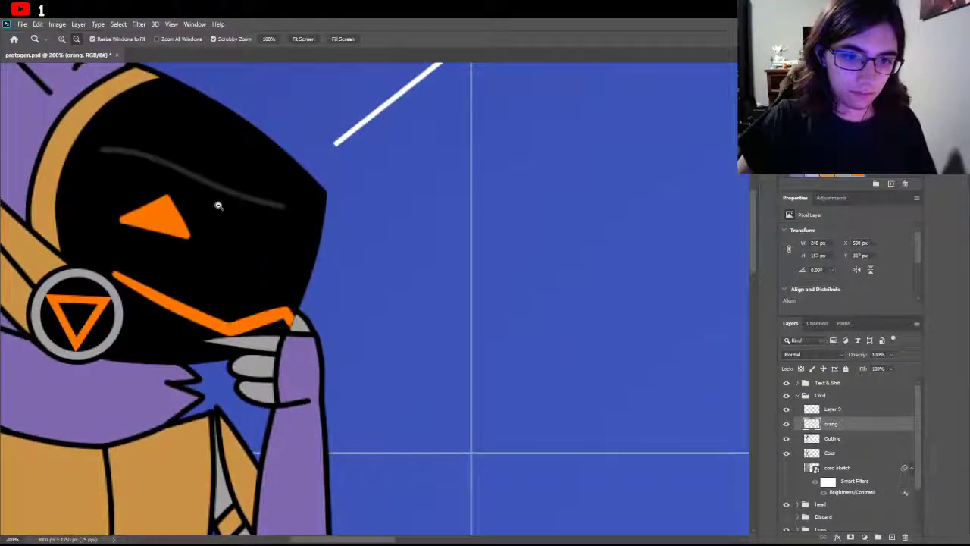
{"action": "left_click_drag", "start_coordinate": [337, 539], "coordinate": [311, 535]}
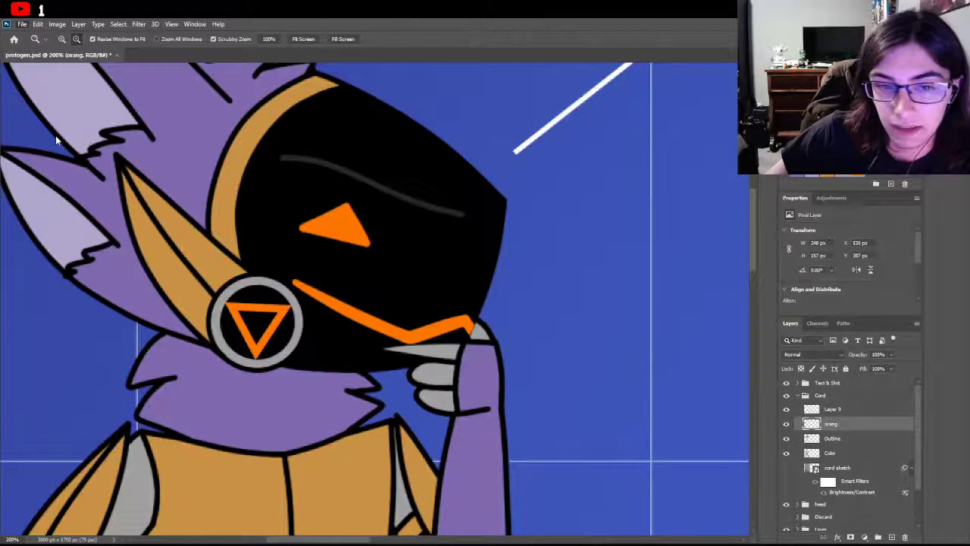
{"action": "key", "text": "ctrl+s"}
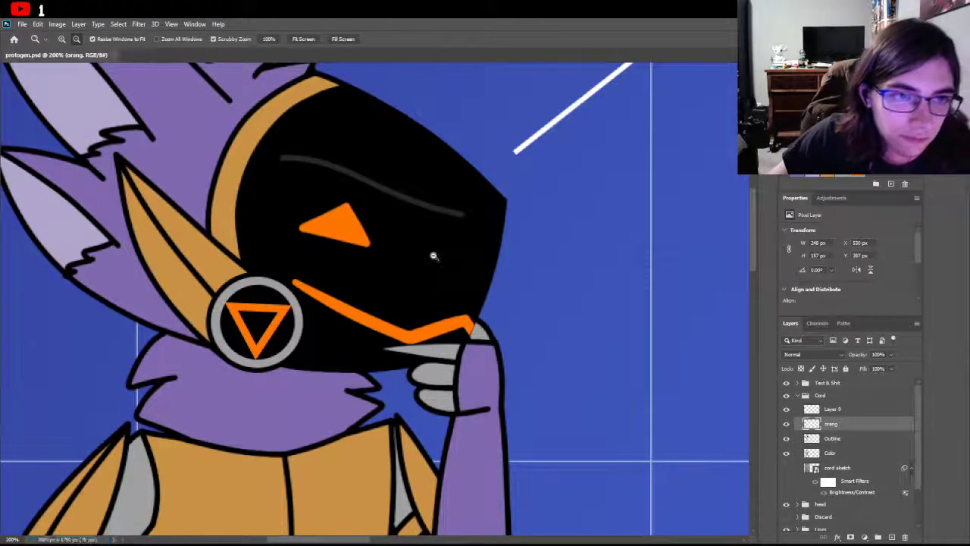
Step: Examine the full-body figure and its face against the title text and the two head drawings across the whole sheet
{"action": "left_click", "coordinate": [422, 279], "text": "alt"}
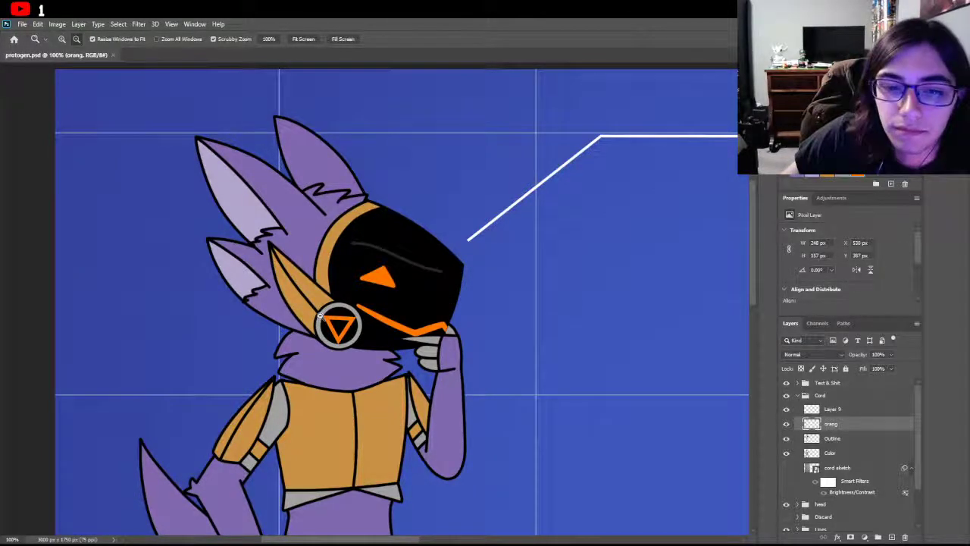
{"action": "scroll", "coordinate": [320, 317], "scroll_direction": "down", "scroll_amount": 1}
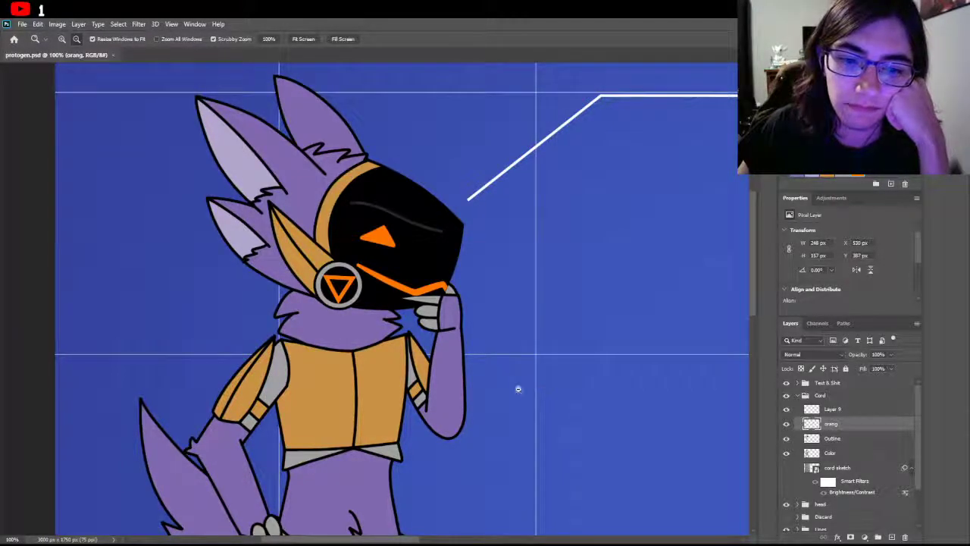
{"action": "left_click", "coordinate": [260, 277], "text": "alt"}
{"action": "left_click", "coordinate": [290, 282], "text": "alt"}
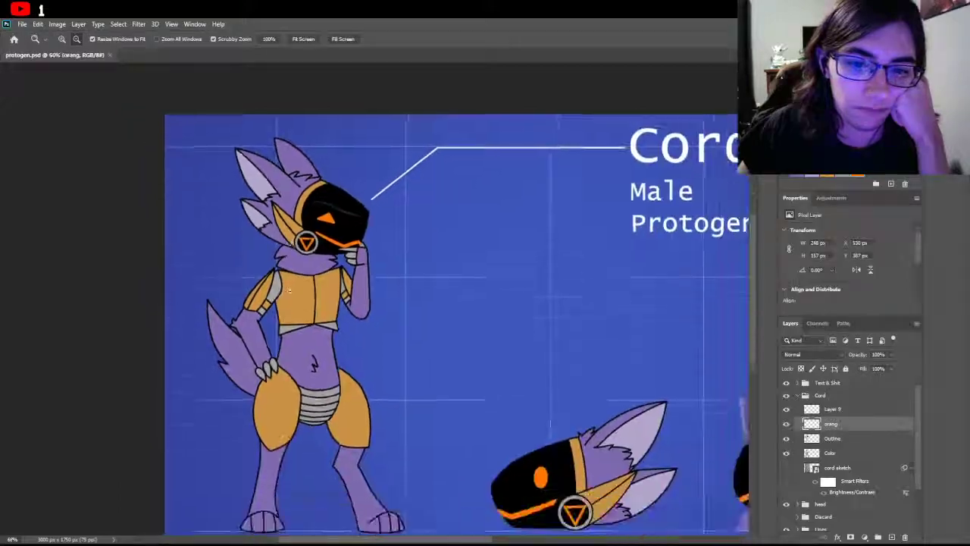
{"action": "scroll", "coordinate": [290, 282], "scroll_direction": "down", "scroll_amount": 3}
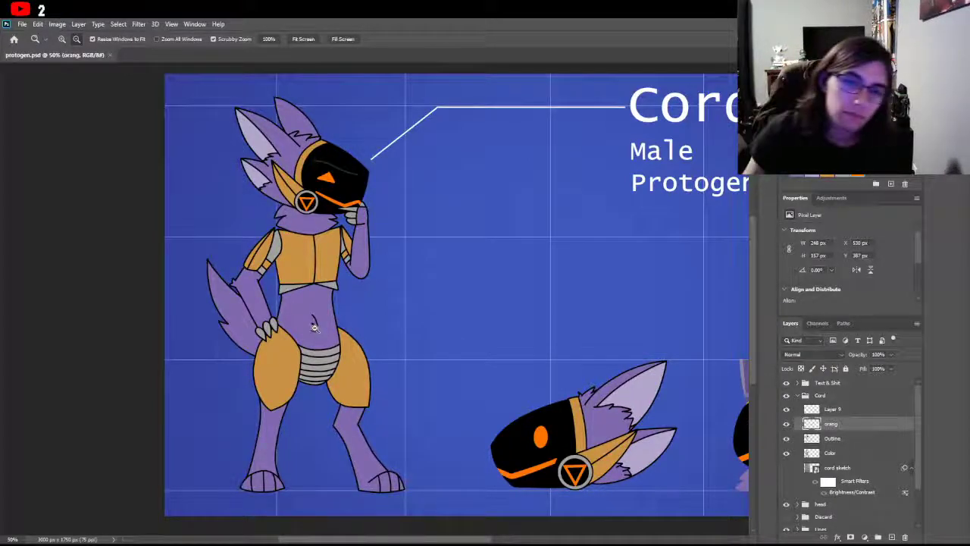
{"action": "key", "text": "ctrl+minus"}
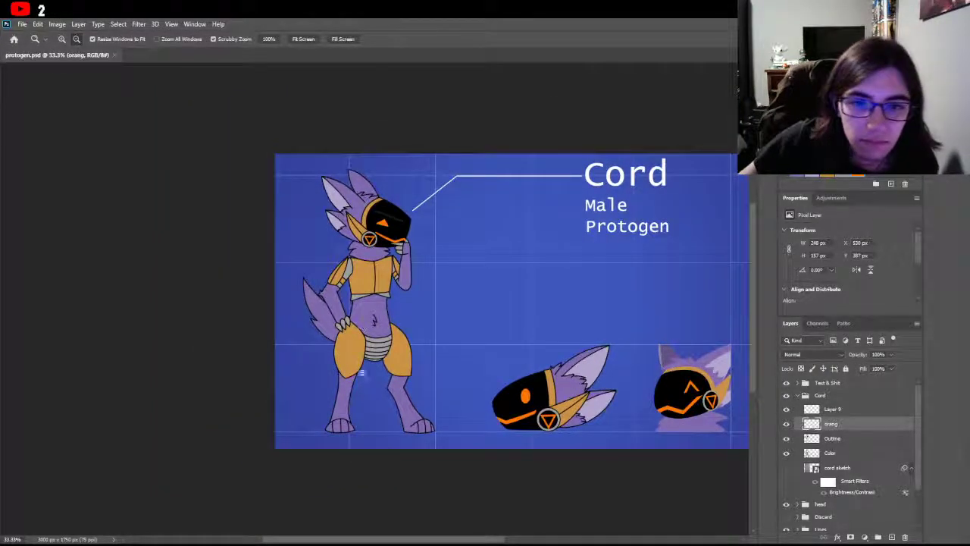
{"action": "left_click_drag", "start_coordinate": [366, 539], "coordinate": [400, 539]}
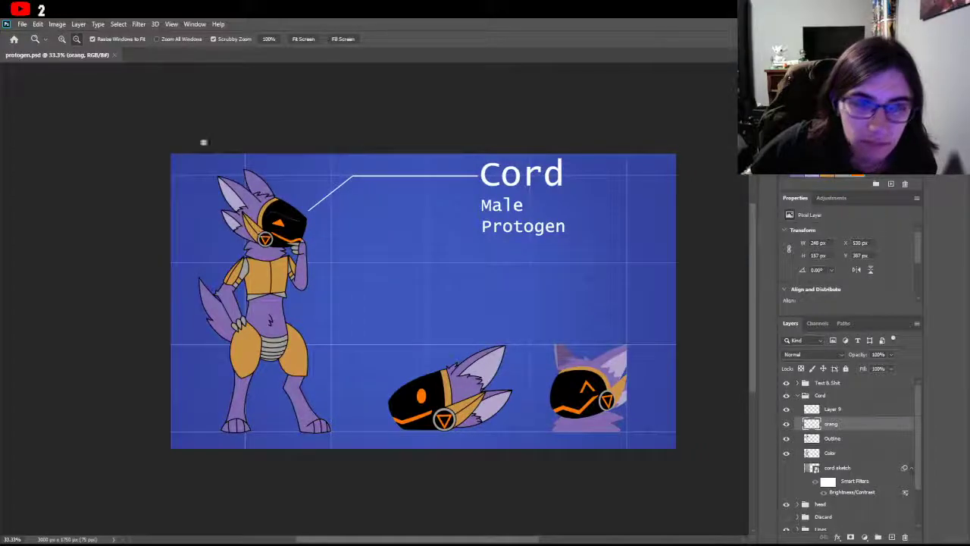
{"action": "left_click", "coordinate": [62, 39]}
{"action": "left_click_drag", "start_coordinate": [241, 256], "coordinate": [283, 283]}
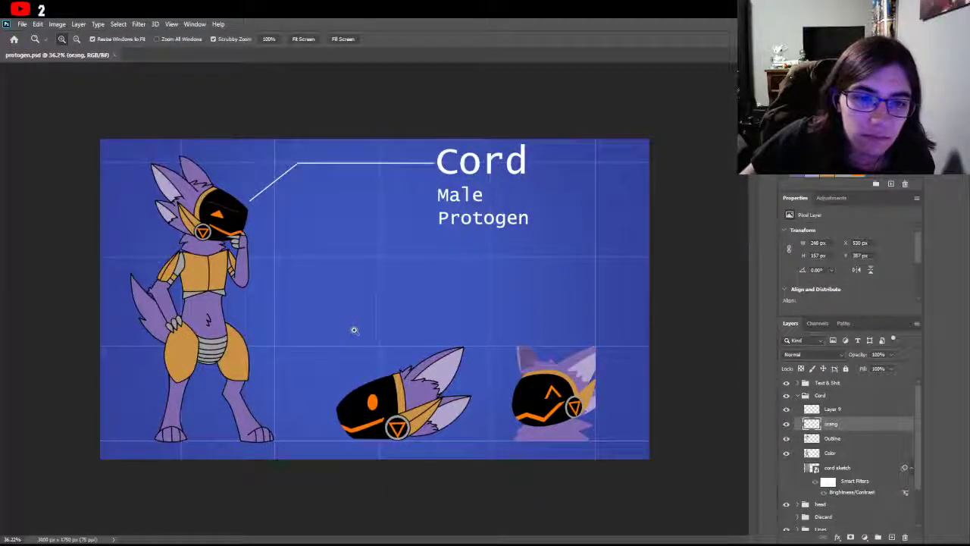
{"action": "left_click", "coordinate": [331, 339]}
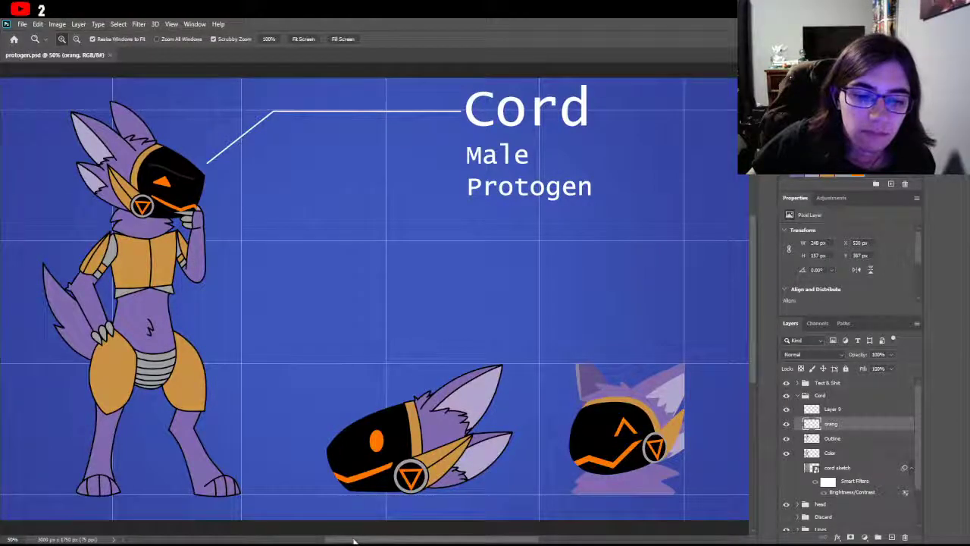
{"action": "left_click_drag", "start_coordinate": [354, 539], "coordinate": [356, 542]}
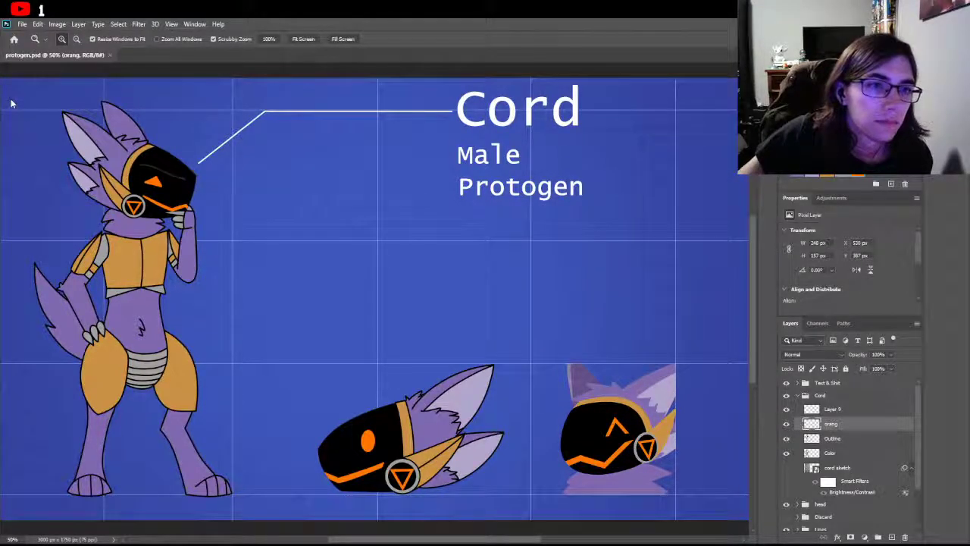
{"action": "key", "text": "v"}
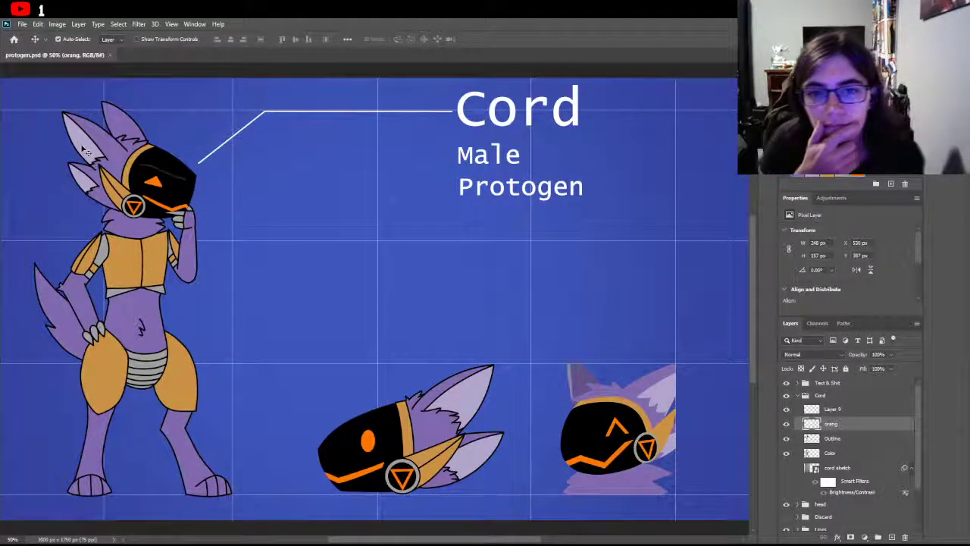